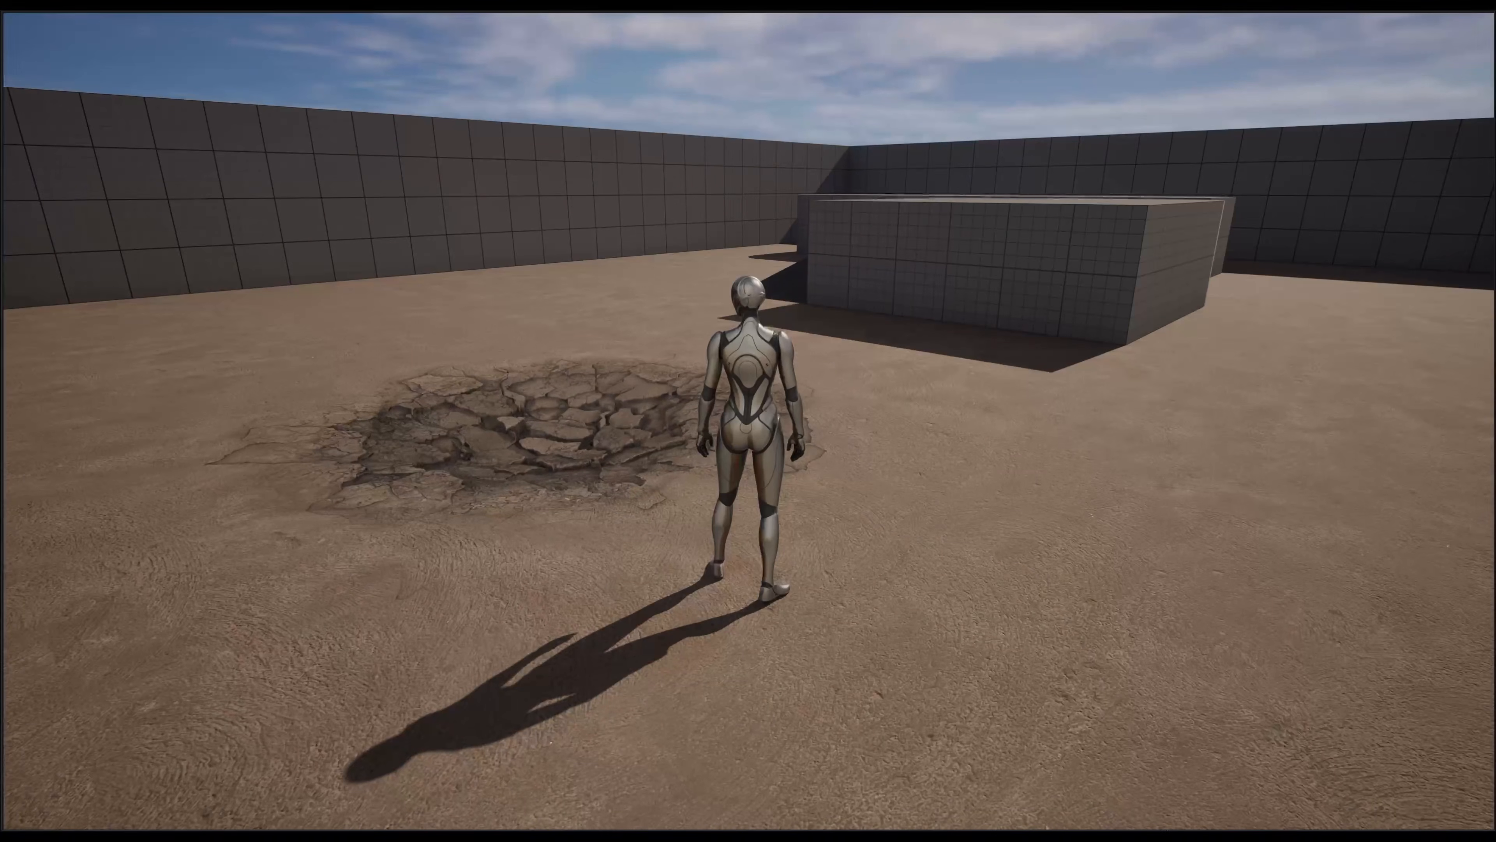
key("d")
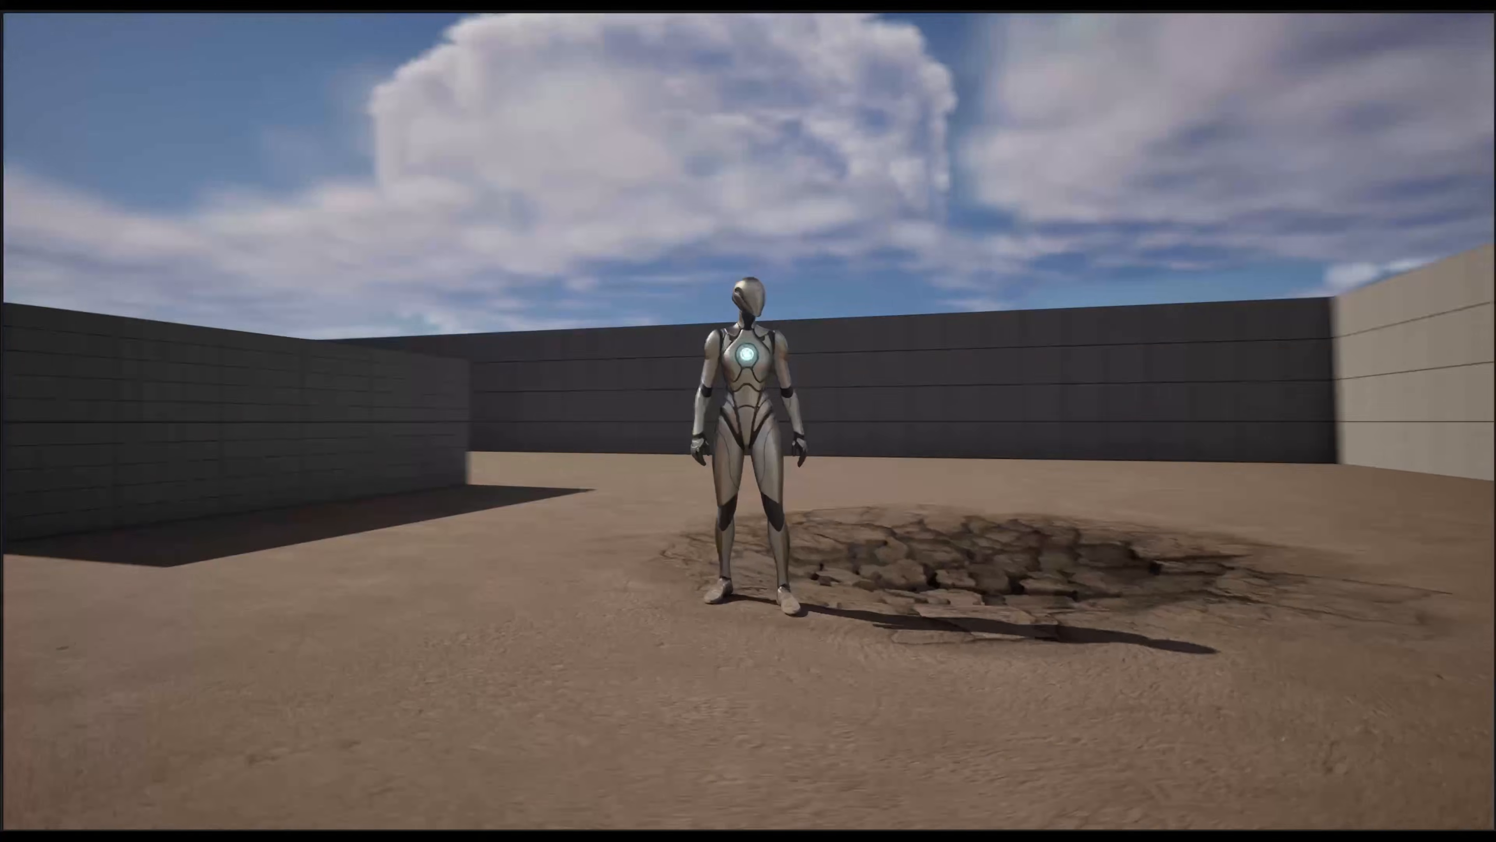
key("s")
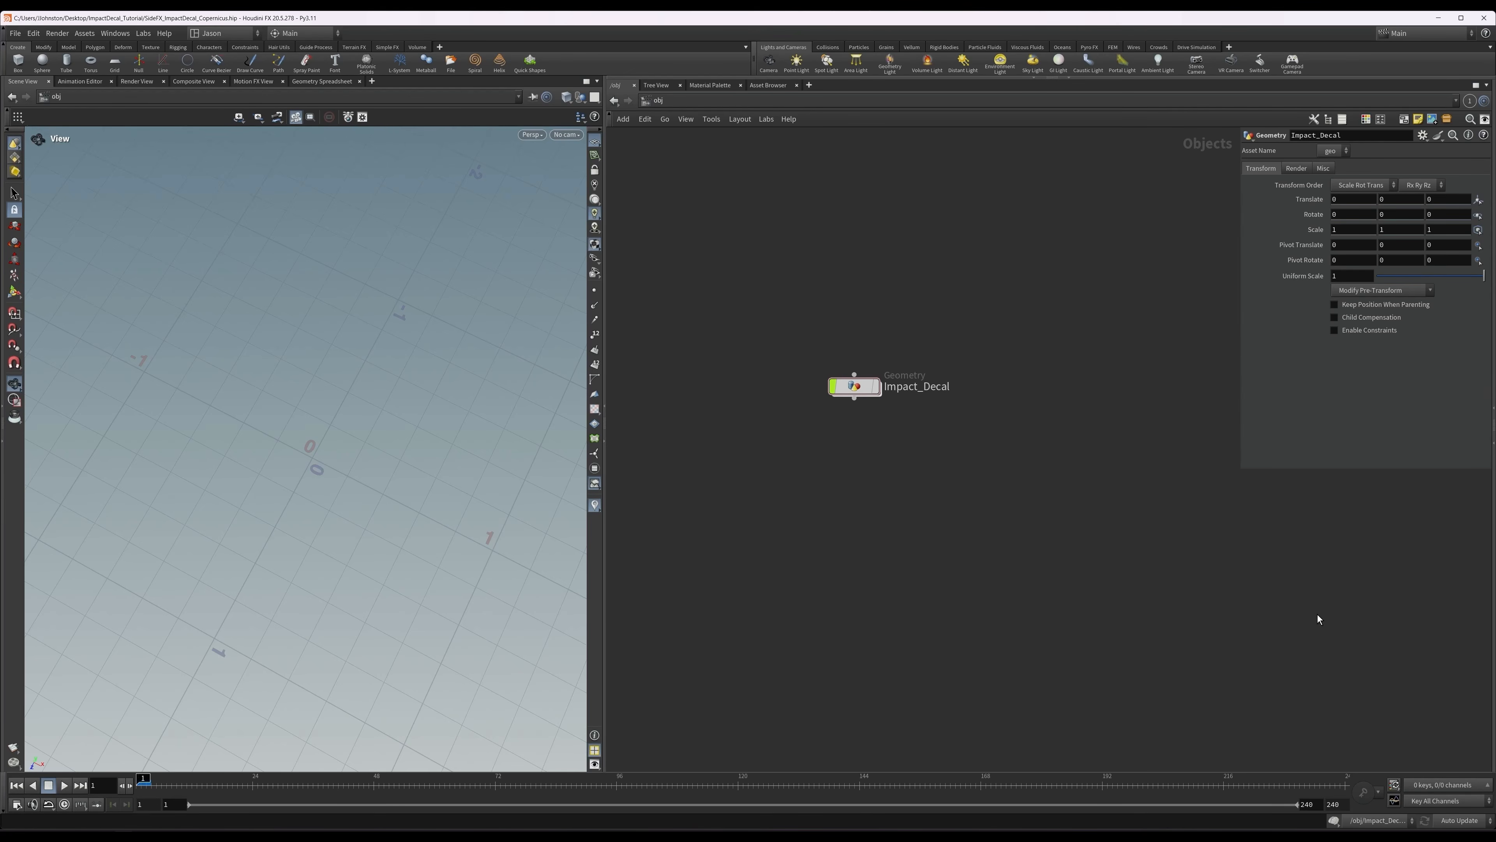
Open the Impact_Decal geometry network and inspect the box1 ground slab's divisions in wireframe and shaded display.
double_click(860, 388)
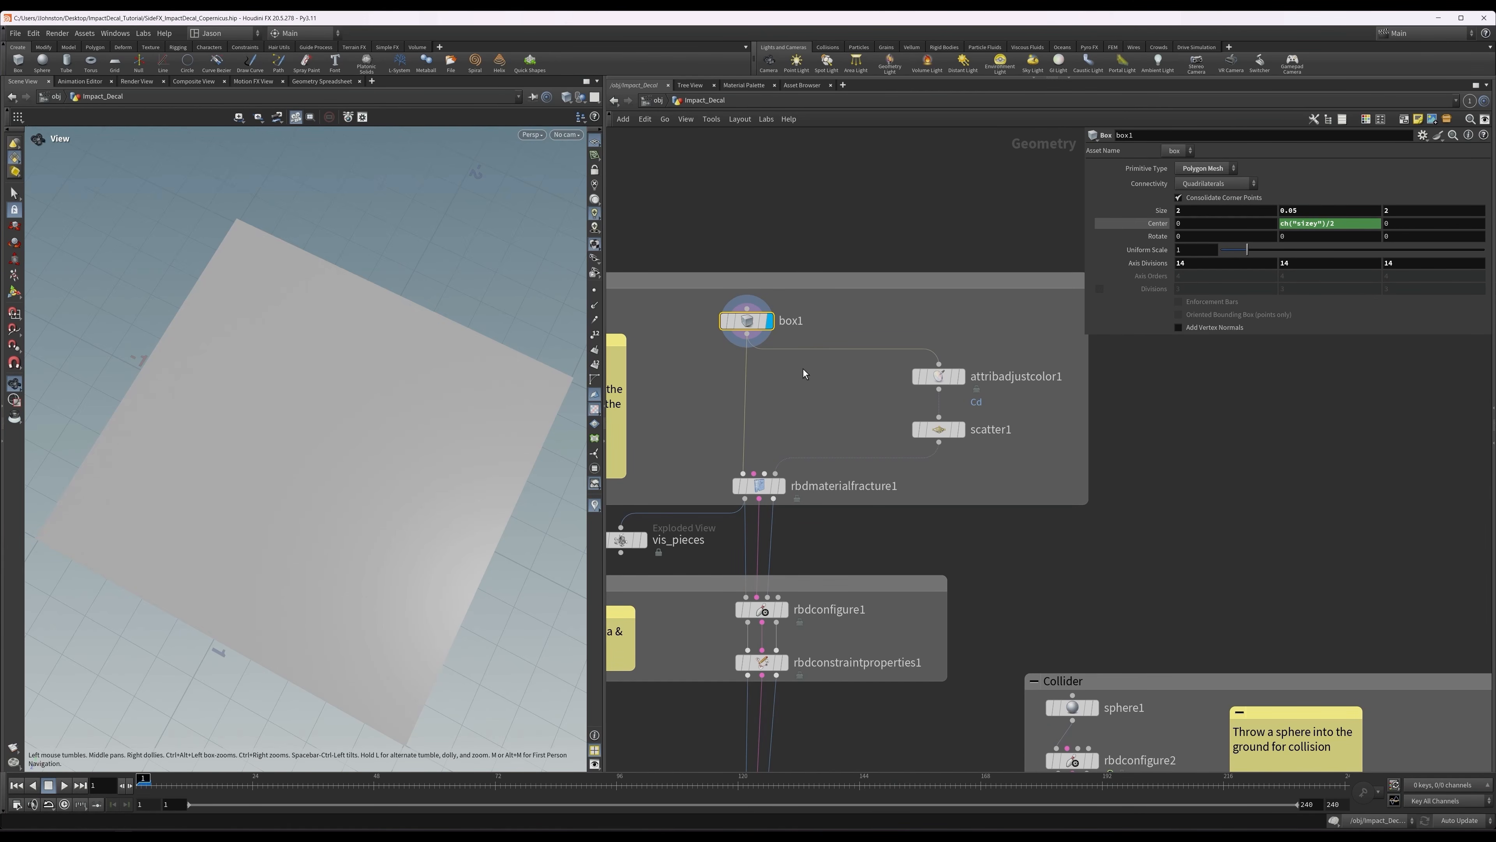
middle_click_drag(803, 368, 825, 376)
left_click_drag(324, 396, 346, 387)
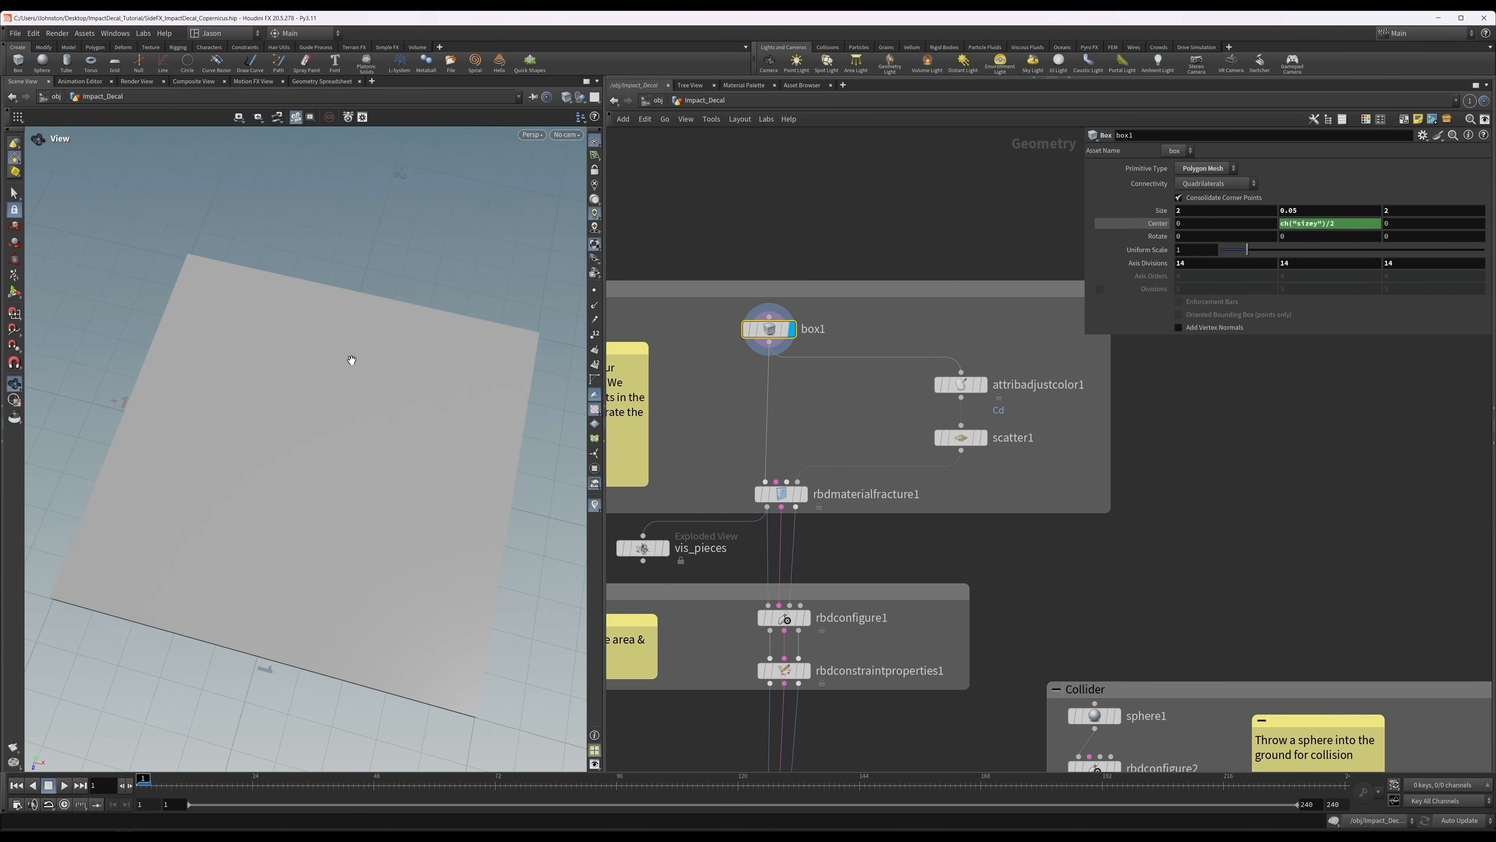
key("w")
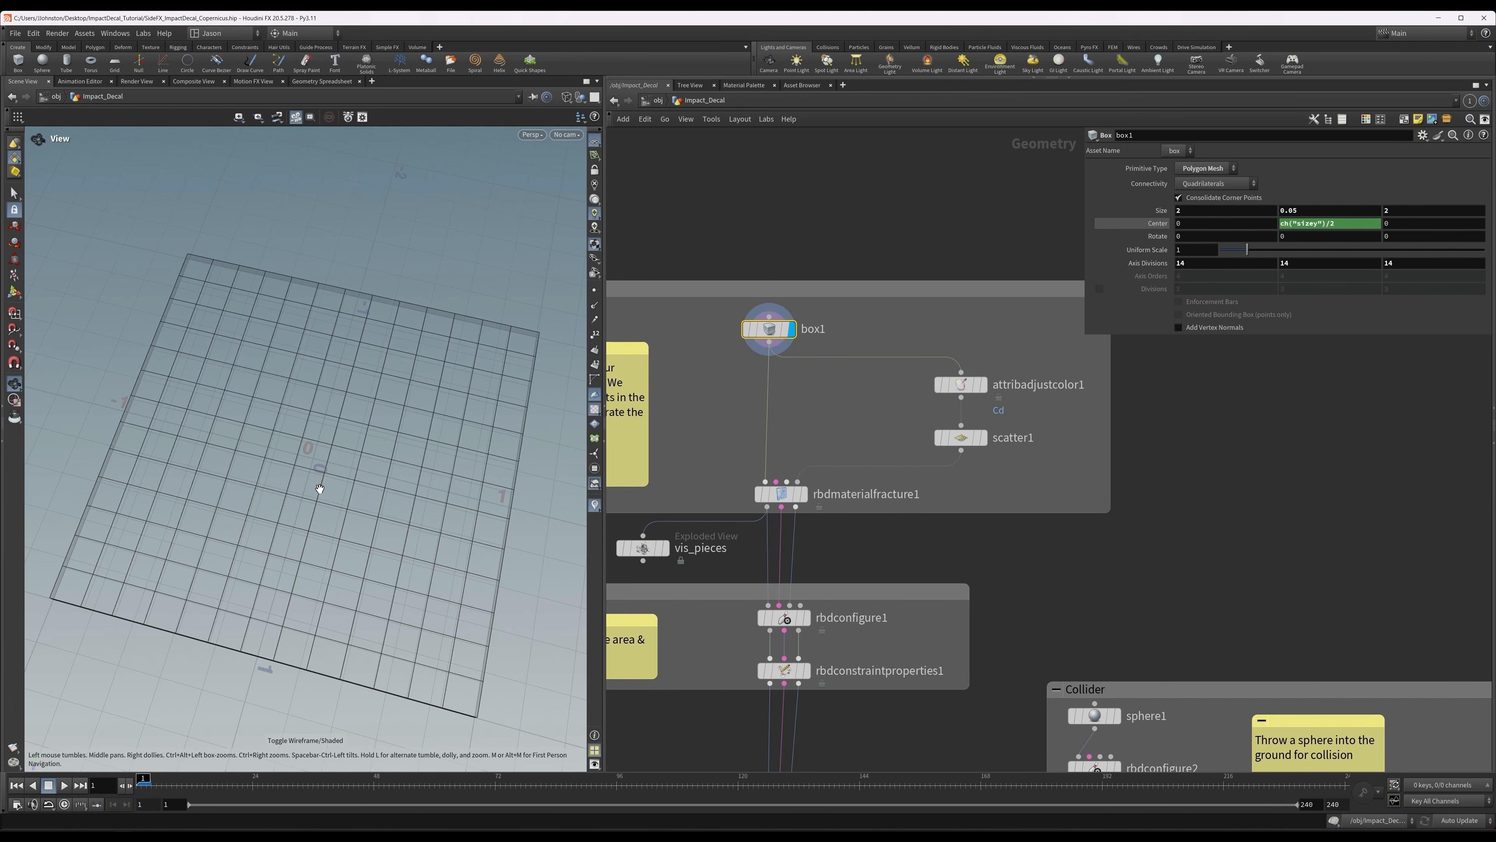
key("w")
Display the attribadjustcolor1 node to review its radial colour mask on the ground box.
left_click(963, 384)
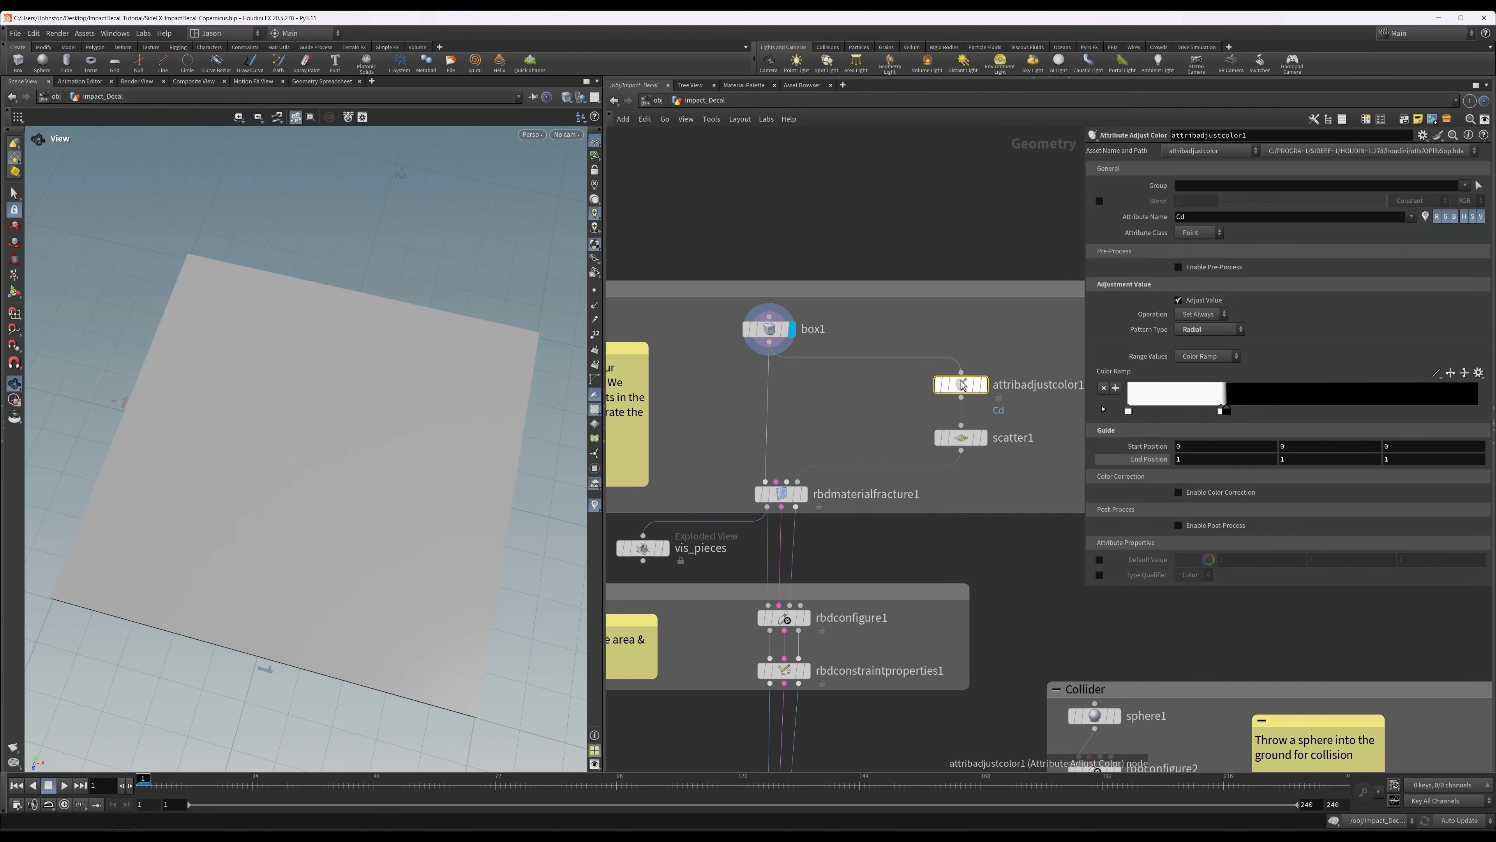
left_click(983, 385)
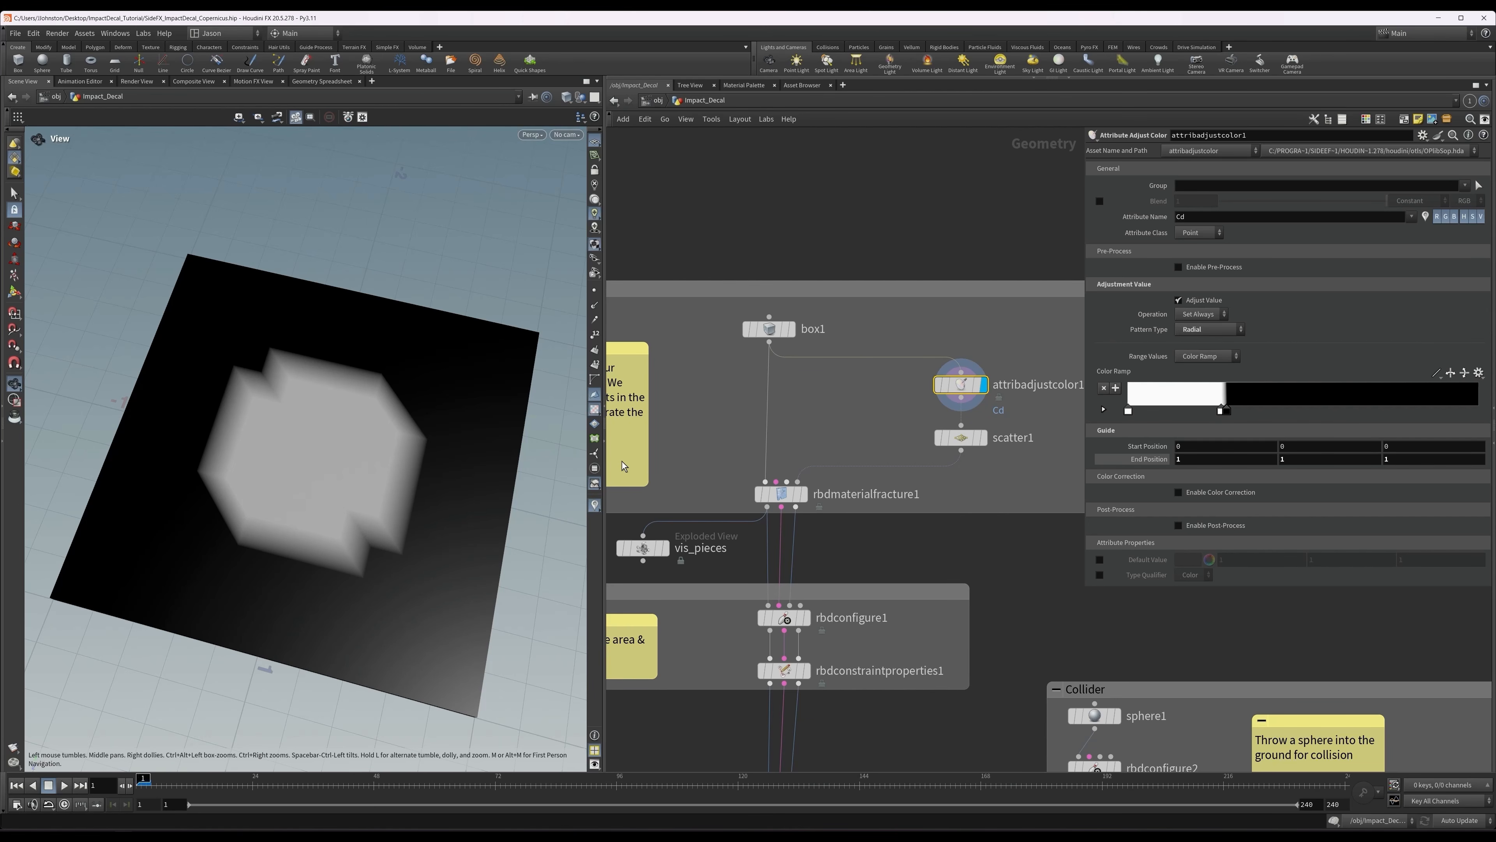
middle_click_drag(863, 422, 779, 407)
Display the scatter1 node and inspect the distribution of its density-driven points.
left_click(879, 424)
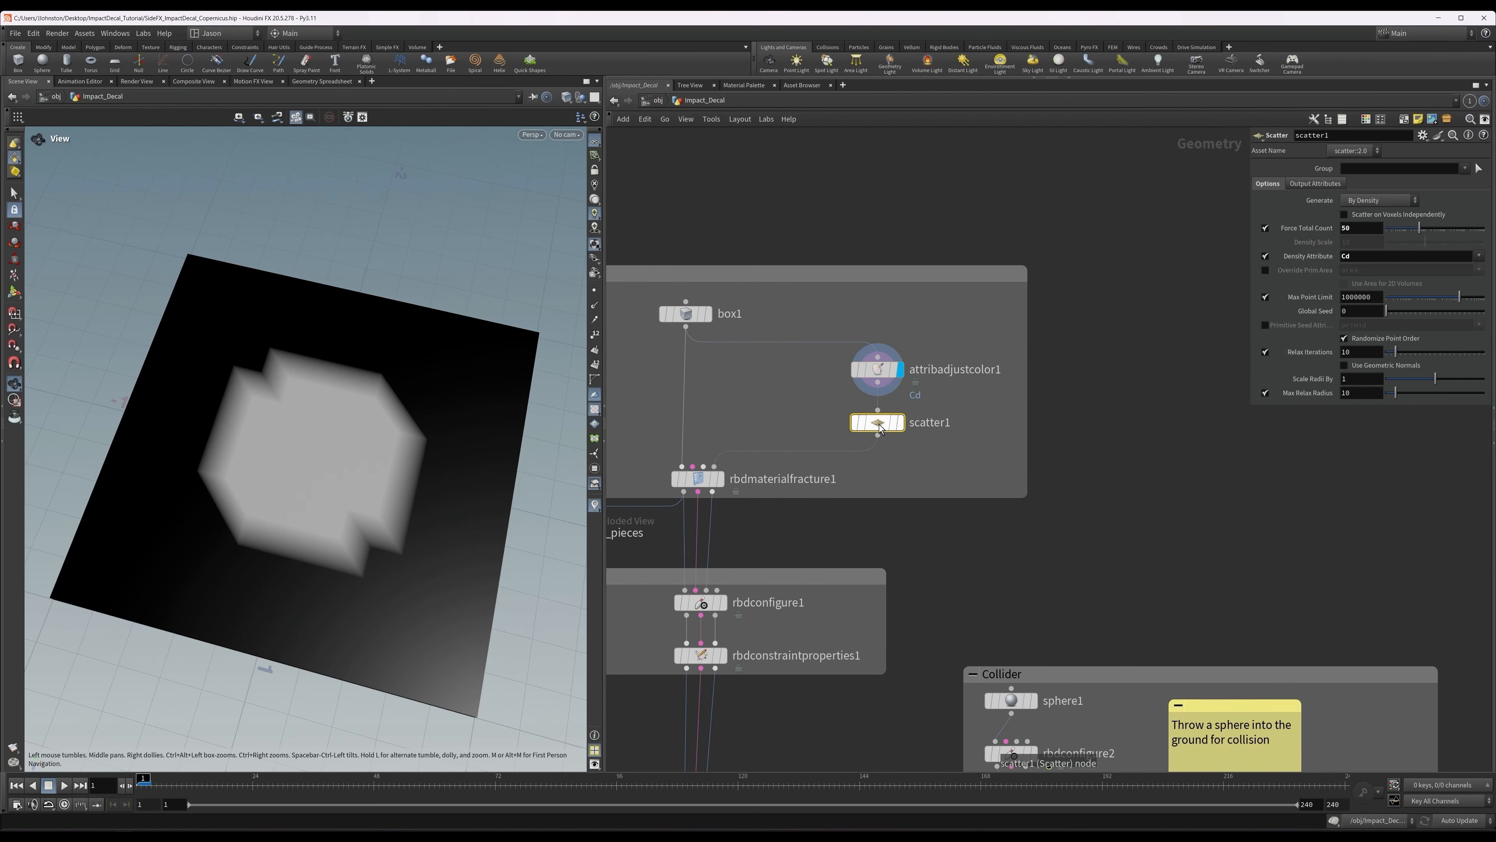
key("r")
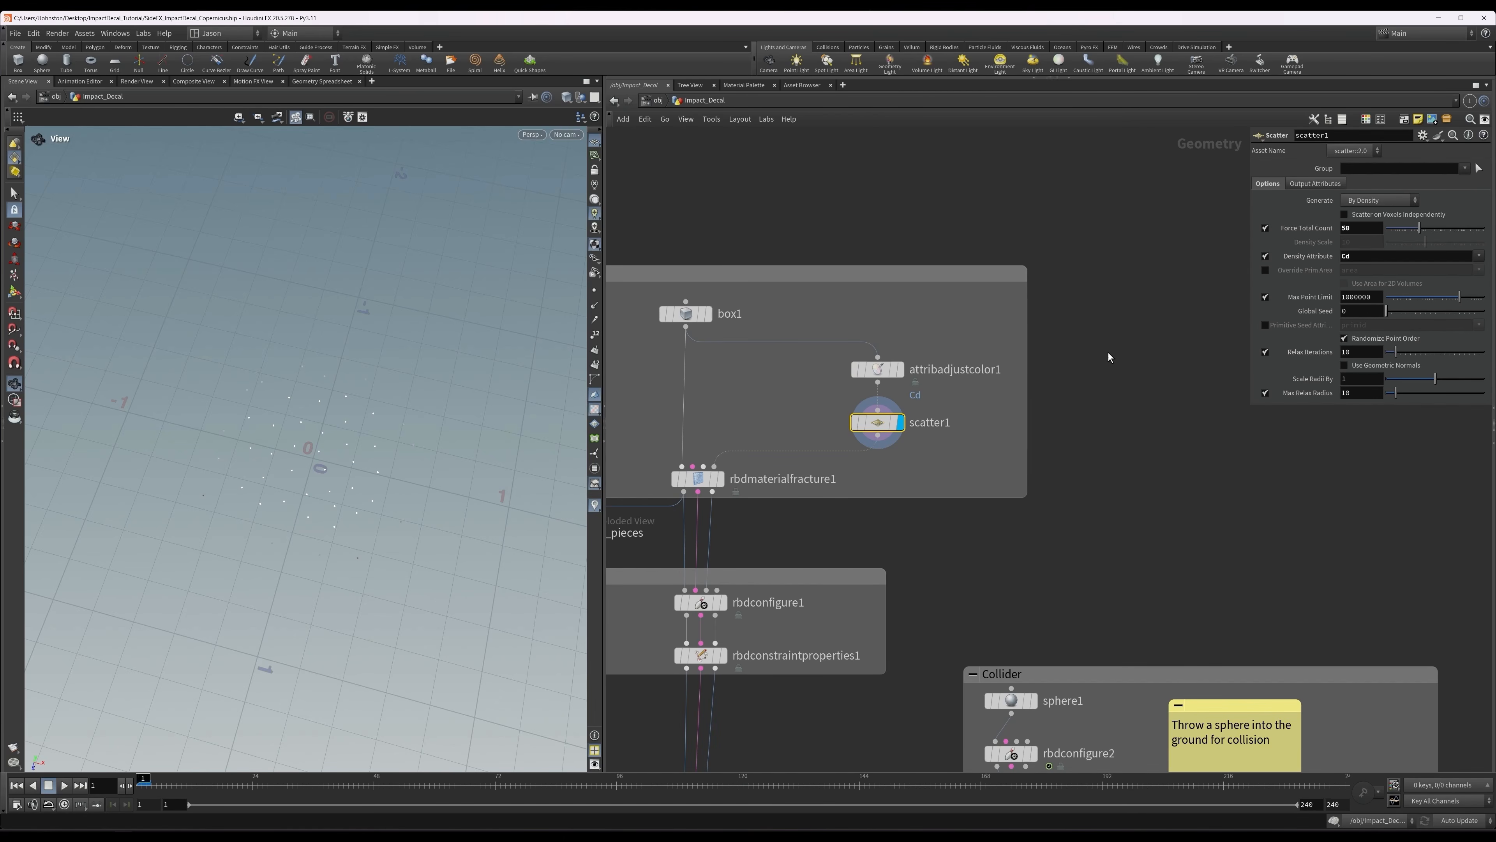
middle_click_drag(853, 388, 875, 374)
left_click_drag(380, 448, 428, 411)
Display rbdmaterialfracture1 and review the settings of both of its primary fracture levels.
middle_click_drag(798, 383, 882, 324)
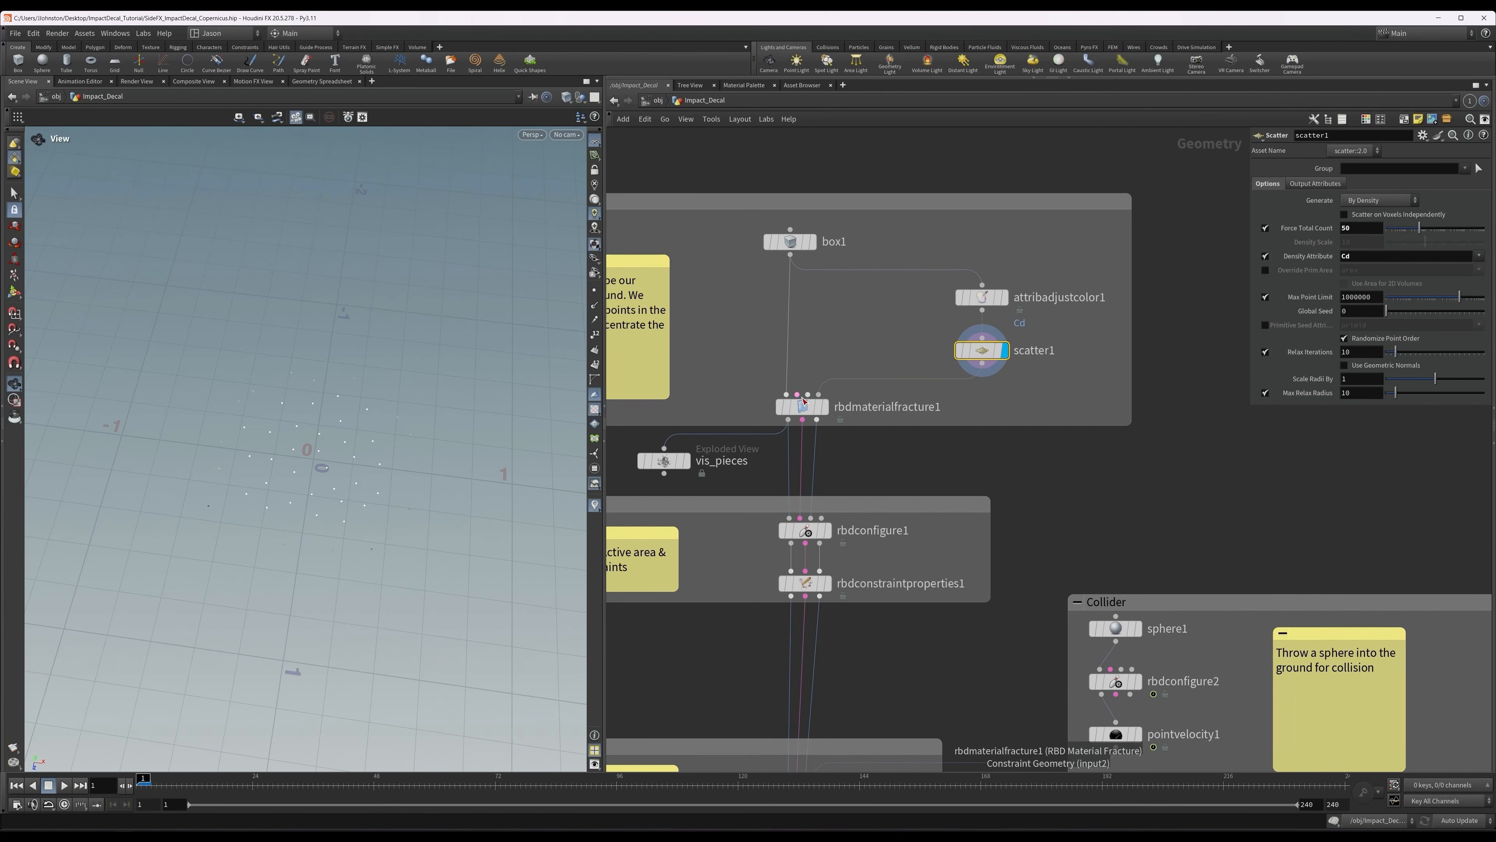
left_click(807, 407)
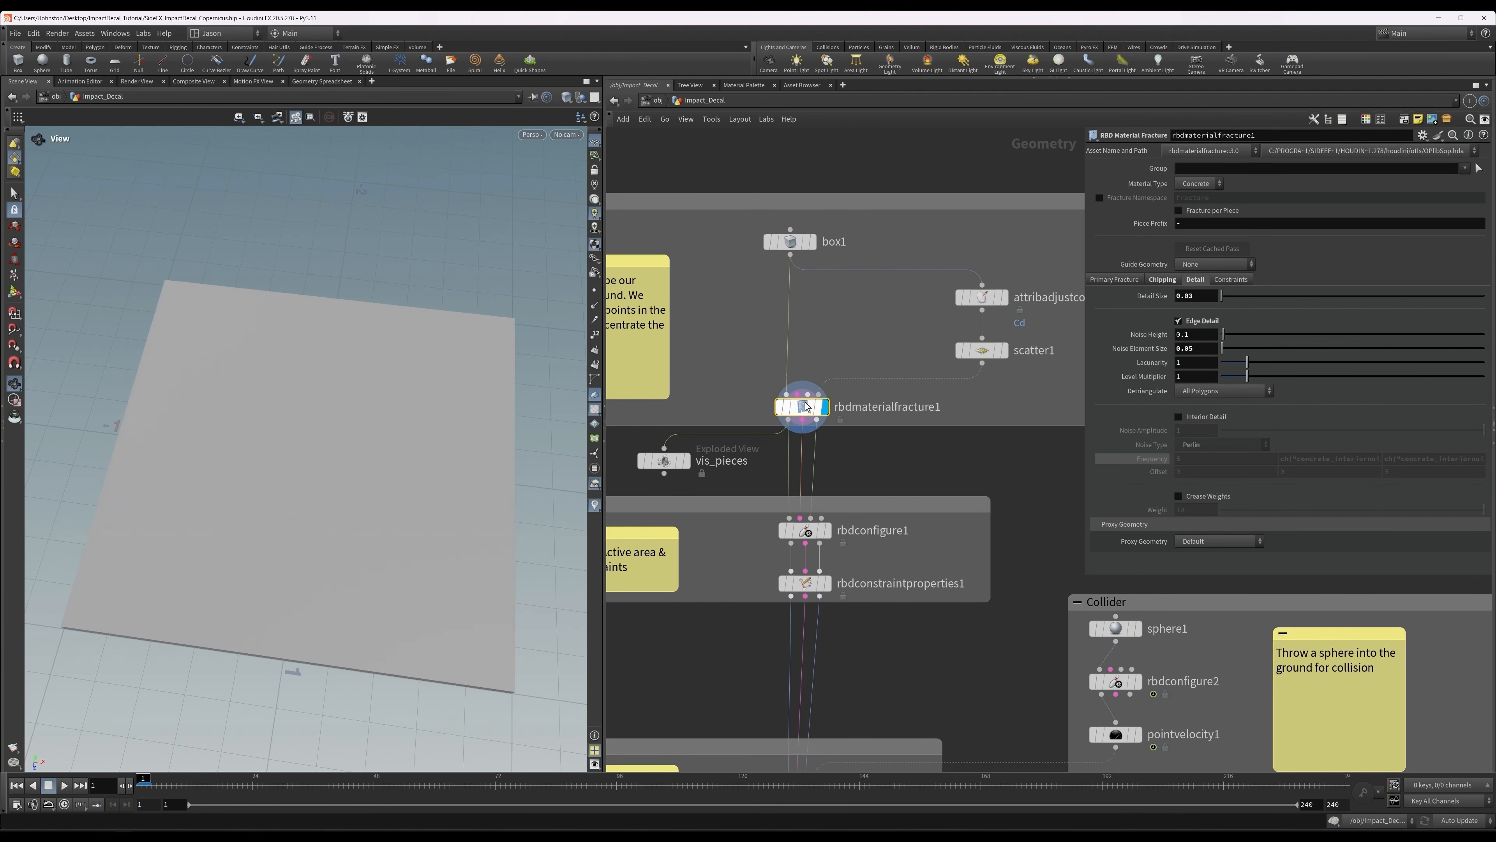
left_click(825, 407)
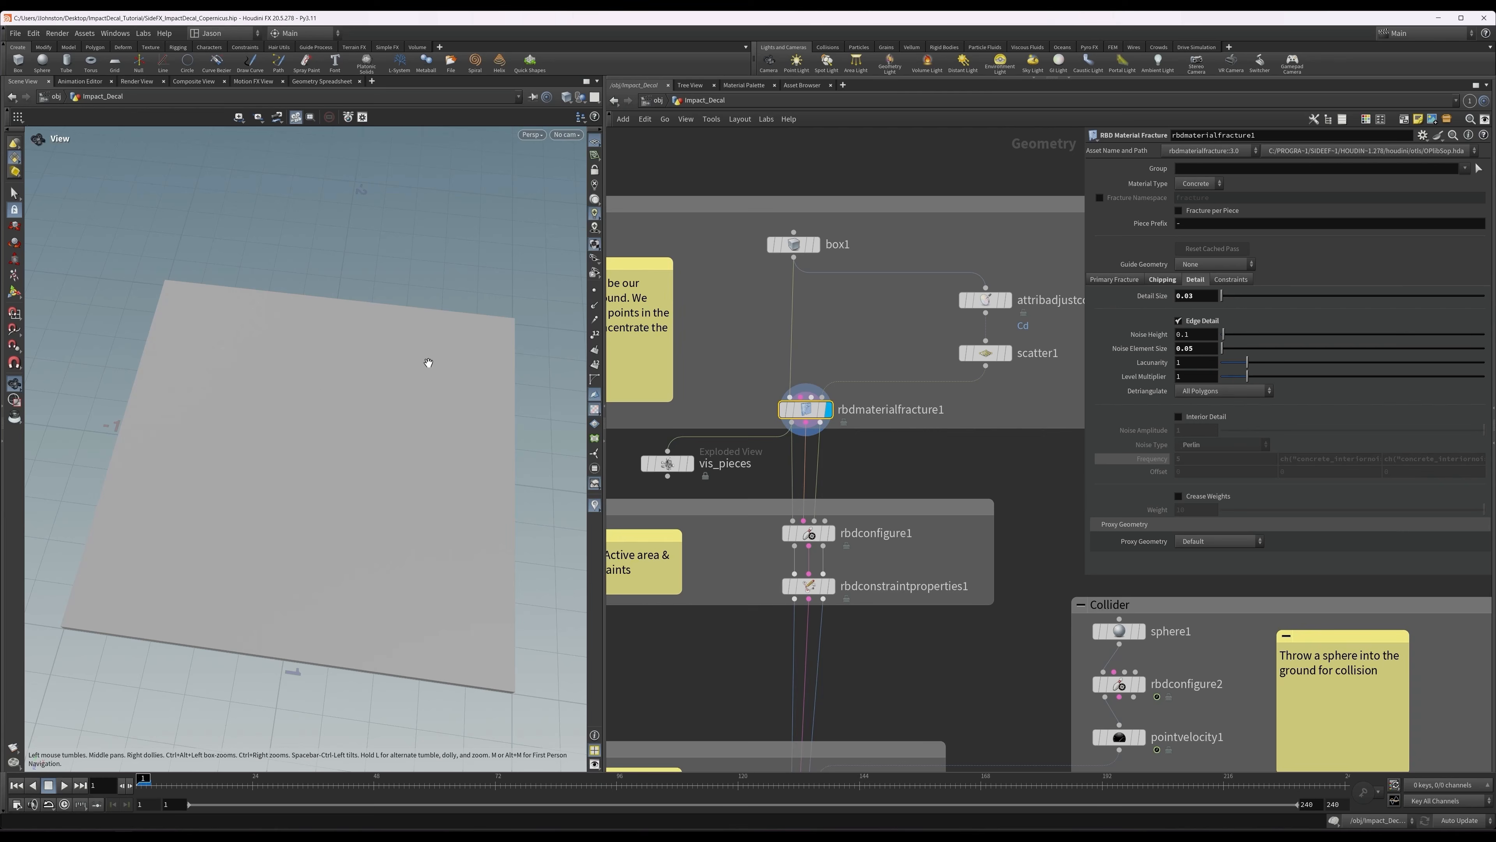
left_click(1112, 280)
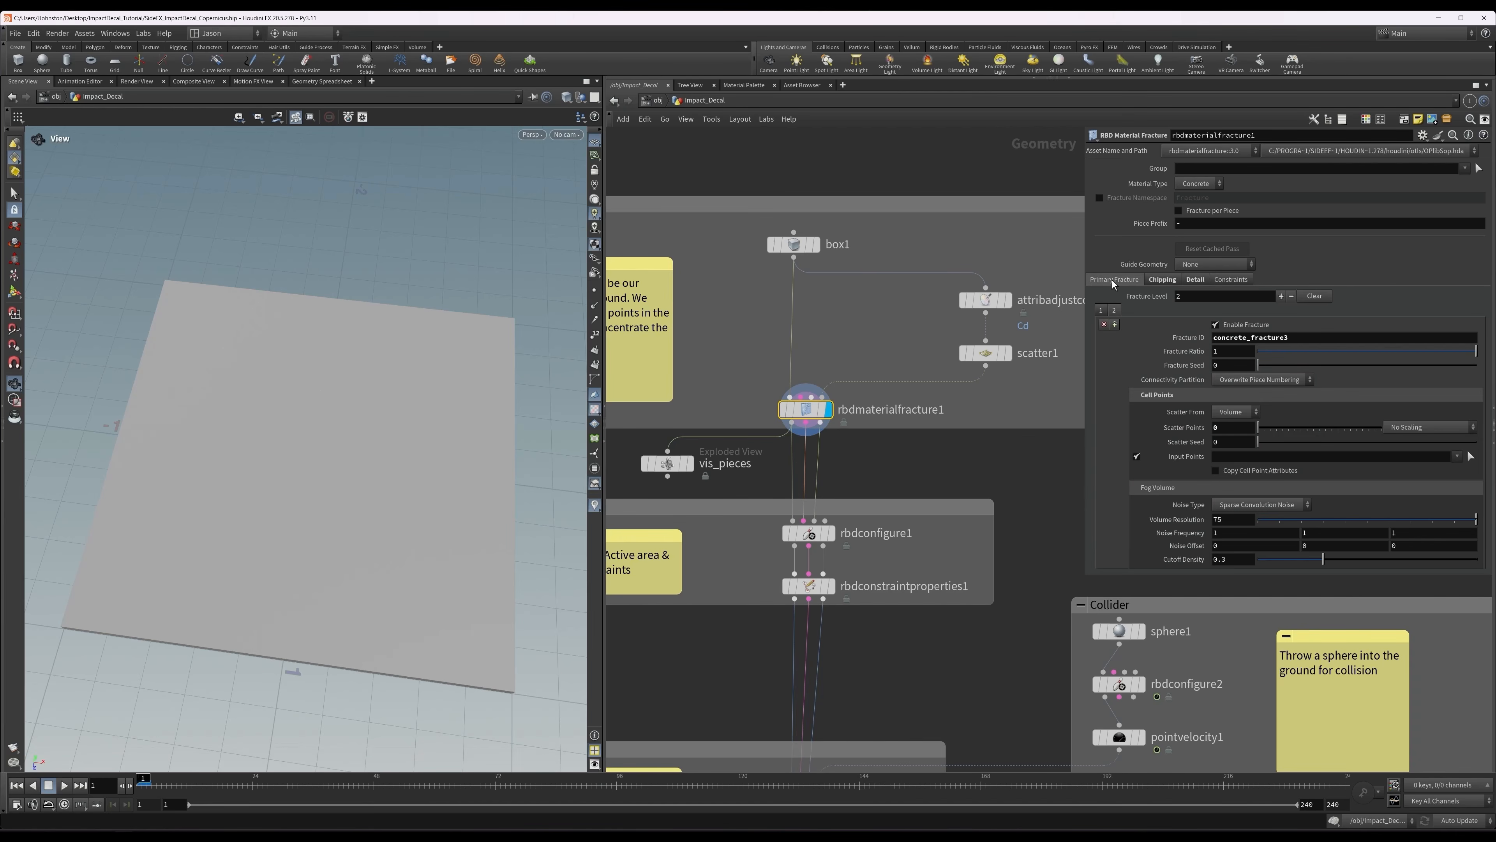
left_click(1101, 311)
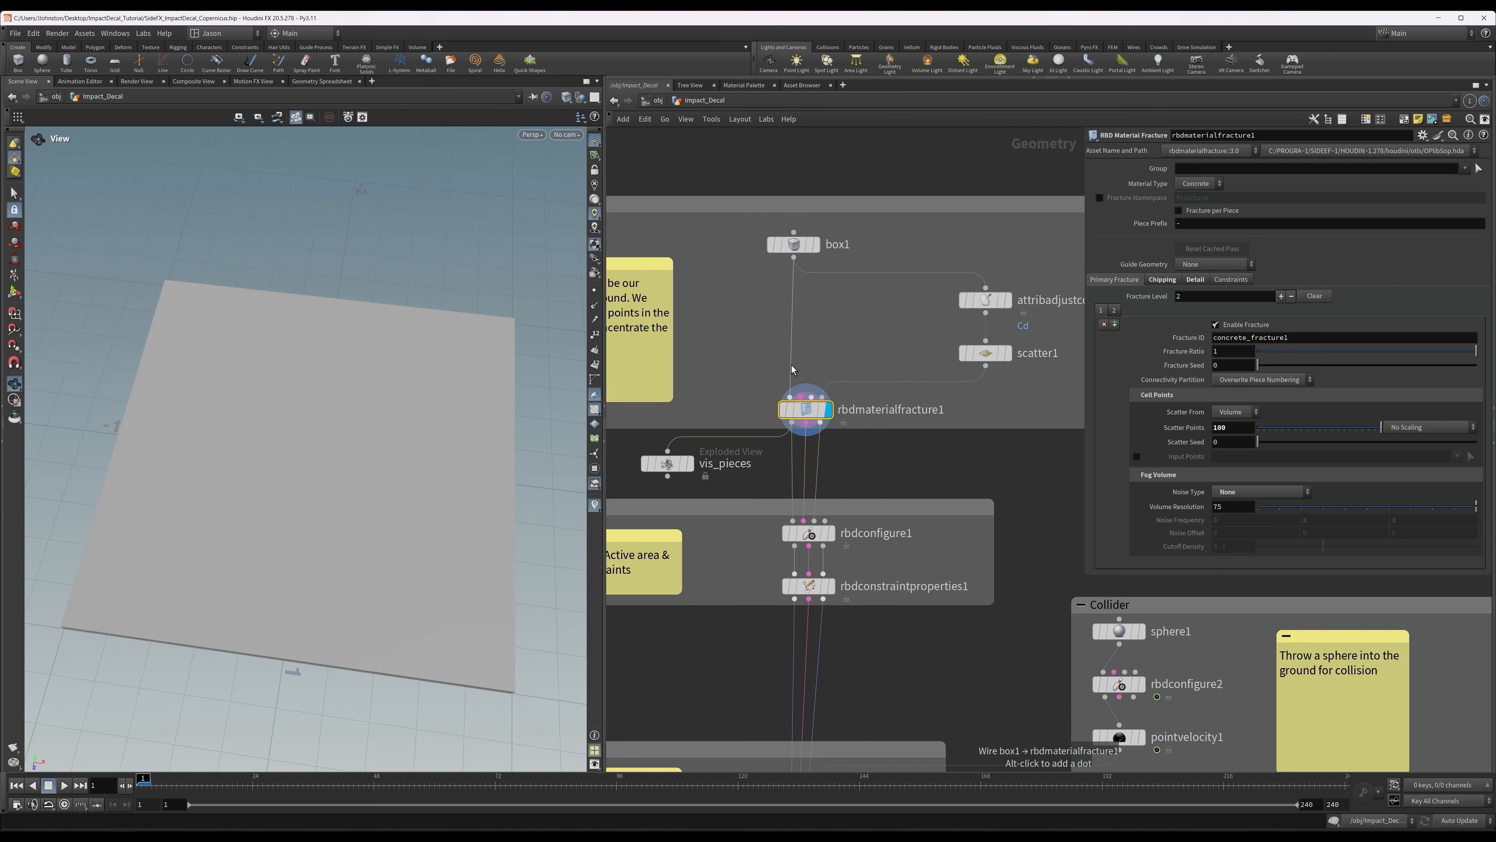
left_click(1114, 310)
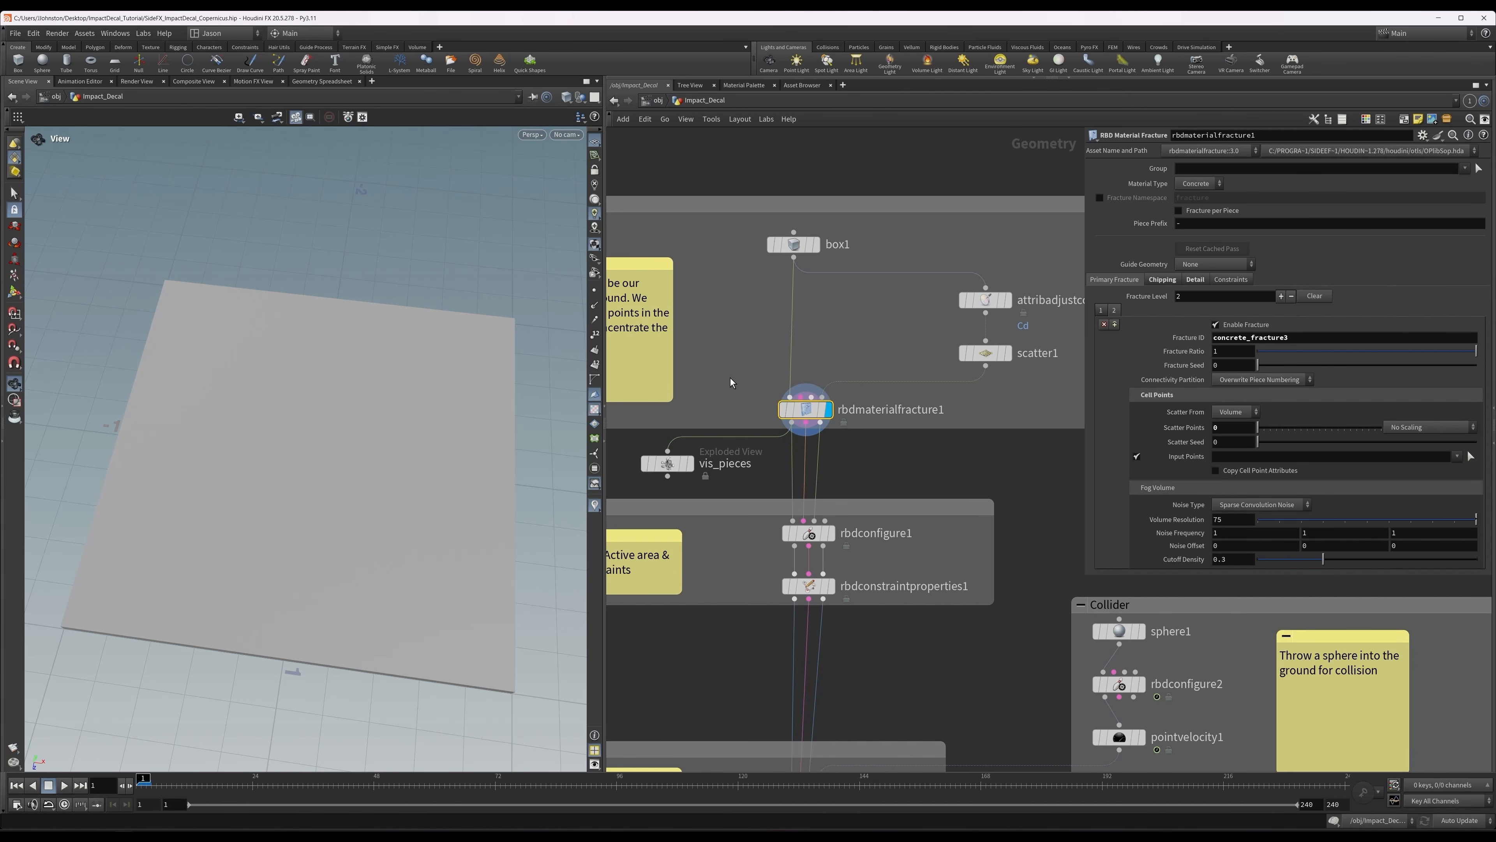
Inspect the fractured ground in wireframe and review the fracture node's chipping and detail settings.
key("w")
left_click_drag(393, 474, 334, 464)
right_click_drag(334, 464, 406, 454)
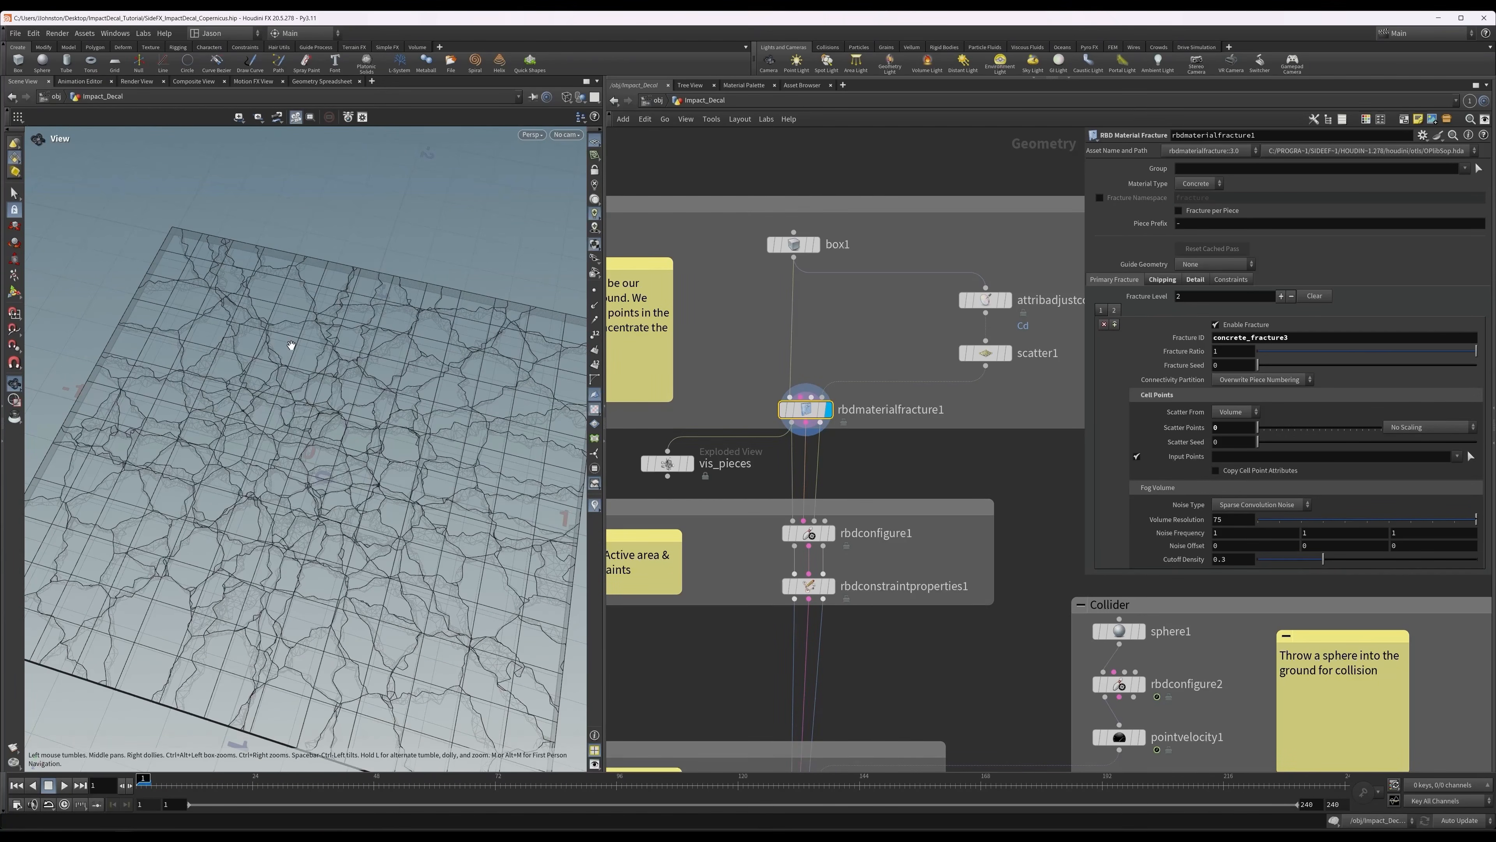
left_click(1154, 281)
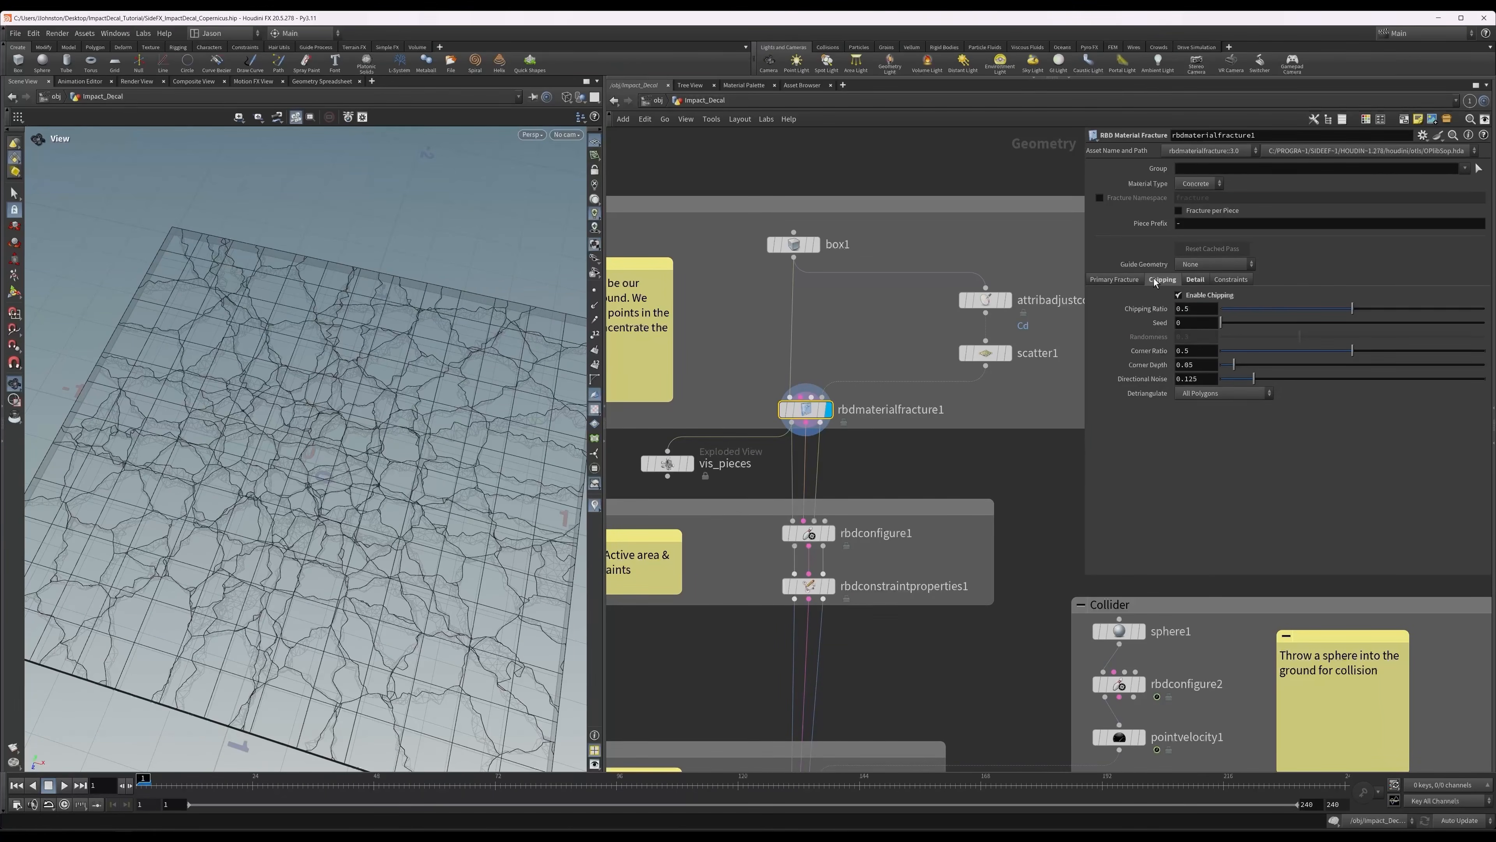
left_click(1200, 279)
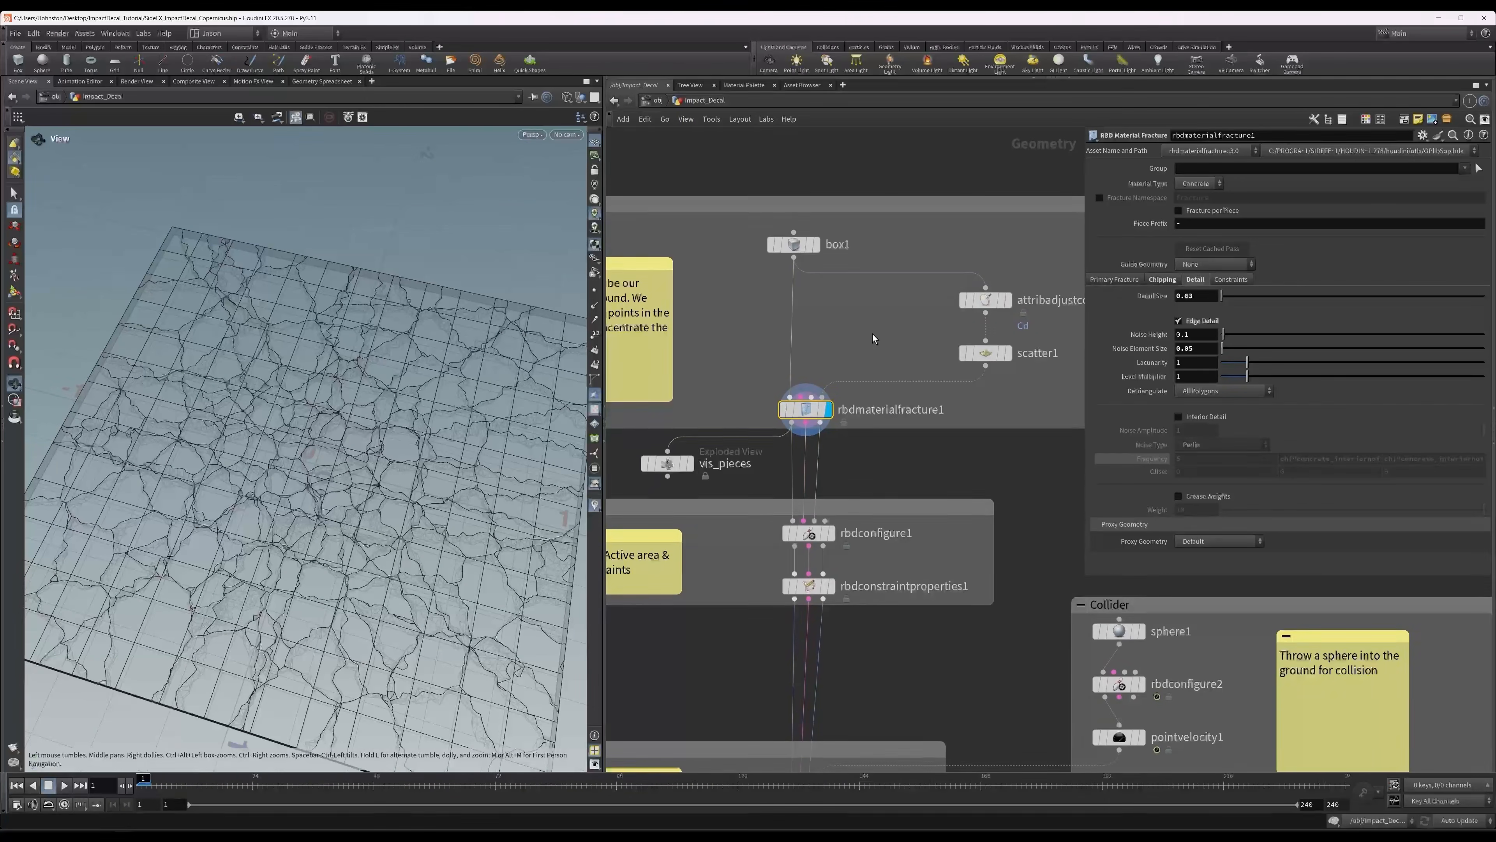
Examine the fractured pieces in the shaded vis_pieces exploded view and return the display to rbdmaterialfracture1.
middle_click_drag(872, 333, 910, 272)
left_click(710, 405)
mouse_move(701, 403)
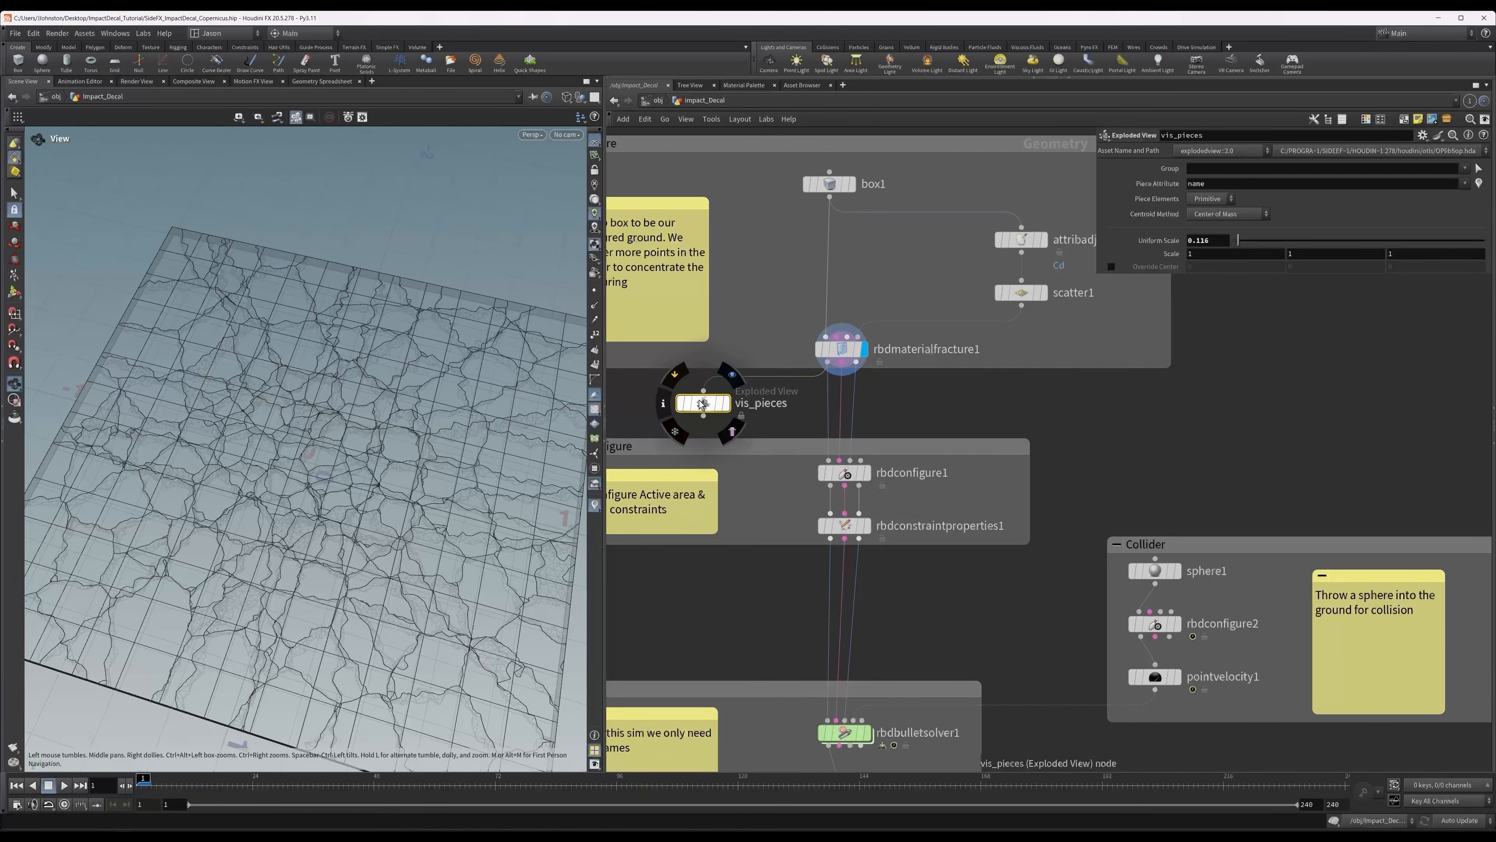
left_click(732, 374)
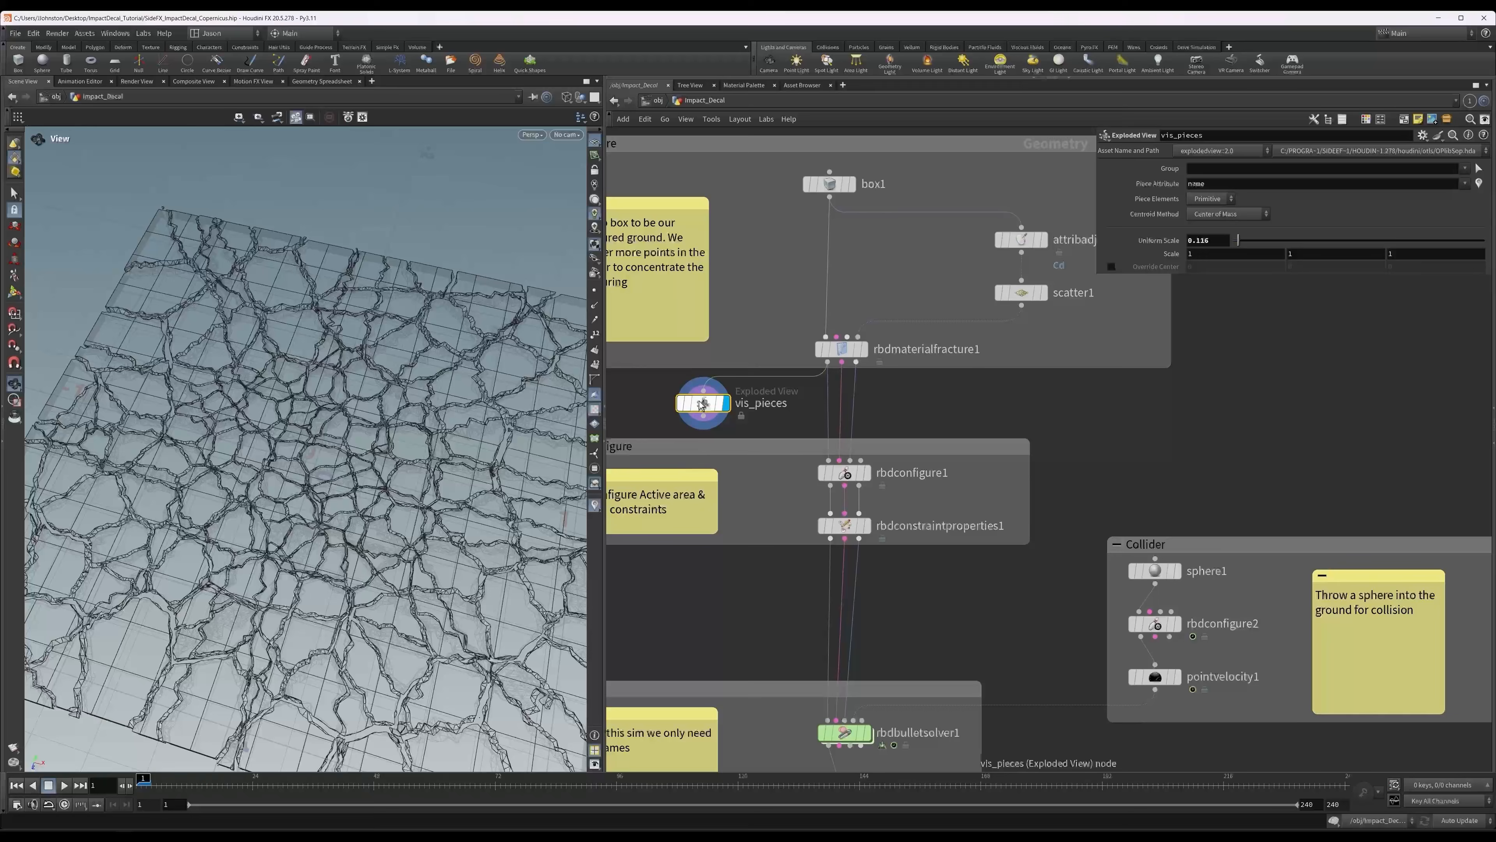
left_click_drag(375, 414, 530, 500)
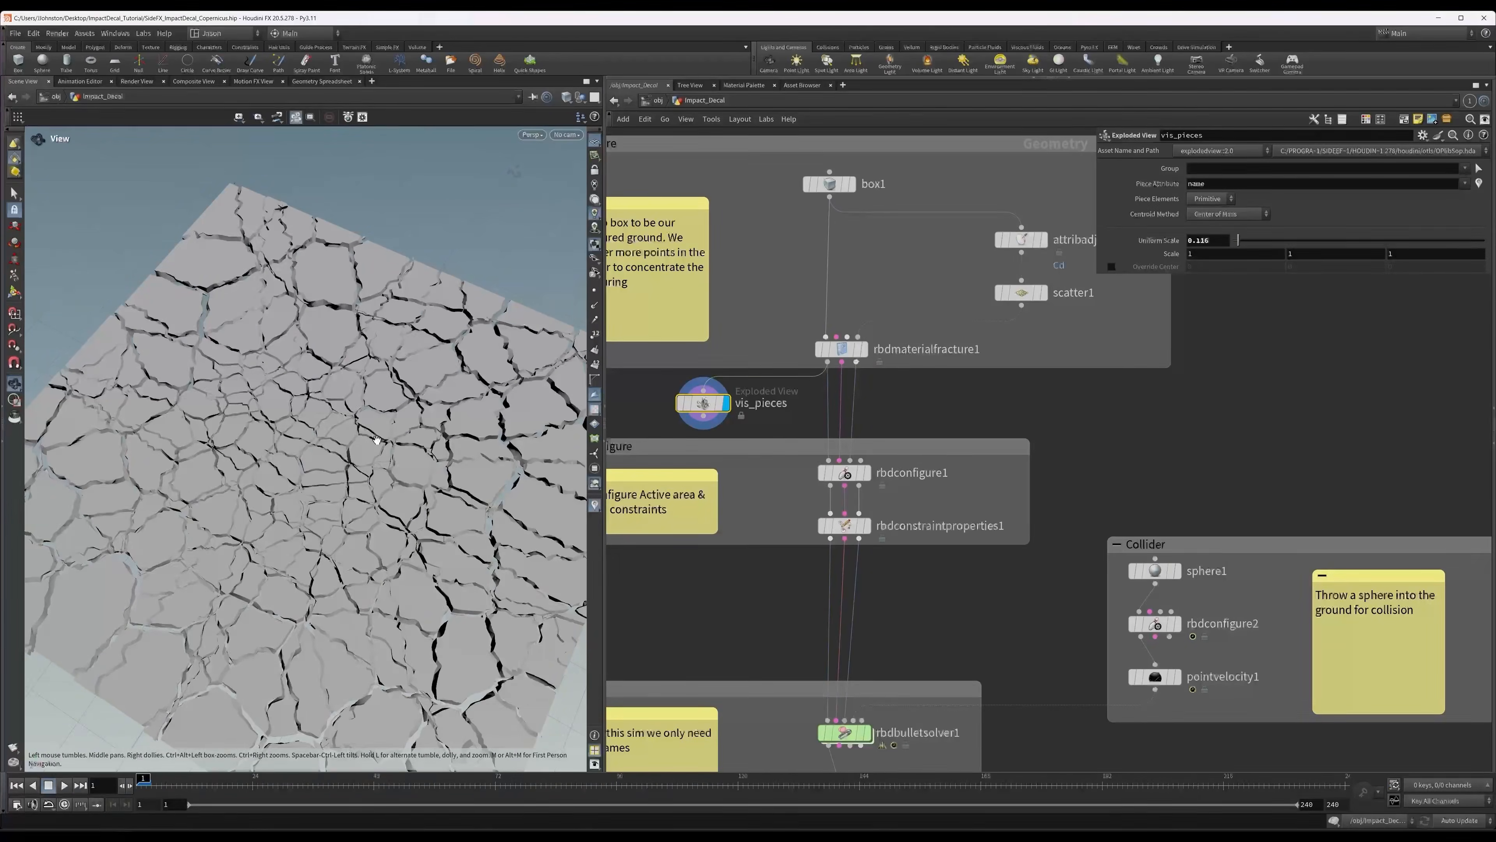
left_click(841, 348)
left_click(862, 349)
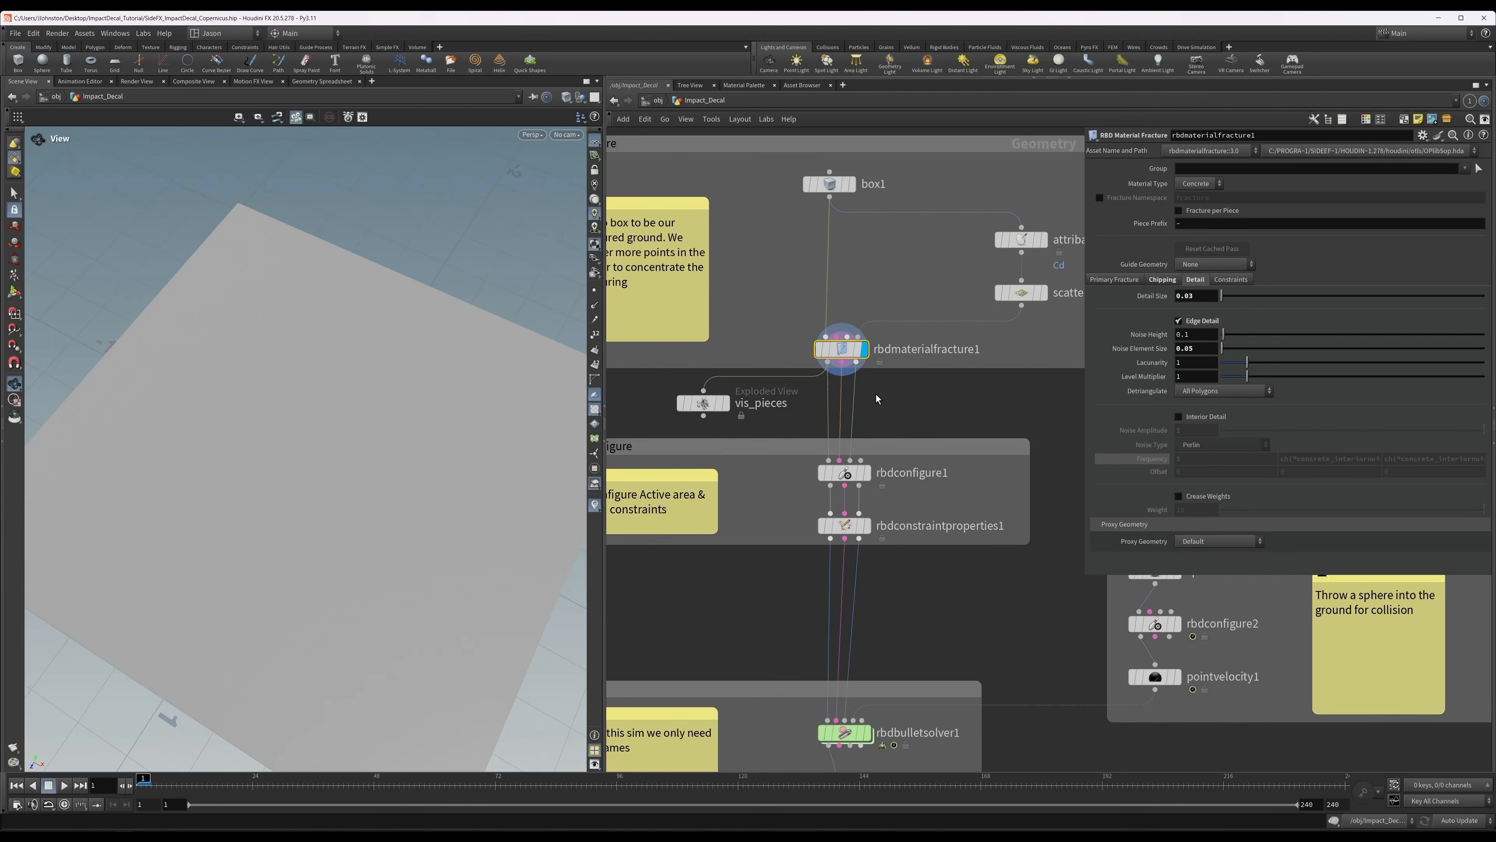
Display rbdconfigure1, review its second attribute entry, and visualize the active region with its bounding box handles.
middle_click_drag(914, 406, 865, 322)
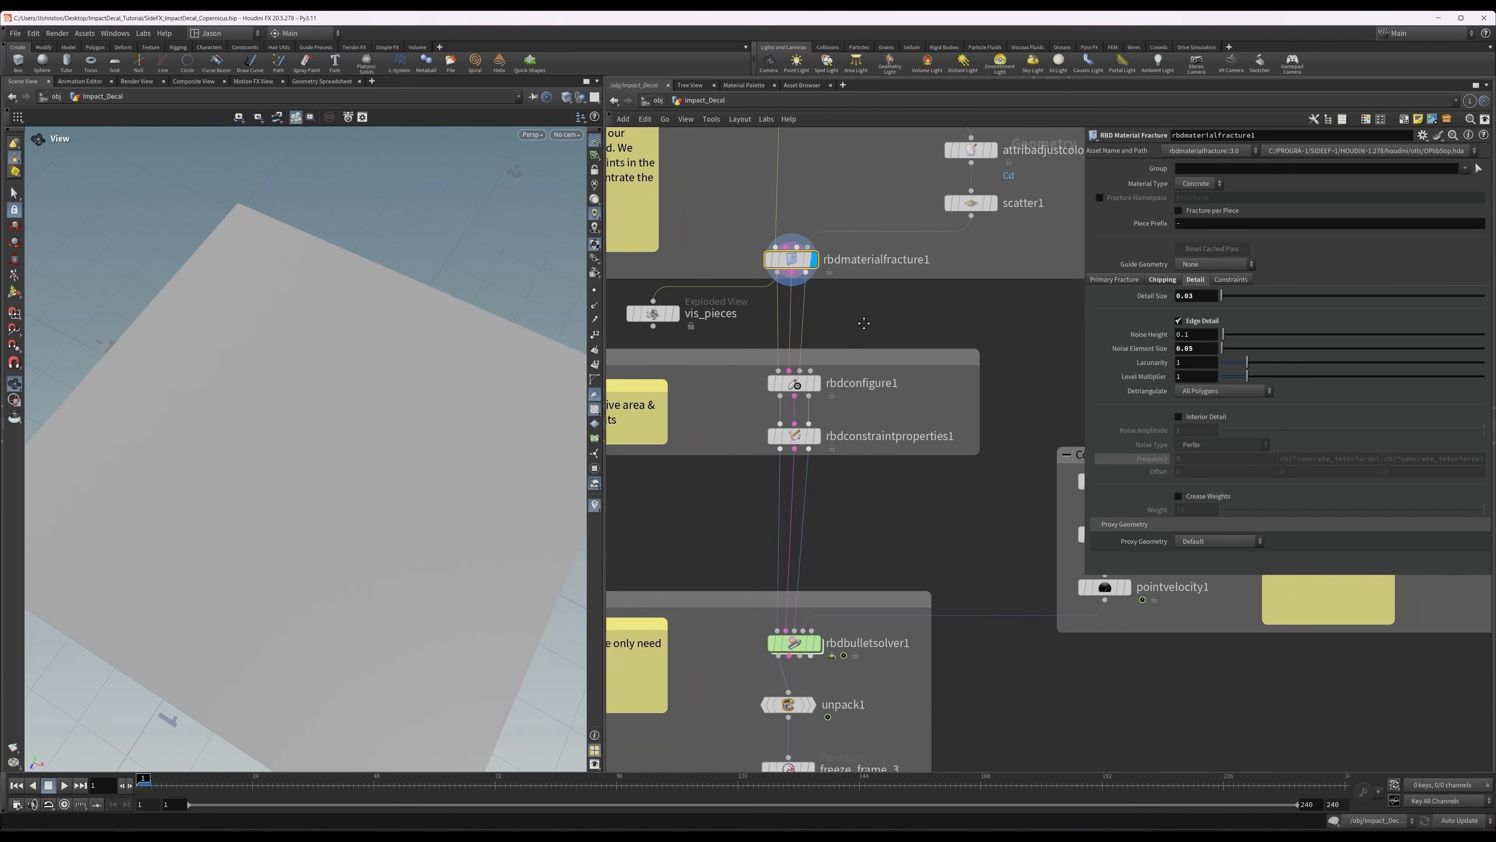
left_click(794, 384)
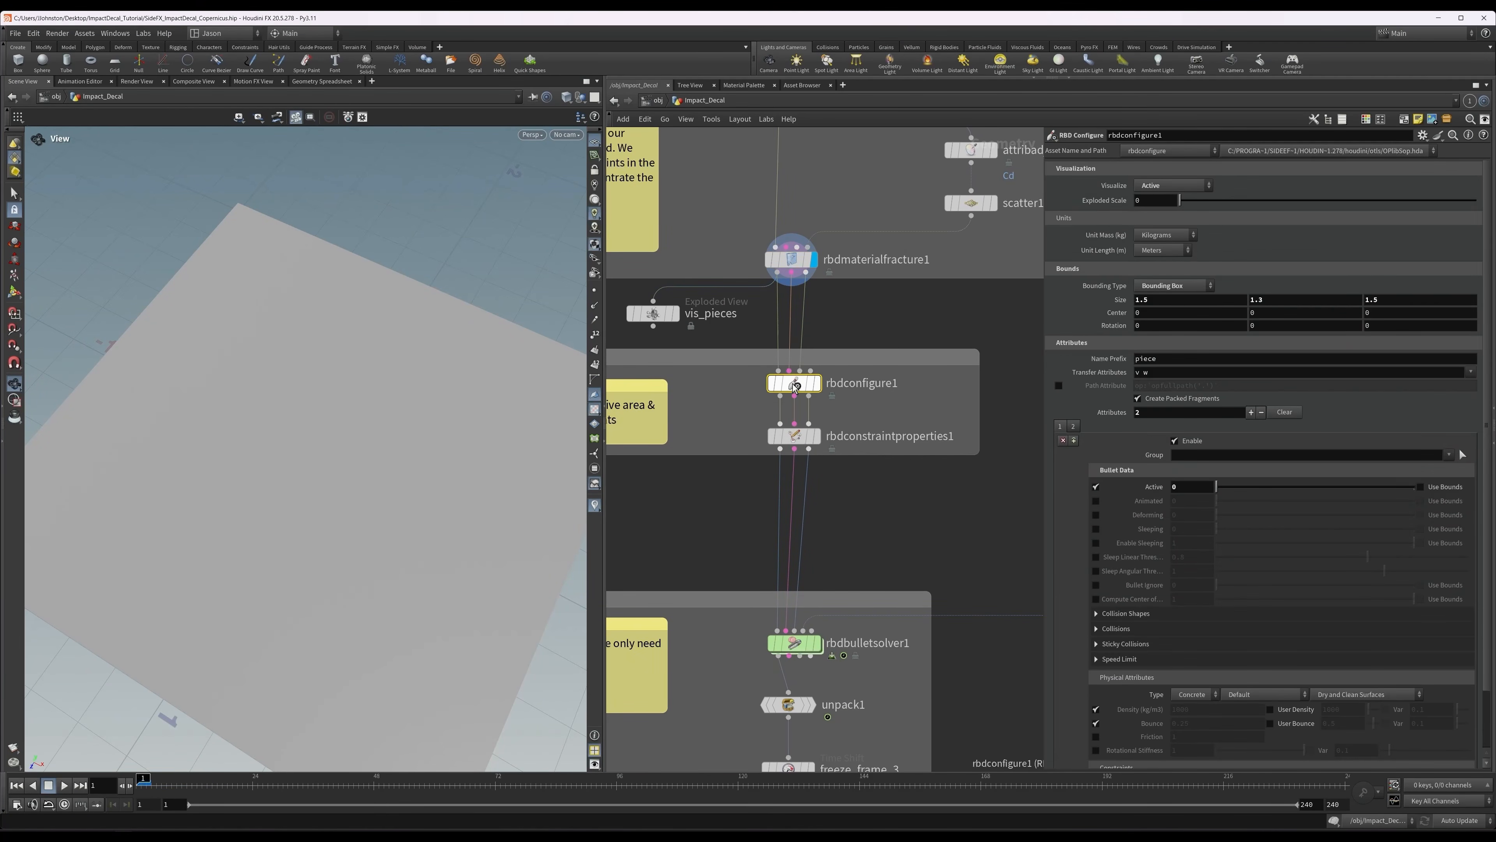
left_click(817, 383)
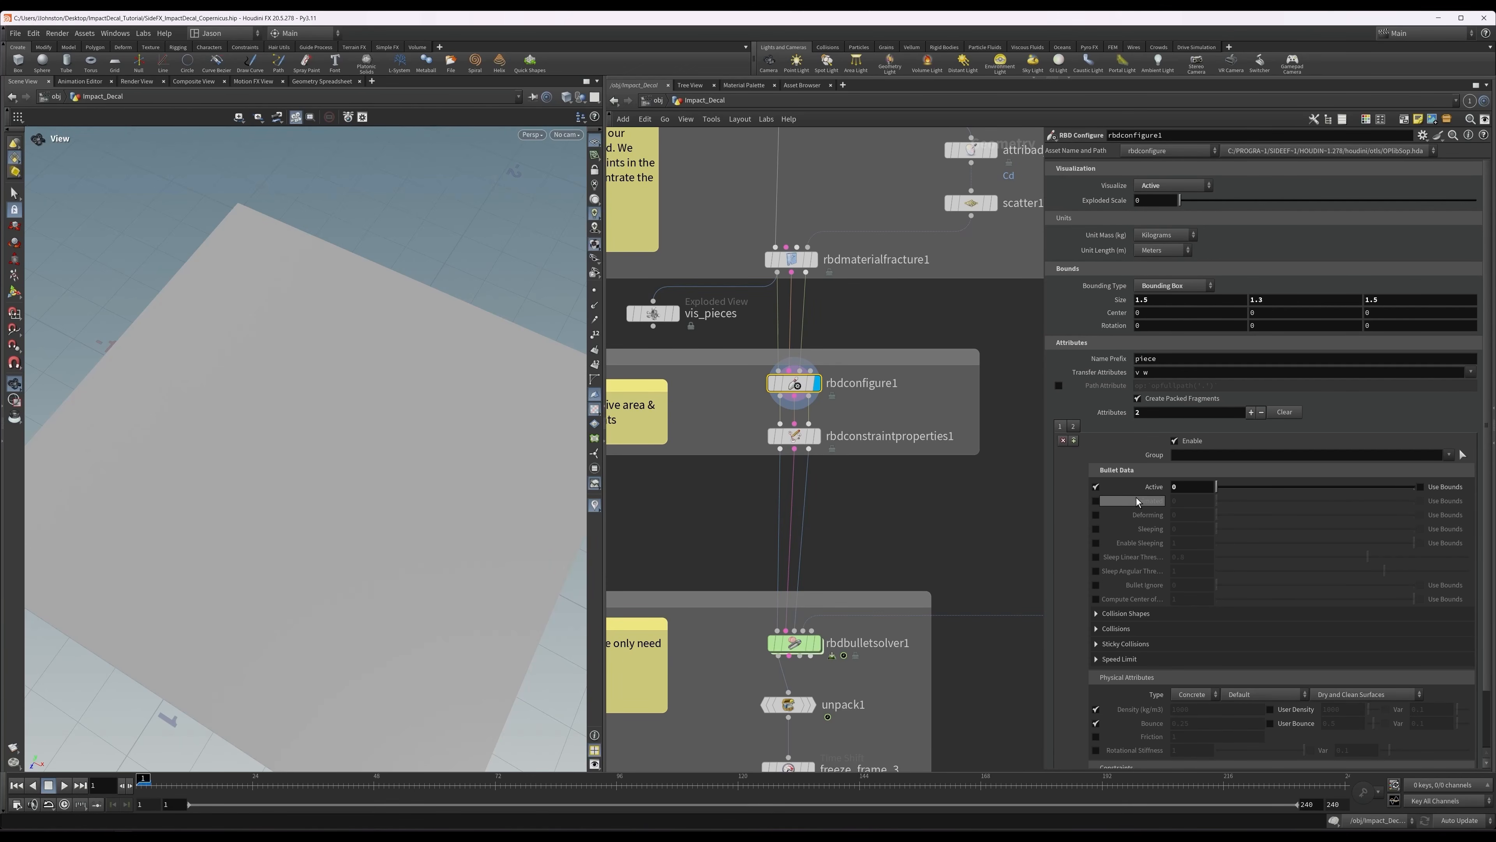
left_click(1073, 428)
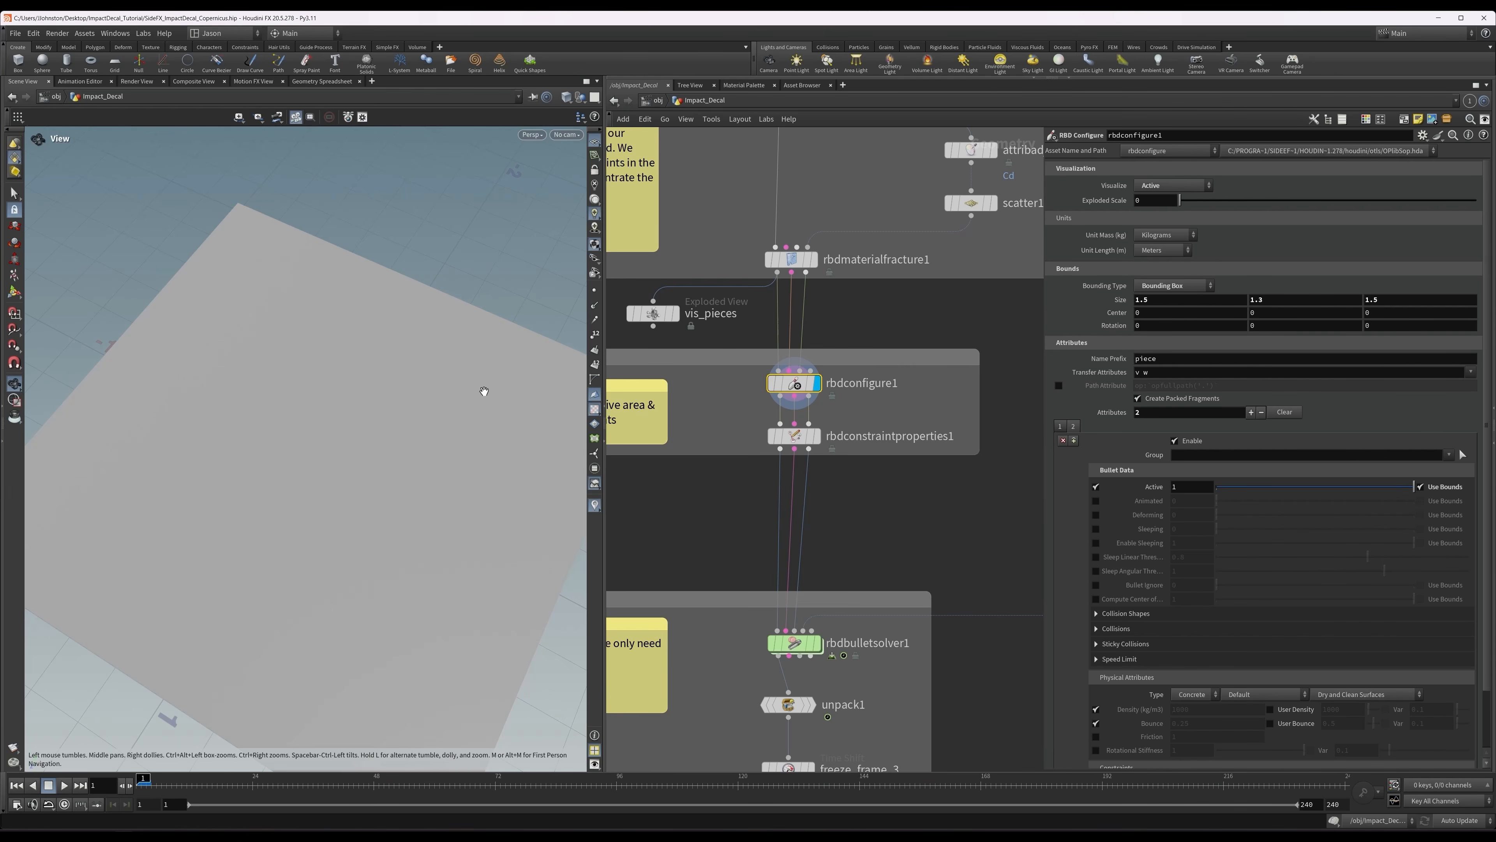
key("Return")
mouse_move(310, 431)
left_mouse_down("alt")
mouse_move(404, 404)
mouse_move(390, 428)
mouse_move(337, 436)
left_mouse_up("alt")
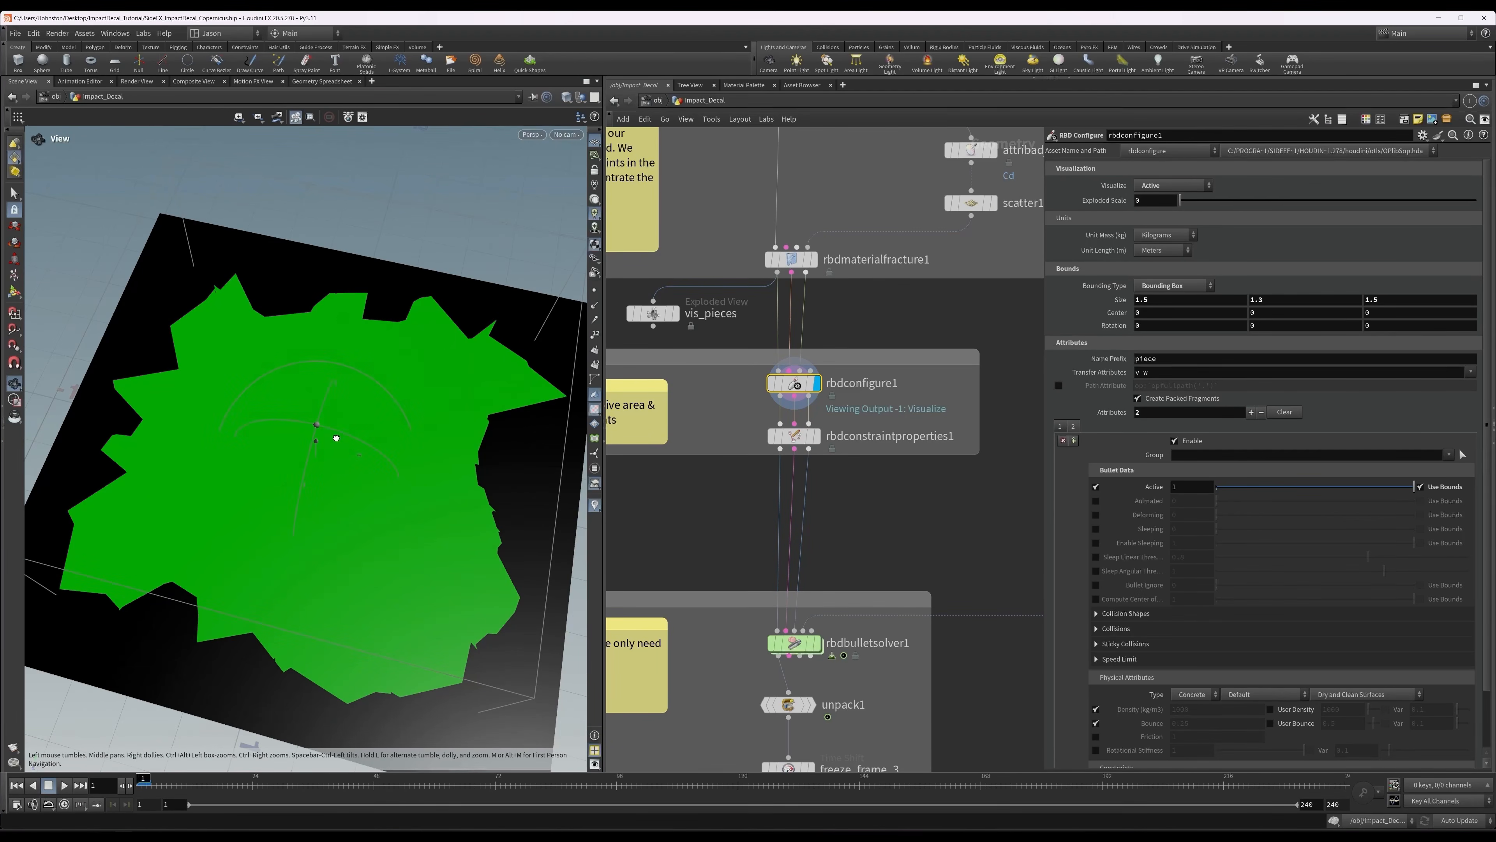
key("Return")
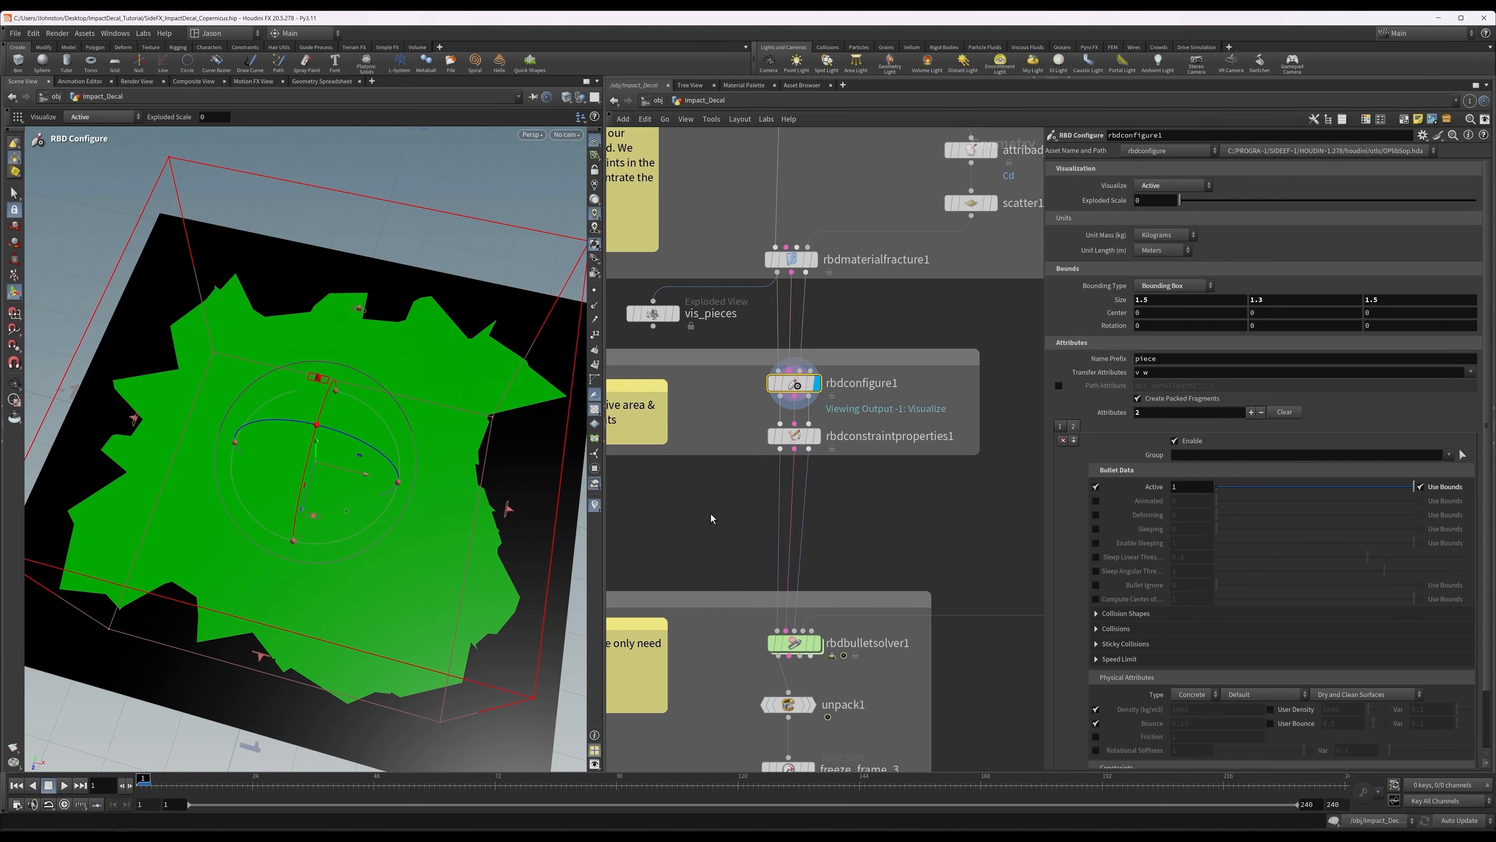
Display rbdconstraintproperties1 and review its glue, soft and plasticity constraint settings.
middle_click_drag(711, 519, 717, 522)
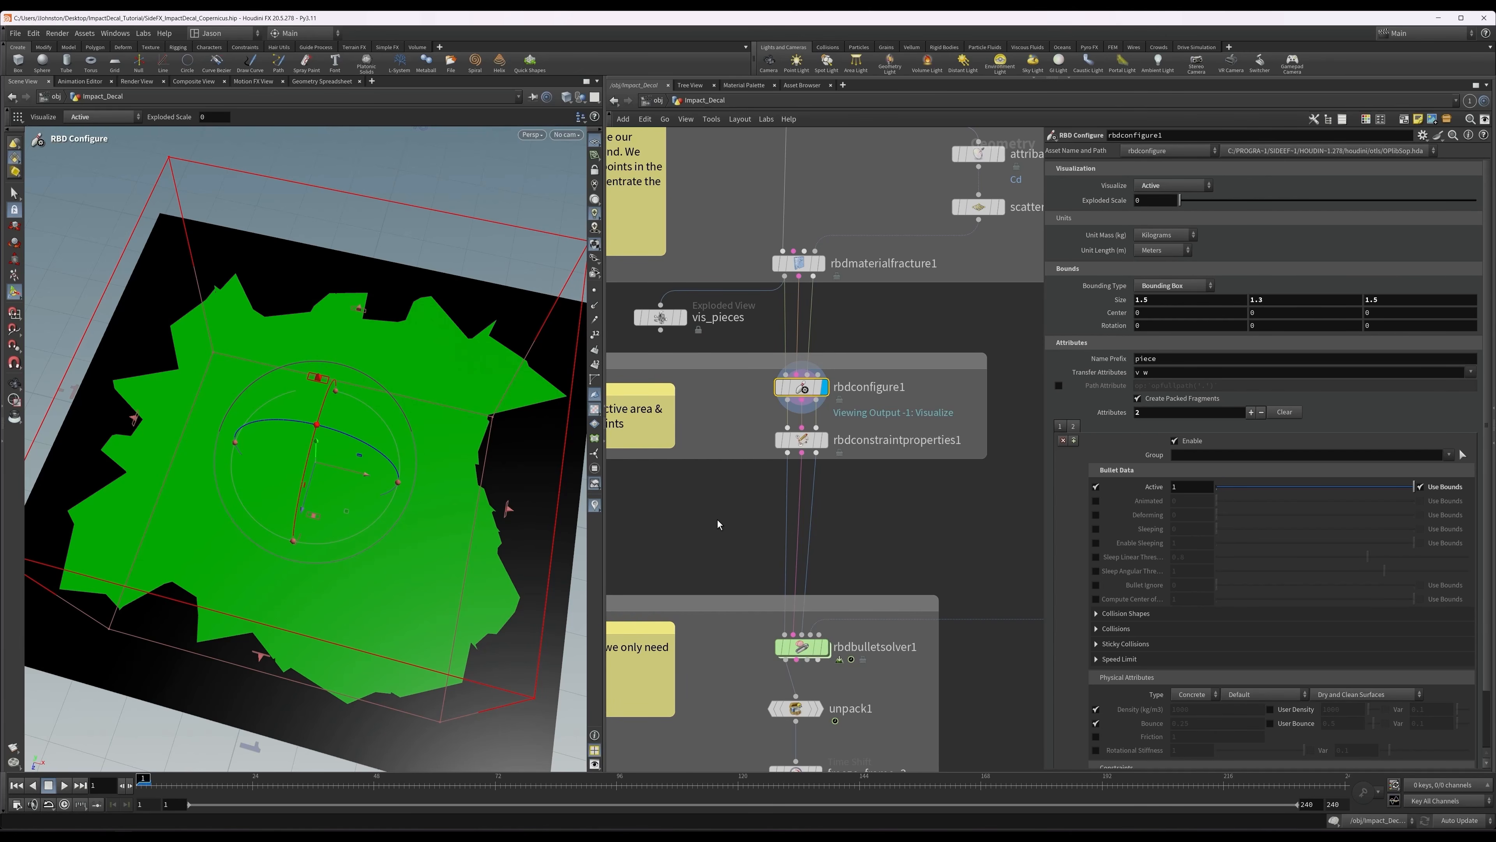
middle_click_drag(729, 526, 728, 520)
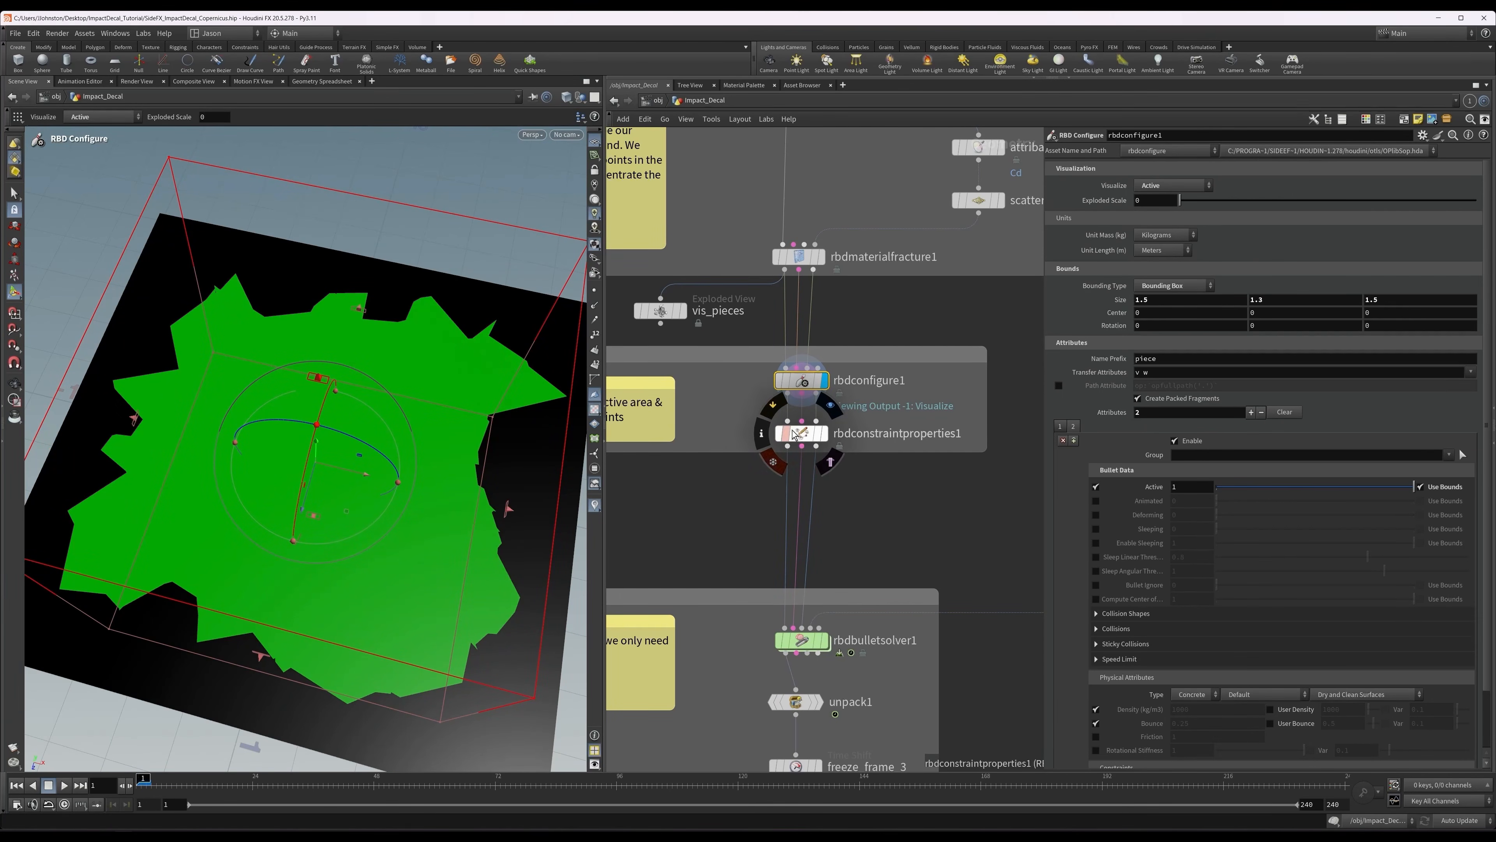
left_click(802, 435)
left_click(825, 433)
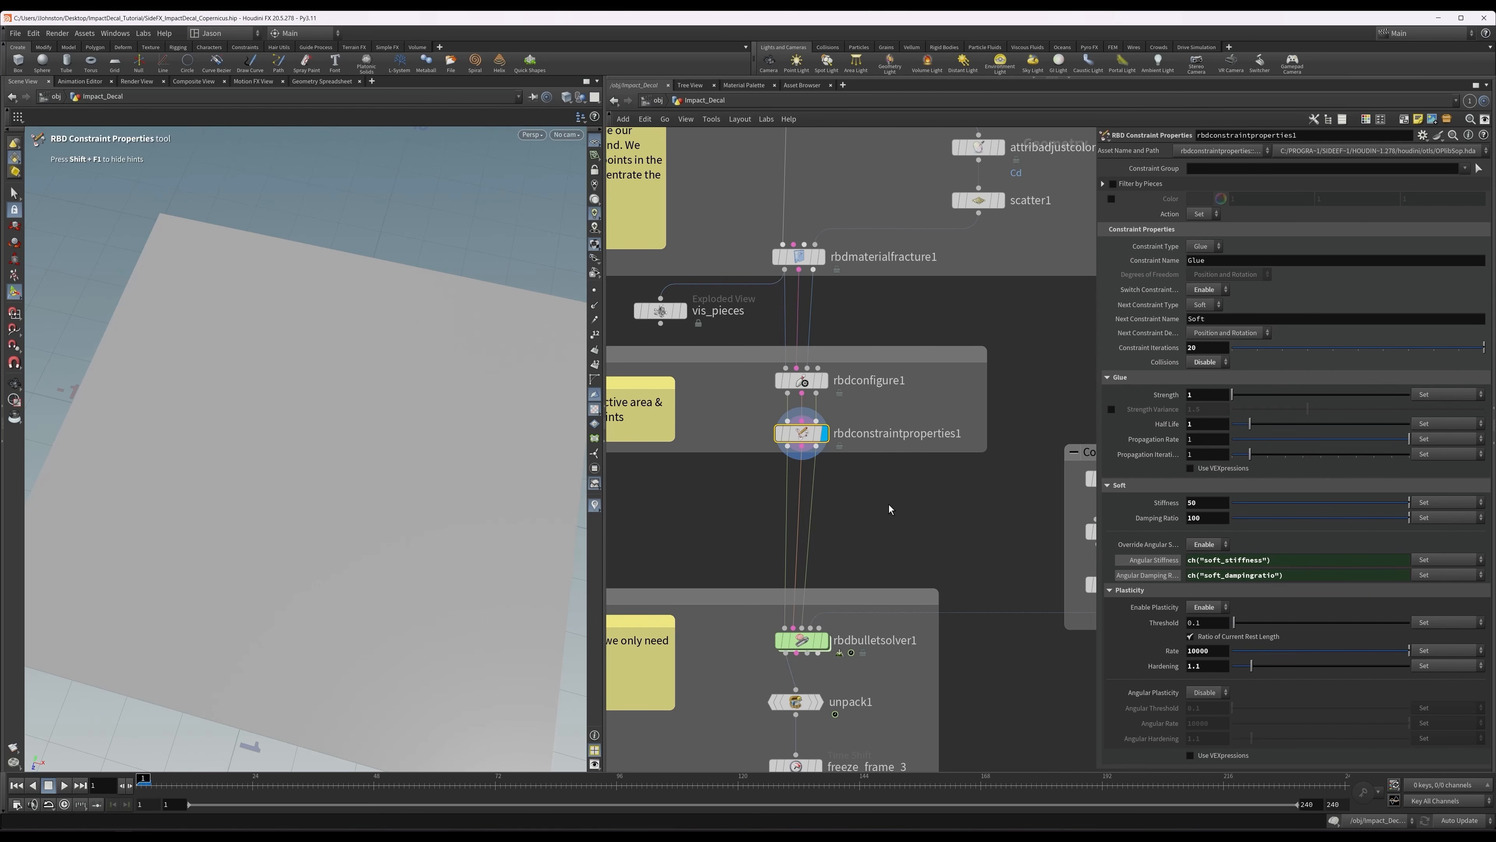
Display the collider's sphere1 node and inspect the sphere above the ground.
middle_click_drag(888, 502, 884, 410)
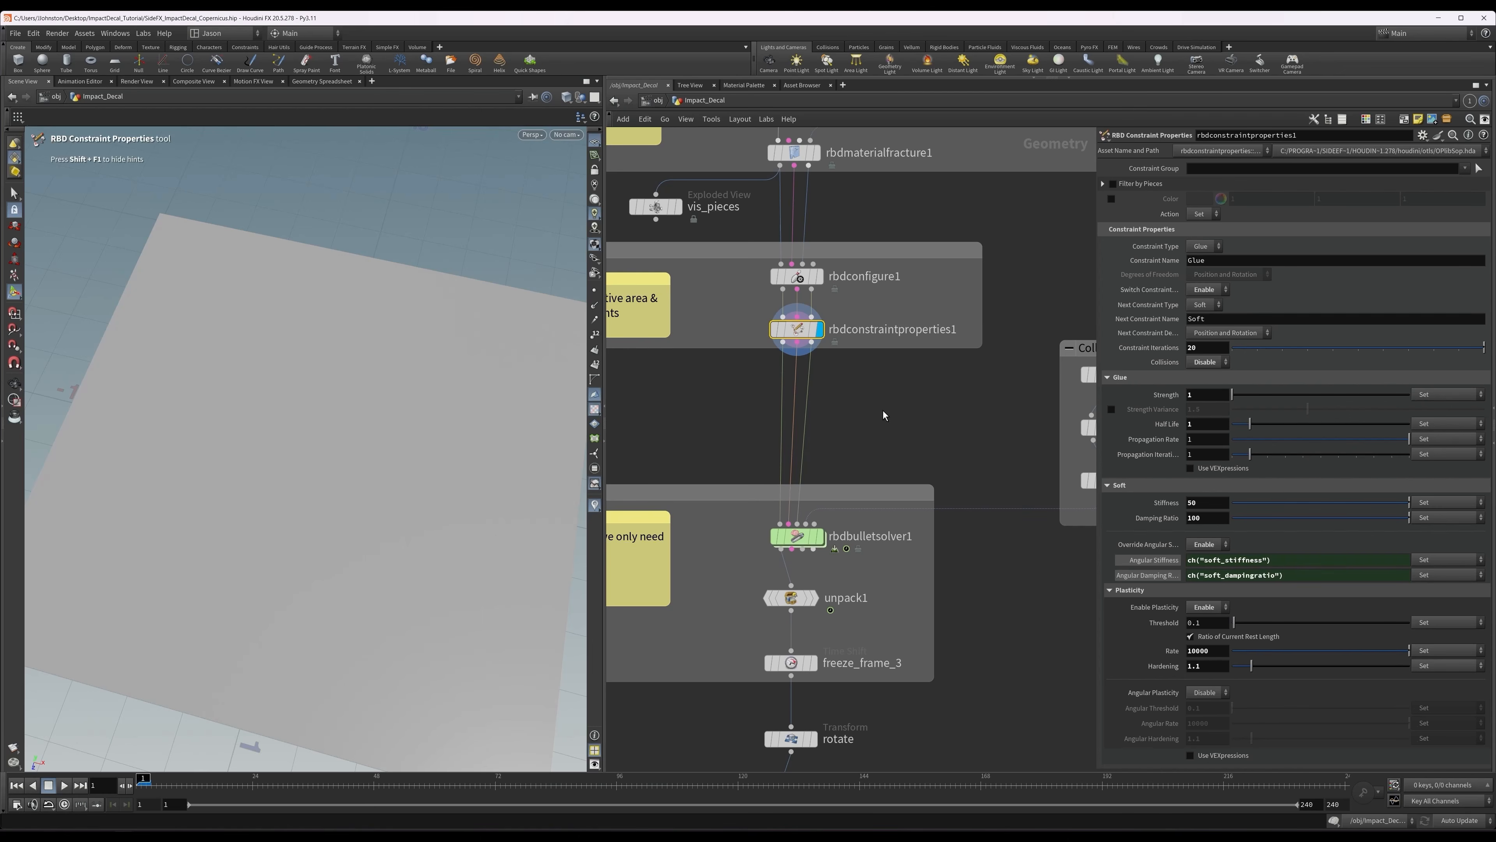
middle_click_drag(894, 422, 756, 445)
left_click_drag(440, 484, 448, 441, "alt")
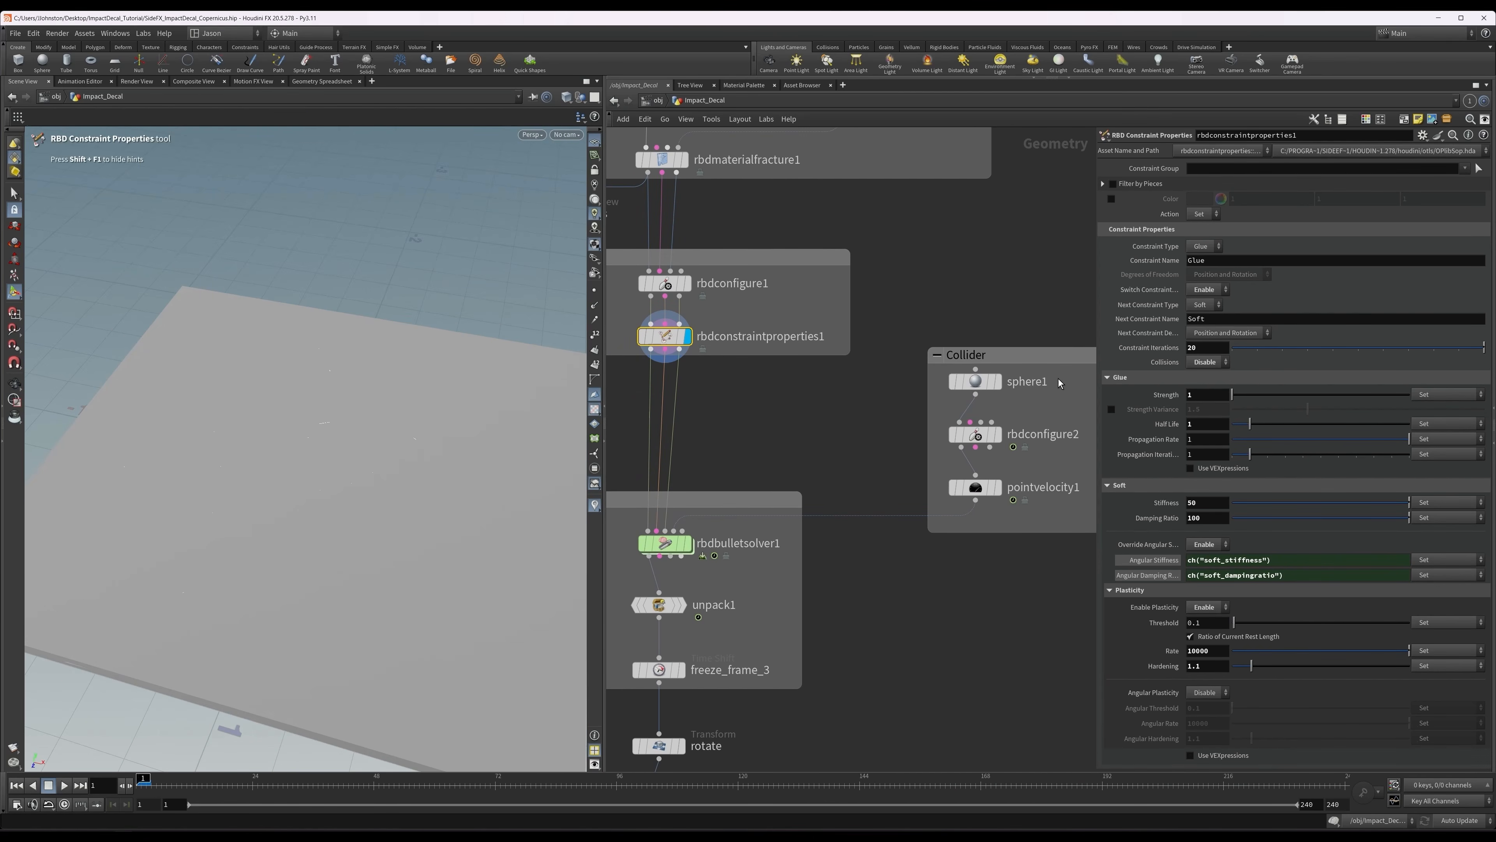
left_click(972, 388)
left_click(998, 382)
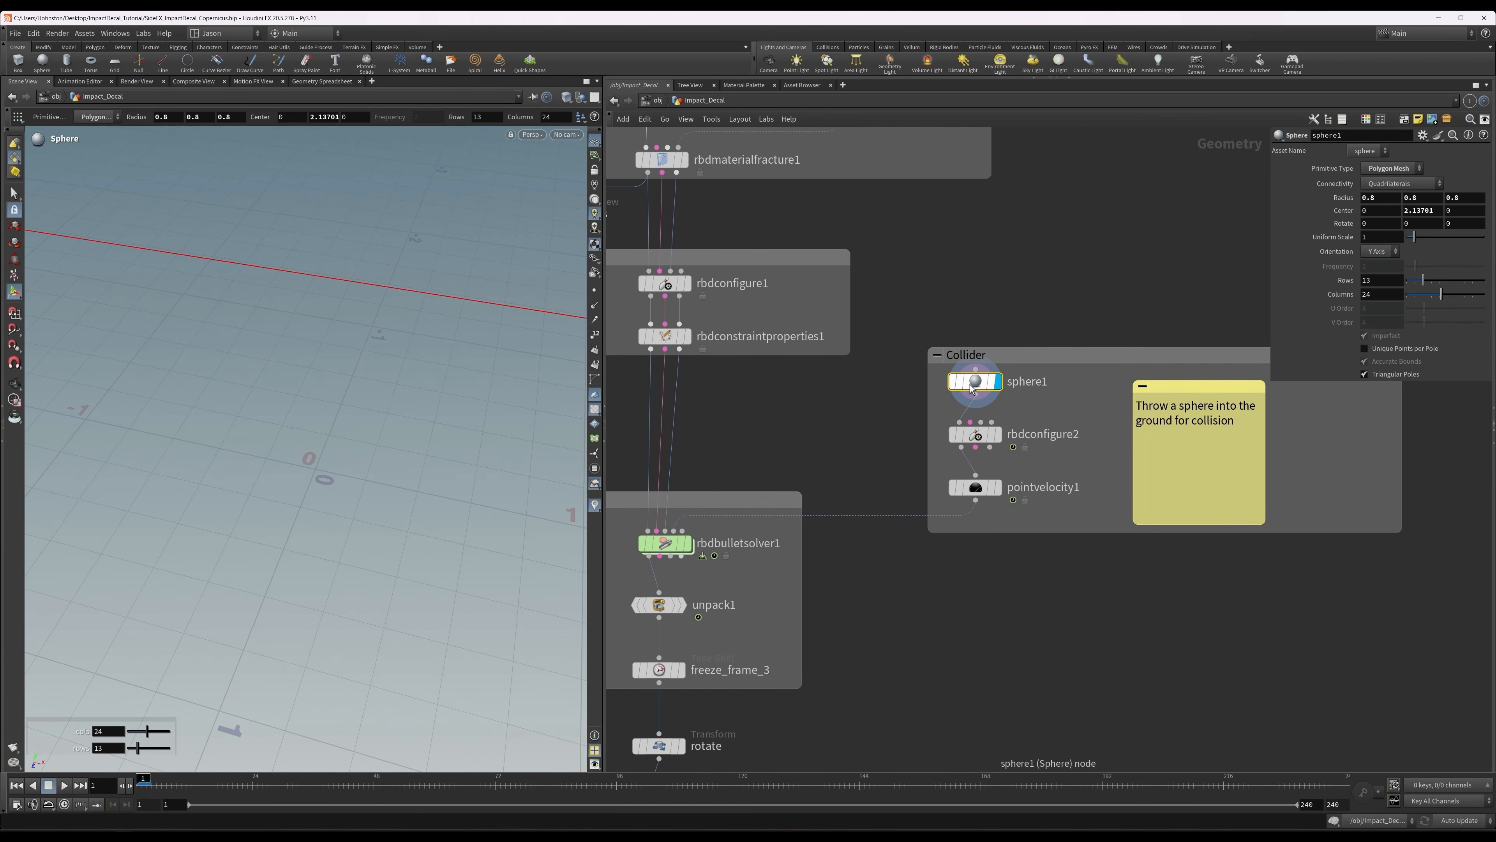
right_click_drag(364, 305, 168, 335, "alt")
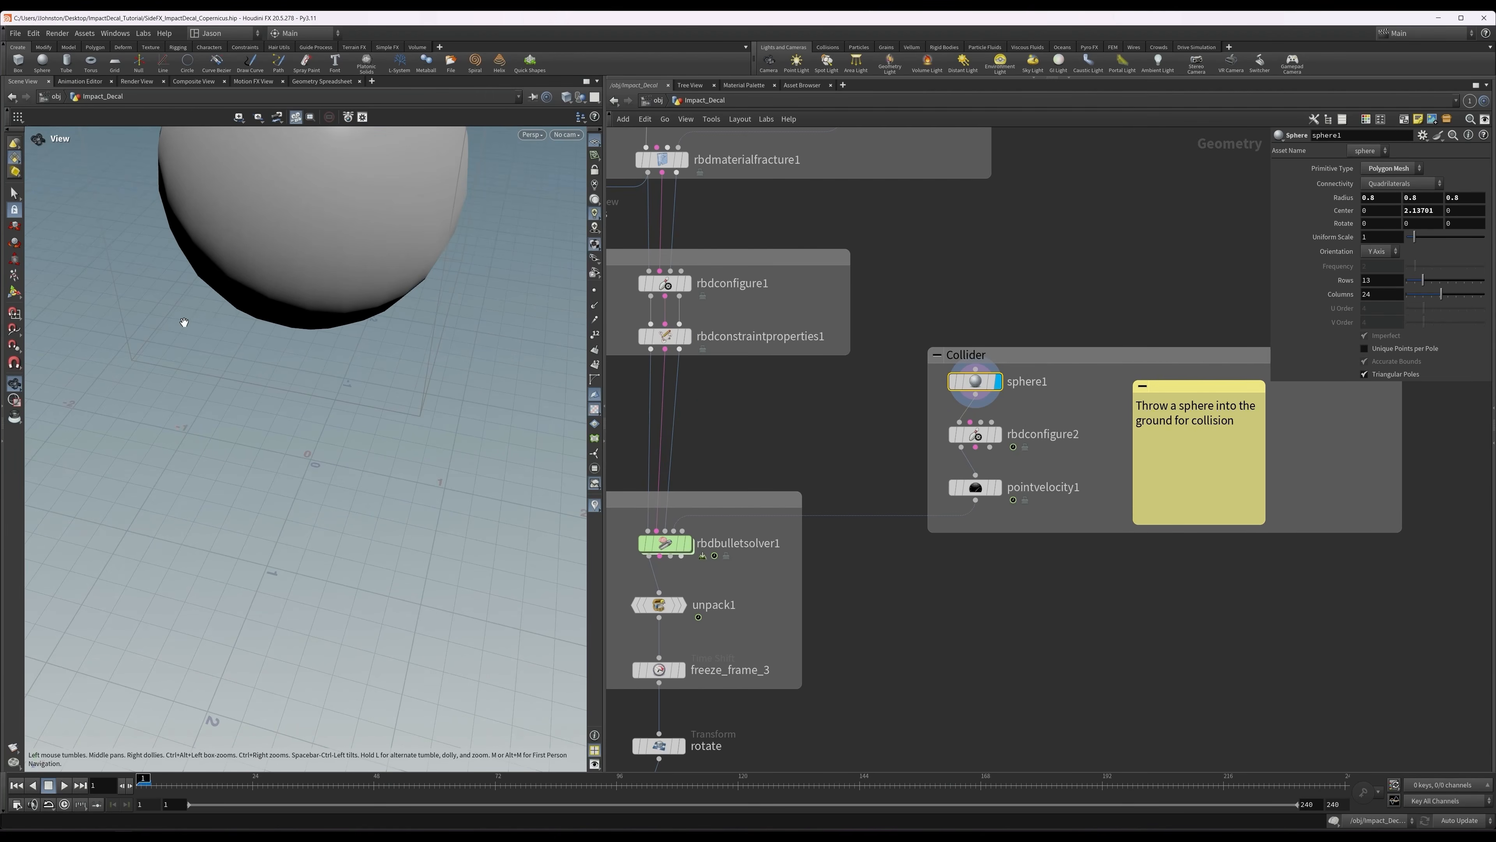
Display the collider's rbdconfigure2 node and review its settings, along with the velocity settings of pointvelocity1.
left_click(975, 434)
middle_click_drag(840, 448, 696, 438)
mouse_move(835, 430)
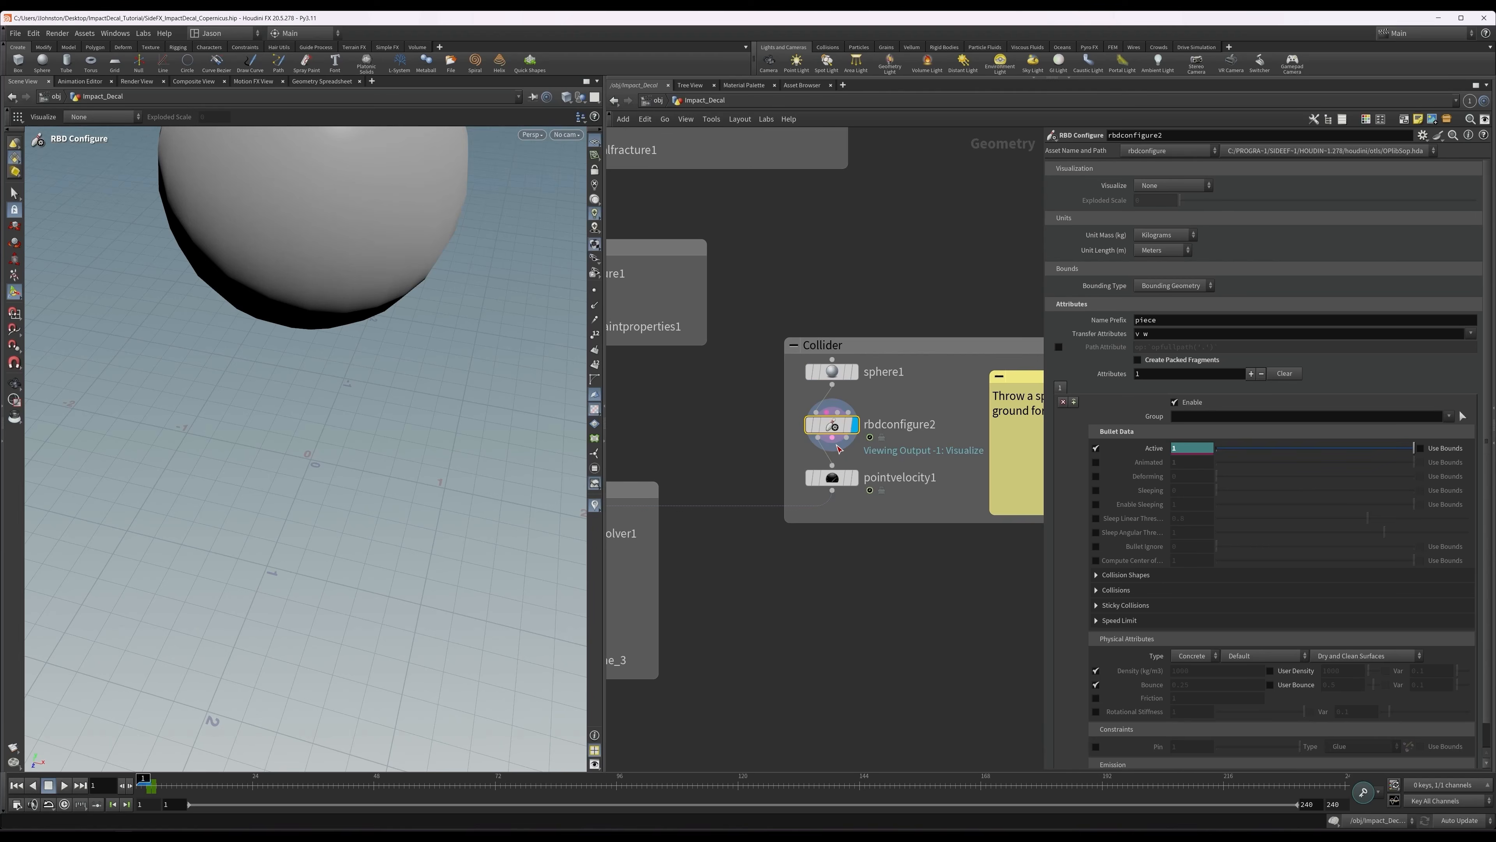
left_click(832, 477)
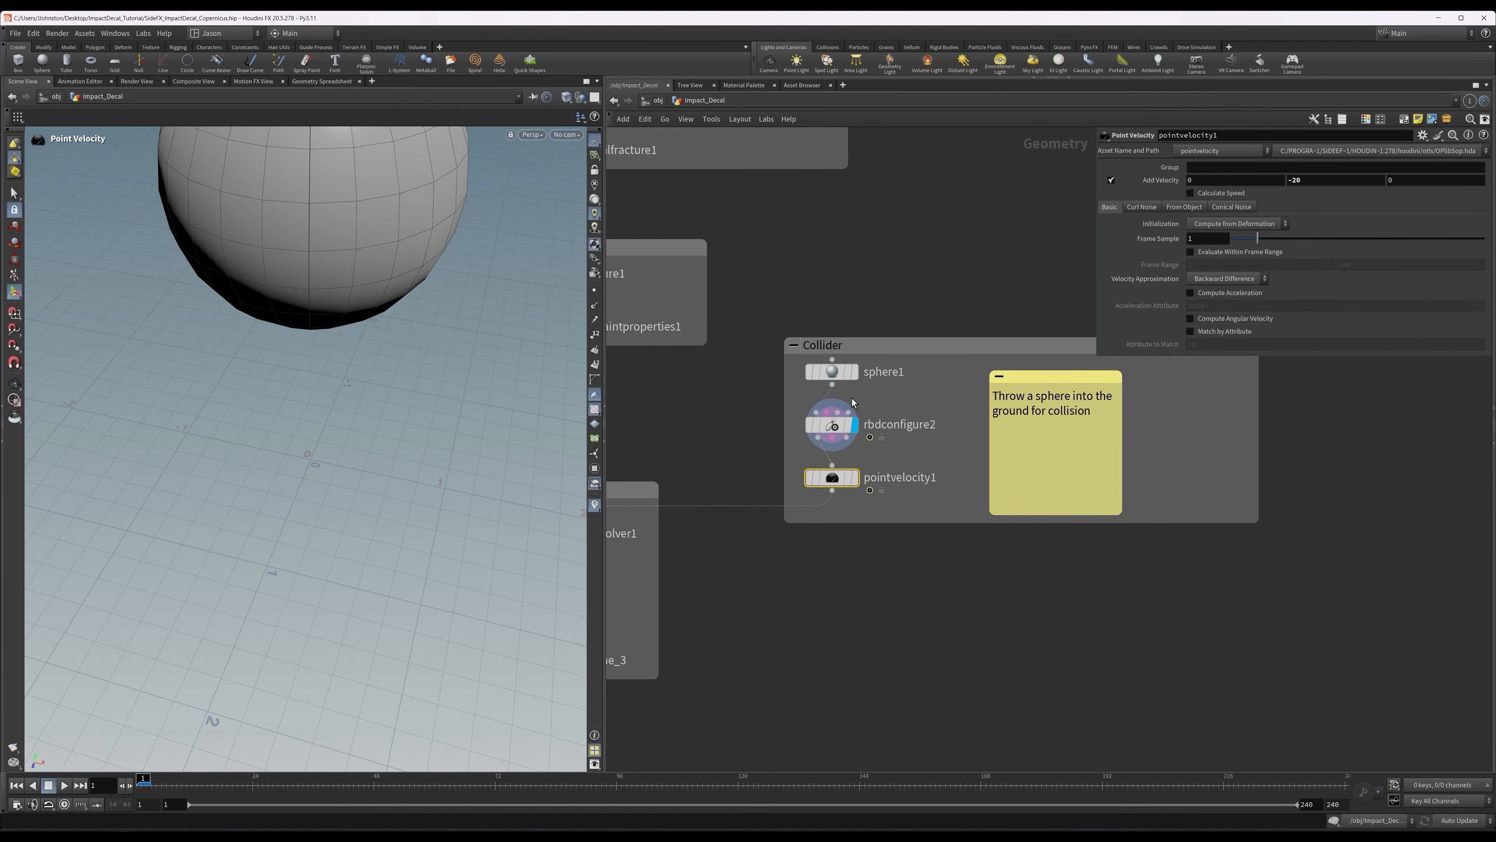
Display rbdbulletsolver1 and turn on its ground visualization.
middle_click_drag(692, 448, 926, 397)
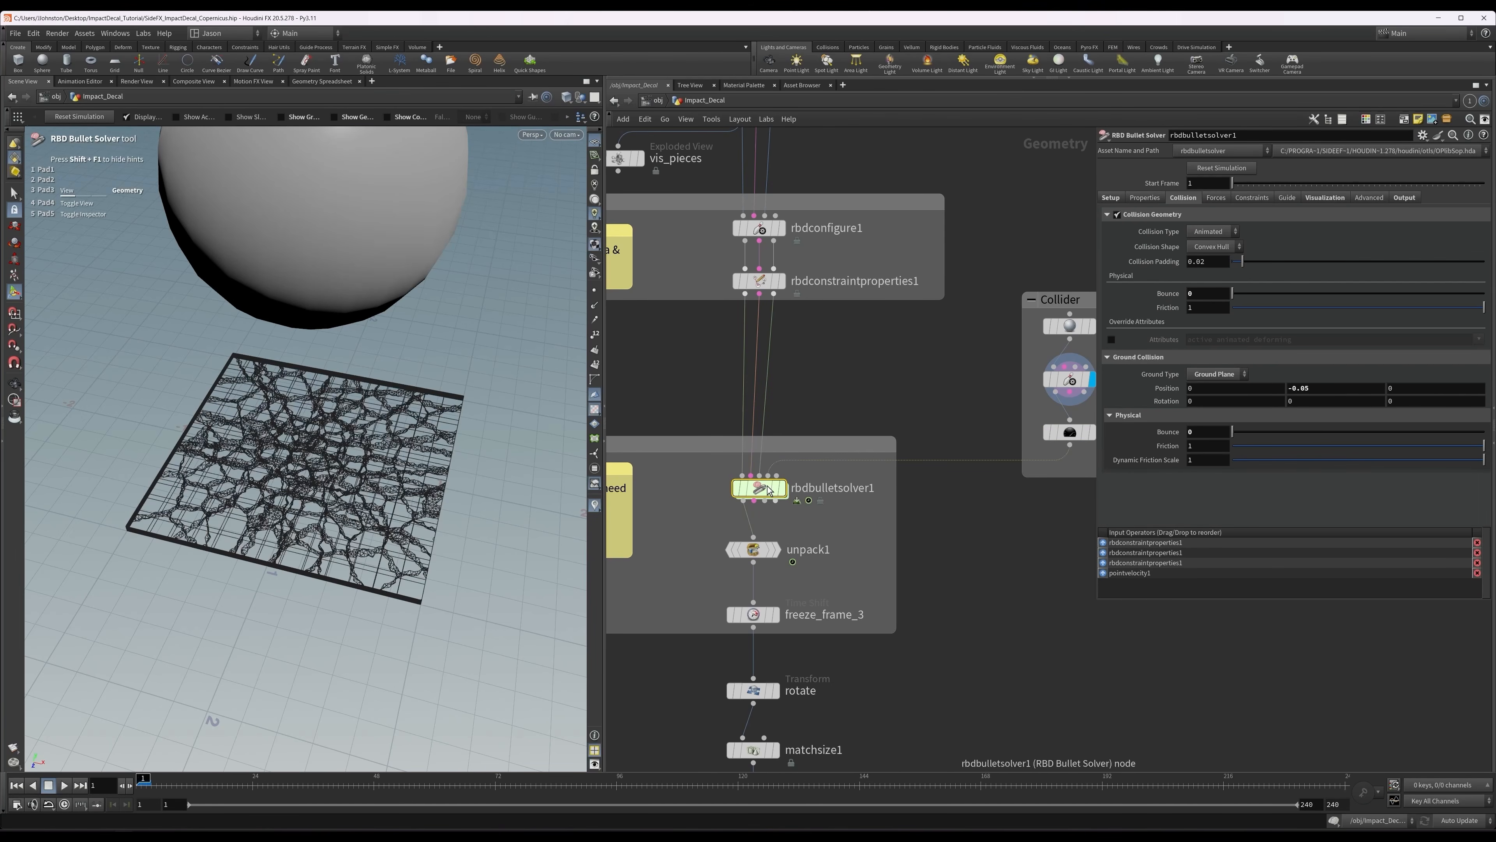
left_click(782, 488)
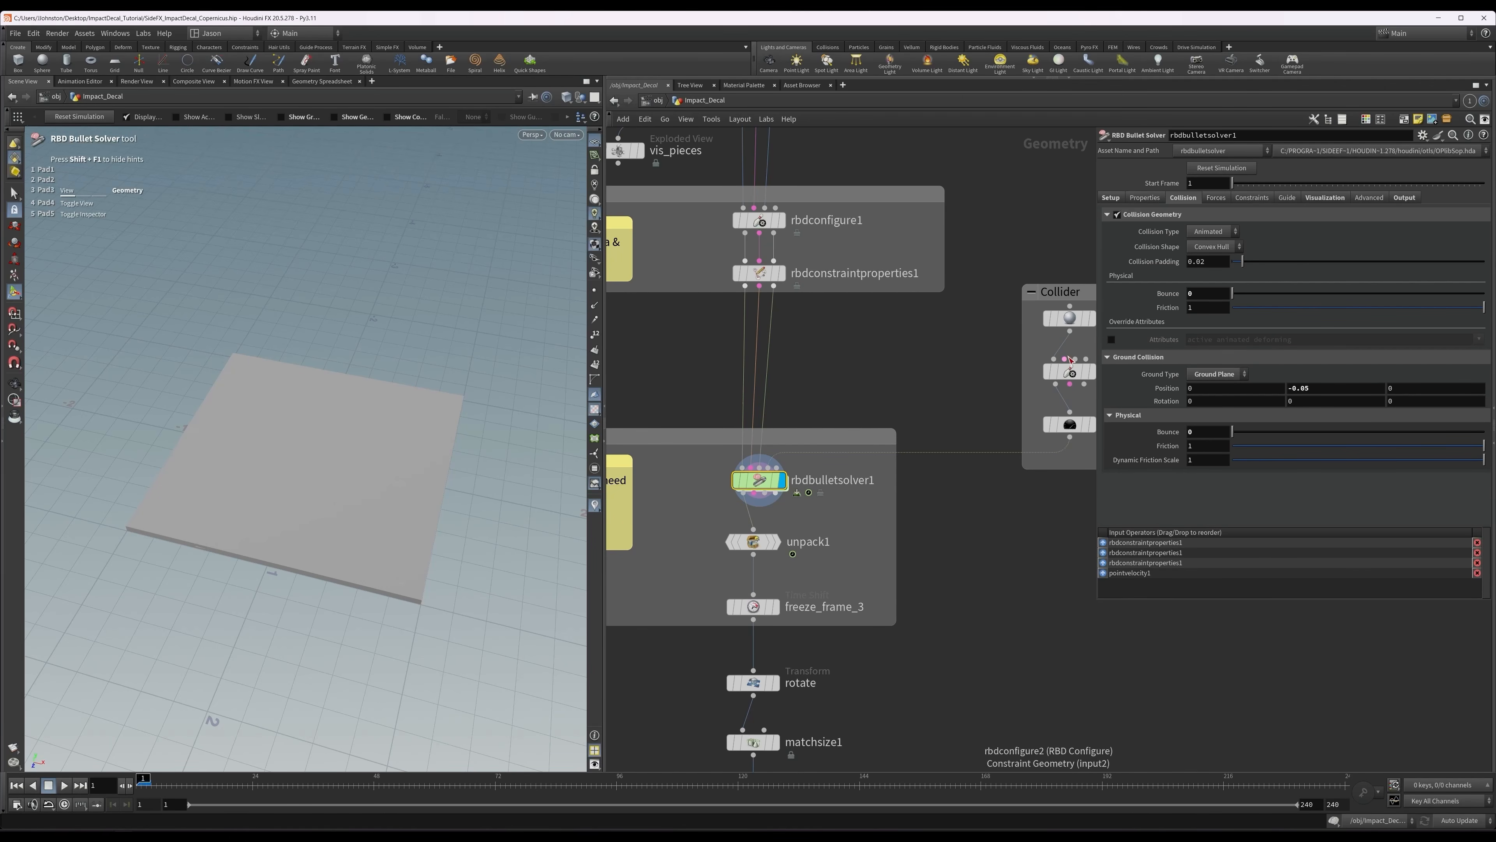
left_click(1305, 198)
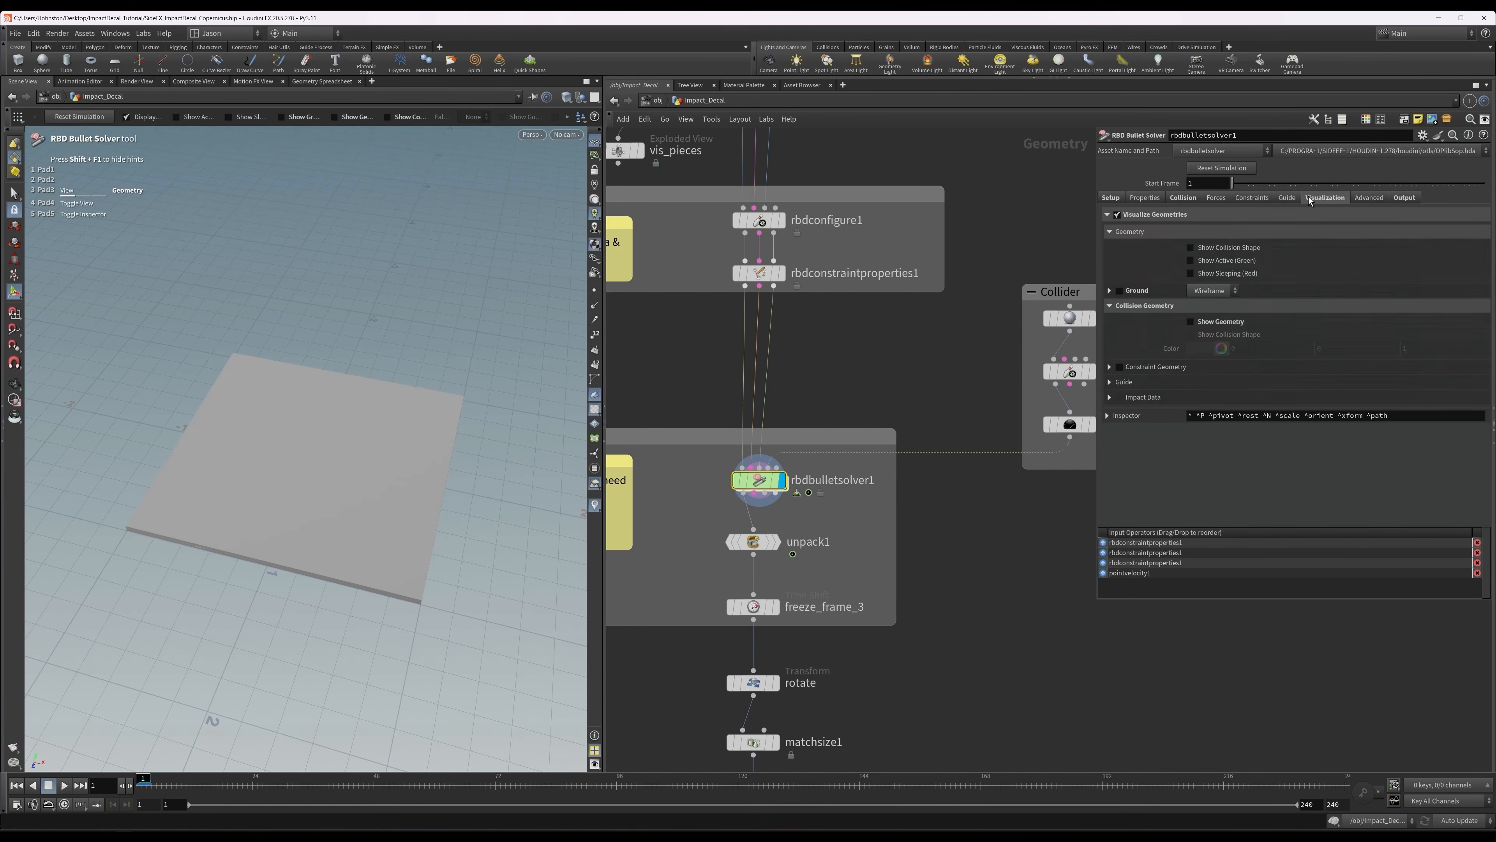
left_click(1119, 291)
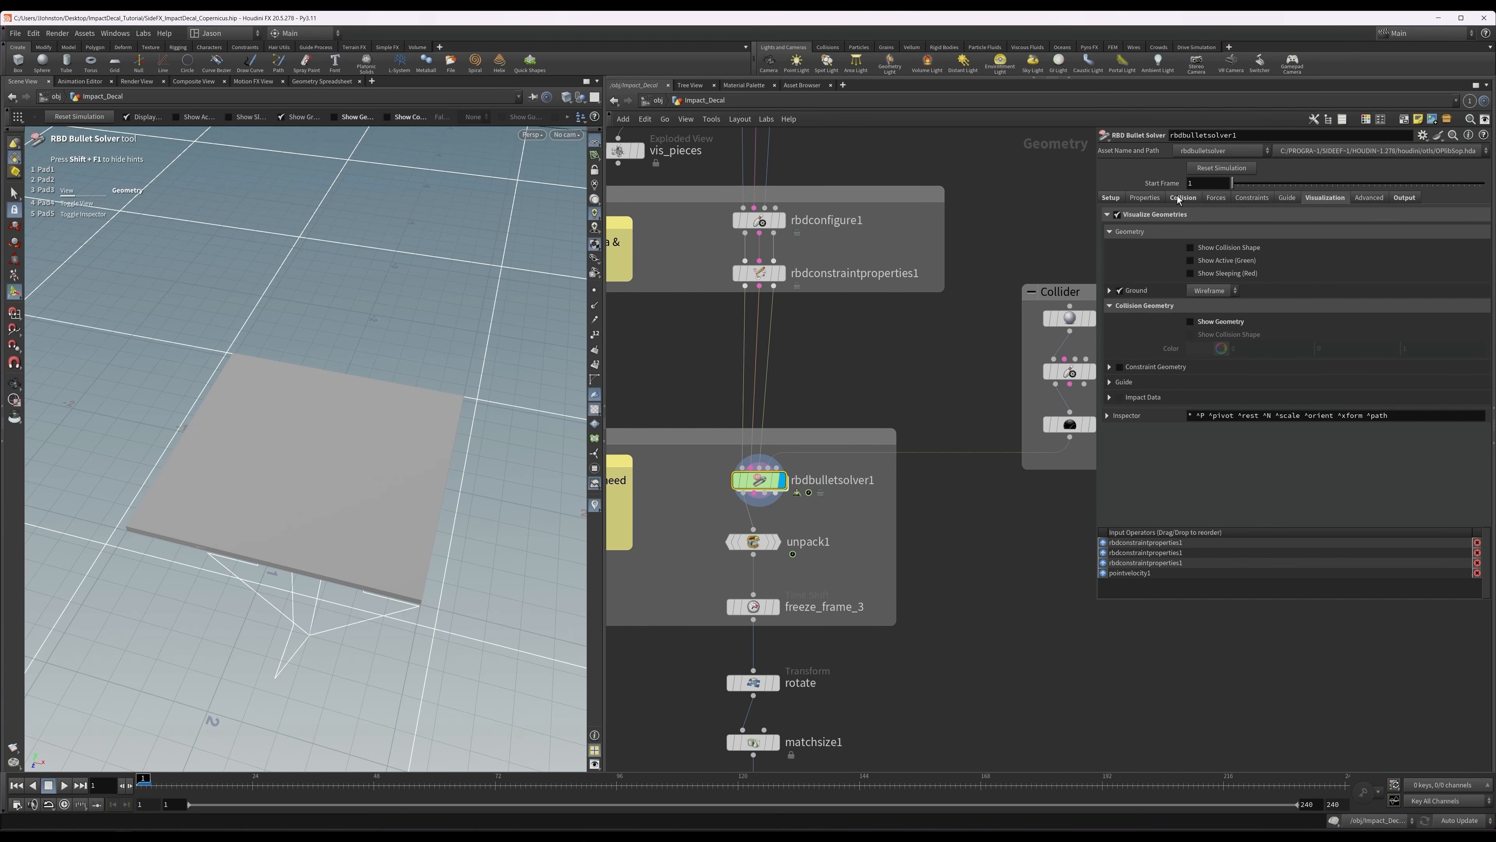
right_click_drag(263, 471, 431, 431, "alt")
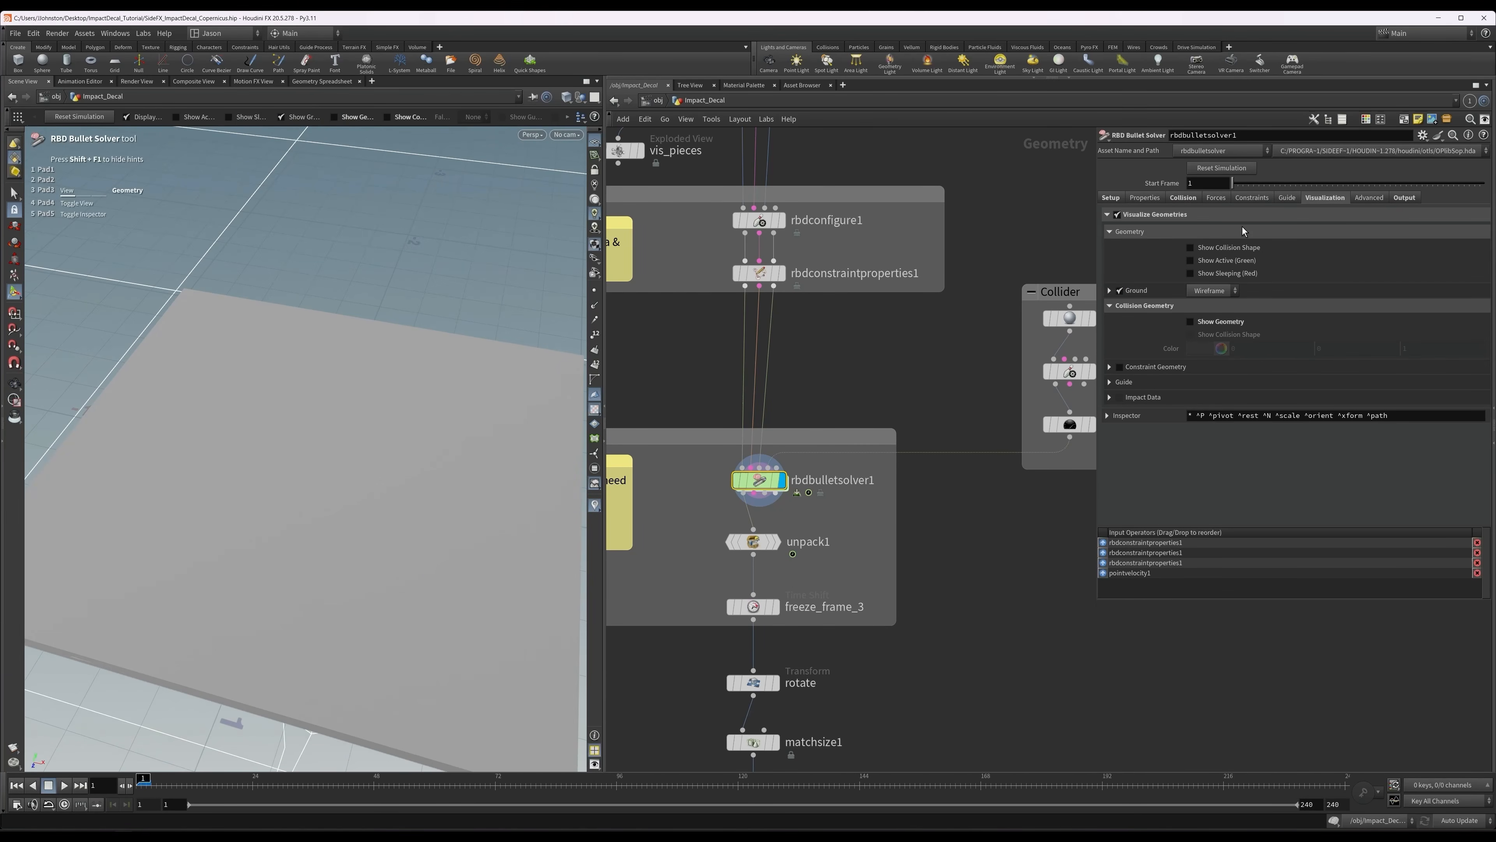
Review the solver's collision and substep settings, and inspect the ground plane edge-on against the slab.
left_click(1182, 199)
key("Escape")
left_click_drag(391, 471, 382, 391)
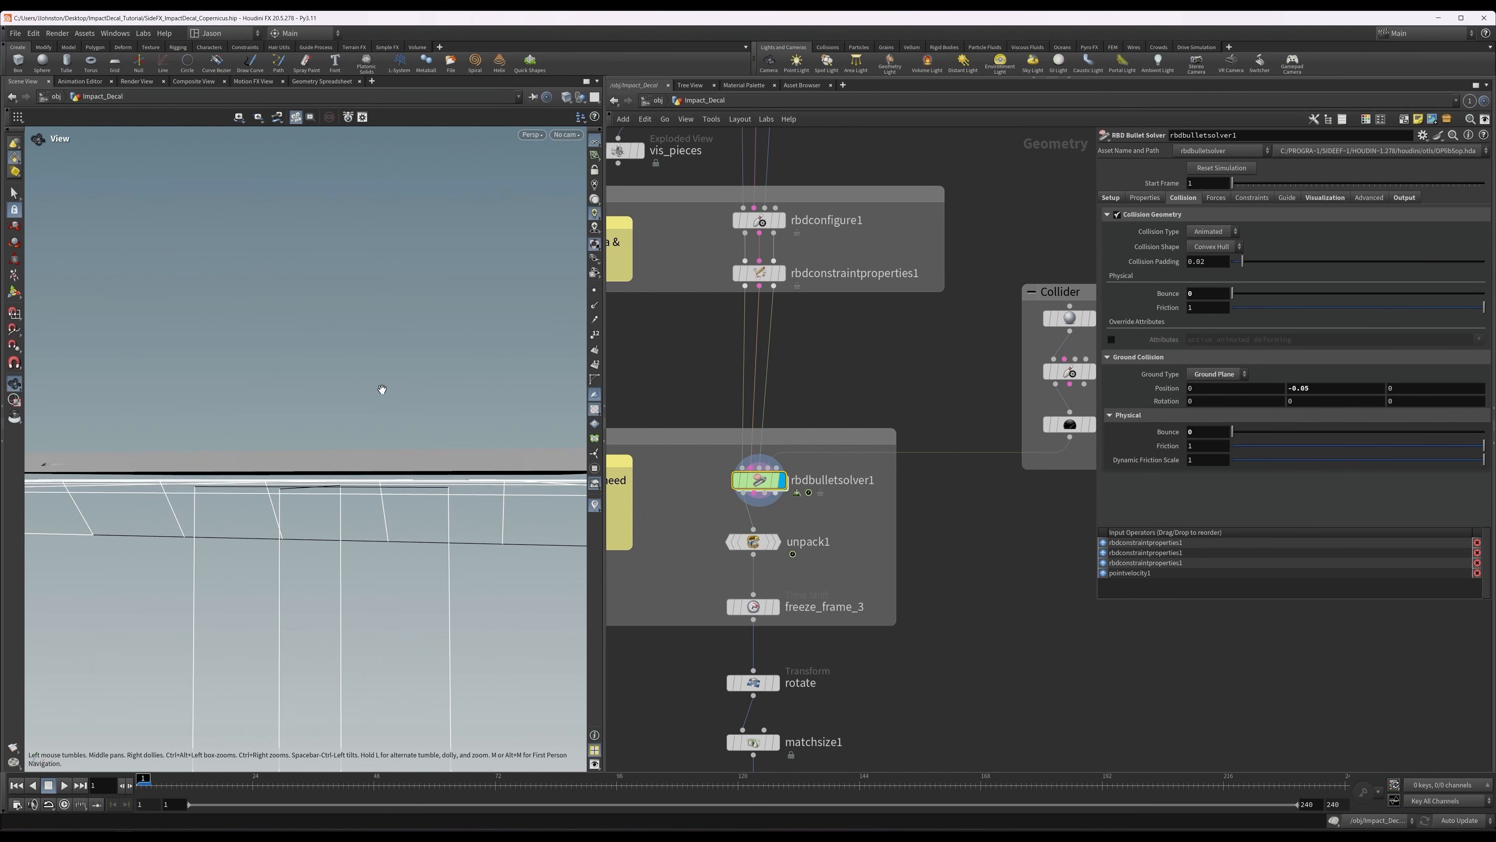
key("Return")
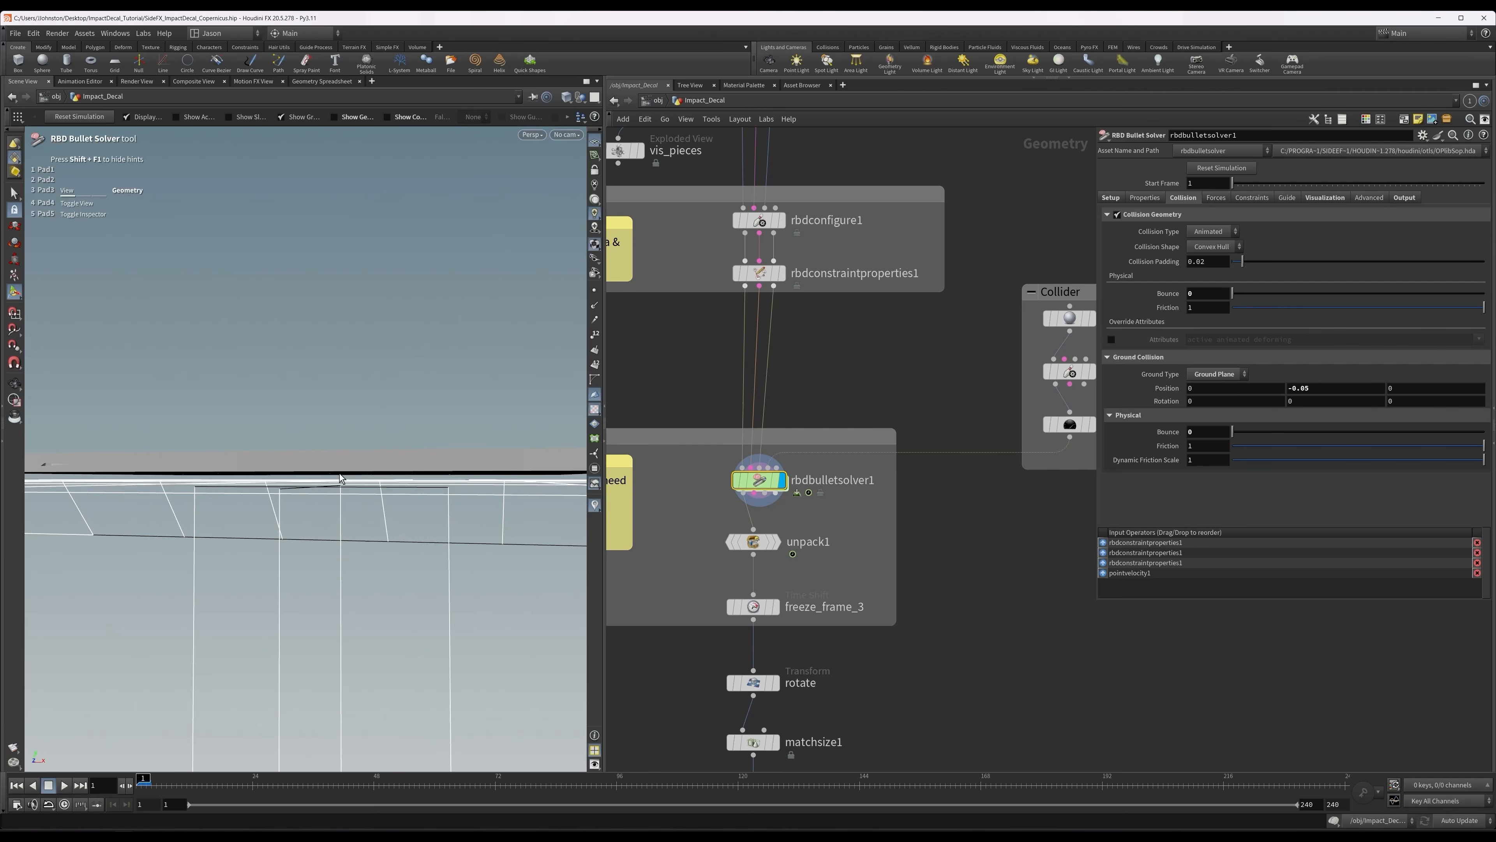
left_click_drag(415, 412, 429, 454, "alt")
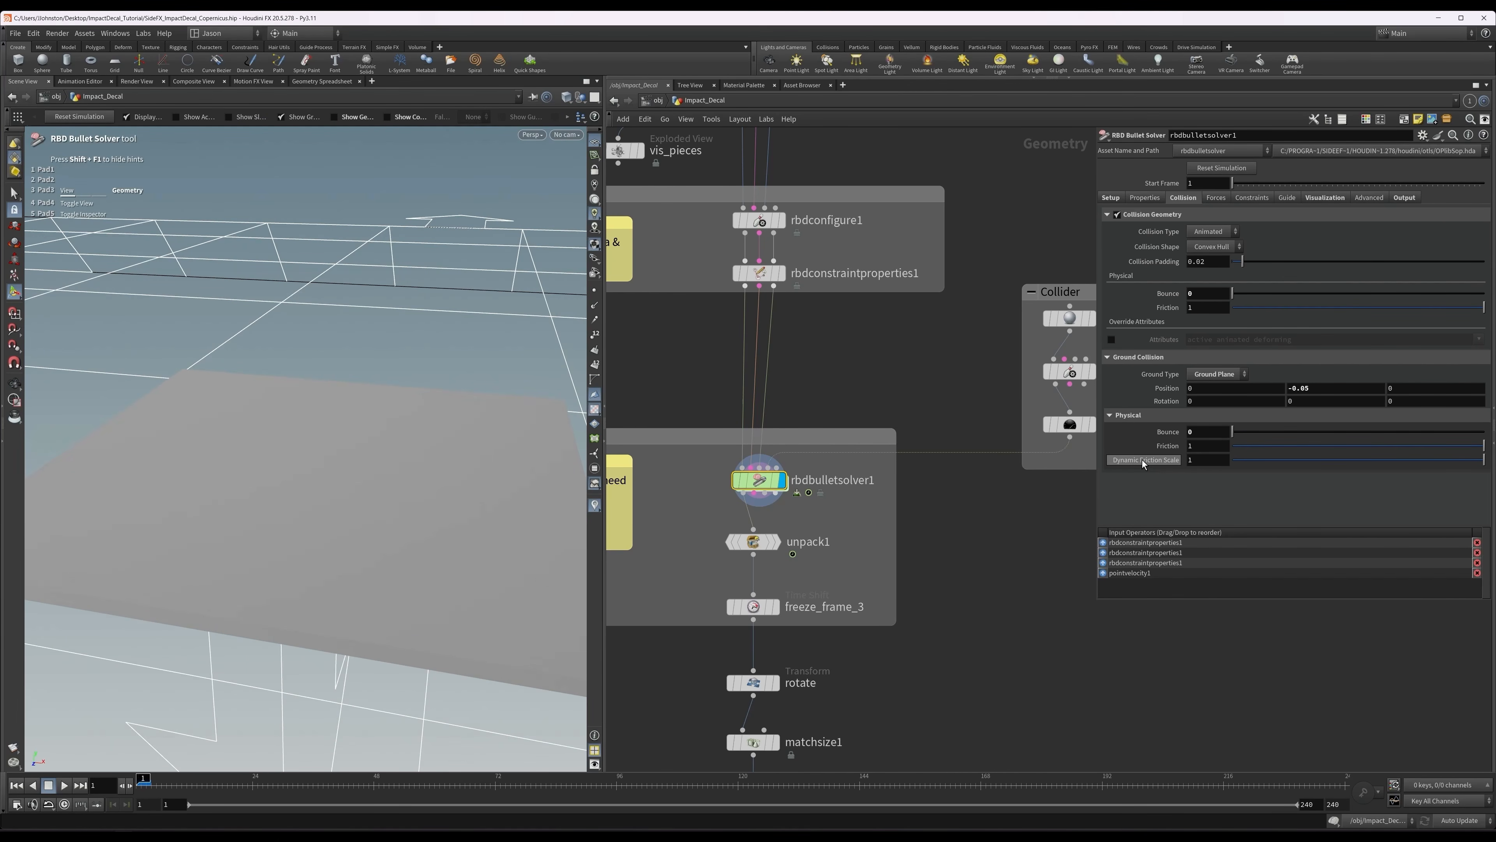
left_click(1111, 198)
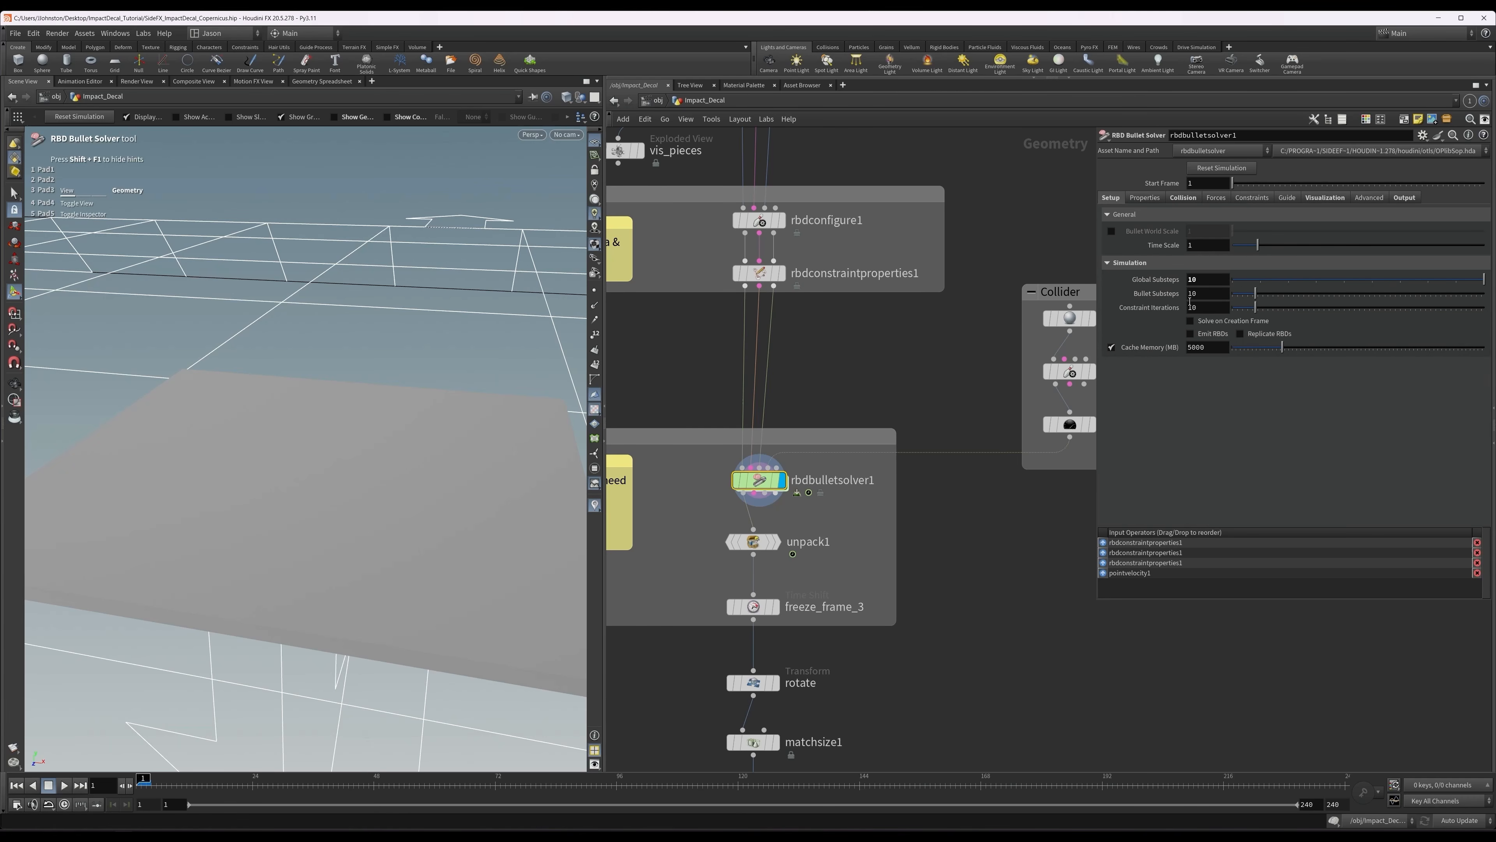
middle_click_drag(877, 377, 887, 364)
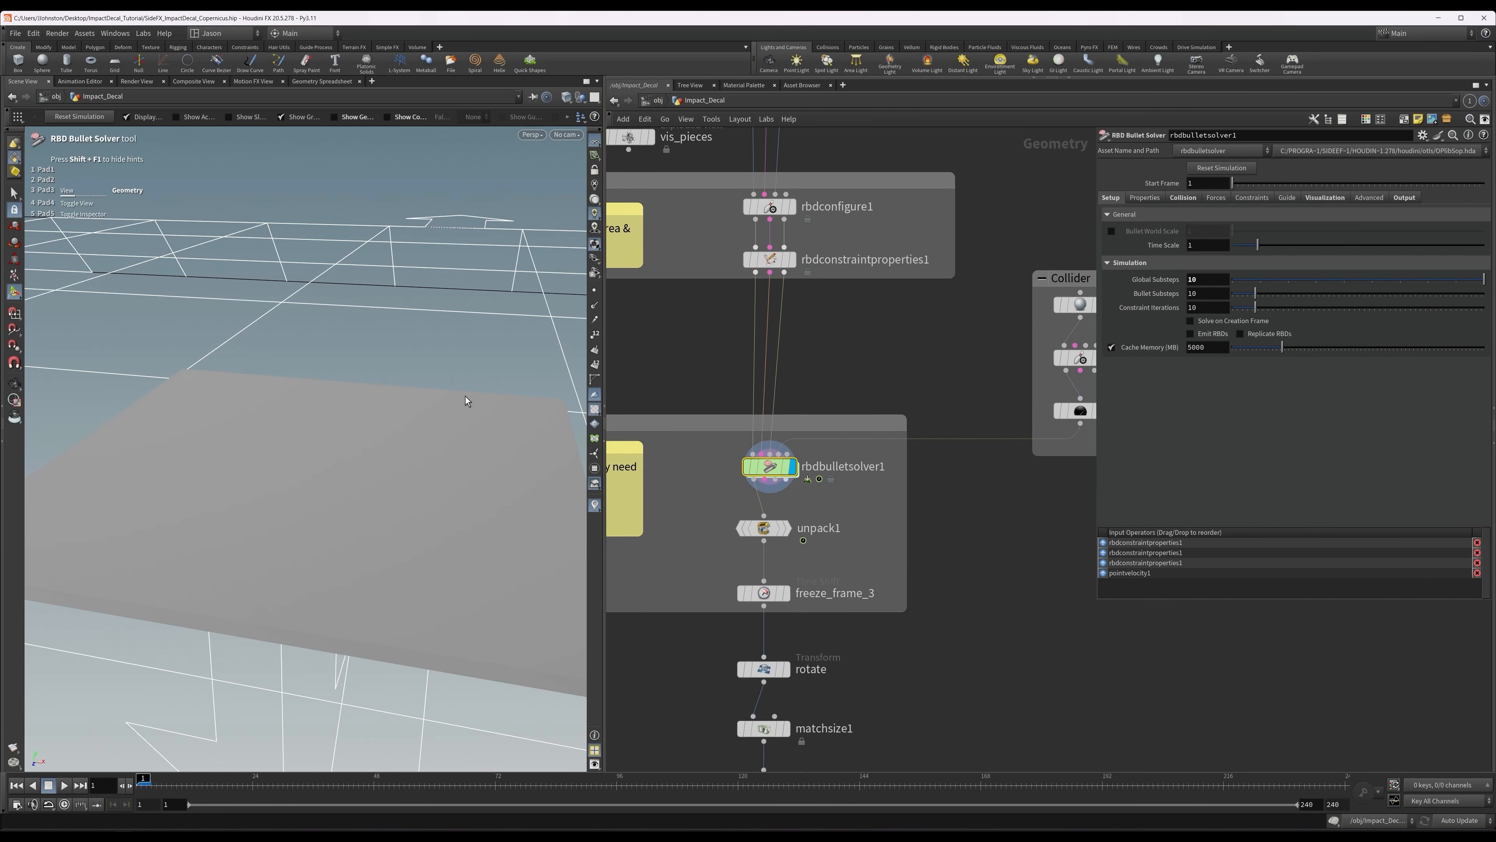
Advance the simulation to frame 3 and look down on the cracked slab.
left_click_drag(465, 396, 464, 404, "alt")
right_click_drag(464, 404, 336, 406, "alt")
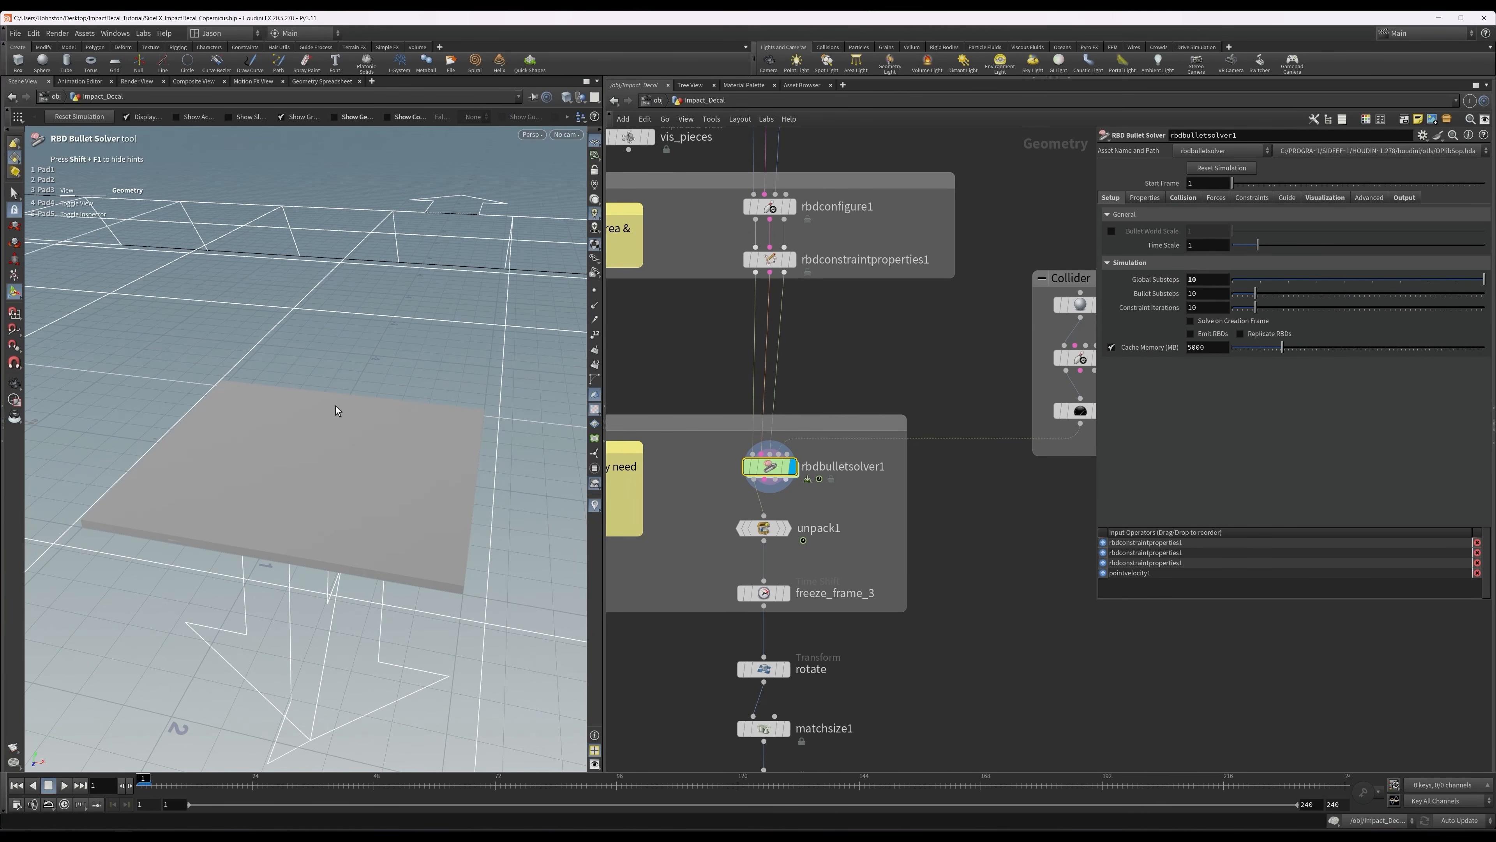
key("Right")
left_click_drag(351, 410, 357, 451, "alt")
key("Return")
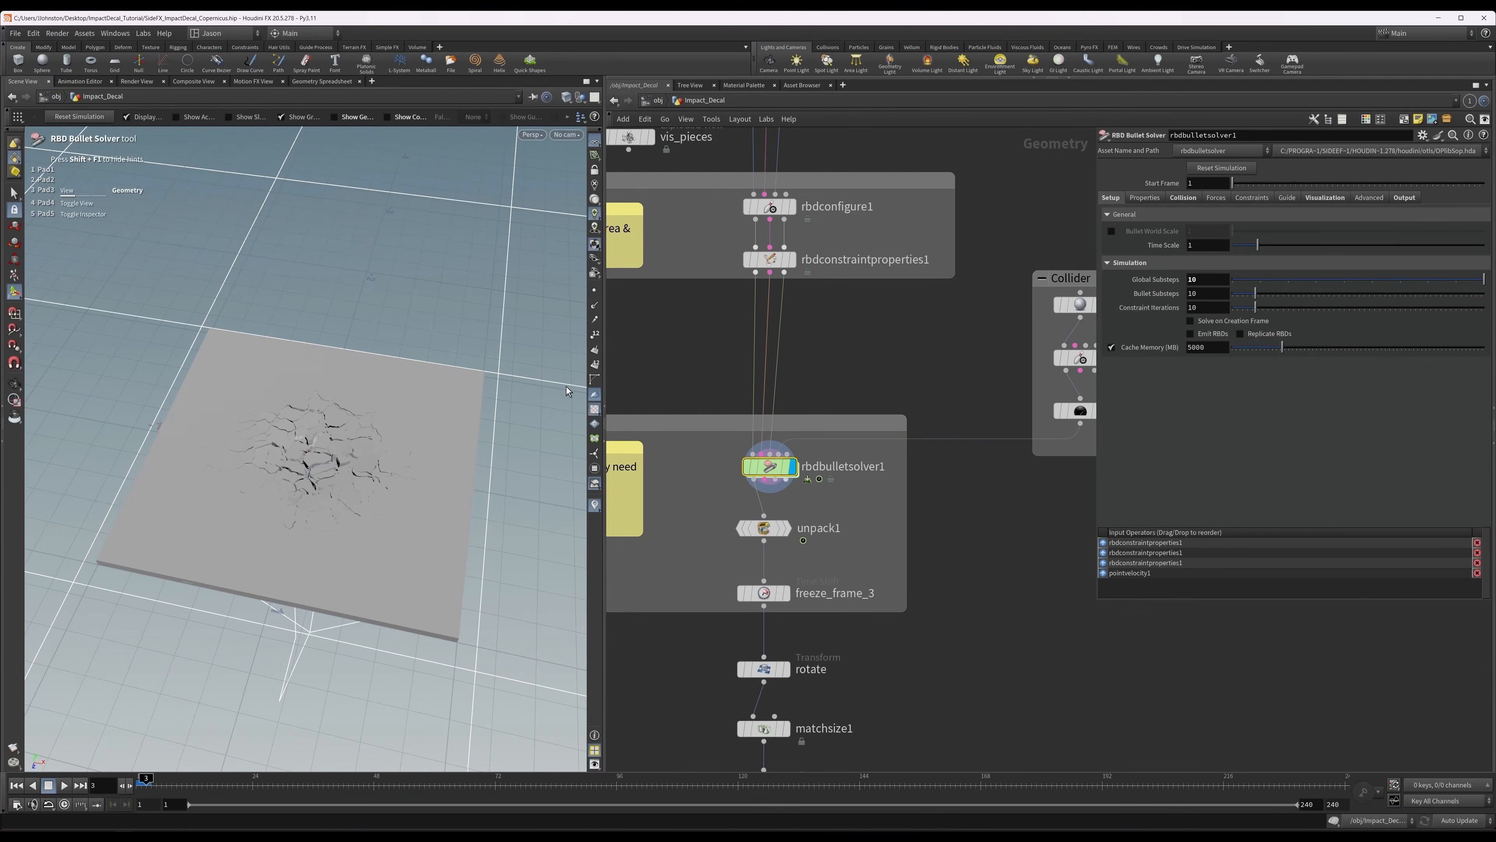
Show the solver's collision geometry, view the sphere's contact with the slab from the side, and hide the geometry again.
left_click(1183, 198)
left_click(1322, 197)
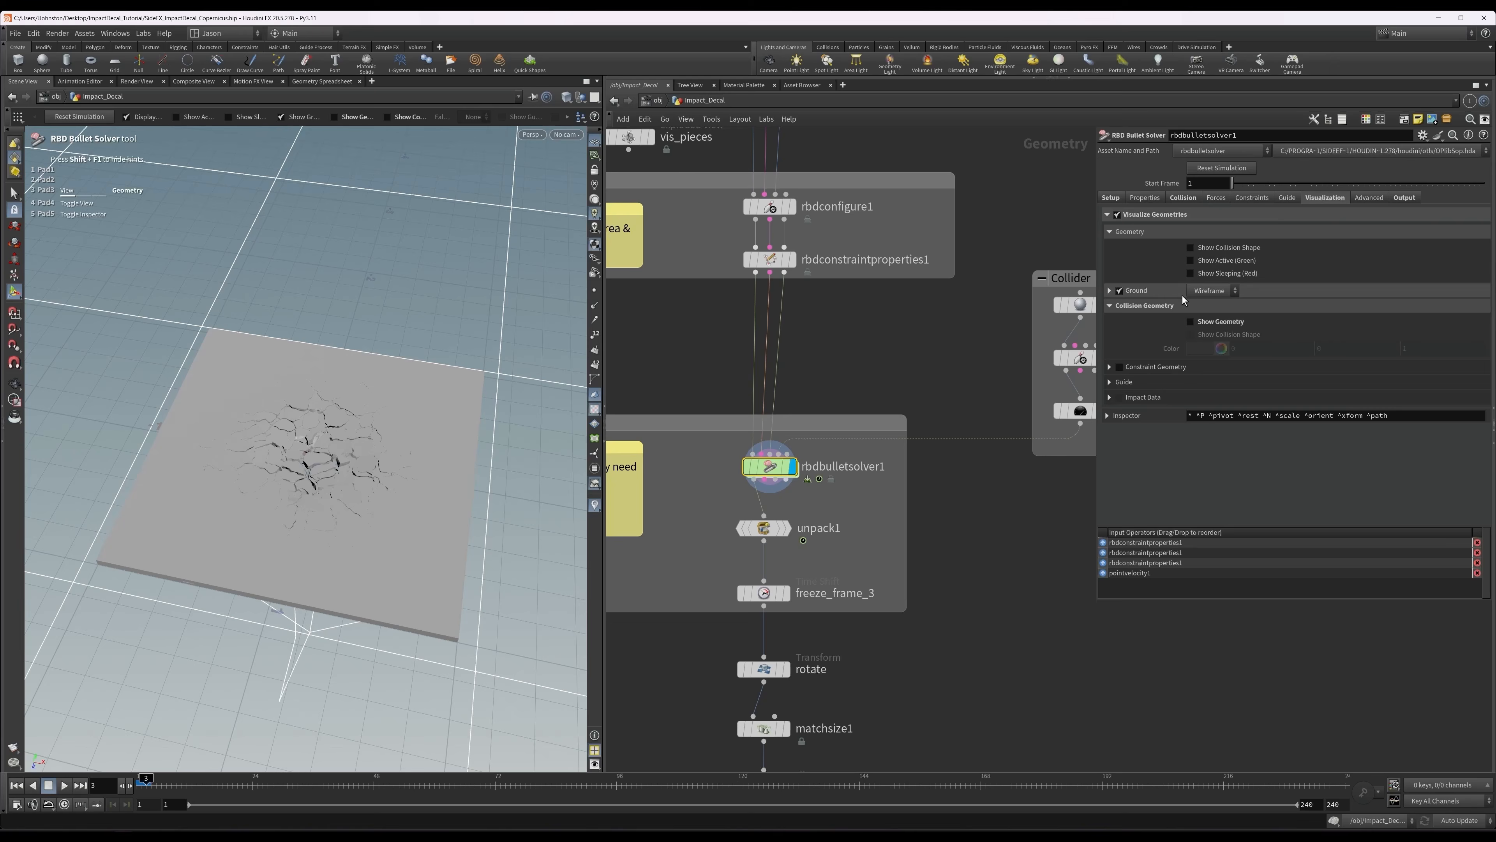
left_click(1199, 322)
key("Escape")
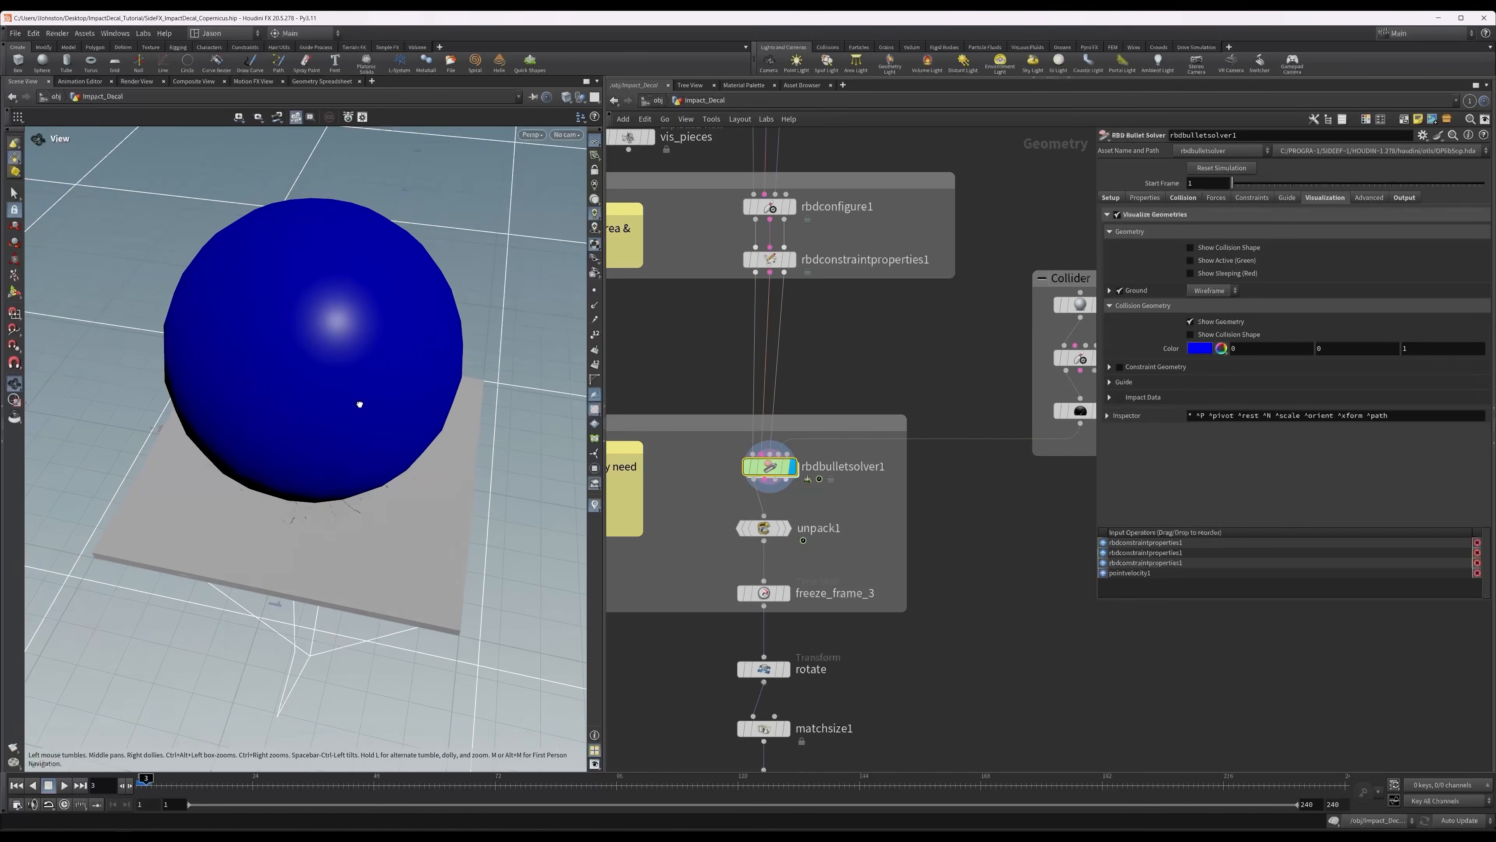
left_click_drag(359, 405, 374, 347)
key("Return")
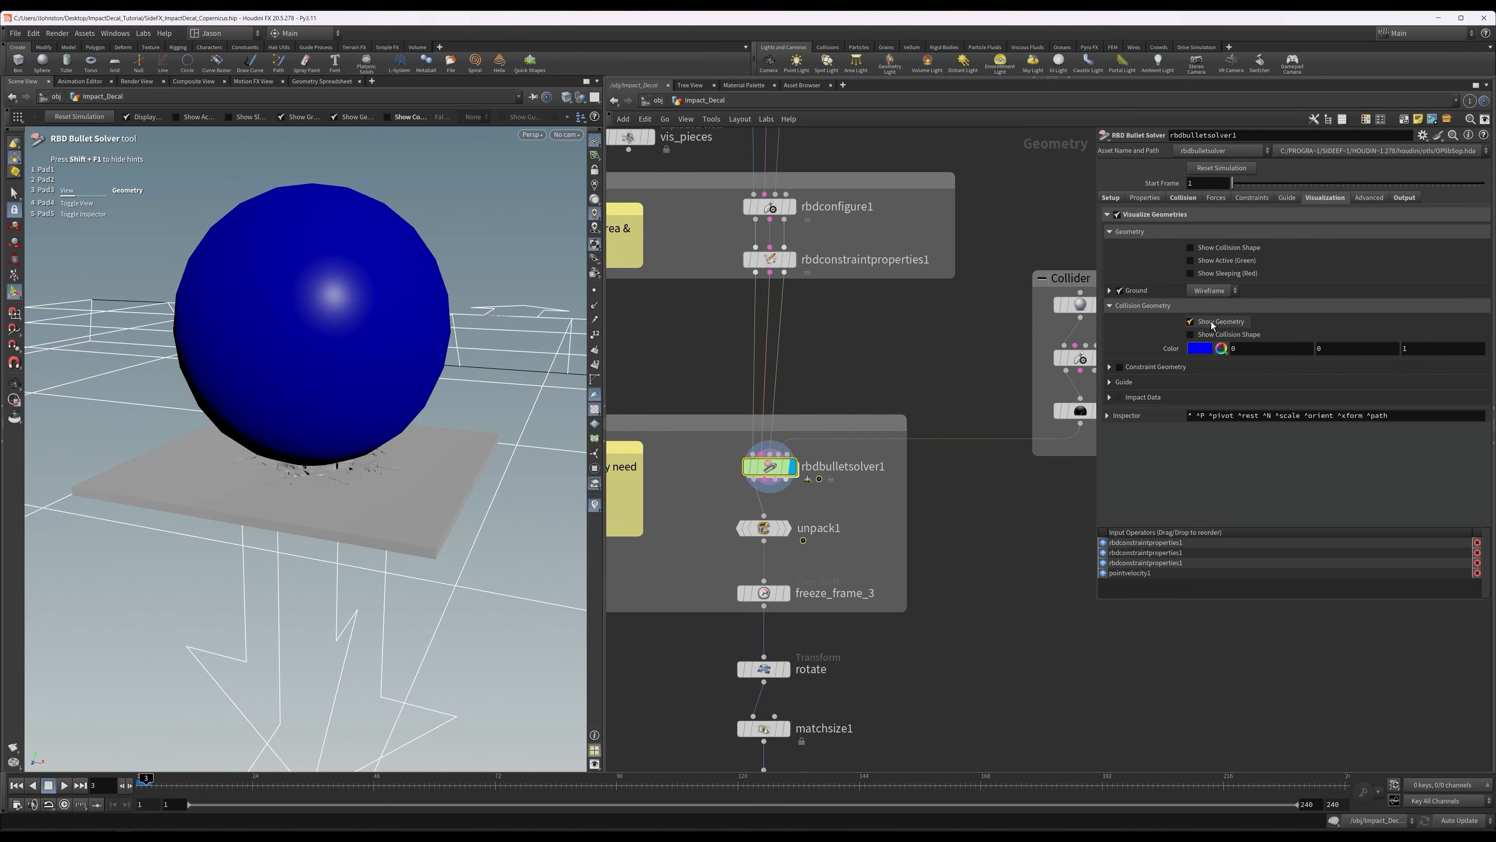
left_click(1211, 325)
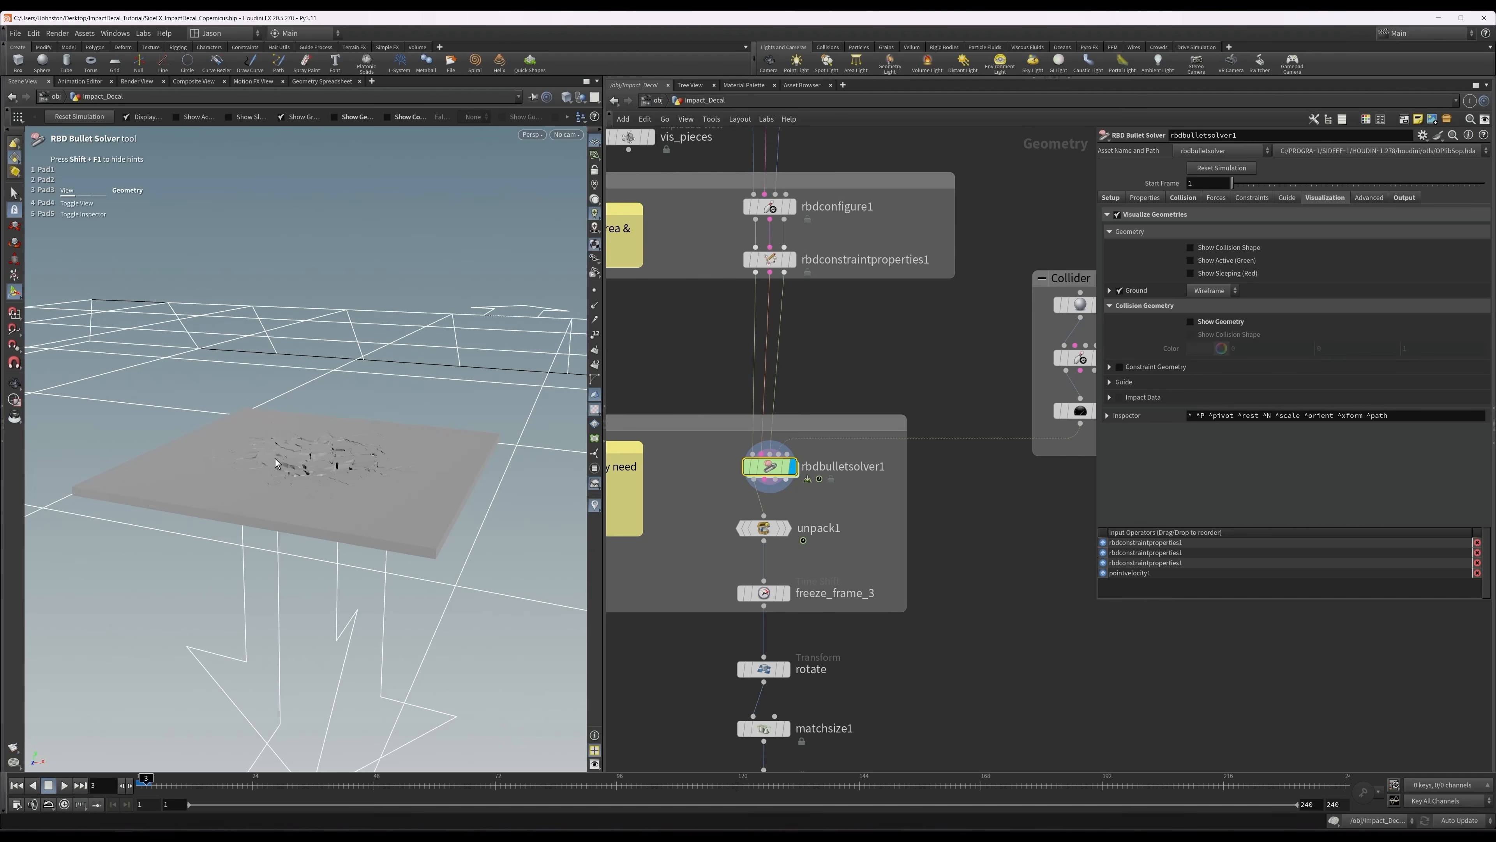
Inspect the slab's cracks up close and turn off the solver's ground visualization.
right_click_drag(275, 459, 463, 468, "alt")
left_click_drag(462, 469, 481, 505, "alt")
key("Return")
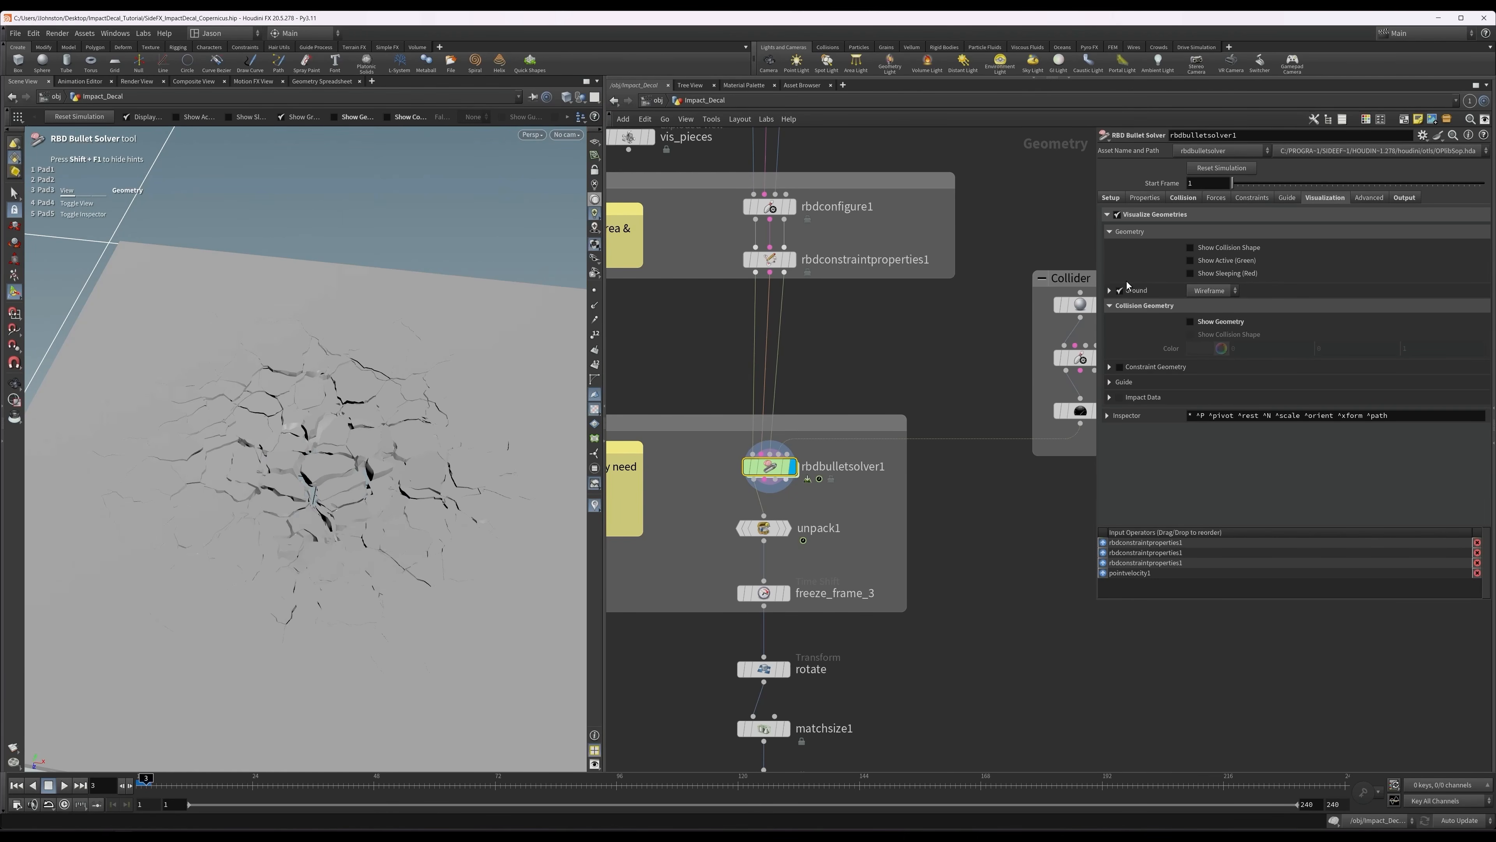
left_click(1149, 289)
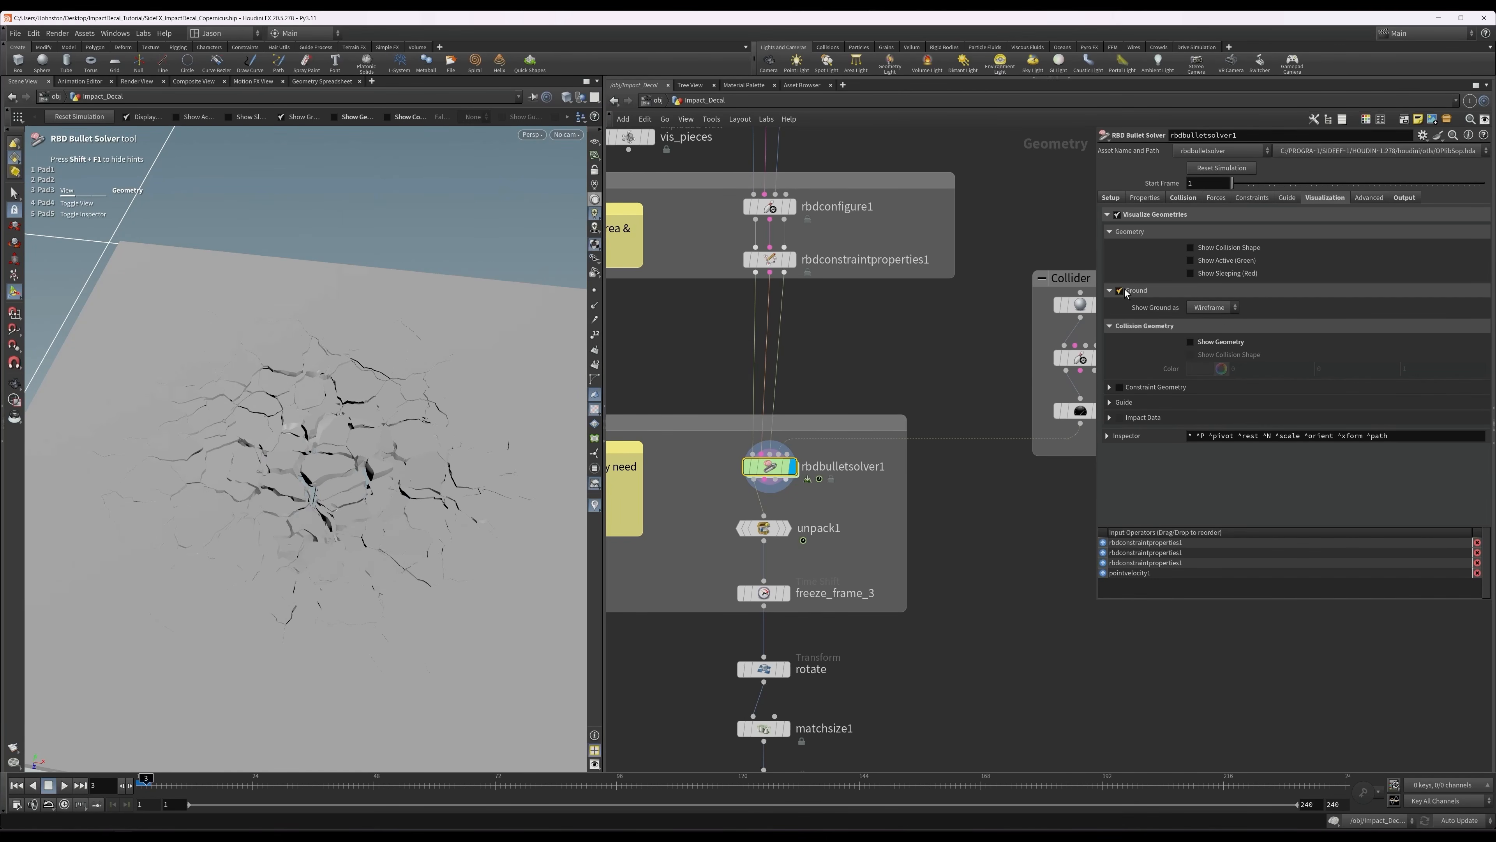
left_click(1124, 291)
middle_click_drag(856, 348, 860, 322)
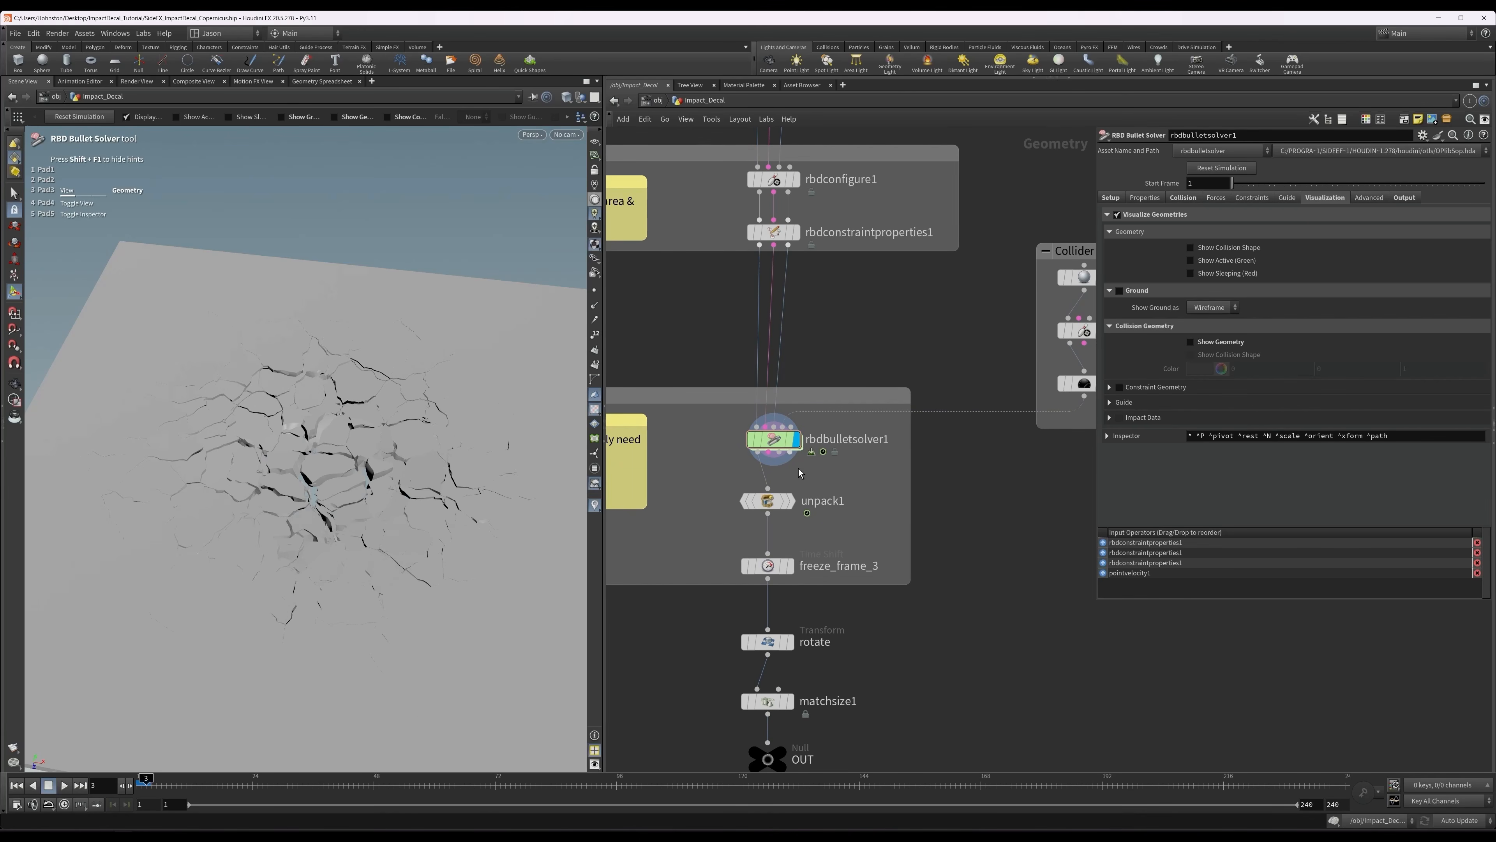
Display unpack1 and check the unpacked geometry by toggling between wireframe and shaded display.
left_click(768, 502)
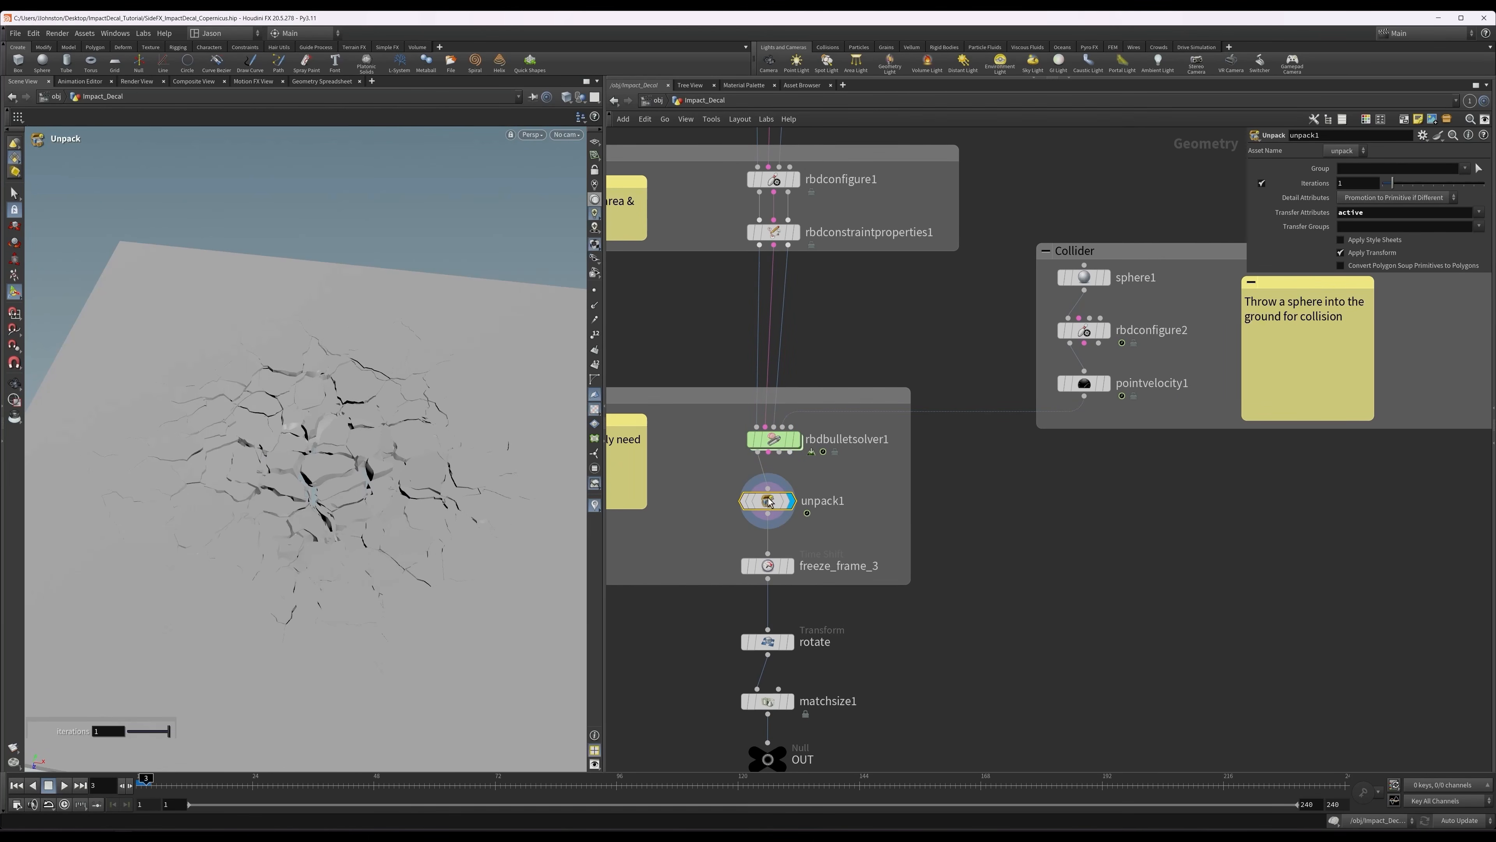
key("w")
key("w")
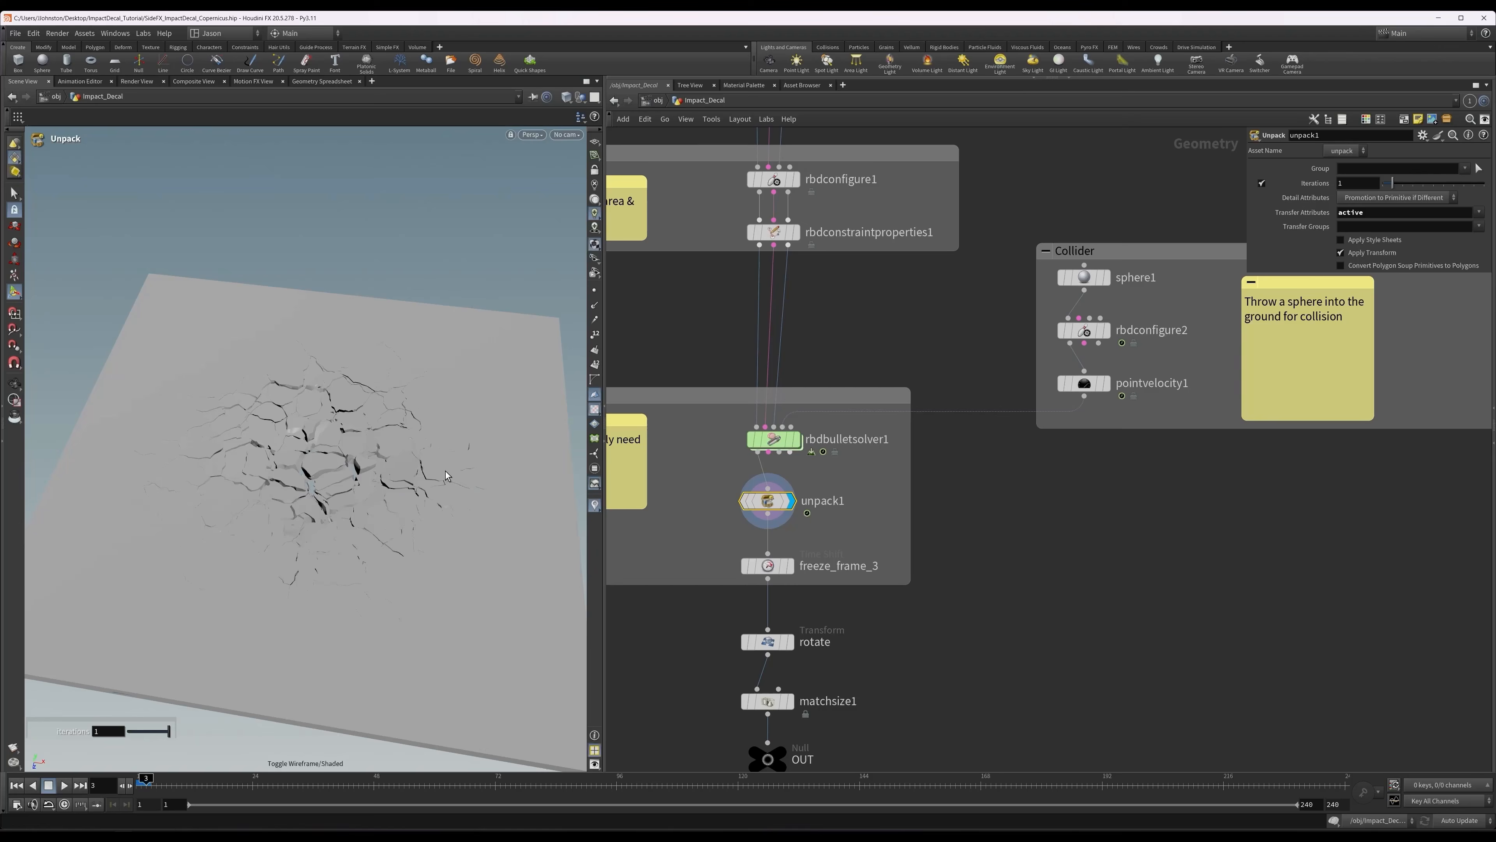
Display the freeze_frame_3 time shift, review its frame setting, and inspect the frozen fracture.
left_click(769, 565)
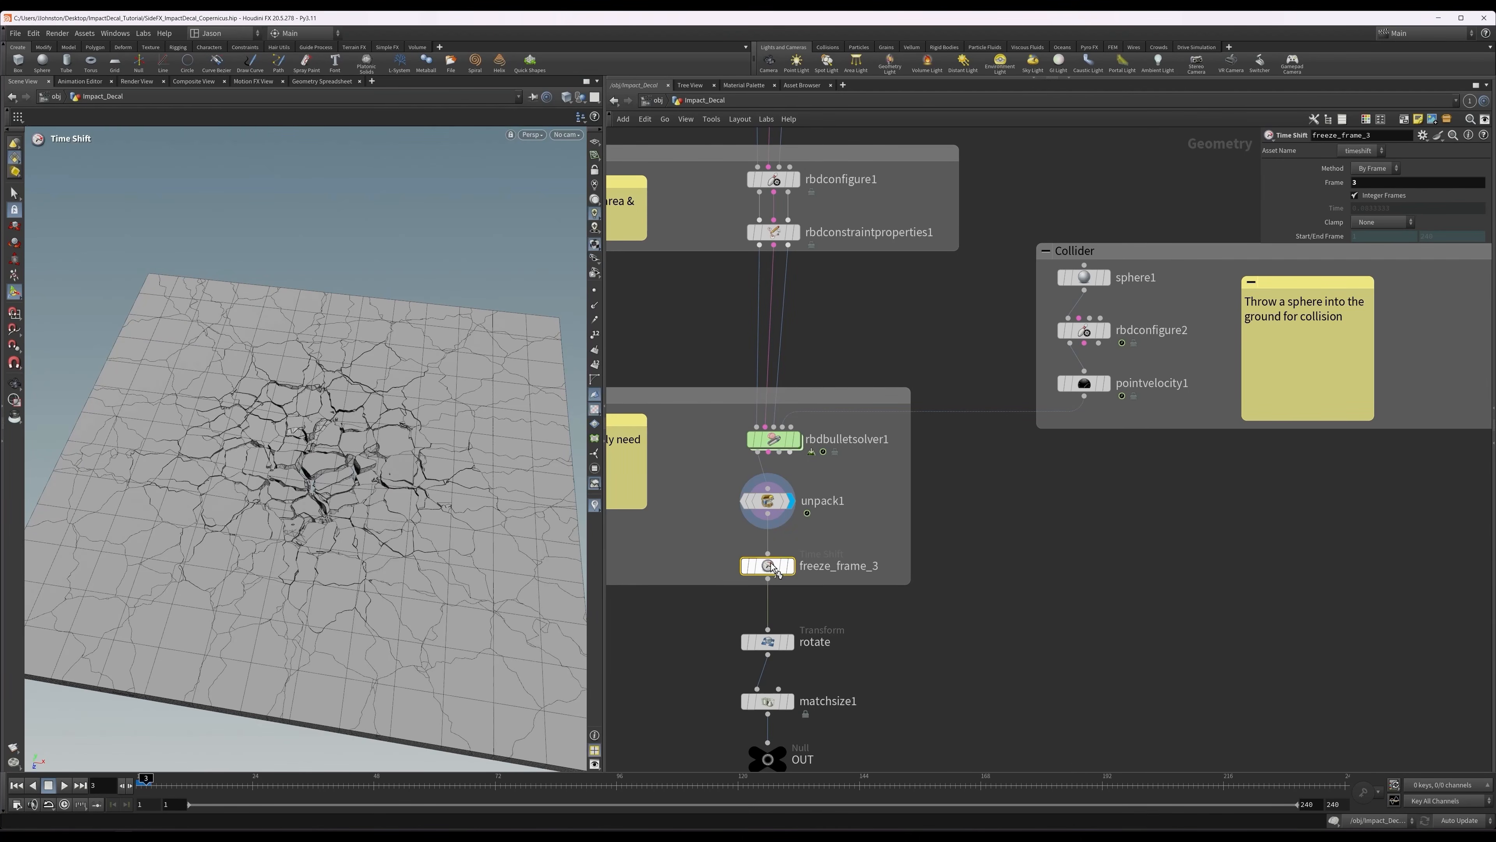
left_click(790, 566)
middle_click_drag(997, 531, 971, 494)
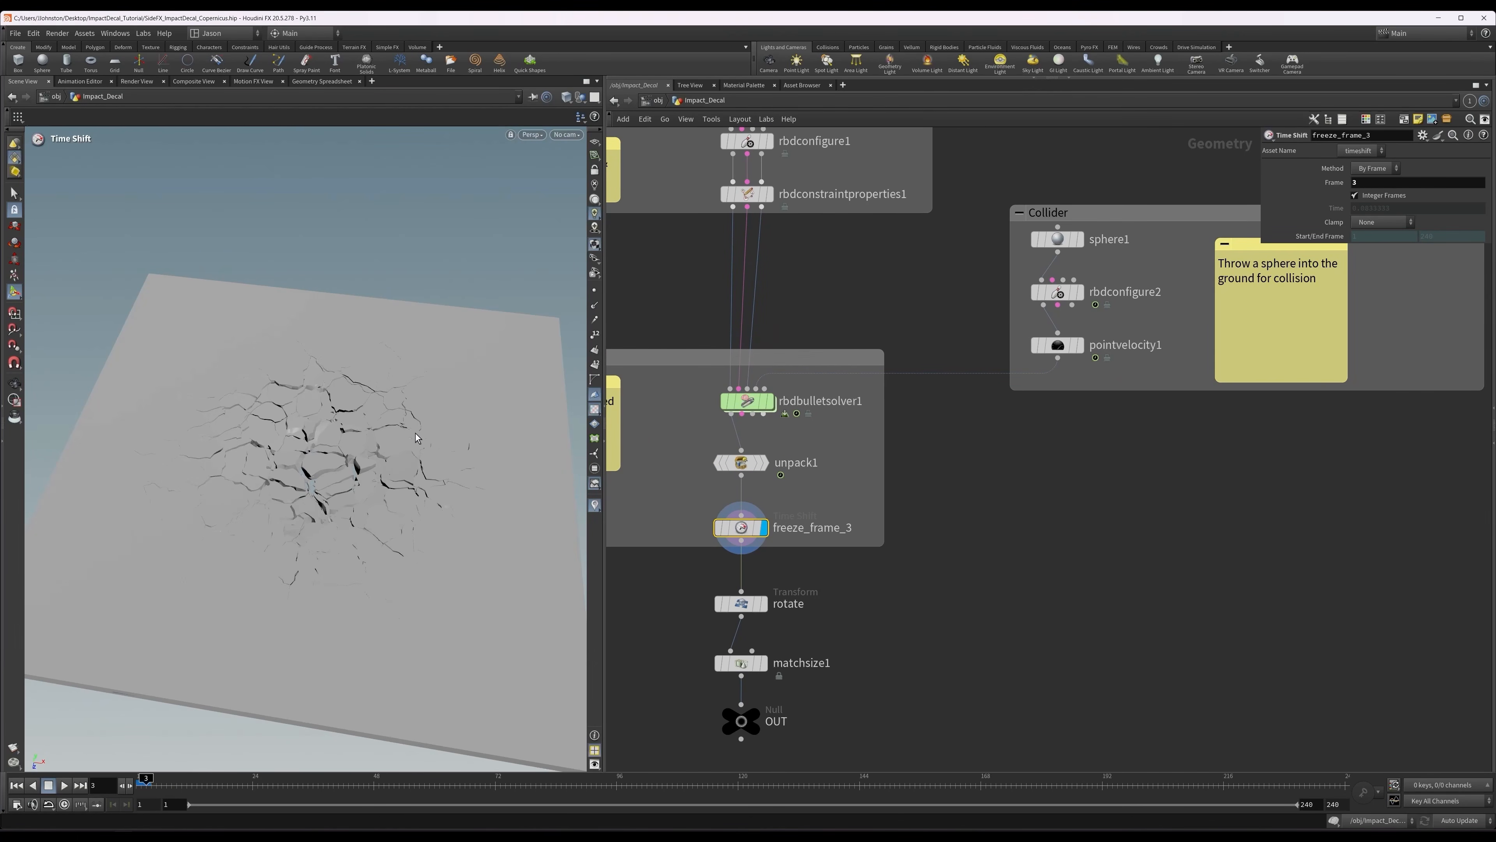
left_click_drag(418, 438, 341, 429, "alt")
Display the rotate transform, review its rotation values, and inspect the upright slab from the front.
left_click(741, 602)
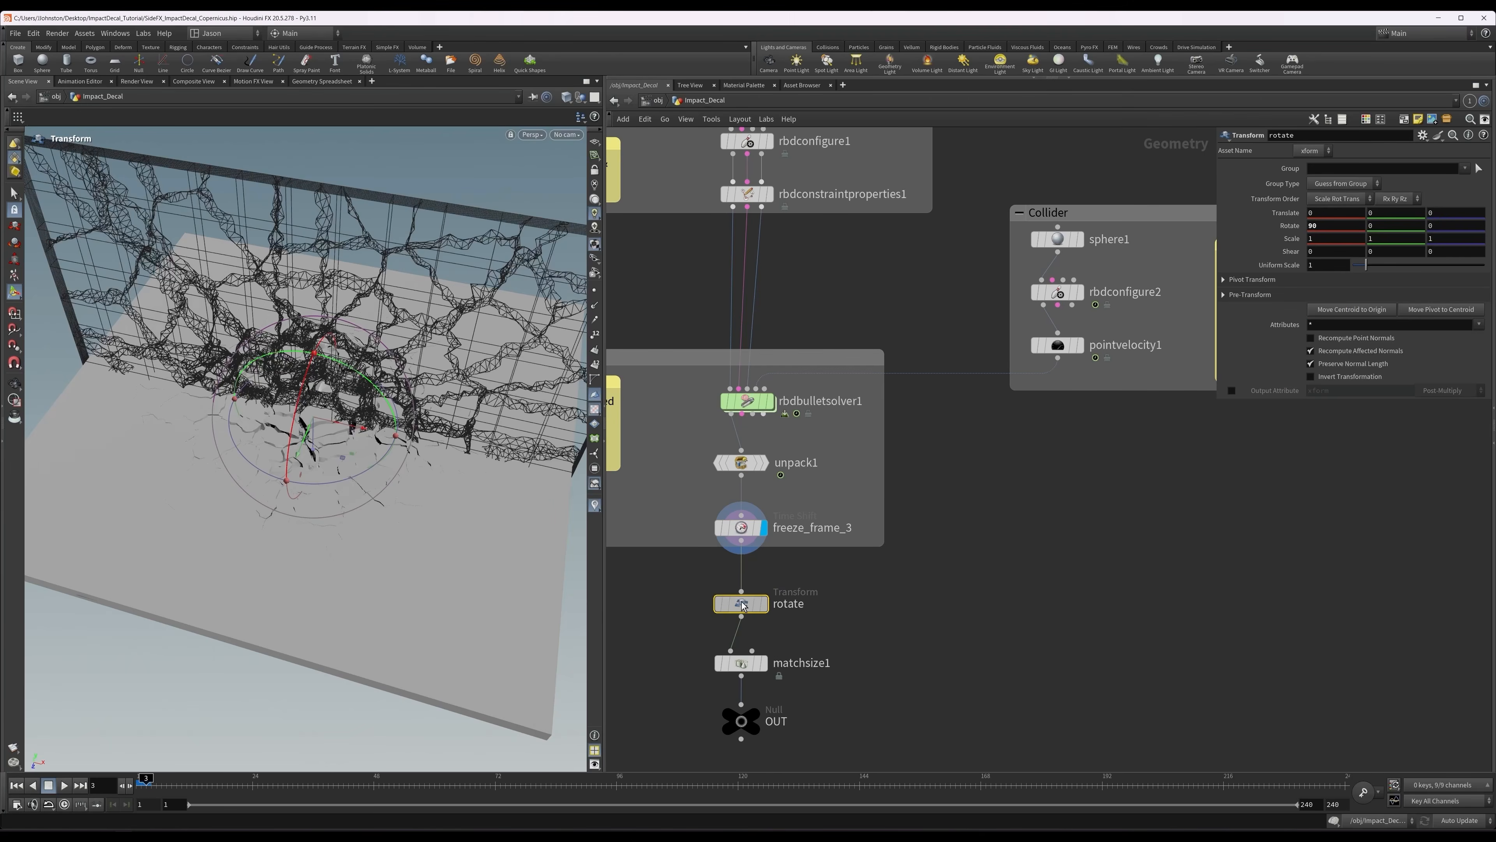
left_click(764, 603)
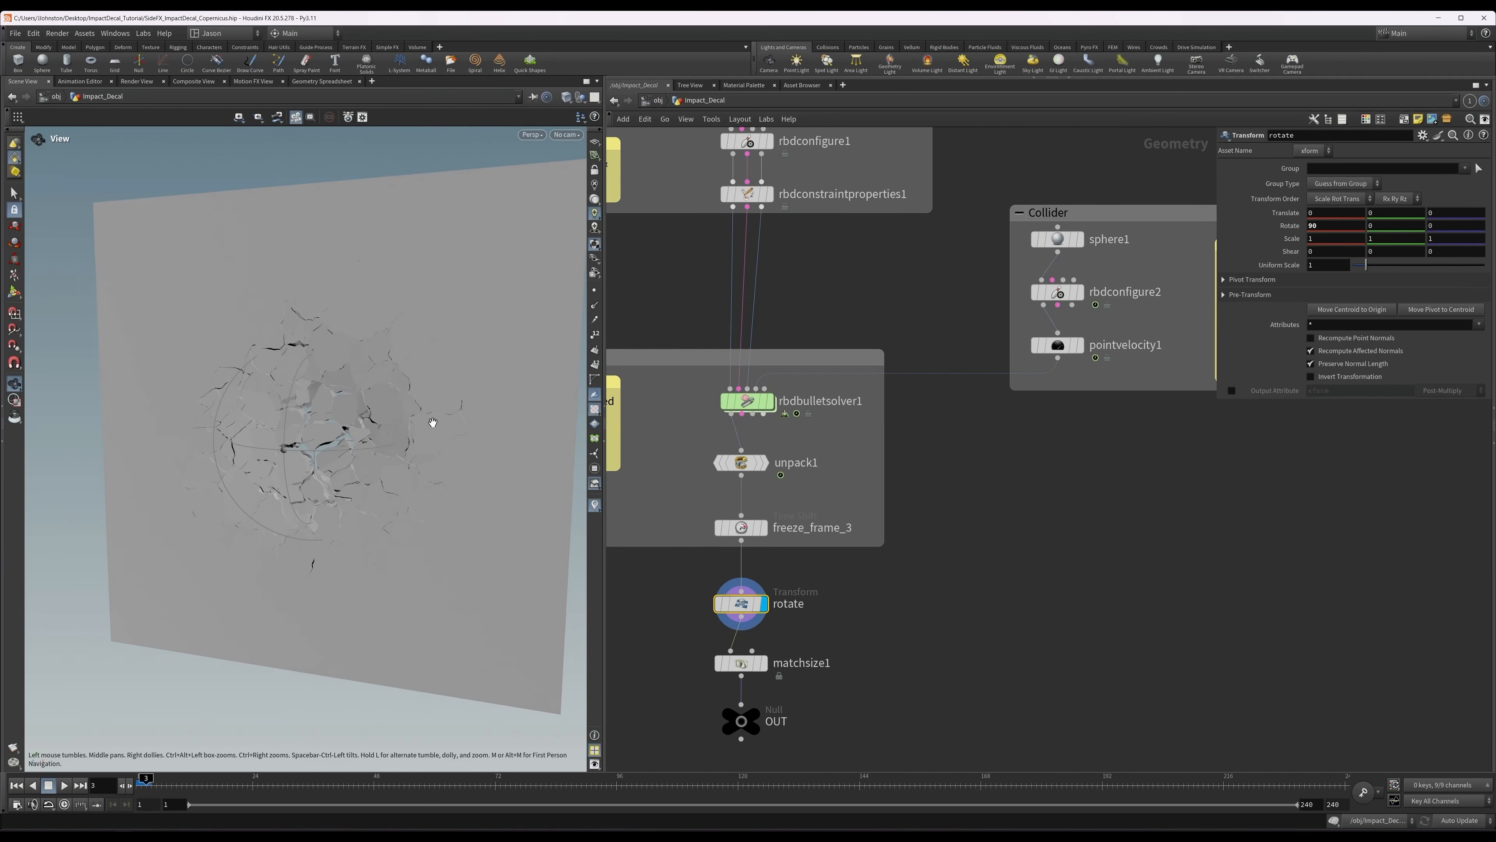
key("Return")
key("Escape")
left_click_drag(434, 425, 464, 399)
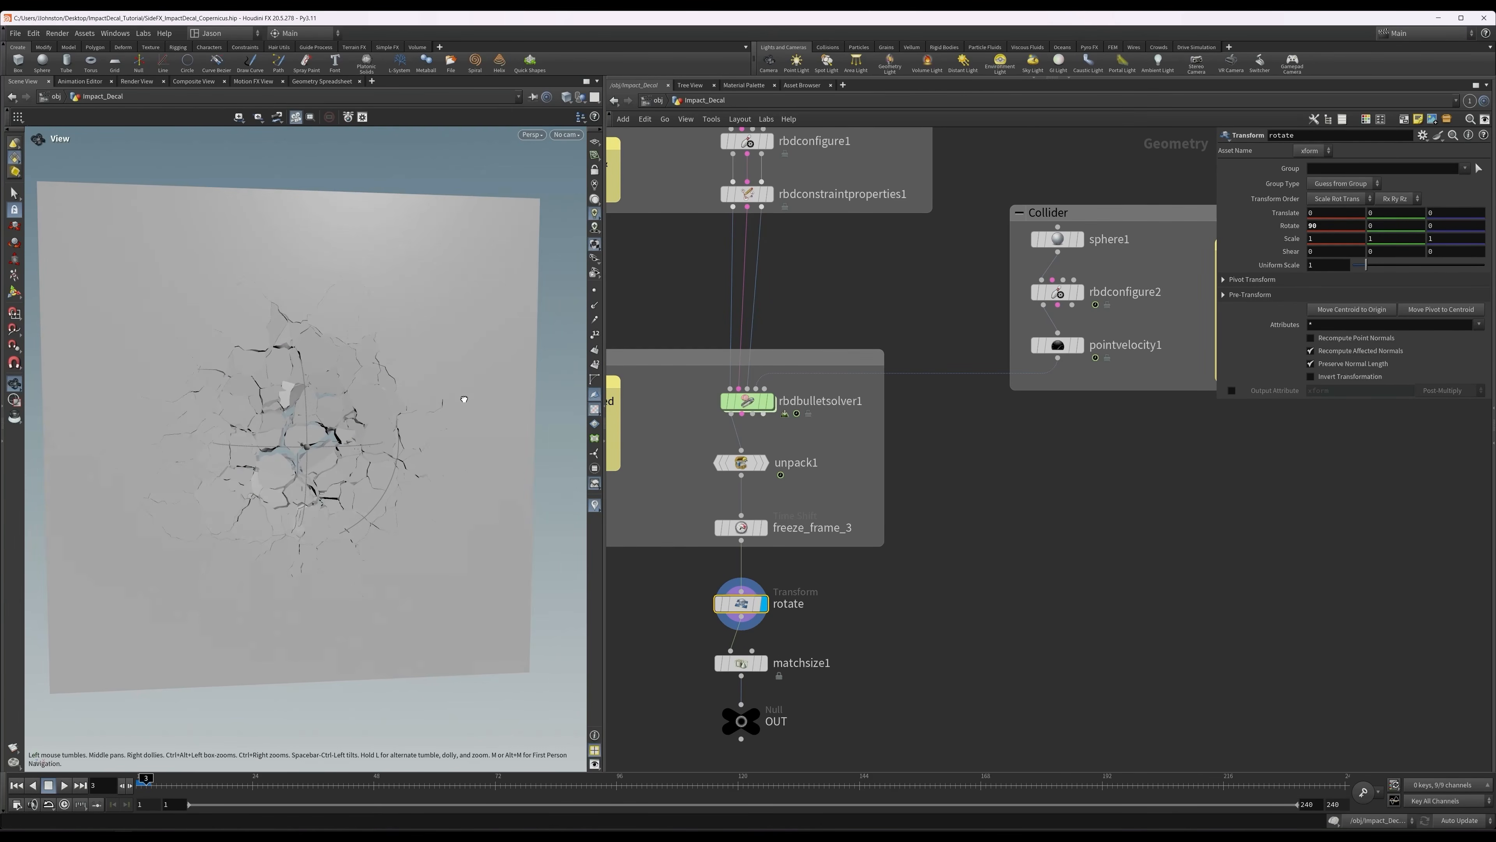
key("Return")
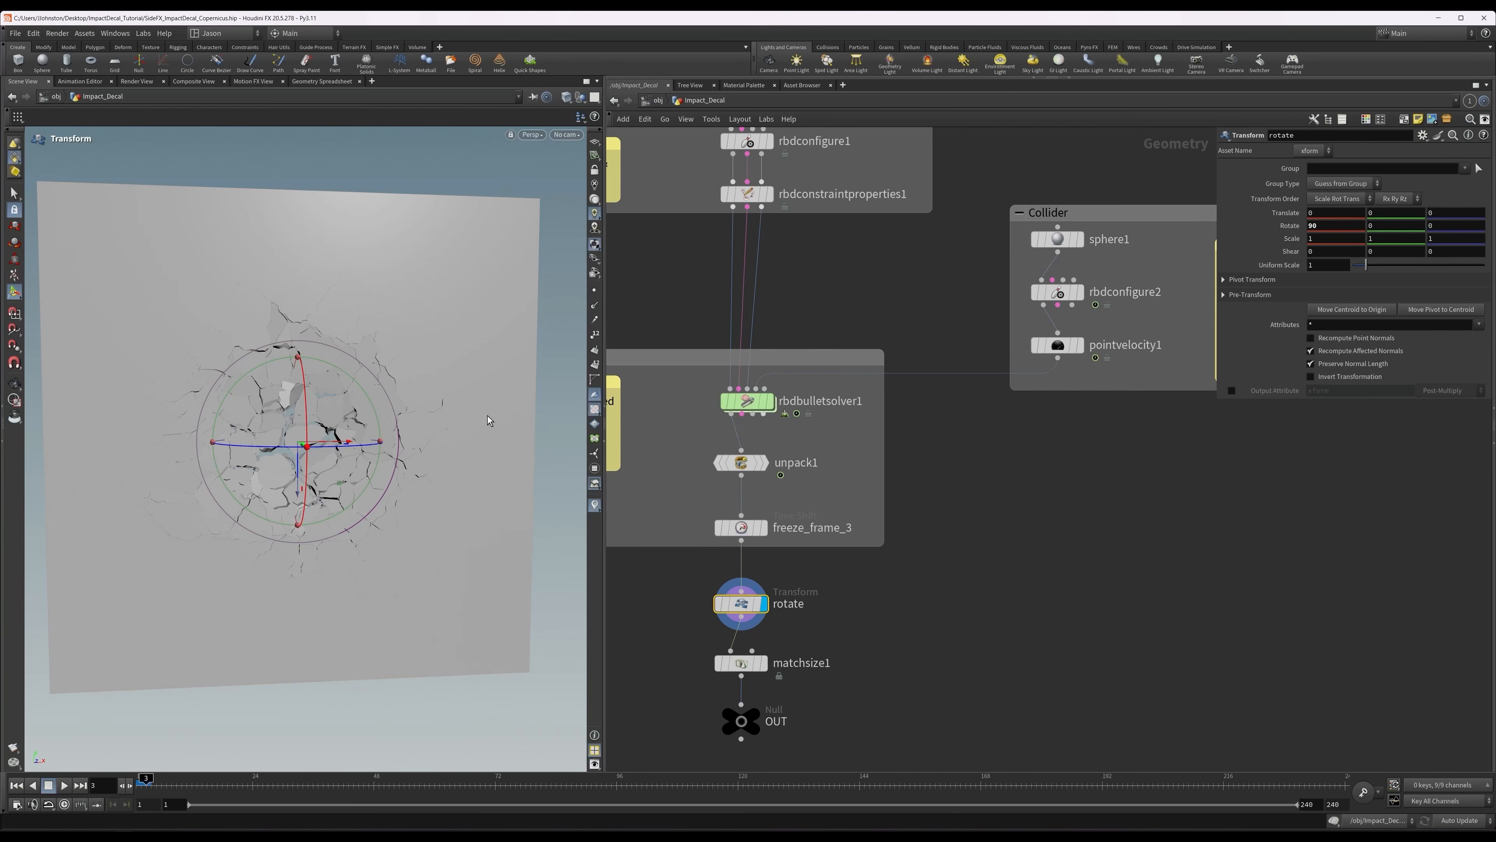
left_click_drag(478, 416, 454, 437, "alt")
Display matchsize1 and compare the slab's depth alignment from the side with the node bypassed and re-enabled.
middle_click_drag(856, 577, 892, 538)
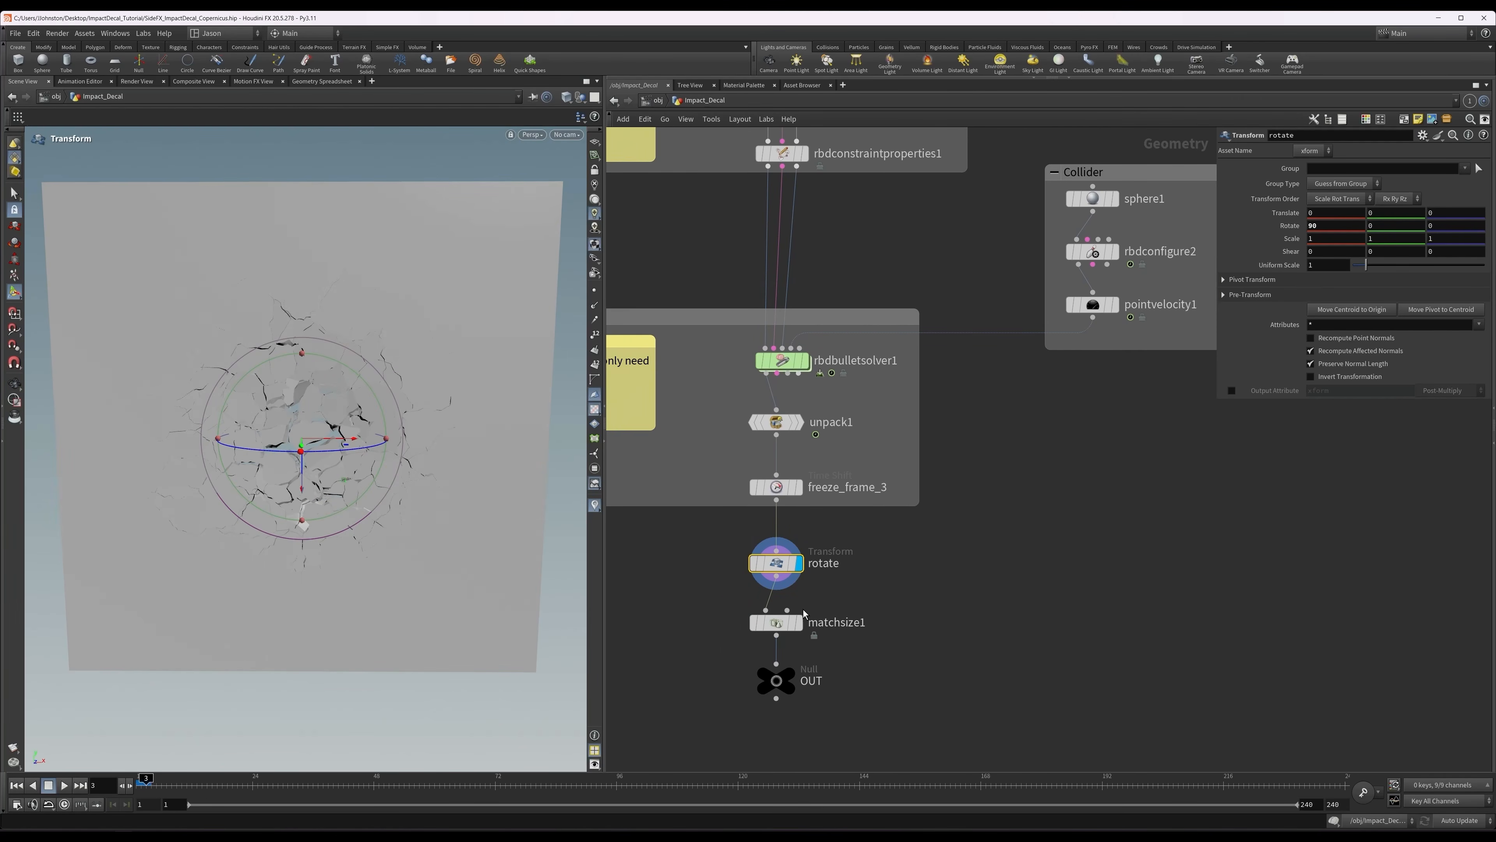
left_click(775, 632)
left_click(804, 594)
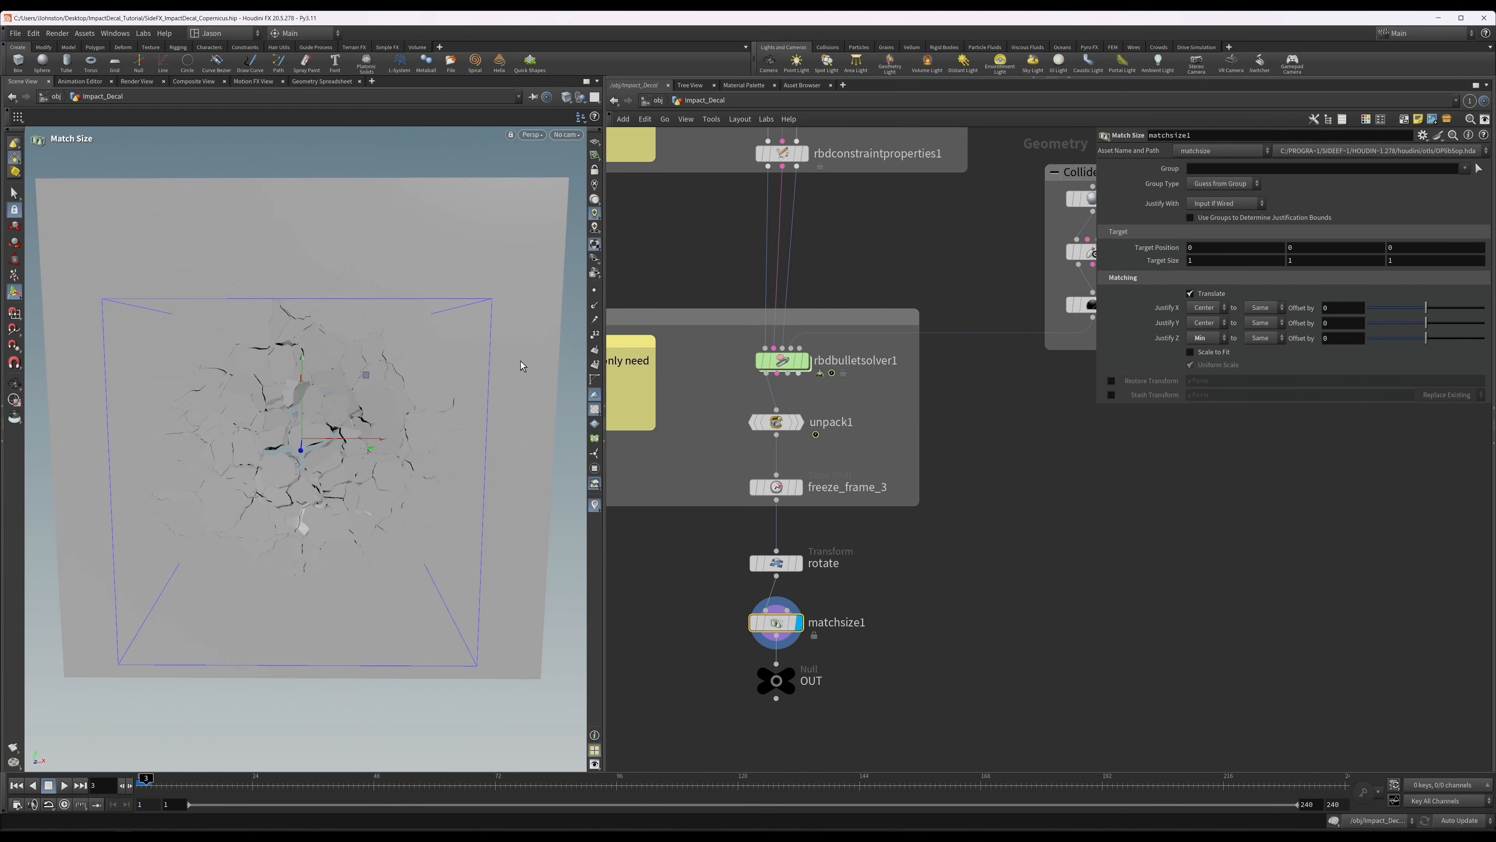
left_click_drag(451, 389, 360, 413, "alt")
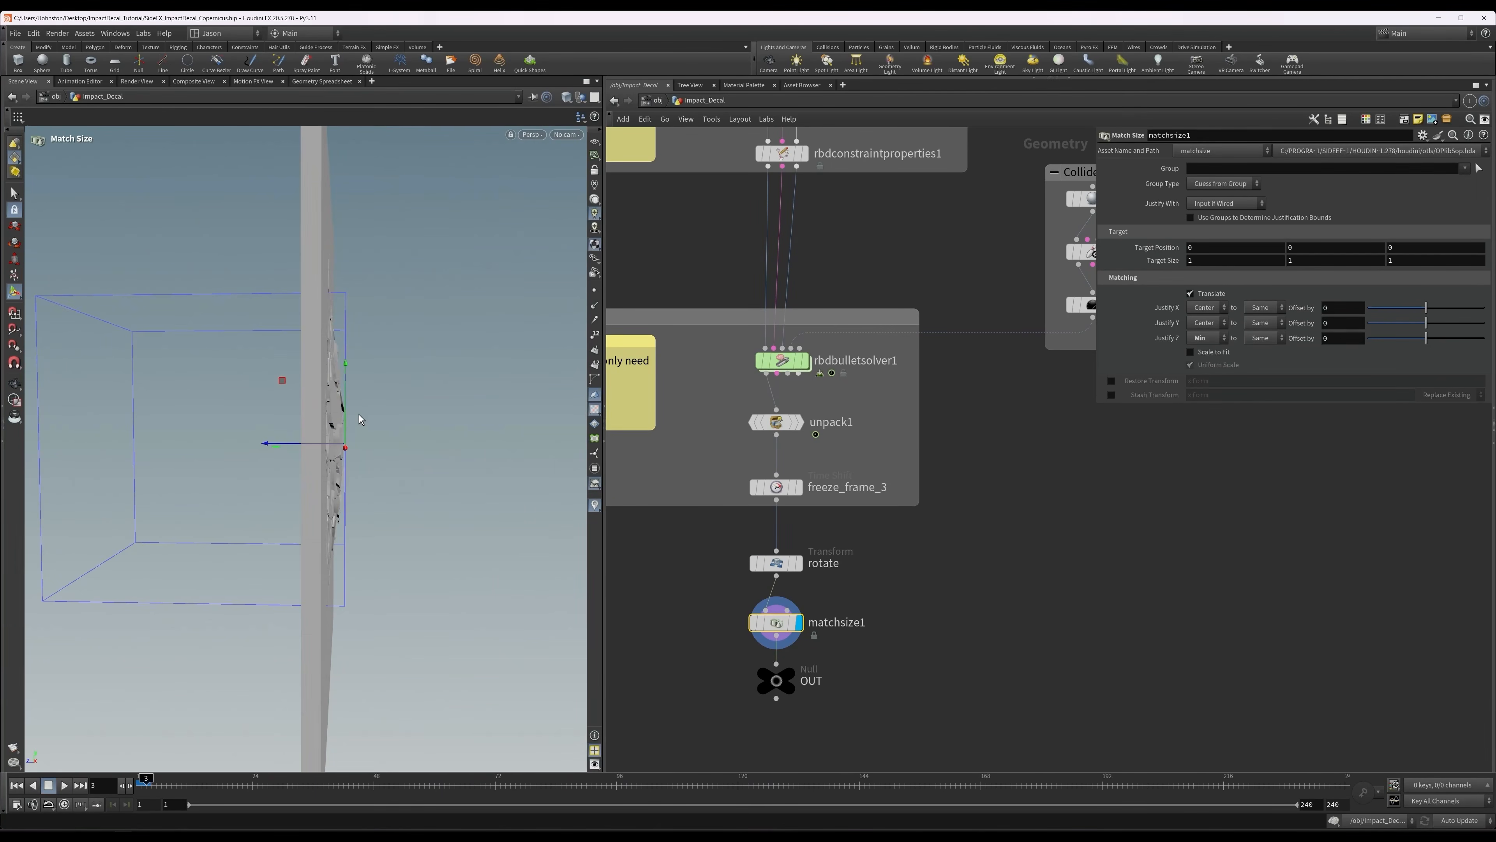
key("b")
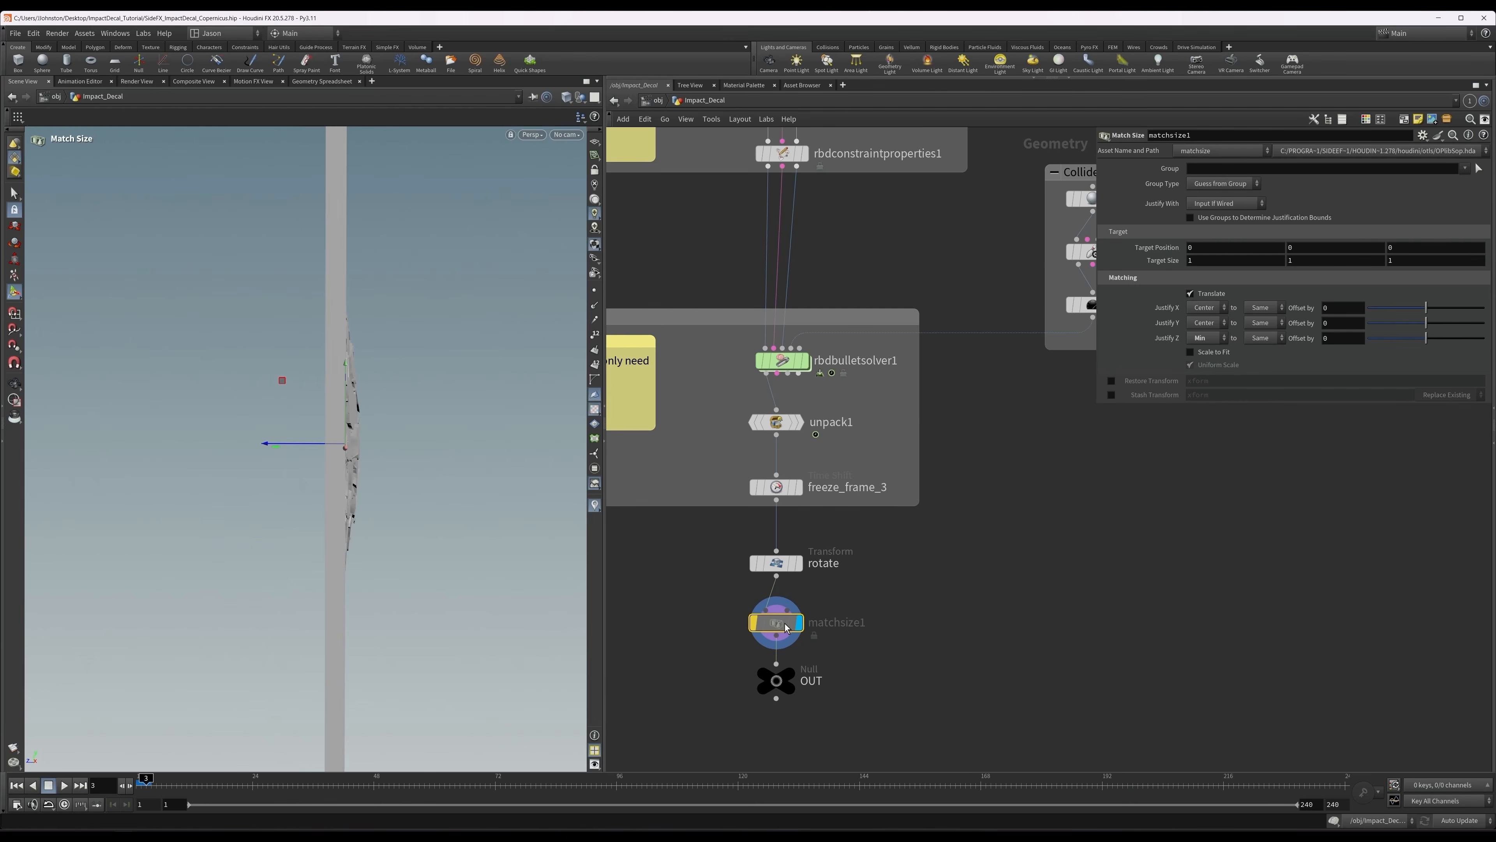
key("b")
left_click_drag(470, 453, 474, 417, "alt")
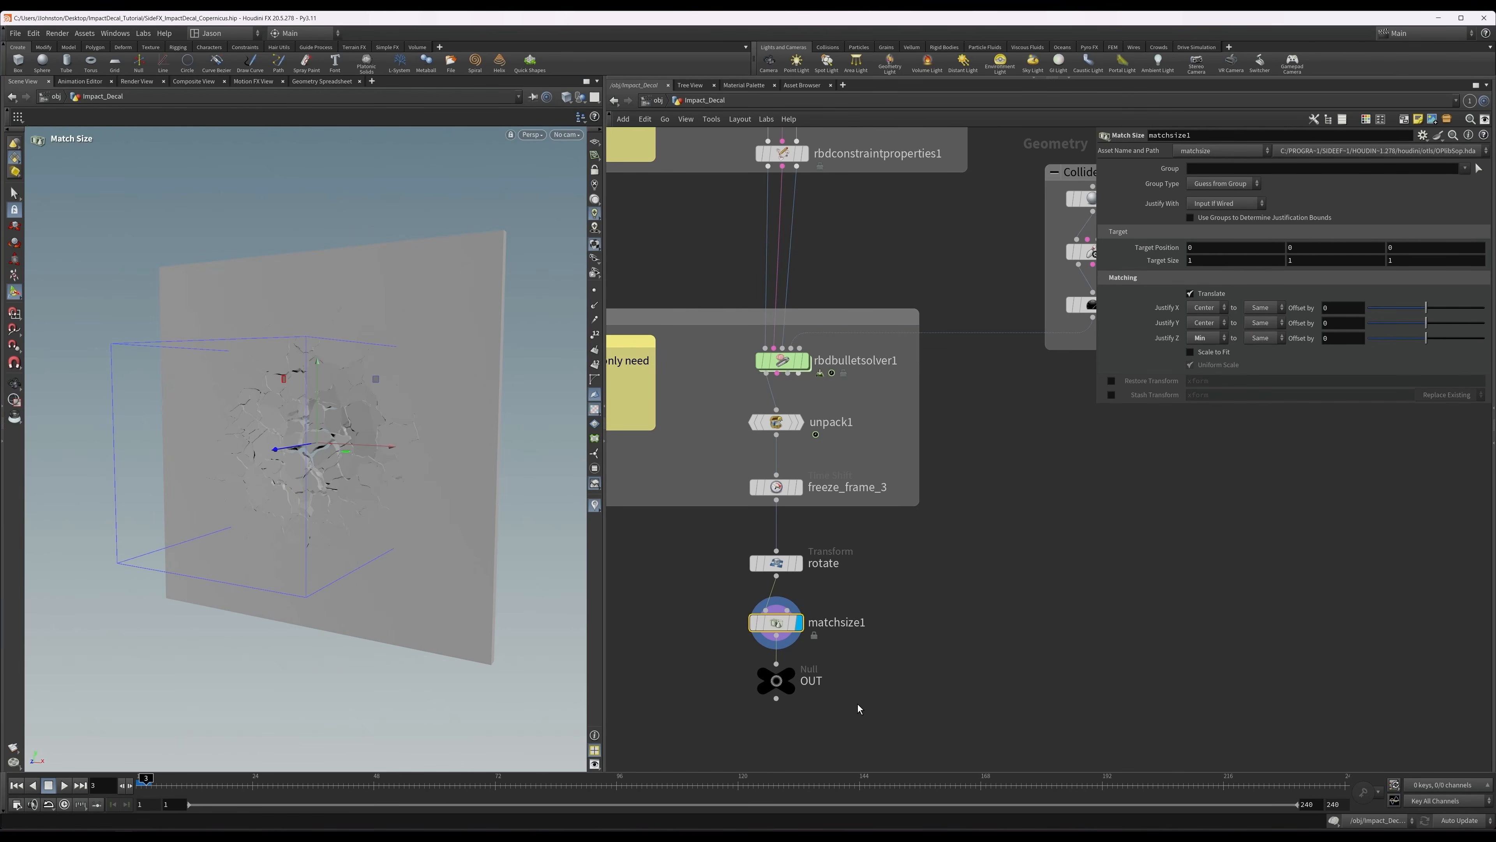
Display the OUT null at the end of the geometry network.
left_click(779, 682)
left_click(789, 673)
middle_click_drag(940, 514, 1019, 575)
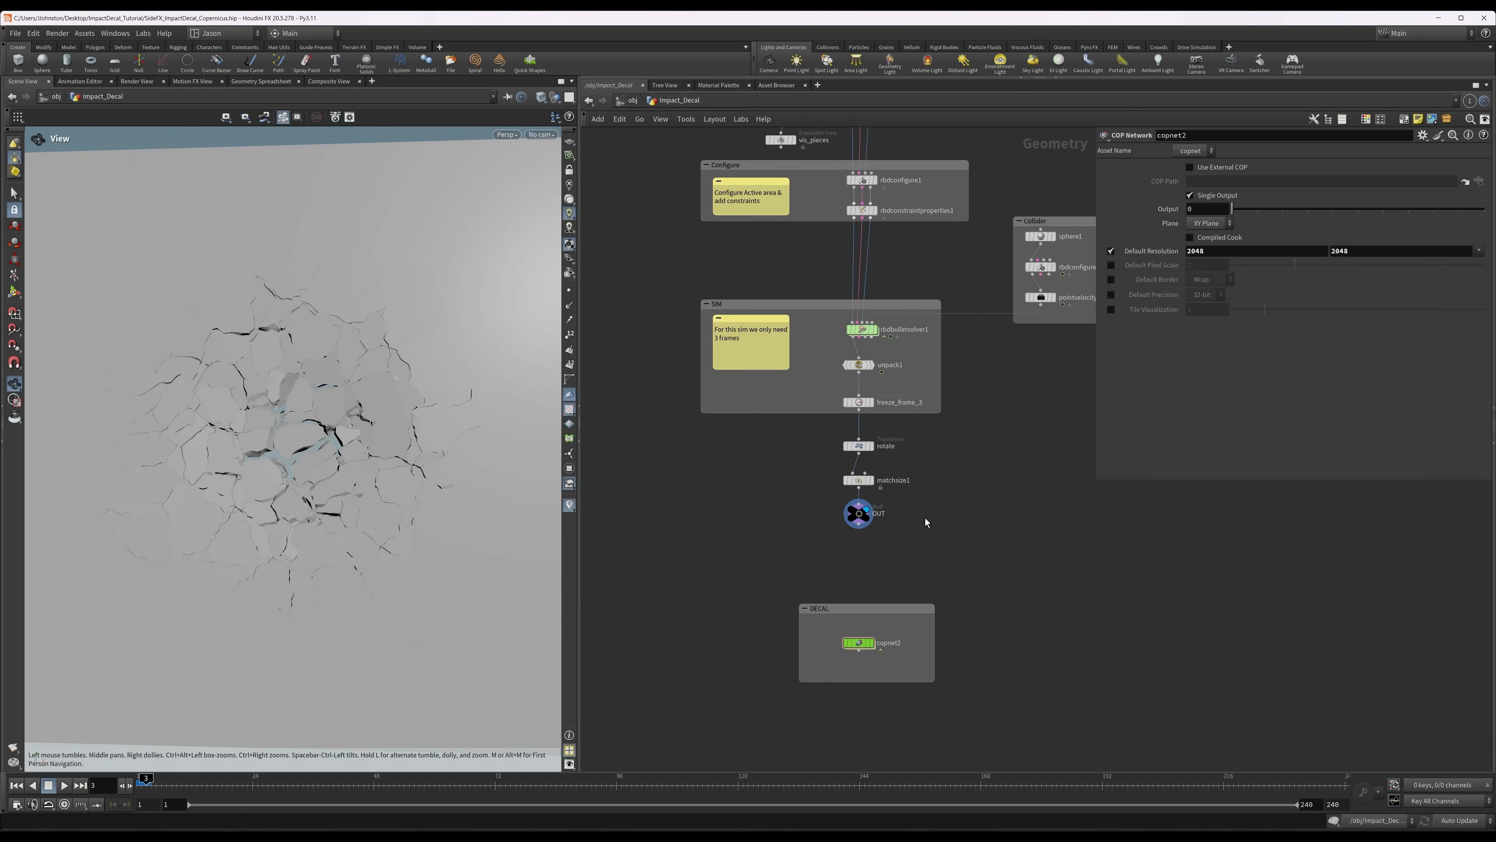
Open the copnet2 COP network inside the DECAL network box.
middle_click_drag(925, 518, 919, 403)
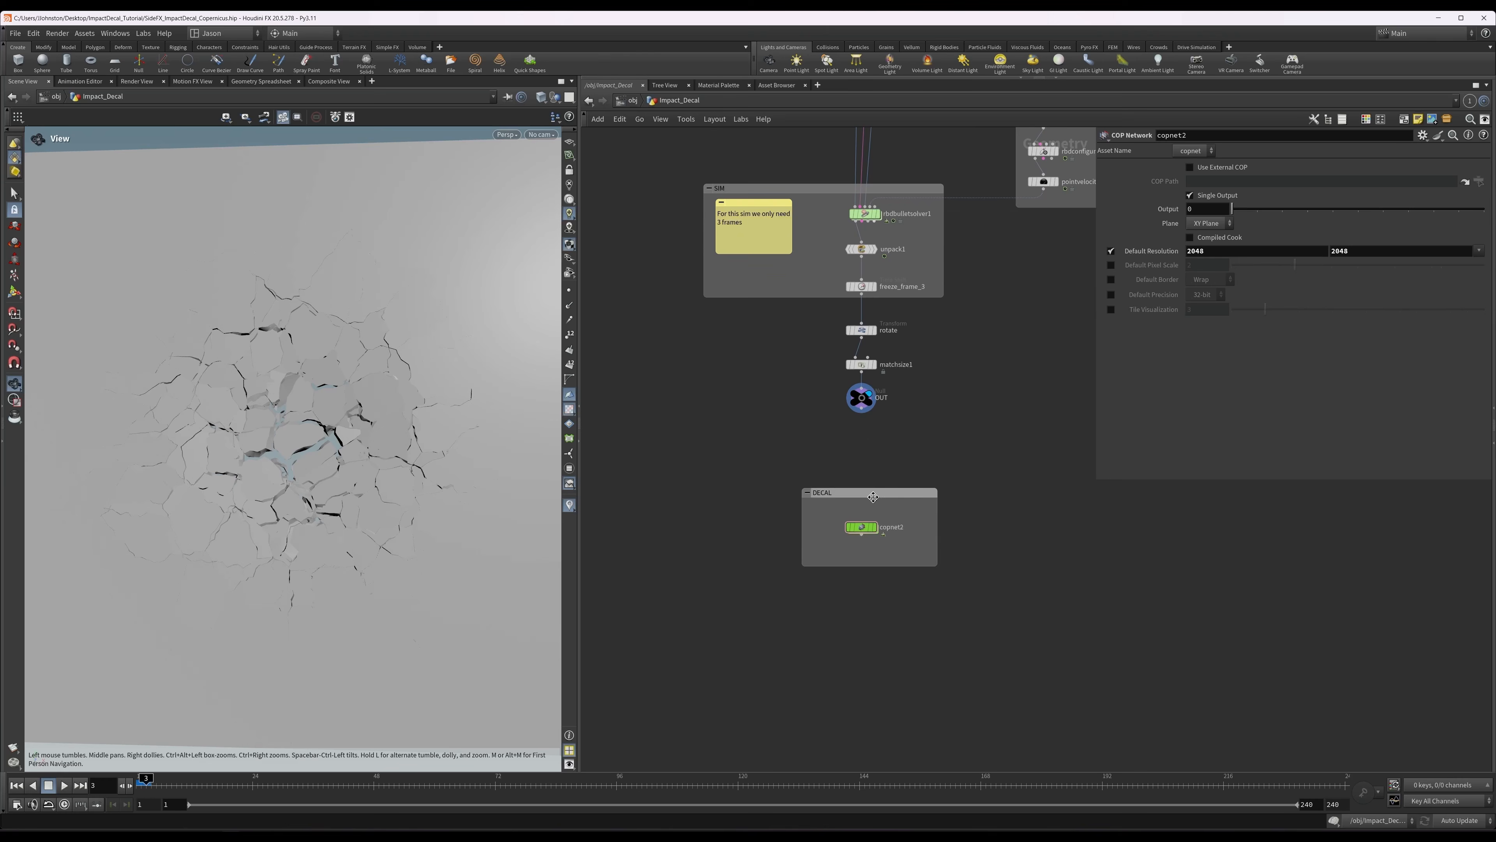
scroll(853, 534, "up", 2)
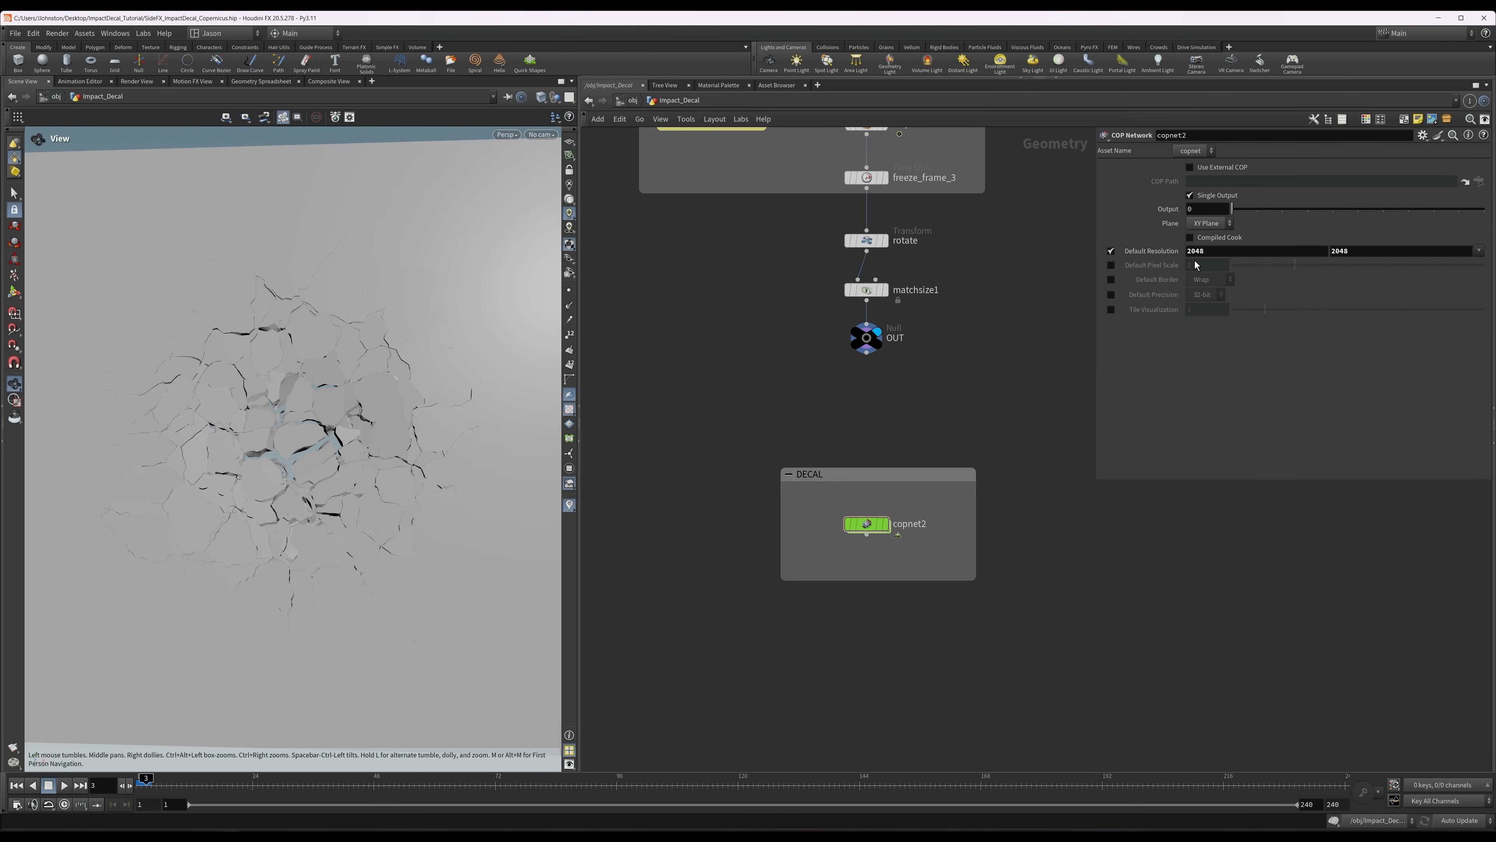
double_click(866, 523)
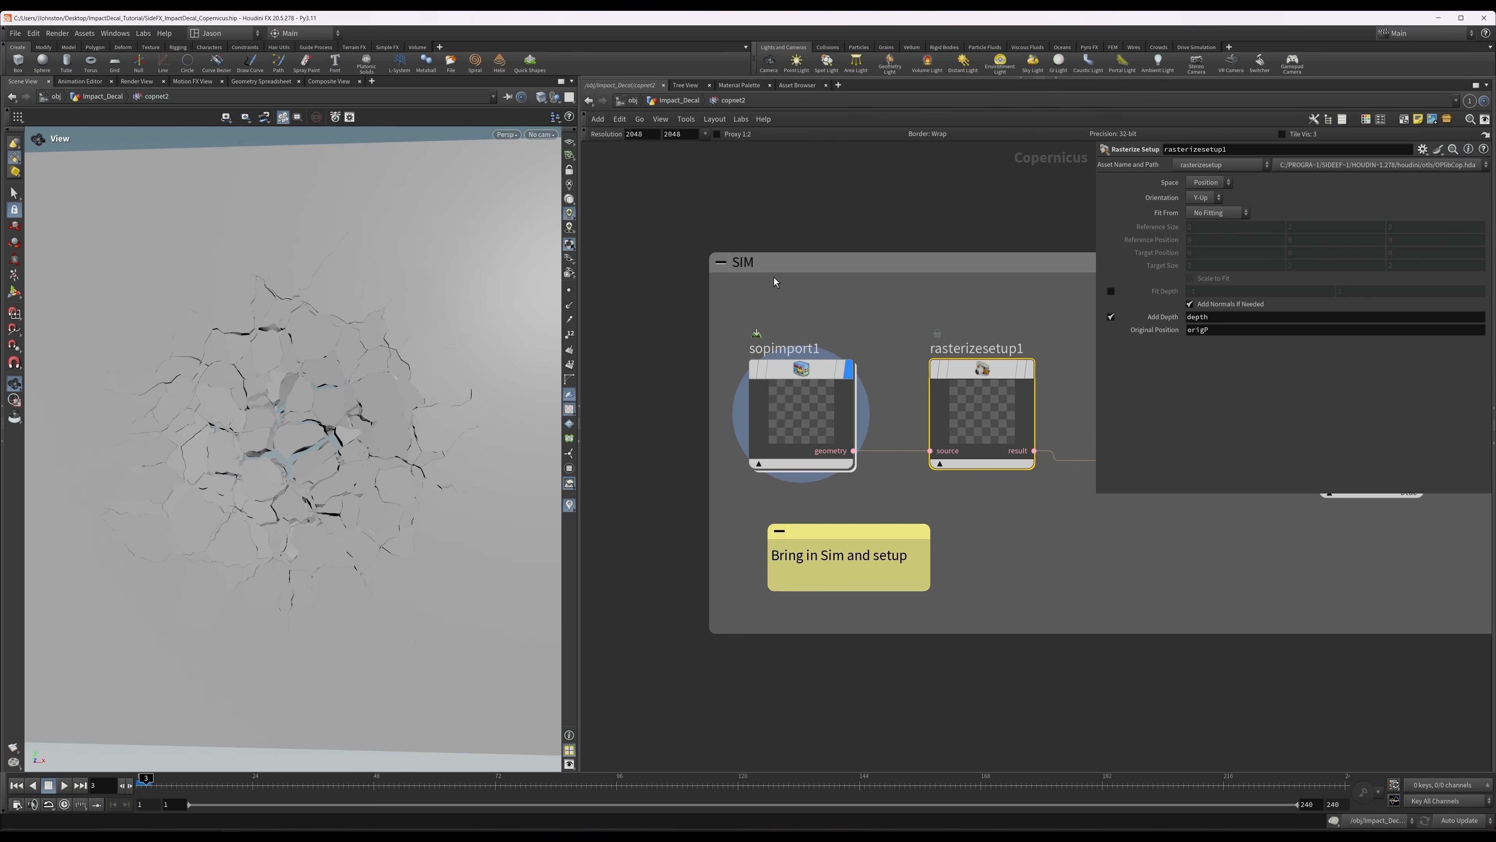
Review the SOP path of sopimport1 and inspect the whole imported slab from an angle.
left_click(811, 385)
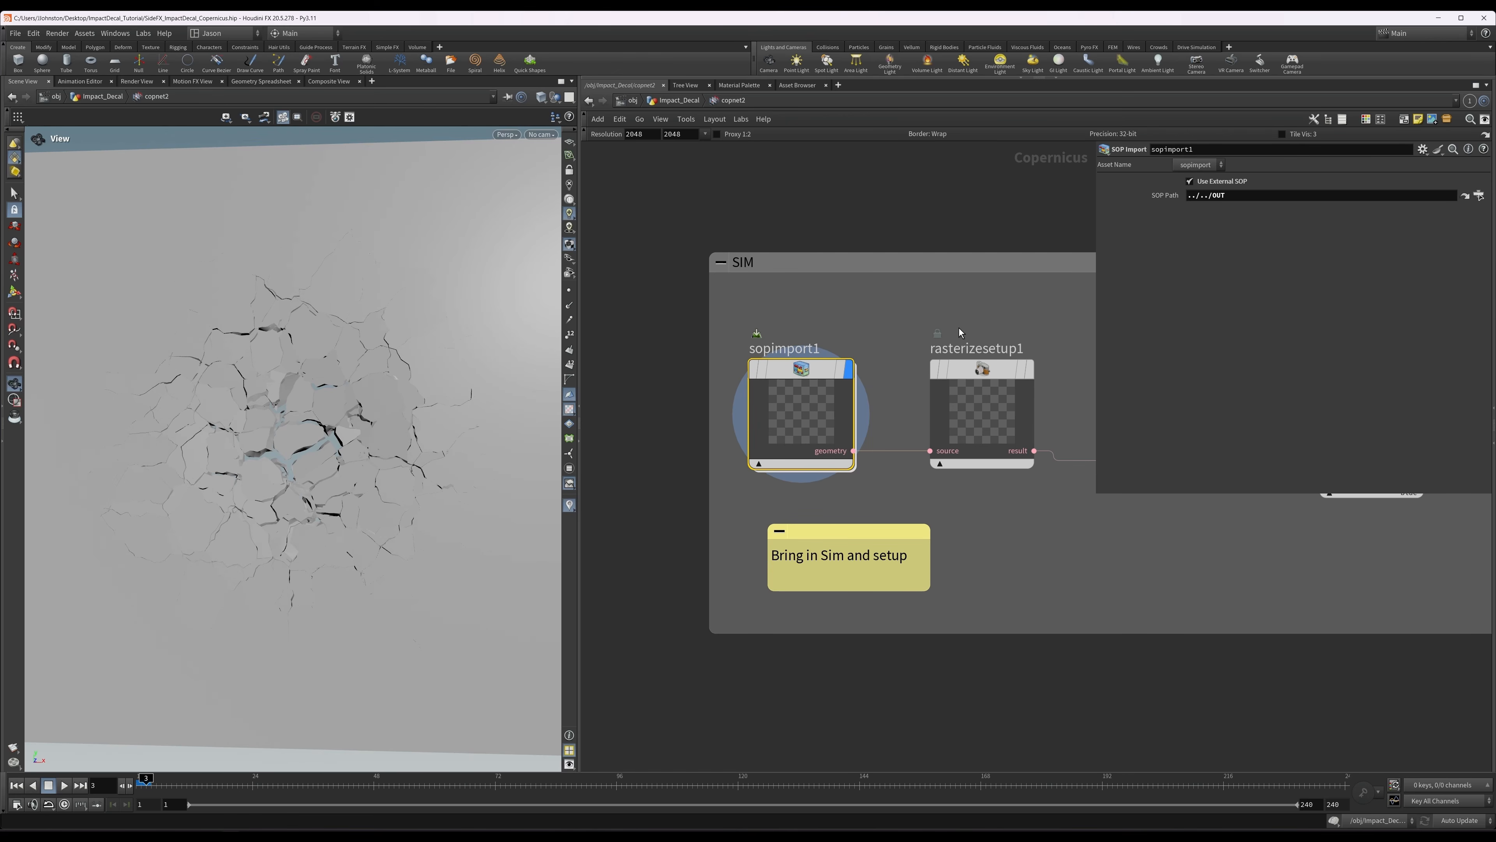
right_click_drag(472, 337, 376, 375)
mouse_move(375, 375)
left_mouse_down()
mouse_move(431, 369)
mouse_move(322, 384)
mouse_move(364, 380)
left_mouse_up()
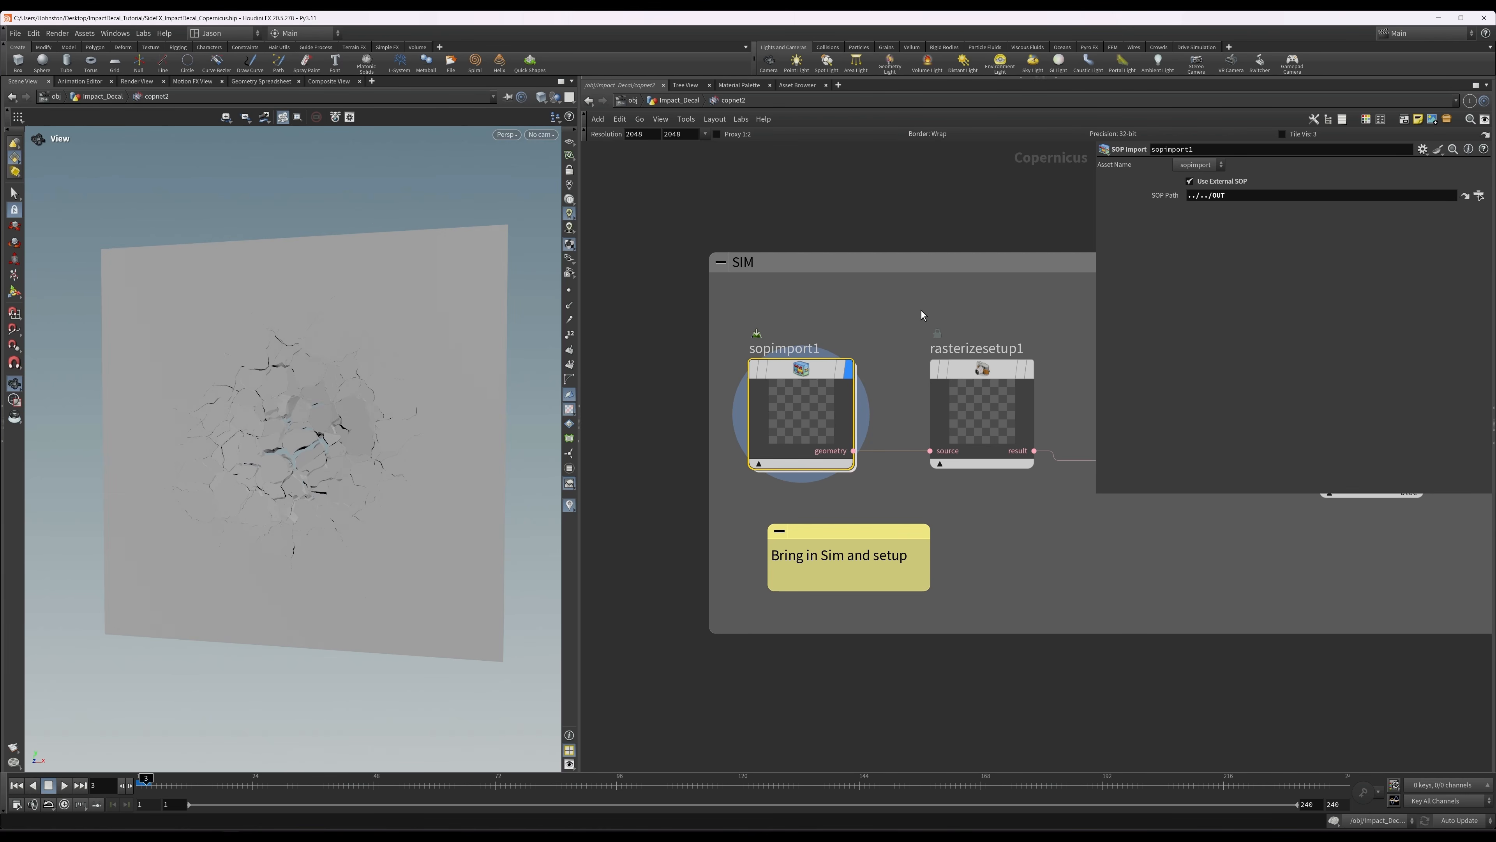
Review the space, orientation, fitting and depth settings of rasterizesetup1.
left_click(891, 381)
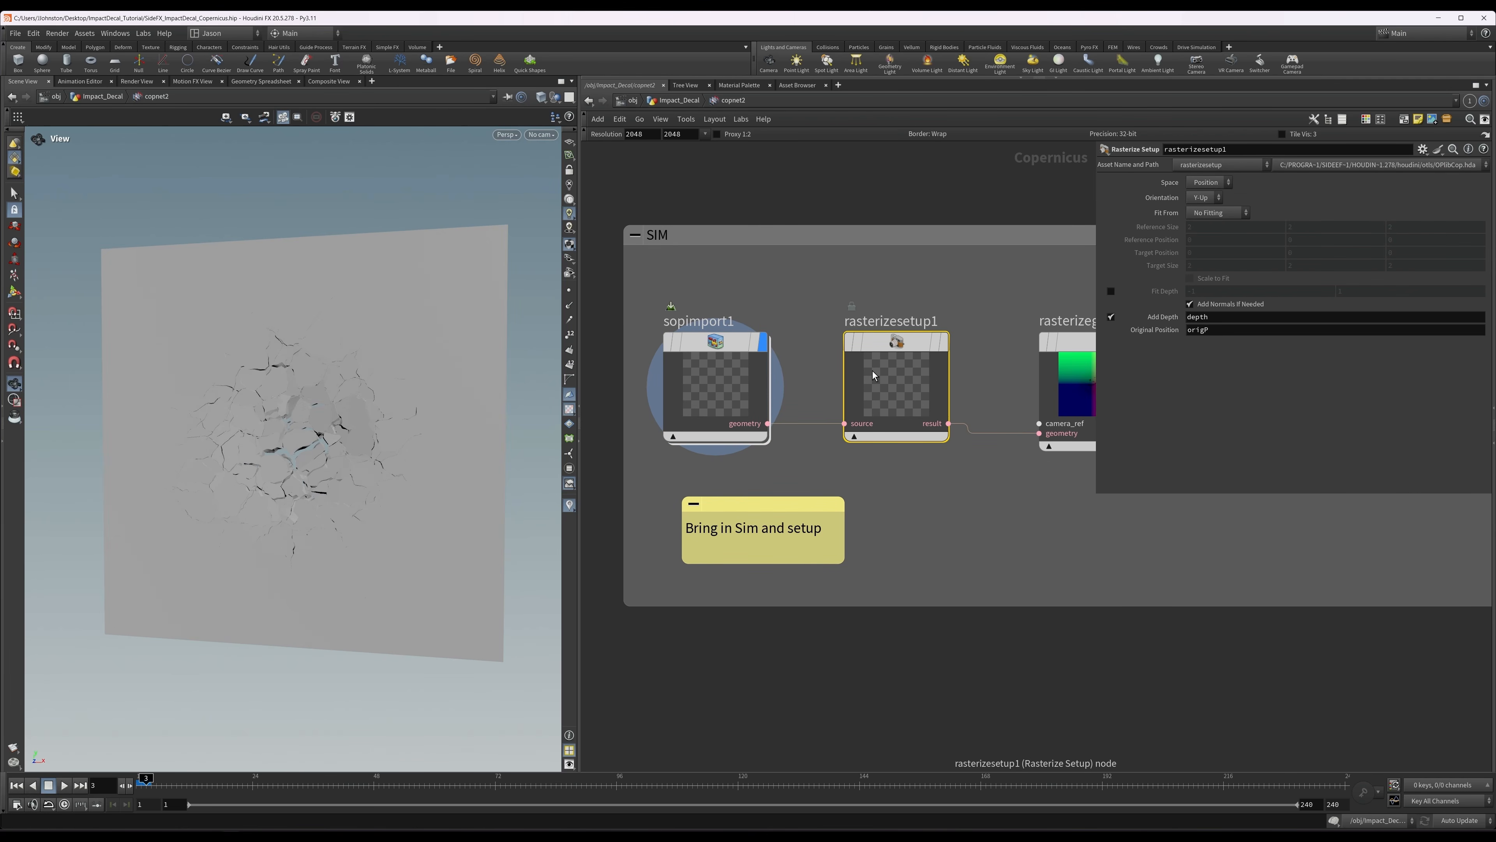
middle_click_drag(983, 298, 902, 258)
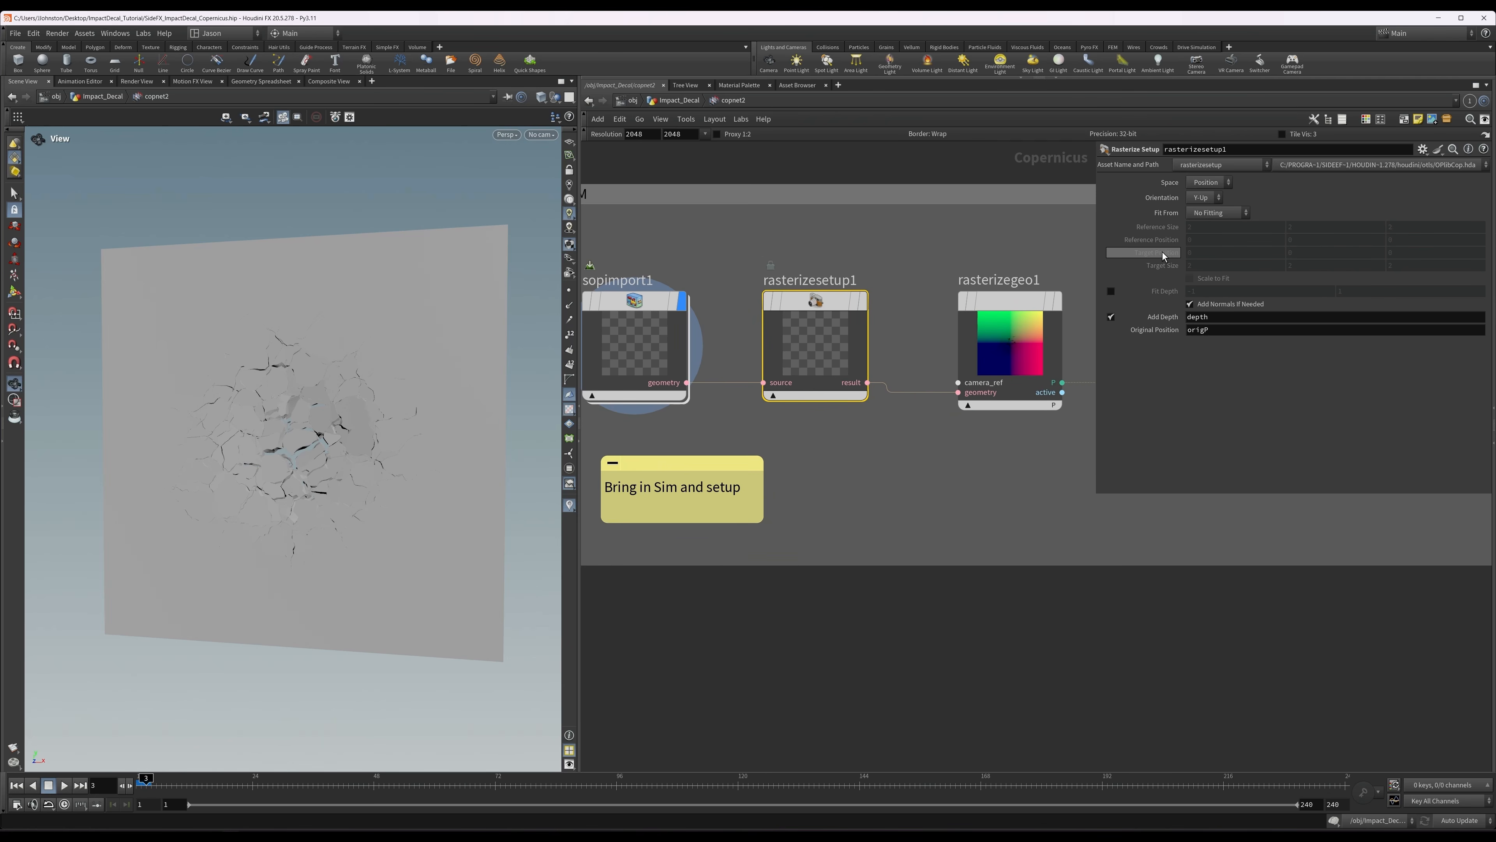
middle_click_drag(1035, 271, 967, 259)
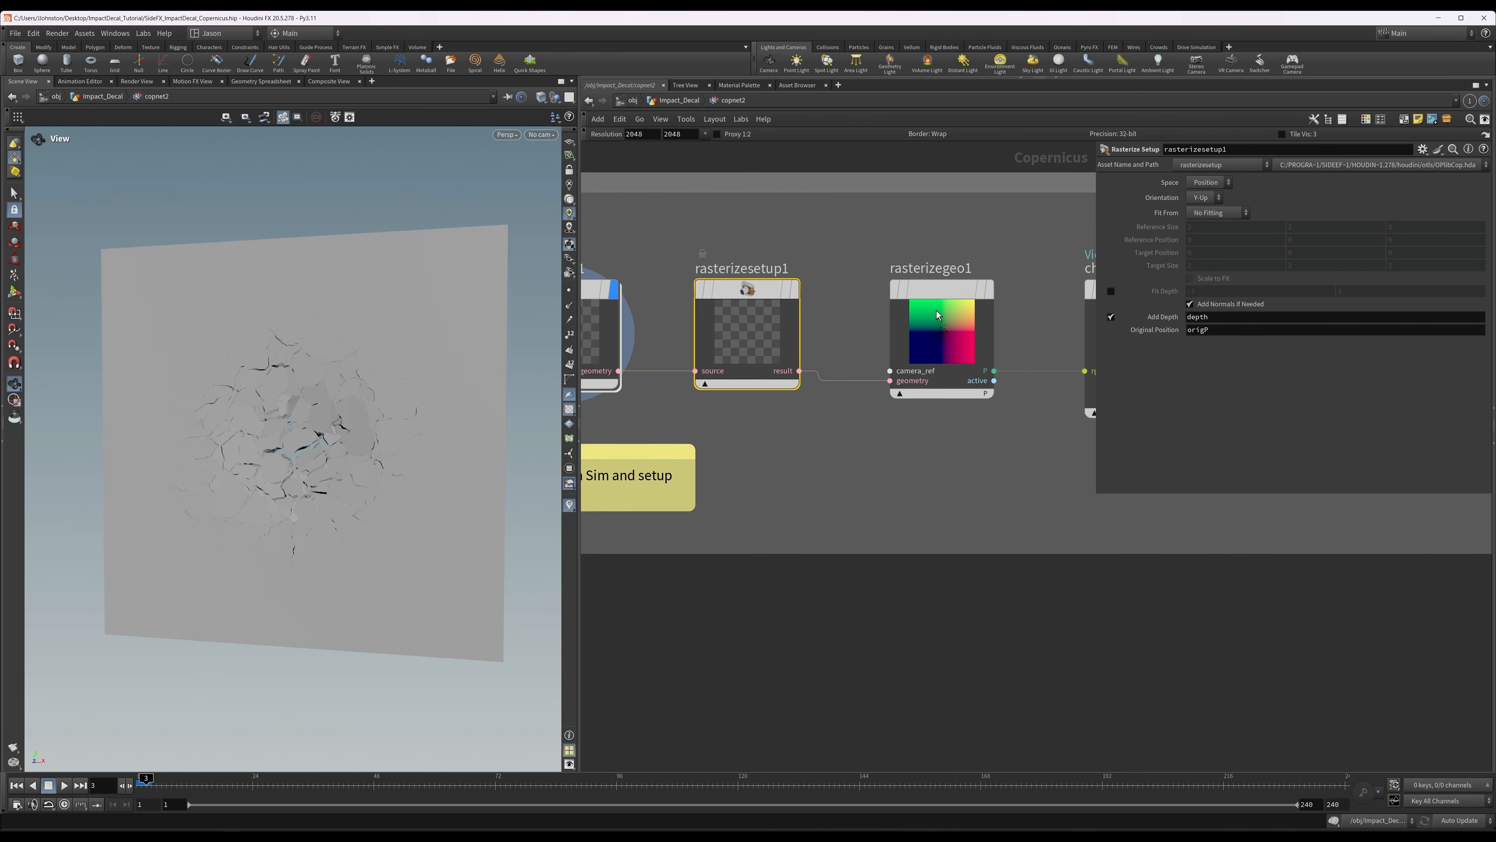
Display rasterizegeo1 and review its P and active output attributes.
left_click(958, 309)
key("r")
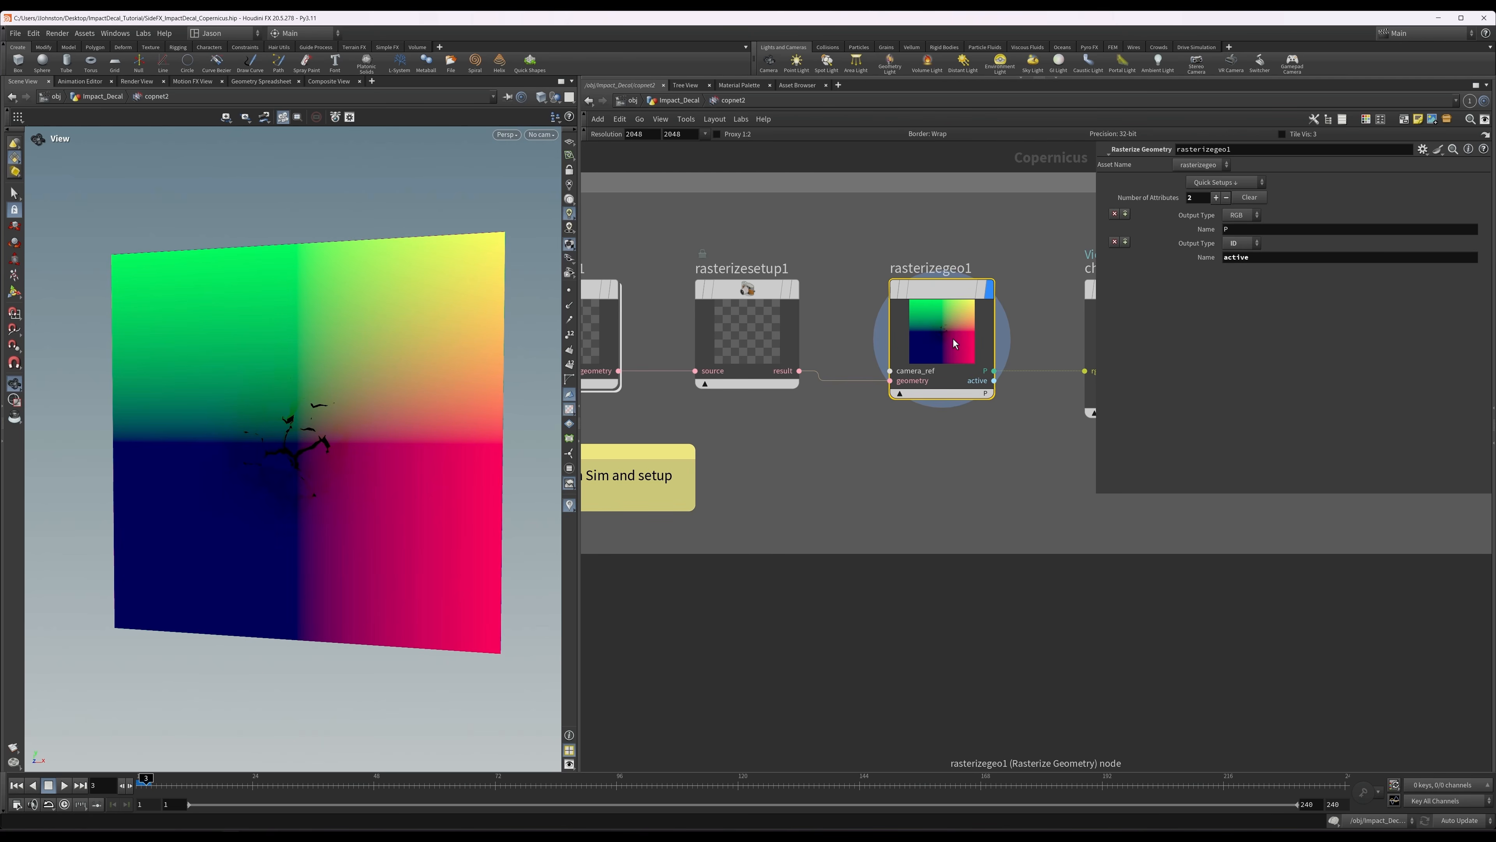
middle_click_drag(1022, 447, 968, 436)
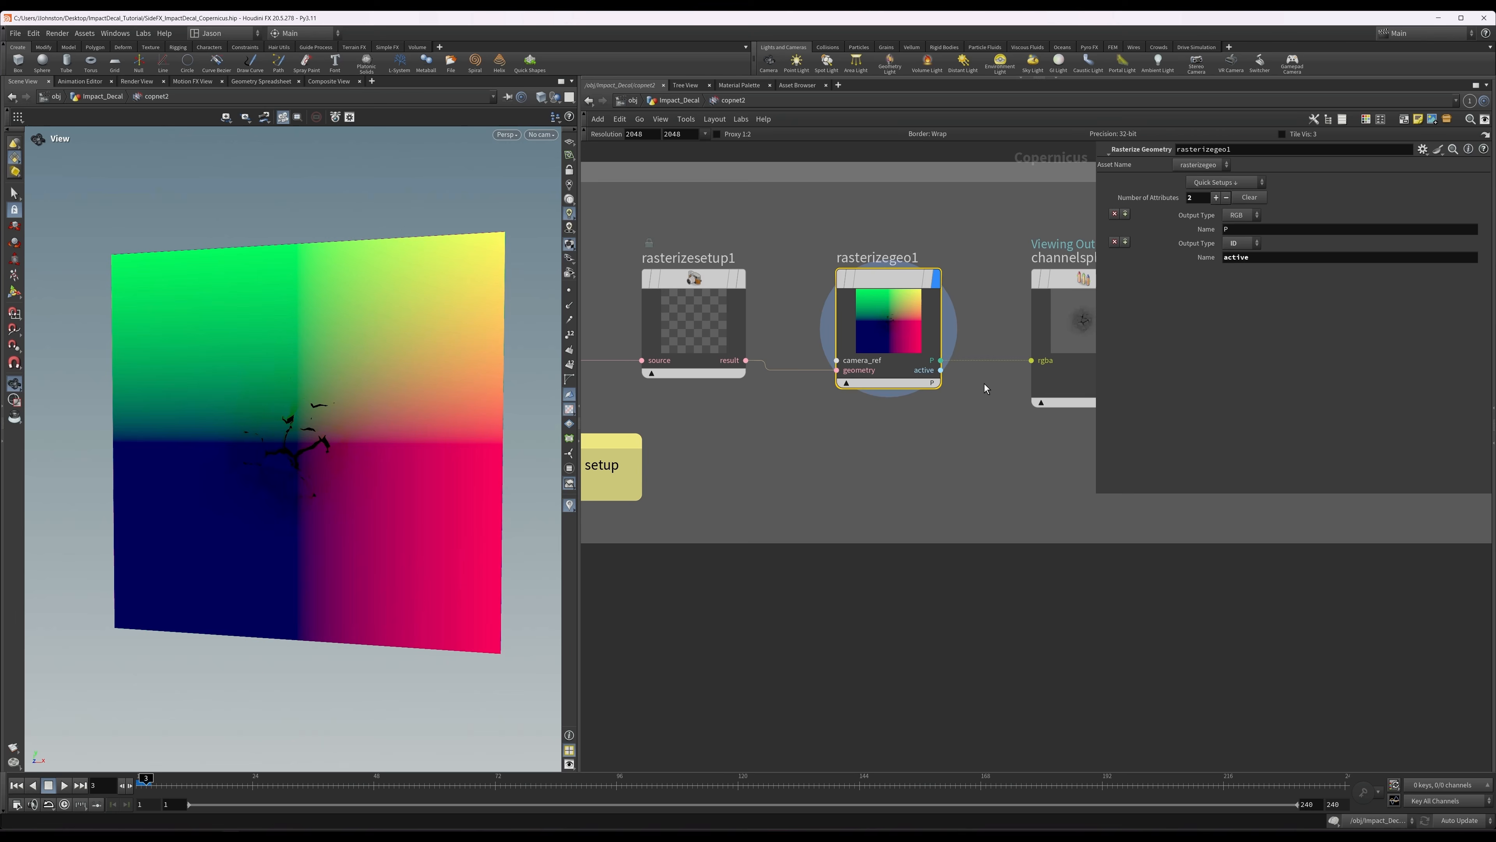
Preview the active output of rasterizegeo1 on the slab, and switch the preview back to P.
left_click(932, 383)
left_click(946, 401)
mouse_move(318, 331)
left_mouse_down("alt")
mouse_move(338, 332)
mouse_move(304, 350)
mouse_move(344, 351)
mouse_move(317, 324)
mouse_move(338, 311)
mouse_move(327, 328)
left_mouse_up("alt")
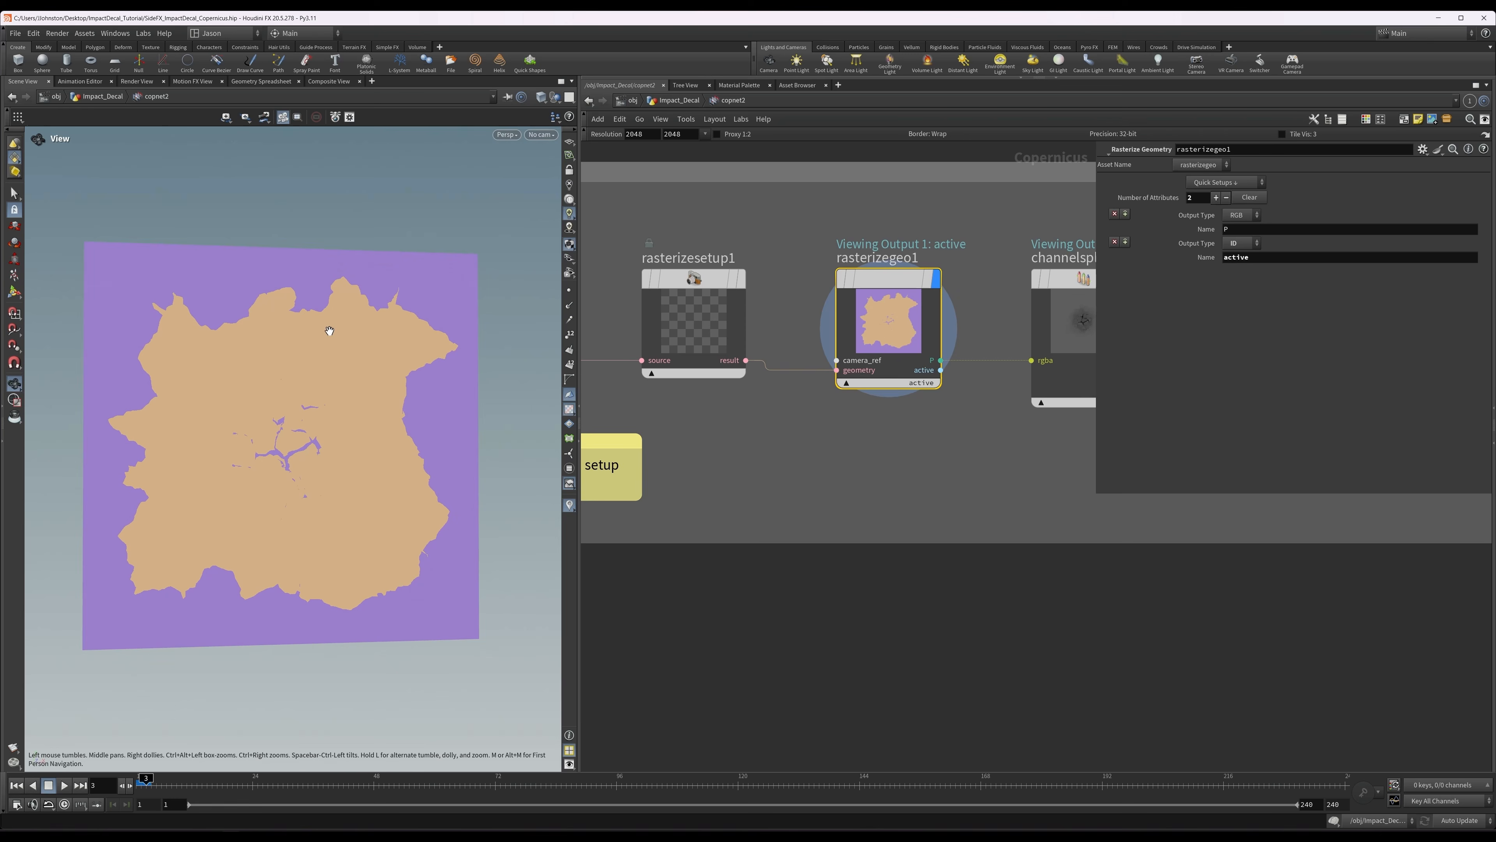
left_click(927, 394)
left_click(933, 392)
middle_click_drag(964, 438, 903, 447)
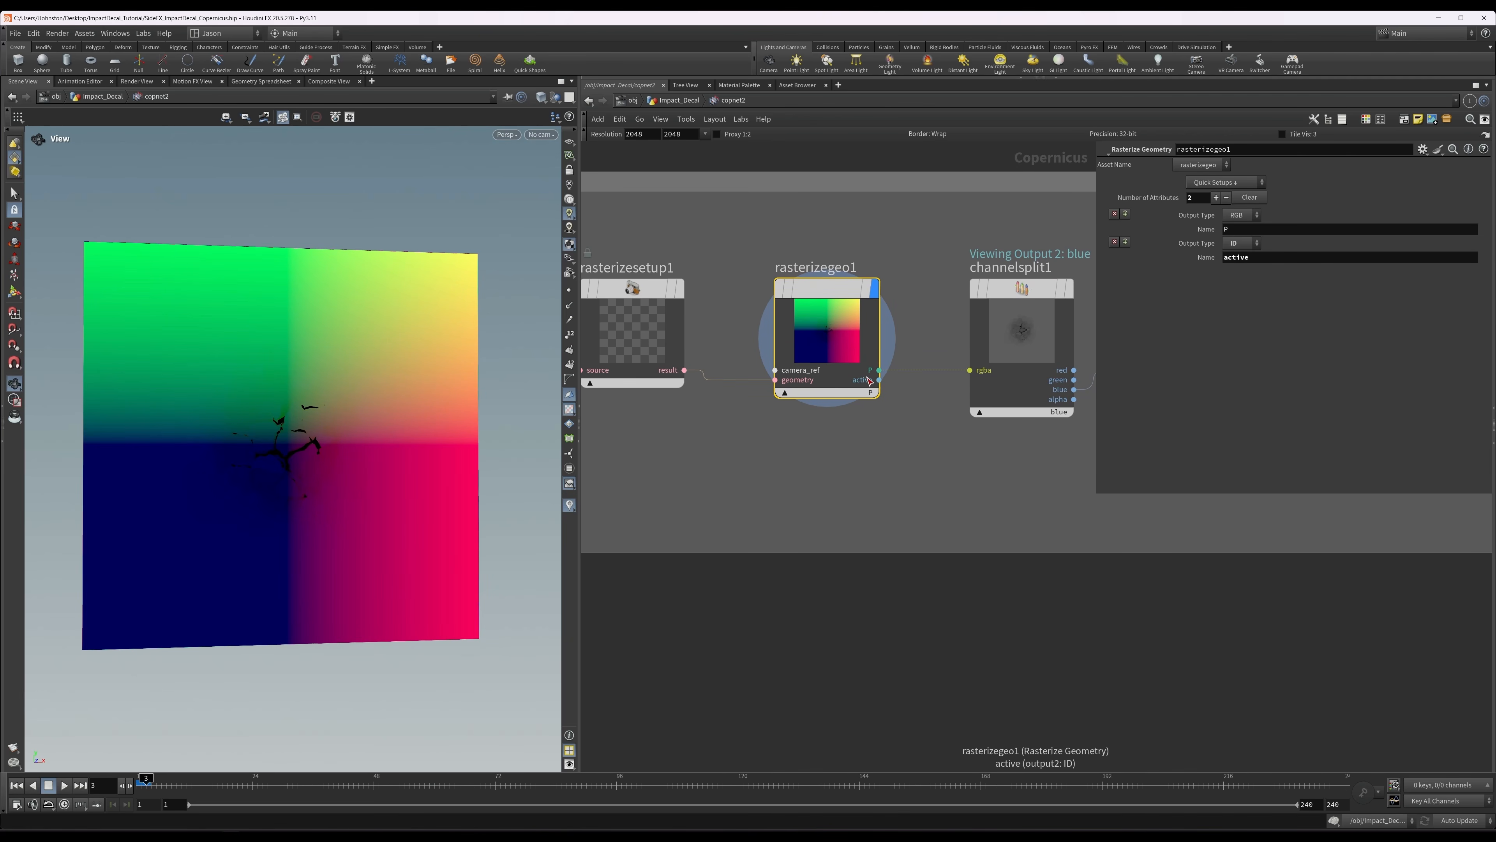
Display channelsplit1 and inspect the blue channel extracted from the position output.
middle_click_drag(909, 277, 779, 258)
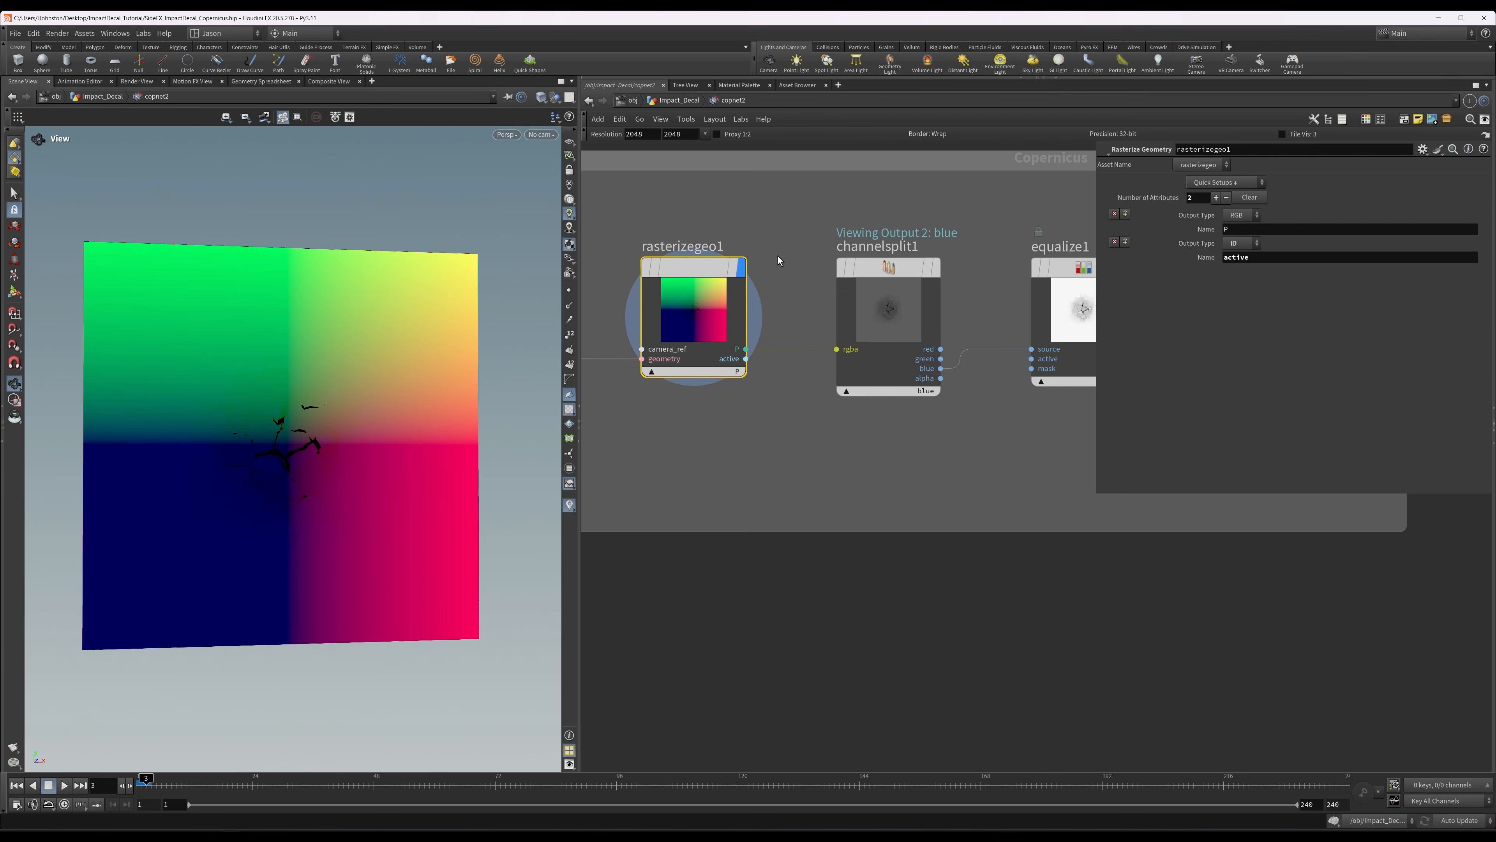
left_click(891, 308)
middle_click_drag(775, 265, 692, 225)
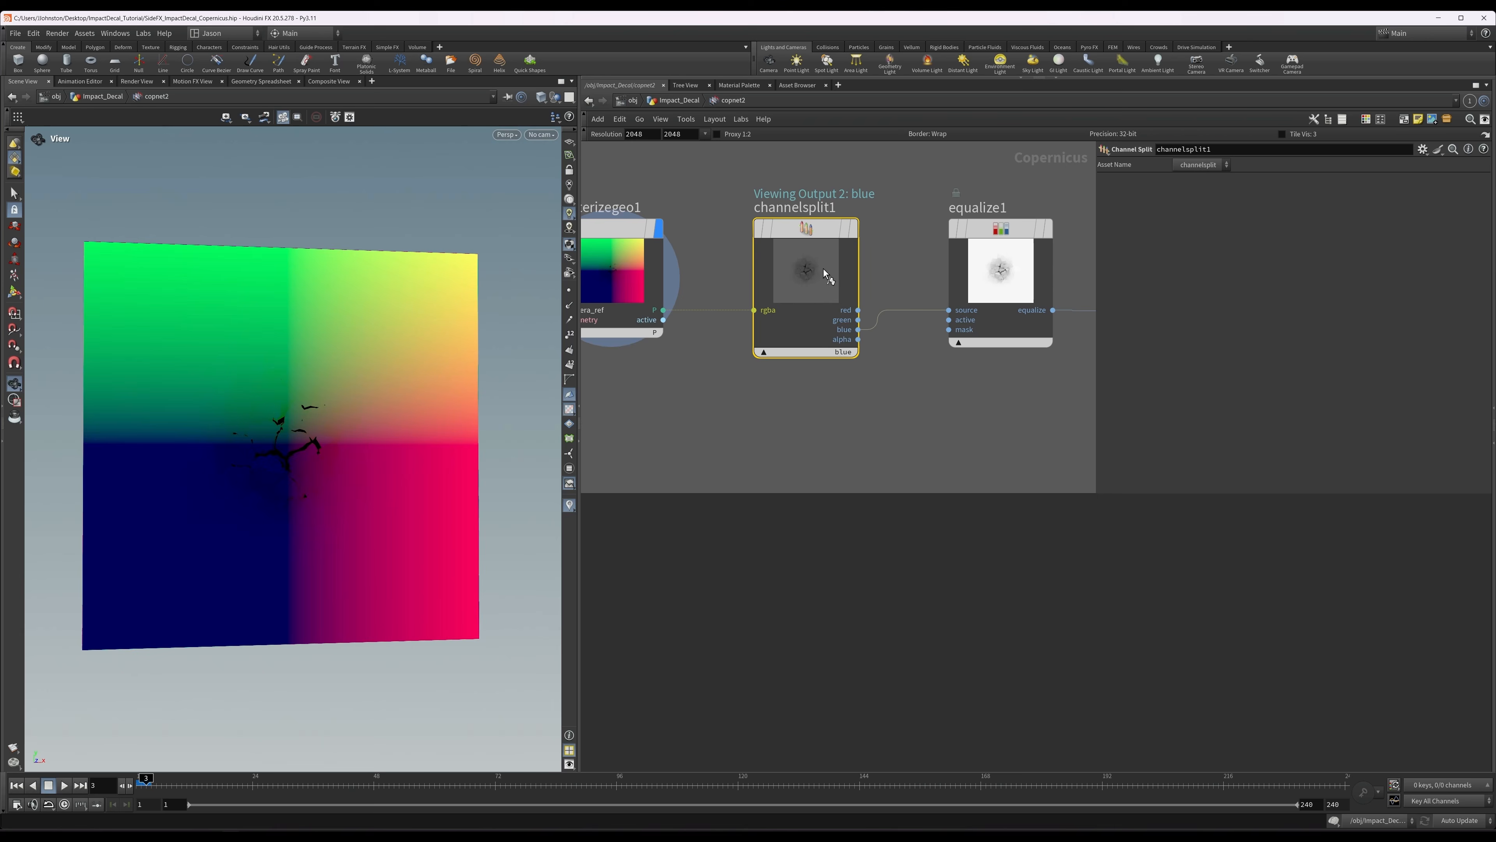
key("r")
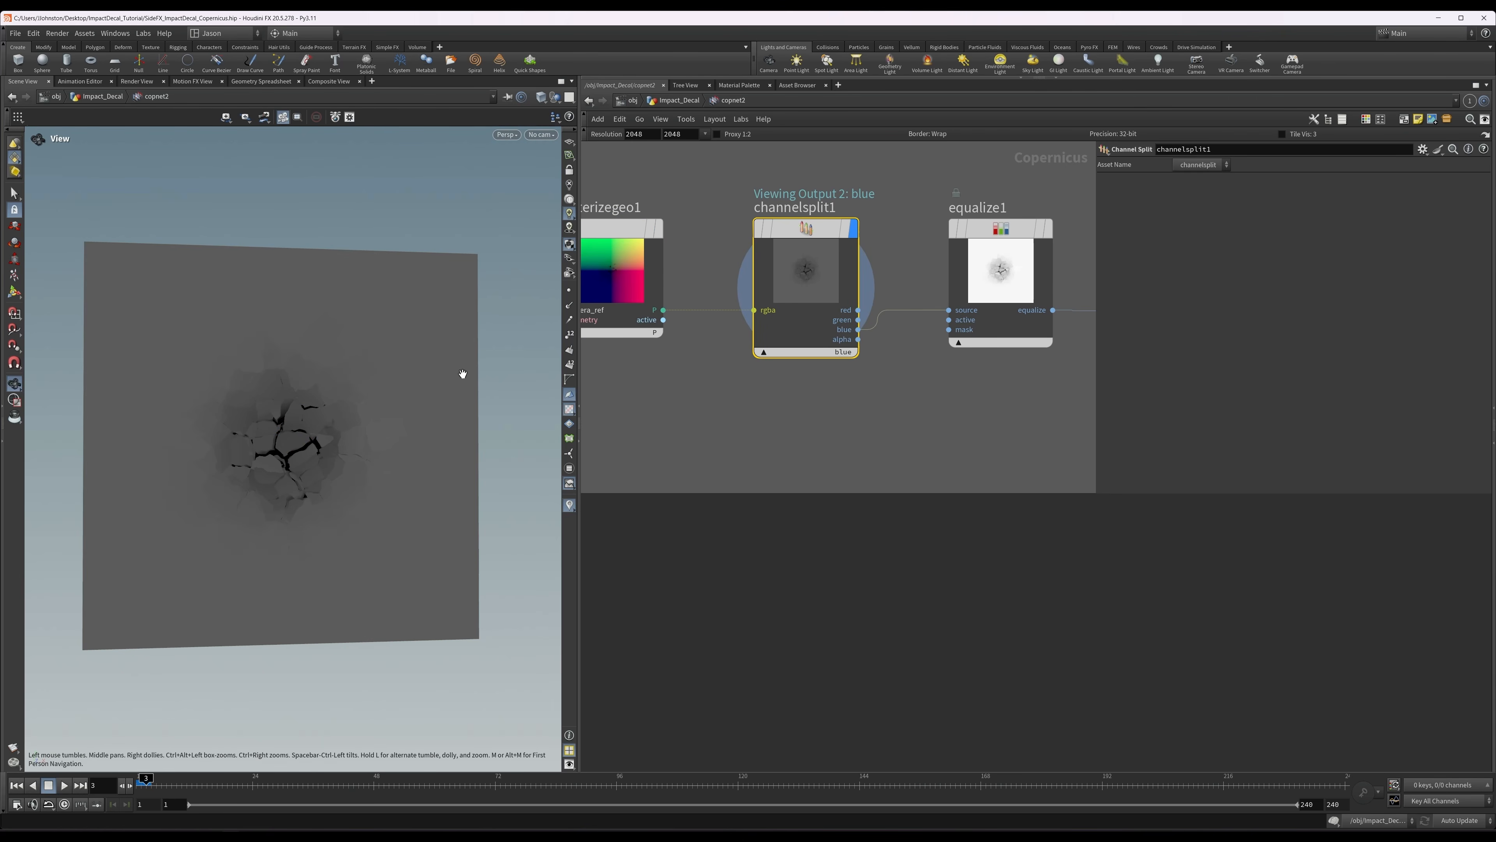
mouse_move(482, 370)
left_mouse_down()
mouse_move(451, 378)
mouse_move(480, 381)
left_mouse_up()
middle_click_drag(770, 382, 684, 391)
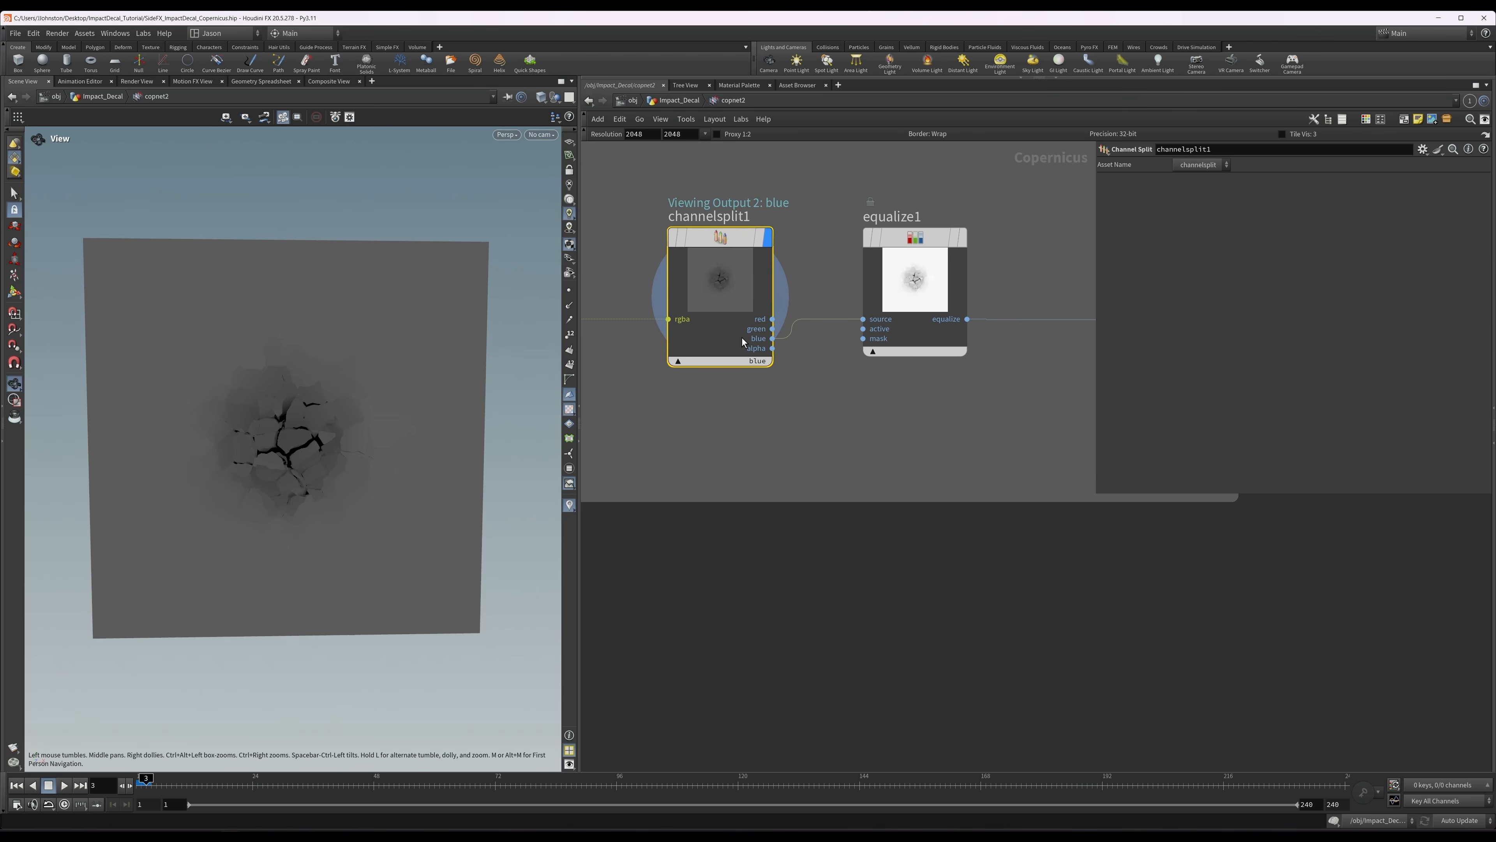
Display equalize1, review its equalize method and white level, and inspect the equalized height image.
left_click(894, 300)
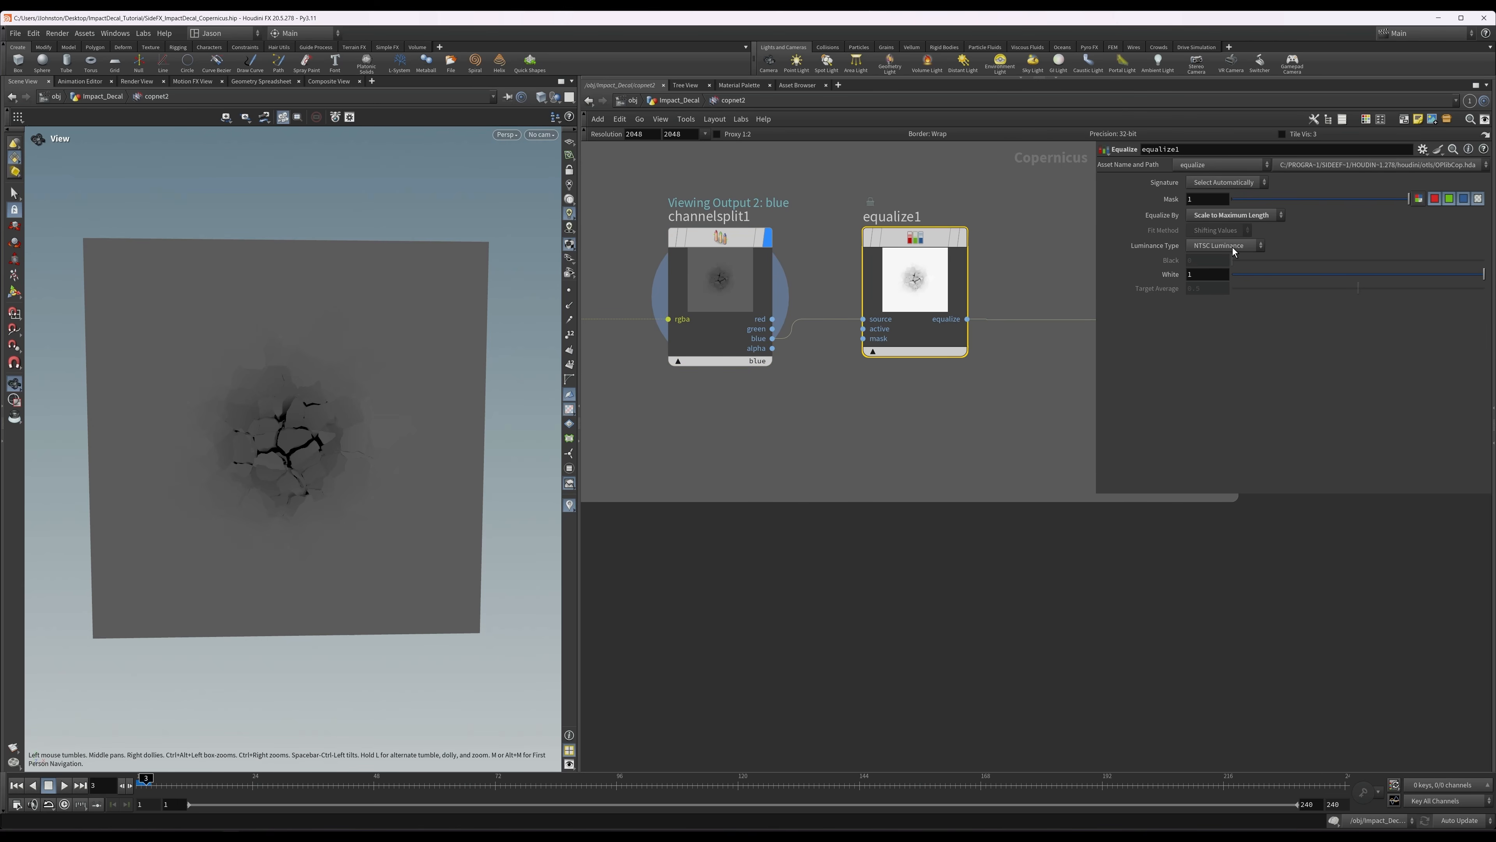
key("r")
left_click(939, 271)
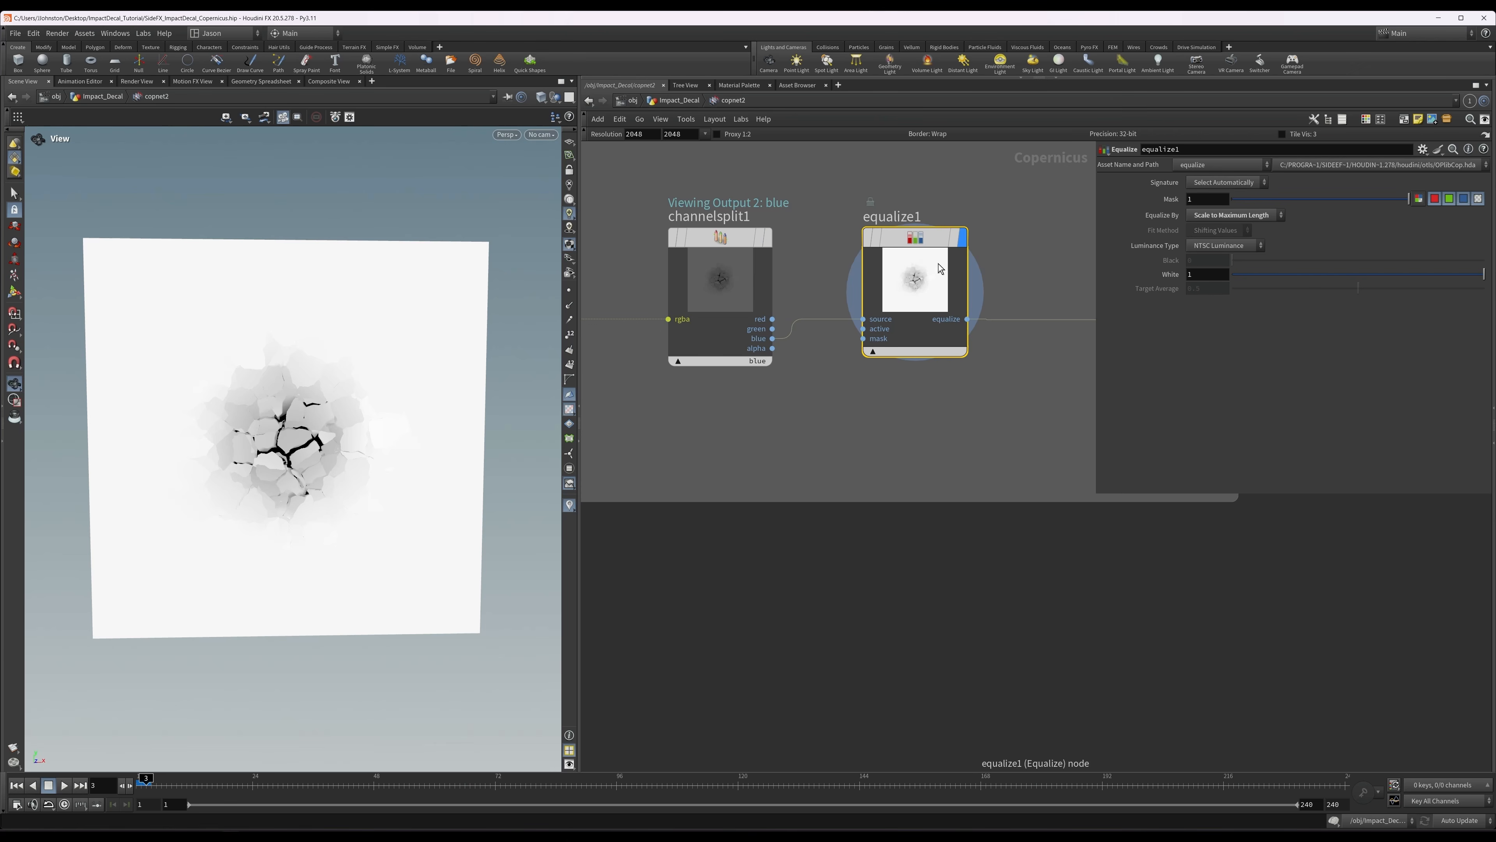
middle_click_drag(895, 394, 819, 402)
scroll(913, 314, "down", 3)
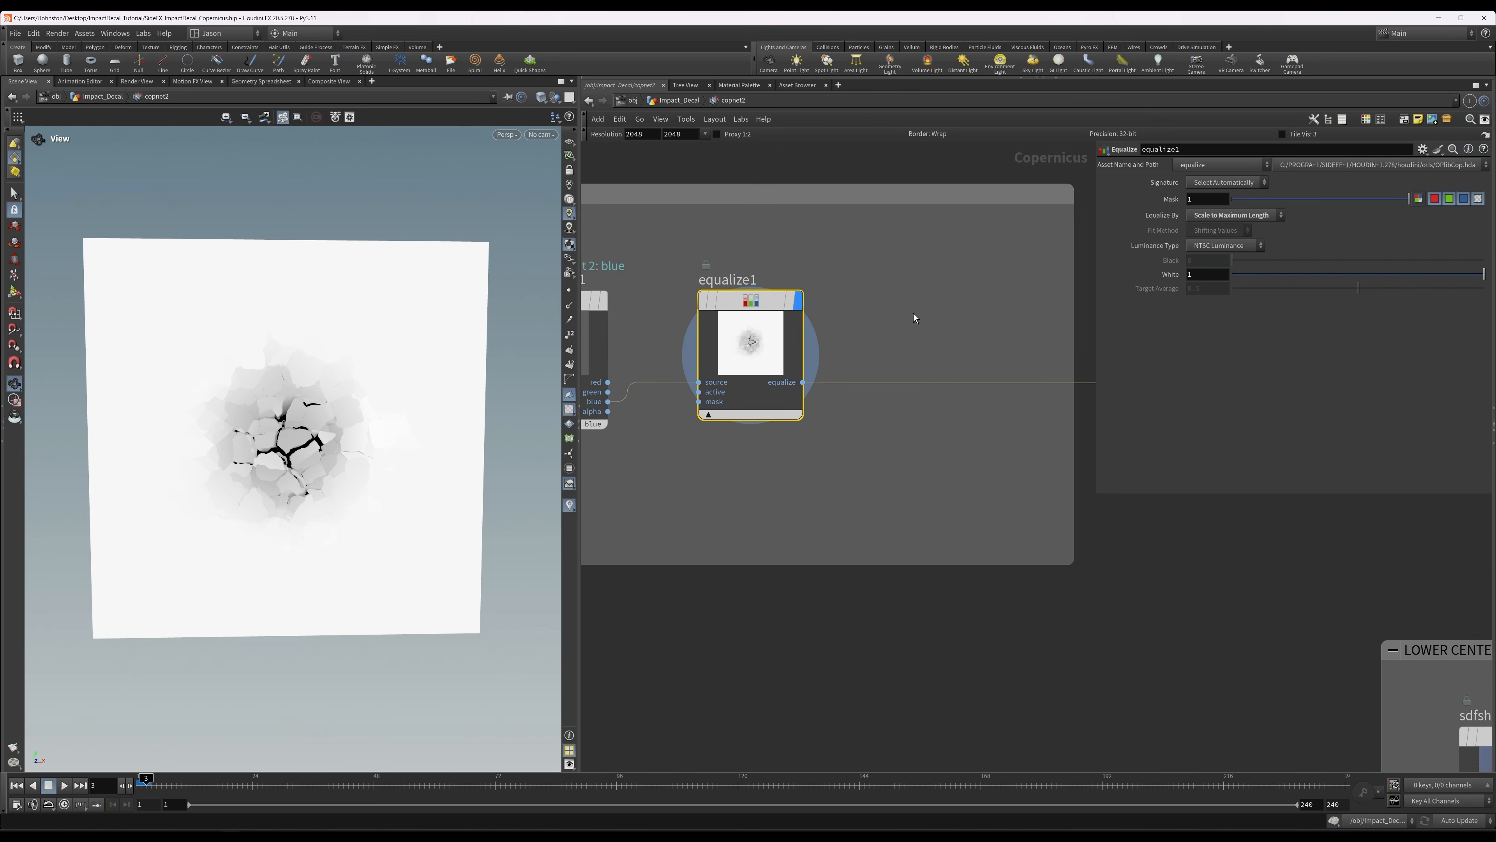
middle_click_drag(906, 316, 850, 365)
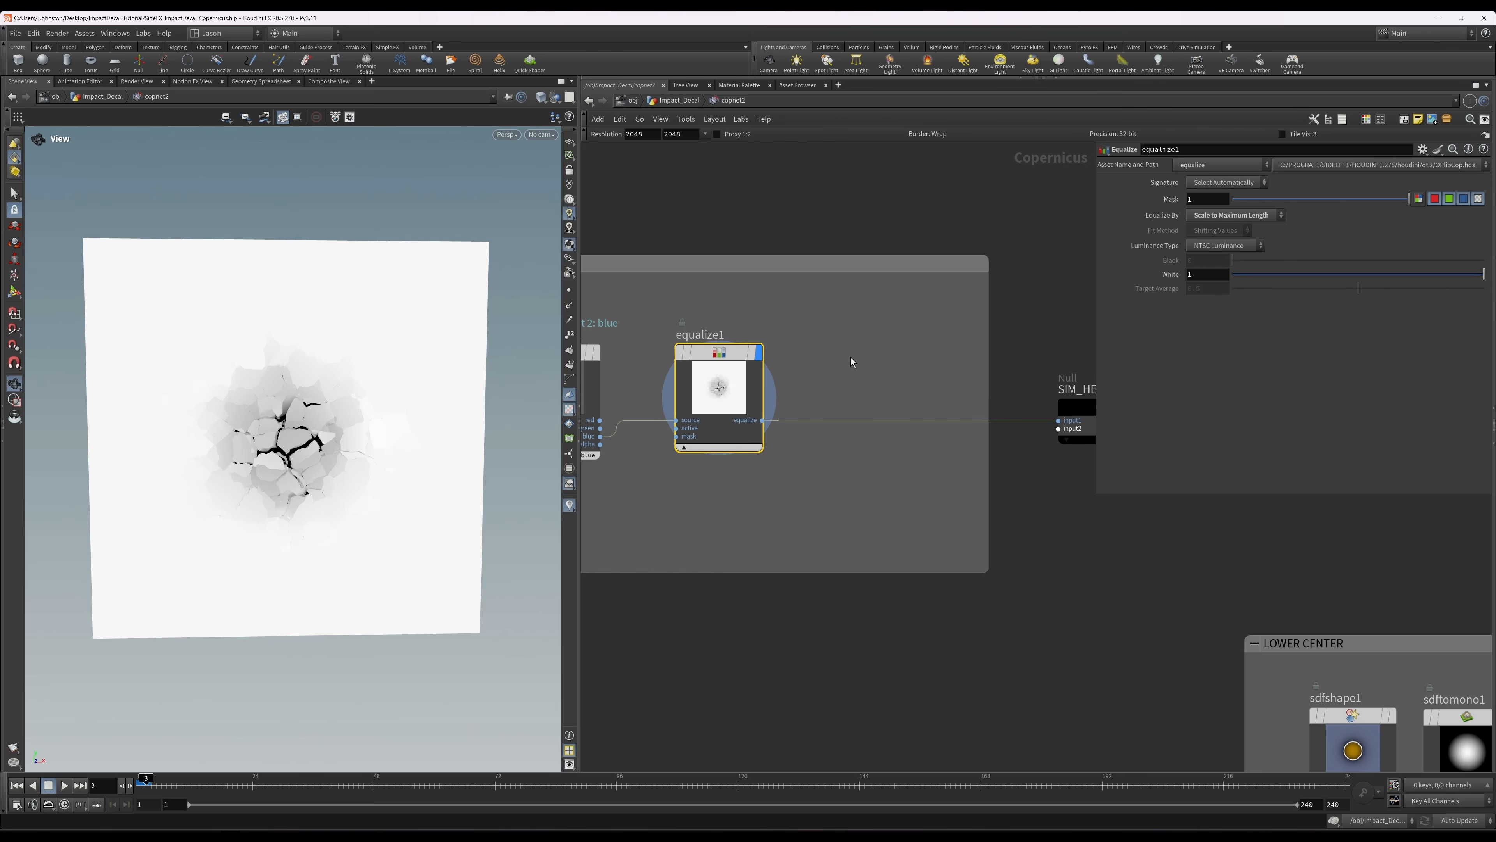
Move the VIS preview material node from the far end of the network to just above the SIM_HEIGHT null.
middle_click_drag(1037, 313, 829, 269)
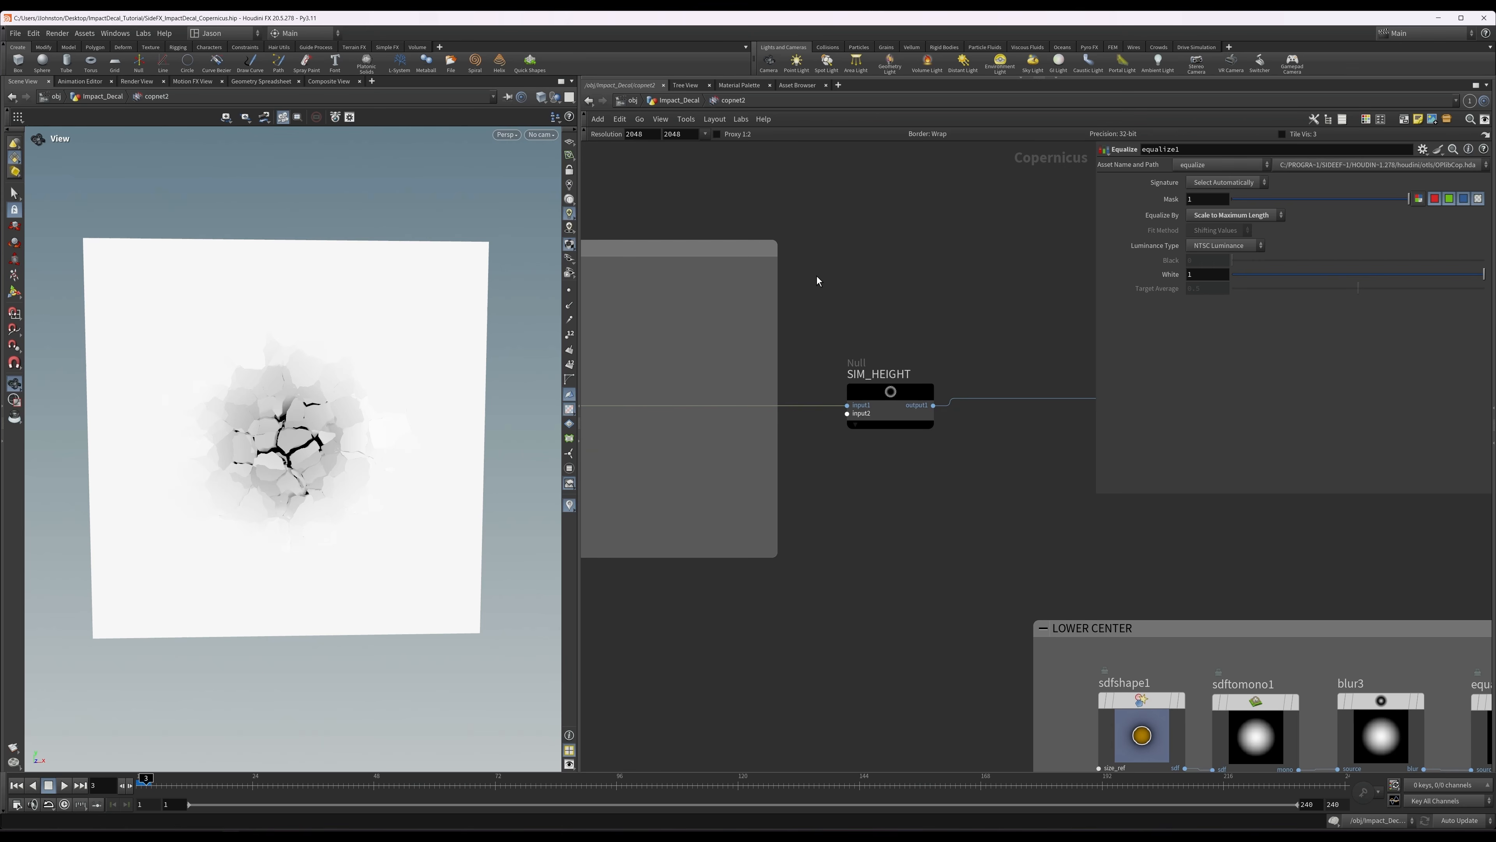
scroll(914, 297, "down", 5)
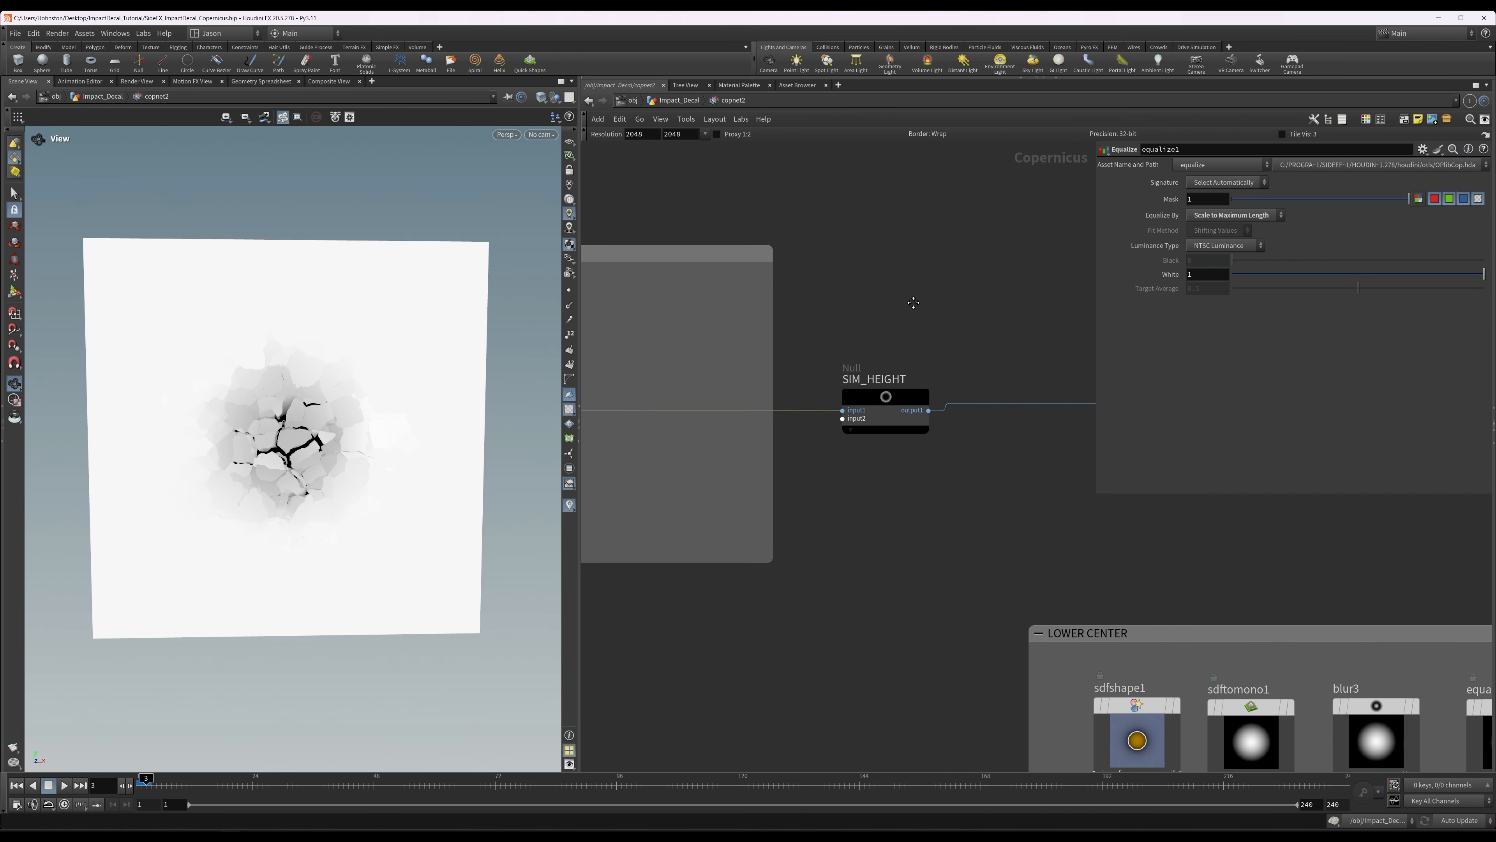
middle_click_drag(924, 503, 861, 474)
scroll(786, 440, "down", 1)
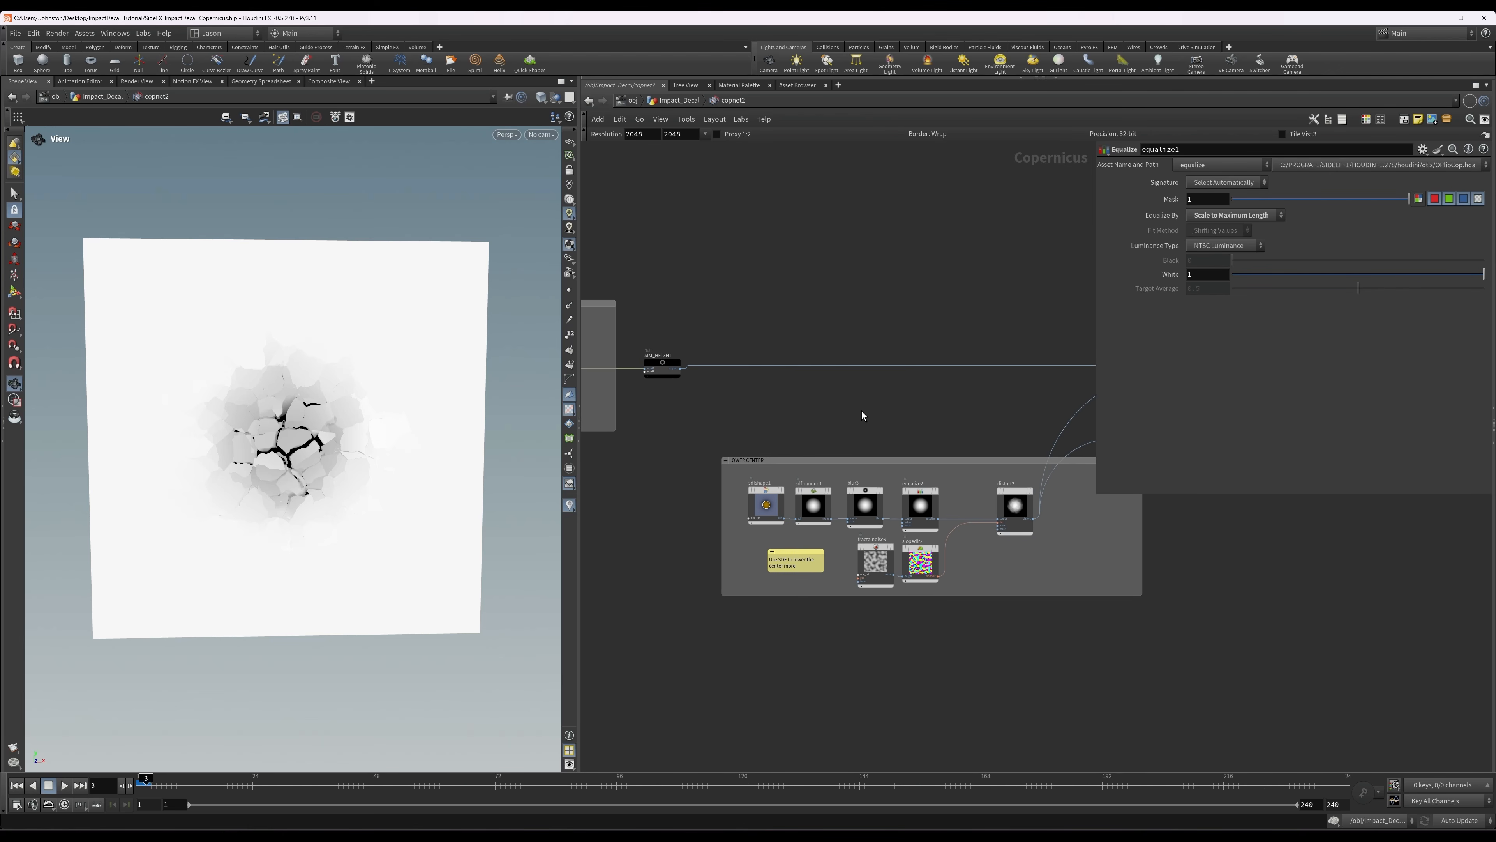
middle_click_drag(1084, 415, 727, 475)
scroll(843, 480, "down", 8)
middle_click_drag(1069, 531, 934, 515)
scroll(932, 514, "up", 8)
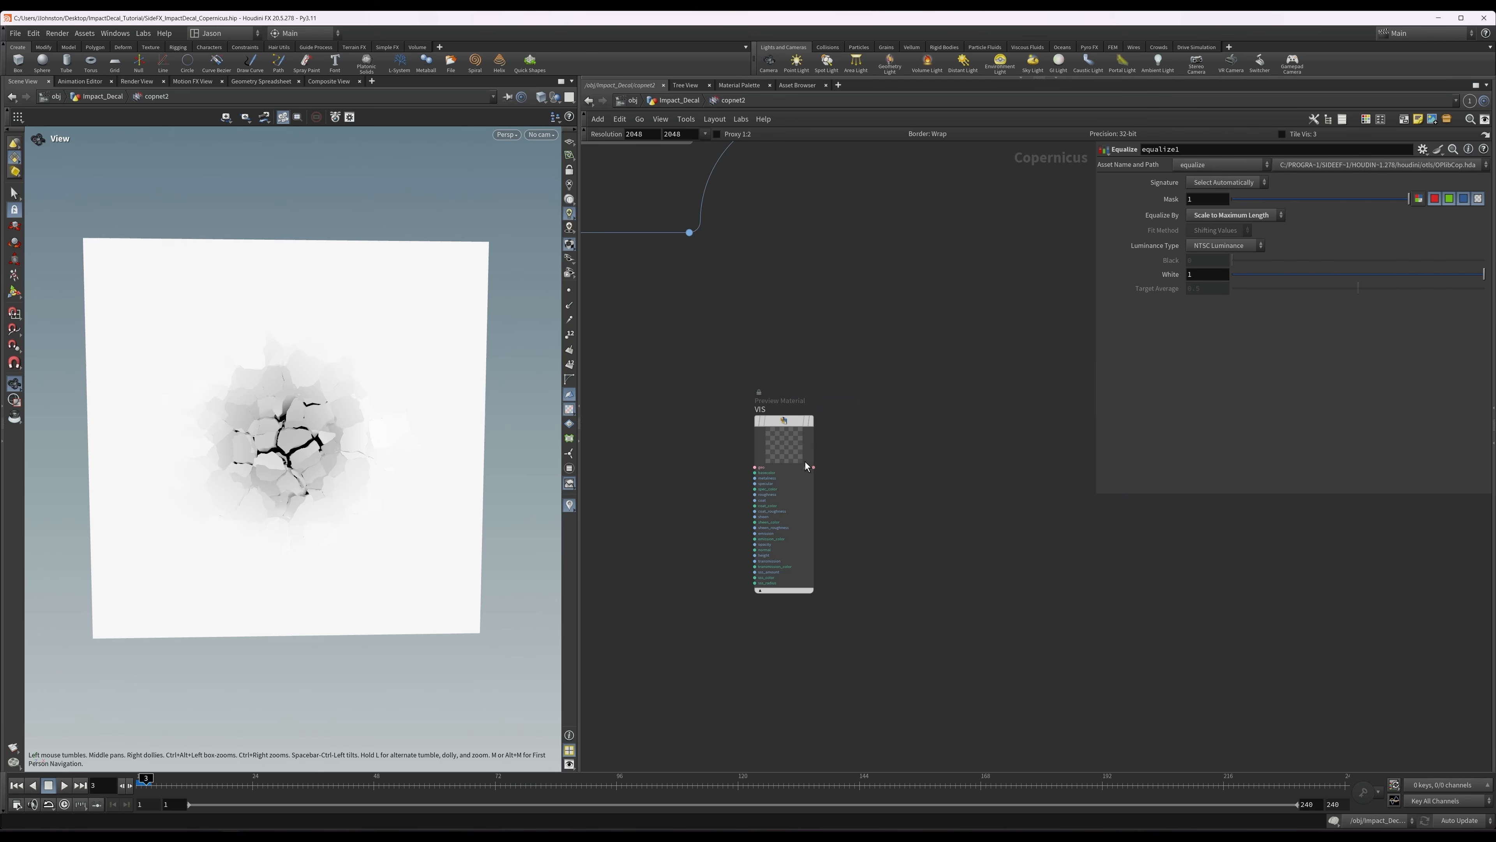
left_click_drag(788, 450, 716, 455)
middle_click_drag(713, 449, 1134, 533)
left_click_drag(1133, 536, 711, 524)
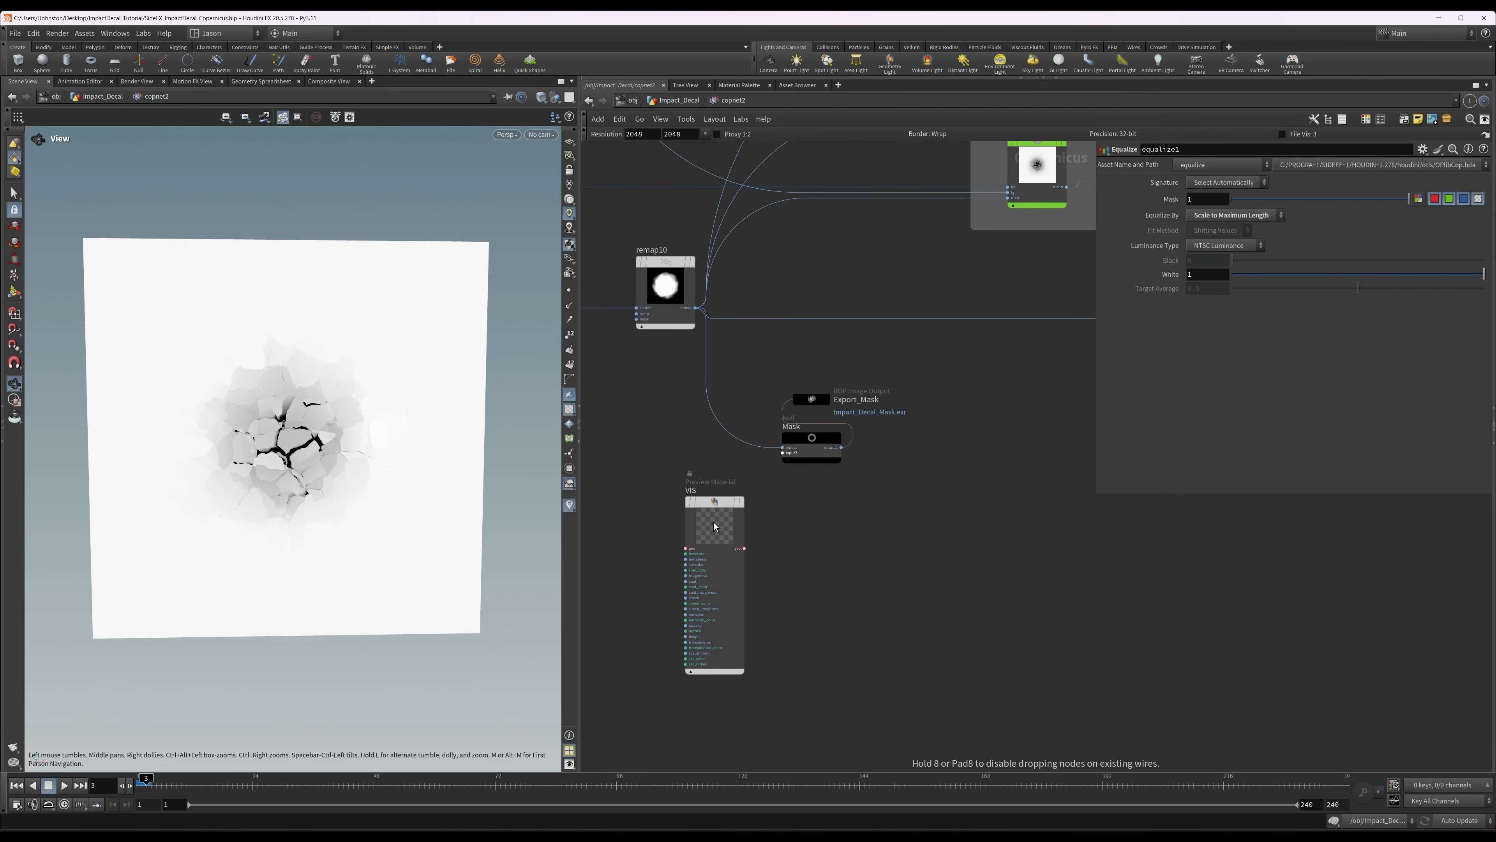
middle_click_drag(711, 524, 1170, 694)
left_click_drag(1187, 677, 893, 644)
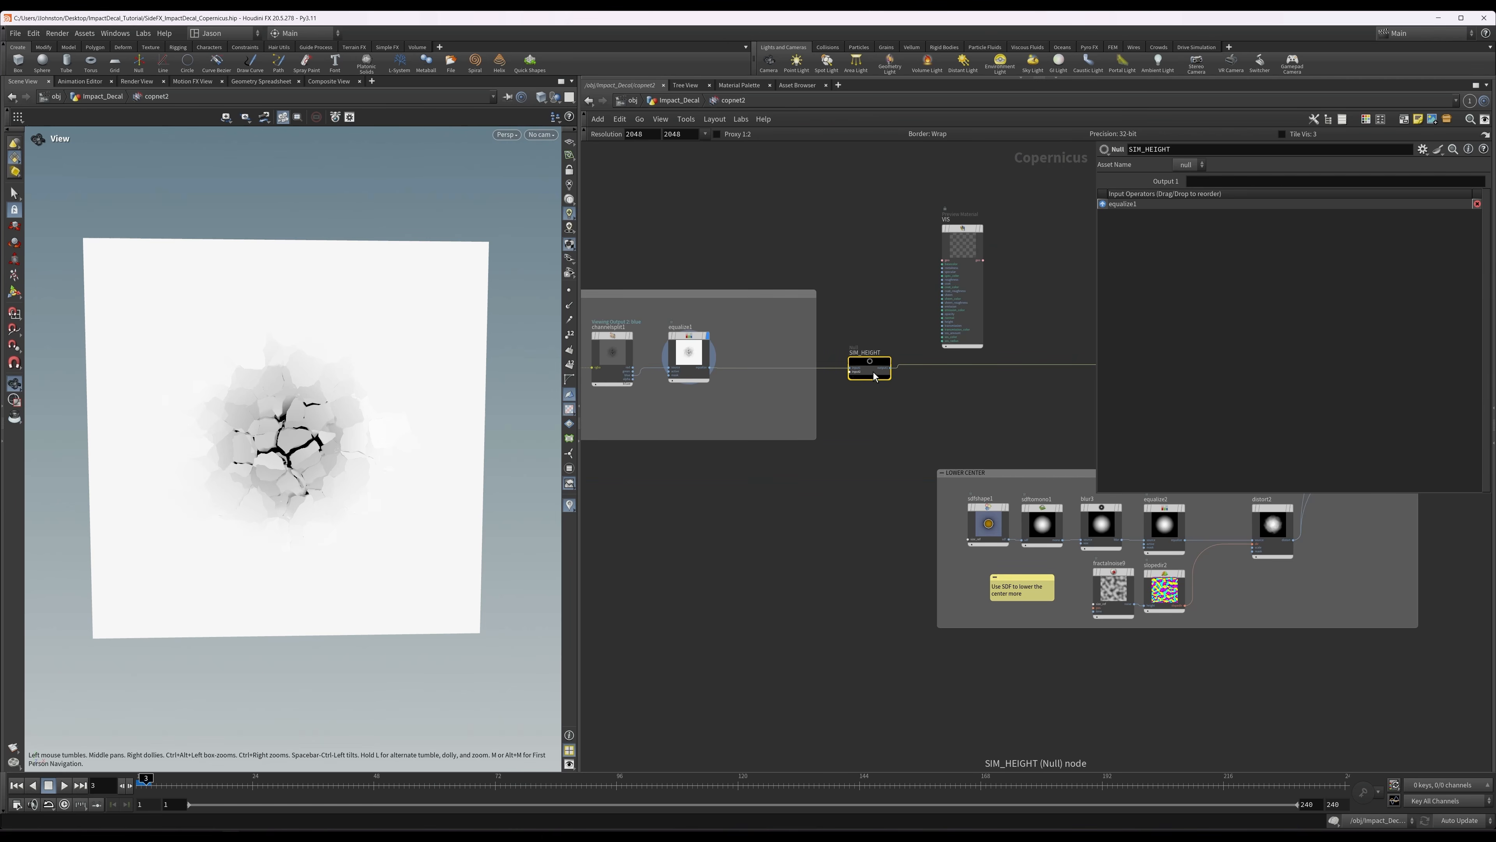
Display SIM_HEIGHT, review the Normals and Displace settings of VIS, and connect the SIM_HEIGHT output to the height input of VIS.
mouse_move(873, 364)
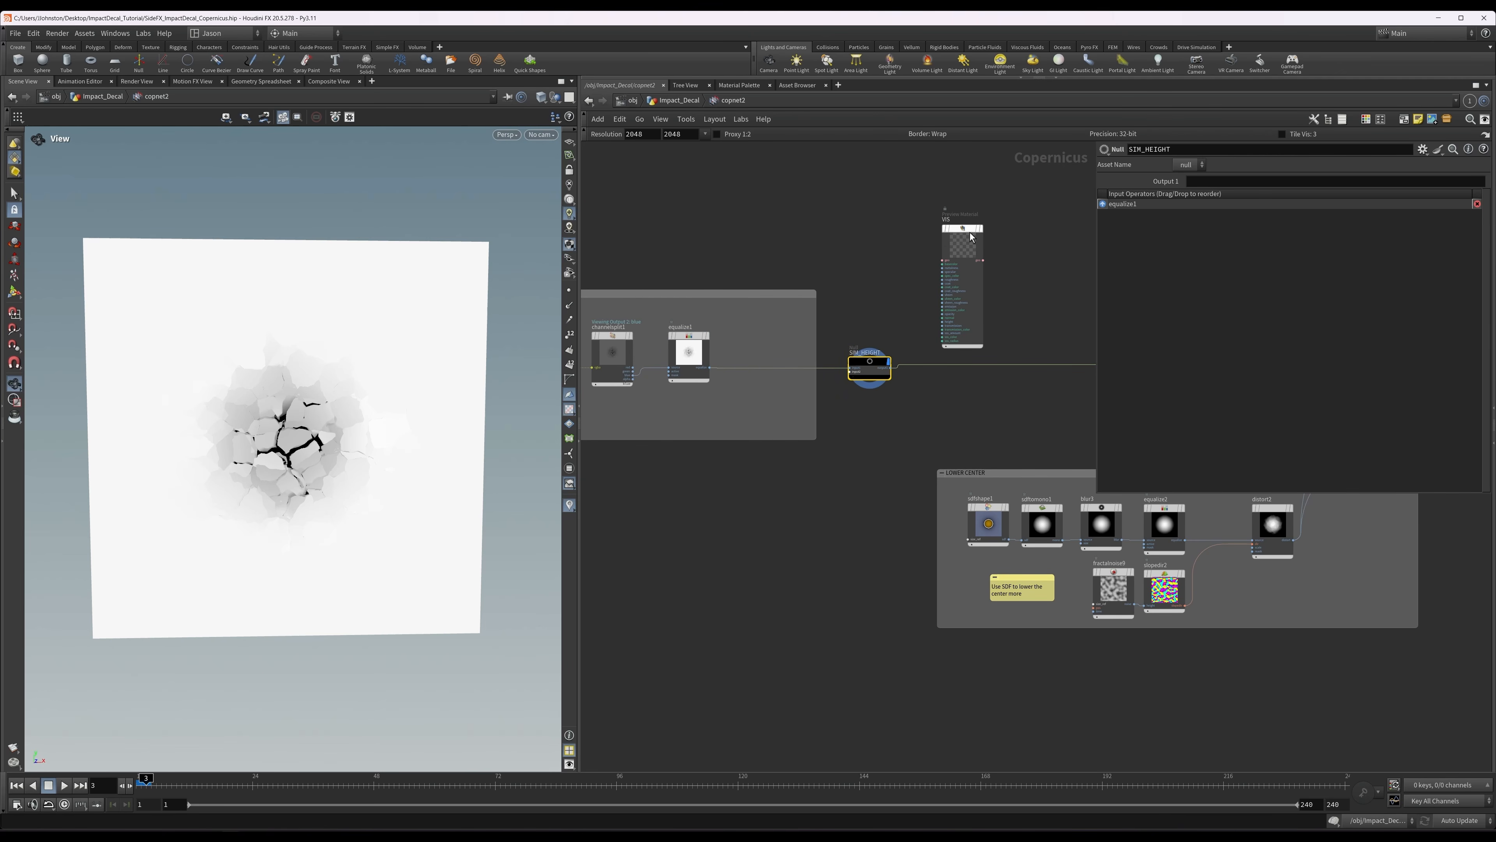
left_click(962, 242)
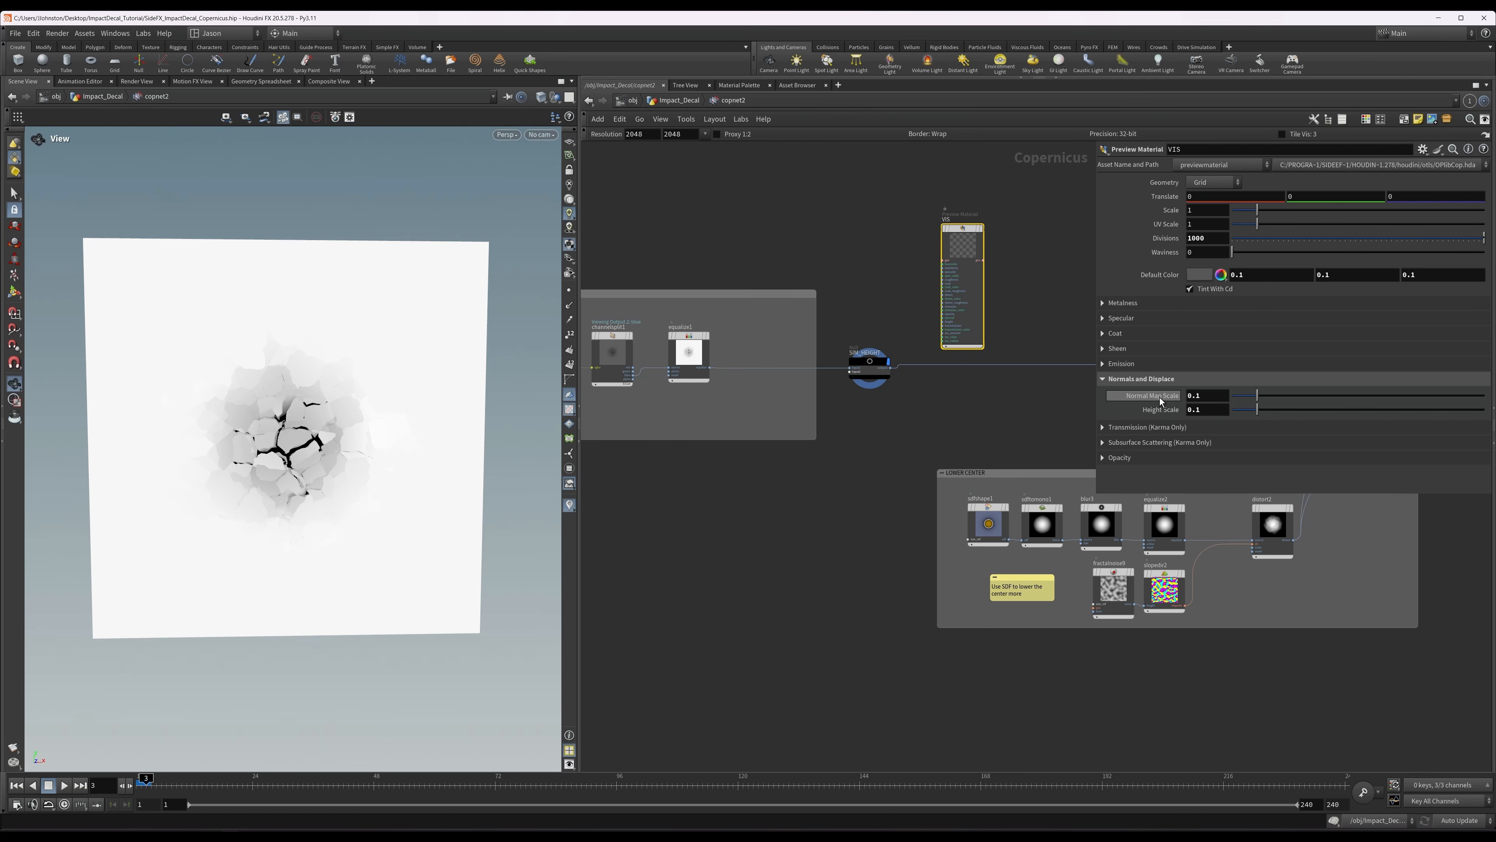
scroll(915, 325, "up", 2)
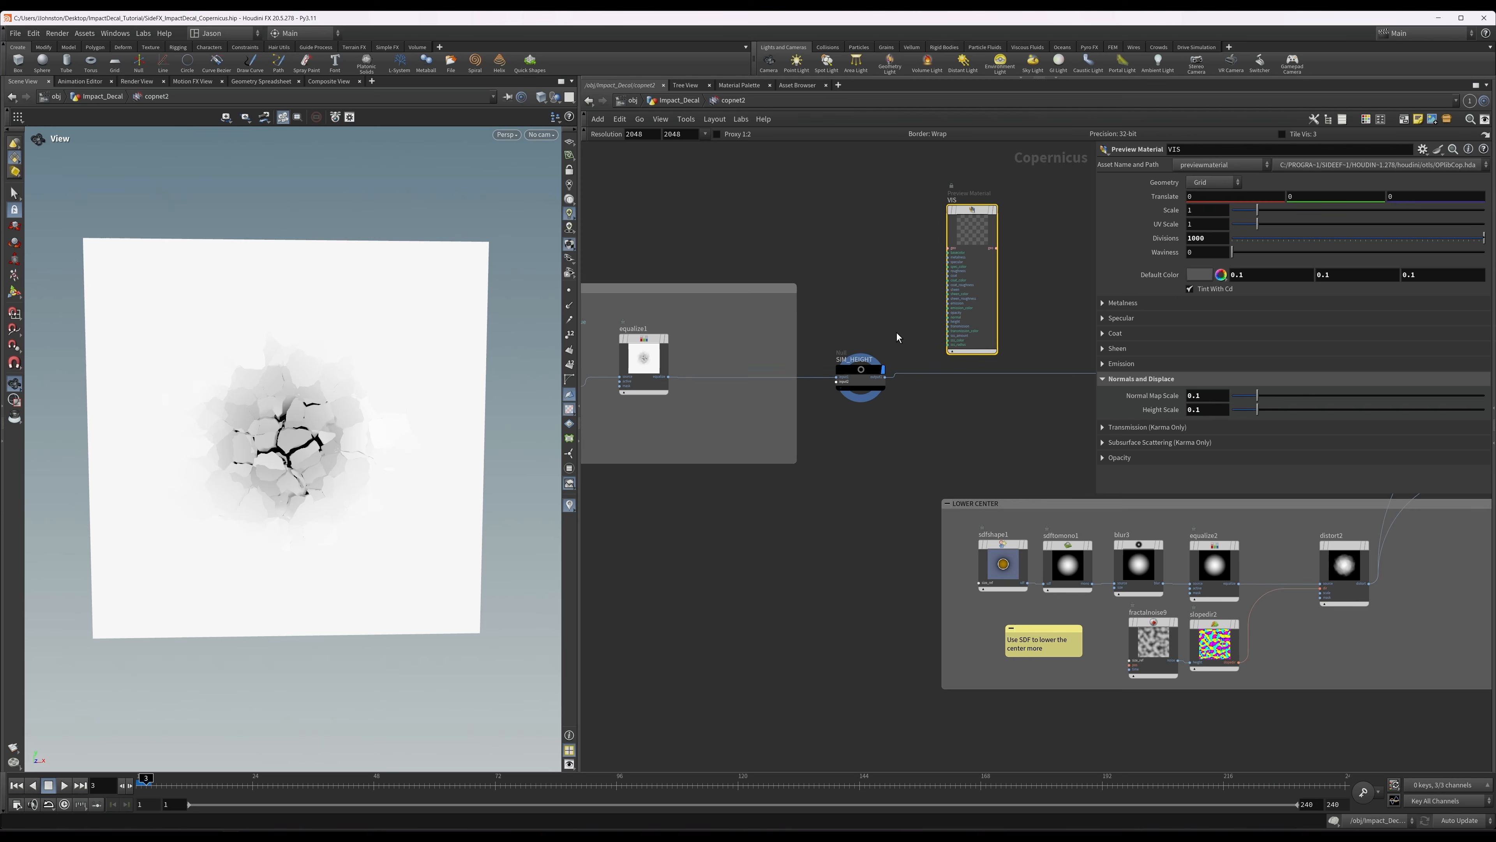
left_click(886, 379)
scroll(935, 319, "up", 5)
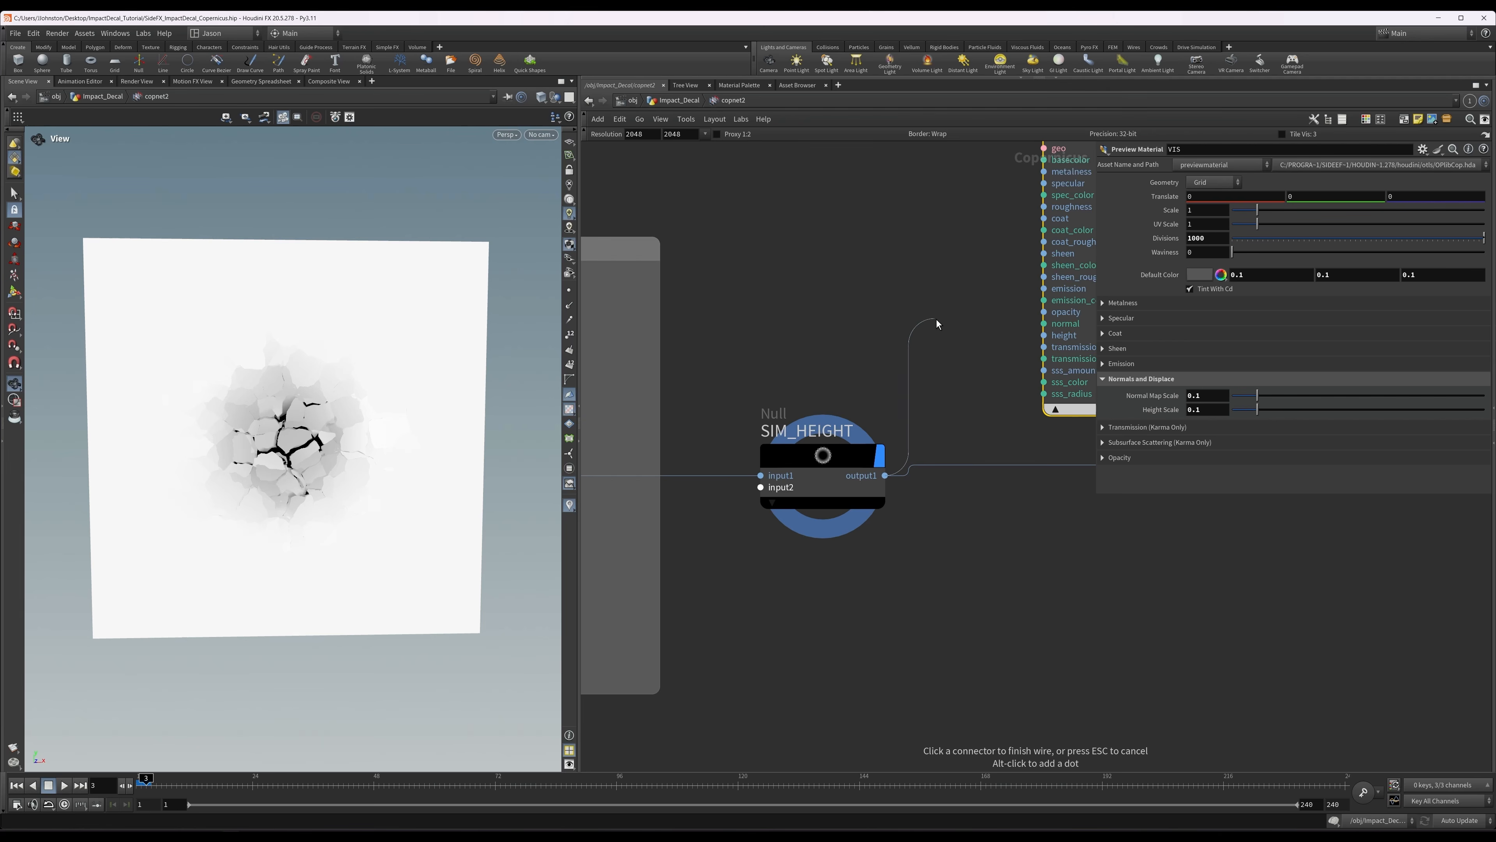
left_click(899, 363)
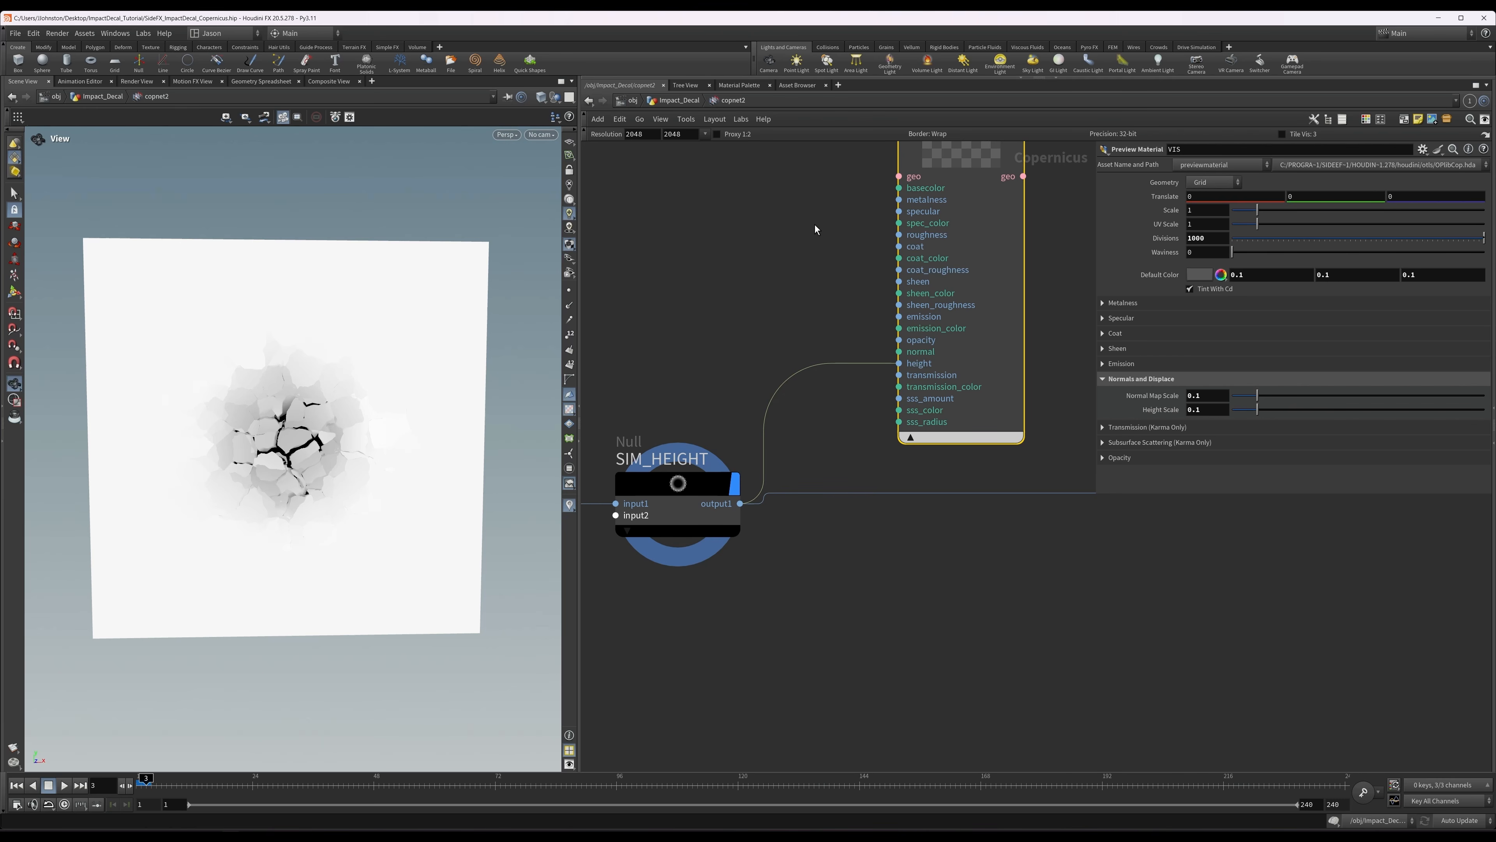
Display the VIS preview material and inspect the displaced cracks on the slab.
key("r")
middle_click_drag(815, 224, 818, 309)
left_click_drag(440, 425, 553, 395)
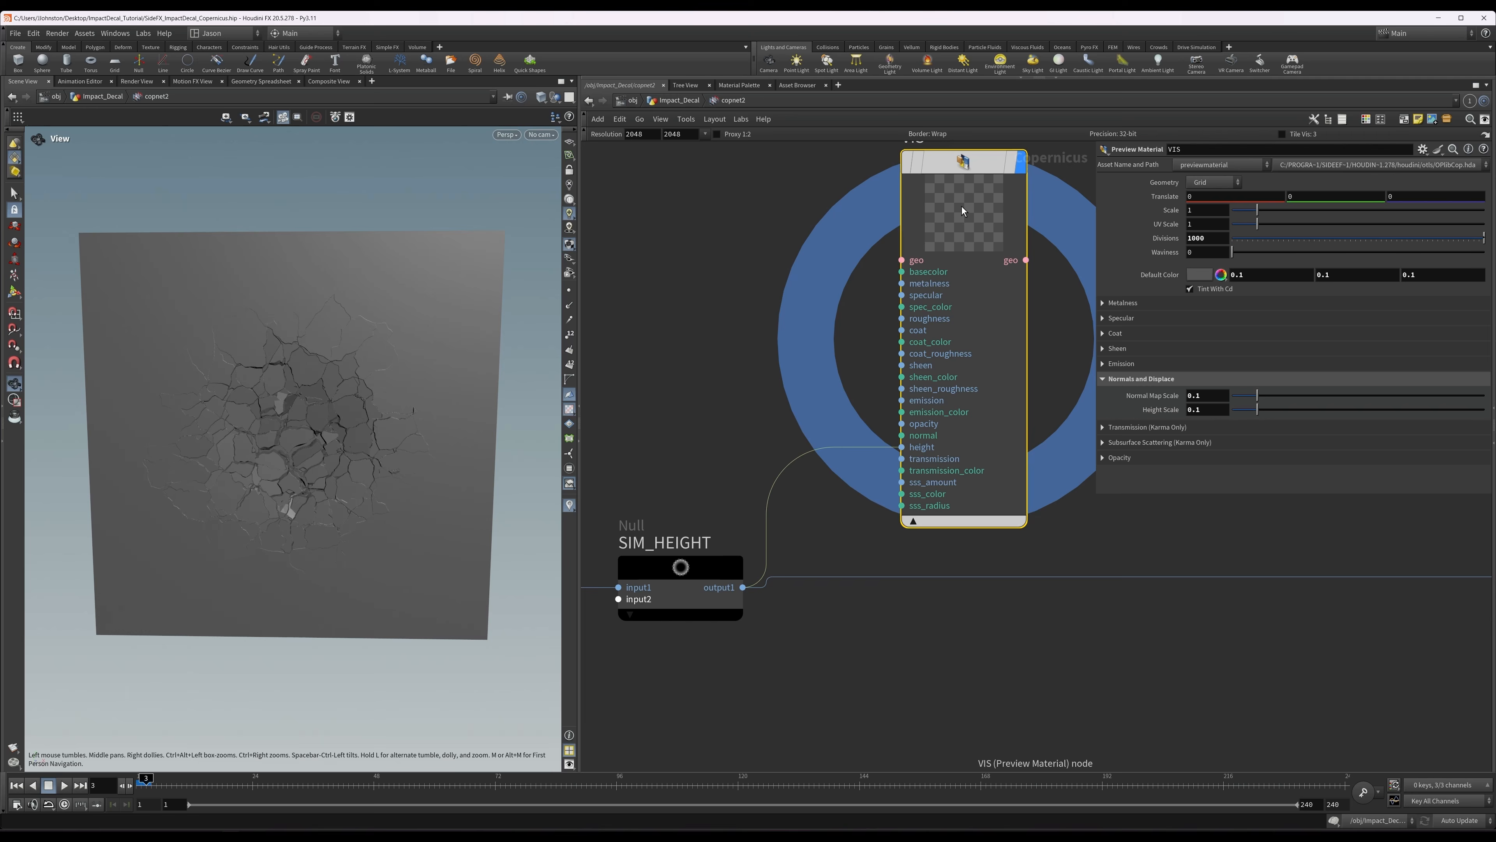
middle_click(943, 242)
middle_click_drag(691, 219, 676, 274)
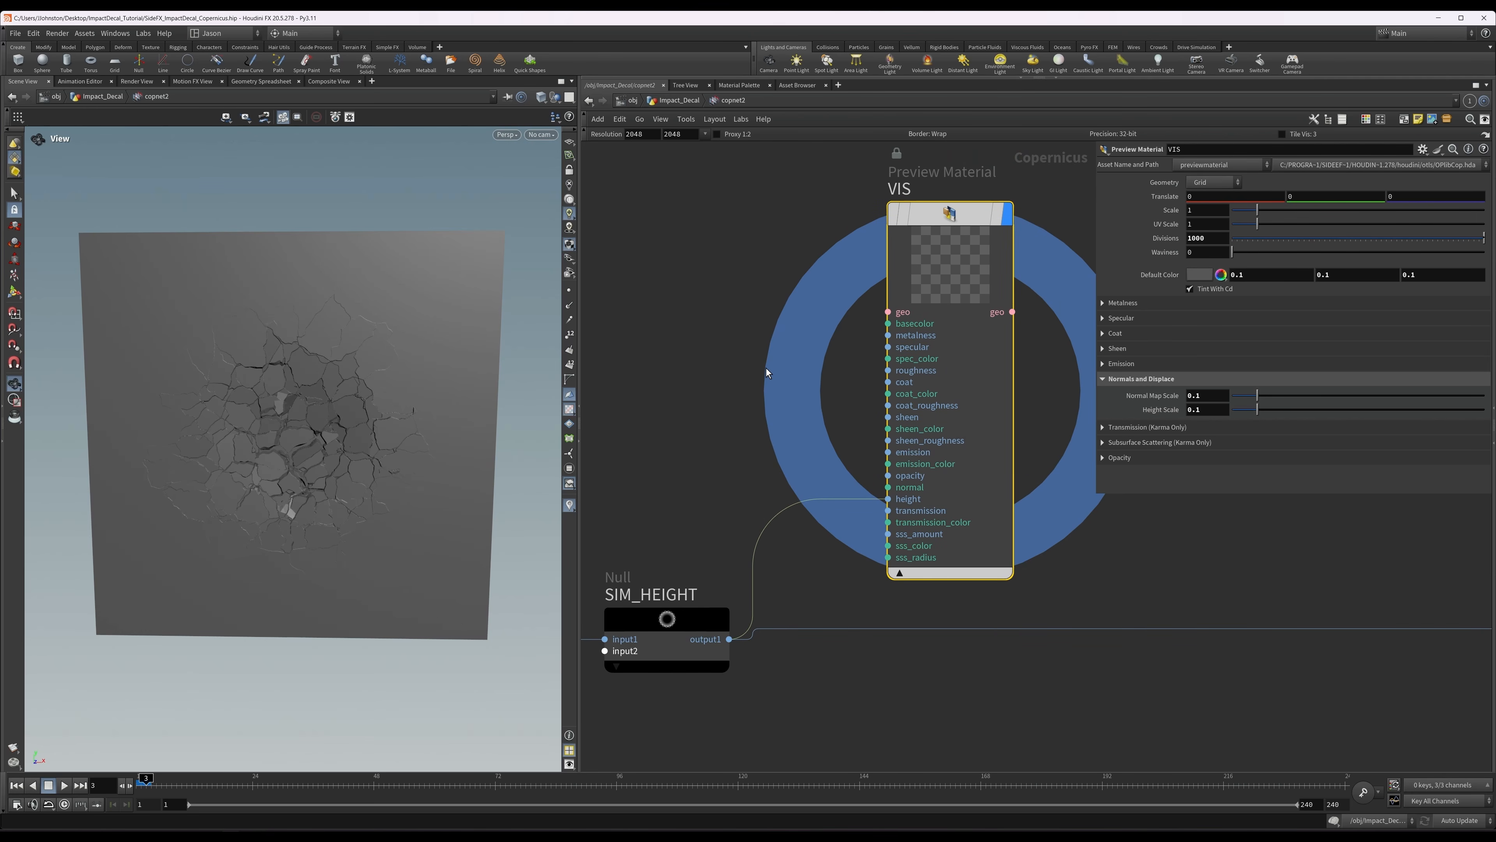
scroll(757, 427, "down", 5)
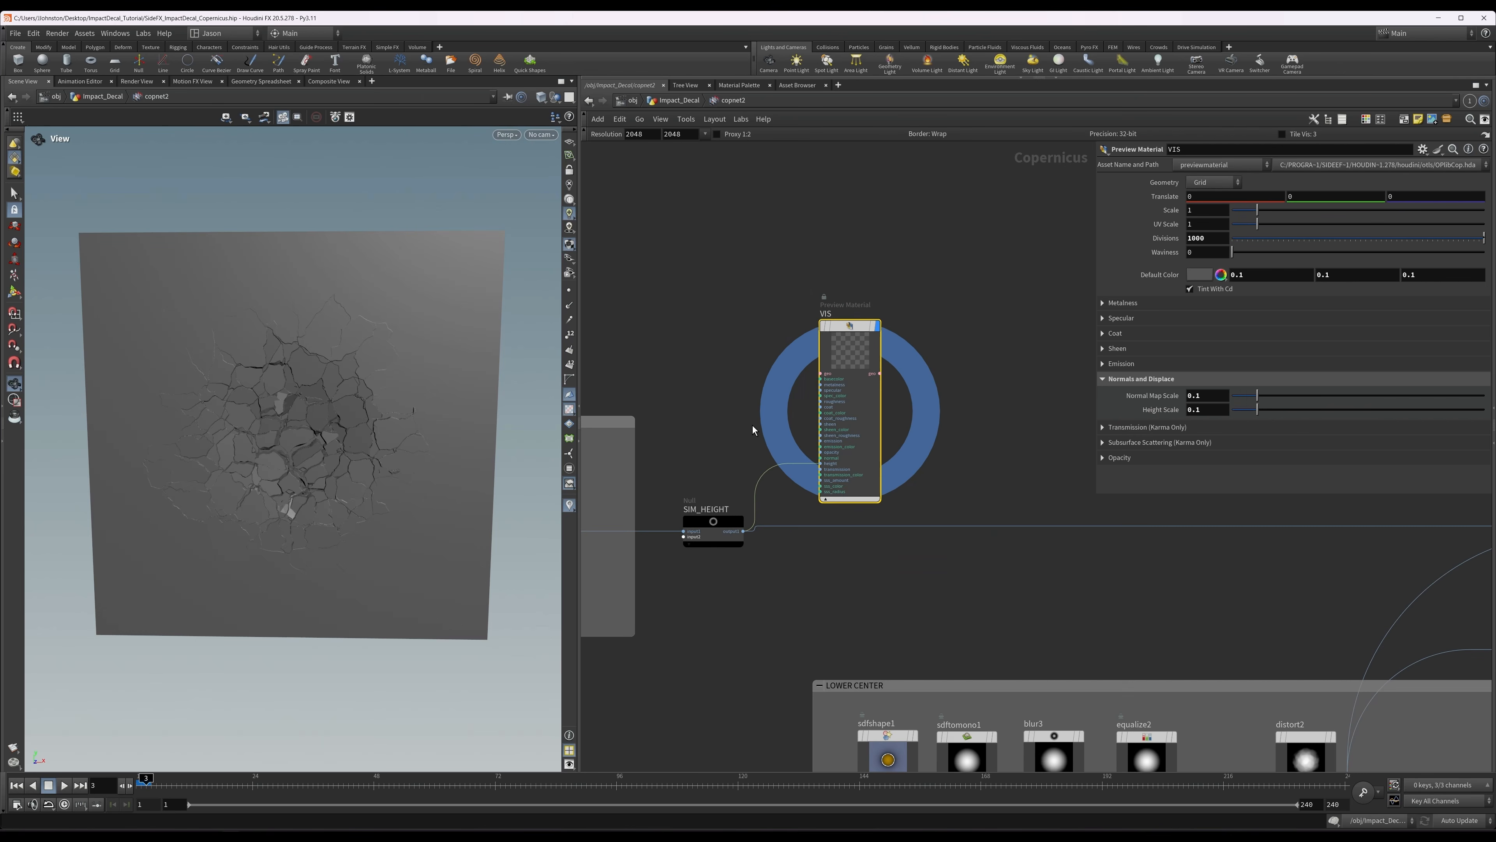
Display the sdfshape1 node in the LOWER CENTER group and examine its circle shape settings.
left_click_drag(389, 475, 394, 386)
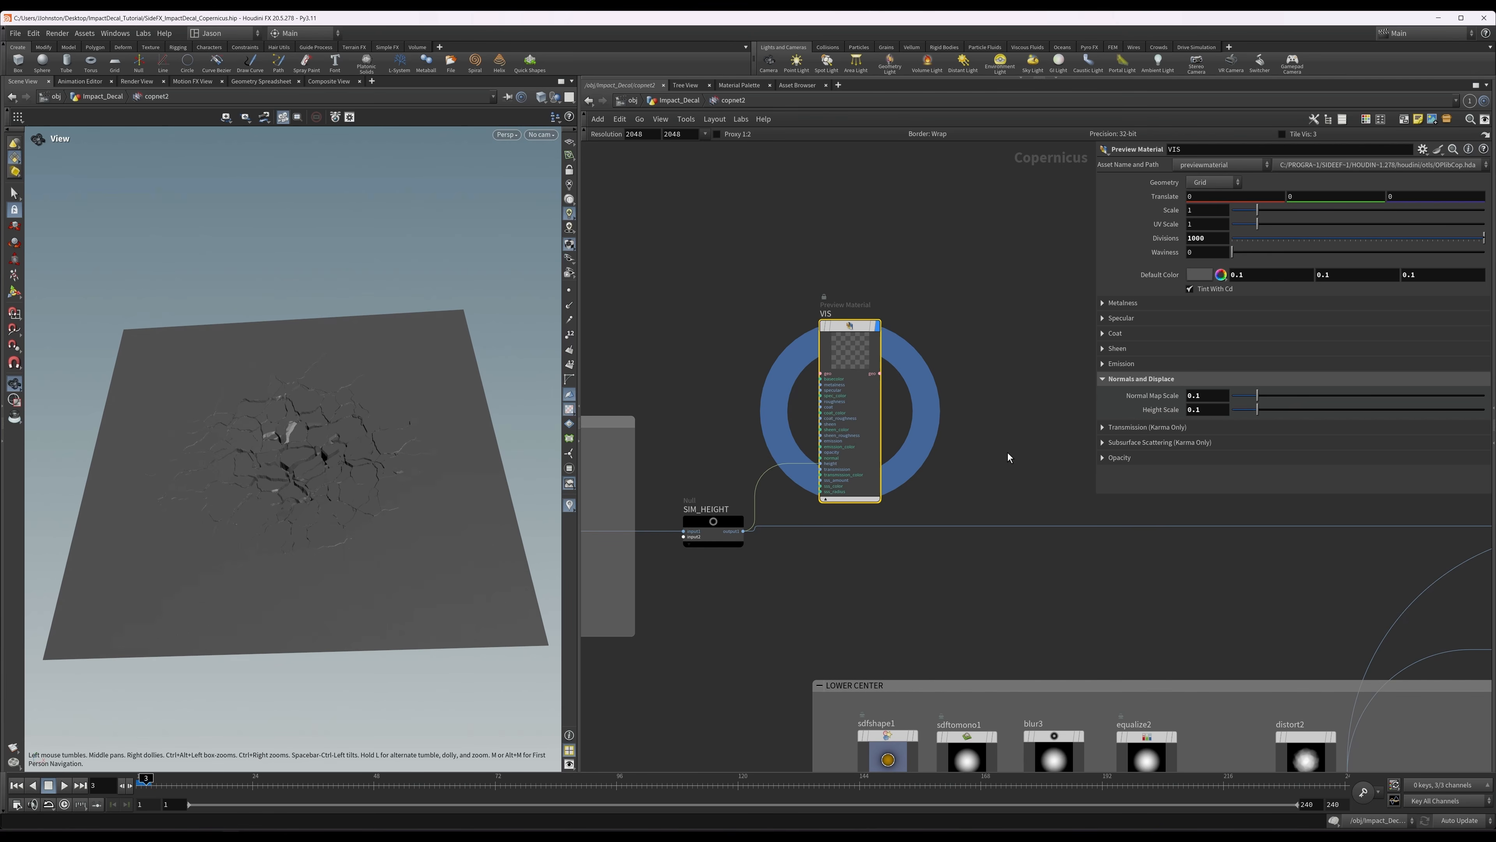
scroll(1008, 453, "down", 1)
middle_click_drag(1021, 463, 738, 263)
left_click_drag(618, 171, 1013, 163)
middle_click_drag(623, 404, 710, 363)
scroll(708, 489, "up", 5)
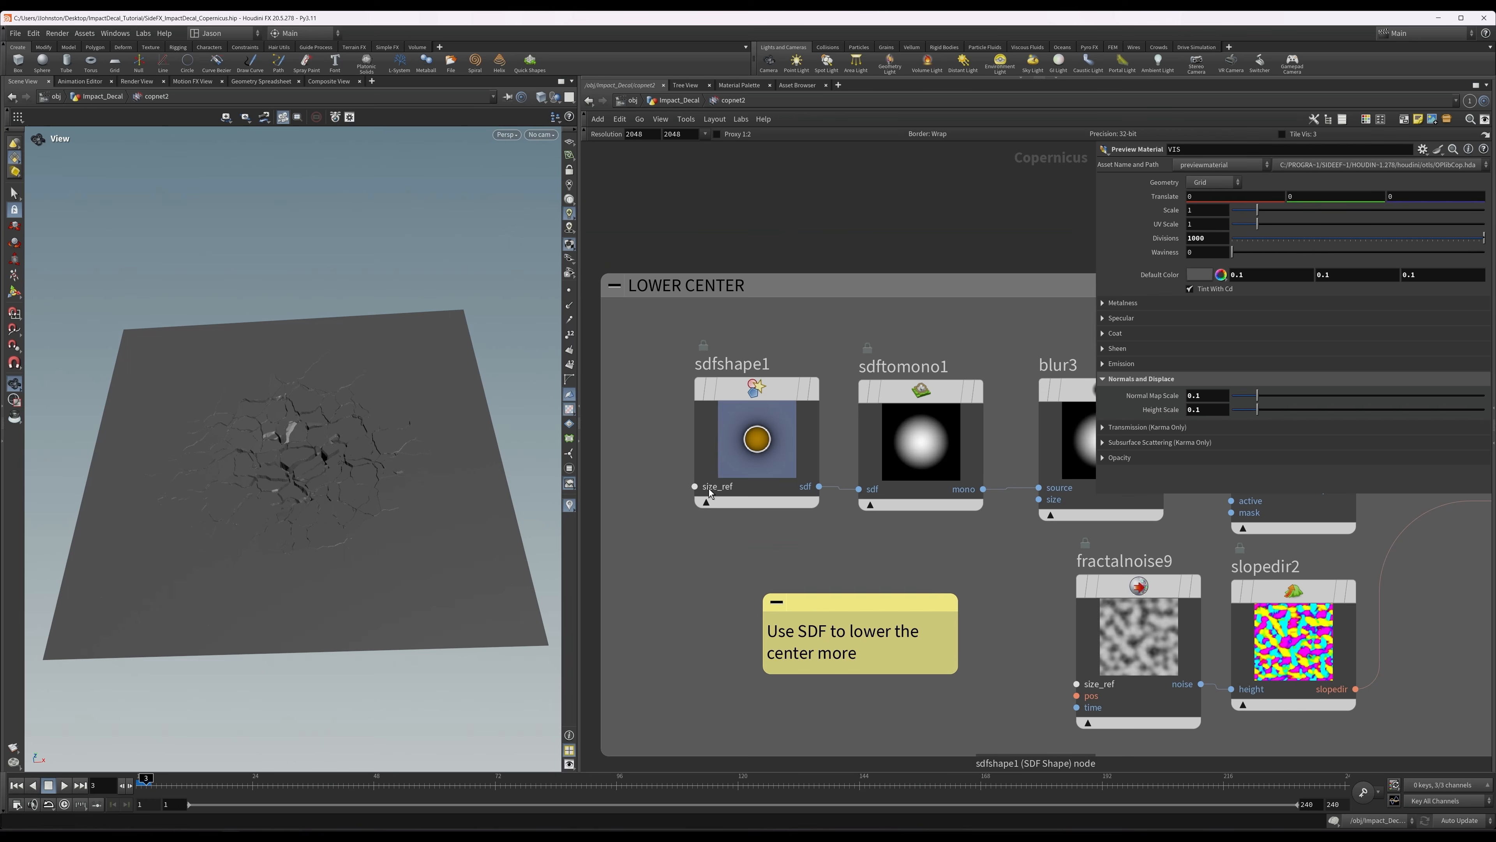
left_click(742, 448)
left_click(813, 387)
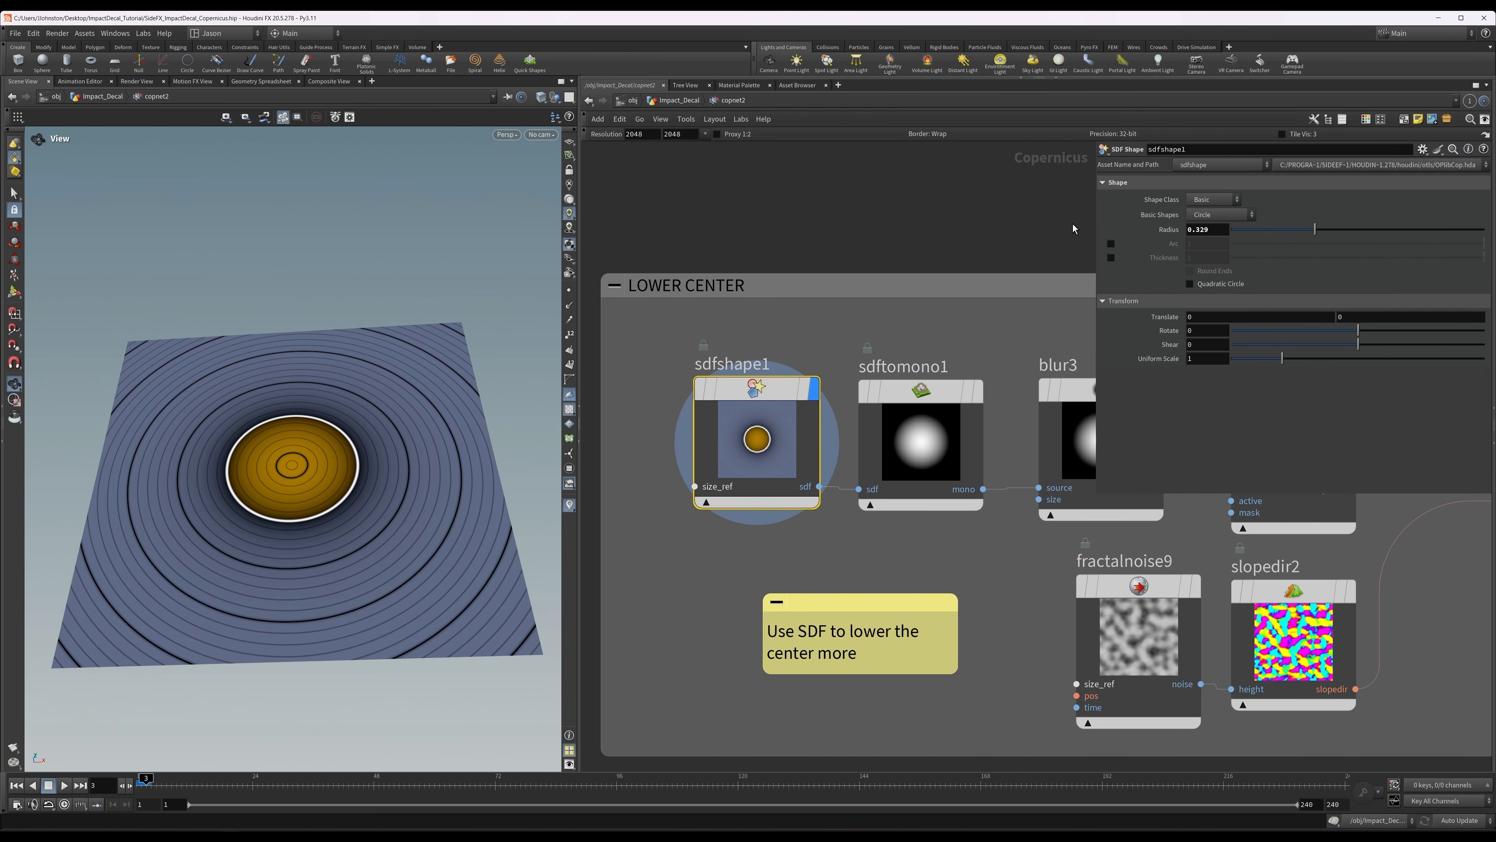
Display sdftomono1 and blur3 in turn to review the mono conversion of the circle and its blur settings.
middle_click_drag(1051, 240, 920, 235)
left_click(820, 424)
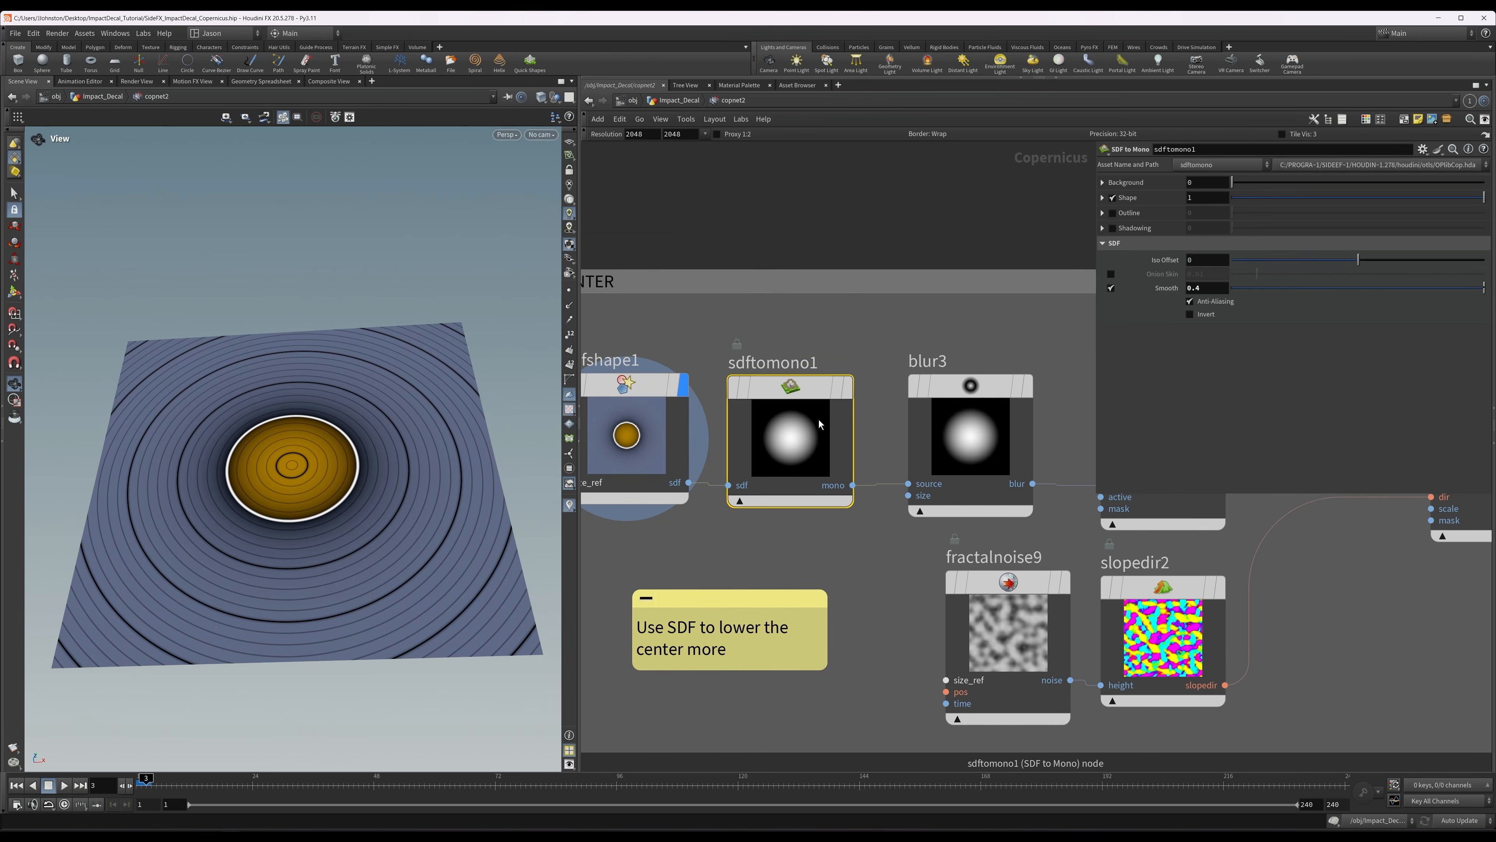
key("r")
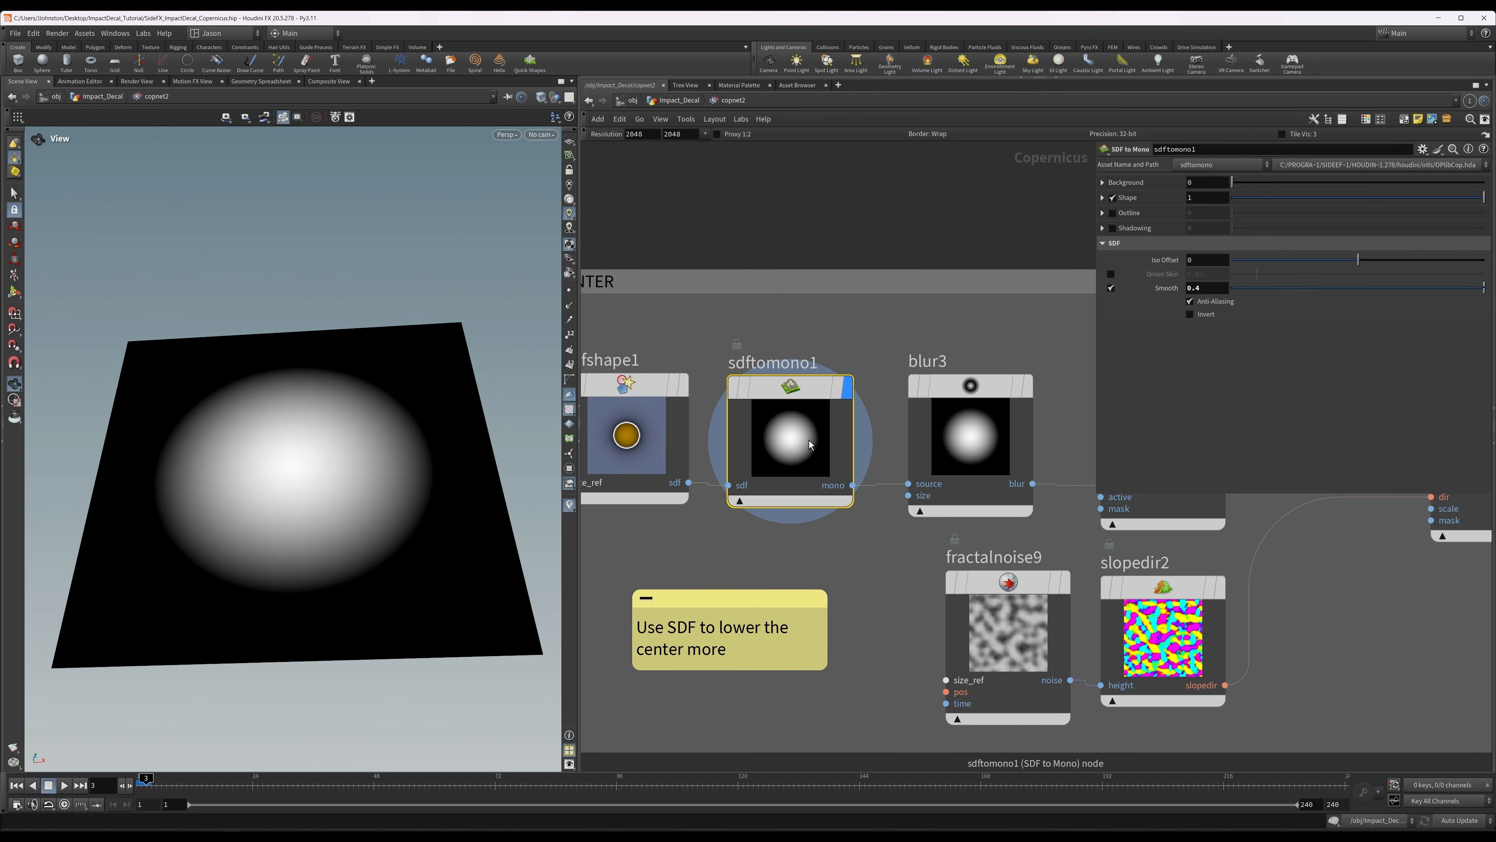
left_click(973, 424)
key("r")
middle_click_drag(1009, 351, 859, 339)
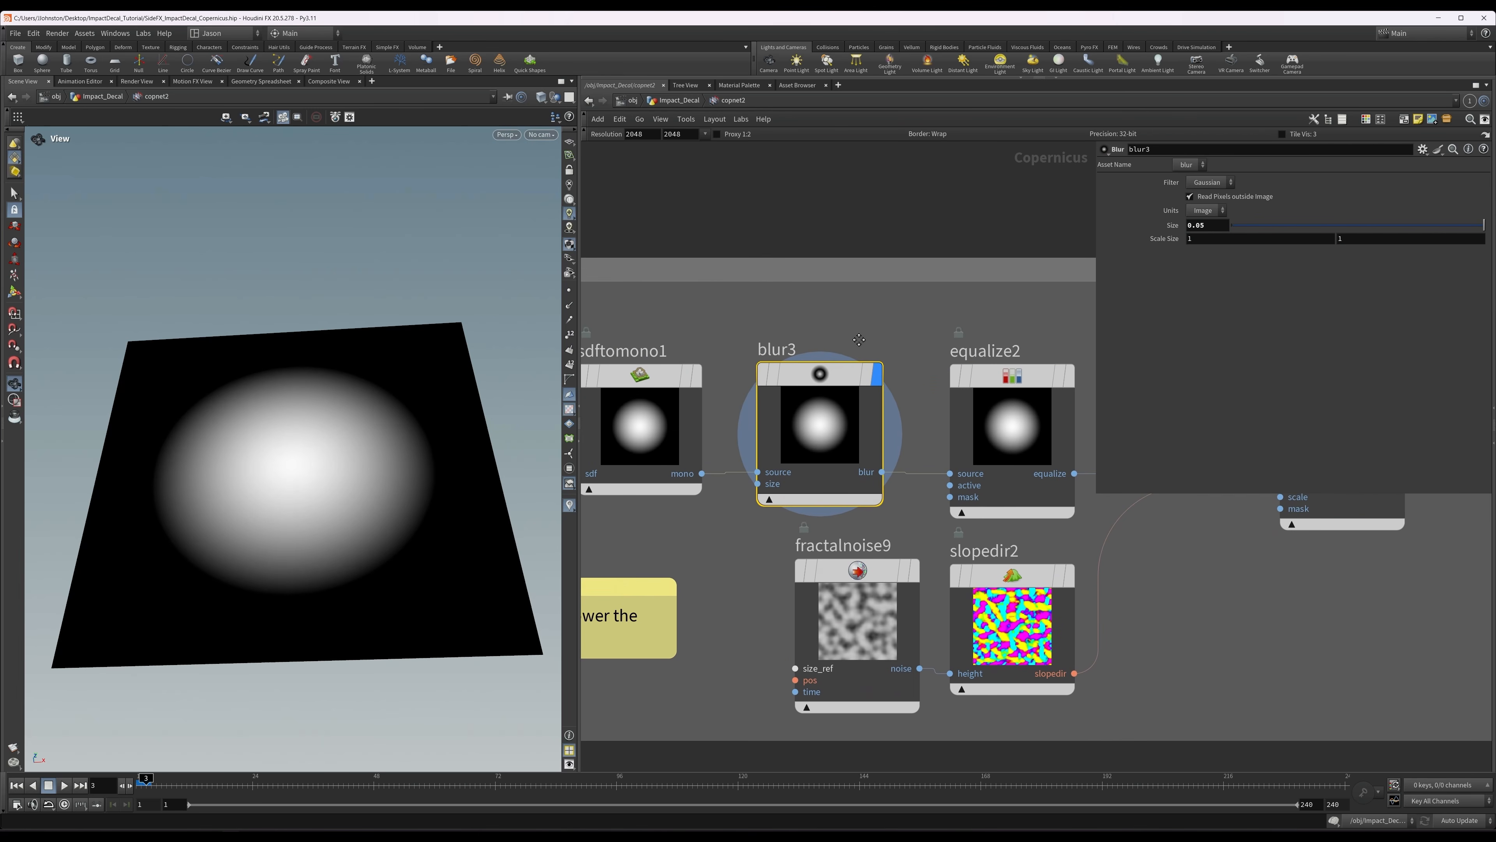
Display equalize2 and inspect the equalized circle gradient and its black and white levels.
left_click(992, 449)
key("r")
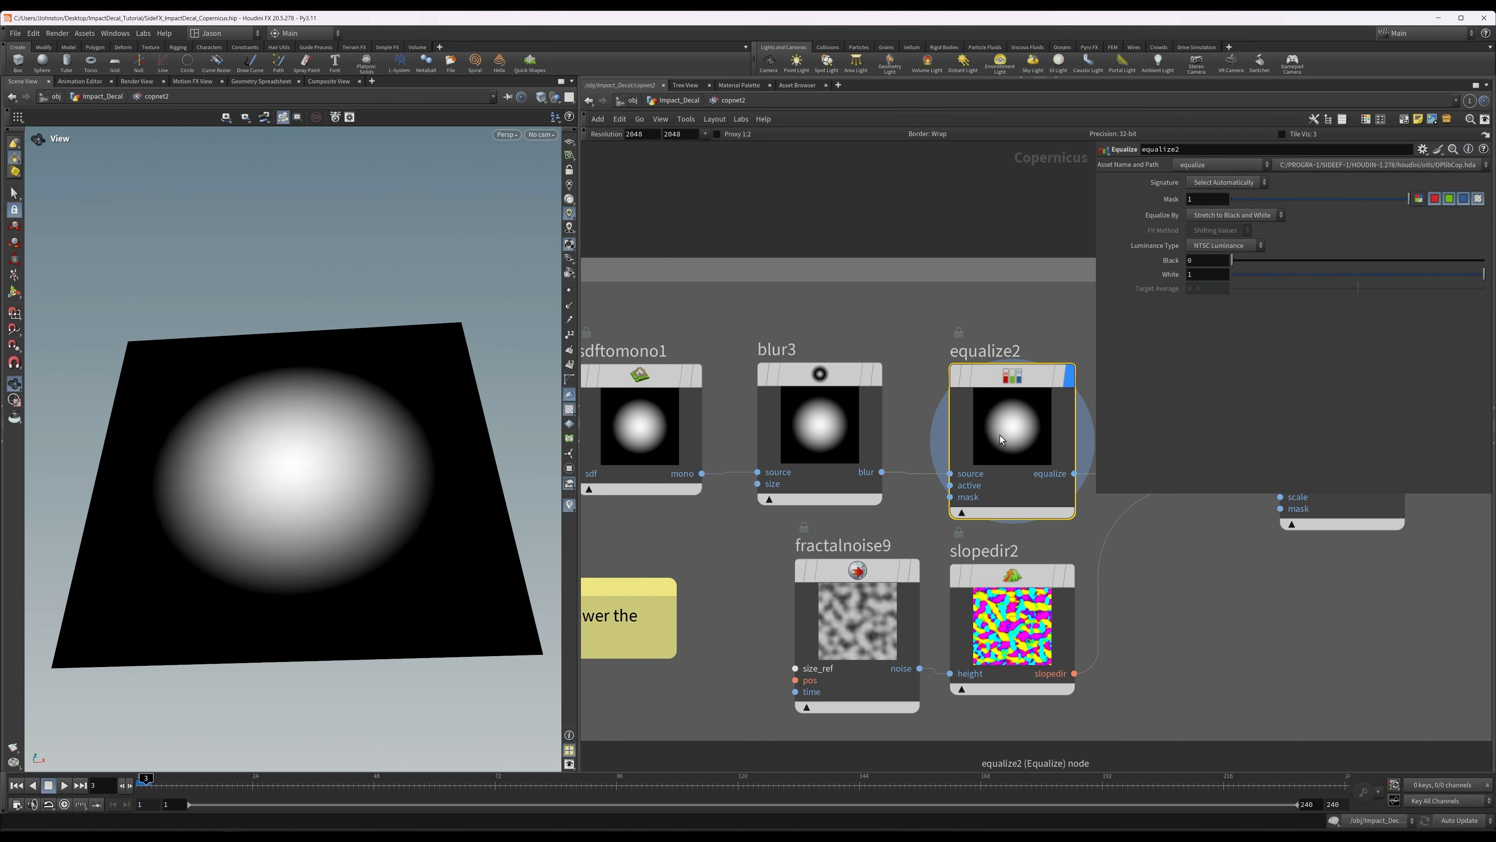
middle_click_drag(908, 362, 737, 280)
scroll(802, 317, "down", 1)
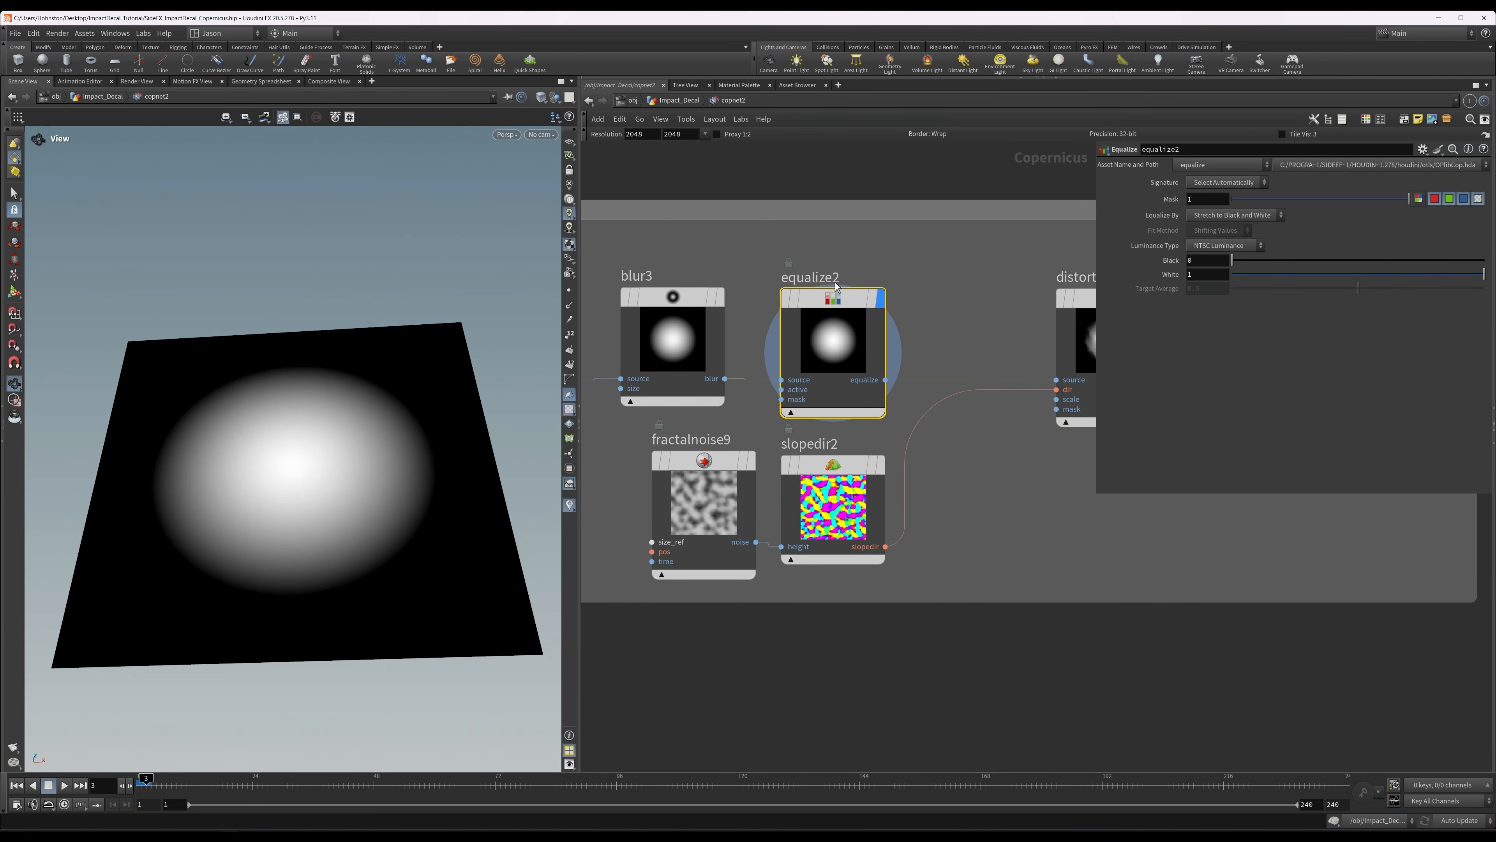
left_click_drag(478, 425, 446, 484)
Display distort2 and inspect the distorted circle mask and its scale and step settings.
middle_click_drag(1051, 342, 980, 298)
left_click(1004, 301)
key("r")
left_click(1019, 294)
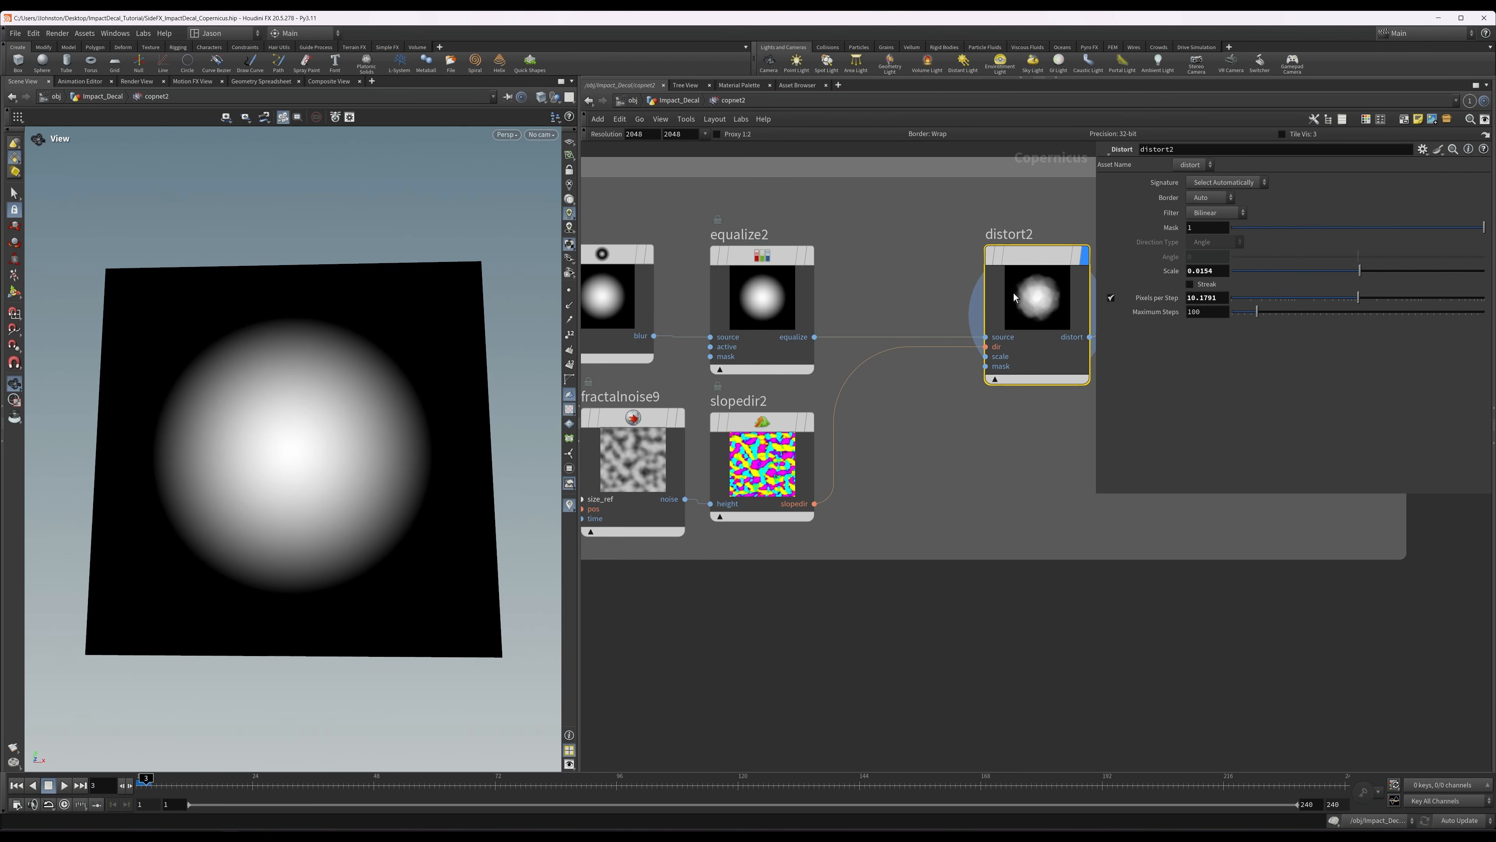
middle_click_drag(895, 367, 931, 330)
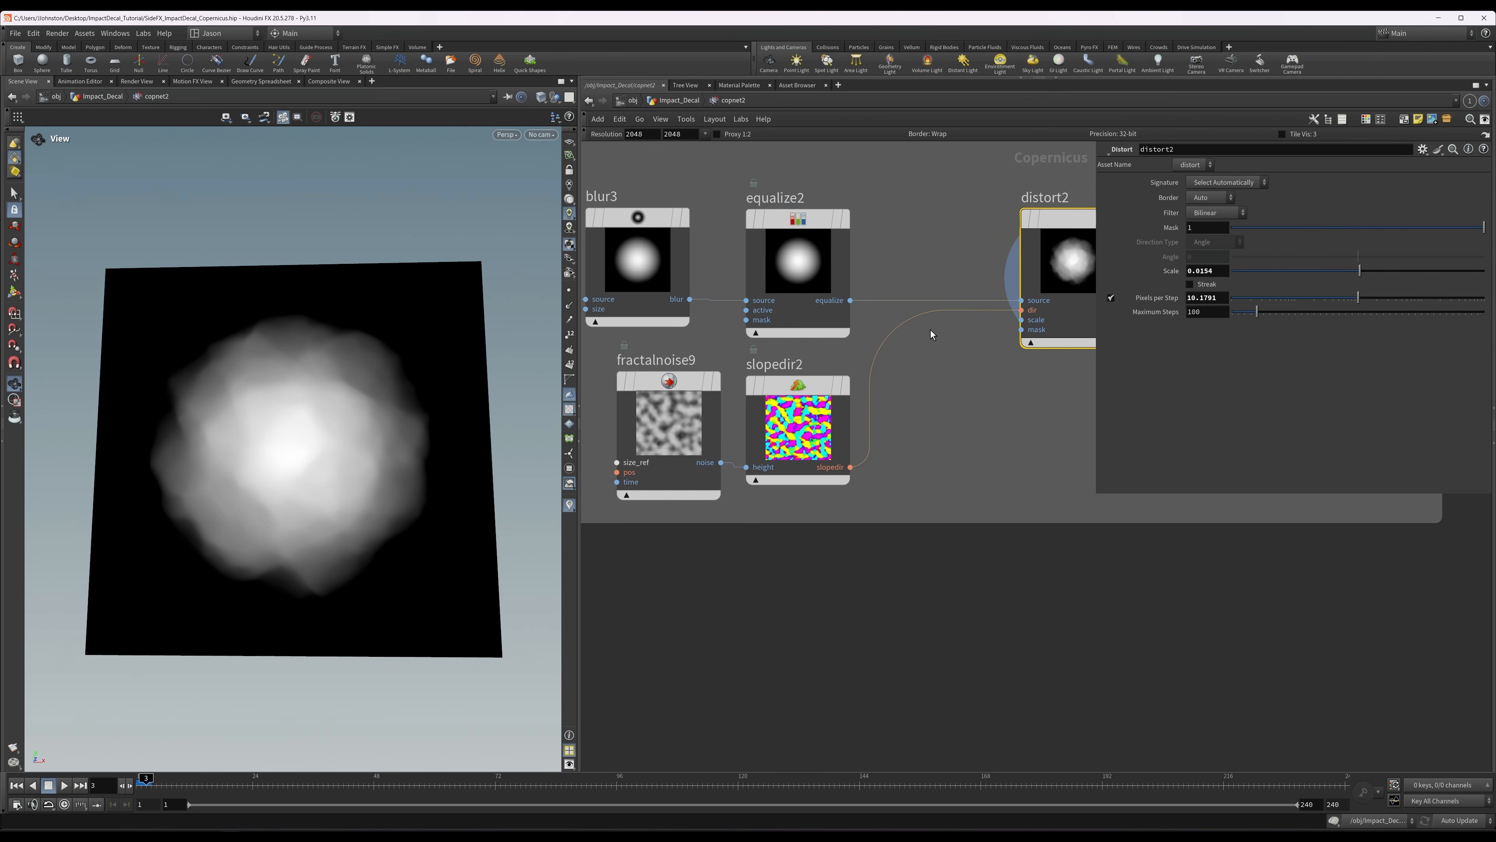
Display fractalnoise9 and slopedir2 to review the distortion direction source, and return the display to distort2.
left_click(659, 411)
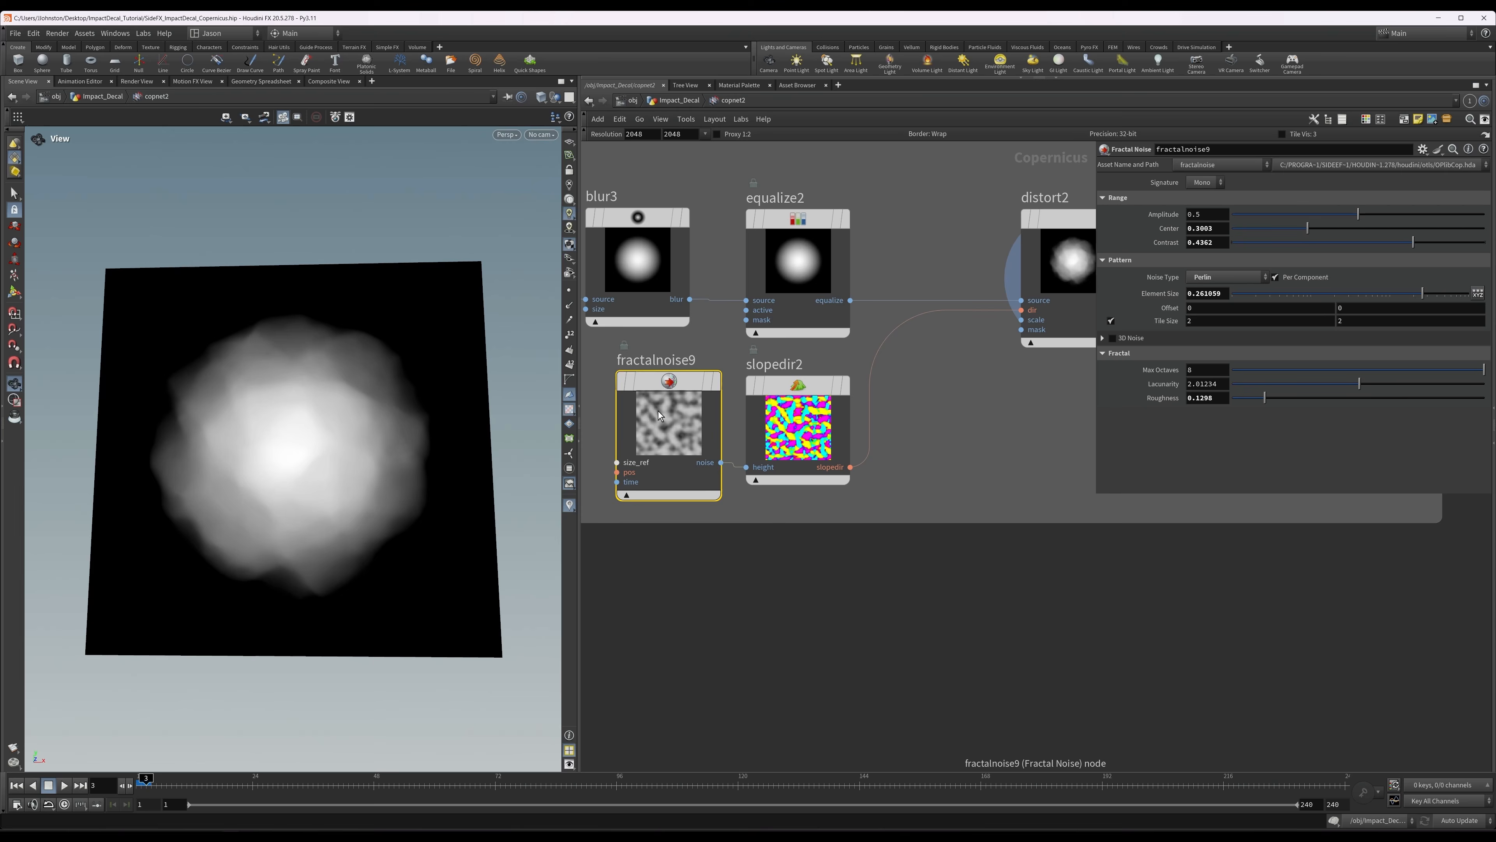
key("r")
left_click(785, 441)
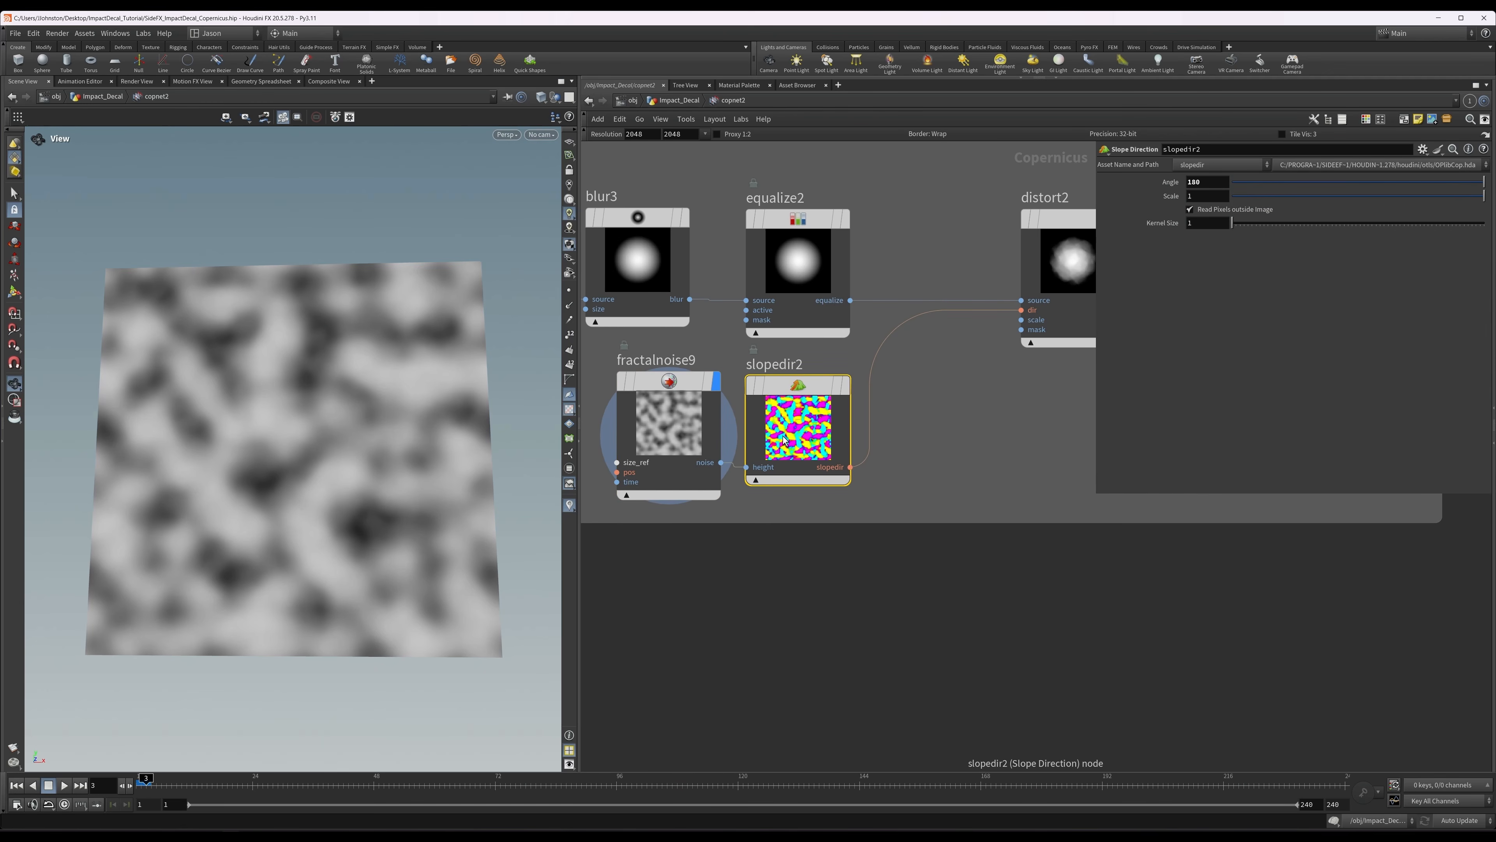
key("r")
middle_click_drag(933, 415, 806, 481)
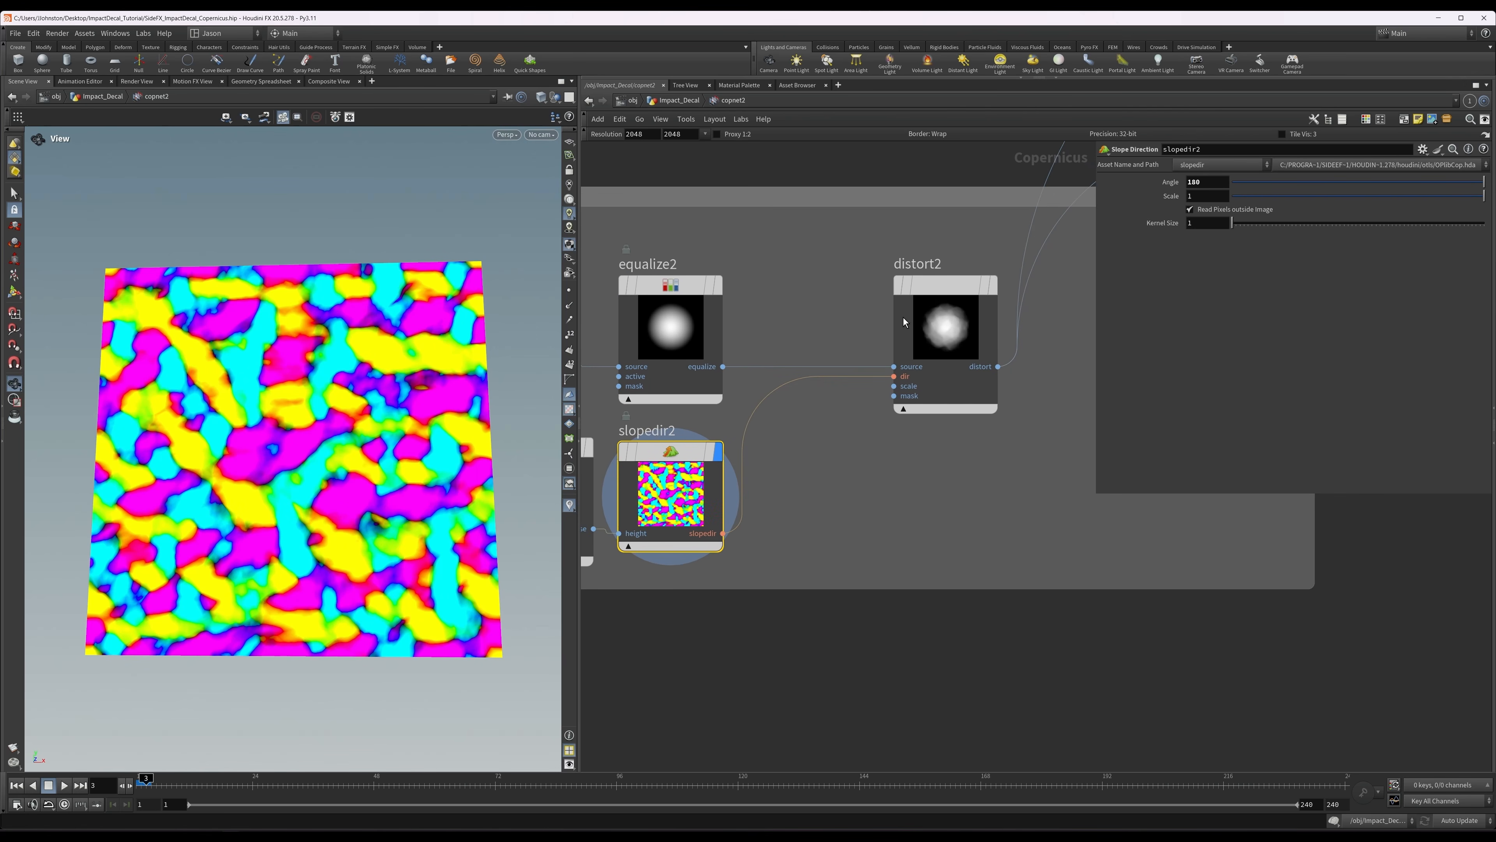
left_click(937, 306)
key("r")
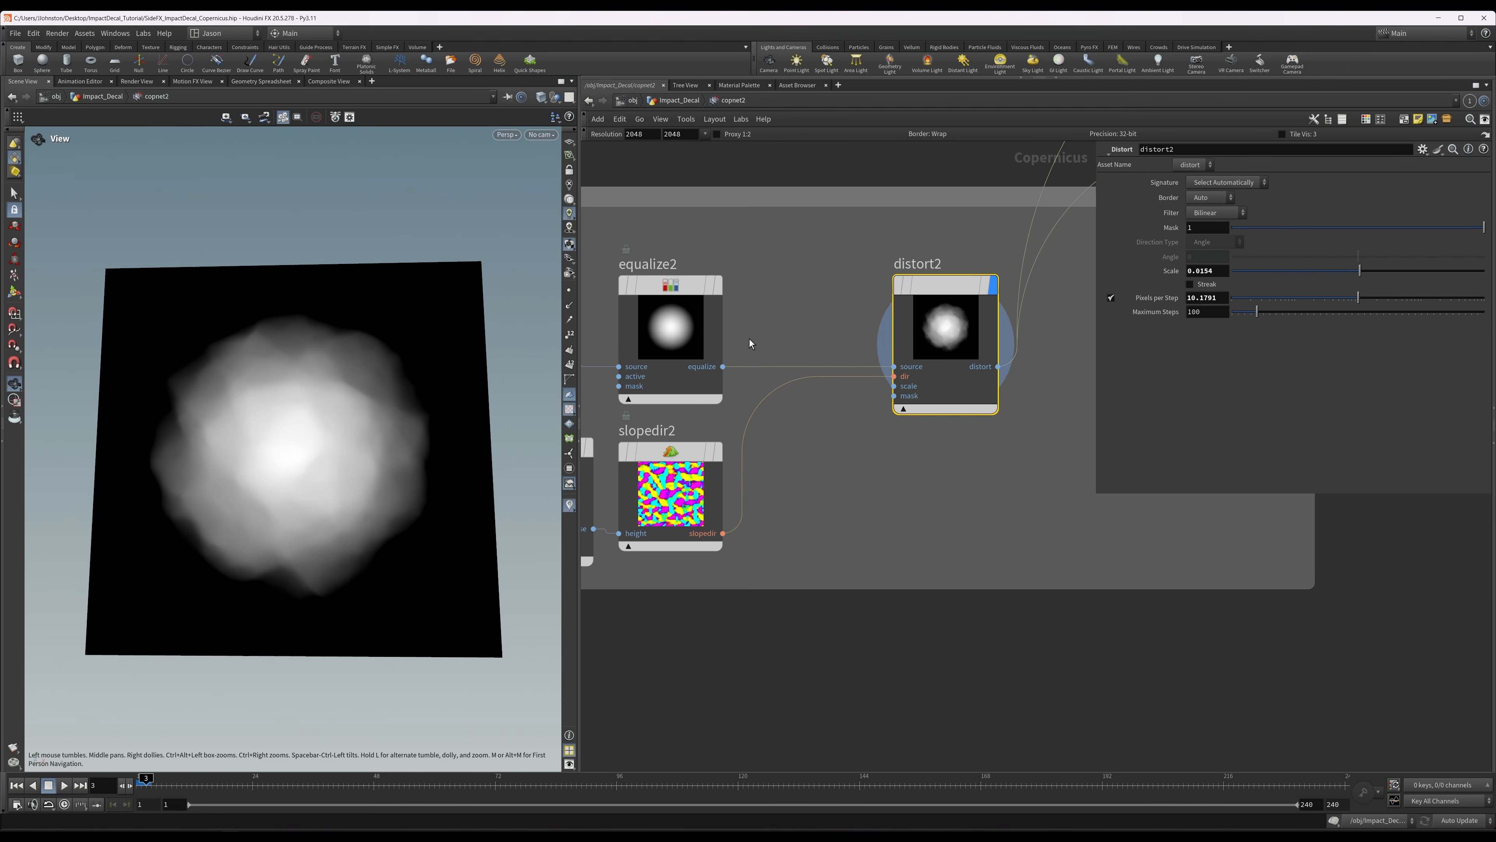
Select the Lower_Center blend node in the LOWER CENTER MORE group and review its mask and Subtract mode.
left_click_drag(489, 408, 377, 435)
middle_click_drag(822, 334, 808, 505)
scroll(817, 462, "down", 5)
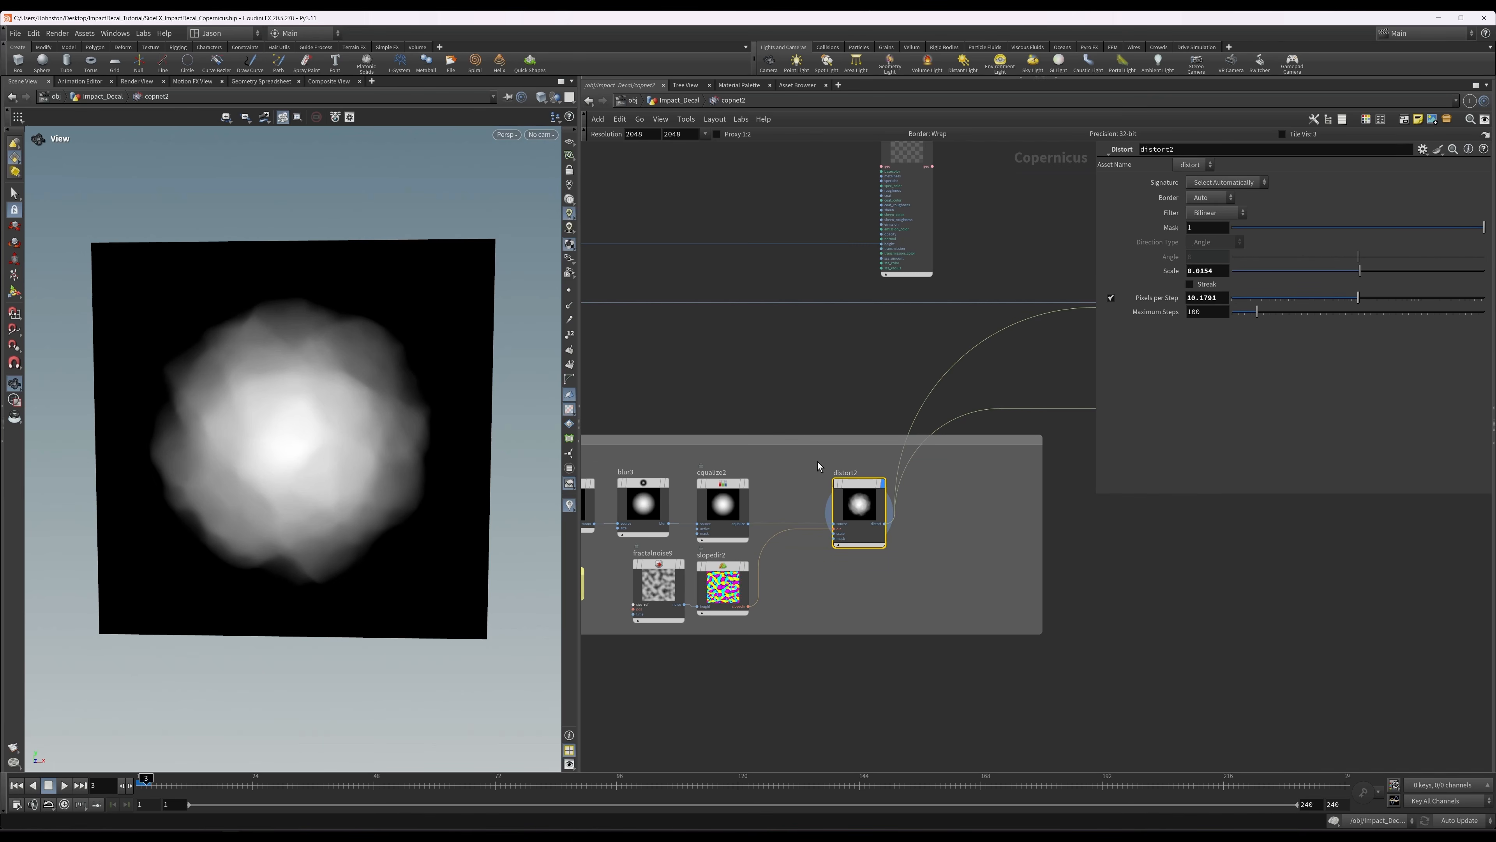
middle_click_drag(951, 450, 787, 492)
scroll(967, 430, "up", 2)
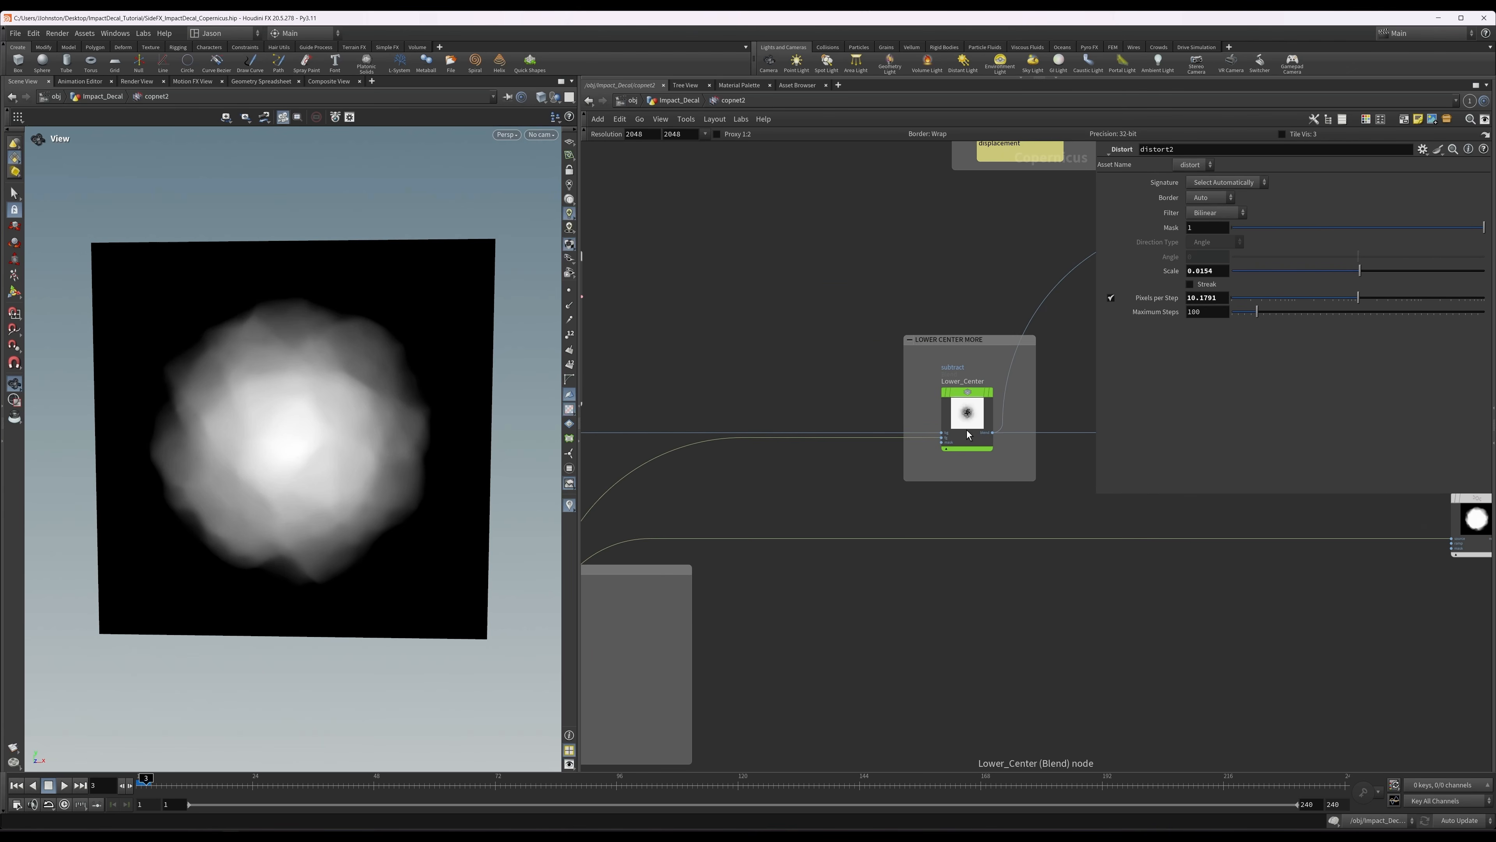
left_click(970, 415)
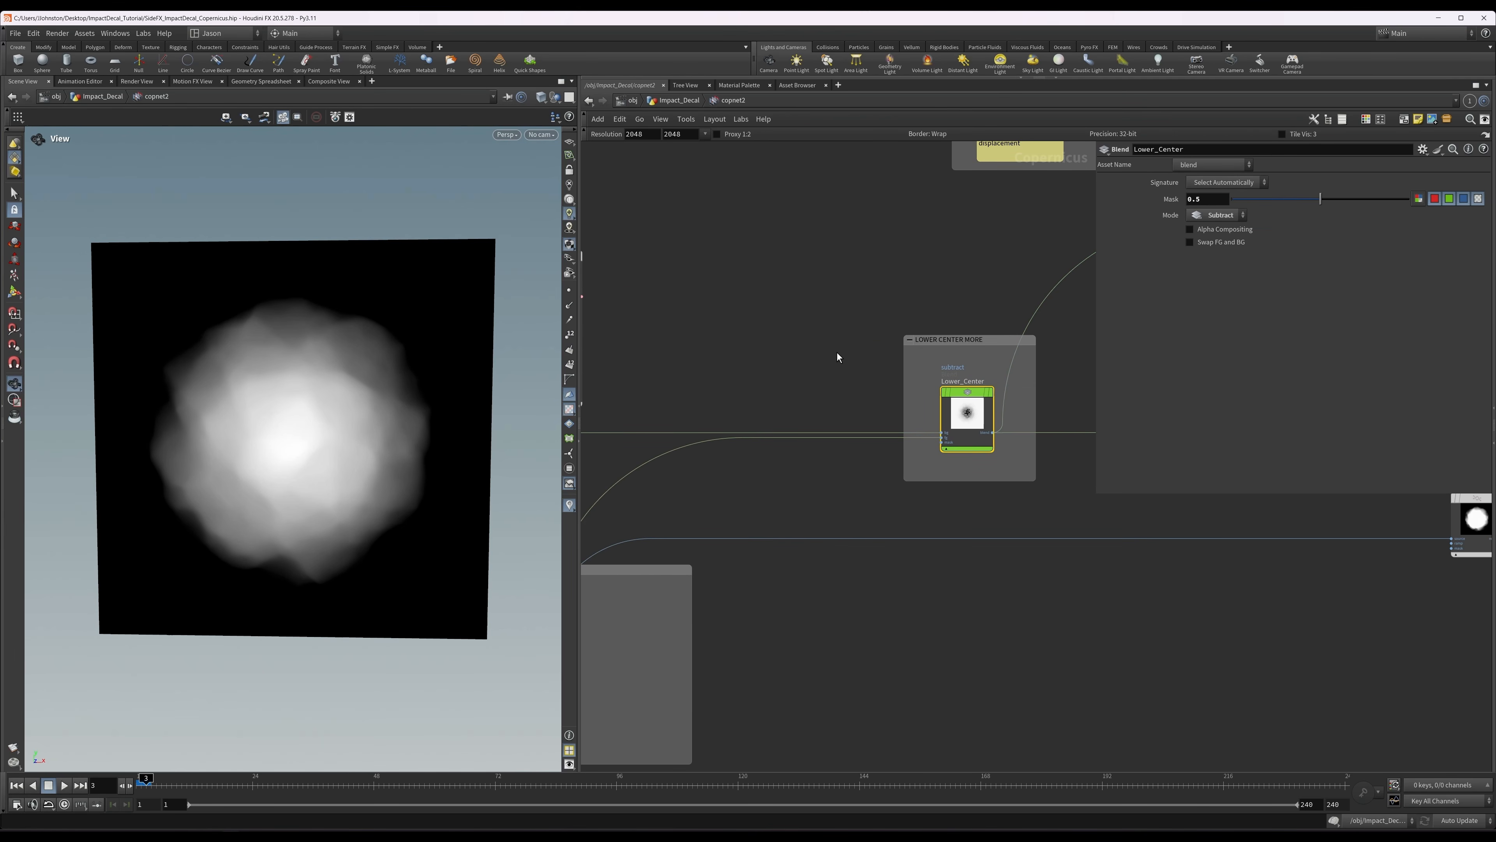
Move the VIS preview material node close to the LOWER CENTER MORE group, just above the Lower_Center blend.
middle_click_drag(815, 355, 850, 350)
scroll(850, 350, "down", 1)
left_click_drag(634, 309, 855, 263)
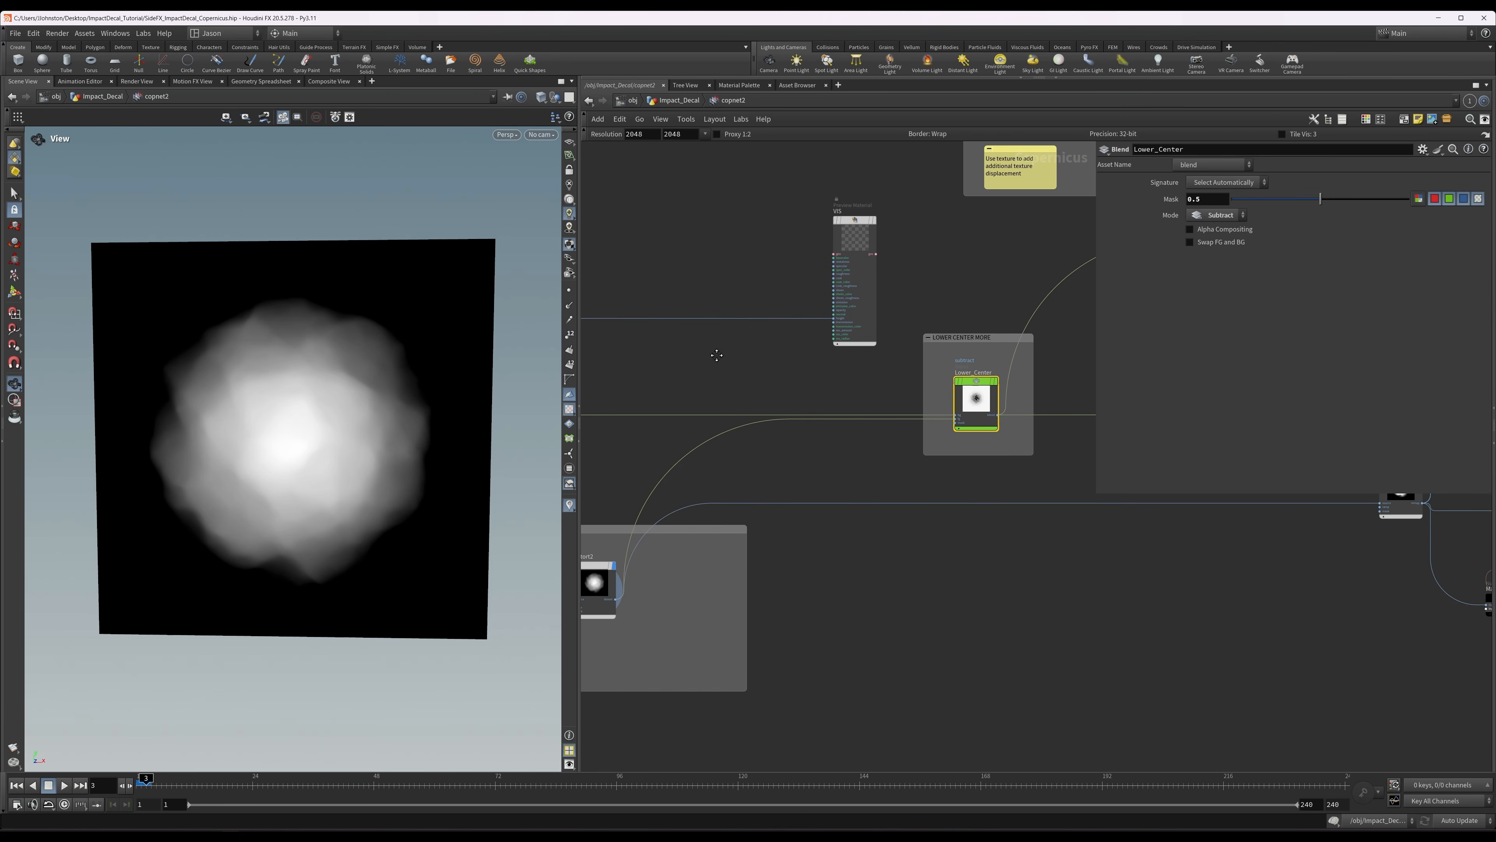
middle_click_drag(711, 351, 702, 370)
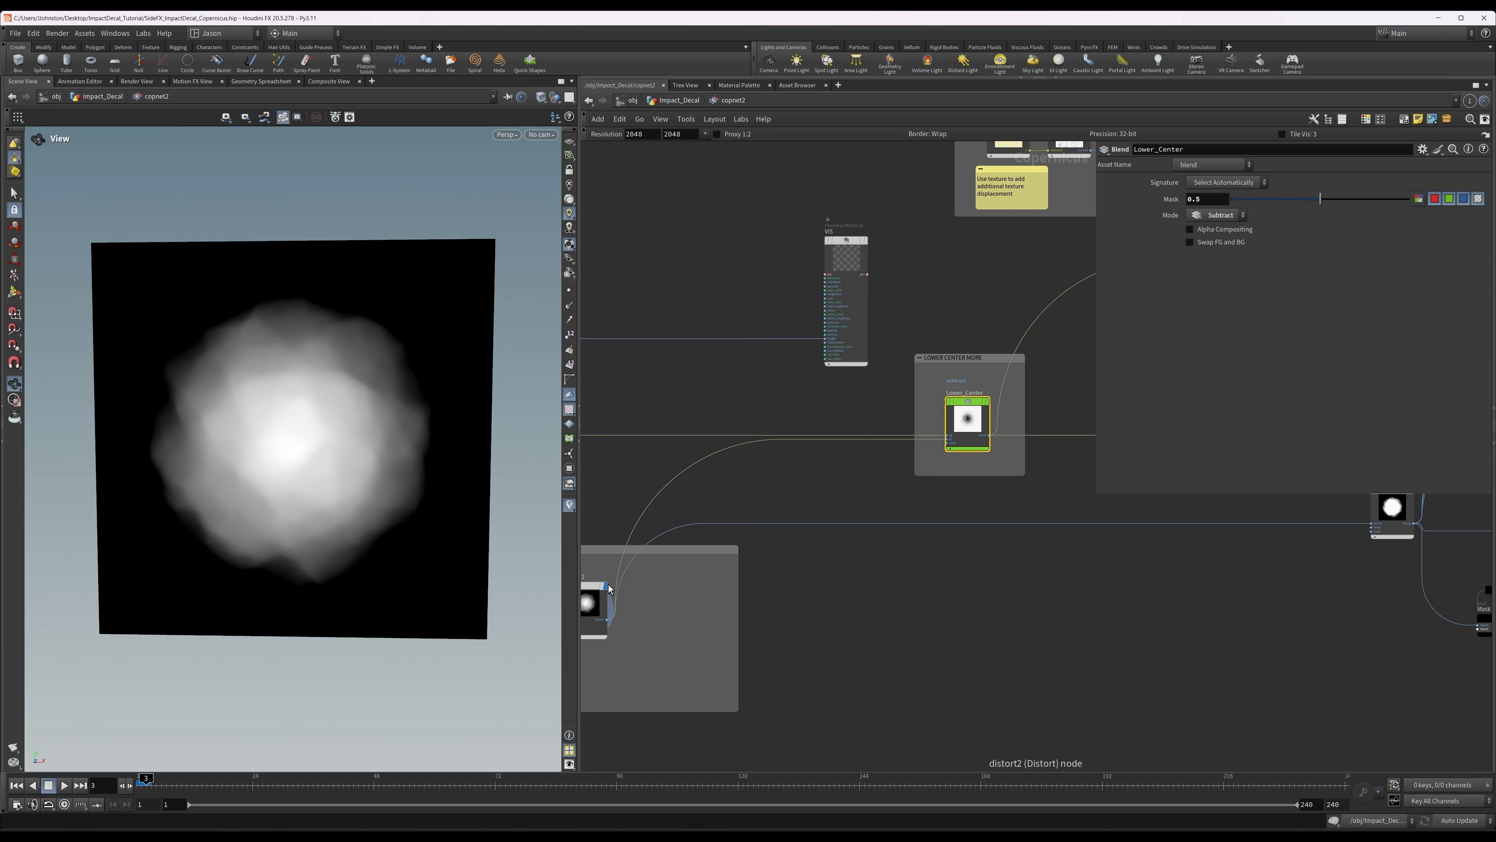
Connect the blend output of Lower_Center to the height input of VIS and display the preview material.
middle_click_drag(865, 266, 717, 291)
left_click_drag(717, 291, 769, 290)
scroll(854, 455, "up", 5)
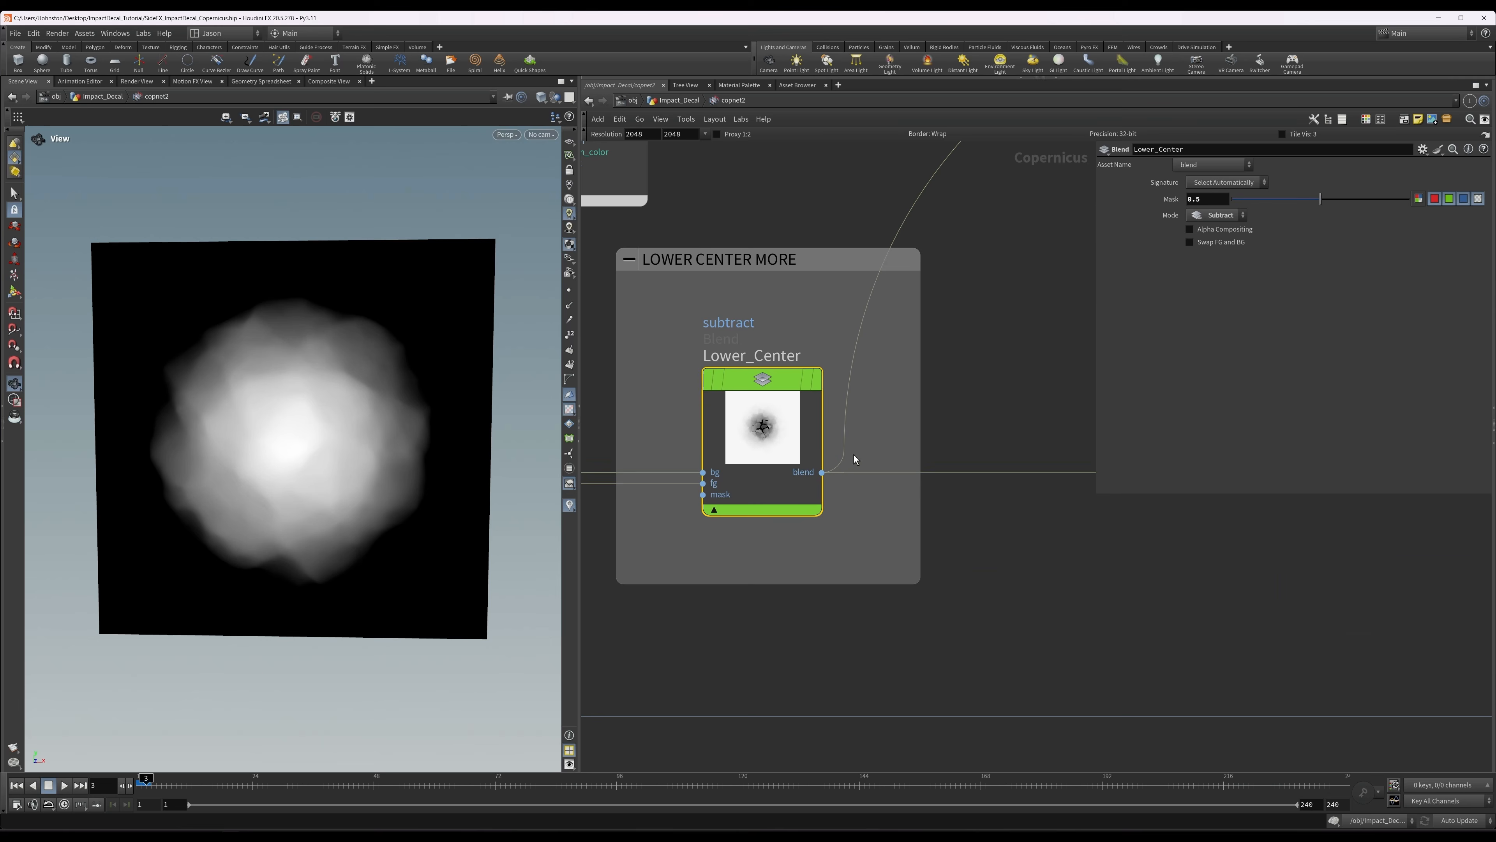
left_click(822, 472)
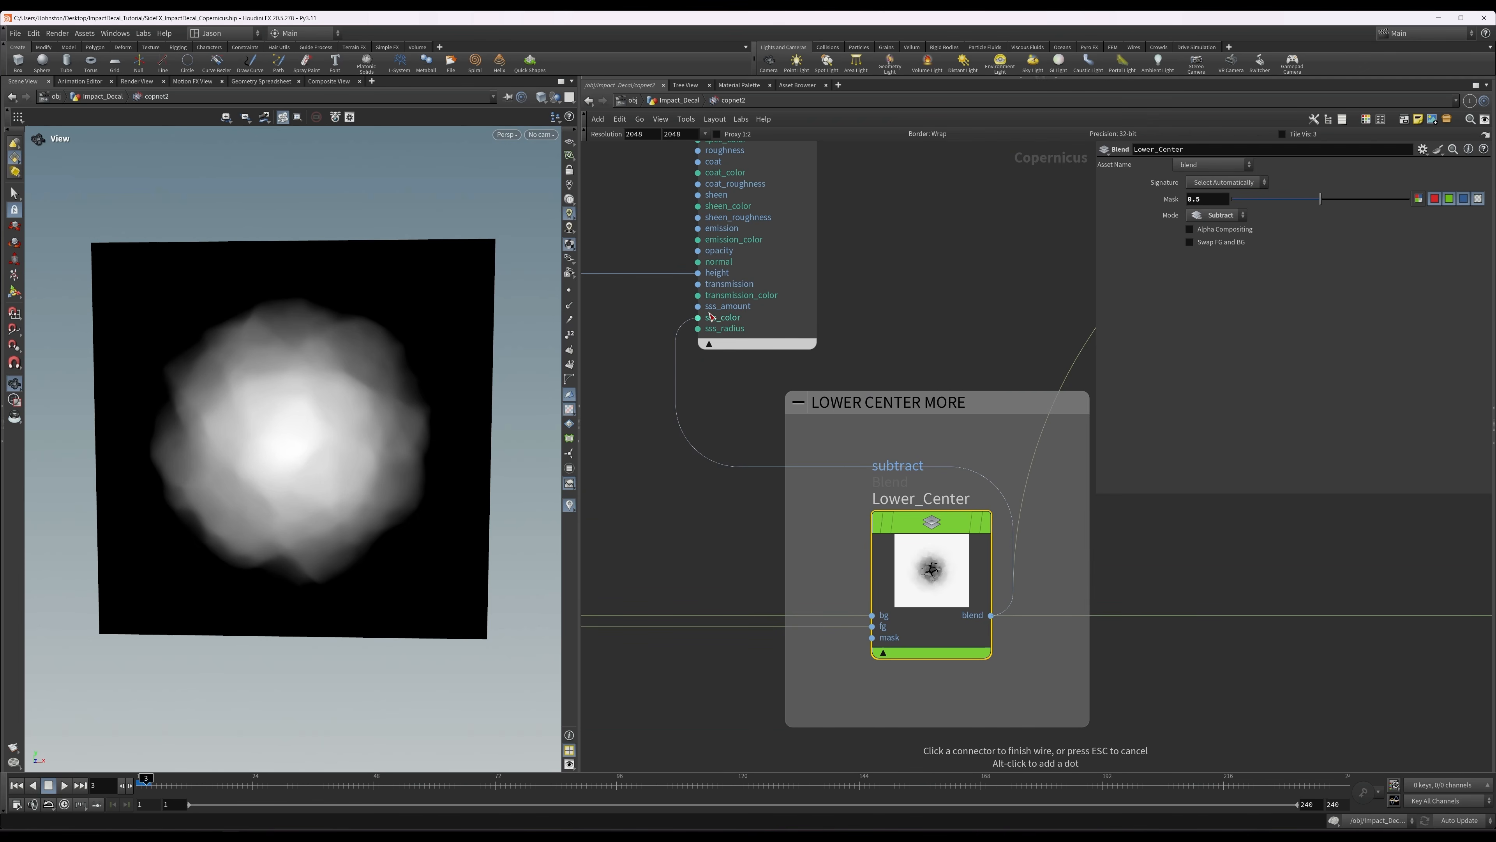
left_click(710, 274)
middle_click_drag(860, 276, 833, 377)
left_click(747, 180)
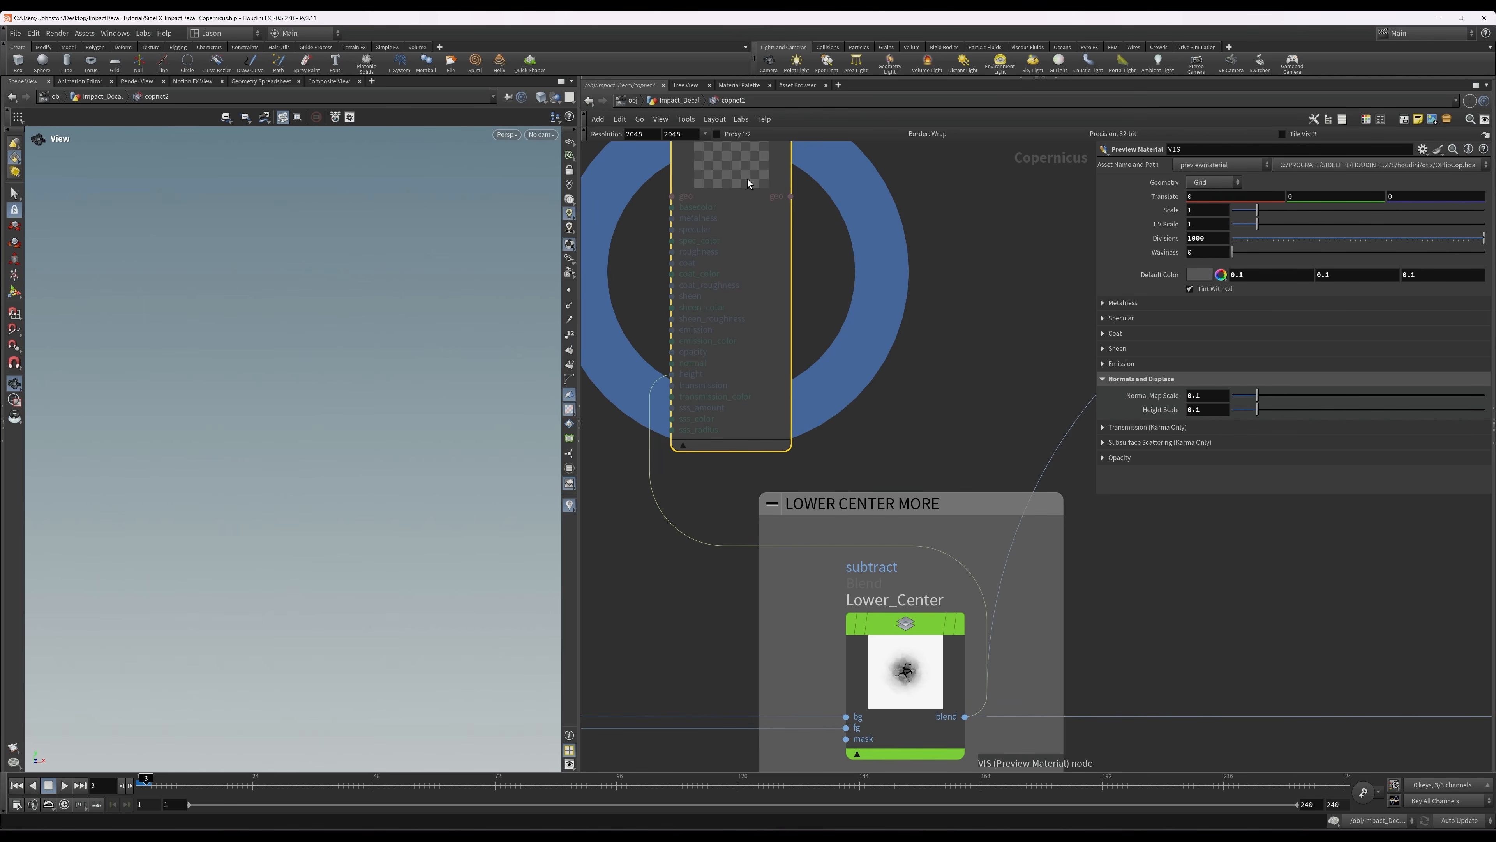
Select Lower_Center and compare the slab's displacement with the blend bypassed and active from several angles.
left_click(914, 664)
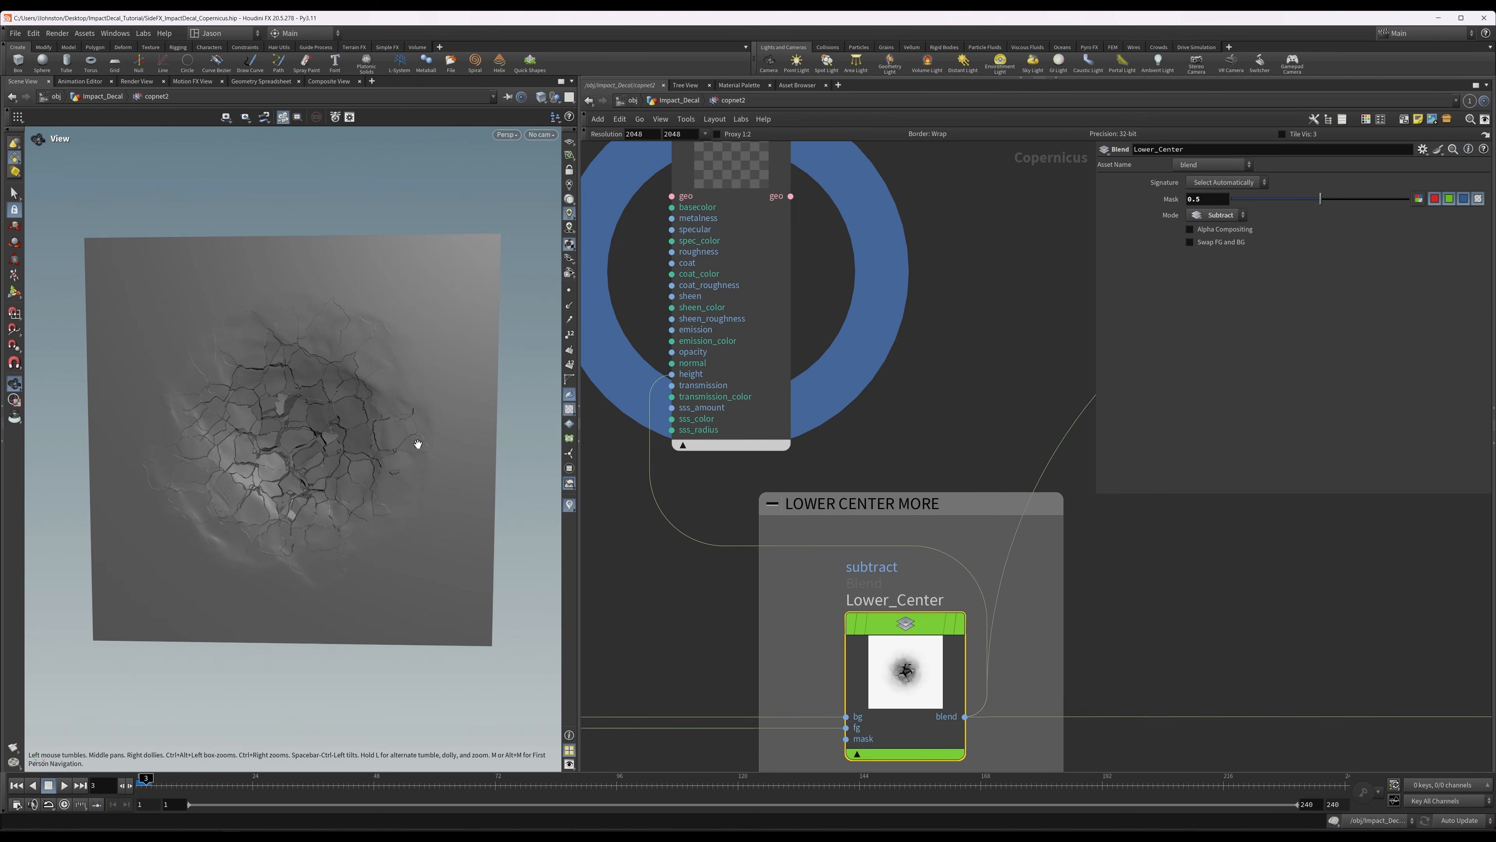
left_click_drag(417, 445, 402, 387)
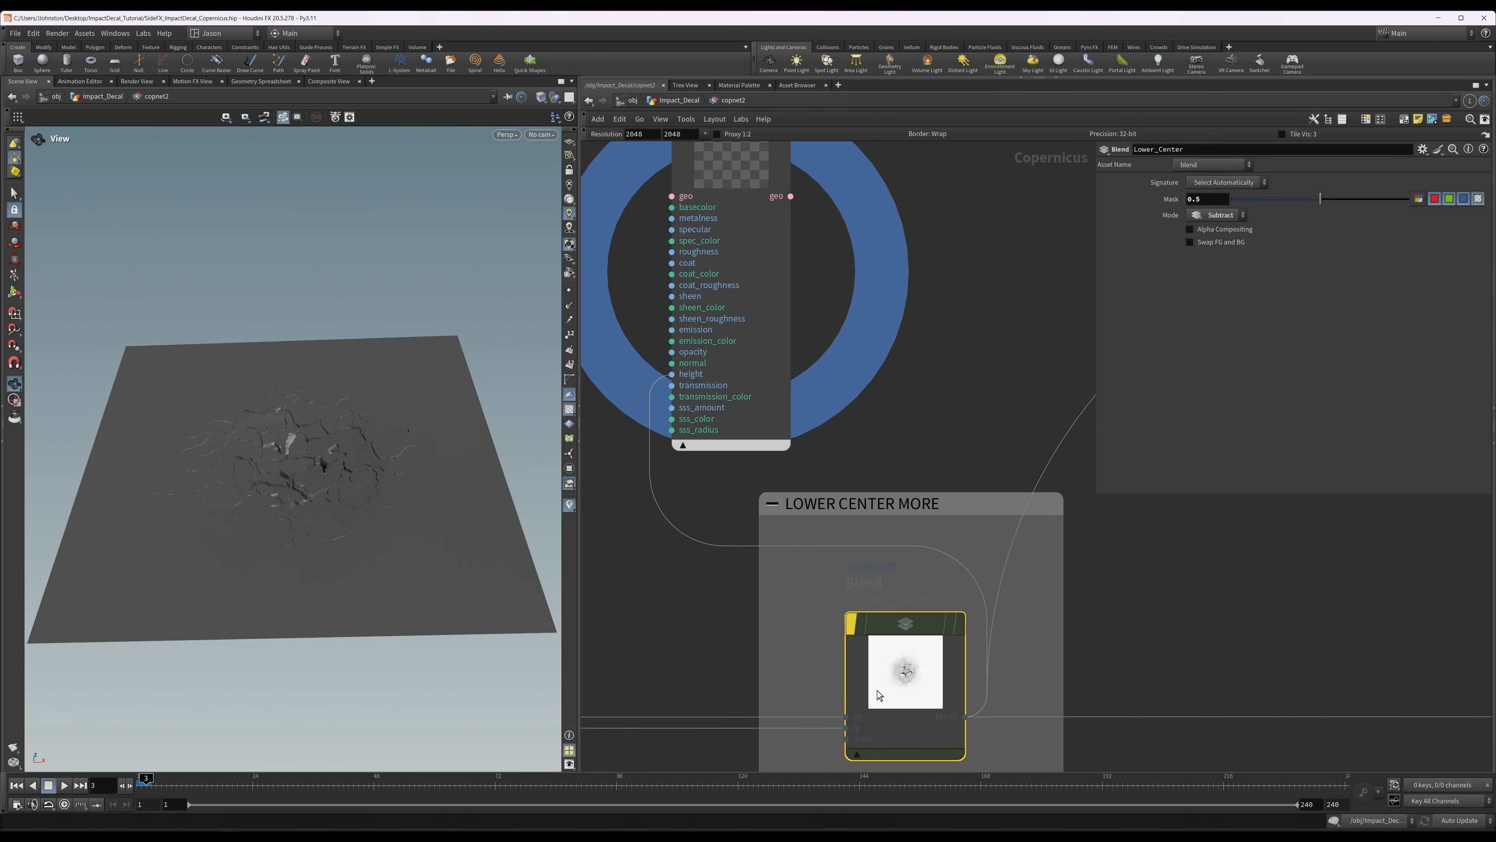
scroll(901, 522, "down", 1)
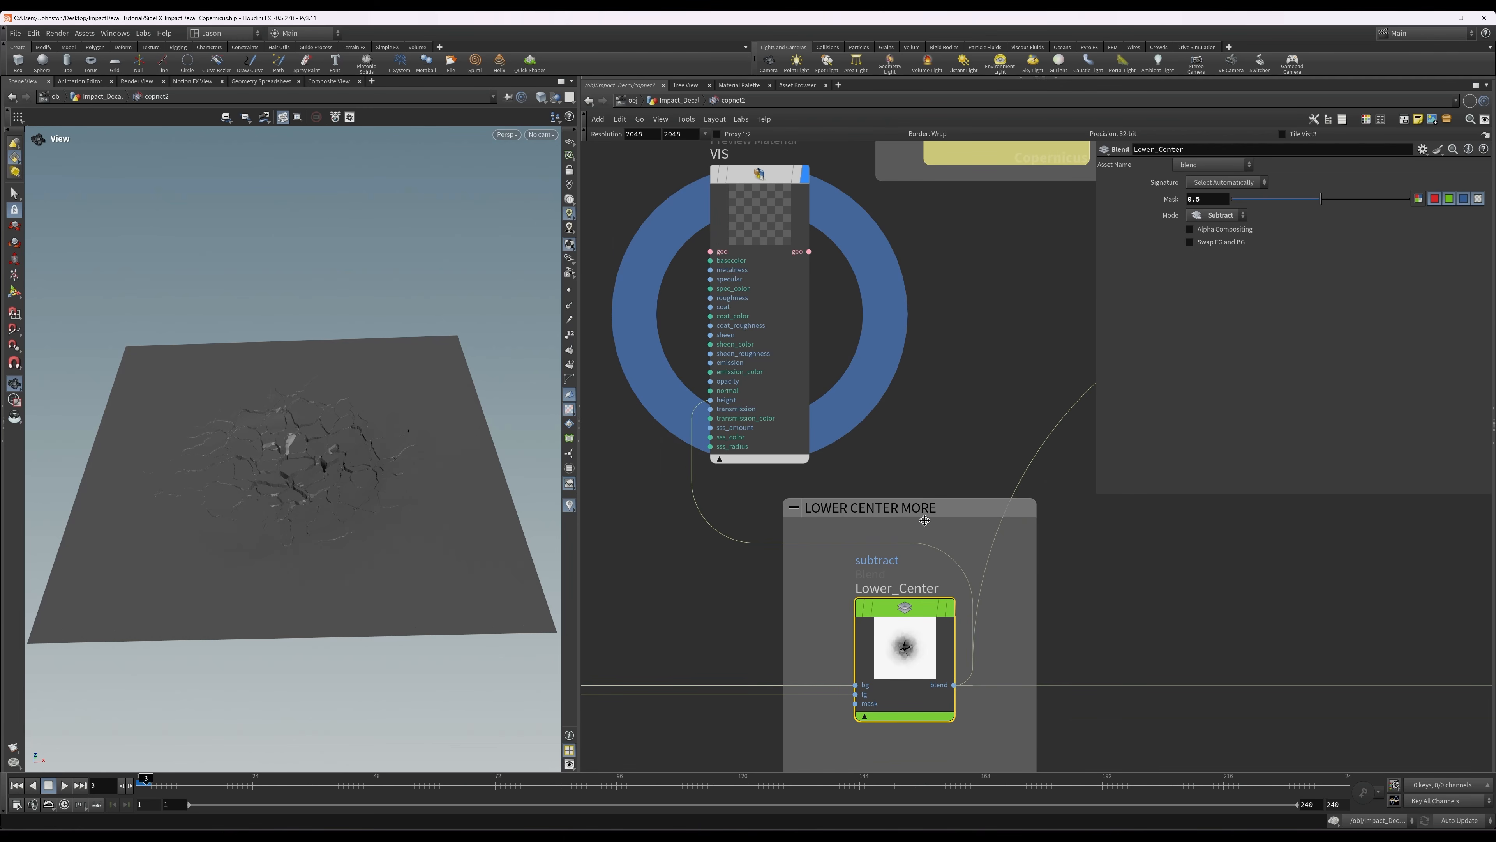
middle_click_drag(932, 411, 621, 365)
scroll(934, 473, "down", 5)
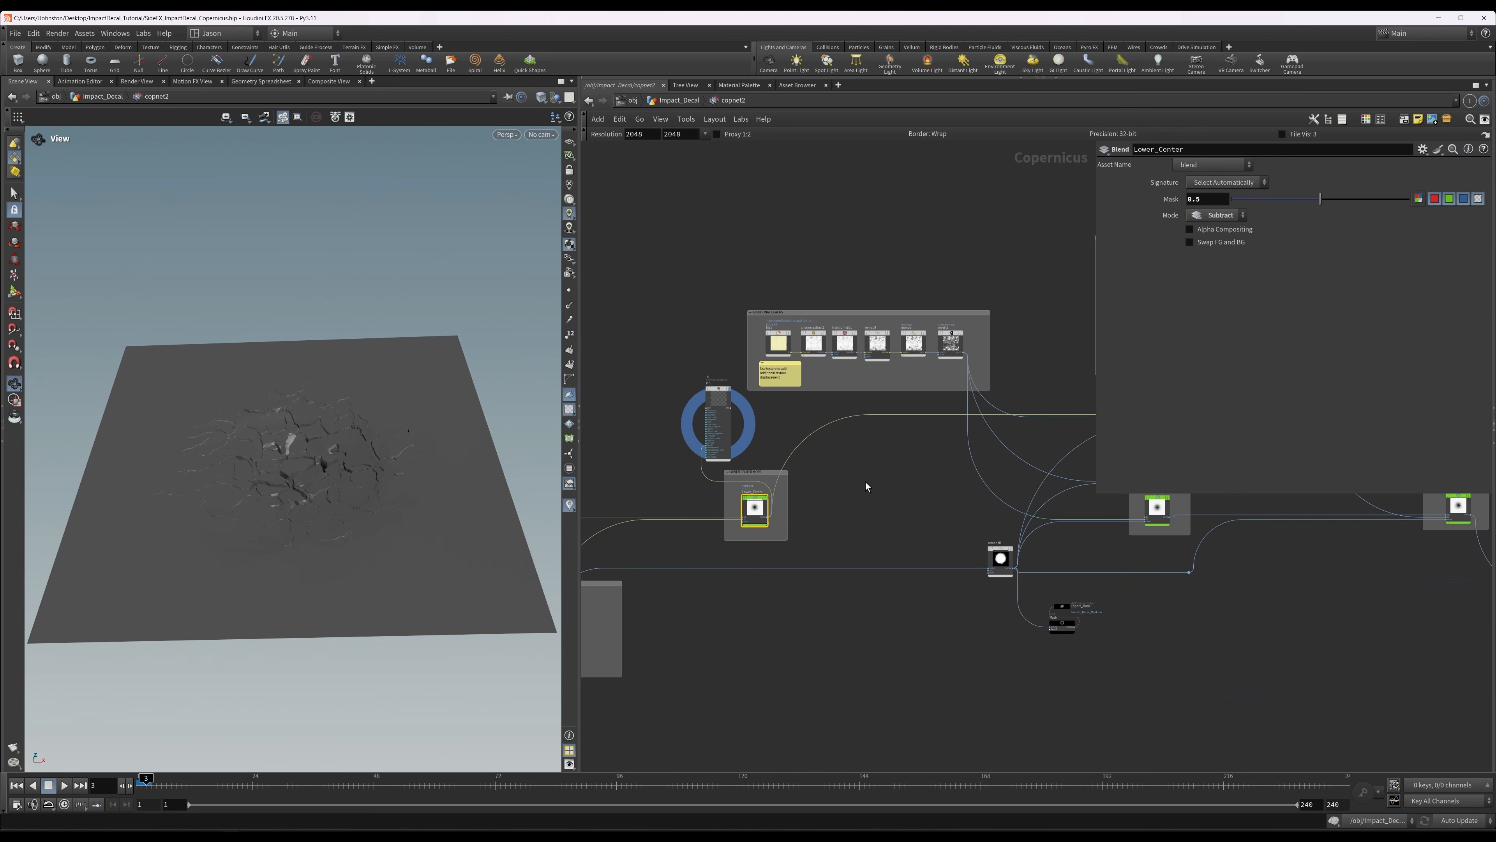
middle_click_drag(1077, 451, 997, 437)
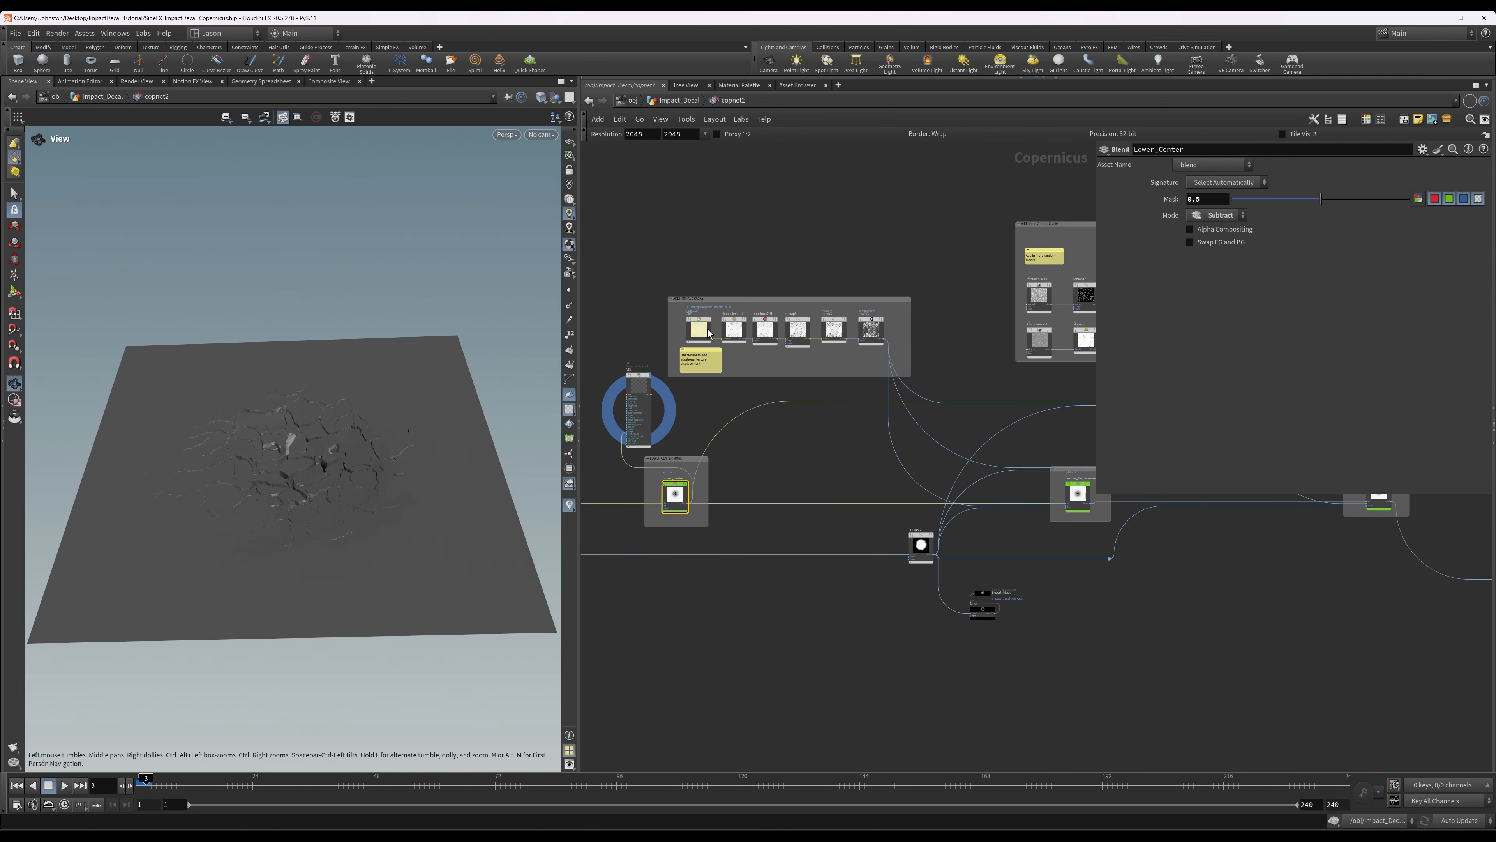
scroll(709, 333, "up", 2)
left_click_drag(420, 448, 328, 475)
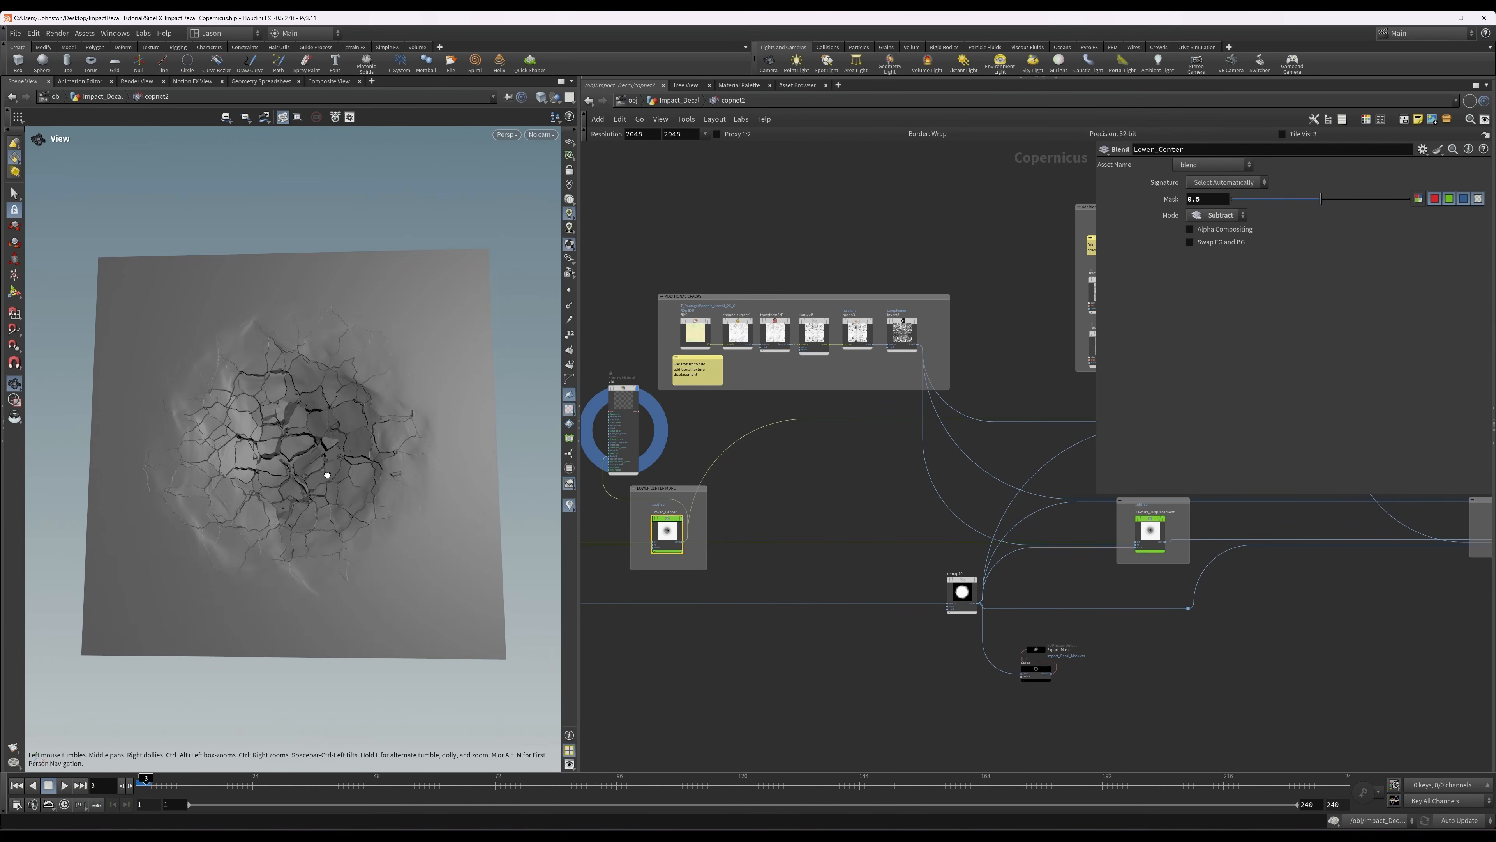
Display file1 in the ADDITIONAL CRACKS group and review the damaged asphalt texture it loads.
scroll(661, 320, "up", 1)
scroll(659, 326, "up", 1)
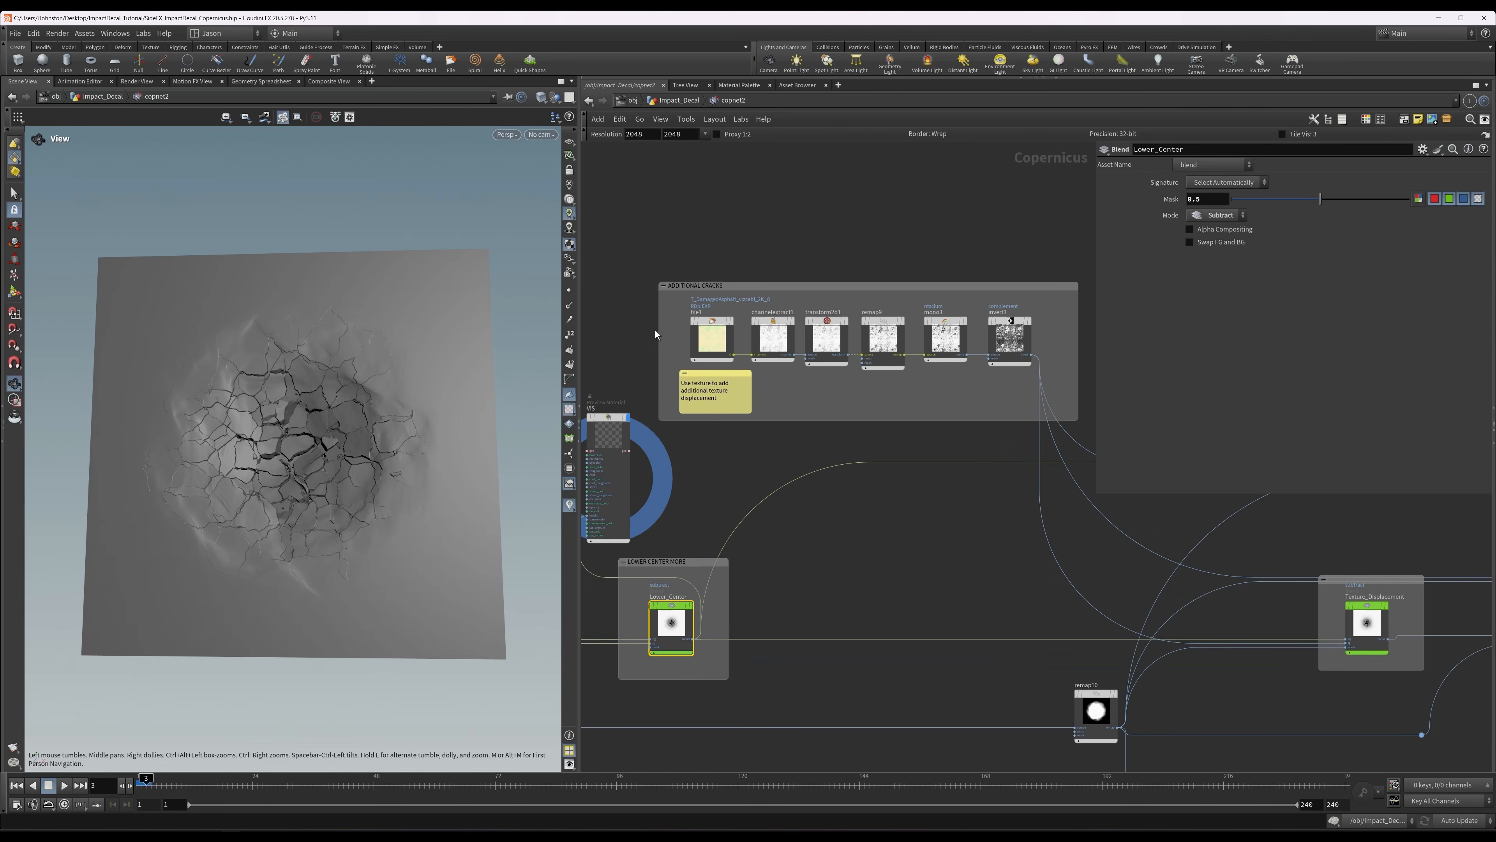
scroll(755, 392, "up", 4)
middle_click_drag(853, 412, 992, 469)
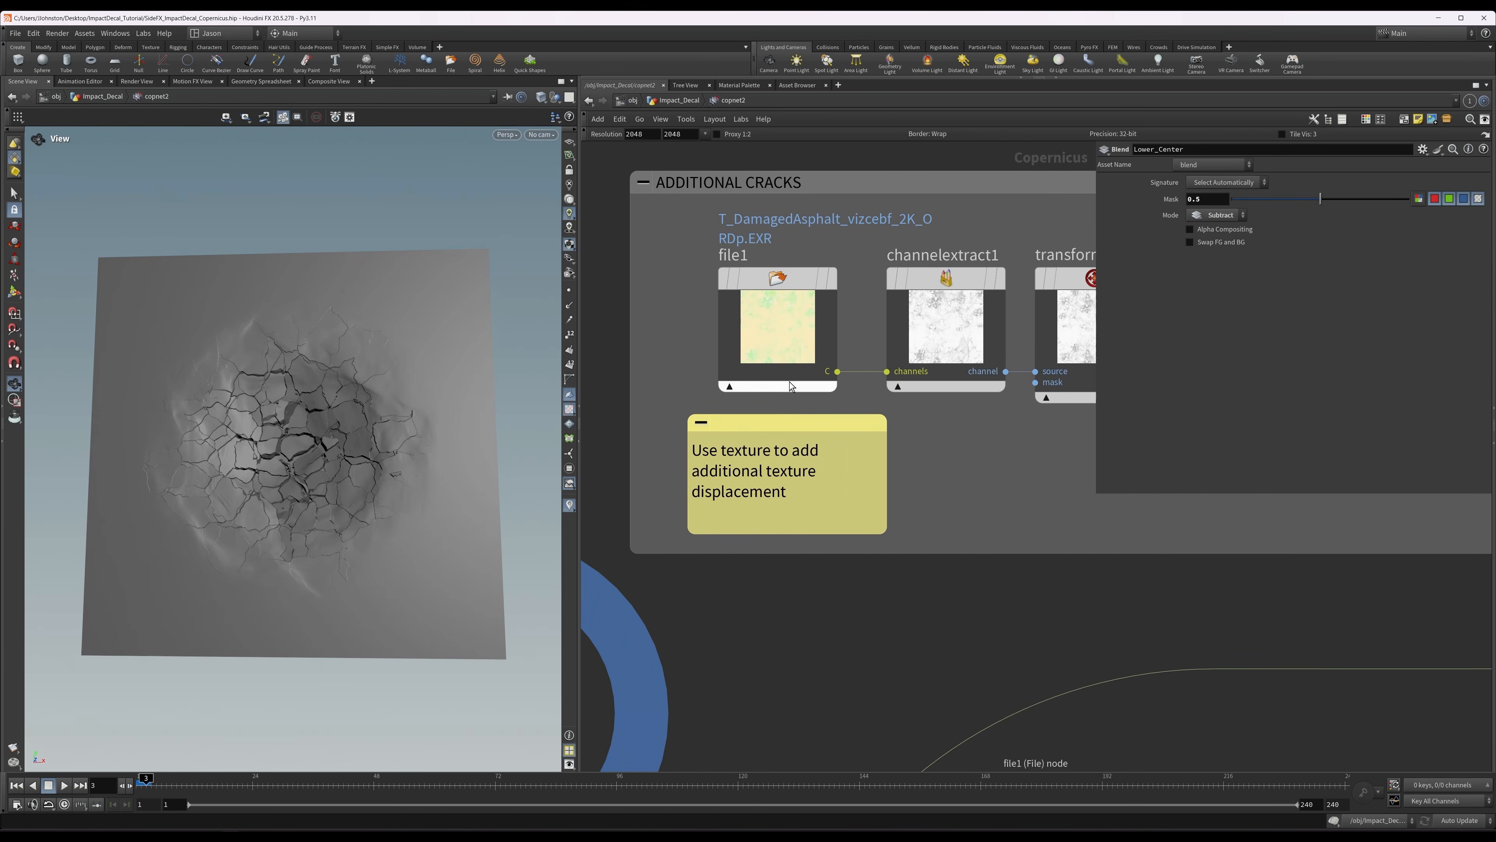
left_click(788, 347)
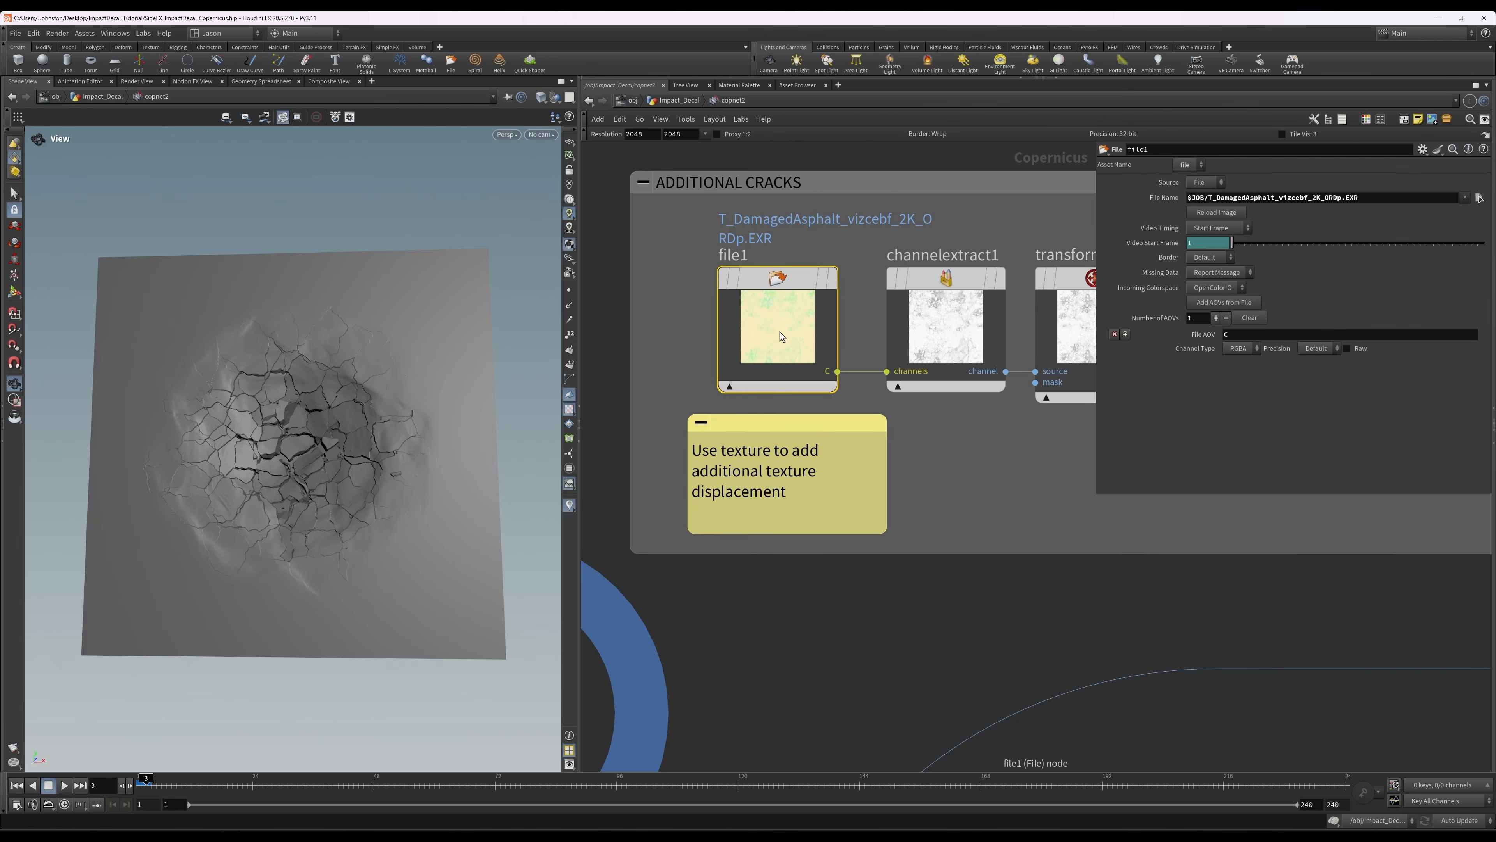
key("r")
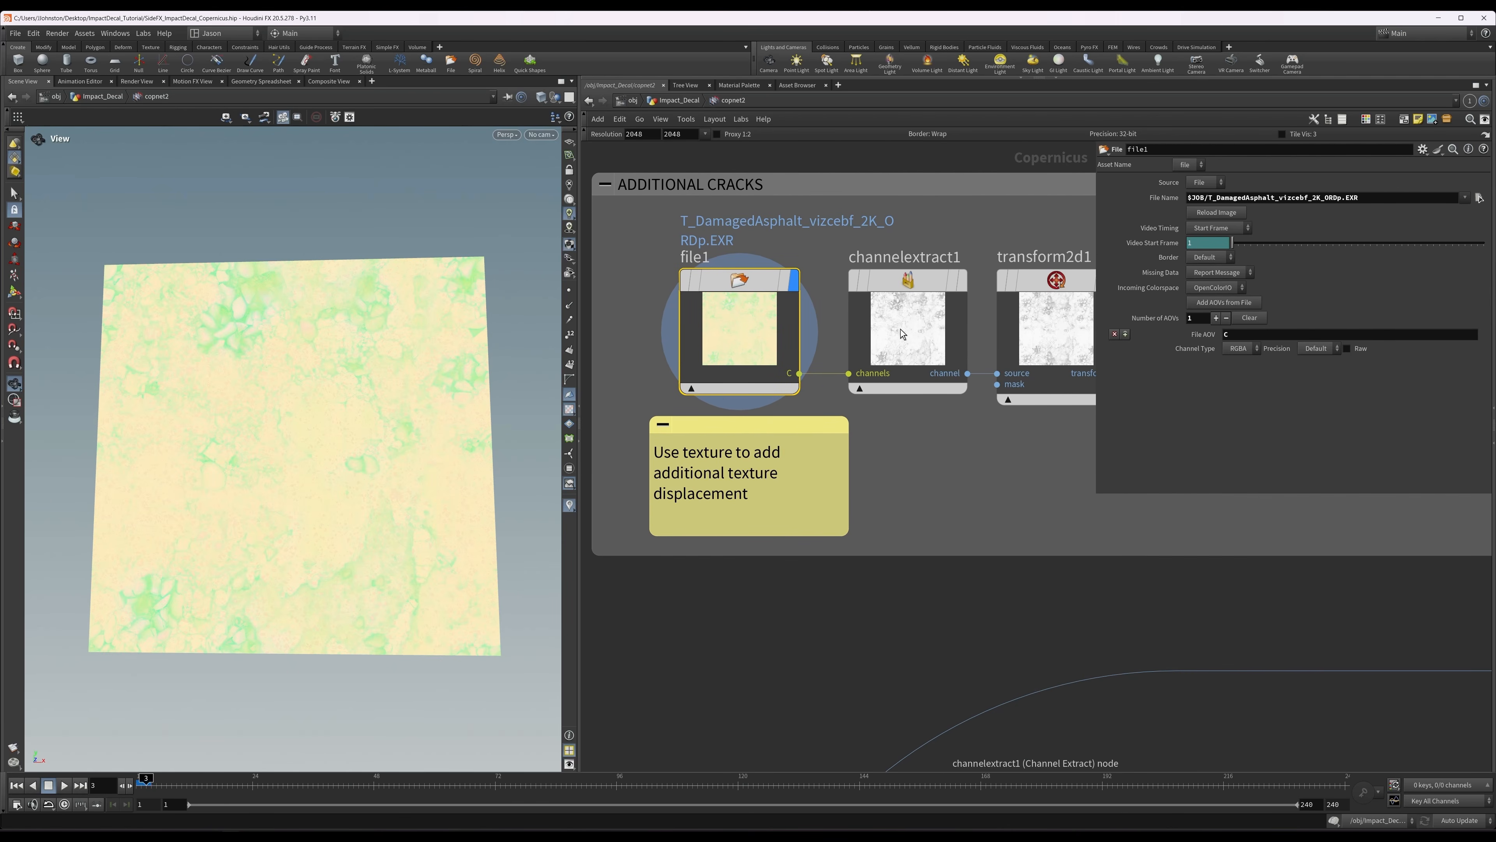
Display channelextract1 and transform2d1 in turn to review the extracted channel and the uniform scaling of the crack texture.
left_click(900, 319)
key("r")
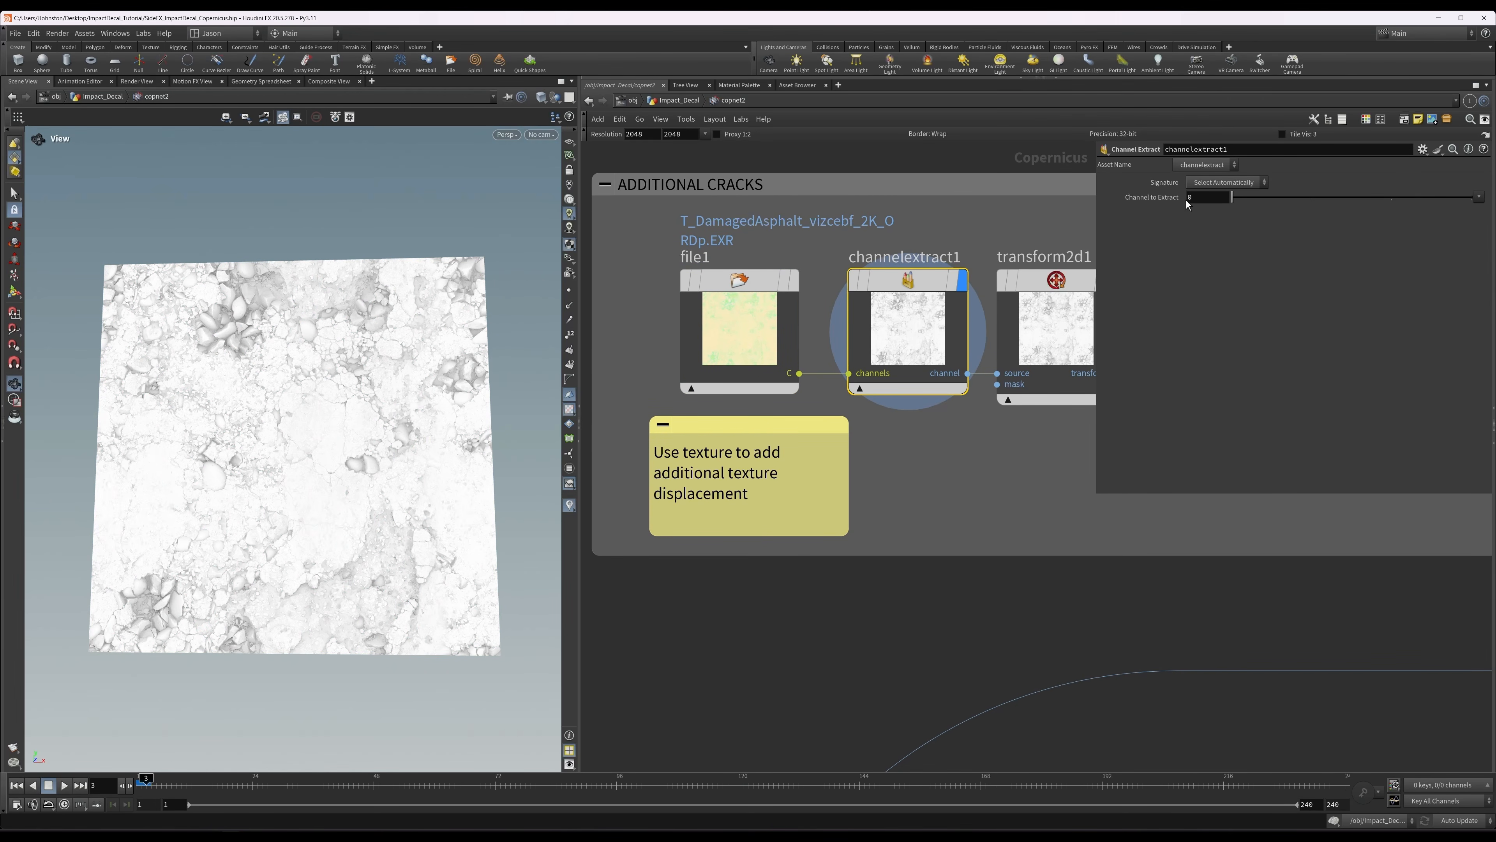
middle_click_drag(949, 448, 846, 468)
left_click(909, 363)
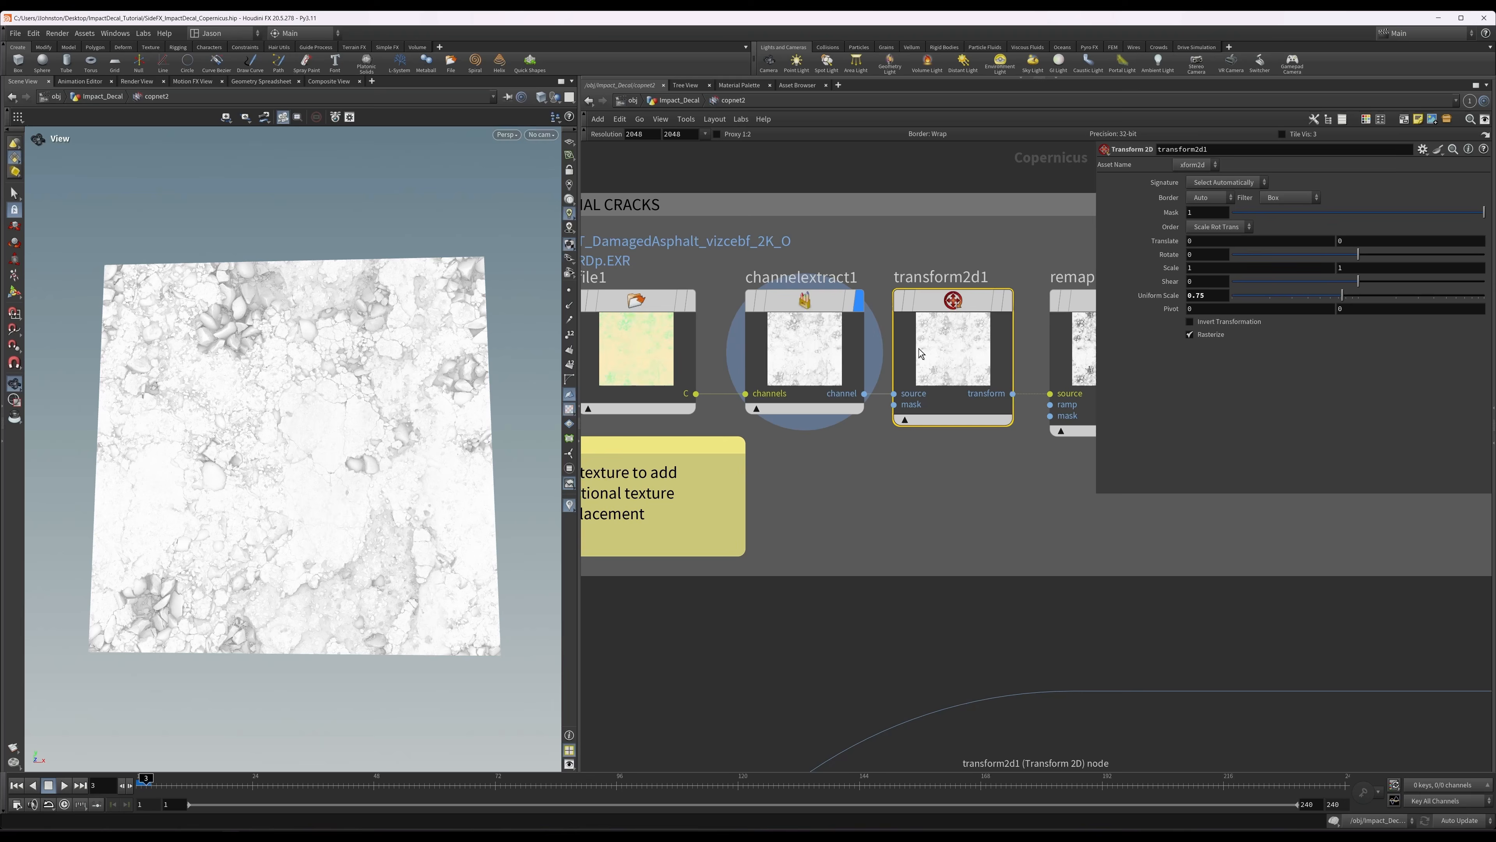
key("r")
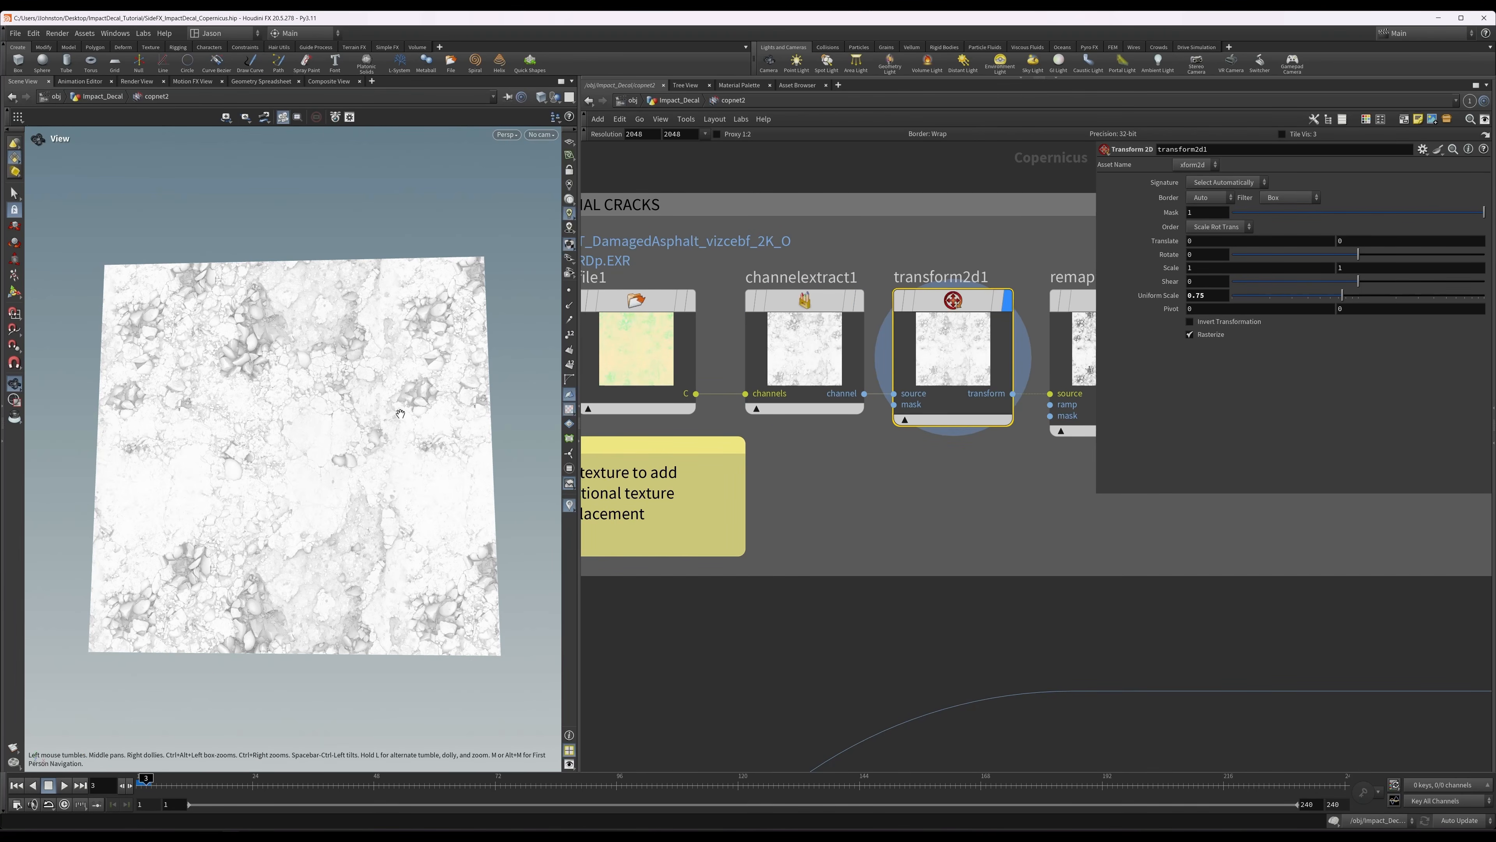
Display remap9 and mono3 in turn to review the remapped and monochrome versions of the crack texture.
middle_click_drag(893, 534, 897, 522)
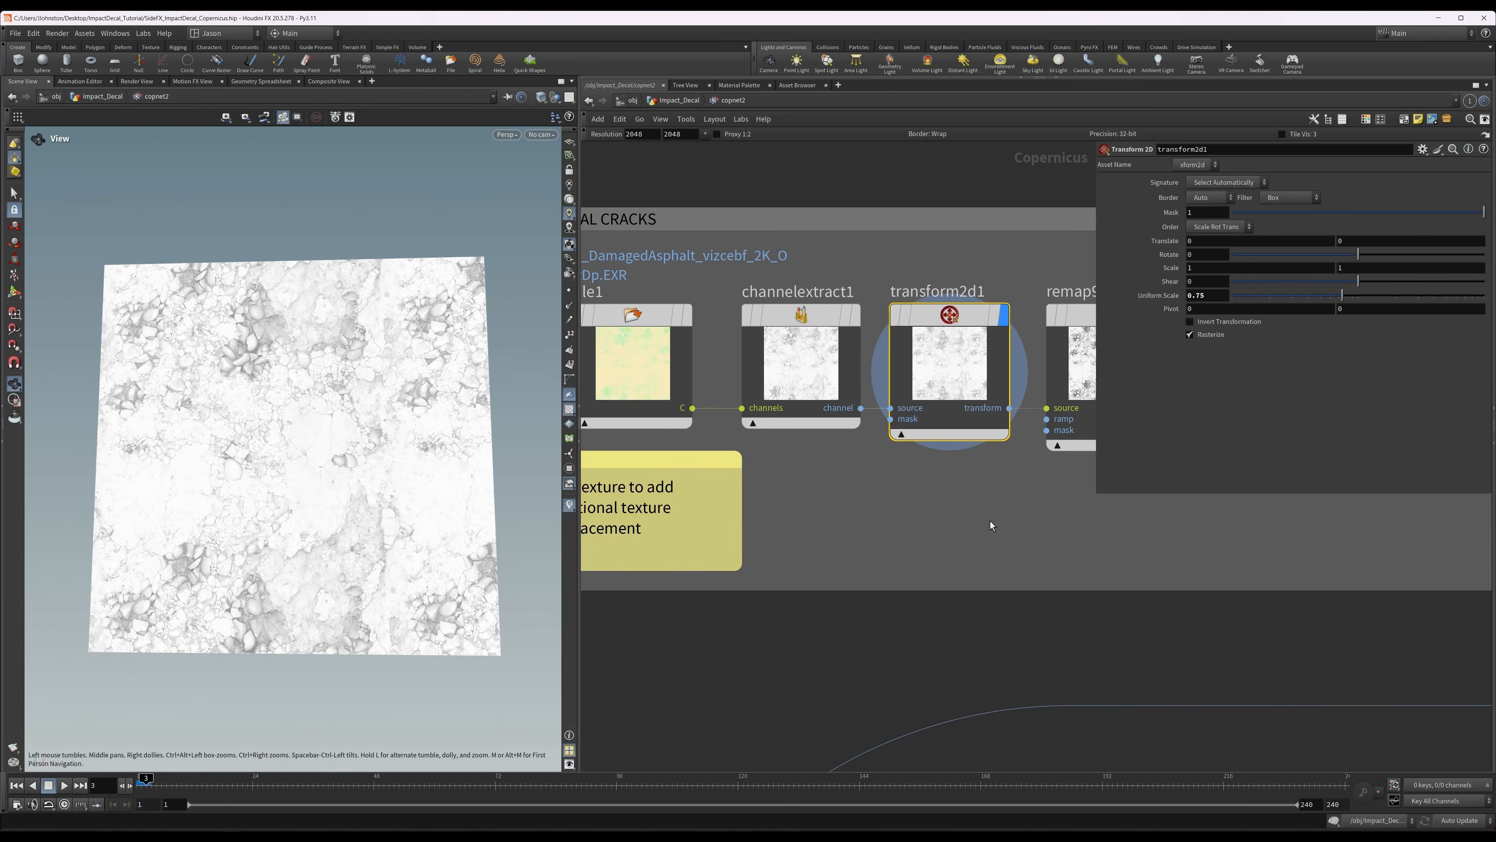
middle_click_drag(990, 525, 841, 508)
left_click(955, 356)
key("r")
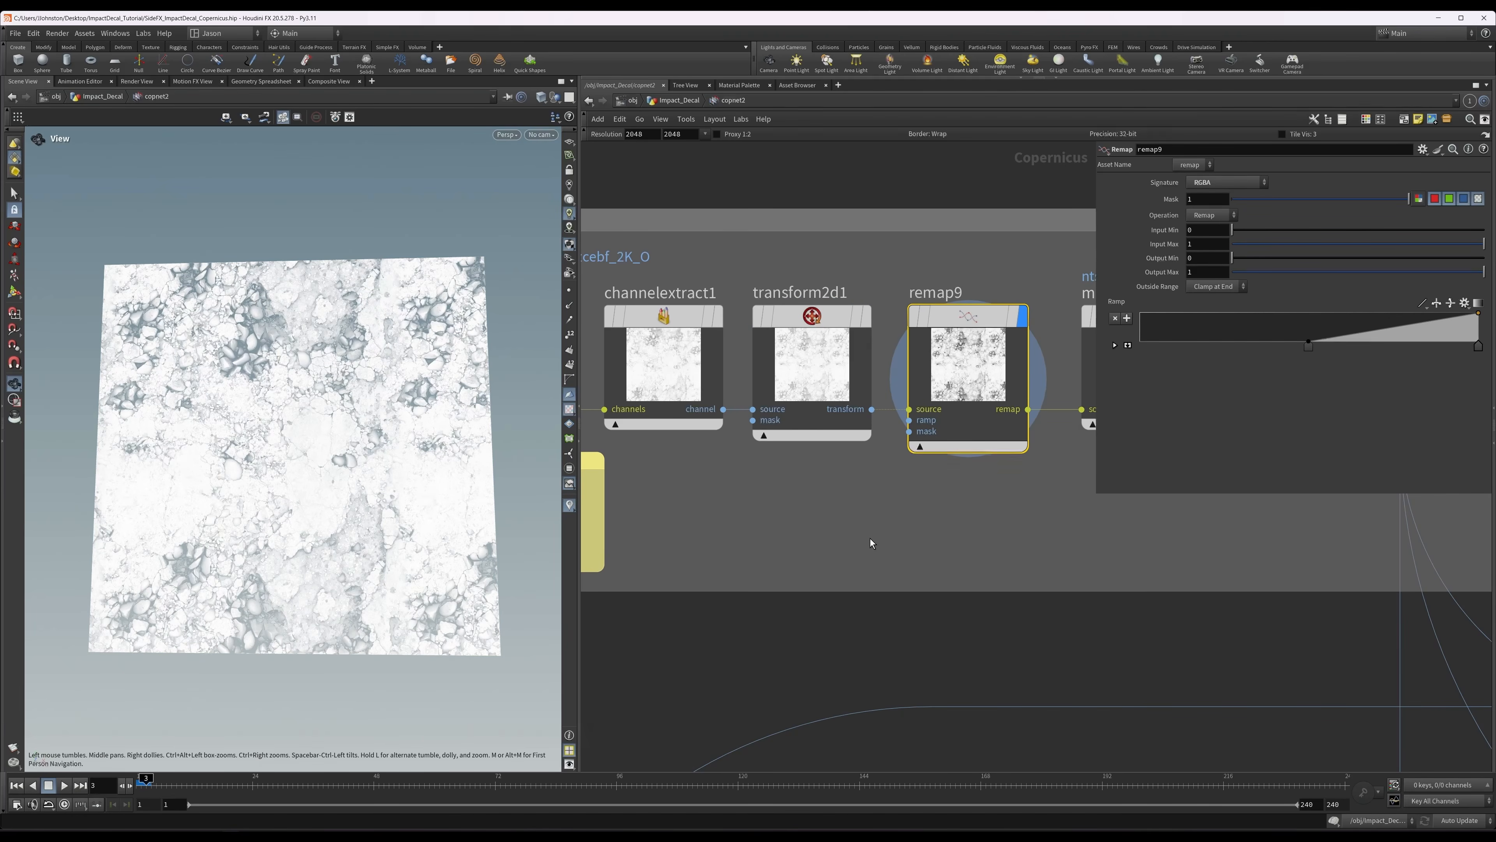
scroll(872, 543, "down", 3)
left_click(952, 418)
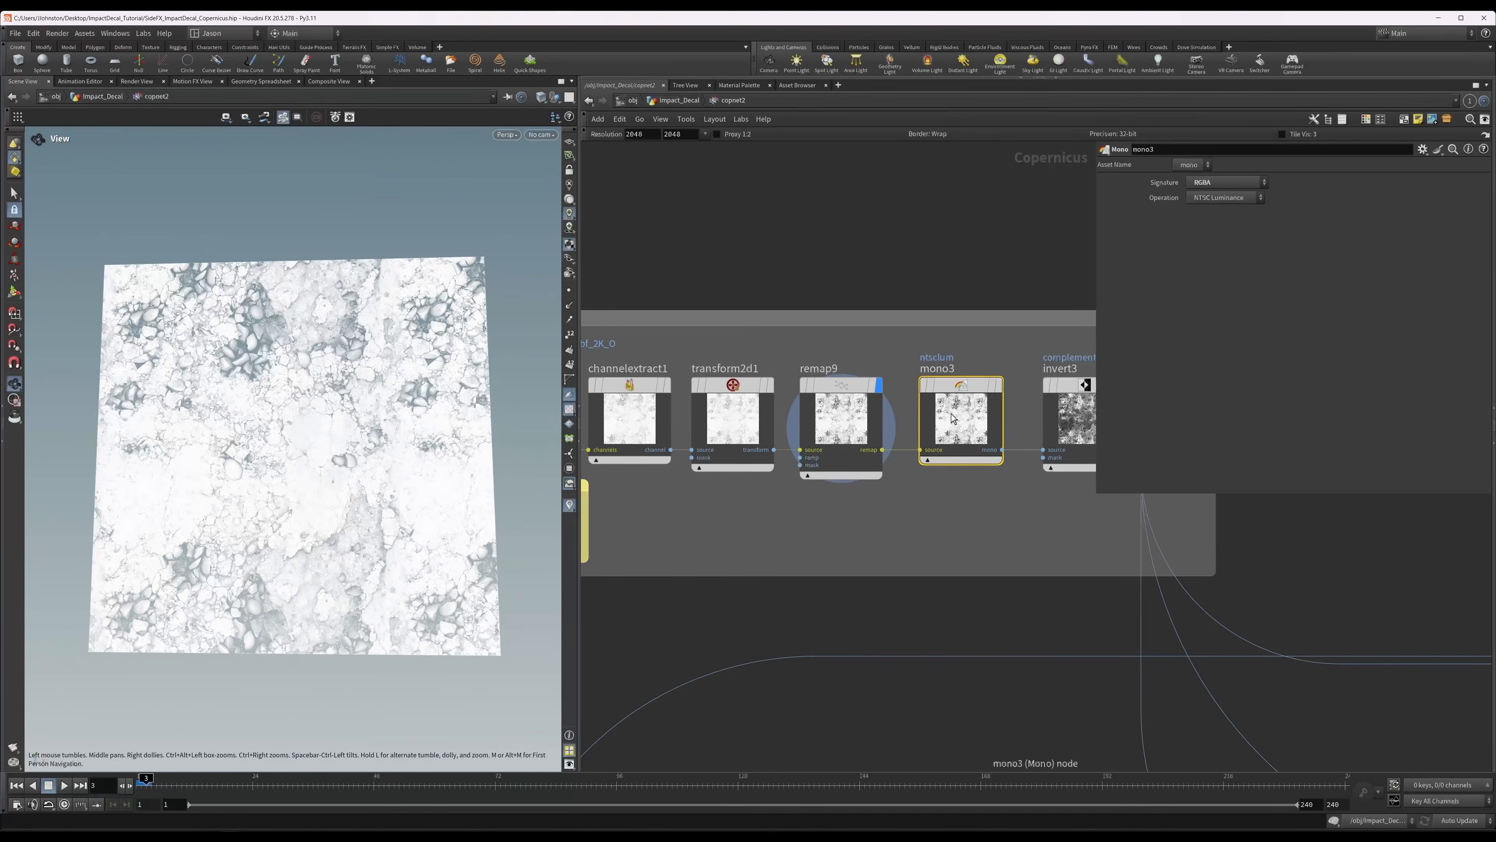
key("r")
Display invert3 at the end of the additional cracks group to review the inverted crack texture.
middle_click_drag(1011, 517, 890, 511)
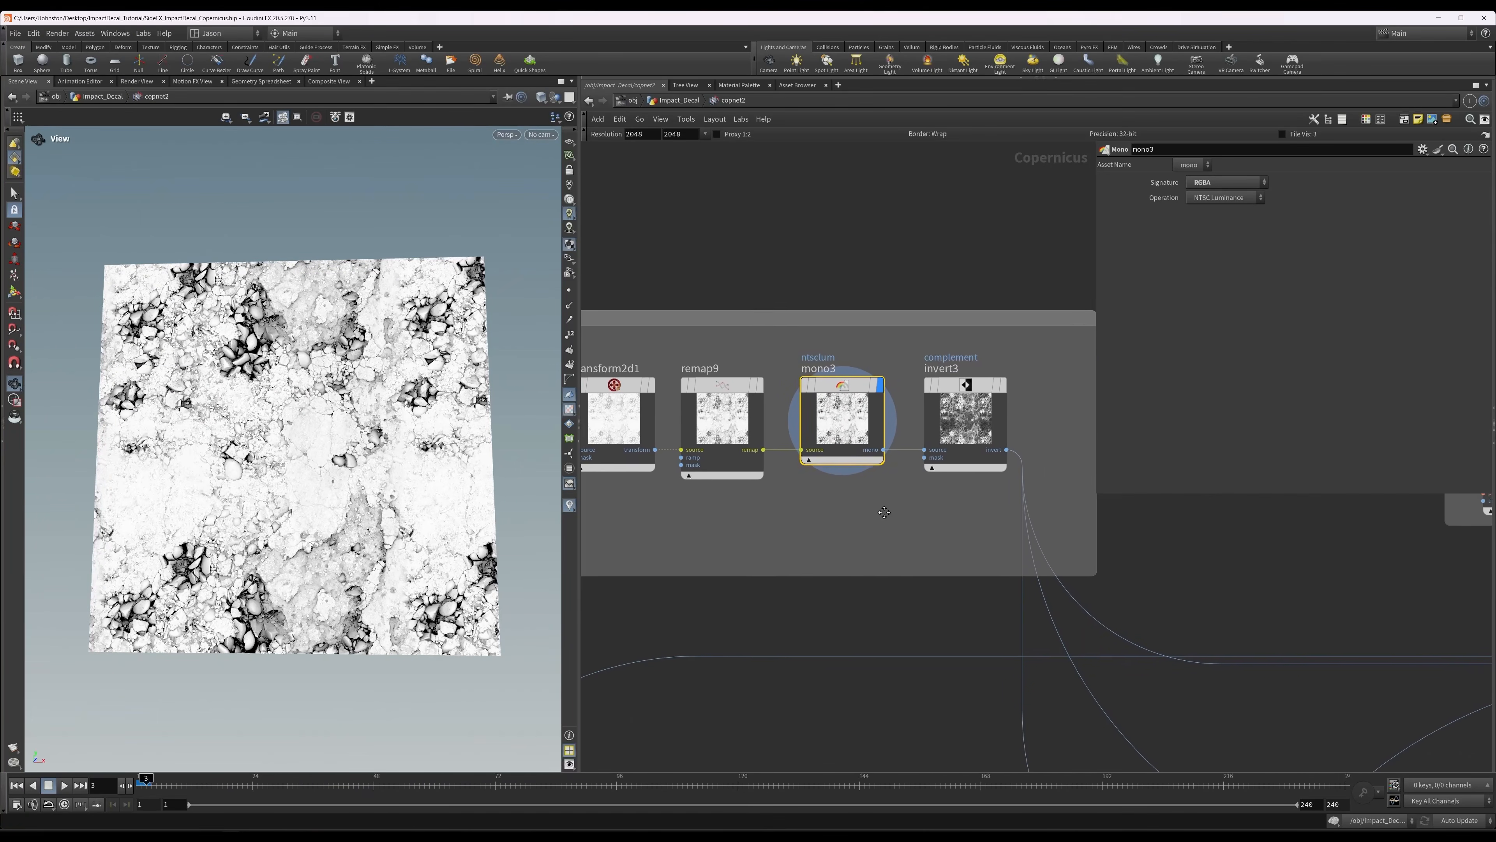
left_click(963, 416)
key("r")
scroll(811, 315, "down", 2)
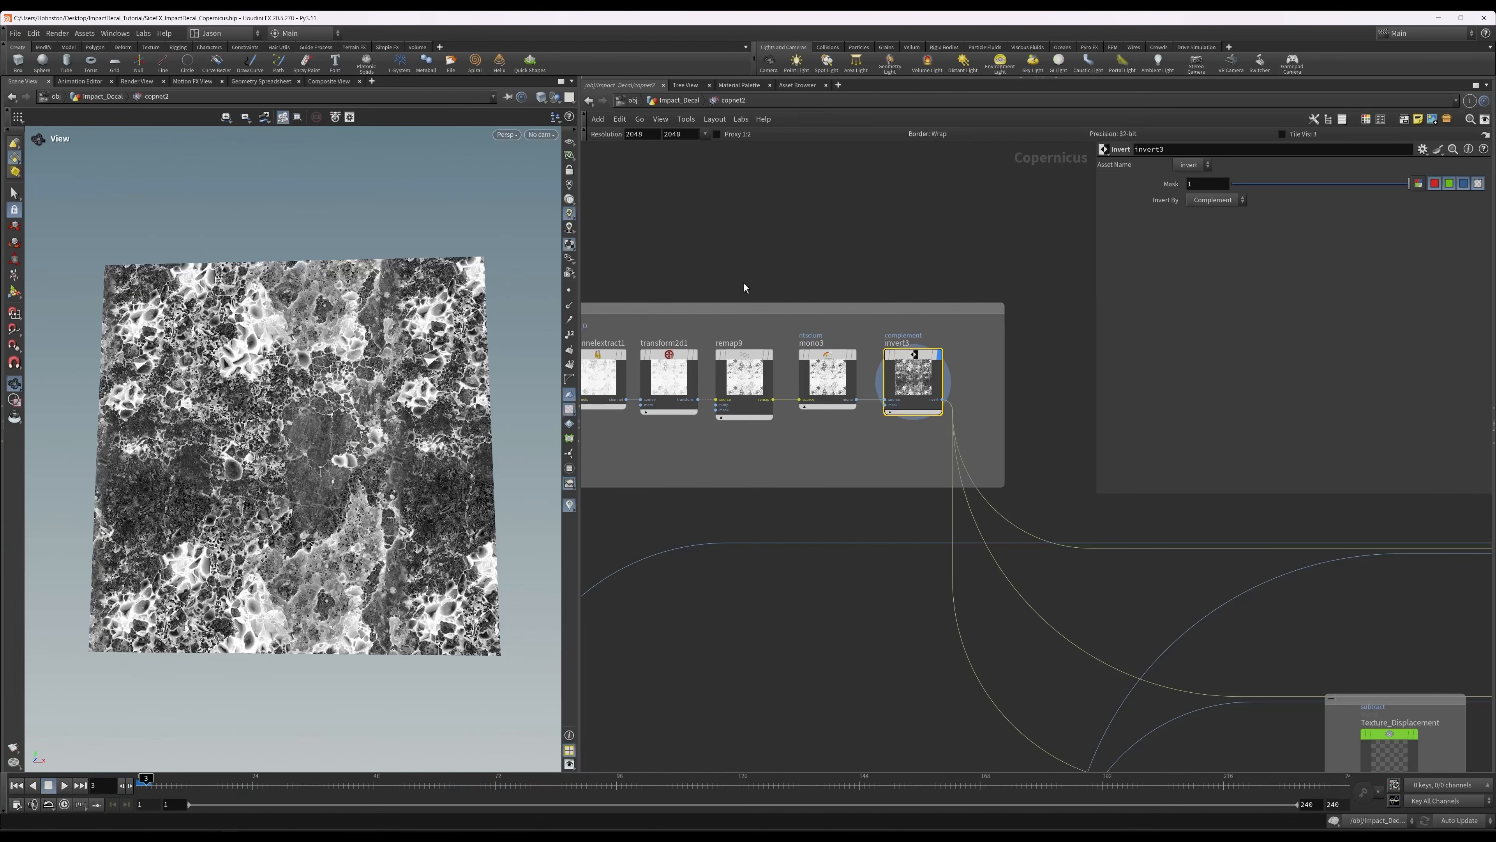
left_click_drag(330, 466, 344, 483)
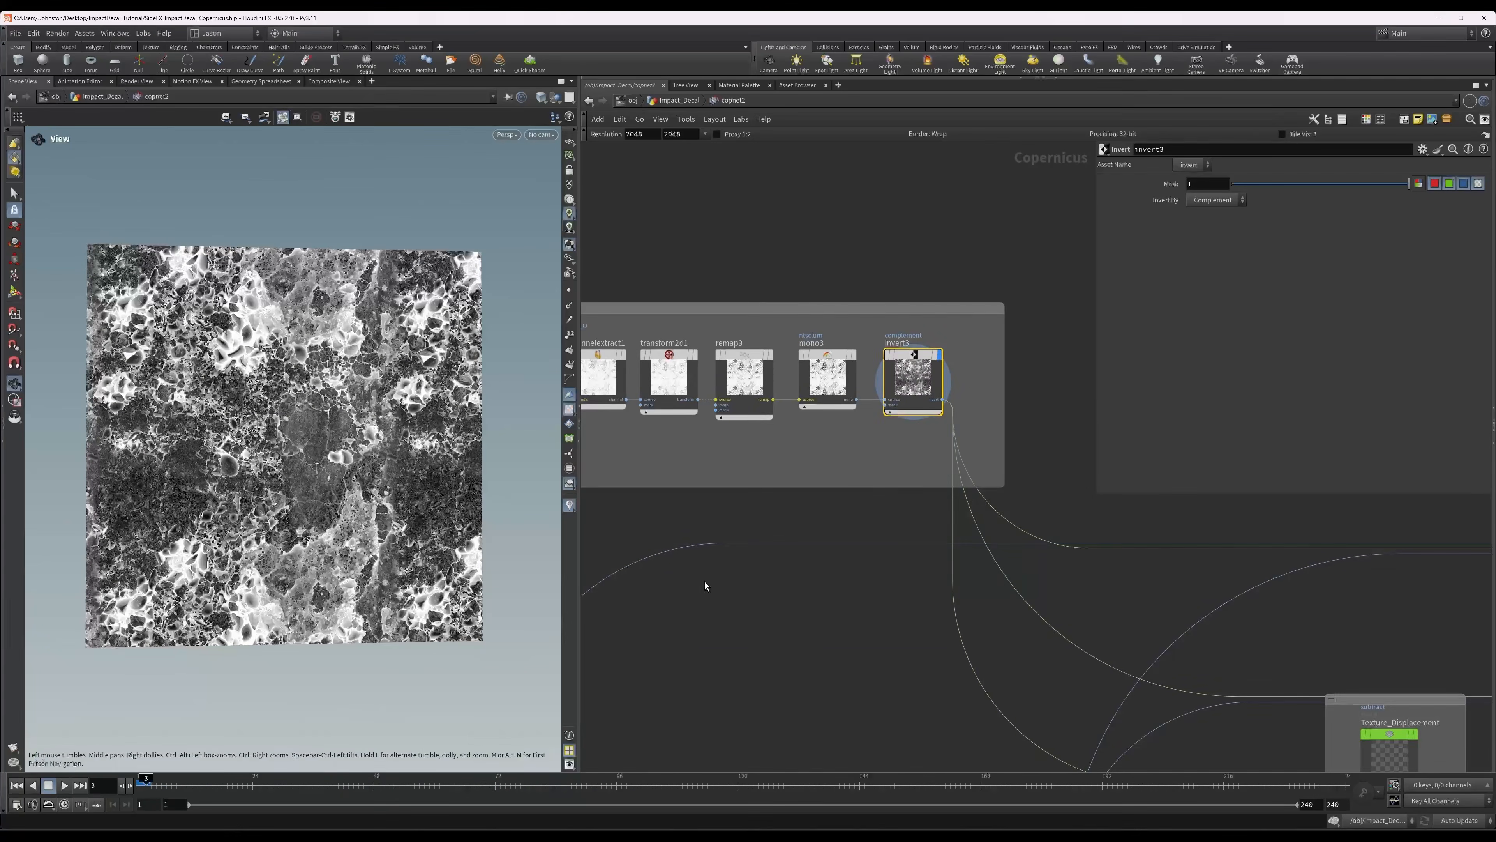
Display Lower_Center and Texture_Displacement in turn to review how the crack texture is subtracted from the height.
middle_click_drag(792, 605, 645, 384)
left_click(1234, 537)
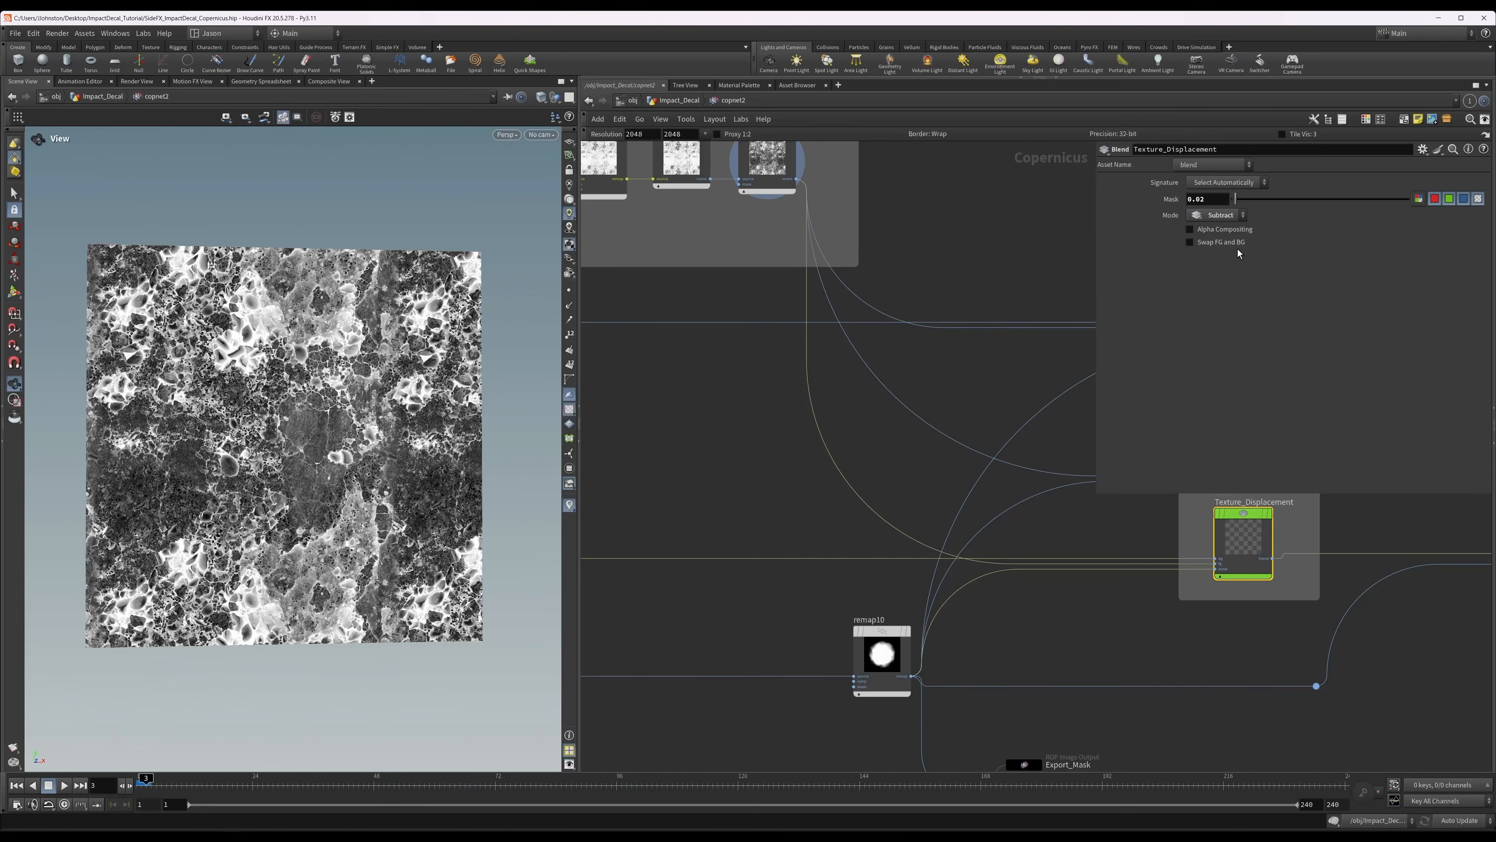
middle_click_drag(749, 515, 1190, 539)
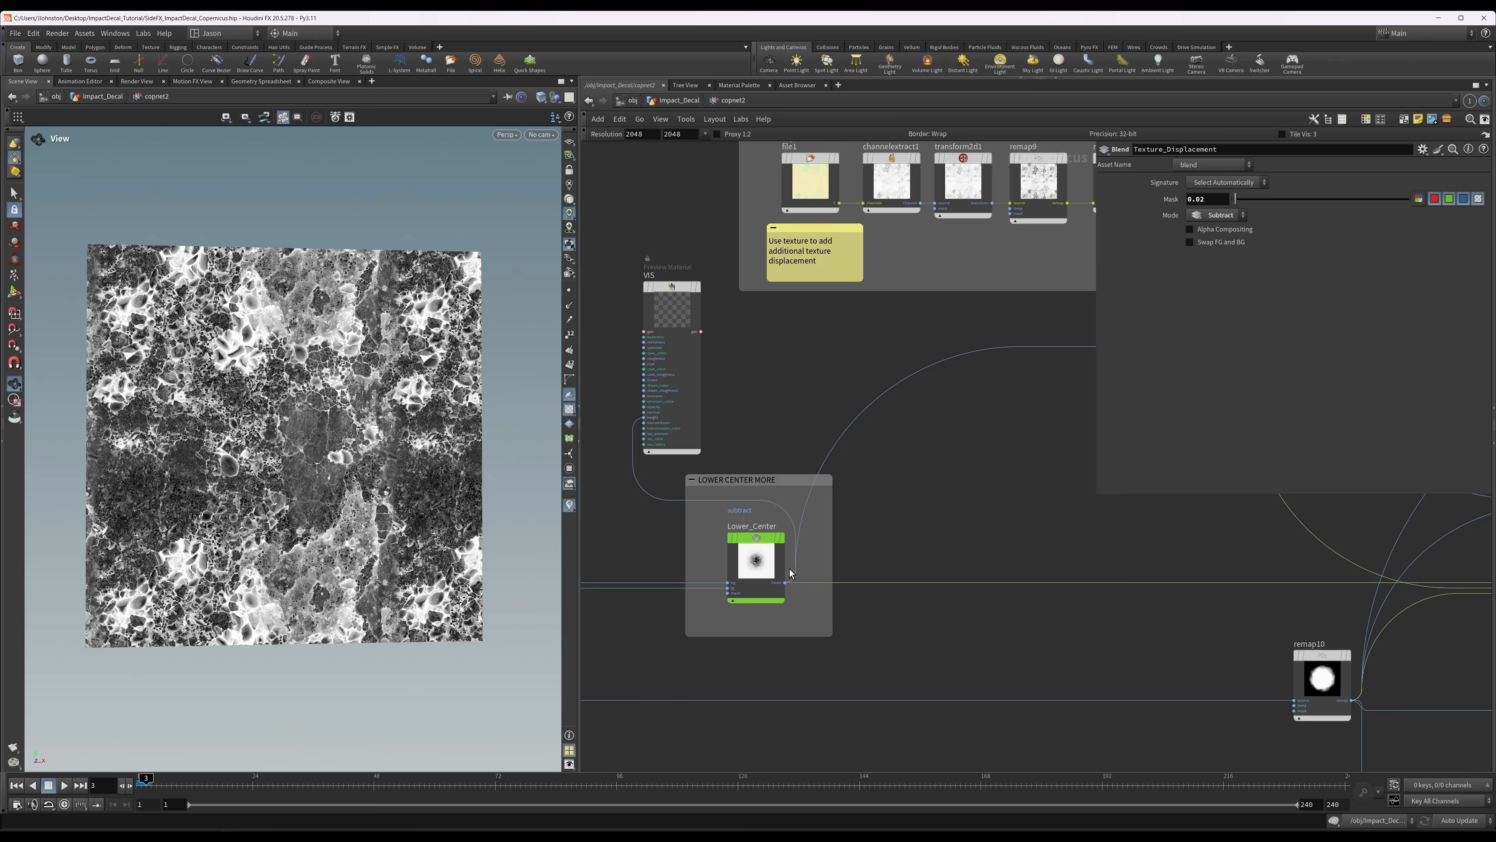
left_click(760, 563)
middle_click_drag(1093, 535, 583, 505)
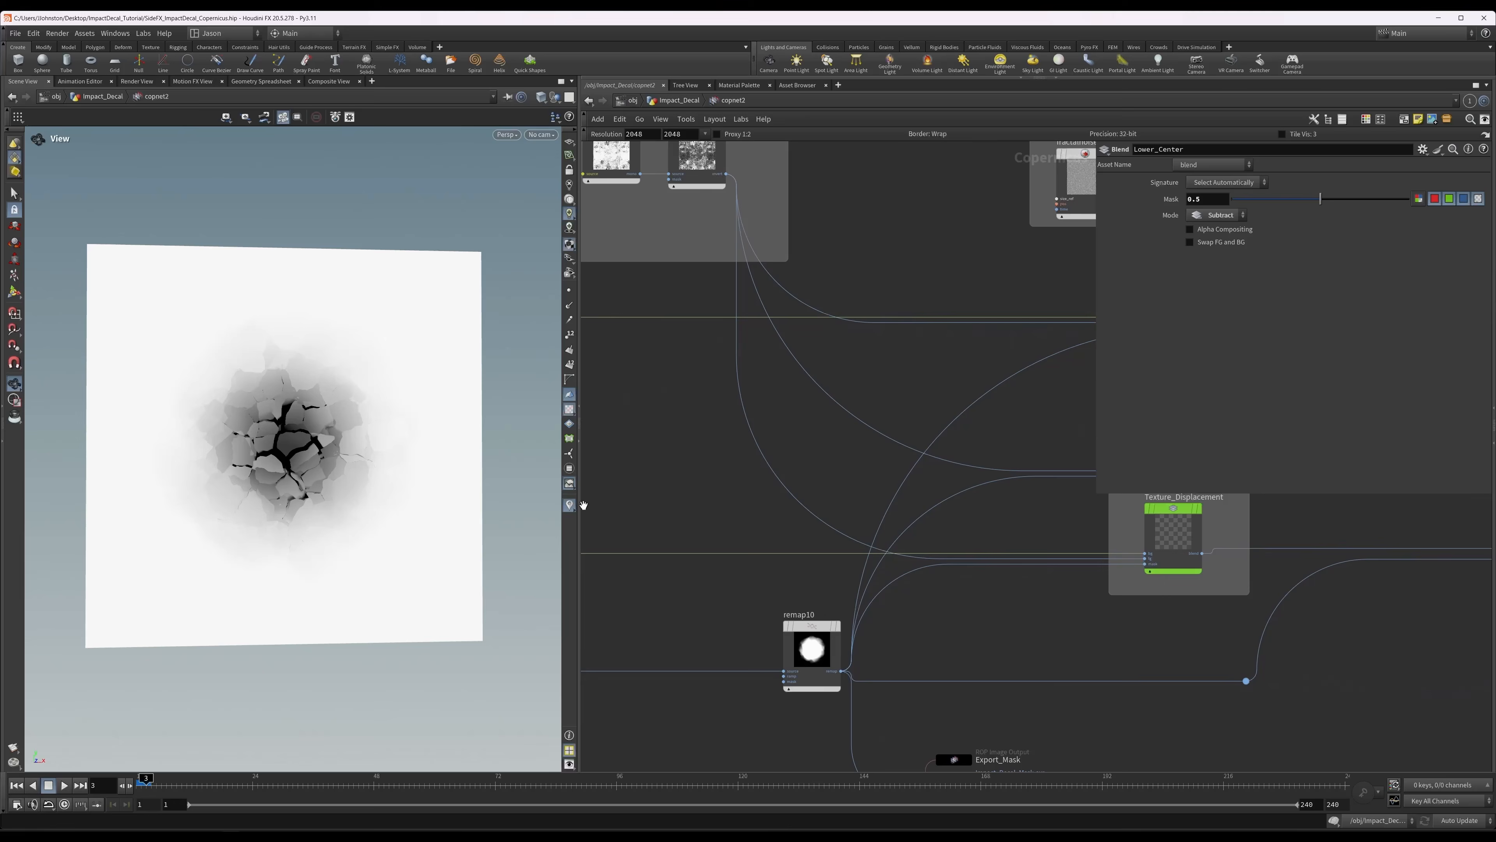
left_click(1179, 539)
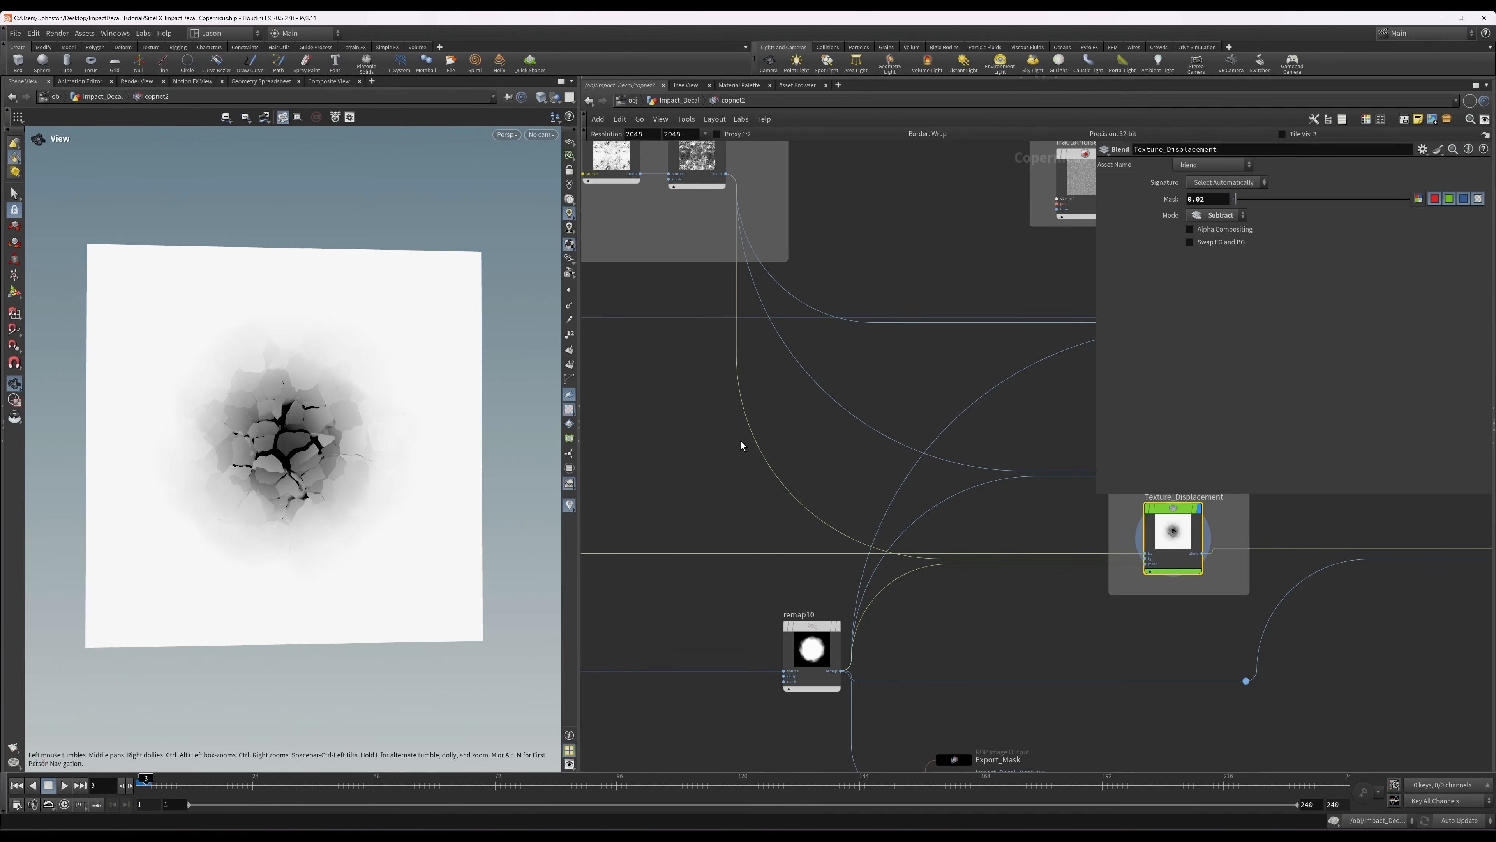
scroll(745, 449, "down", 8)
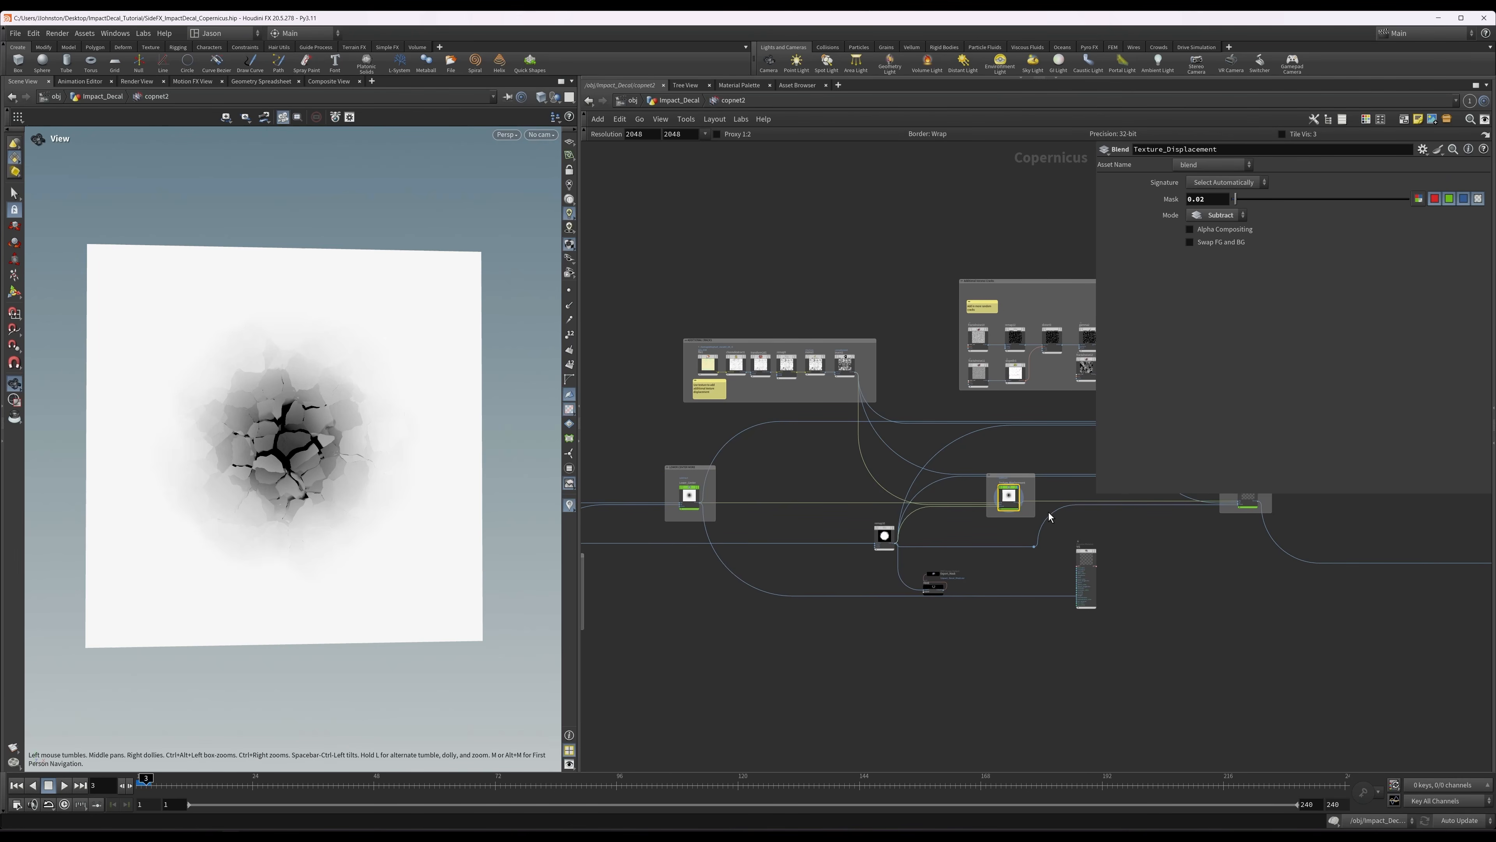
Connect the blend output of Texture_Displacement to the height input of VIS and display the preview material.
scroll(1047, 512, "up", 4)
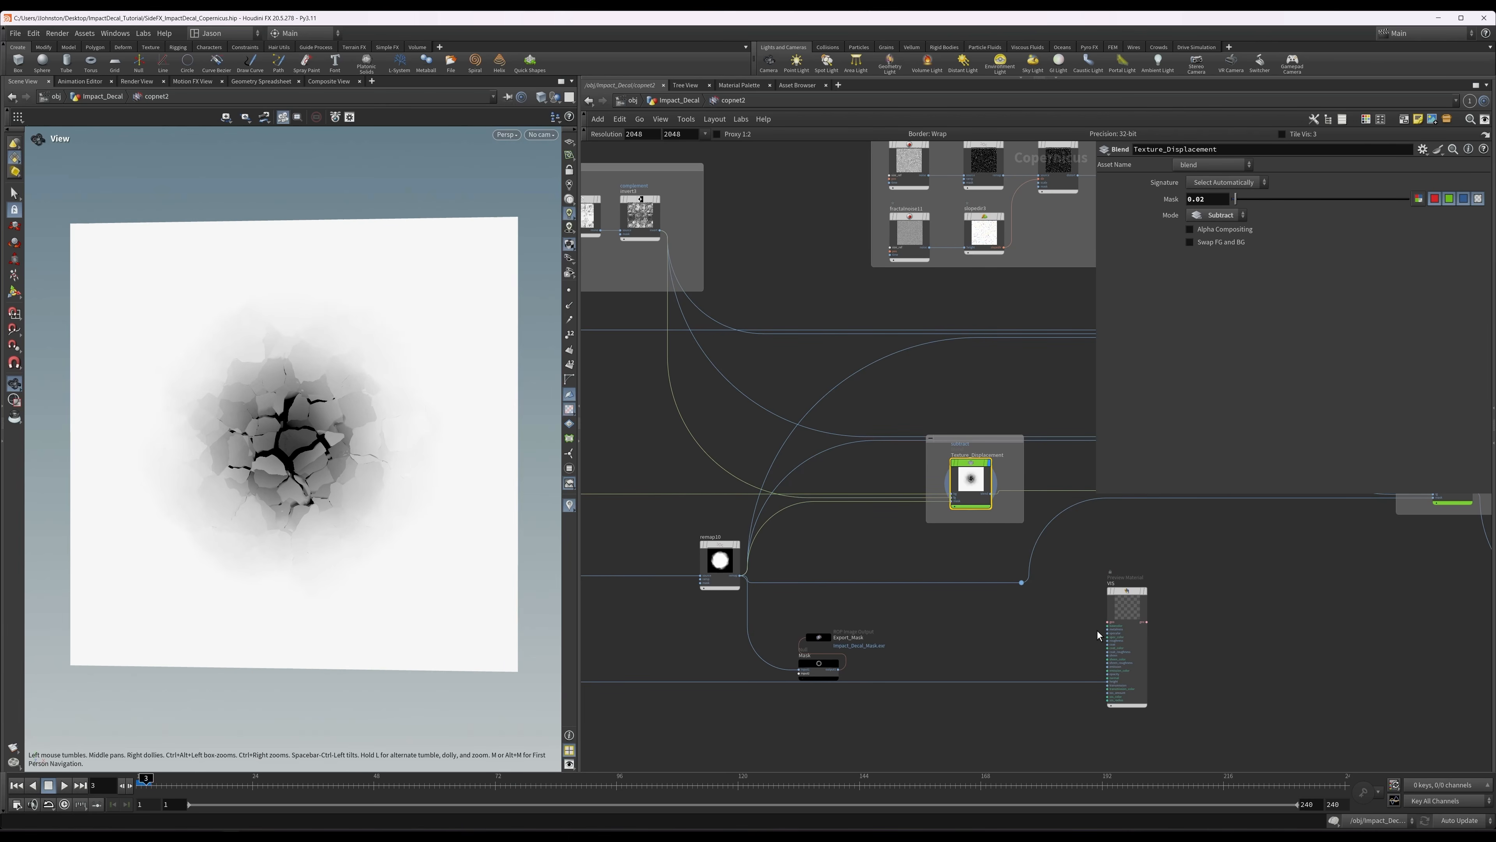
scroll(990, 497, "up", 1)
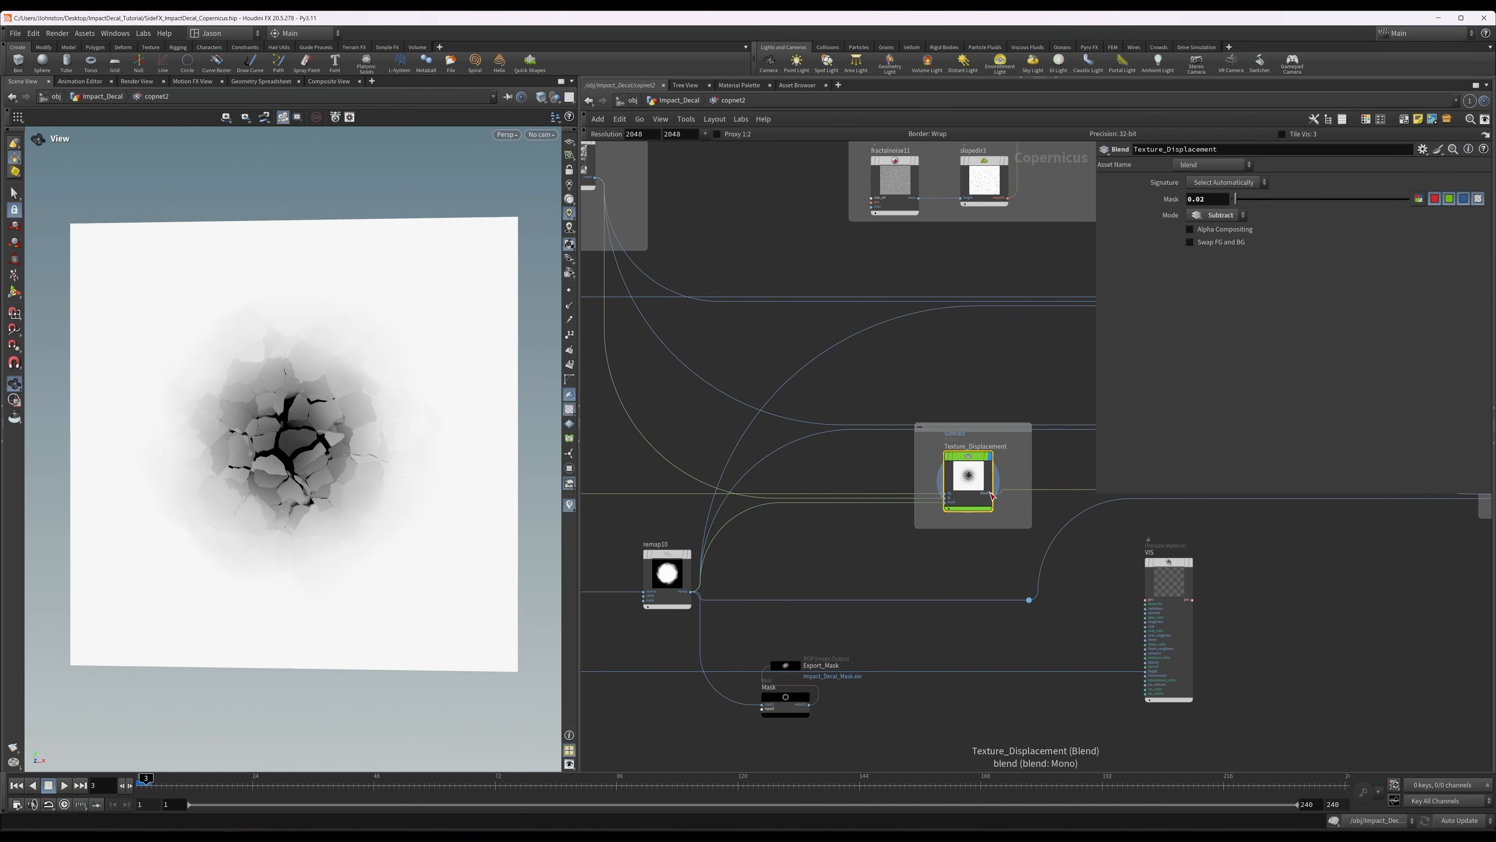
left_click(994, 494)
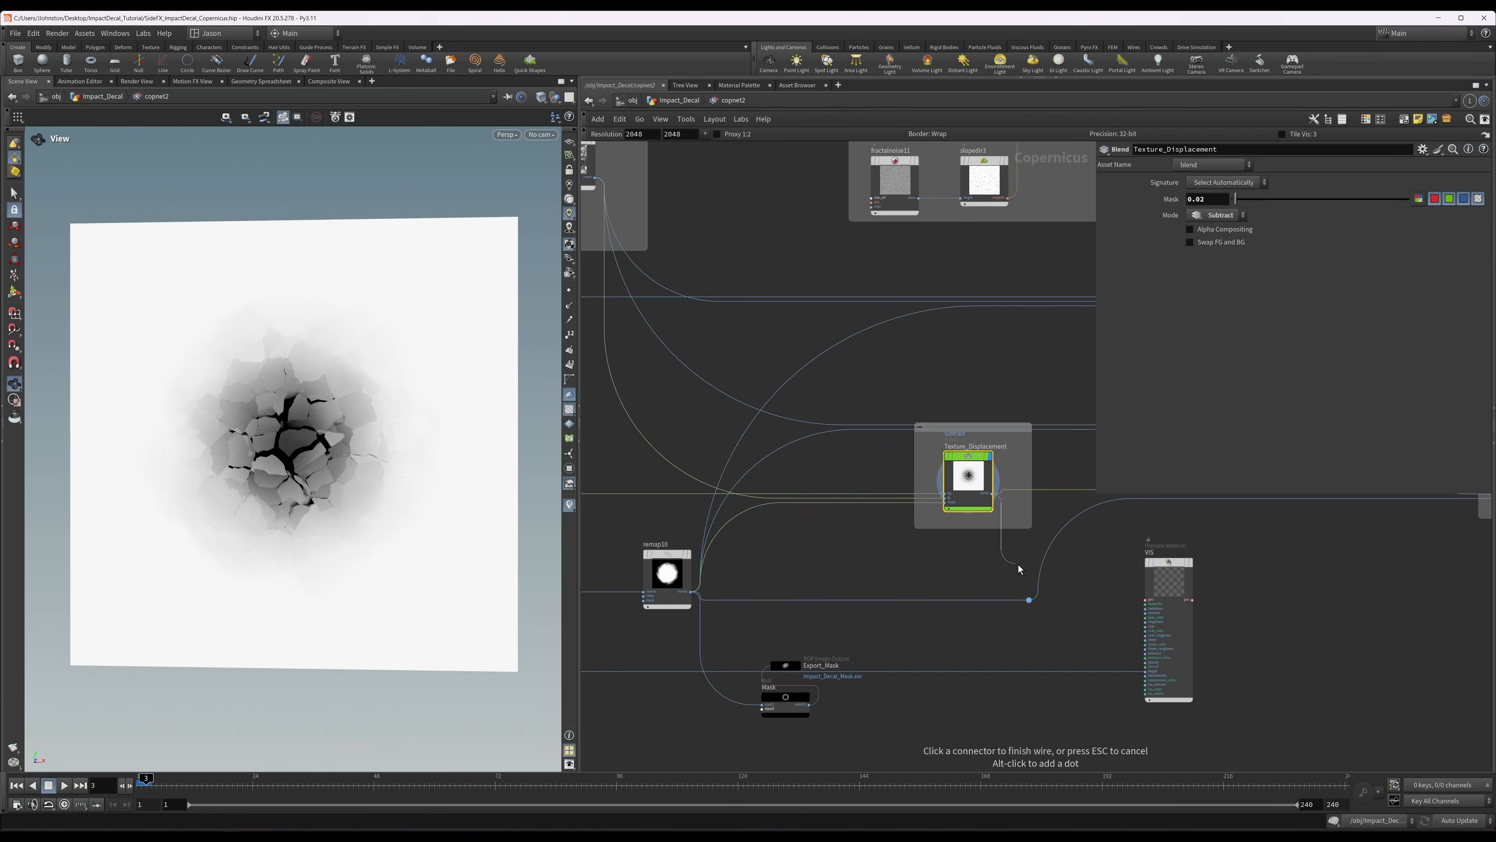
left_click(1148, 672)
left_click(1176, 582)
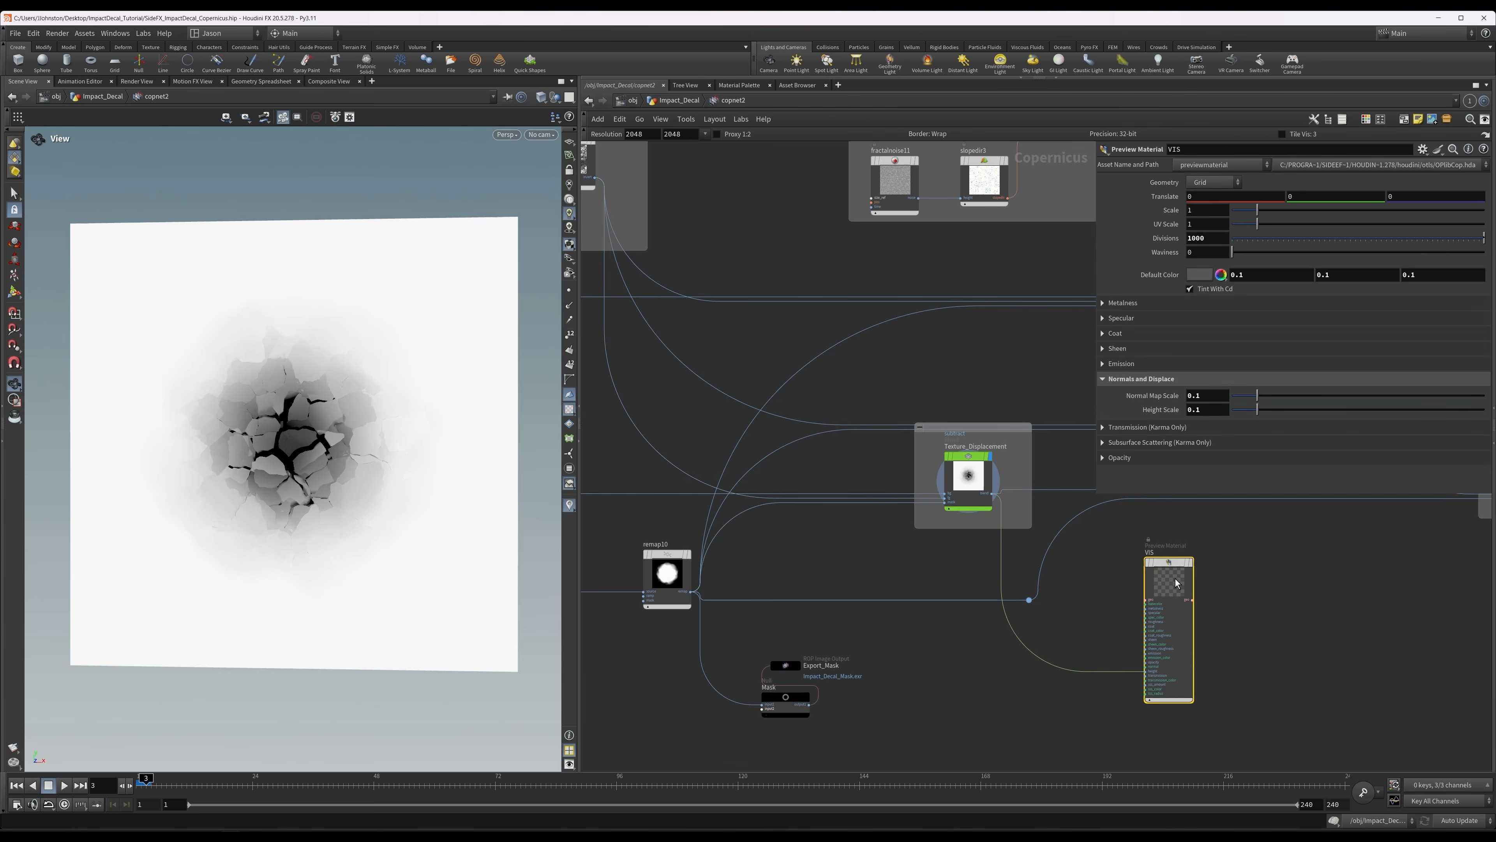
left_click(1190, 562)
Select Texture_Displacement and compare the slab's surface detail with the blend bypassed and active.
left_click_drag(304, 490, 301, 474)
right_click_drag(301, 475, 421, 470)
left_click(982, 482)
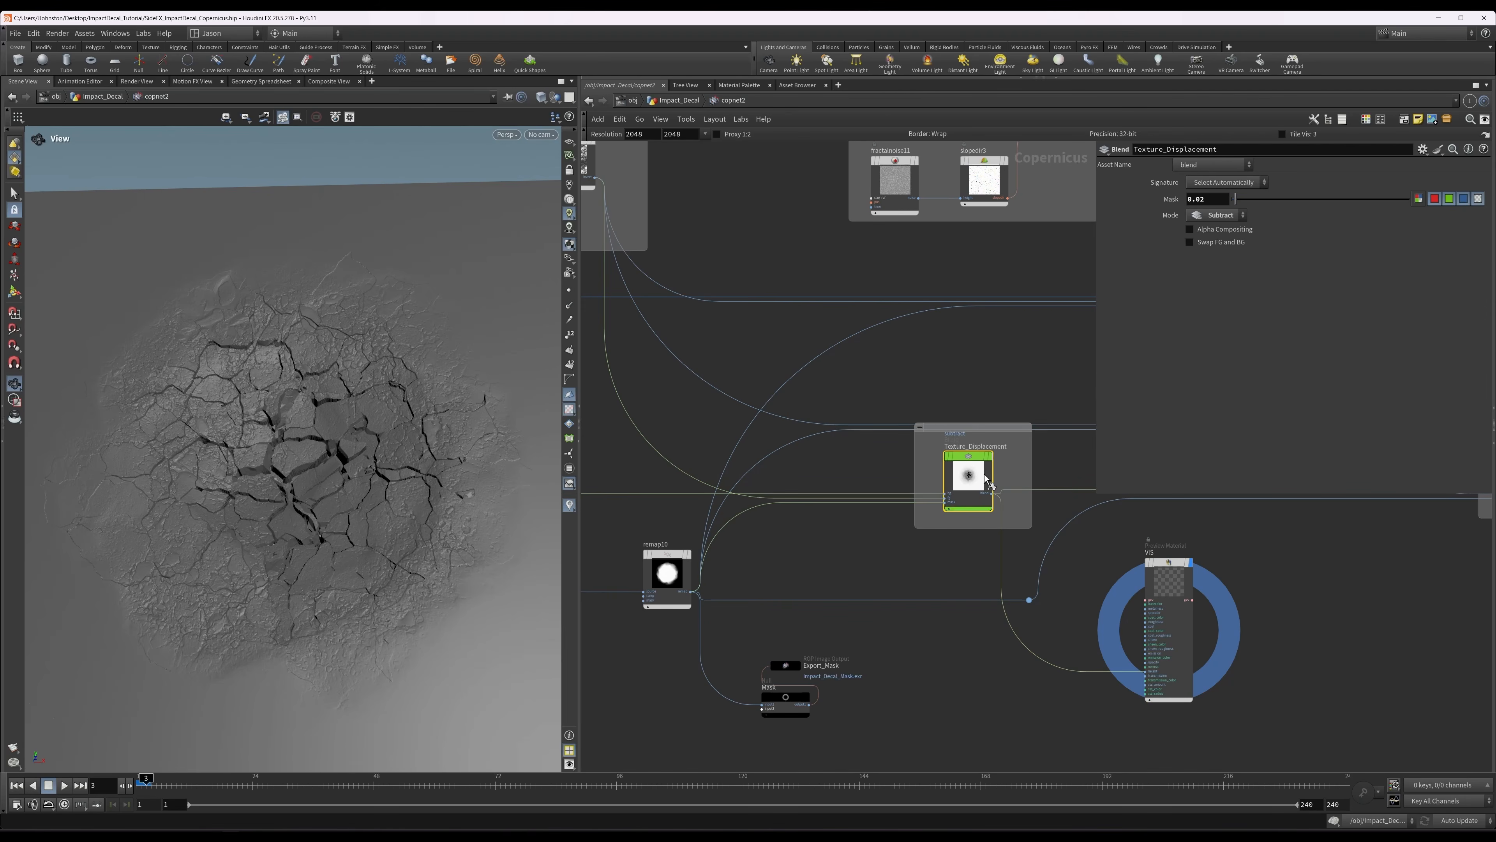
key("b")
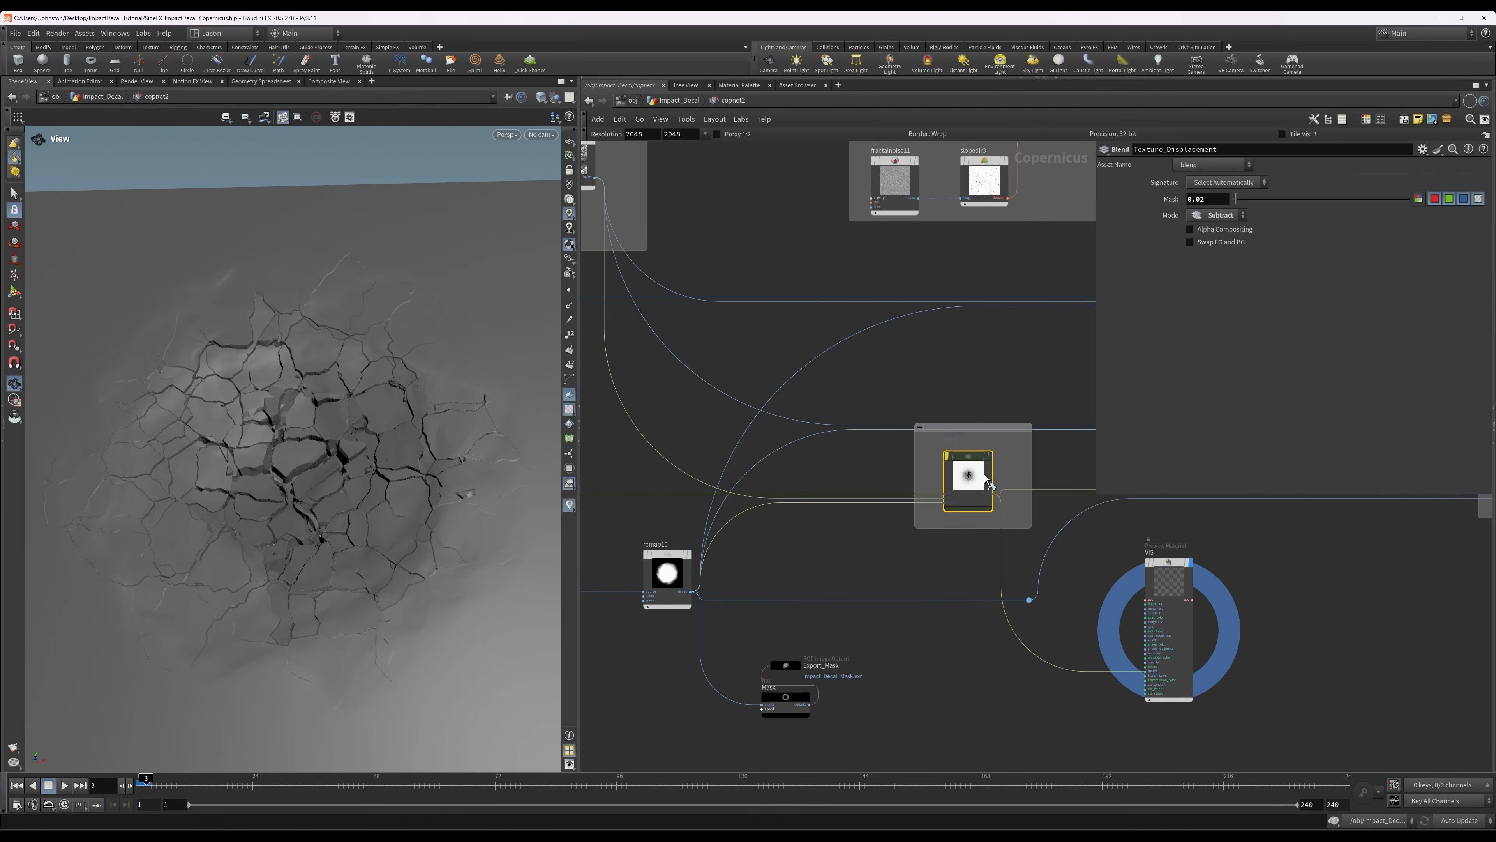
key("b")
key("b")
key("b")
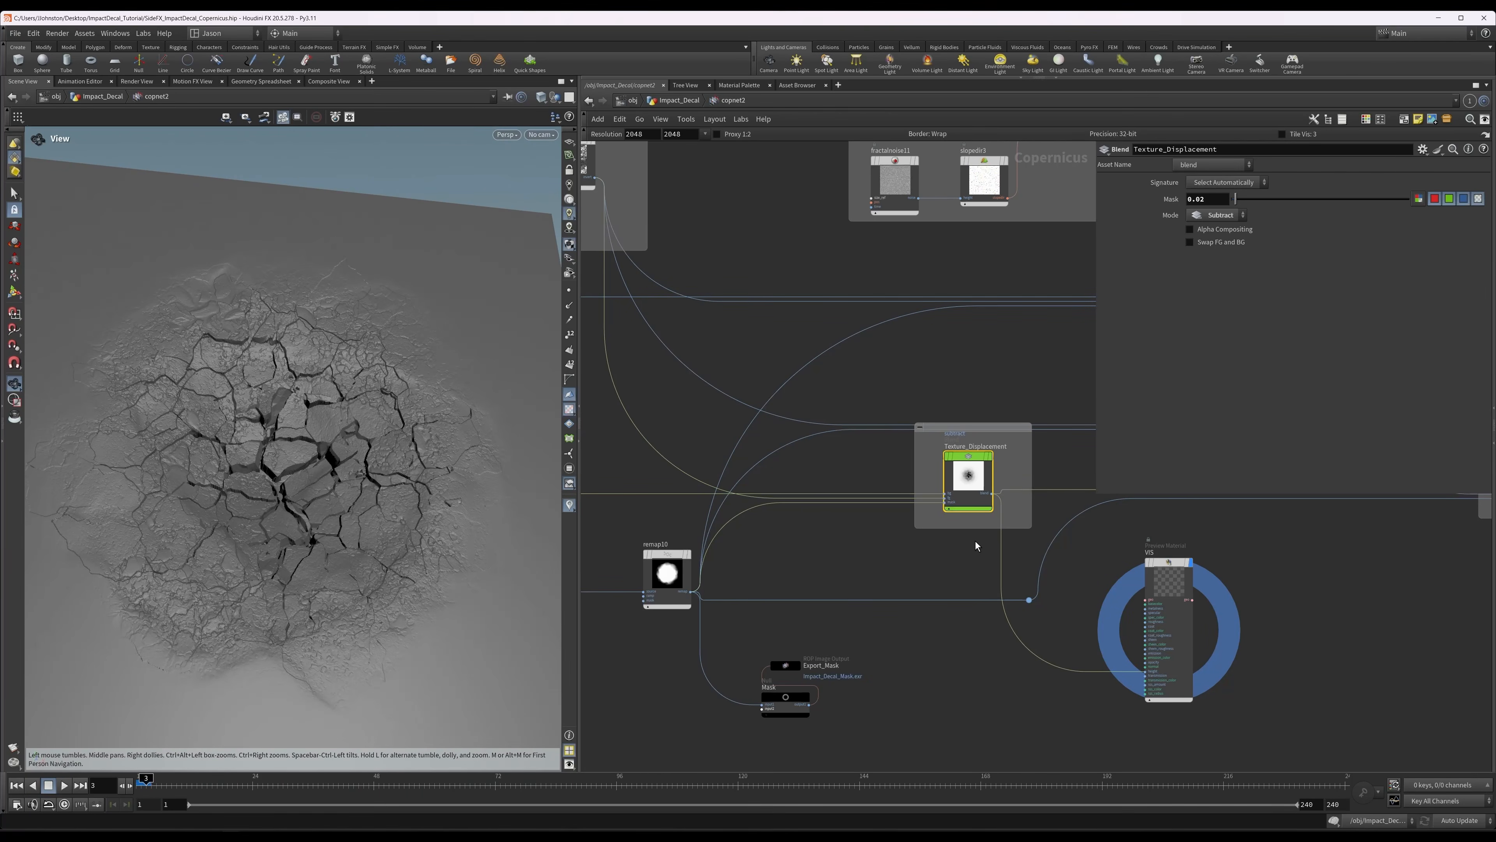
Display remap10 to review the mask that limits the texture displacement.
scroll(978, 533, "up", 2)
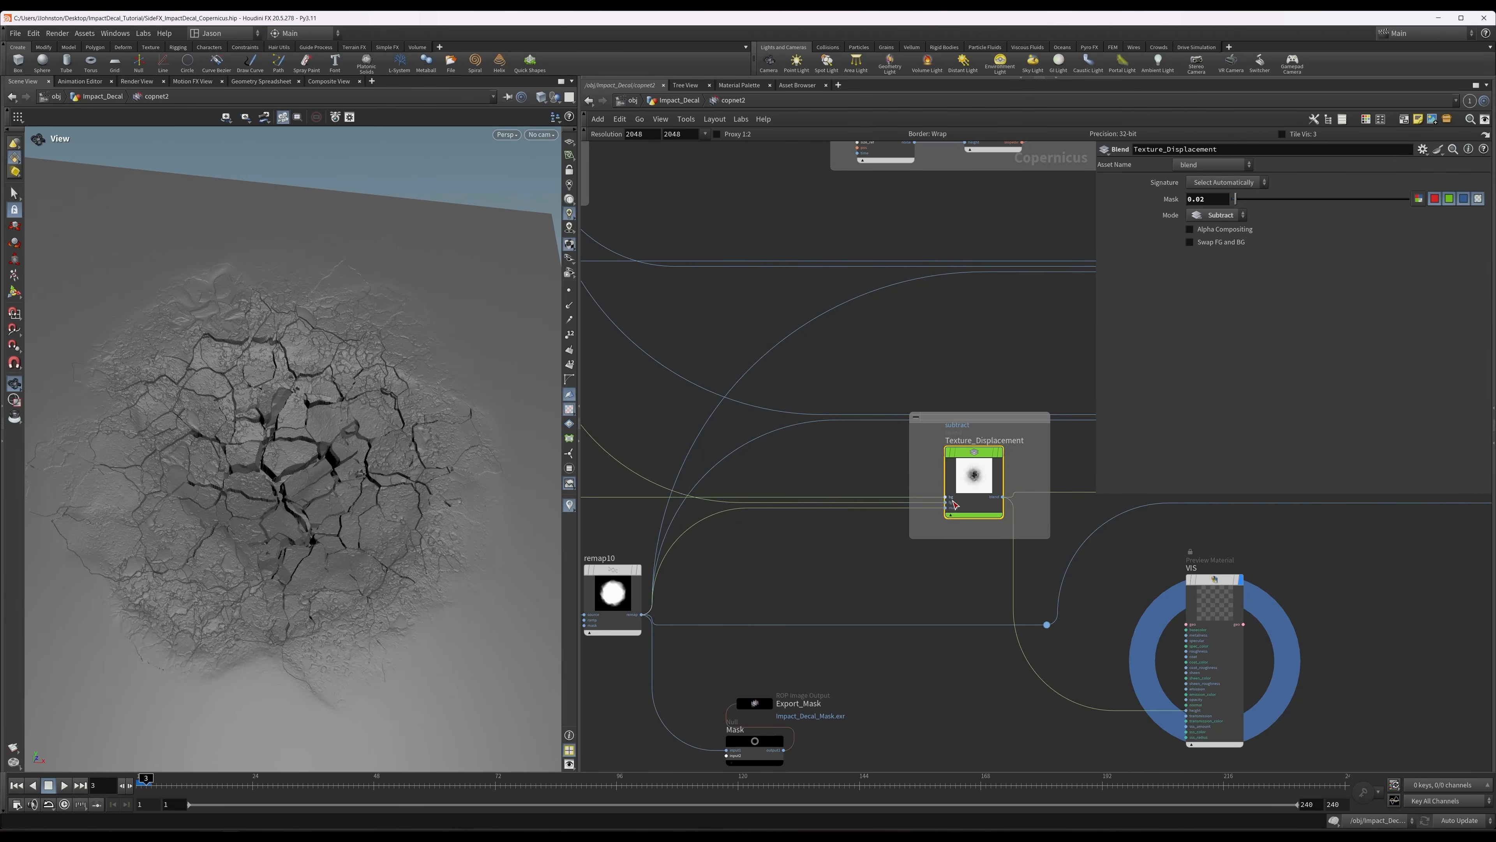
left_click(607, 595)
middle_click_drag(607, 595, 745, 554)
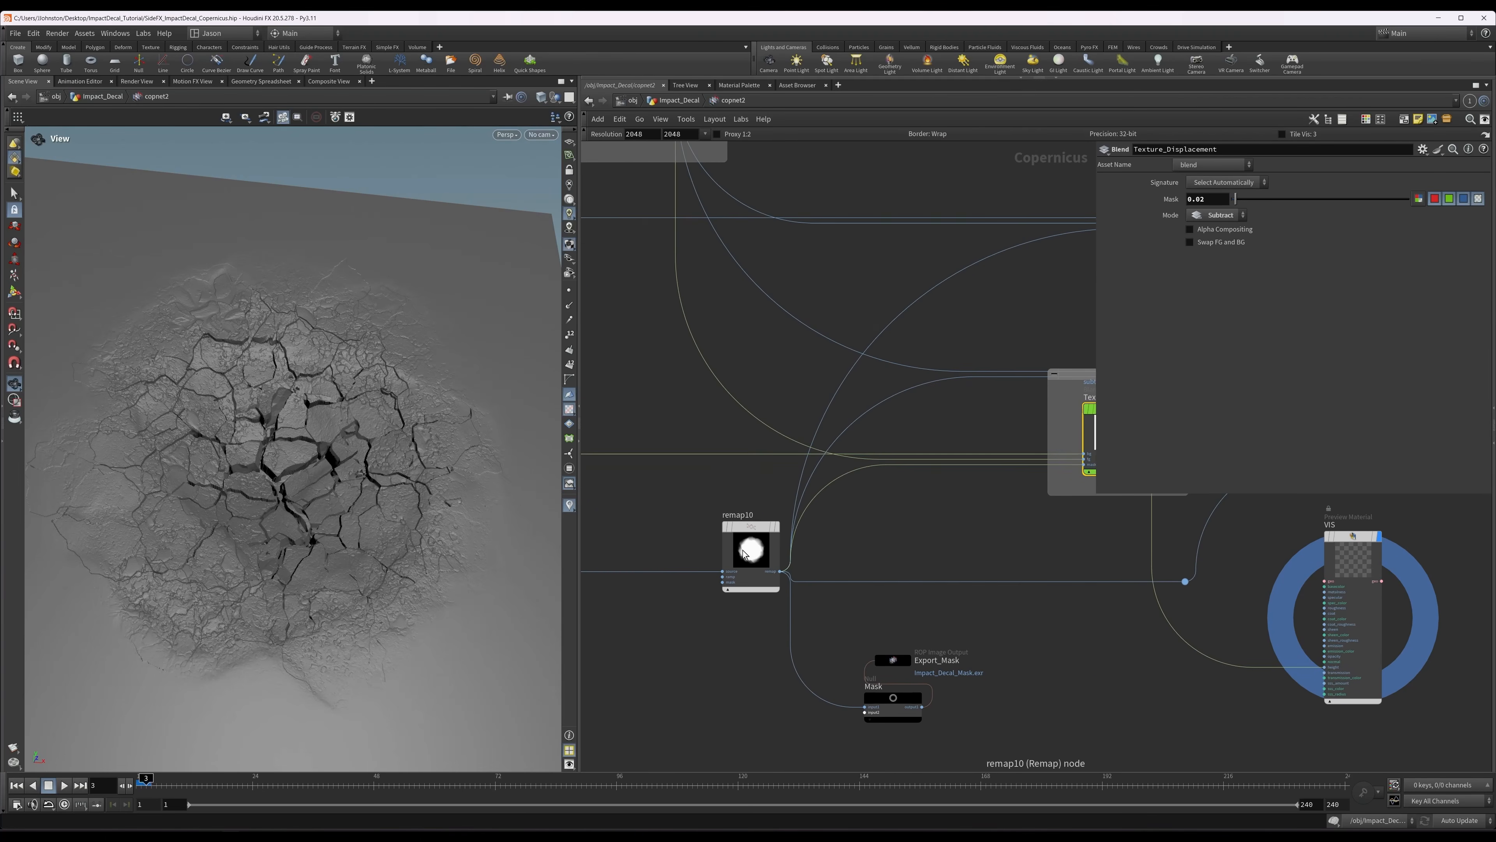
key("r")
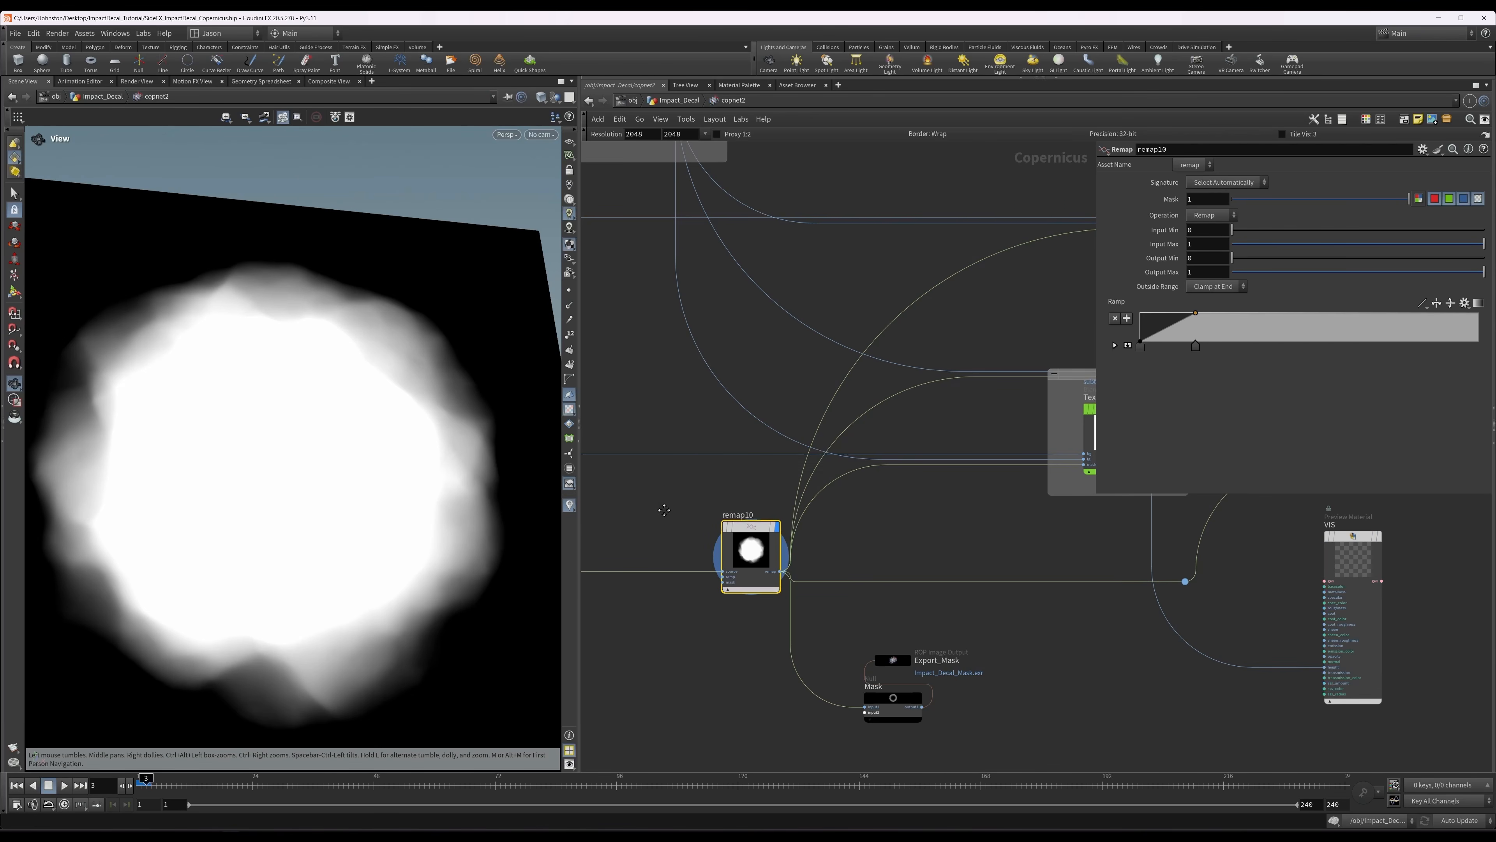
Display distort2, which feeds the mask, and compare its soft falloff with the output of remap10.
middle_click_drag(664, 510, 1128, 529)
scroll(1128, 529, "down", 1)
scroll(1105, 585, "down", 5)
middle_click_drag(925, 601, 1138, 593)
scroll(1139, 593, "up", 1)
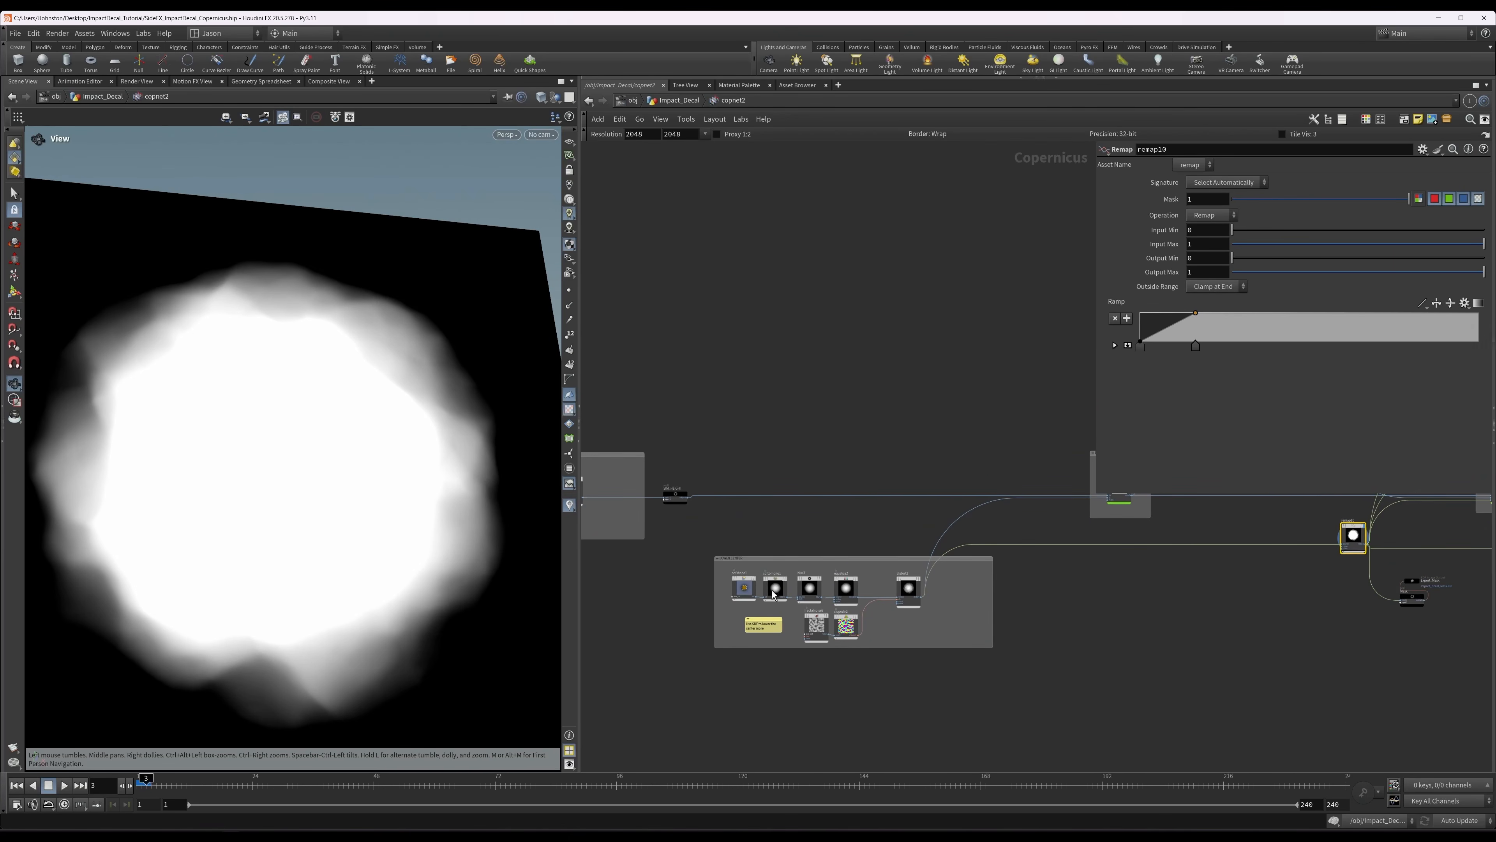
scroll(774, 594, "up", 1)
left_click(931, 588)
key("r")
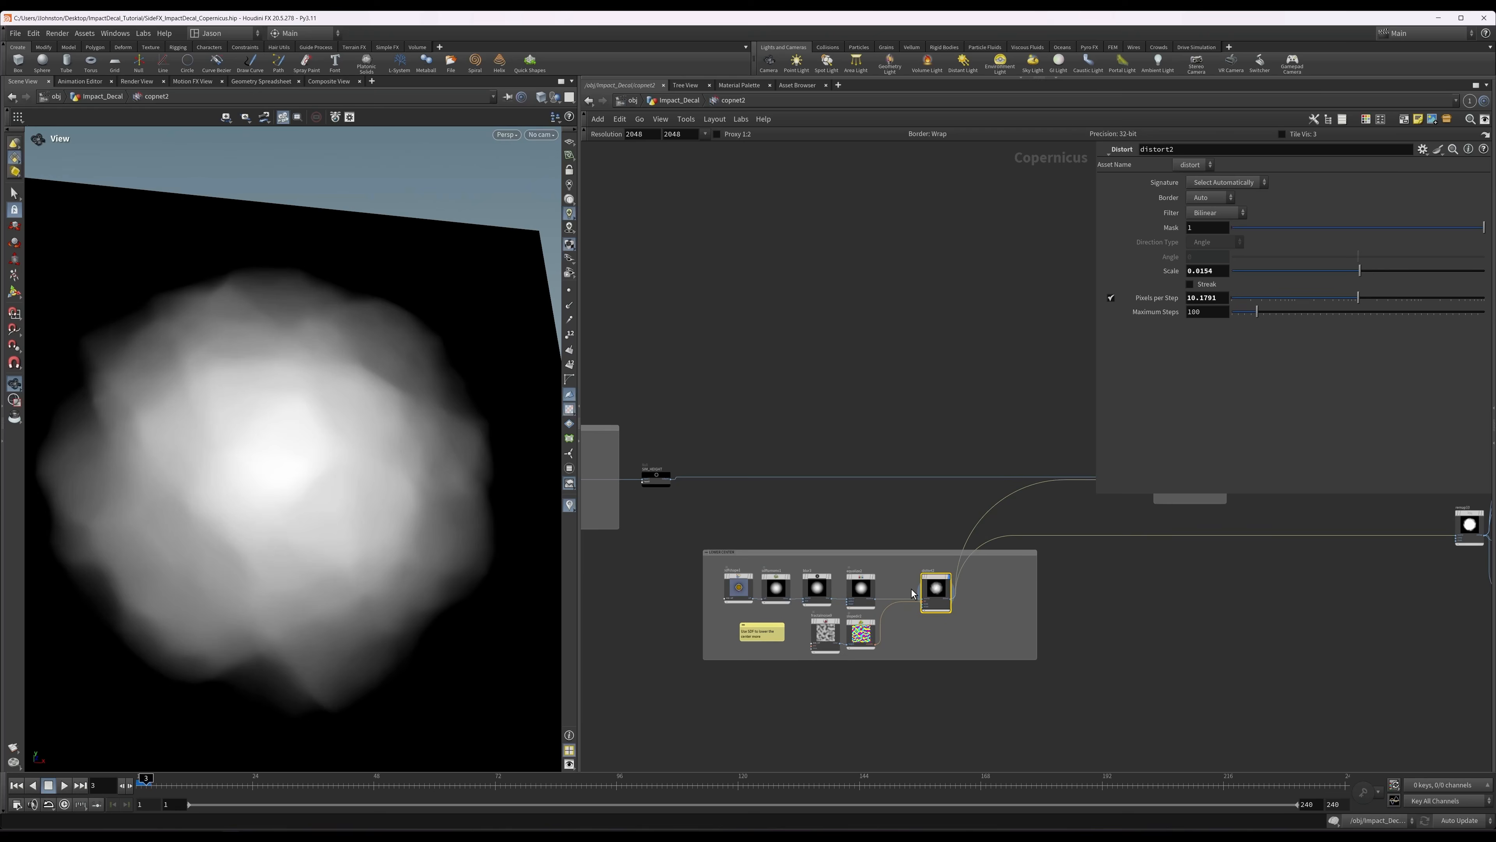
middle_click_drag(1180, 650, 613, 668)
left_click(901, 547)
key("r")
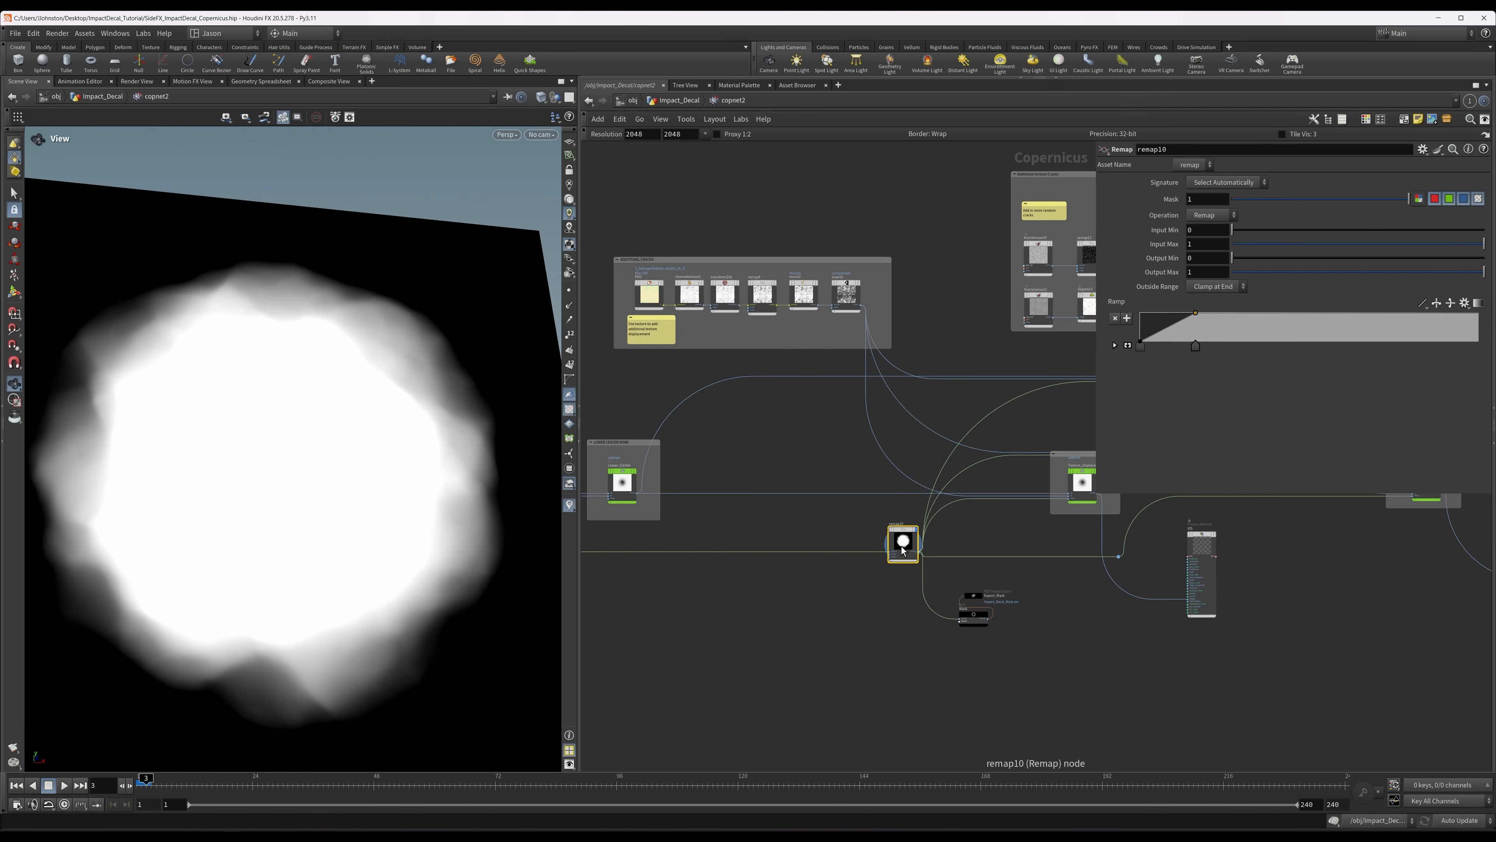
Display the Texture_Displacement height and the VIS preview material in turn to review the masked crack detail.
scroll(982, 542, "up", 1)
middle_click_drag(1093, 478, 952, 553)
left_click(951, 551)
key("r")
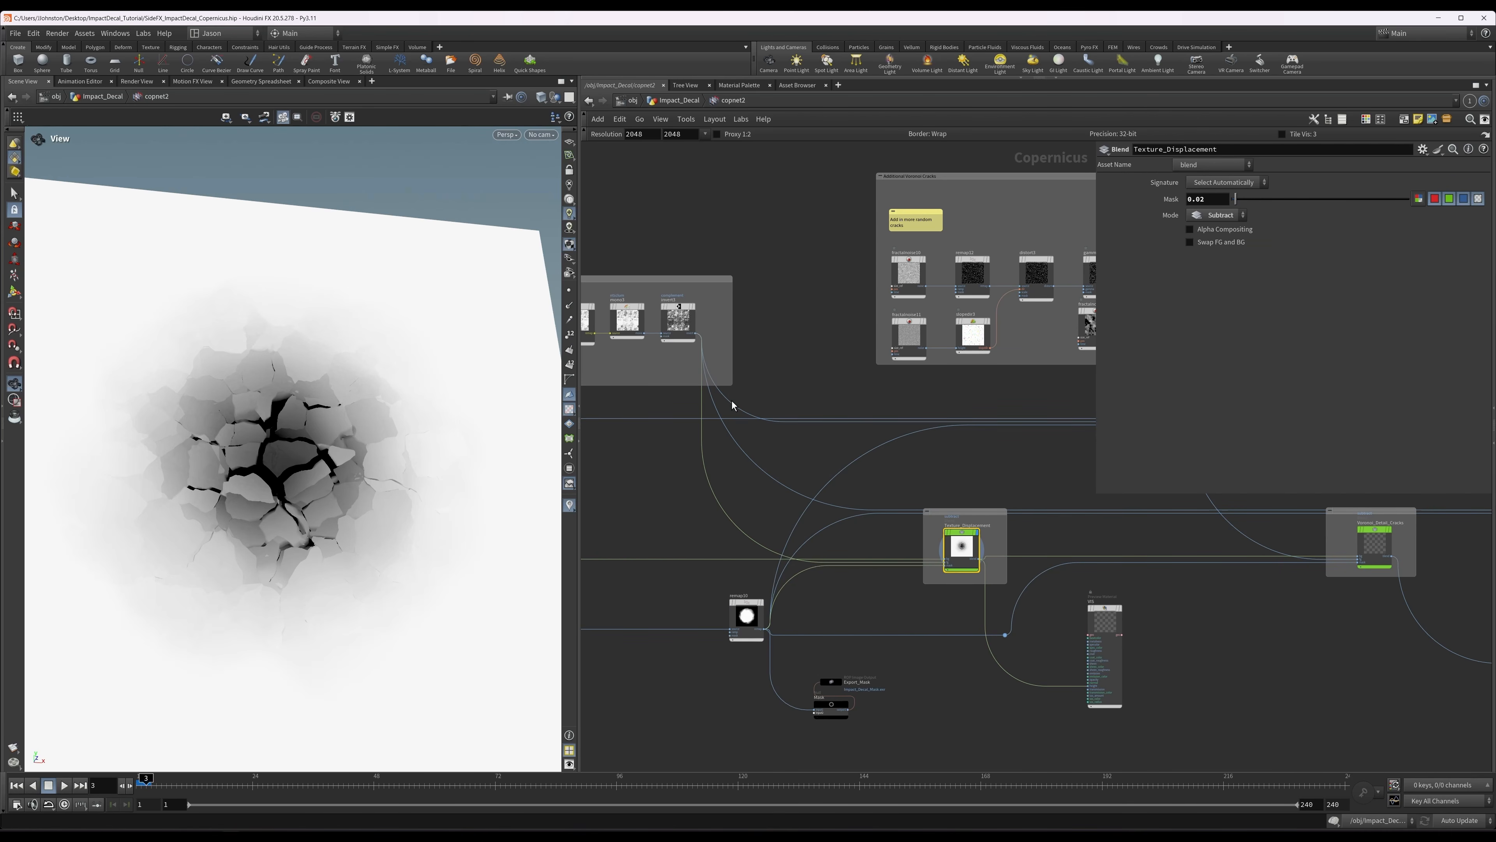
left_click(1107, 622)
key("r")
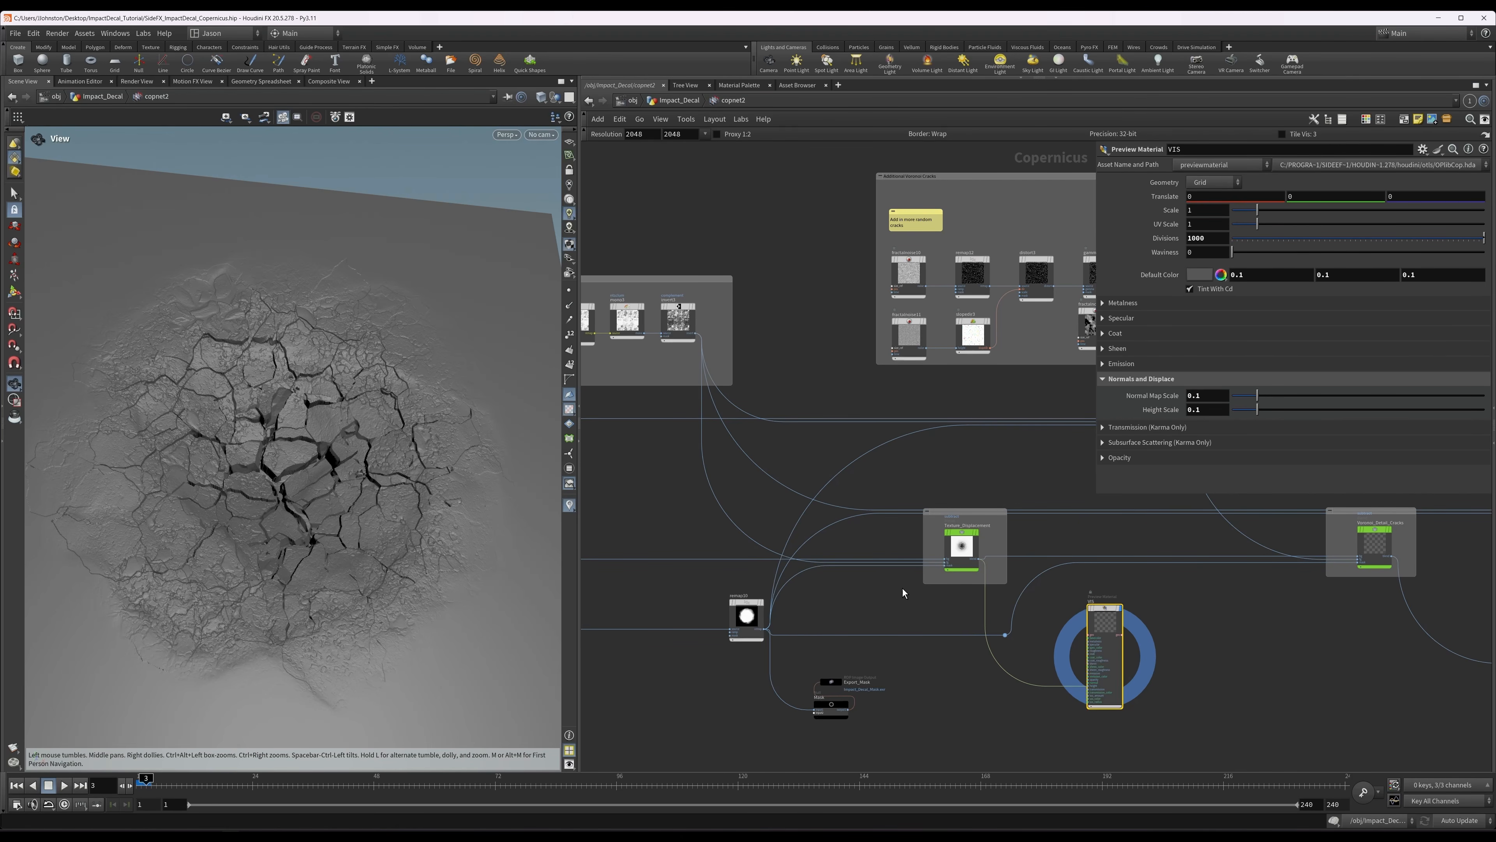
Move the VIS node closer to the detail cracks blend below the Additional Voronoi Cracks group.
middle_click_drag(903, 589, 792, 630)
left_click_drag(1002, 675, 1093, 679)
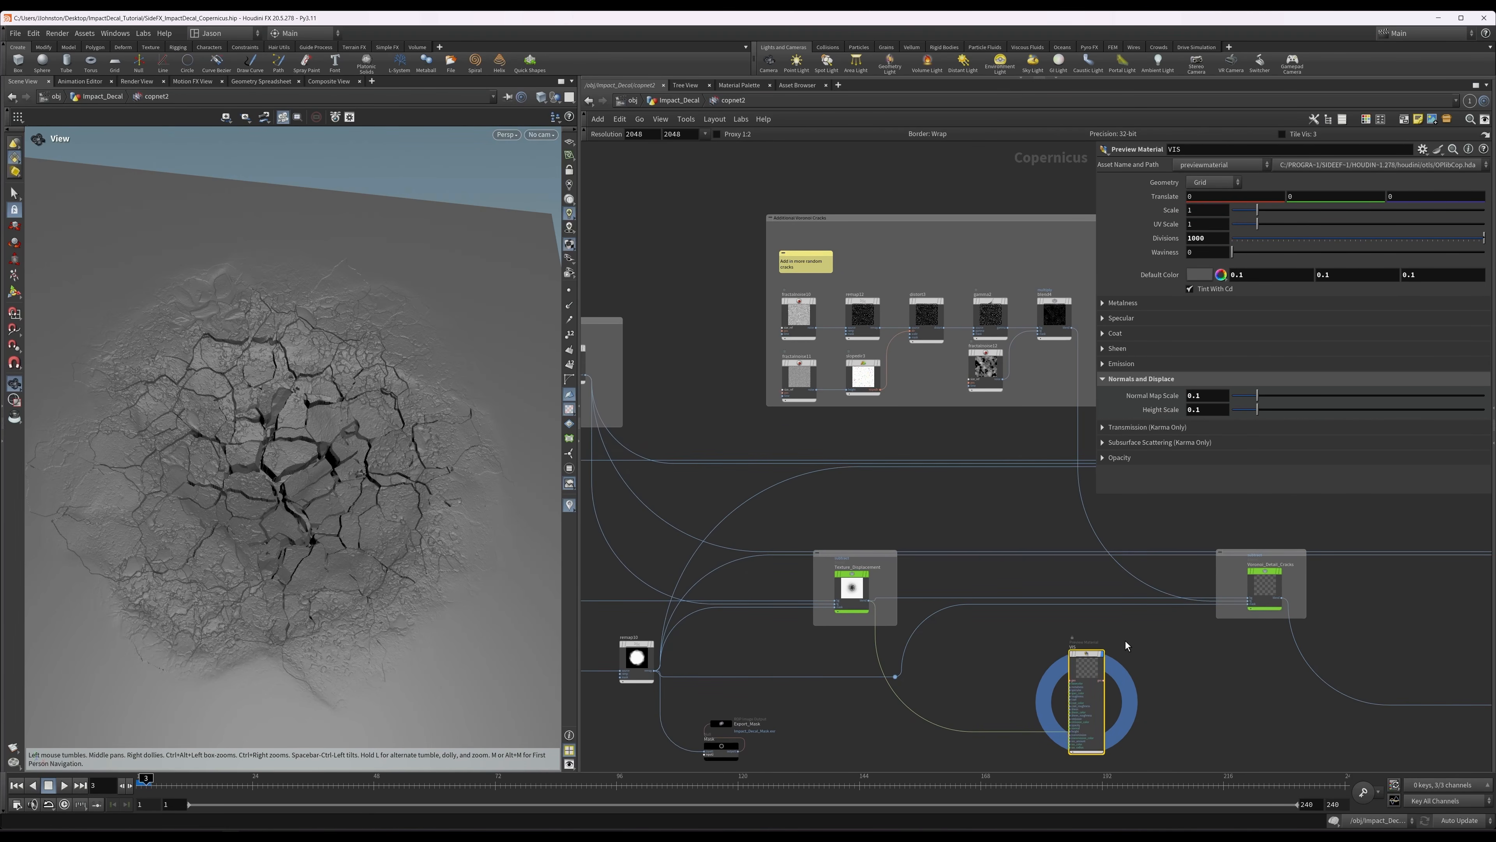
scroll(401, 510, "up", 4)
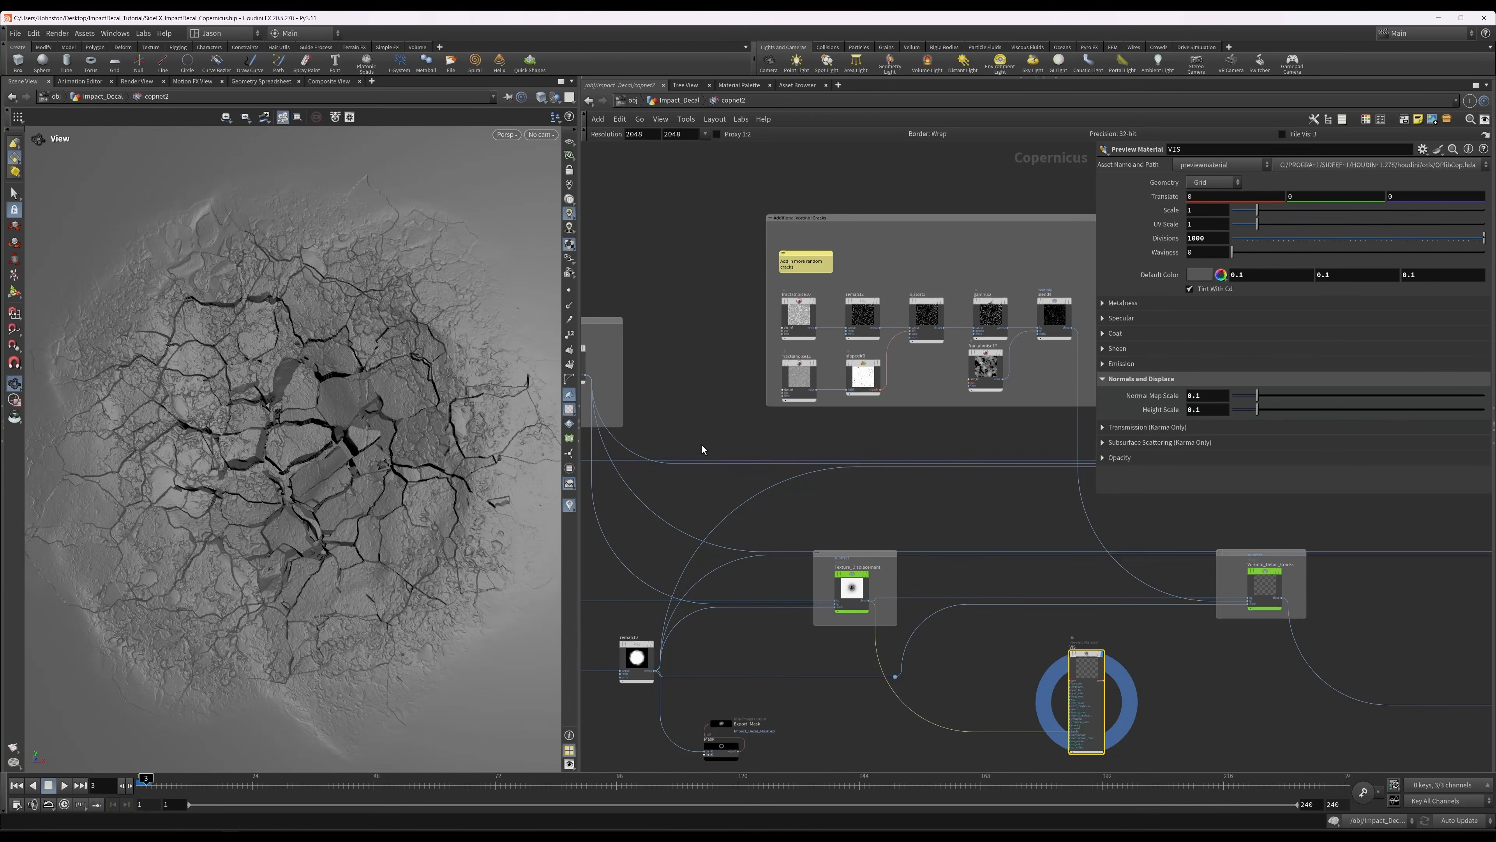
middle_click_drag(996, 522, 911, 528)
left_click_drag(983, 657, 1071, 651)
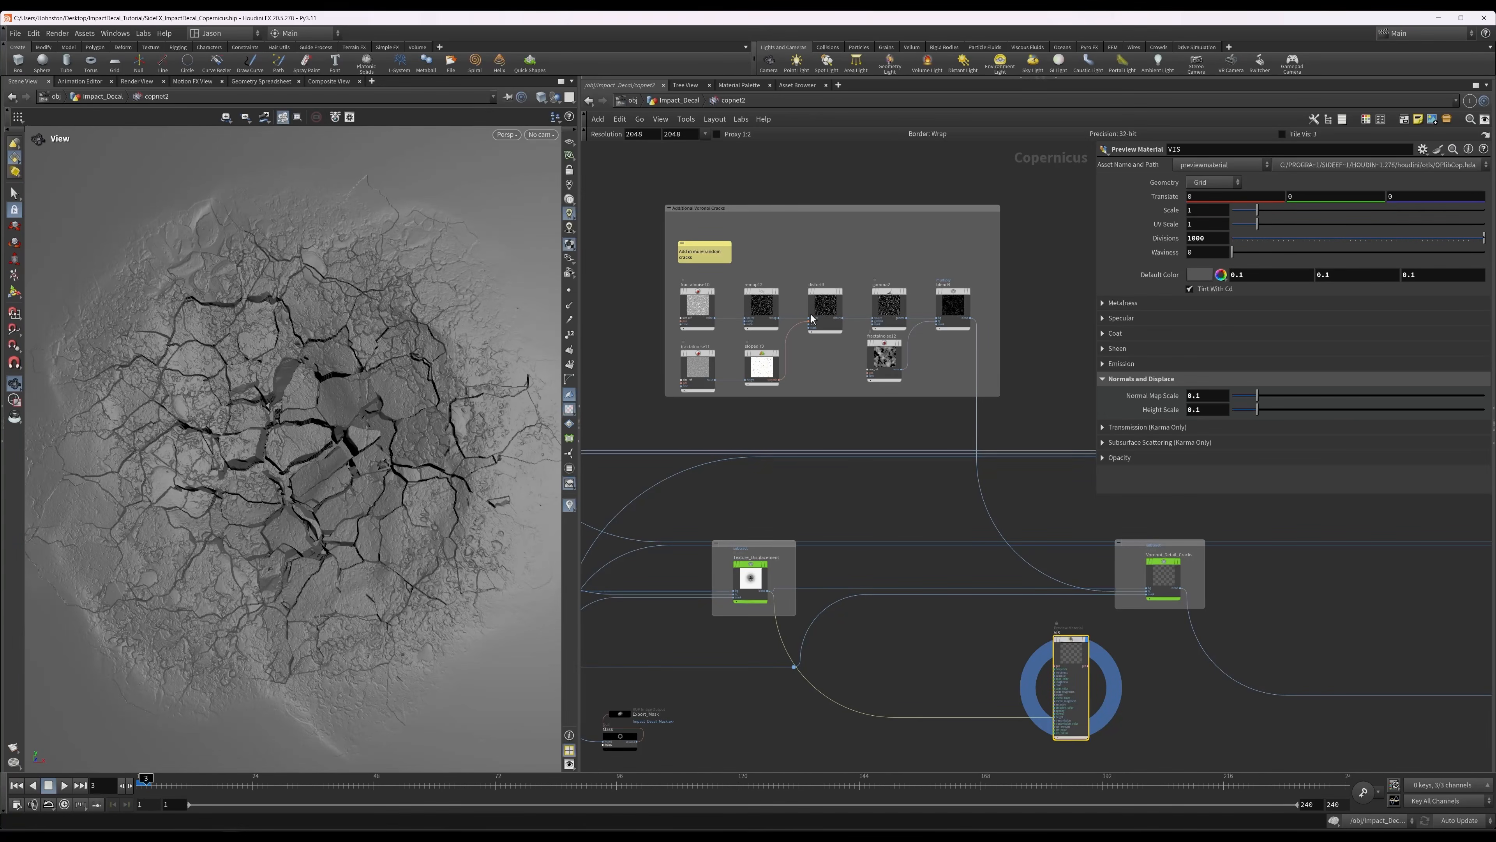
Display fractalnoise10 and remap12 in the Additional Voronoi Cracks group to review the cellular noise and its thin crack lines.
scroll(697, 306, "up", 2)
left_click(696, 304)
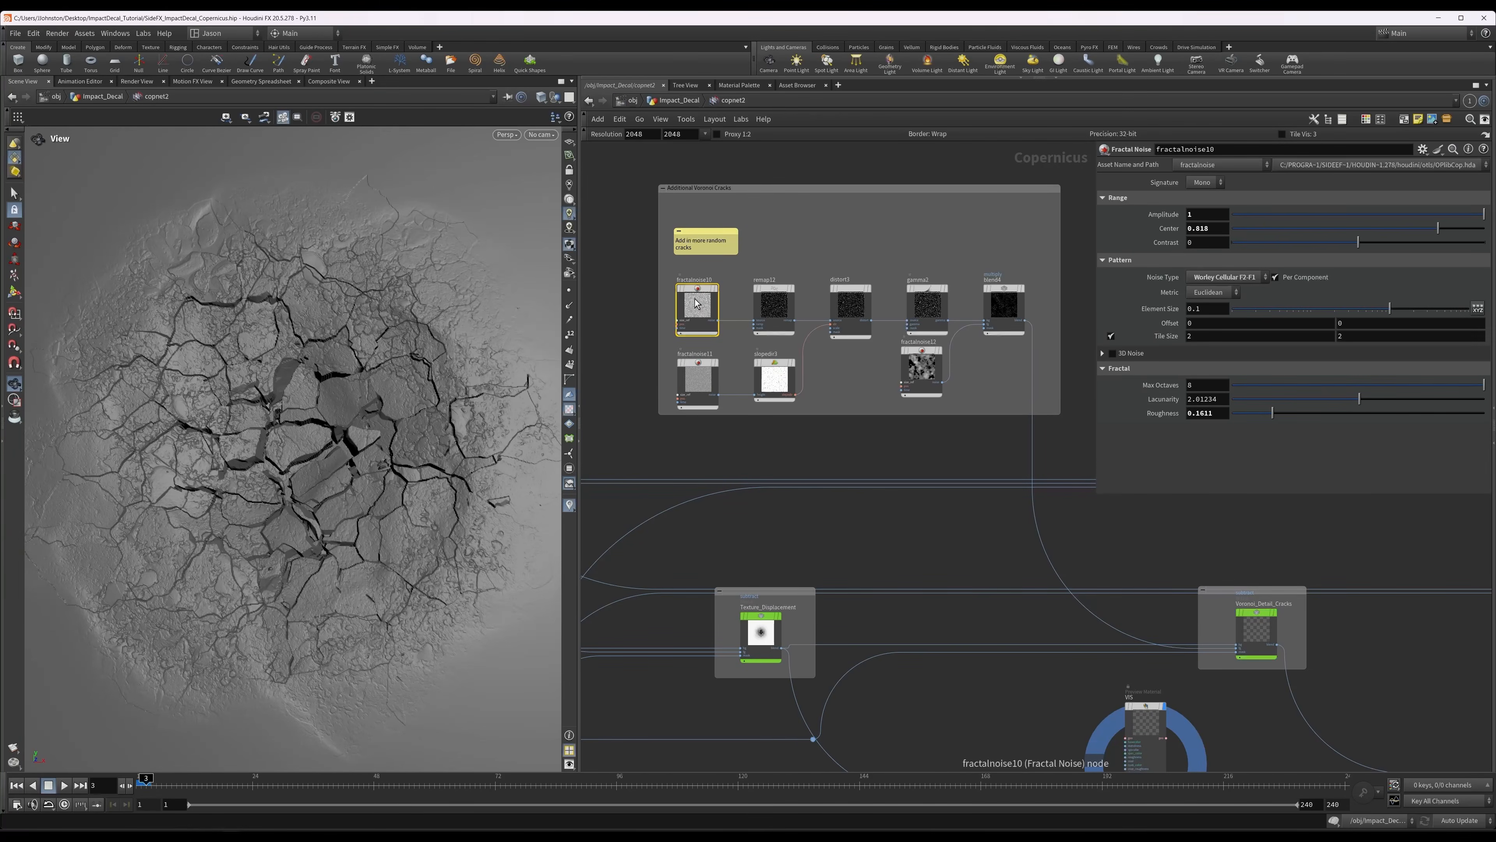
key("r")
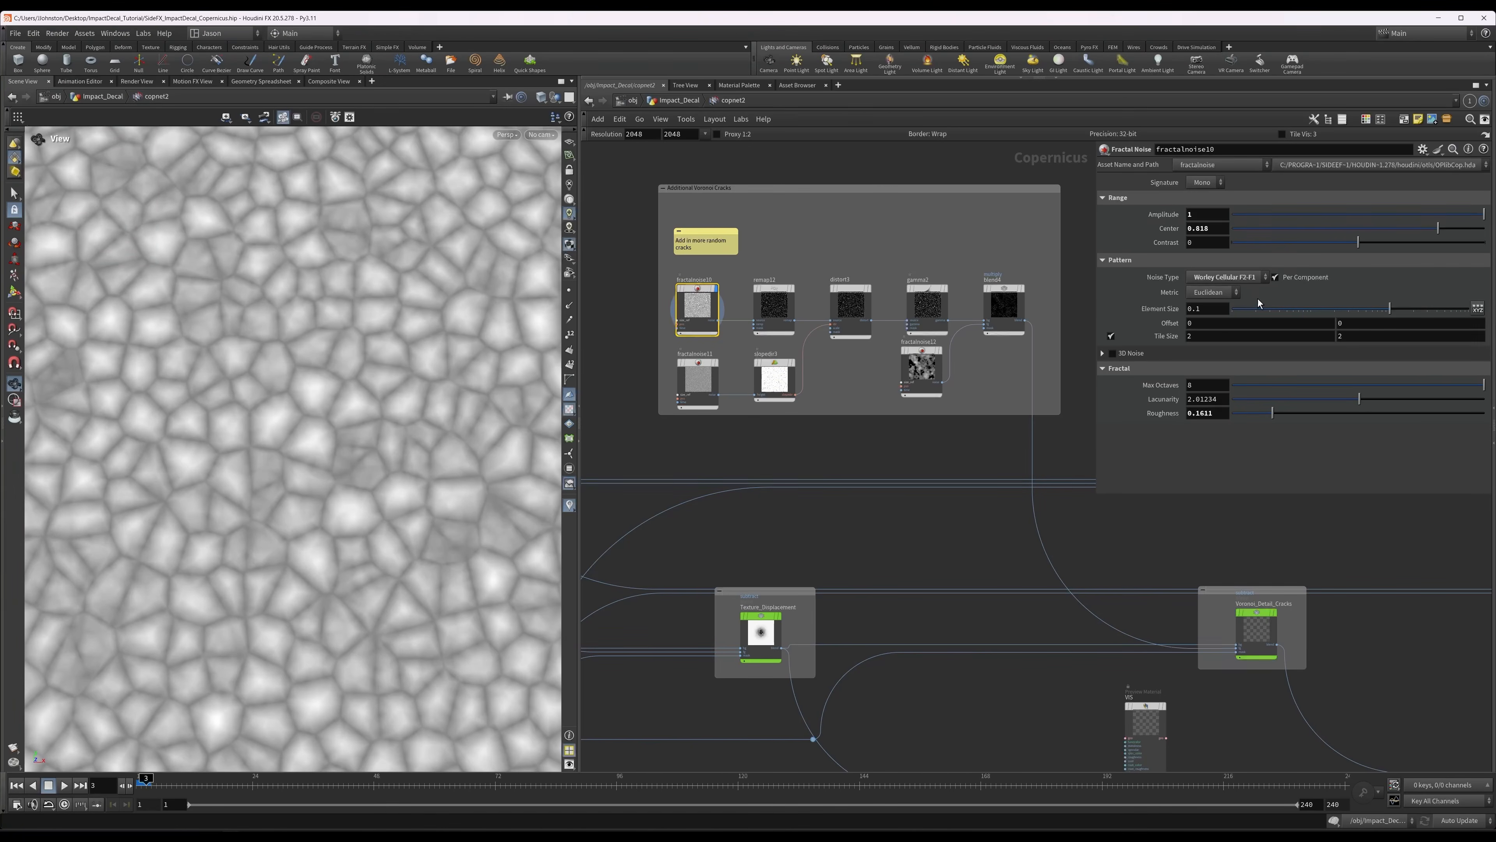
left_click(768, 306)
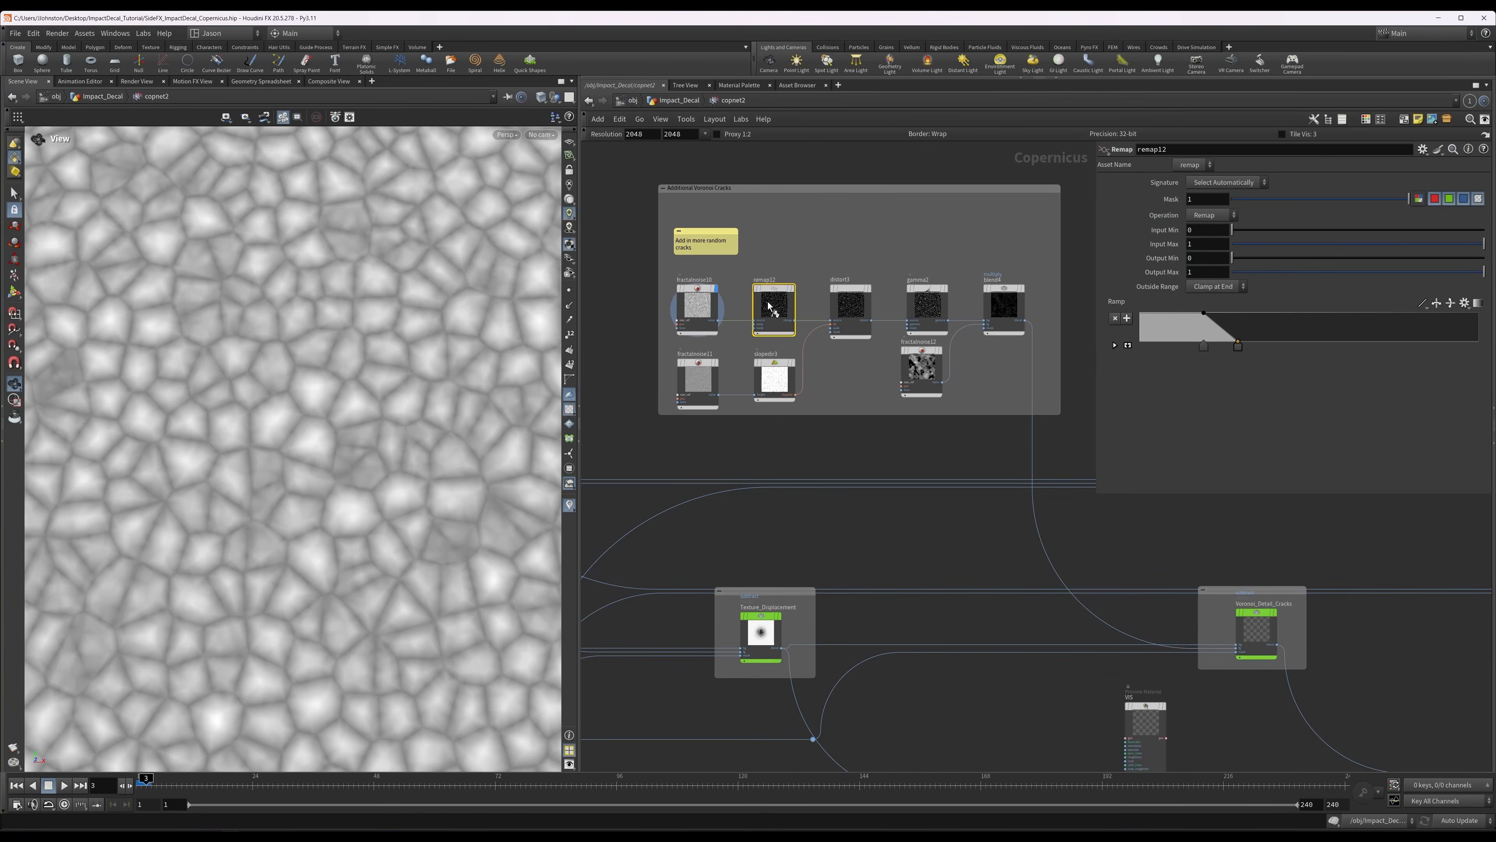
key("r")
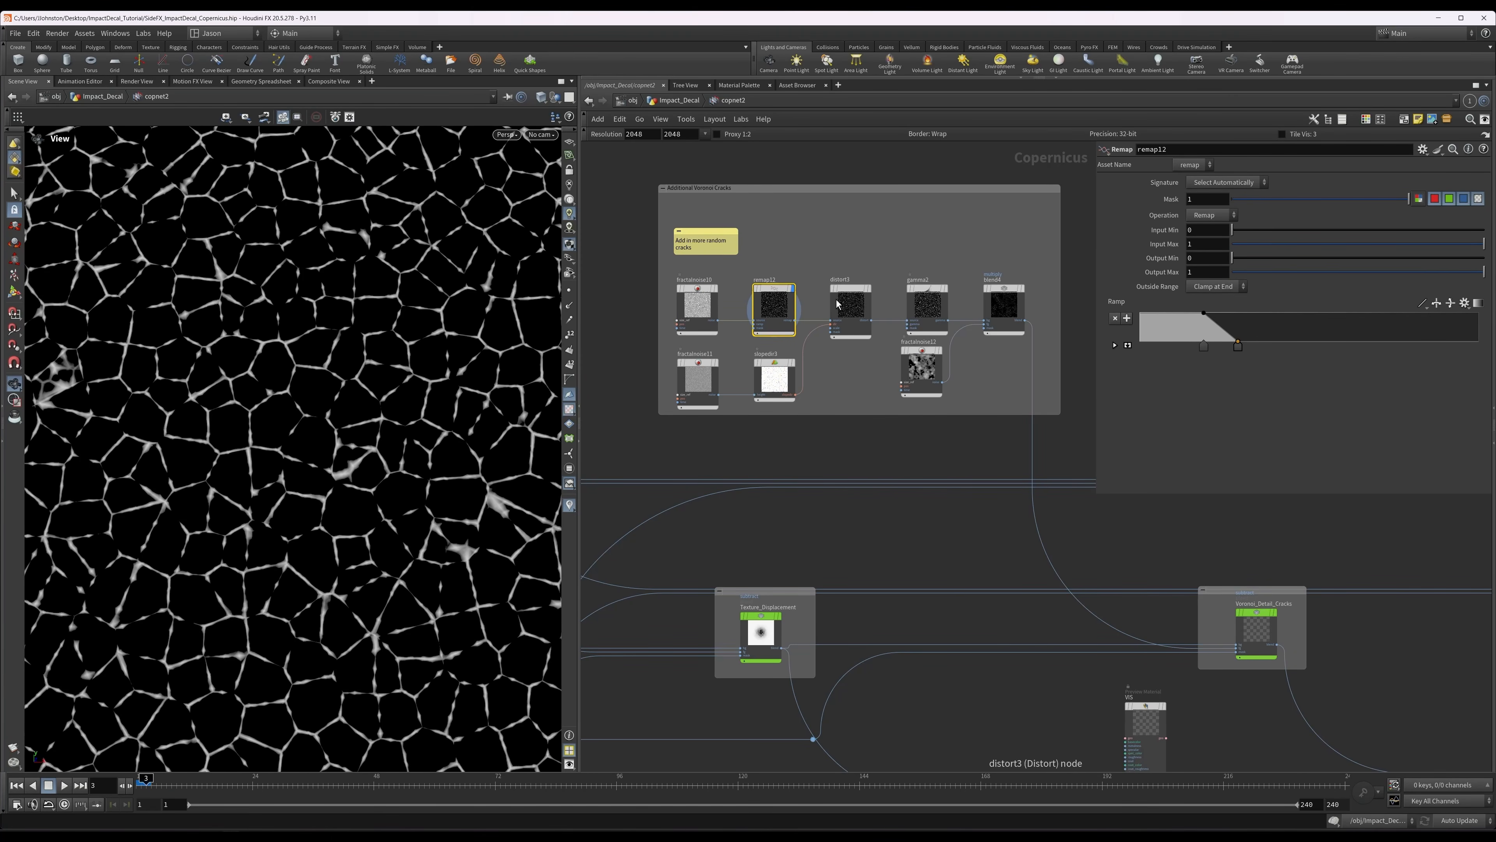
Display fractalnoise11 and slopedir3 in turn to review the finer cellular noise and its slope direction.
left_click(703, 384)
key("r")
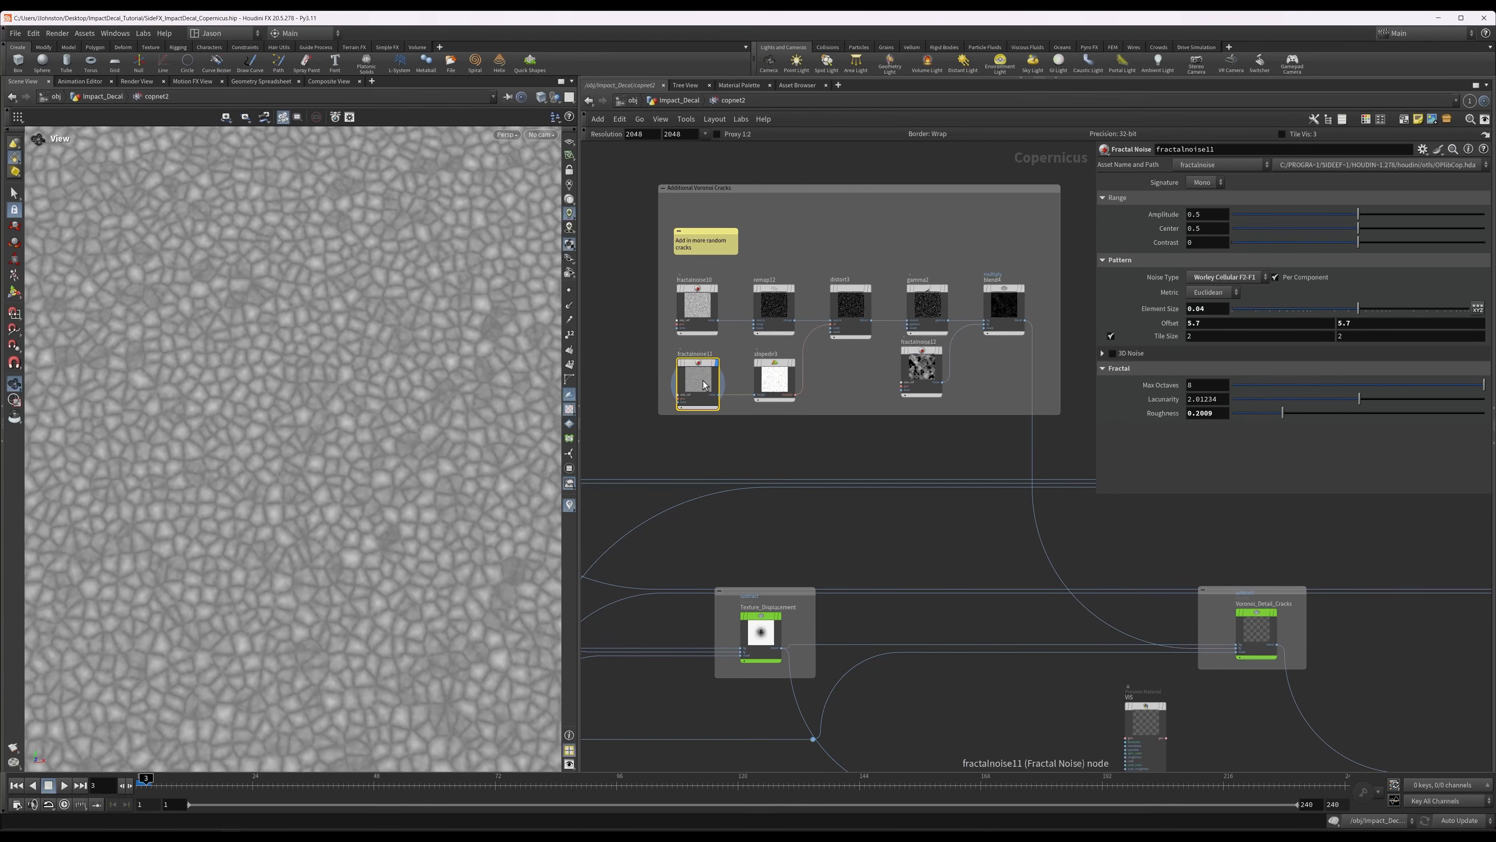
left_click(770, 384)
key("r")
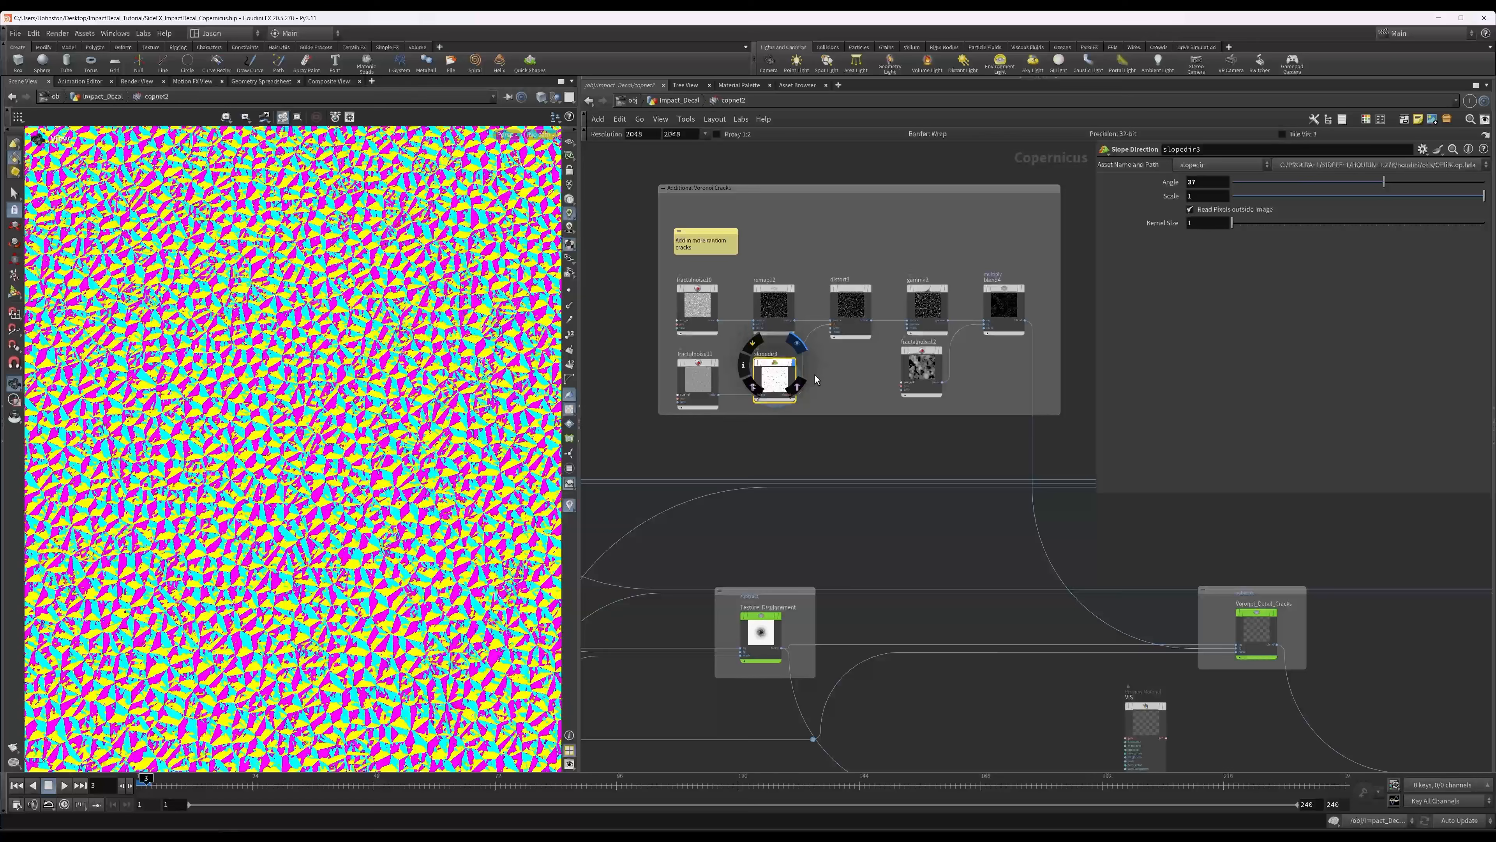
Display distort3 and gamma2 in turn to review the distorted, gamma-adjusted Voronoi crack lines.
left_click(853, 303)
key("r")
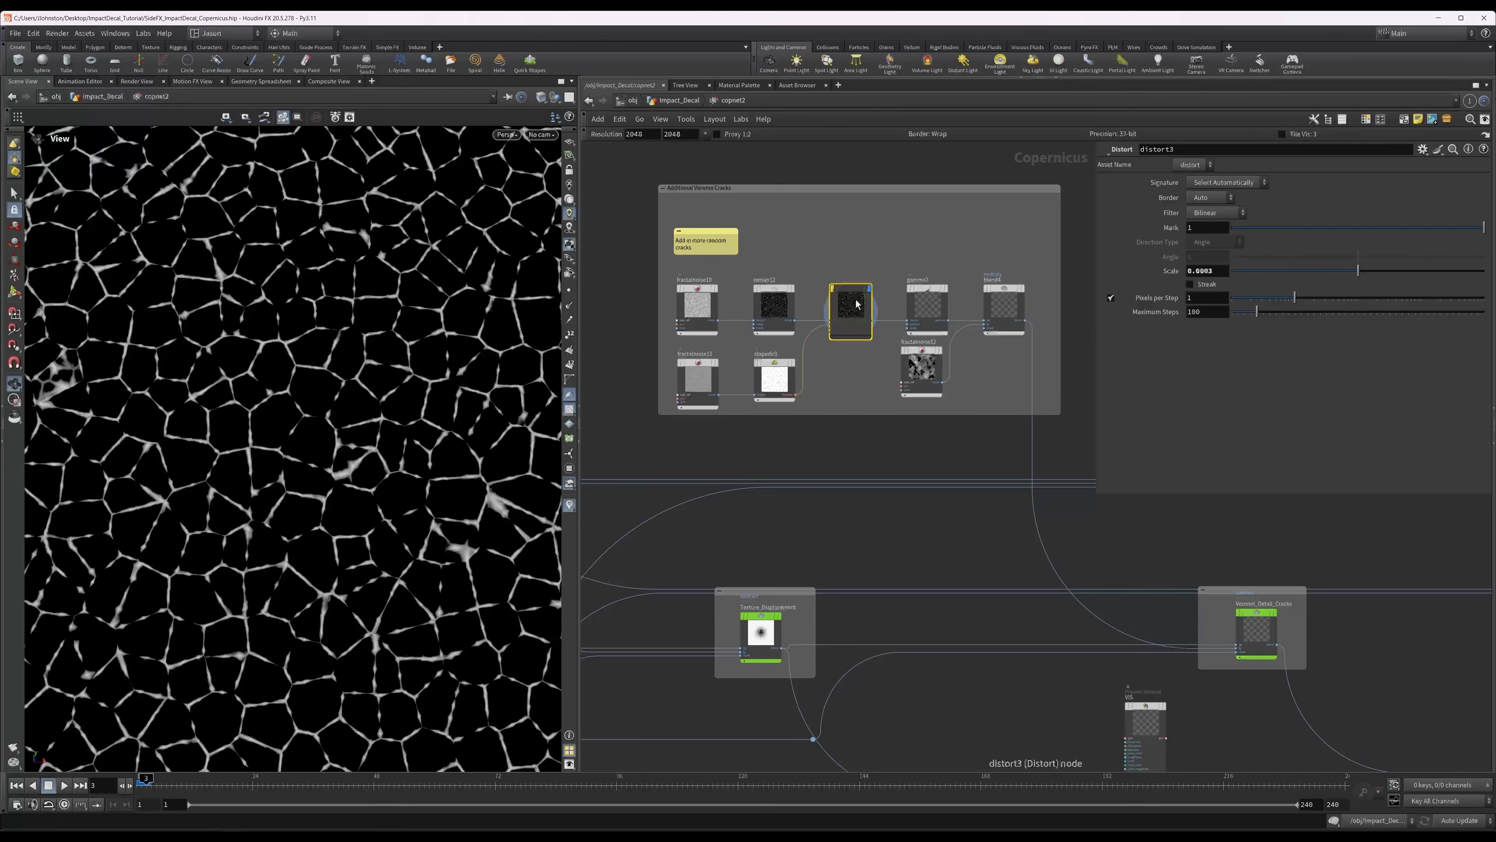
left_click(921, 307)
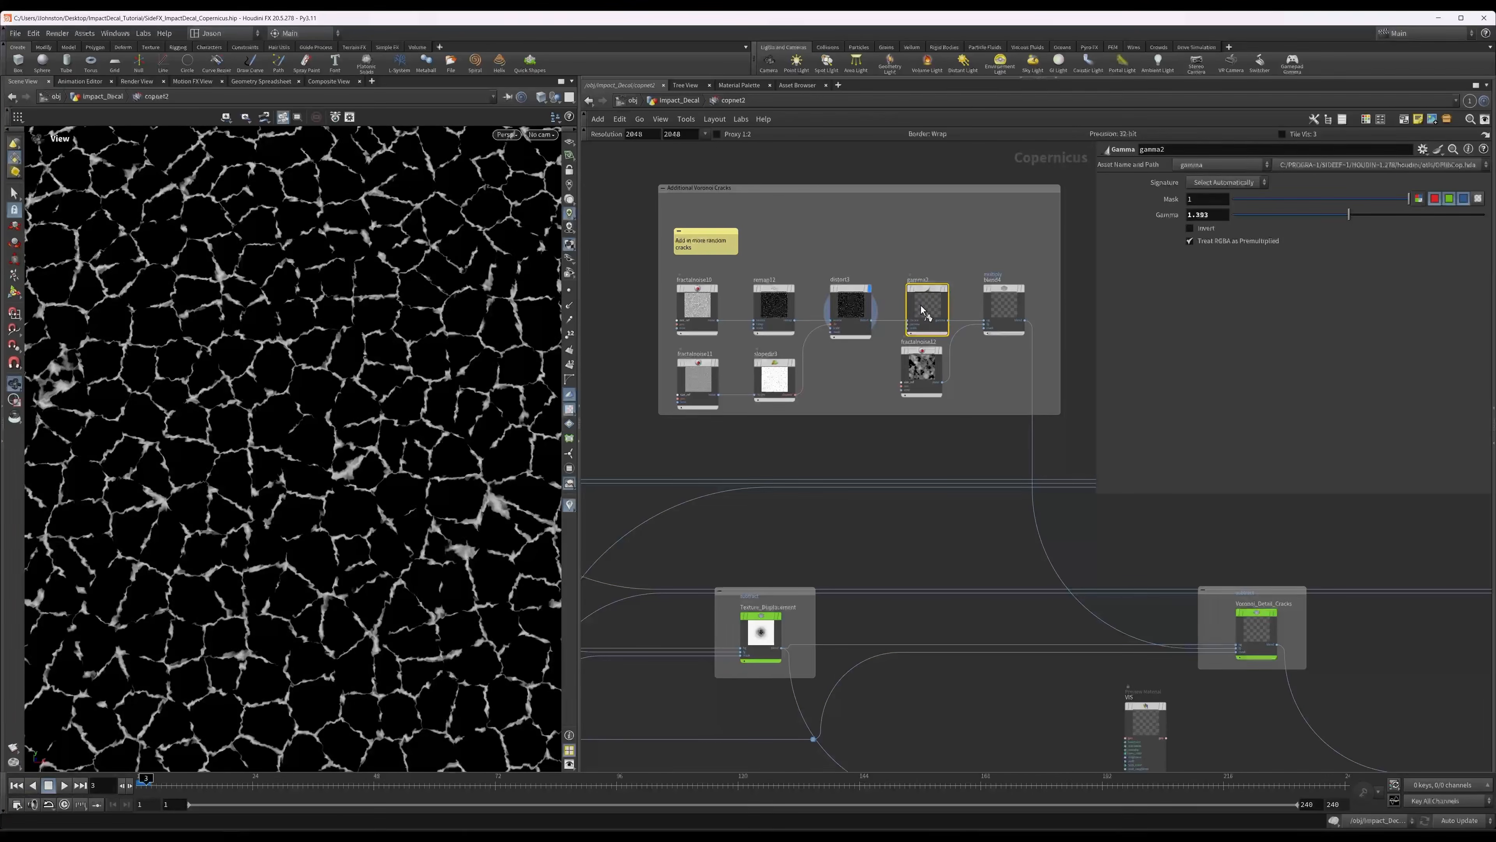
key("r")
scroll(1000, 311, "up", 2)
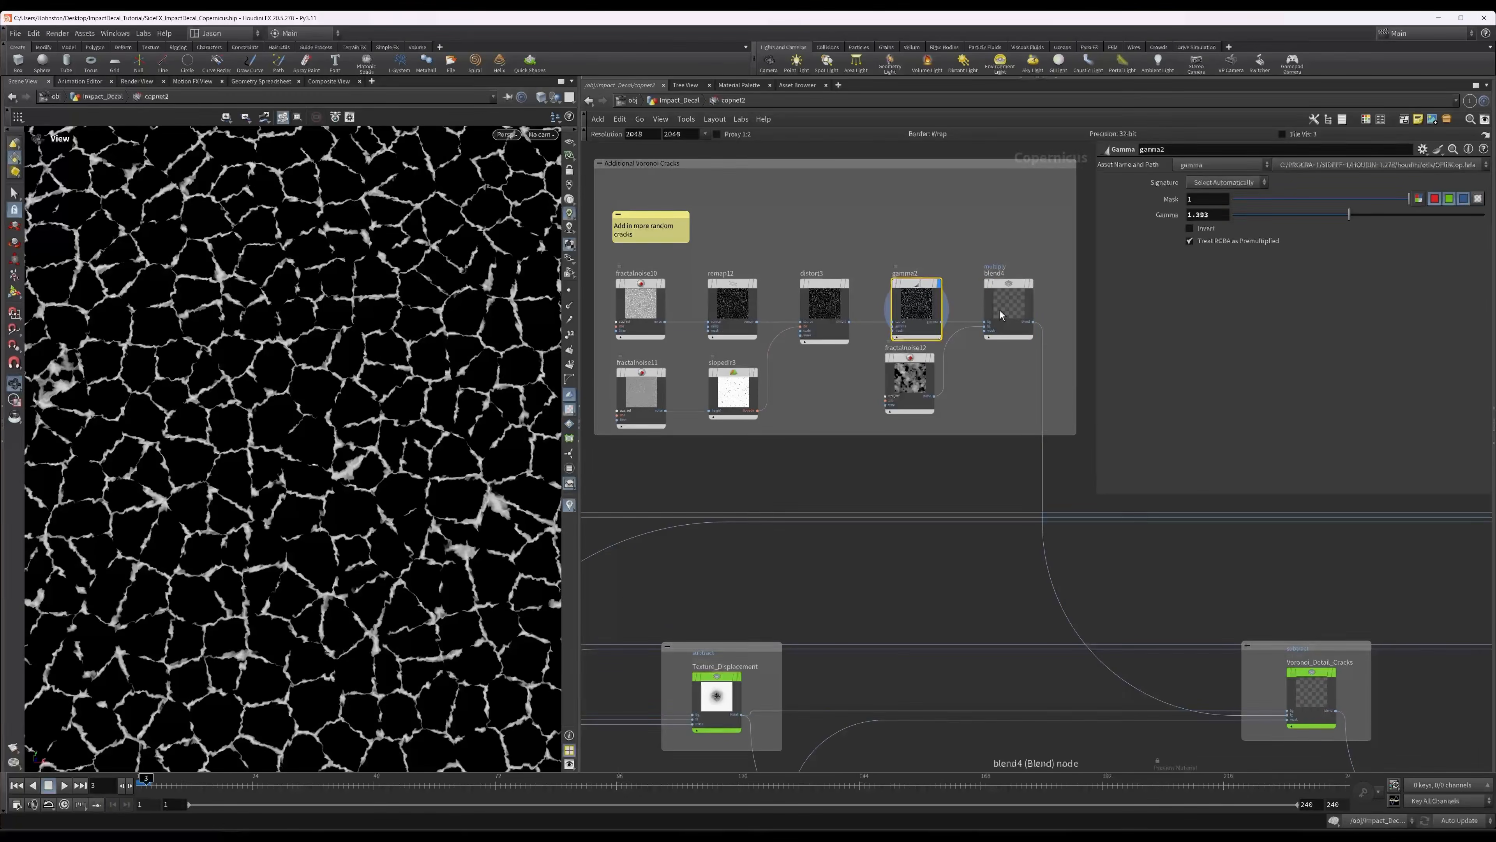
Check the fractalnoise12 settings and display the Multiply blend4 to review how the noise breaks up the cracks.
left_click(1000, 310)
scroll(425, 291, "down", 5)
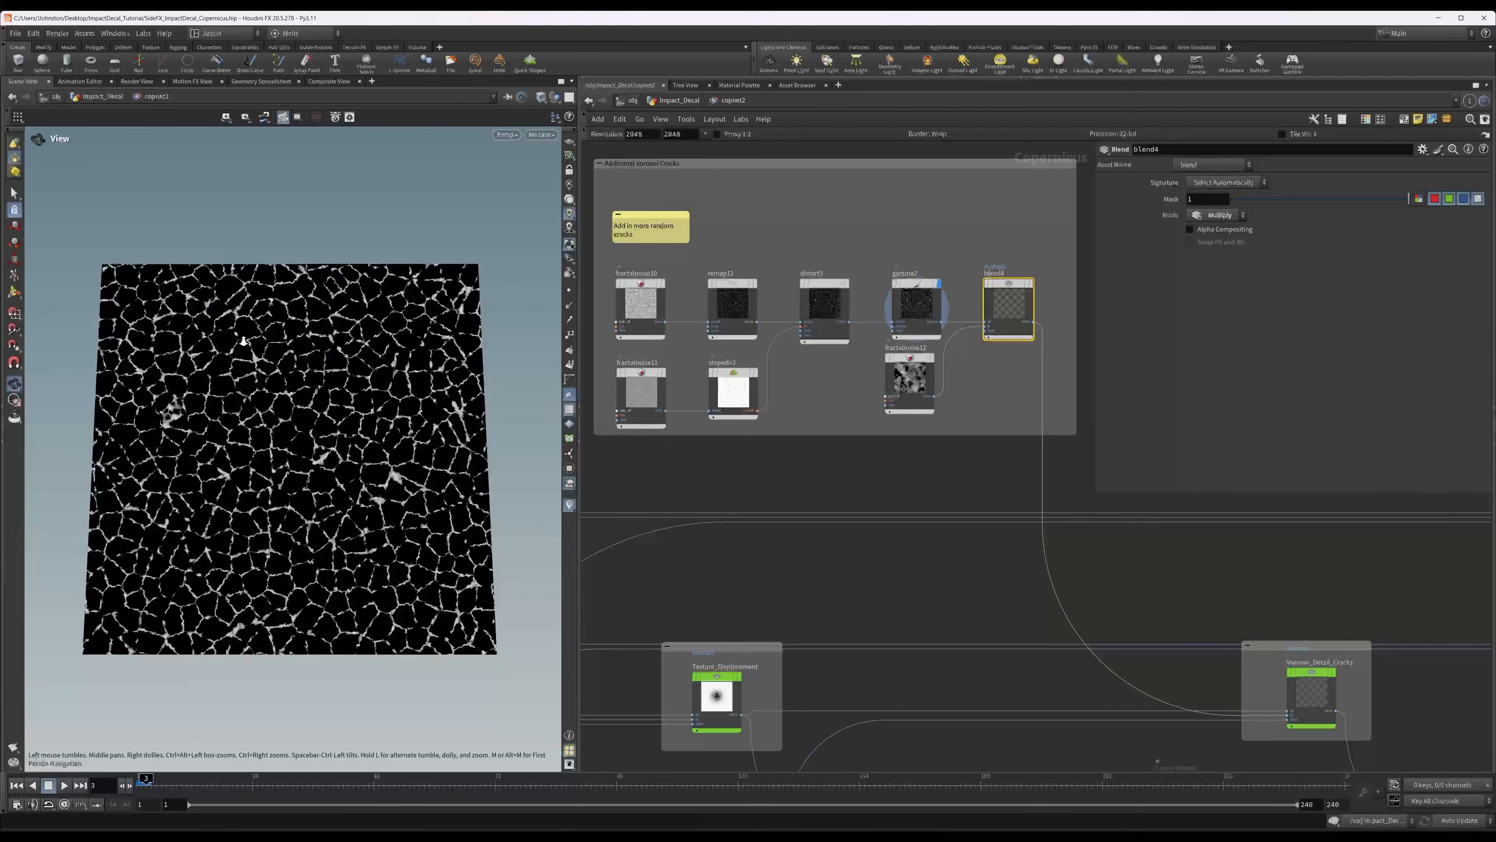
scroll(311, 323, "up", 2)
mouse_move(311, 323)
left_mouse_down()
mouse_move(298, 422)
mouse_move(311, 339)
left_mouse_up()
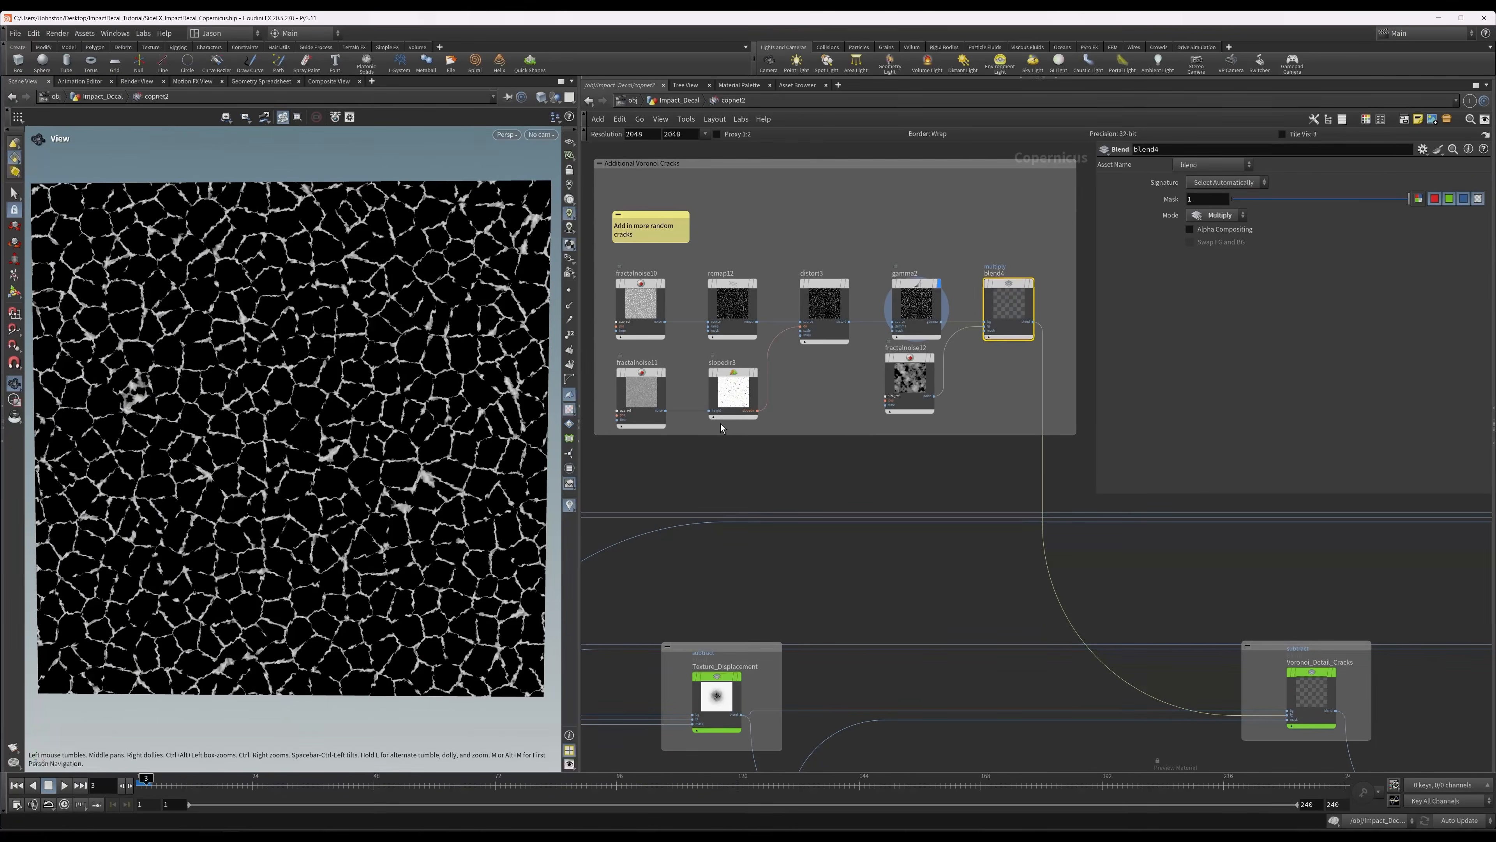
left_click(932, 377)
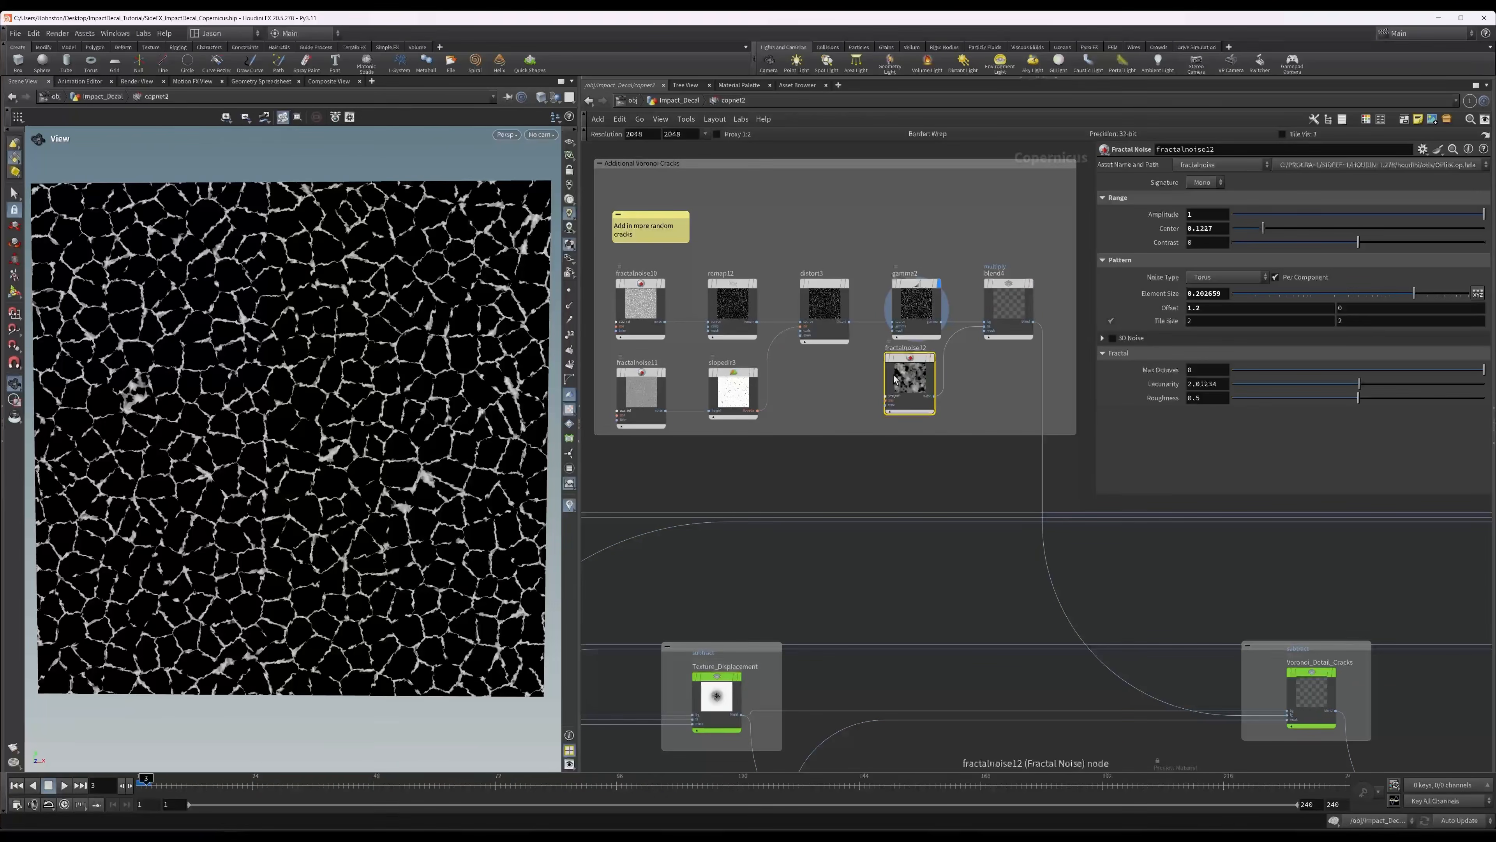
left_click(1025, 299)
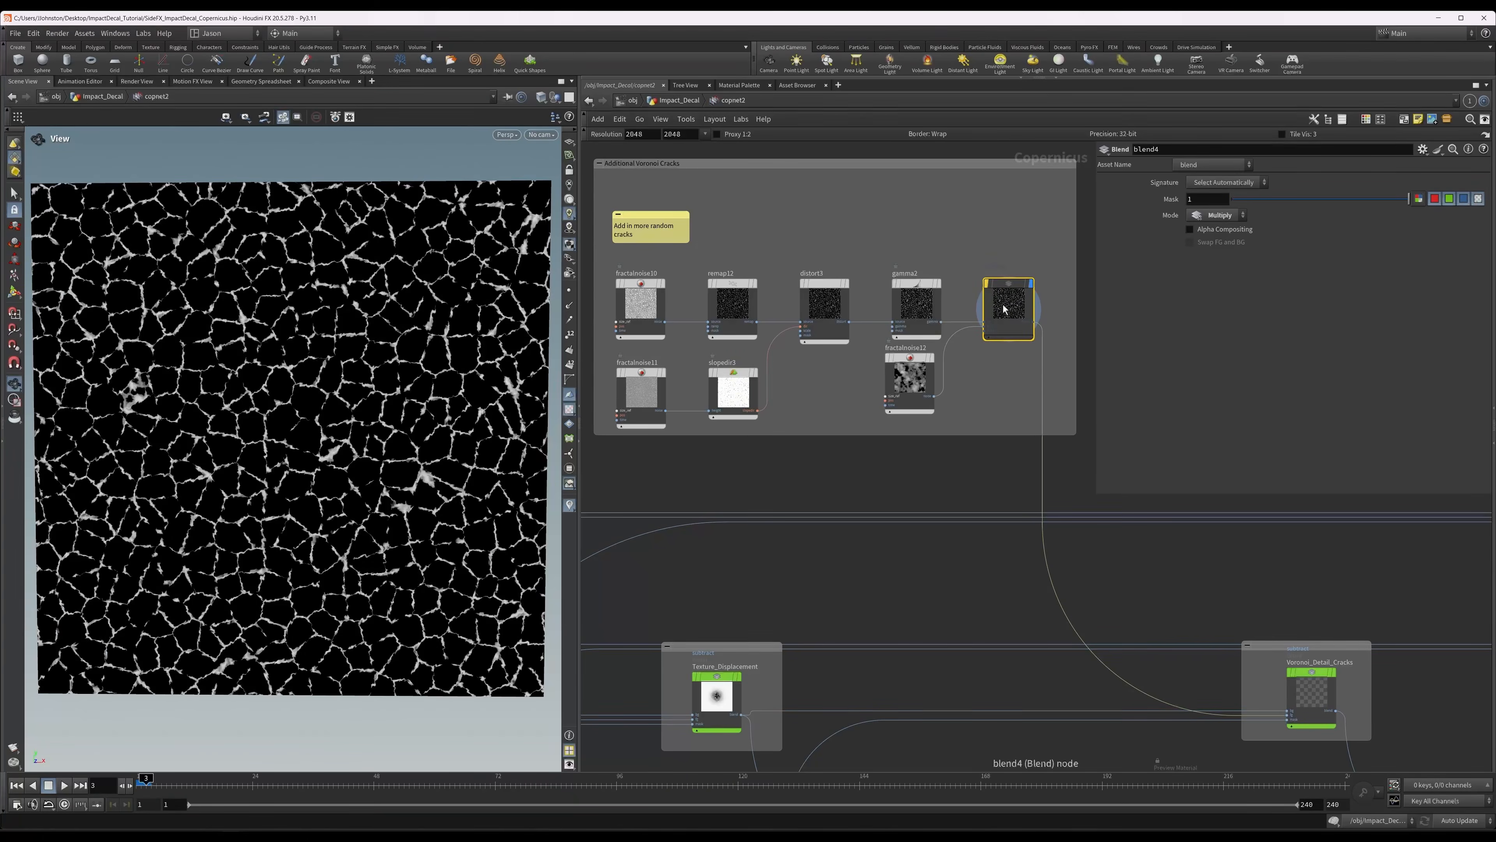
Display the Voronoi_Detail_Cracks blend to review the height with the additional cracks subtracted.
middle_click_drag(1019, 514, 734, 343)
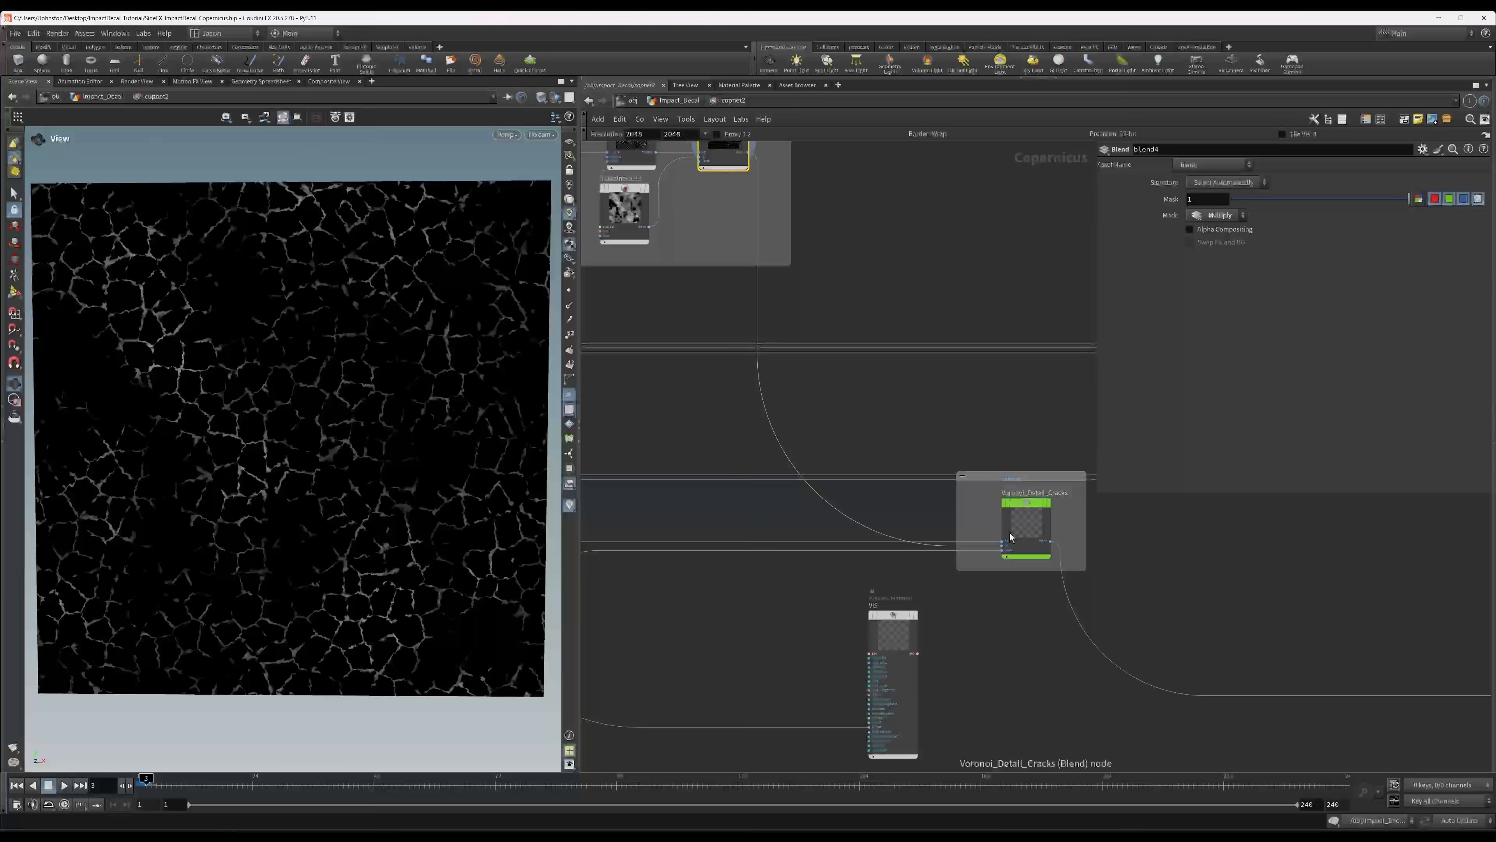
left_click(1015, 528)
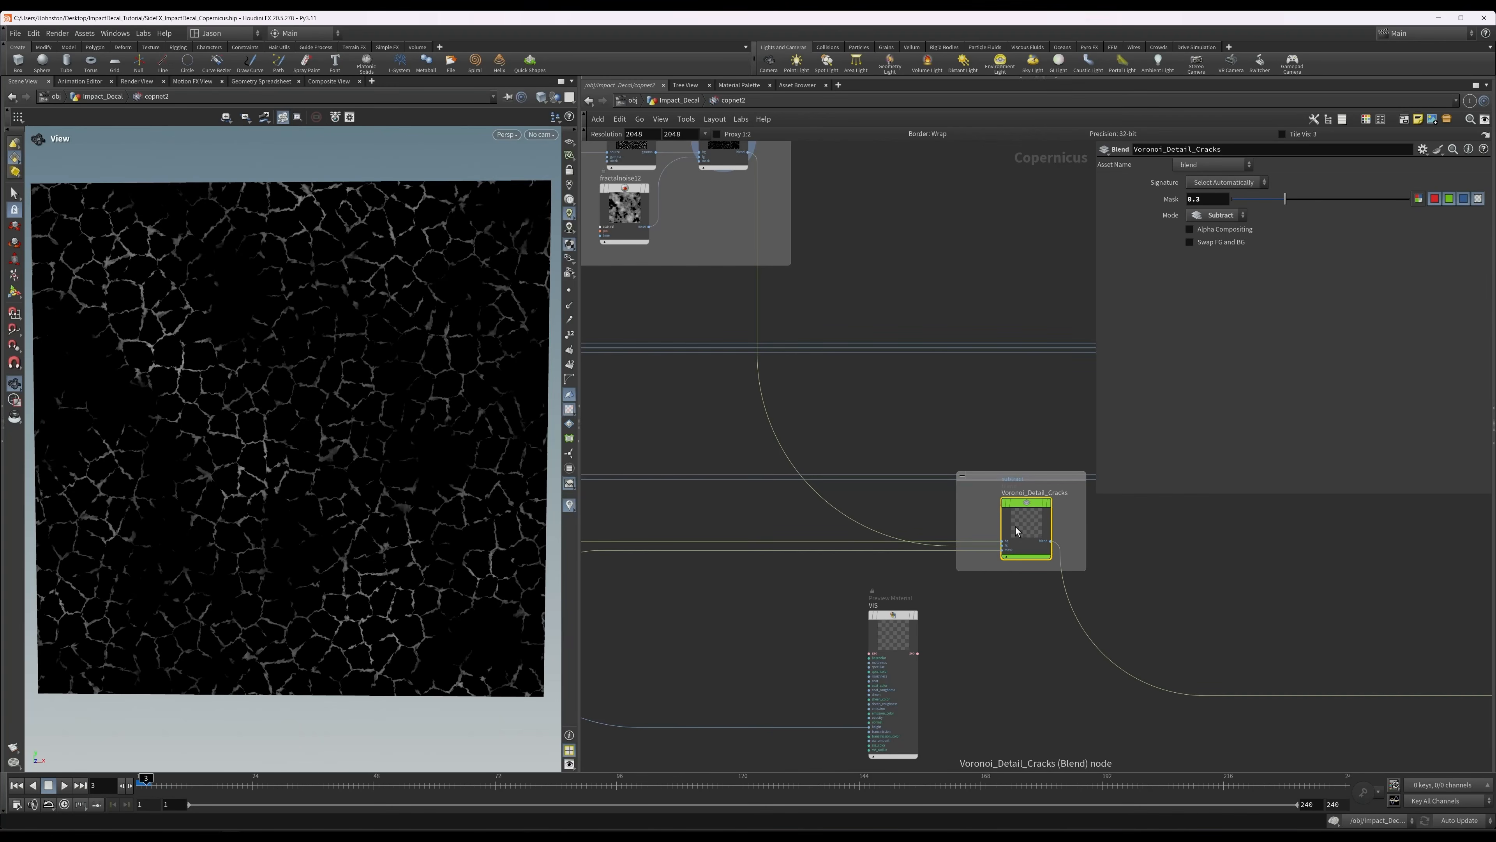
middle_click_drag(1146, 559, 919, 361)
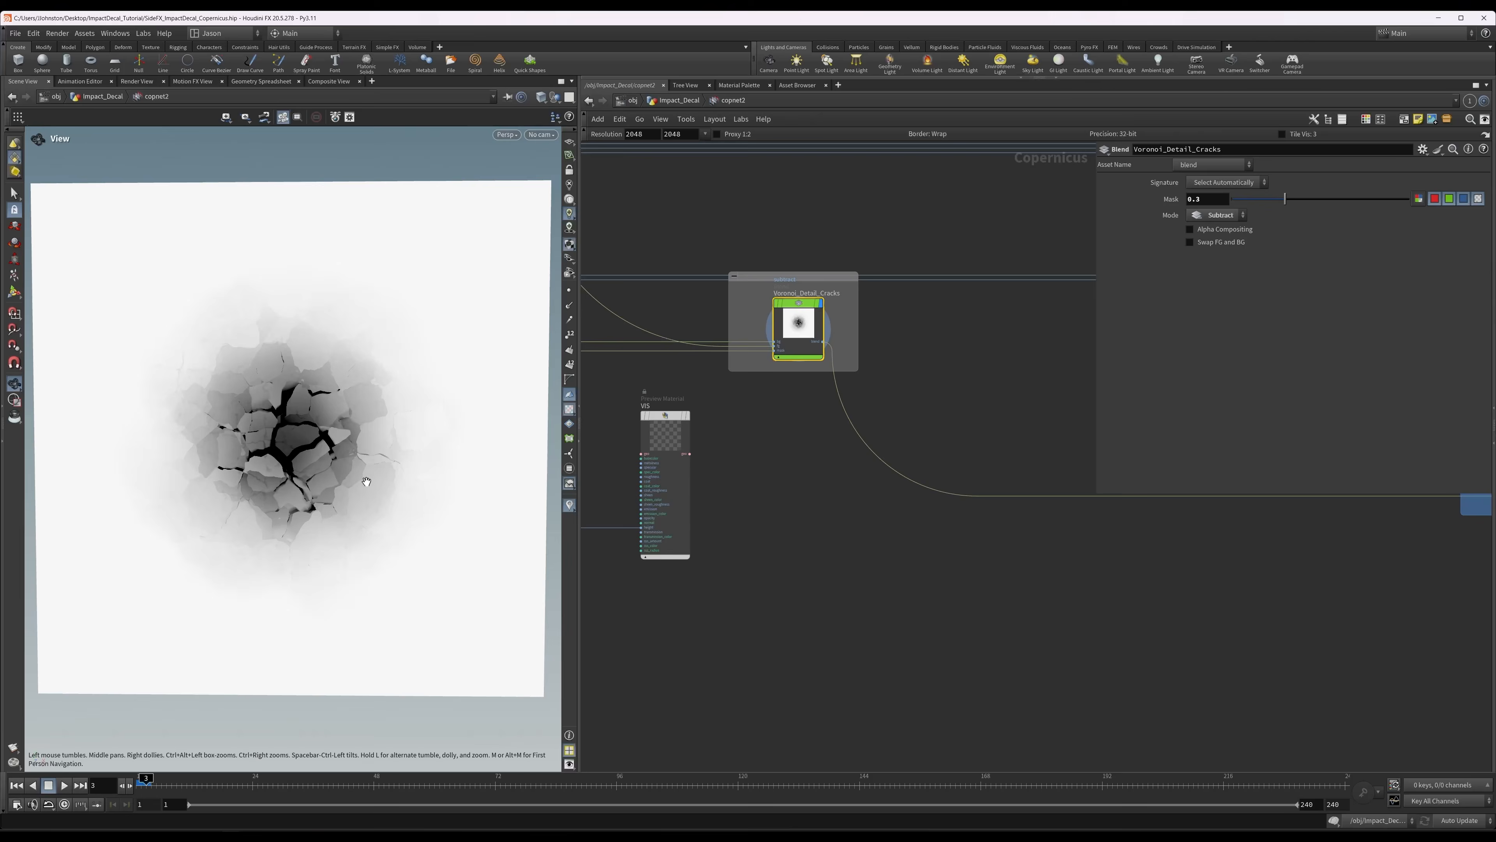
key("space+b")
key("space+b")
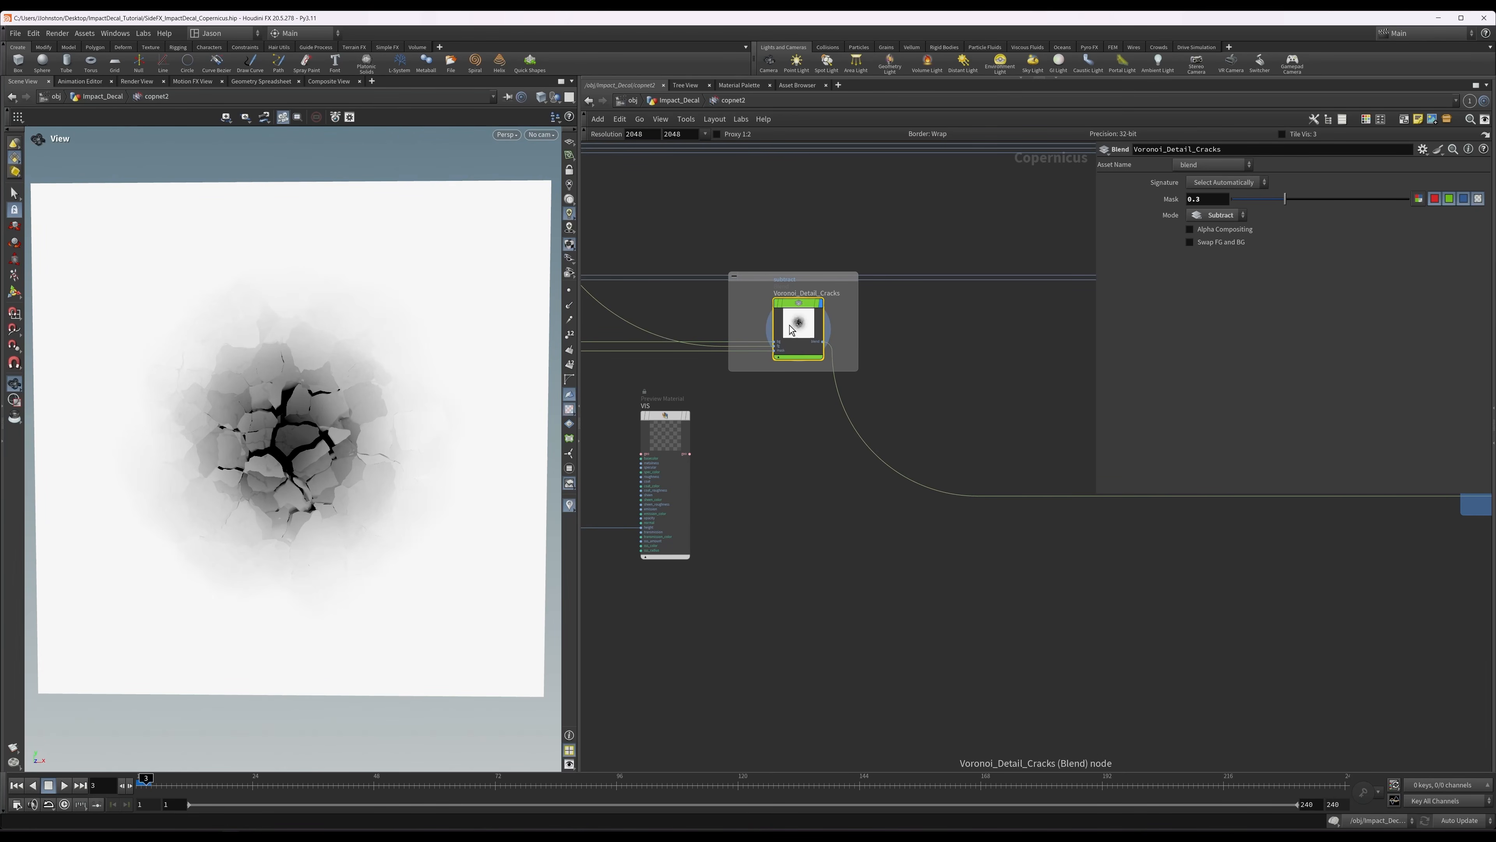
Connect the Voronoi_Detail_Cracks blend output to the height input of VIS and display the VIS preview material.
left_click_drag(670, 447, 906, 509)
scroll(867, 661, "up", 5)
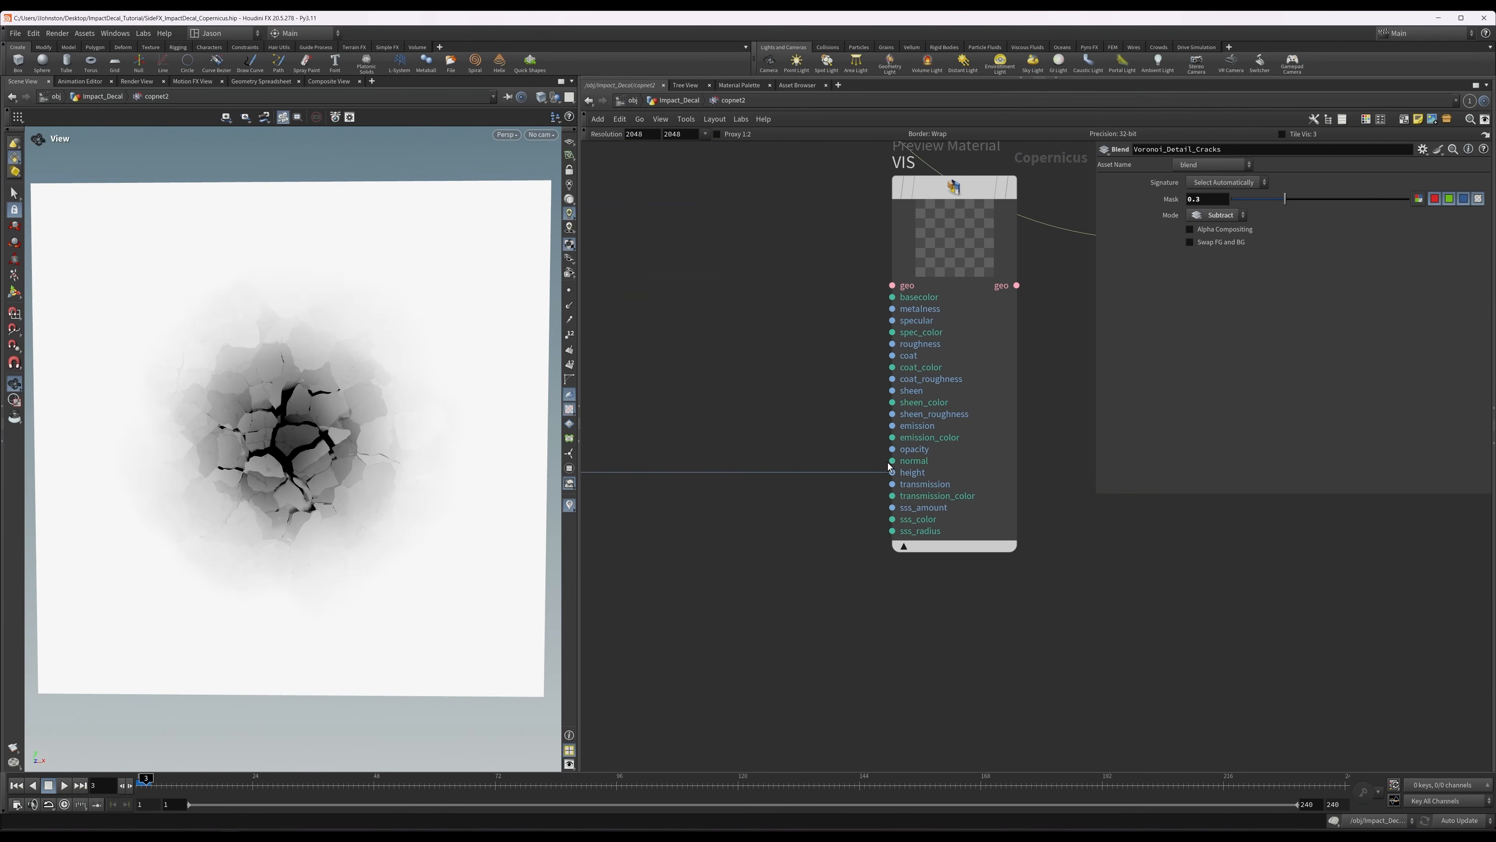
left_click(891, 475)
middle_click_drag(779, 308, 862, 638)
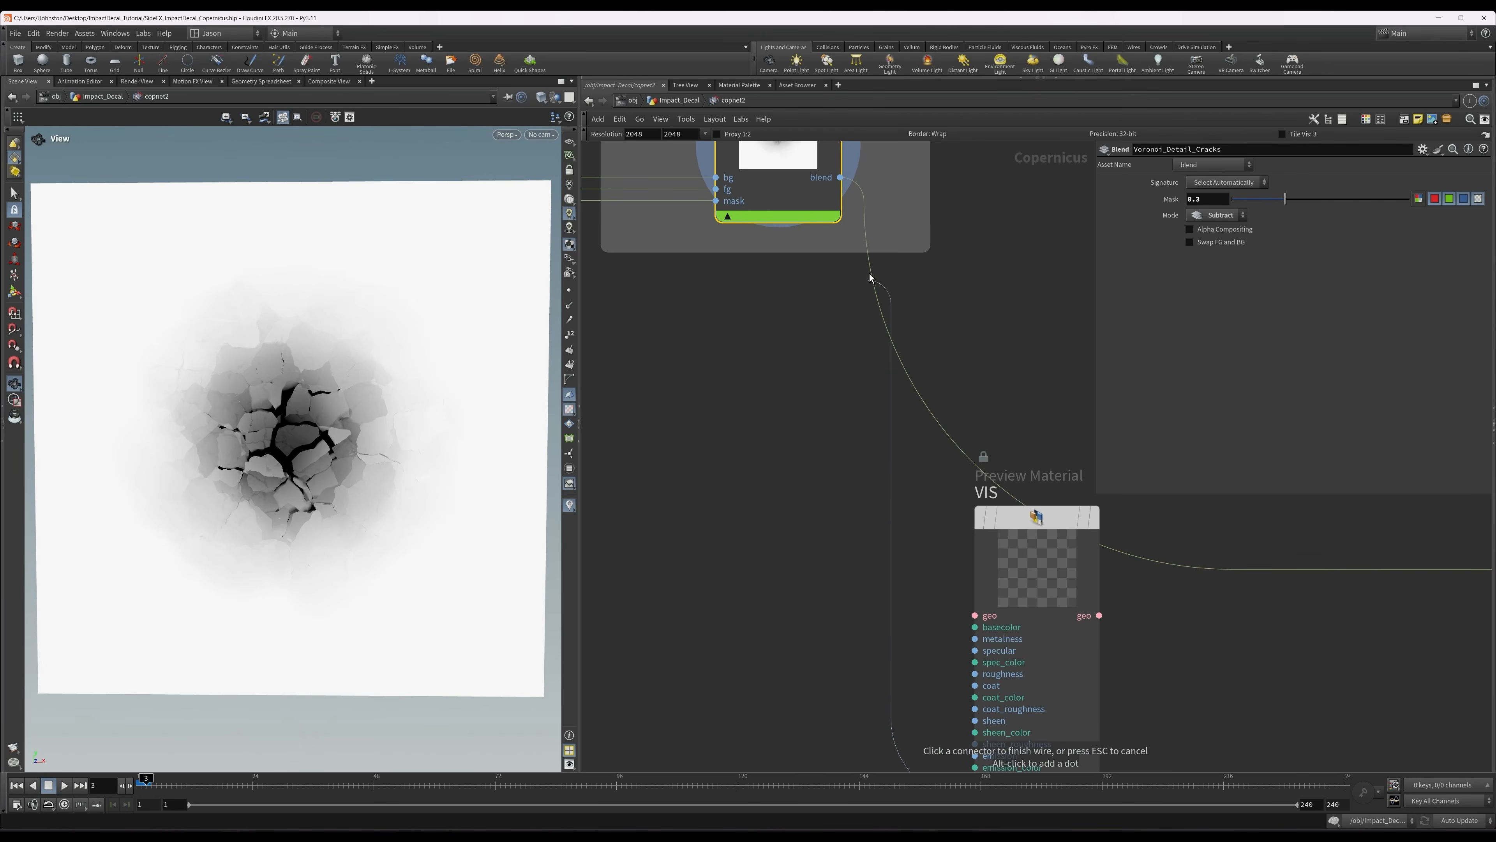
left_click(841, 178)
left_click(1020, 542)
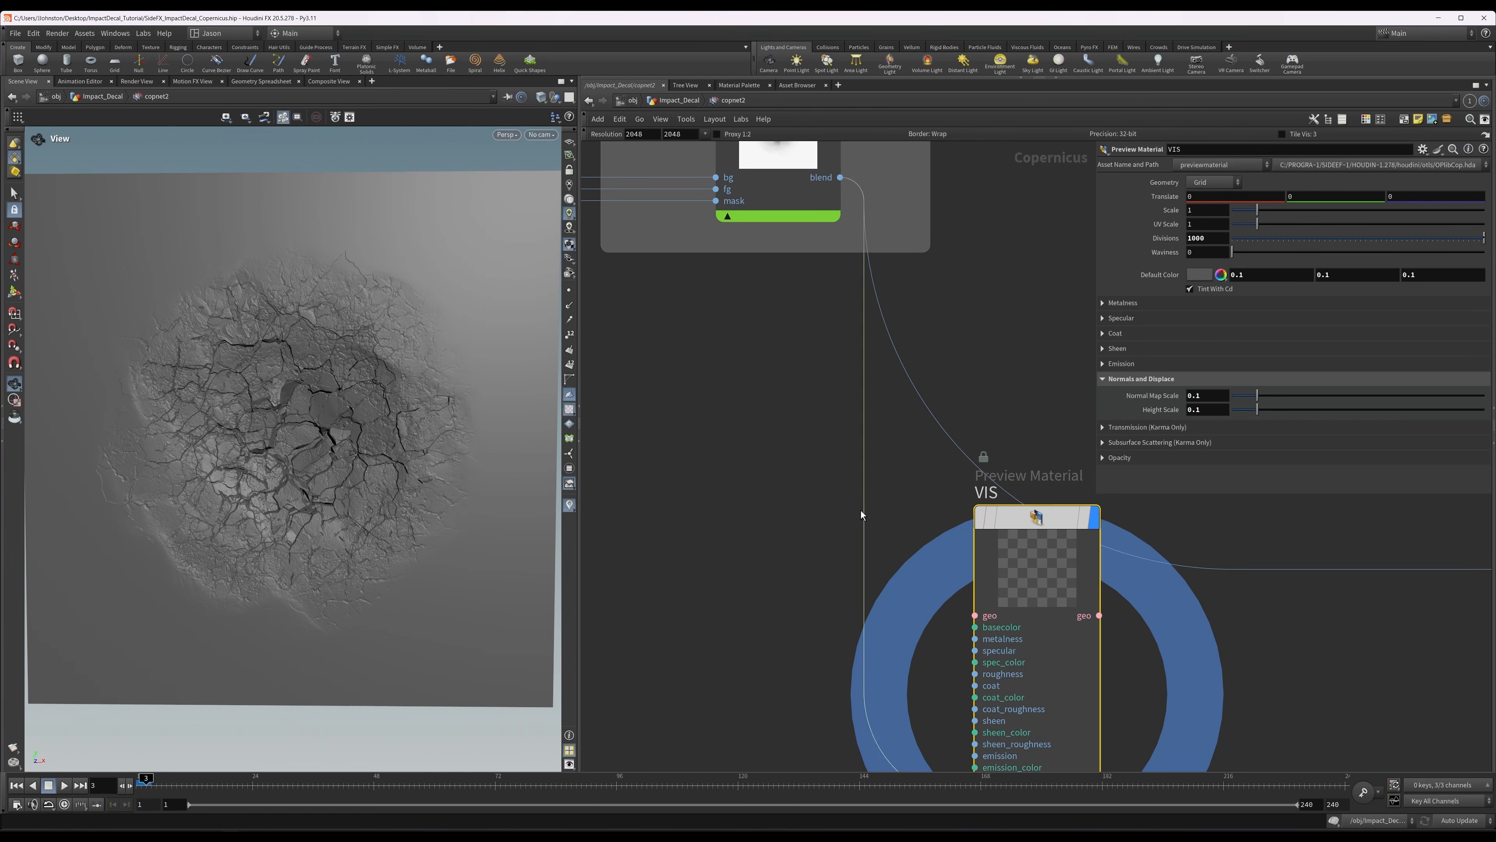
Examine the fine cracks on the displaced VIS surface from an oblique angle, with the Voronoi_Detail_Cracks settings shown.
middle_click_drag(856, 473, 813, 438)
middle_click_drag(759, 375, 737, 508)
left_click(695, 205)
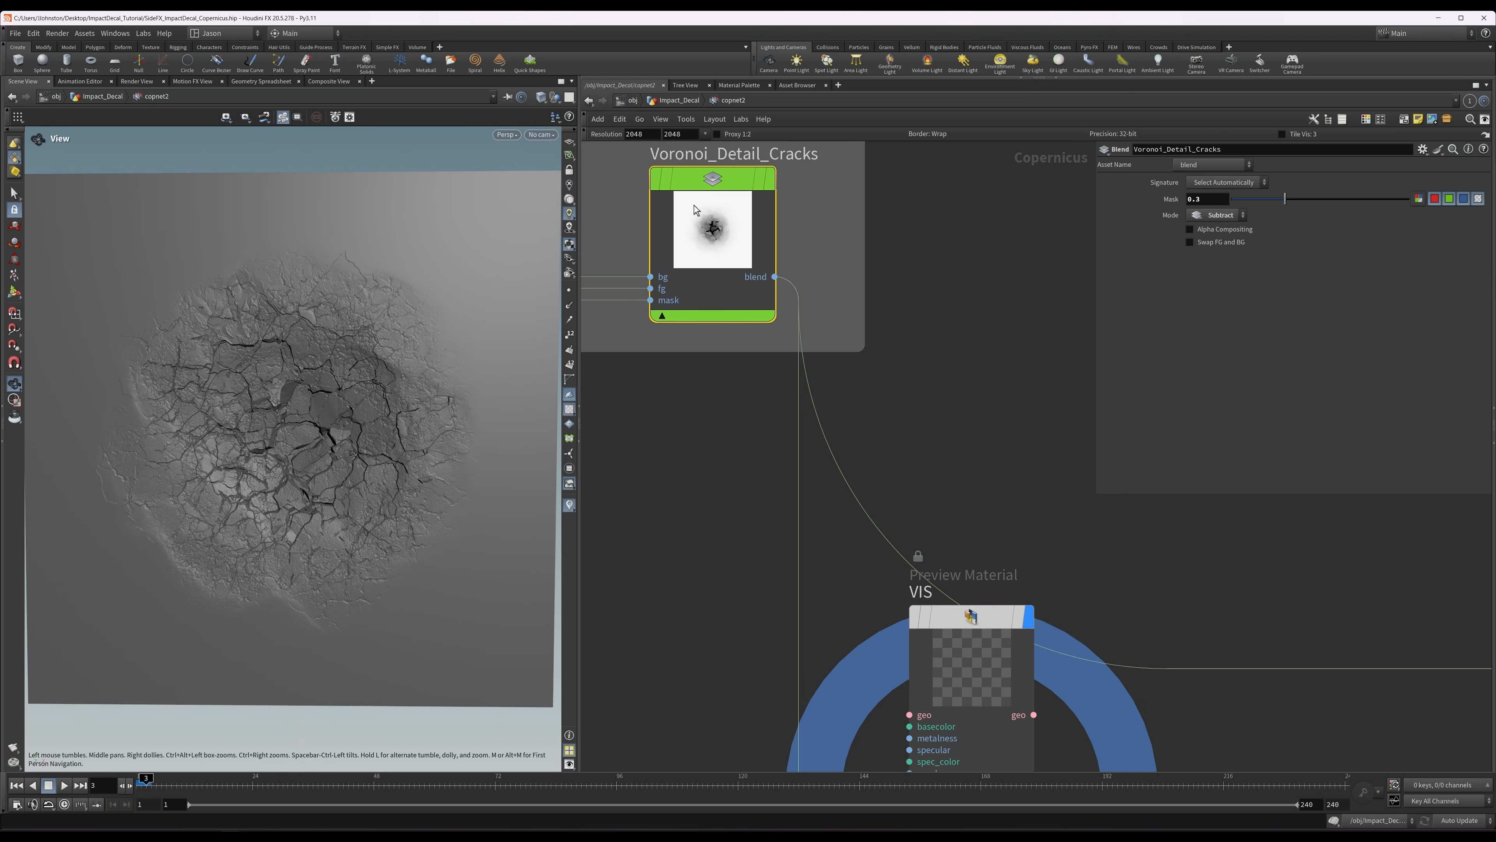
mouse_move(412, 436)
left_mouse_down()
mouse_move(397, 380)
mouse_move(400, 427)
left_mouse_up()
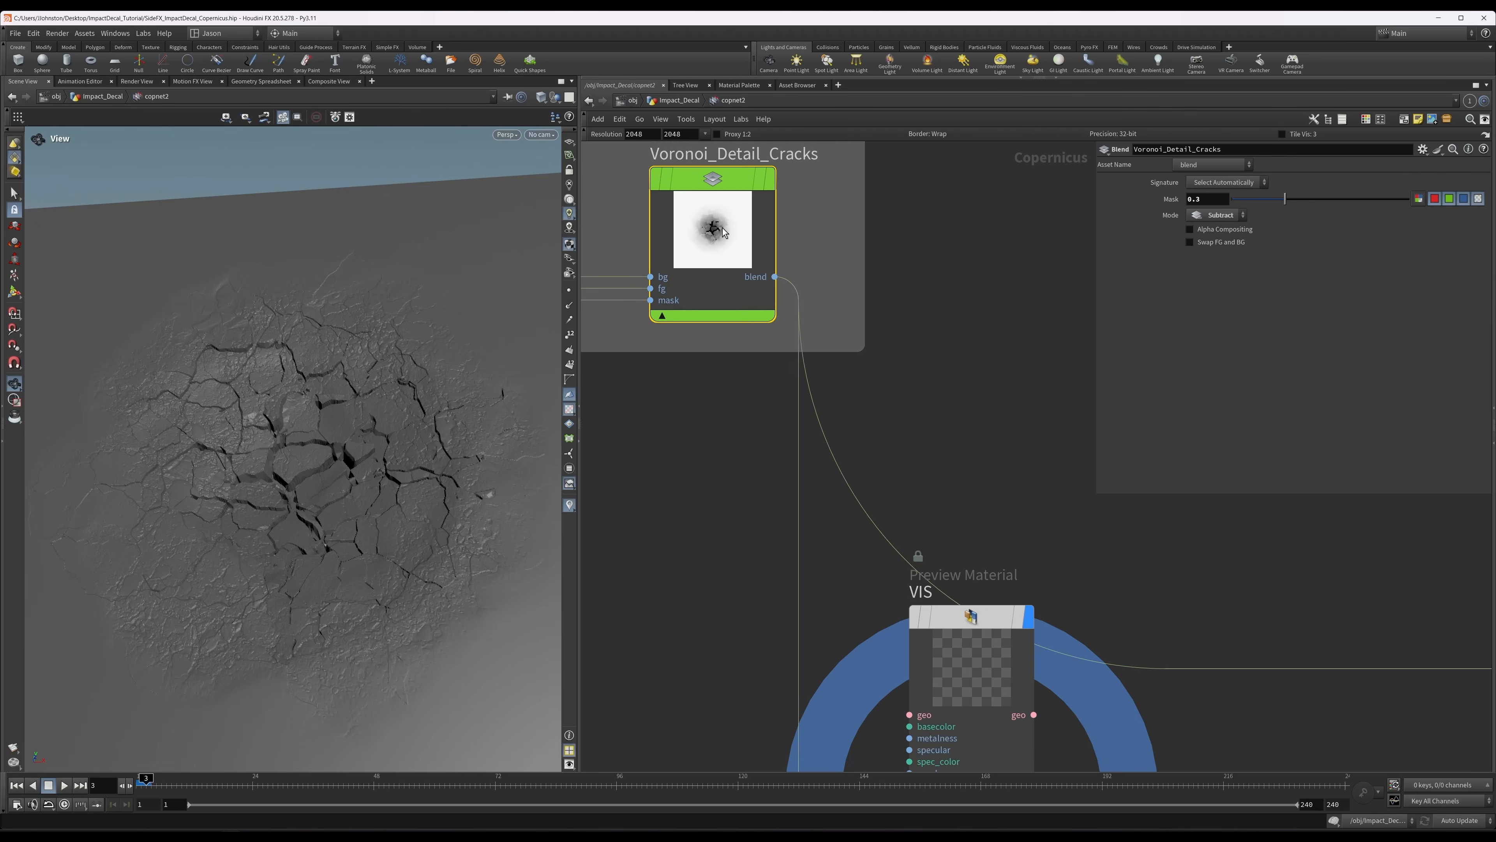
Move the VIS node further below the Voronoi_Detail_Cracks group and display the Voronoi_Detail_Cracks height again.
scroll(908, 455, "down", 6)
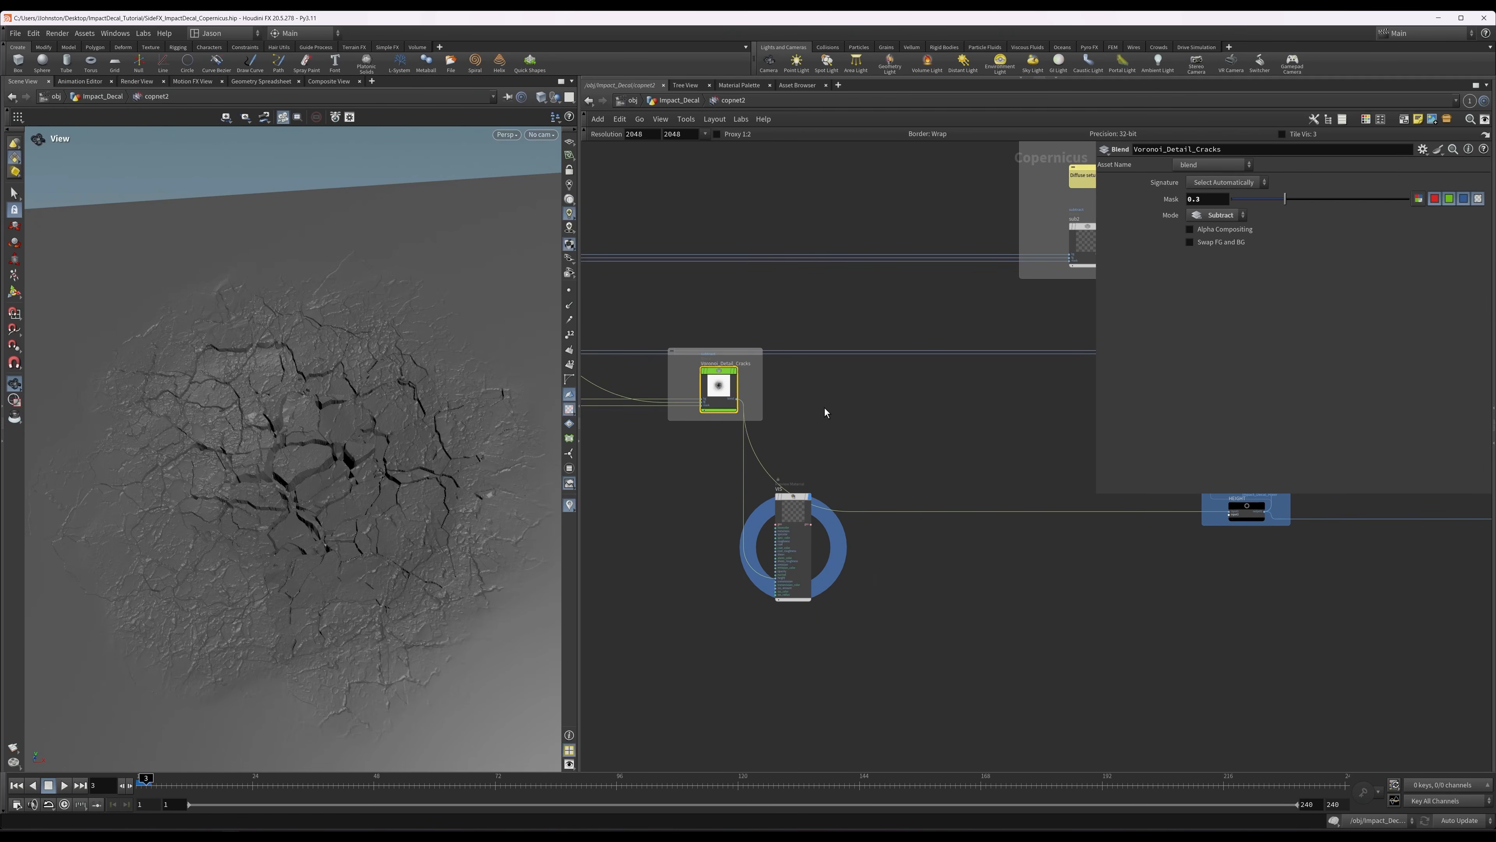
left_click_drag(803, 524, 841, 590)
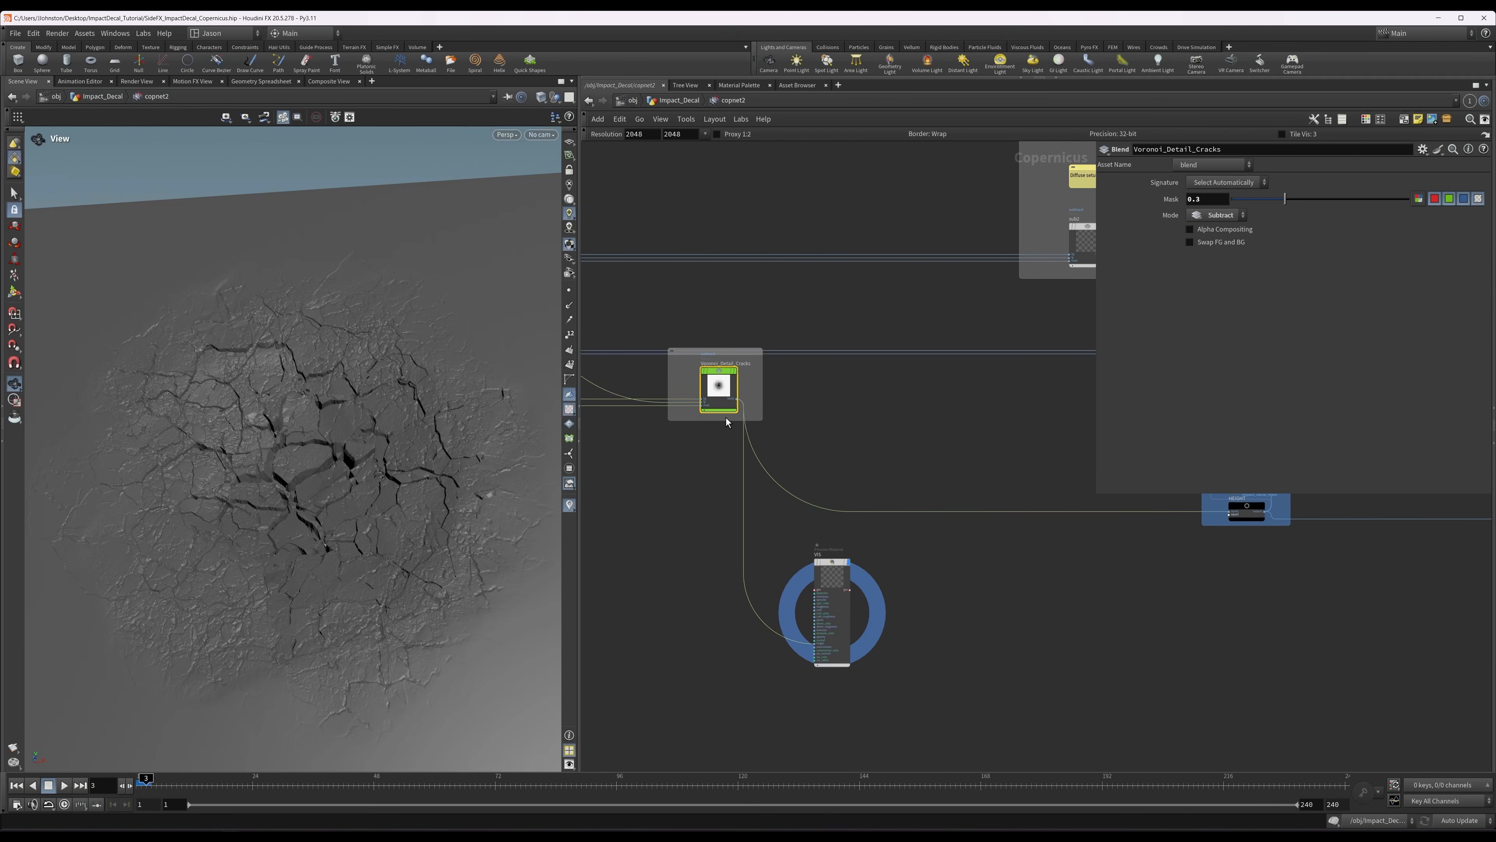
left_click(735, 372)
Display heighttonormal1 in the NORMAL group to review the normal map generated from the final height.
middle_click_drag(895, 412, 511, 512)
middle_click_drag(1151, 544, 1089, 568)
scroll(1090, 568, "up", 1)
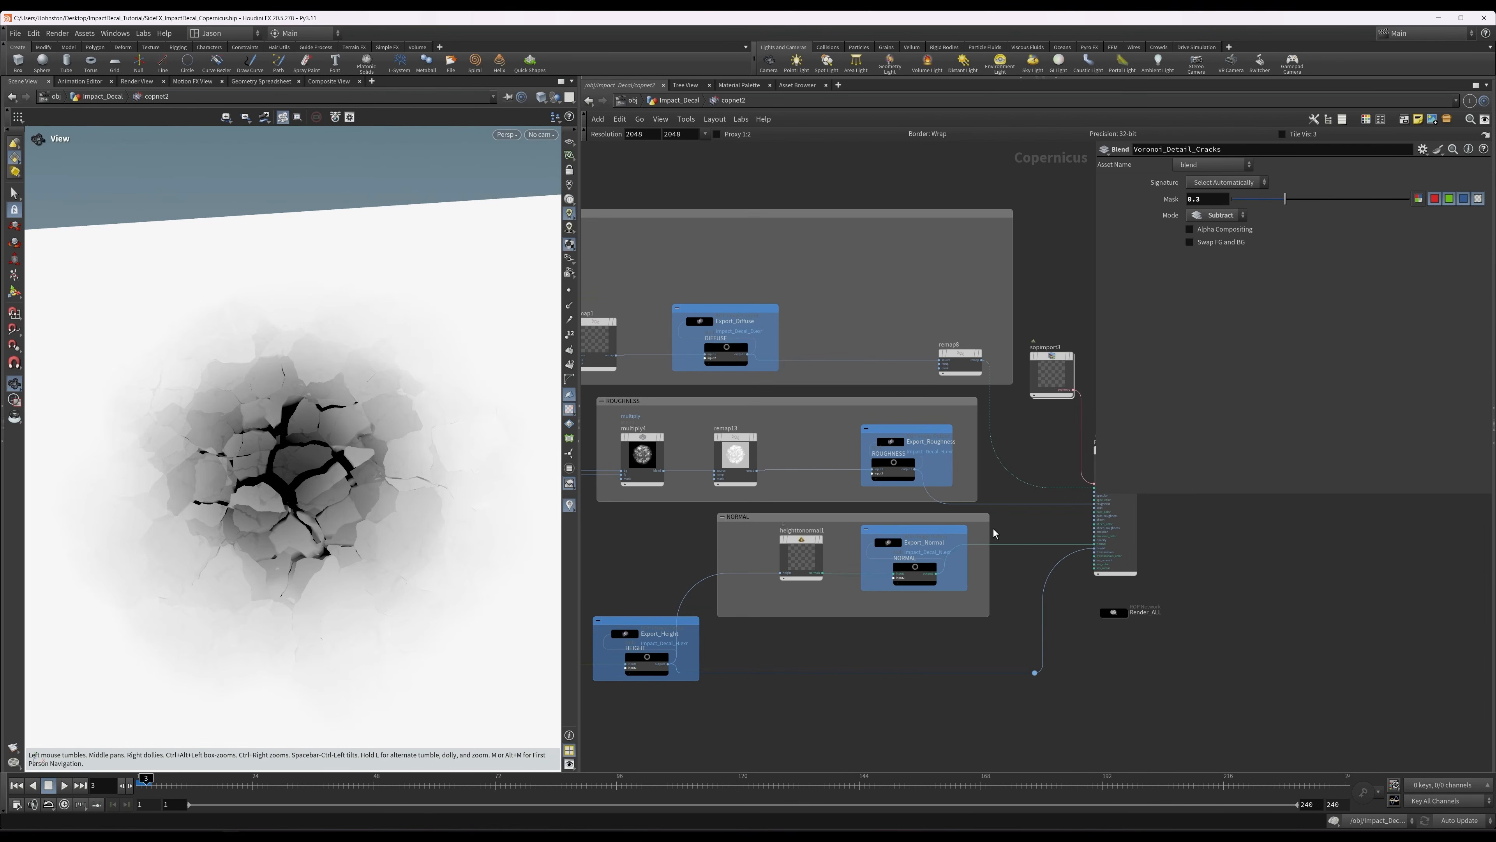
middle_click_drag(665, 554, 749, 533)
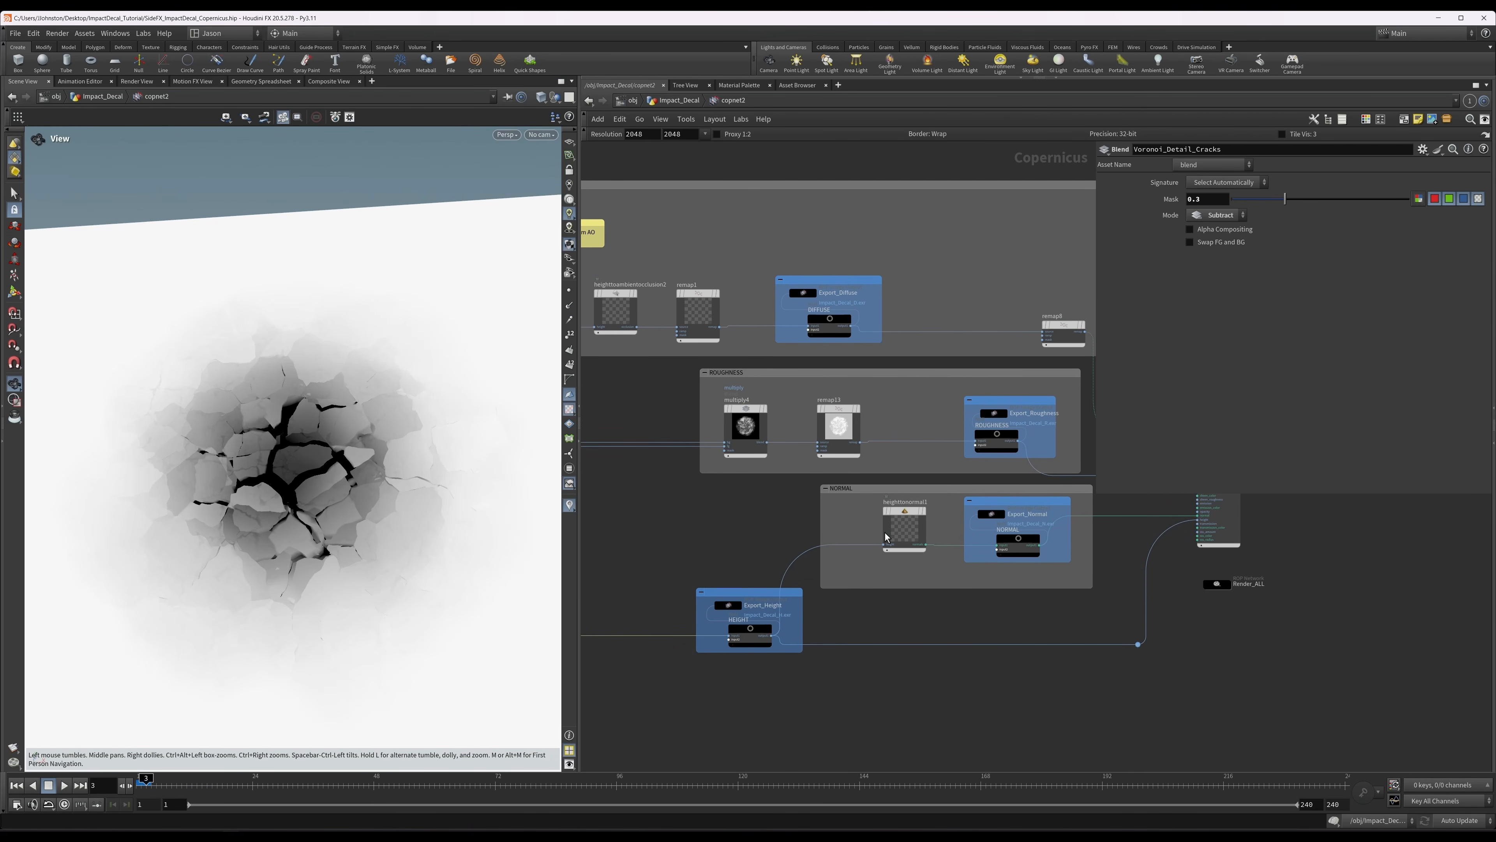
left_click(903, 528)
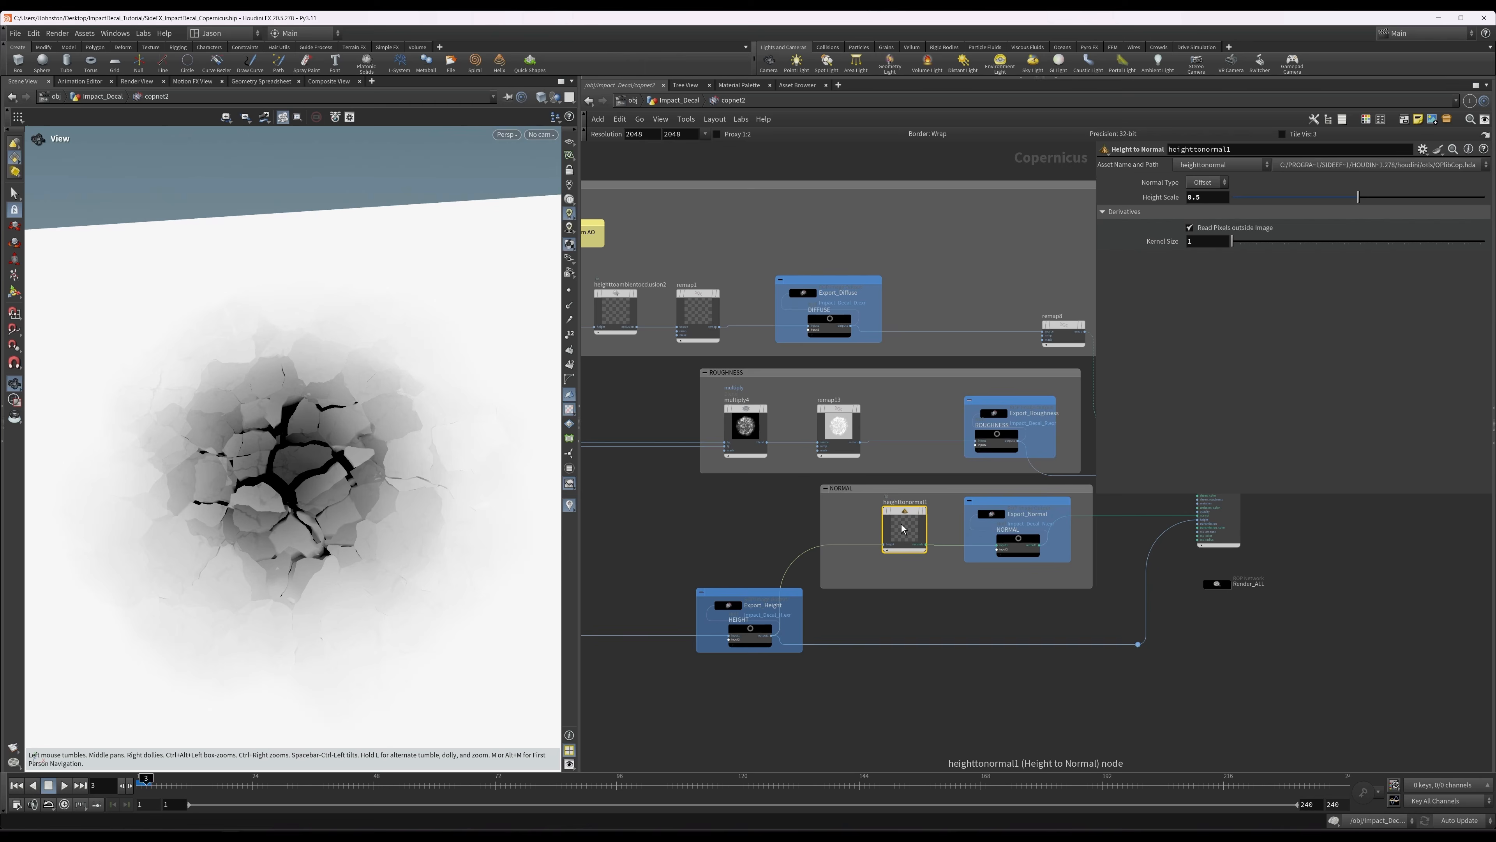
key("r")
left_click_drag(463, 436, 442, 471)
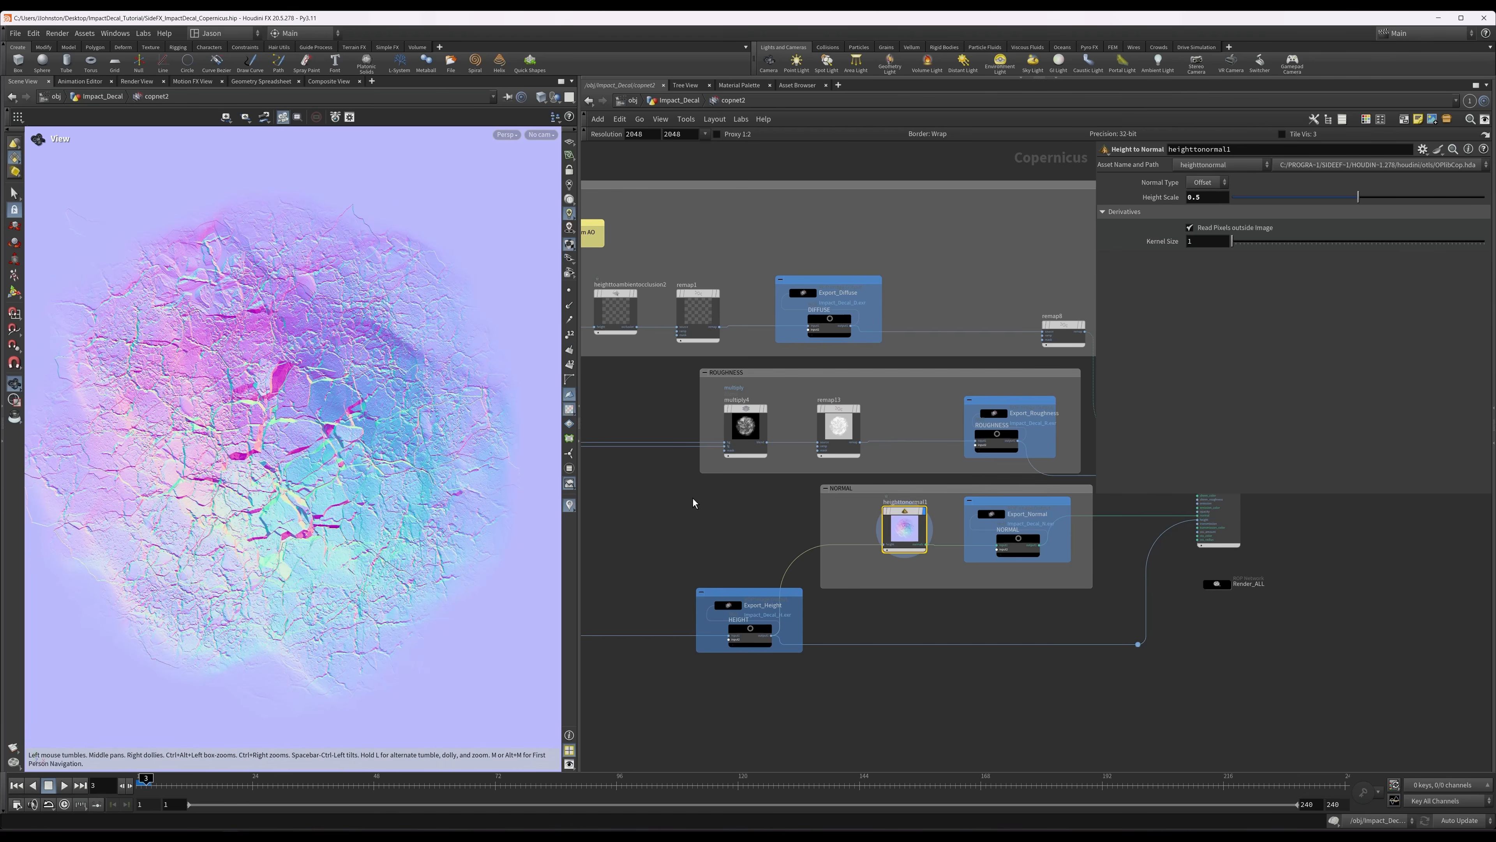
Display sub2 and heighttoambientocclusion2 in the DIFFUSE group to review the ambient occlusion derived from the height.
middle_click_drag(724, 495, 1340, 589)
middle_click_drag(1028, 457, 844, 497)
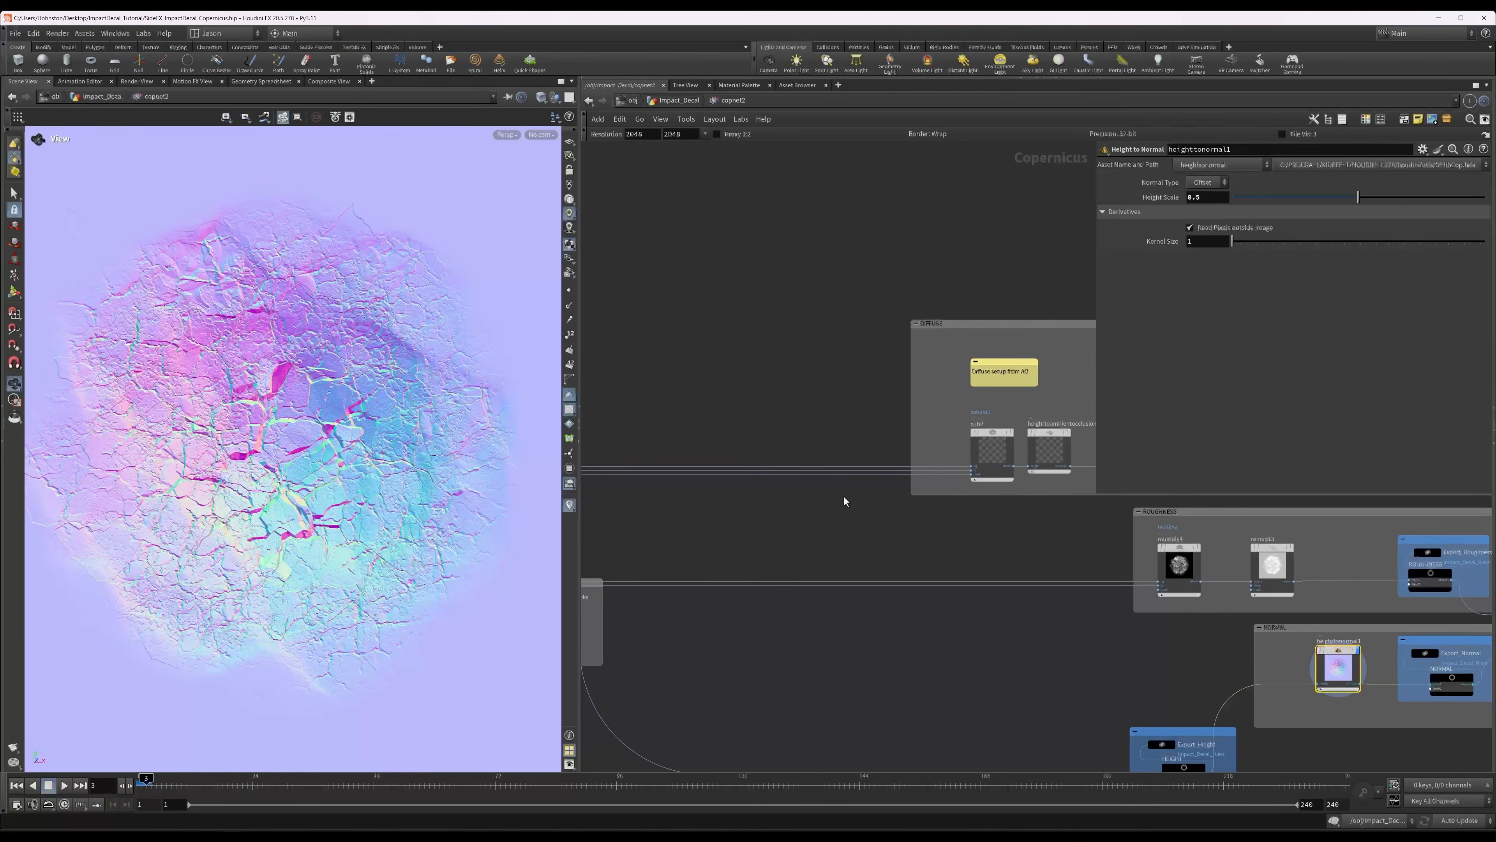
left_click(996, 446)
key("r")
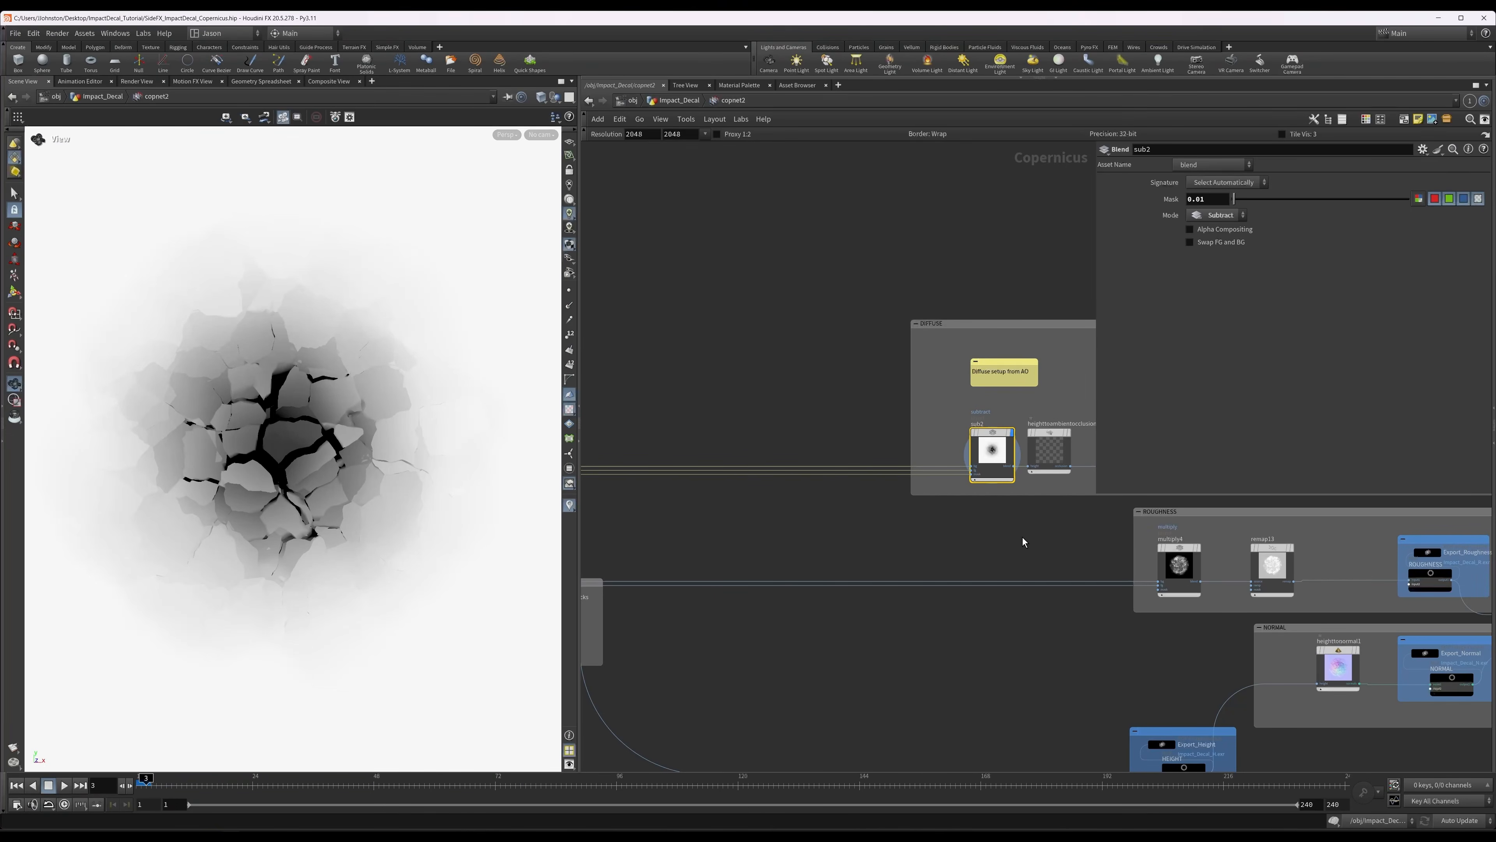
middle_click_drag(795, 514, 769, 525)
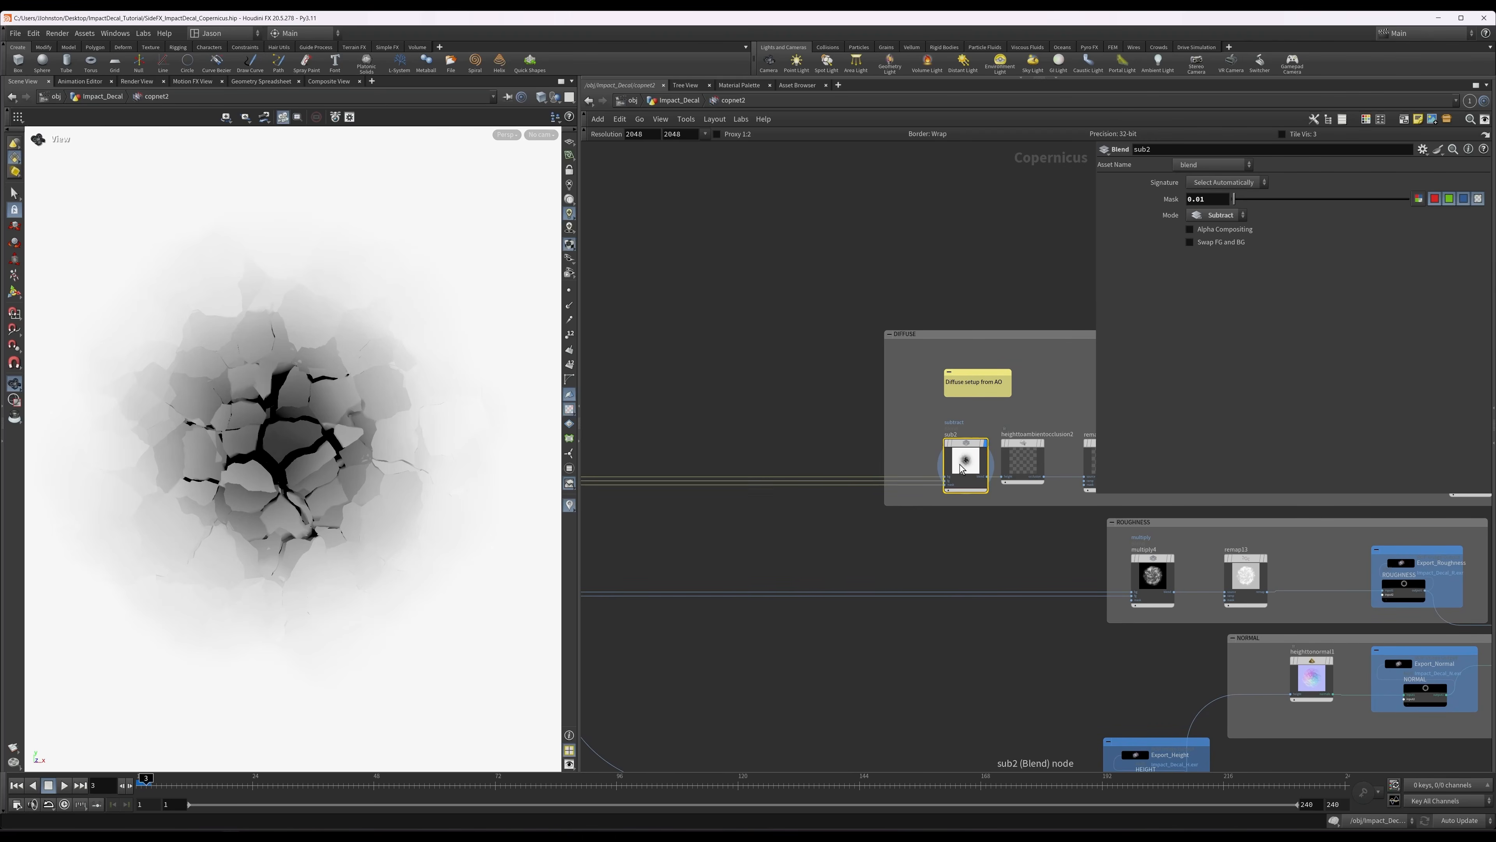
left_click(1021, 461)
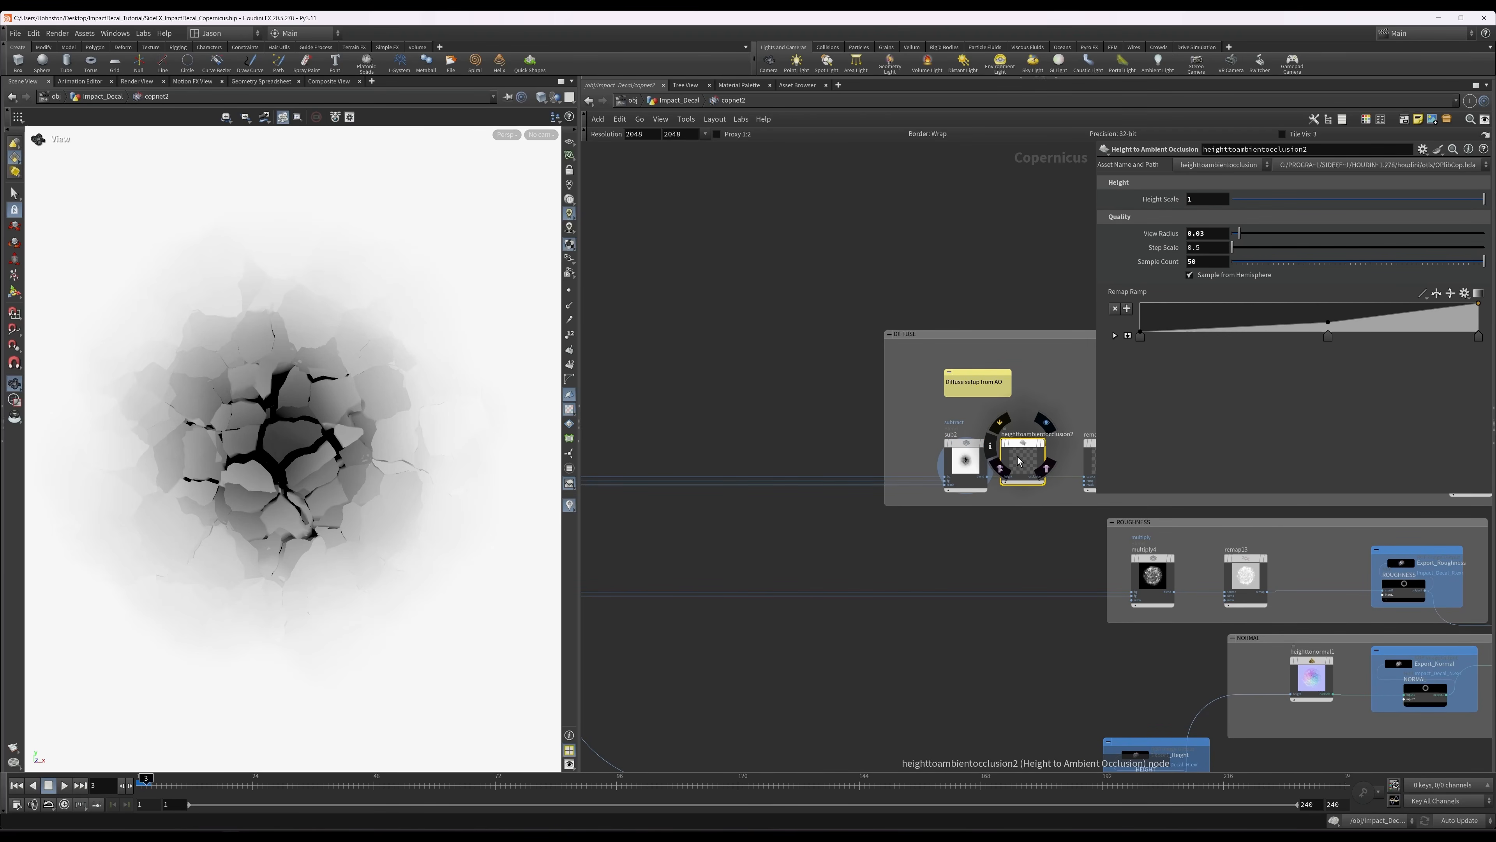
key("r")
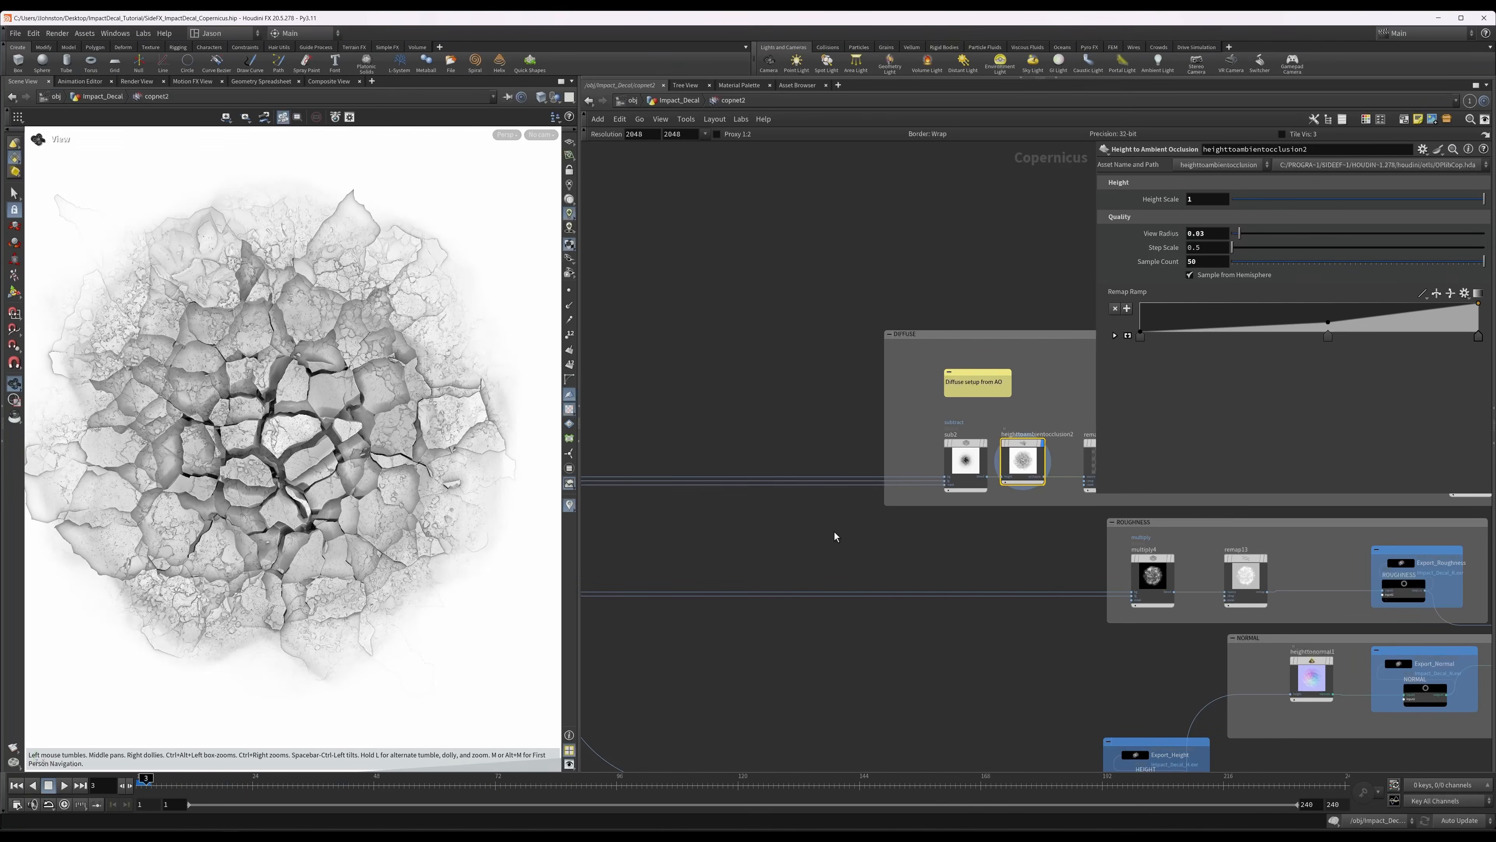
Display remap1 and remap8 in the DIFFUSE group to review the contrast-adjusted occlusion and the darkened diffuse.
middle_click_drag(896, 529, 656, 519)
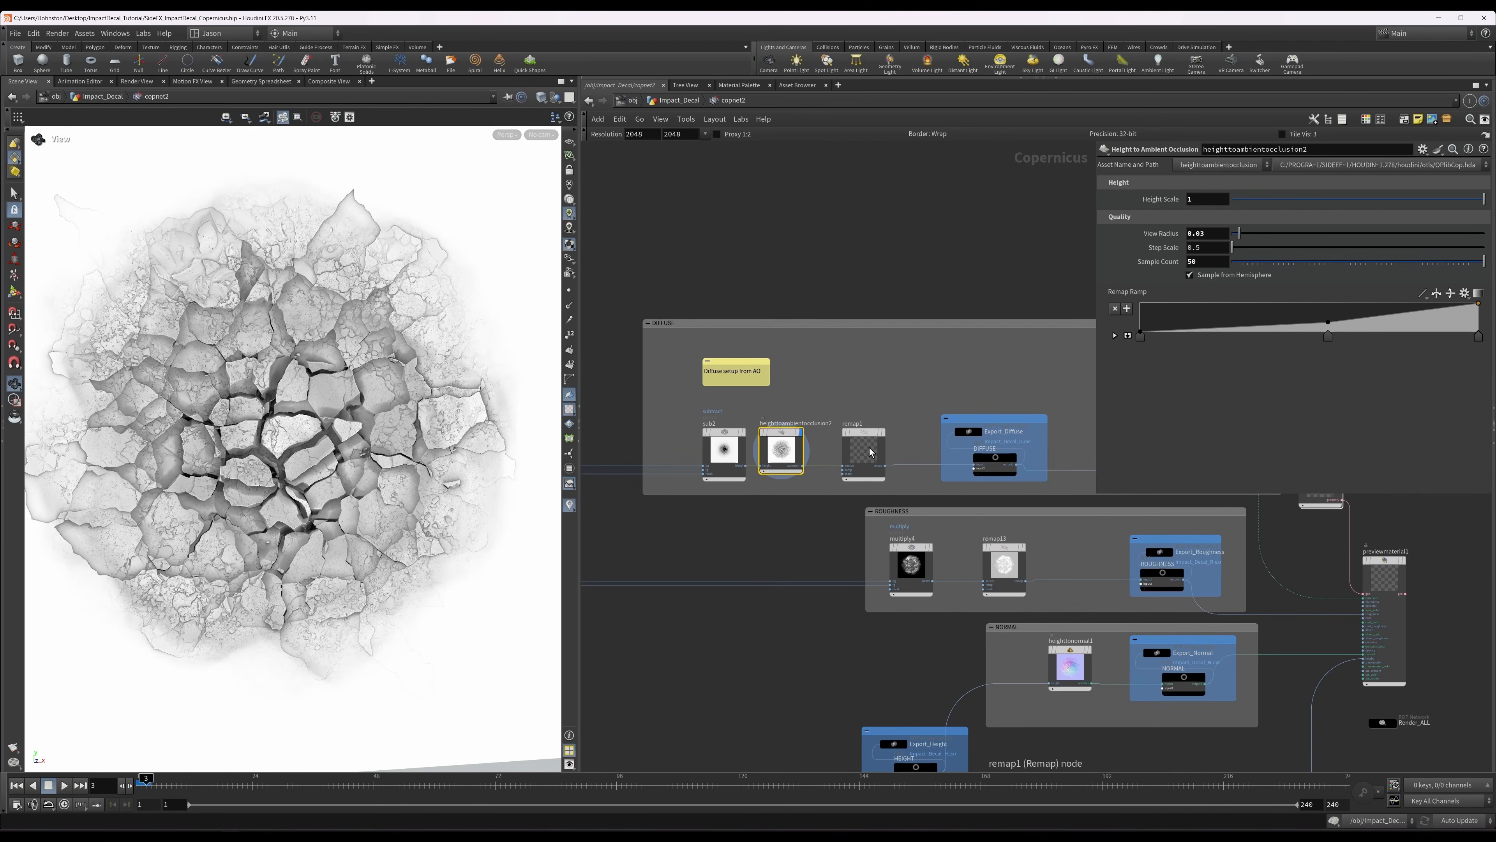
left_click(875, 456)
key("r")
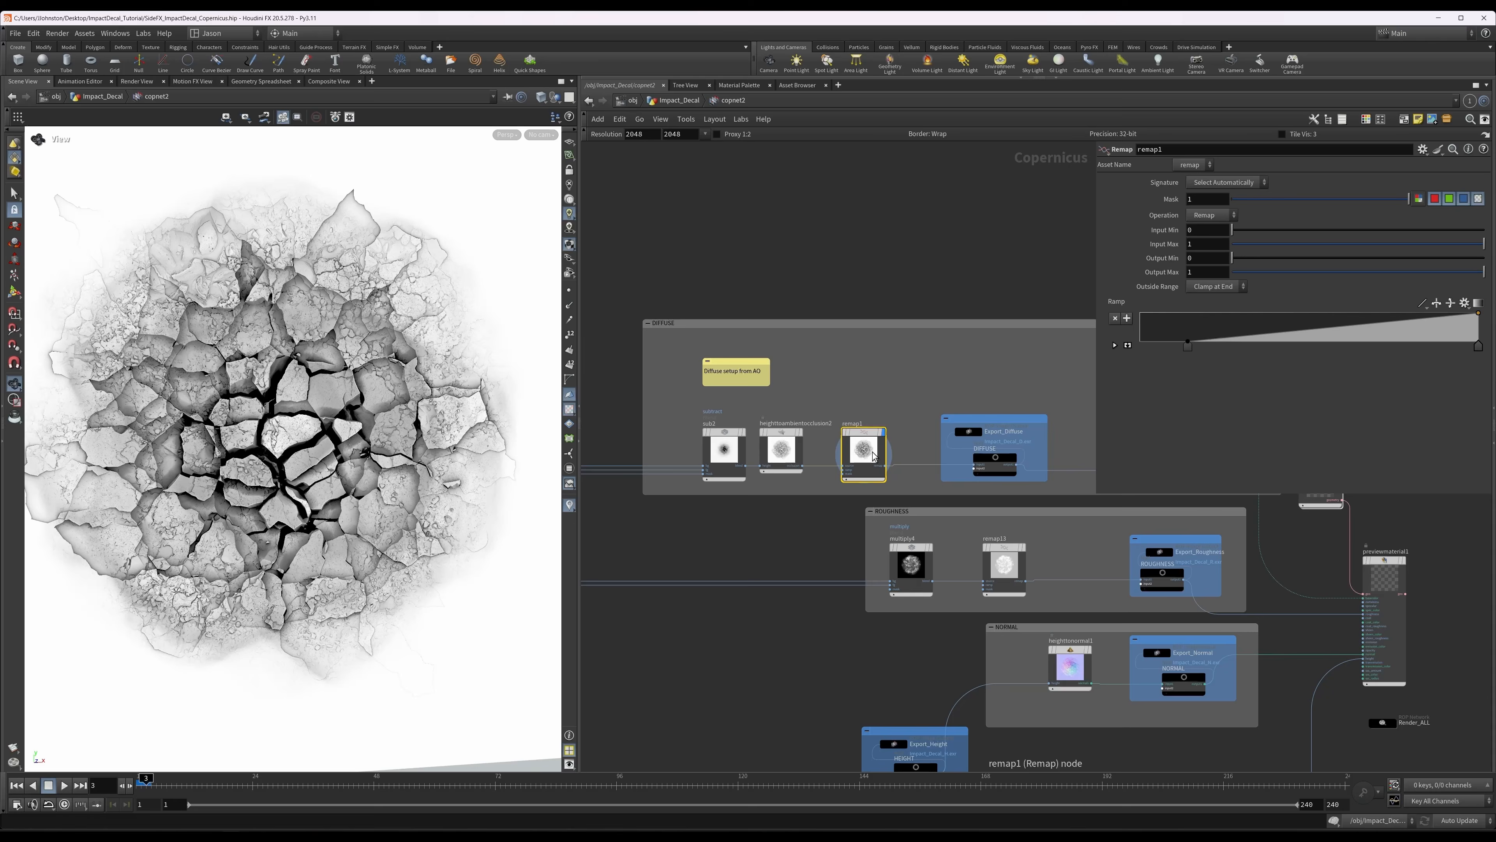
middle_click_drag(885, 406, 829, 375)
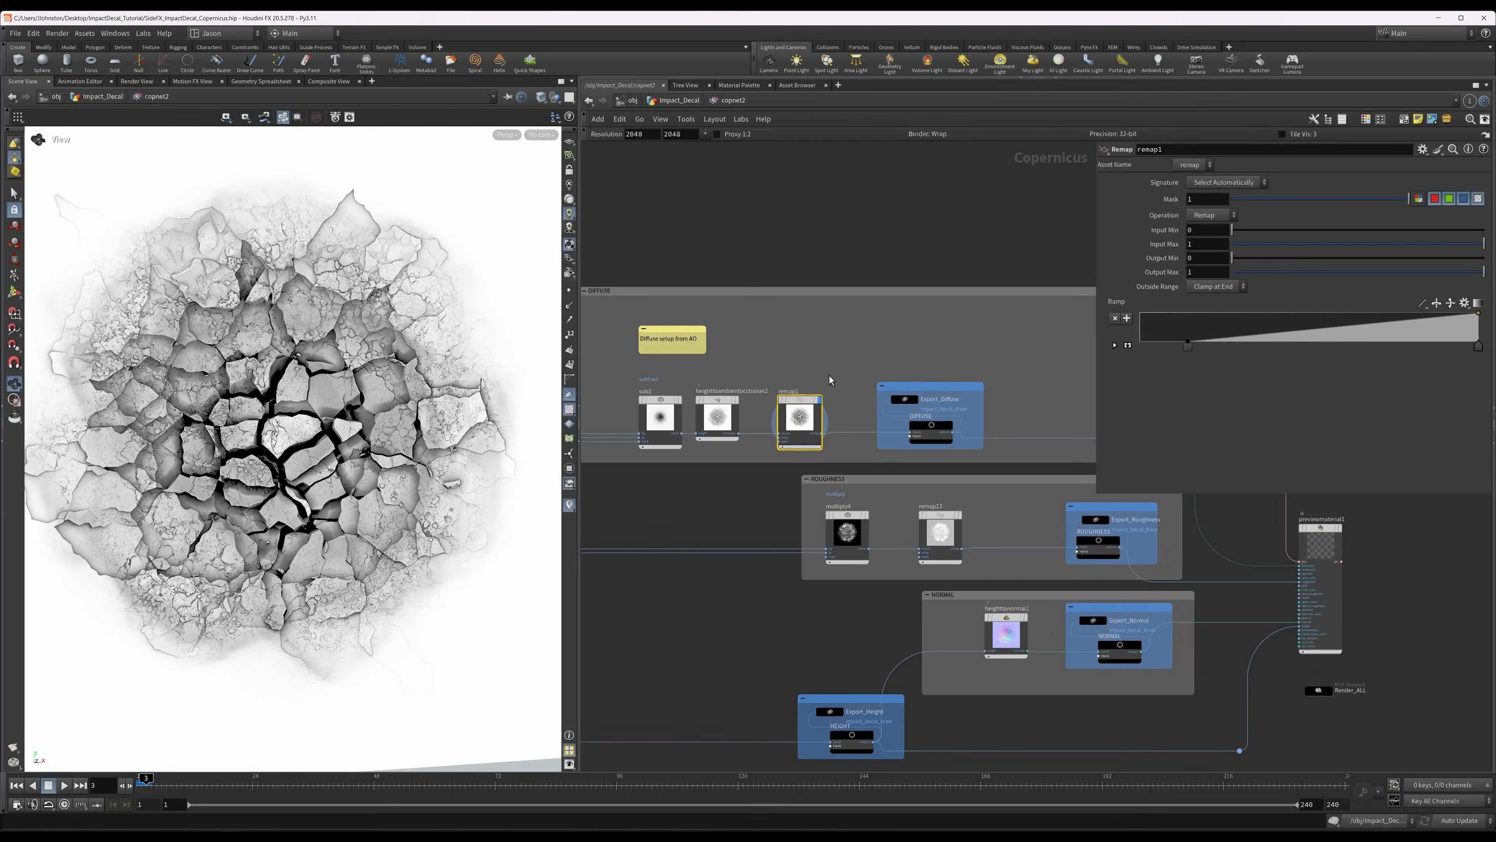
middle_click_drag(1016, 362, 823, 281)
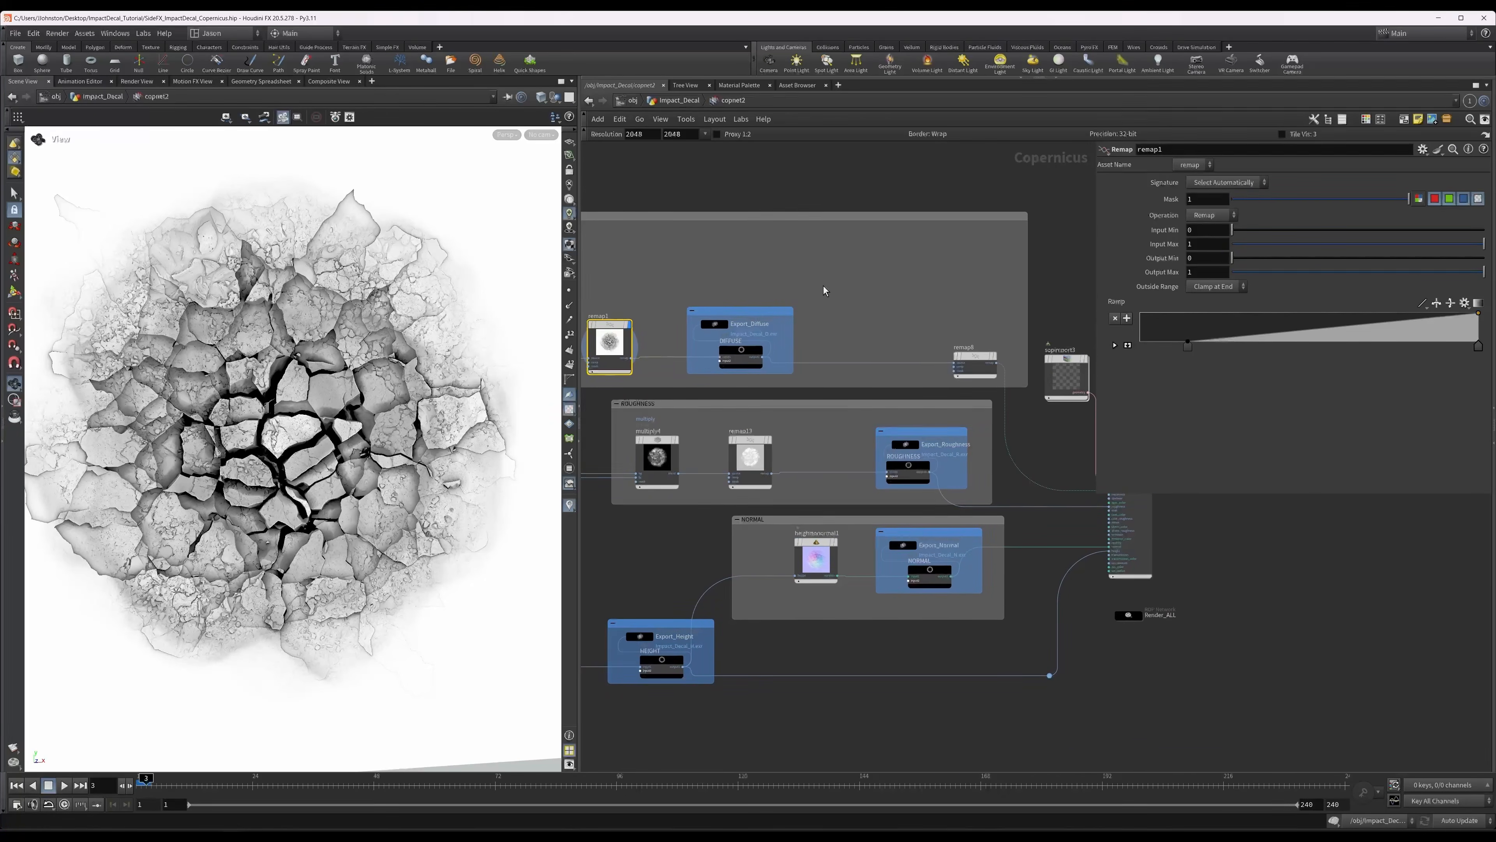
scroll(937, 335, "up", 2)
middle_click_drag(937, 335, 826, 317)
left_click(880, 343)
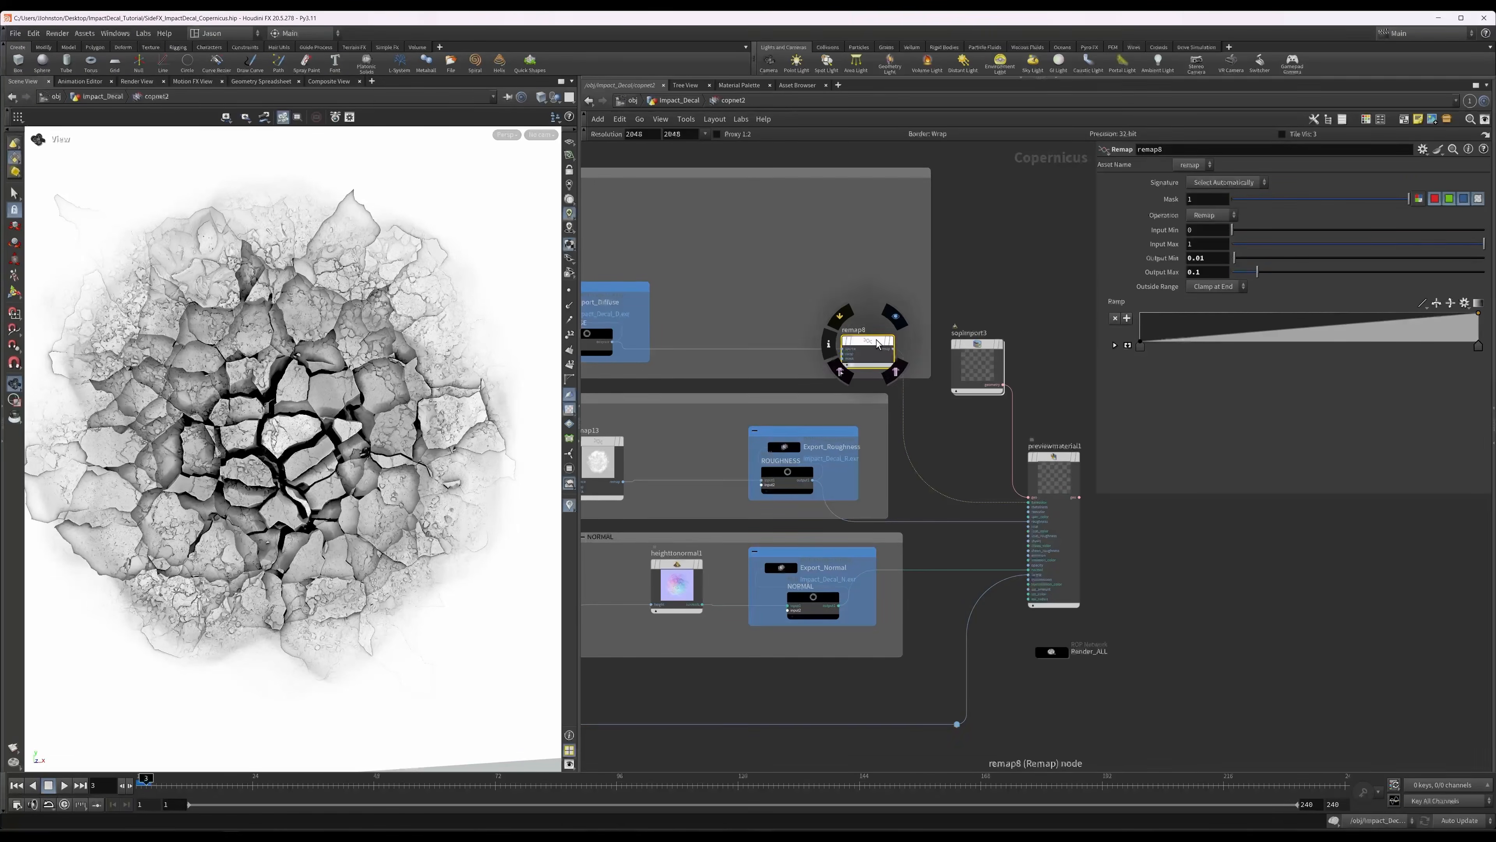
left_click(890, 342)
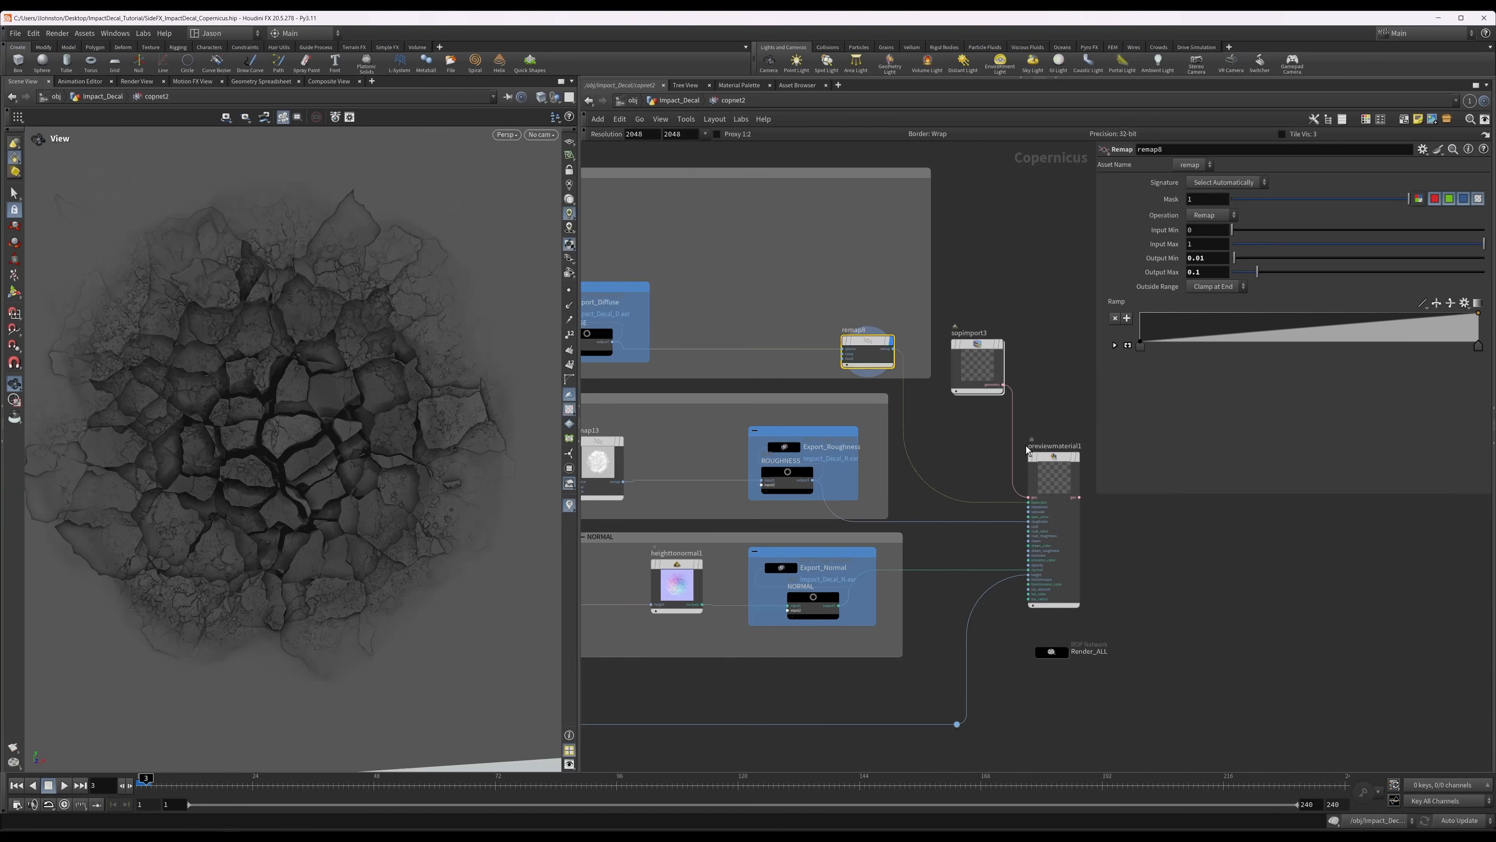
Display previewmaterial1 and orbit around the decal to review the combined diffuse, roughness, normal and height result.
left_click(1052, 480)
key("r")
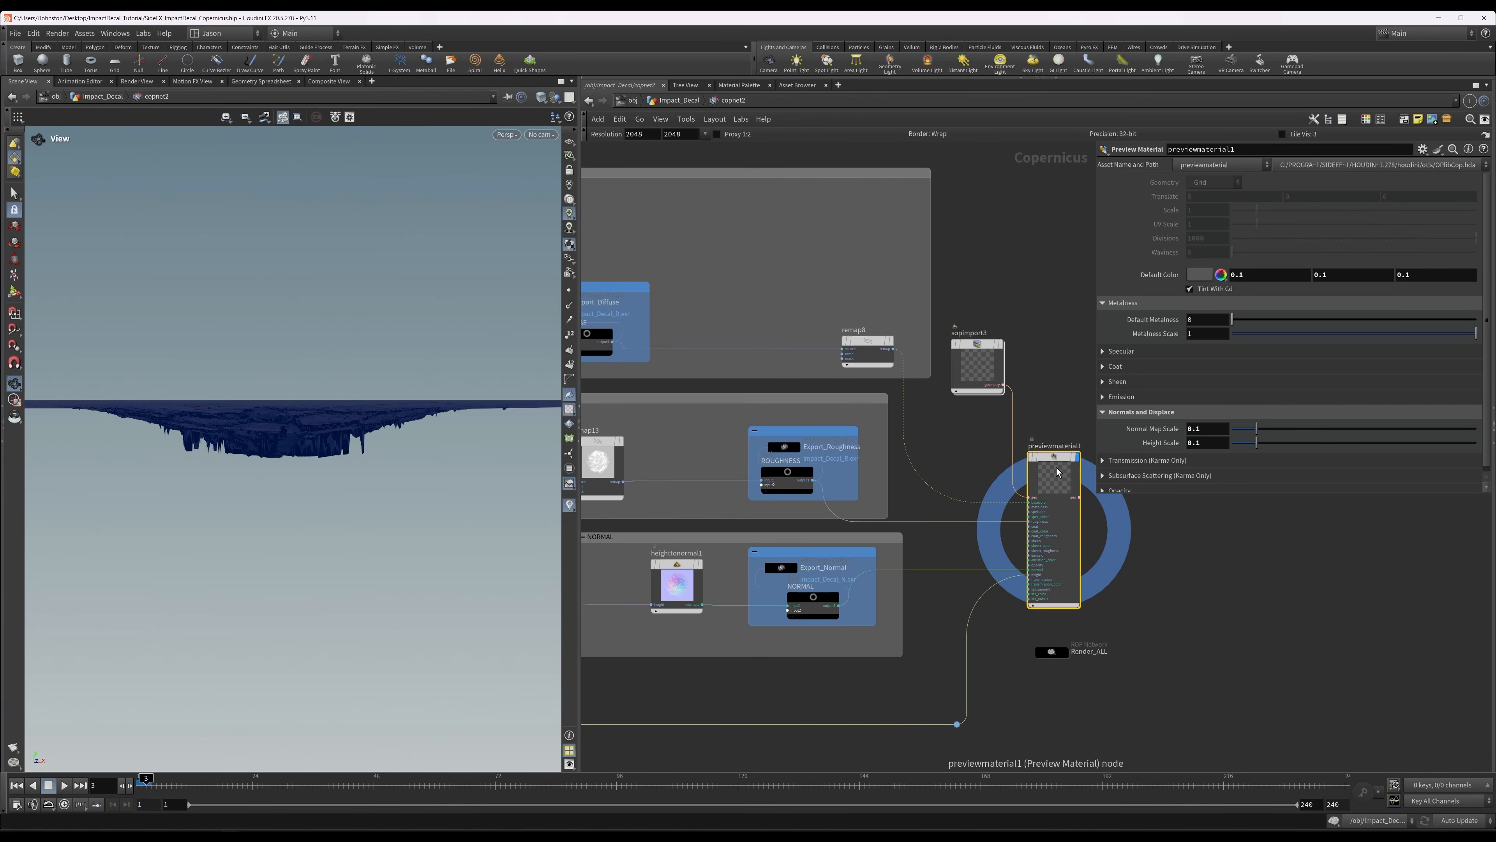
left_click_drag(356, 303, 387, 404)
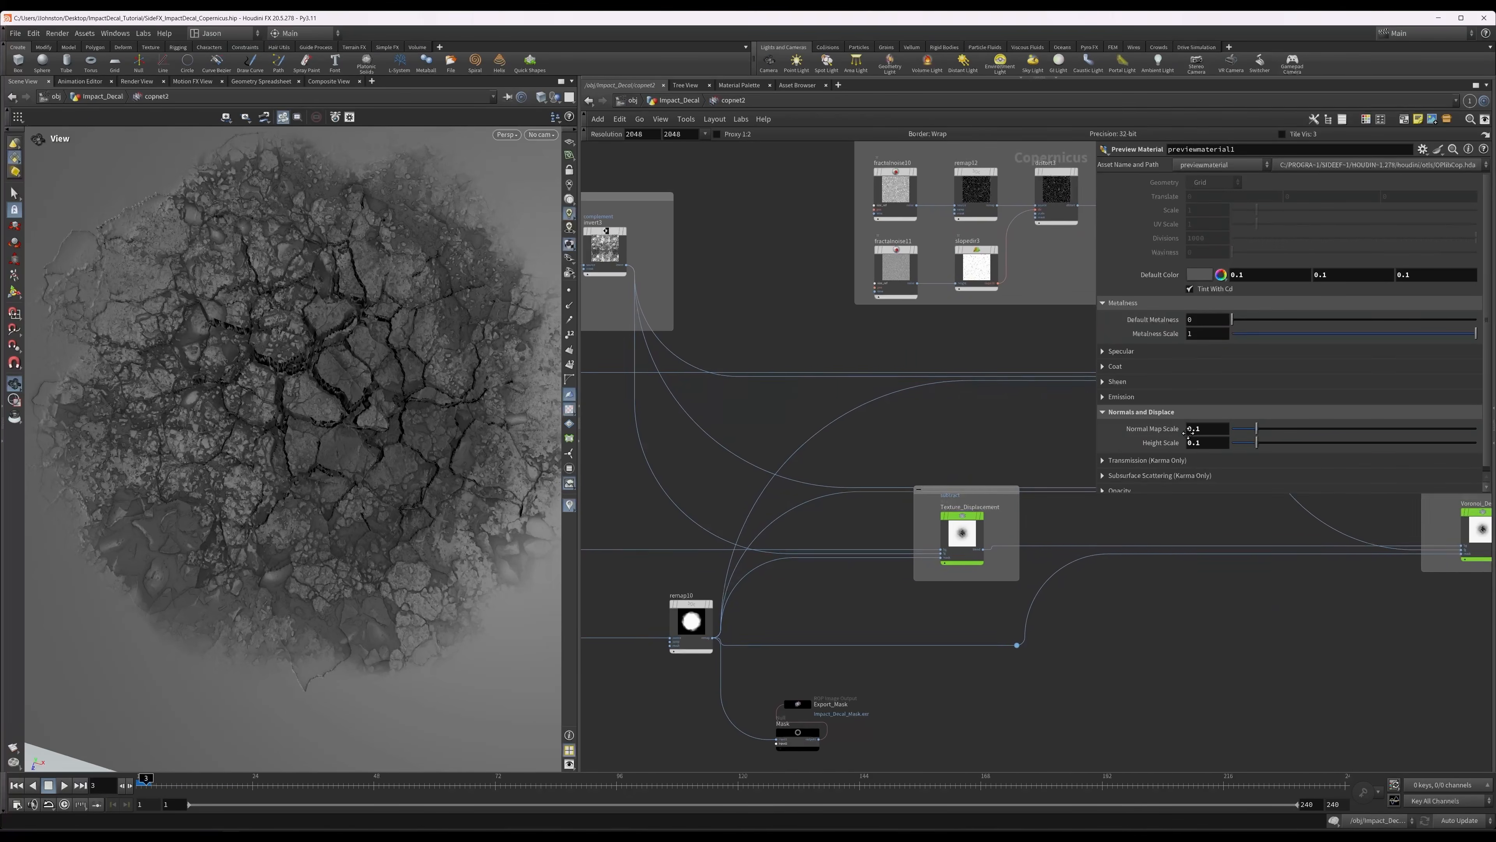
Display invert3 and frame it in the viewport to review the inverted texture detail that feeds the roughness.
left_click(690, 252)
left_click(707, 229)
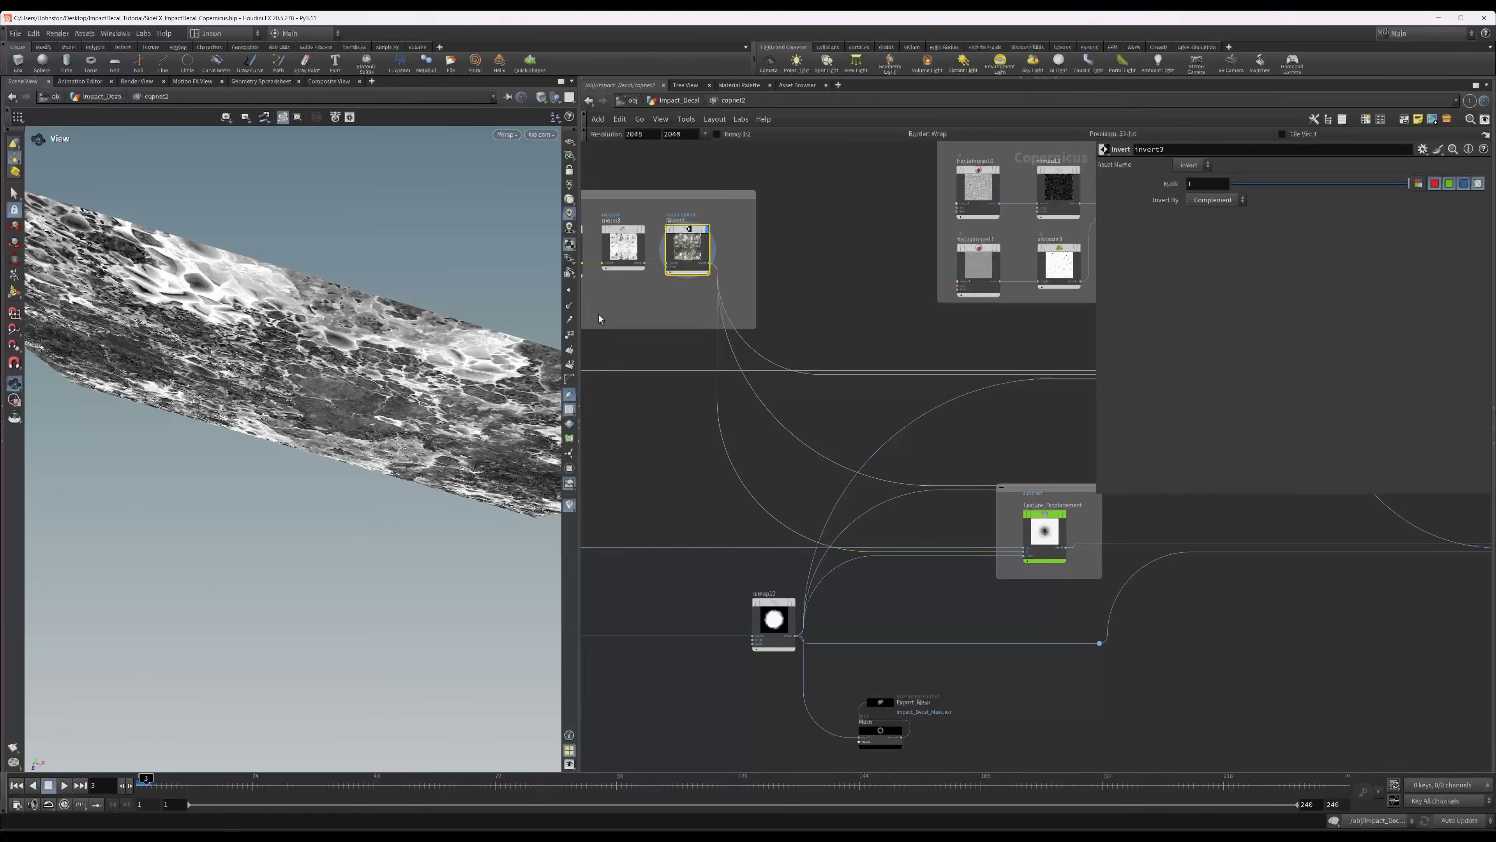
key("space+g")
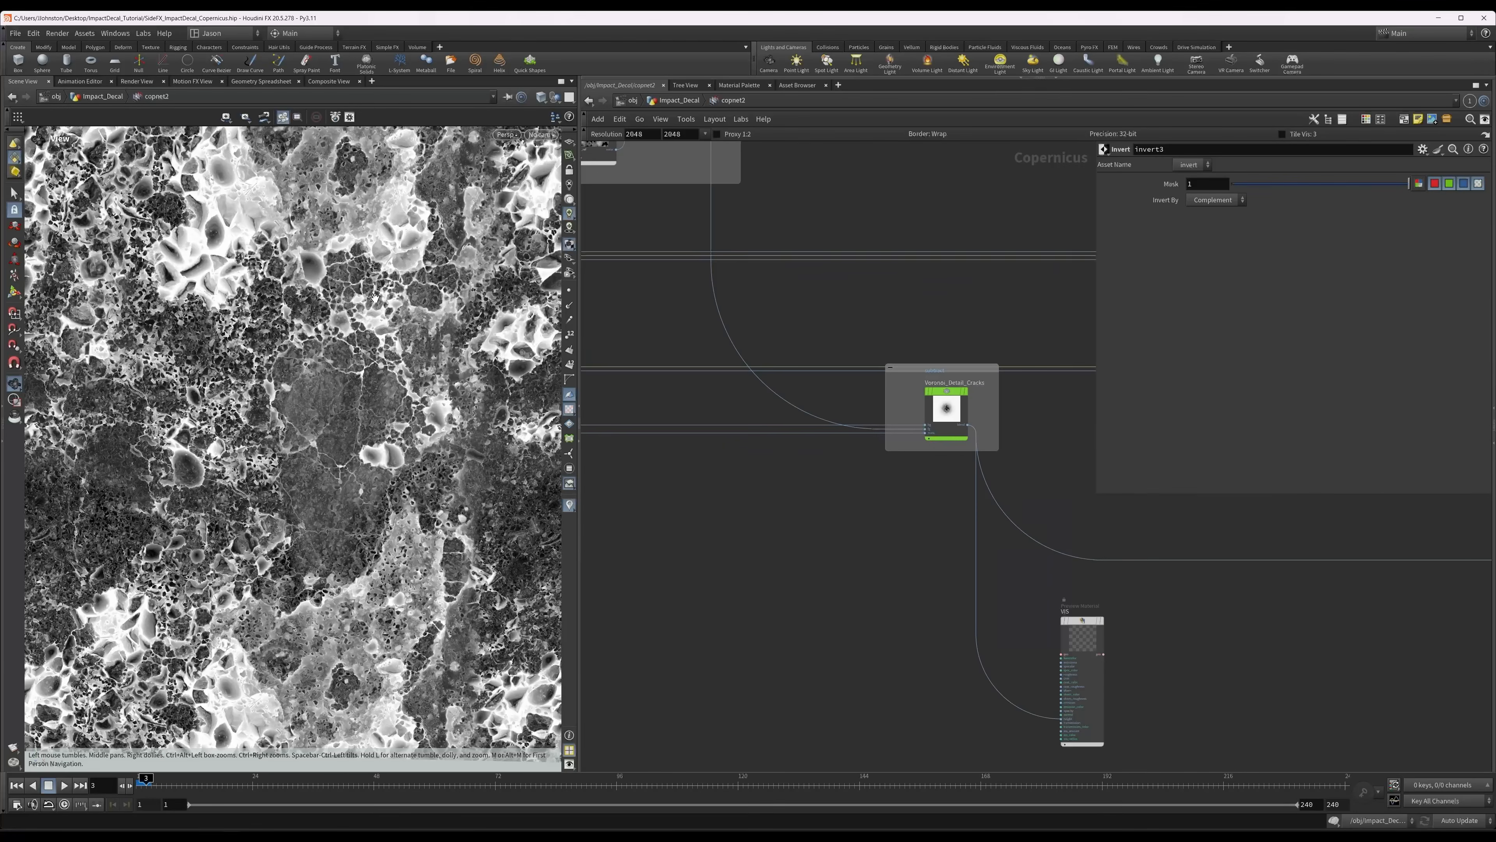
Display multiply4 and remap13 in the ROUGHNESS group to review the masked detail and the remapped roughness.
scroll(940, 430, "up", 2)
middle_click_drag(1073, 409, 218, 323)
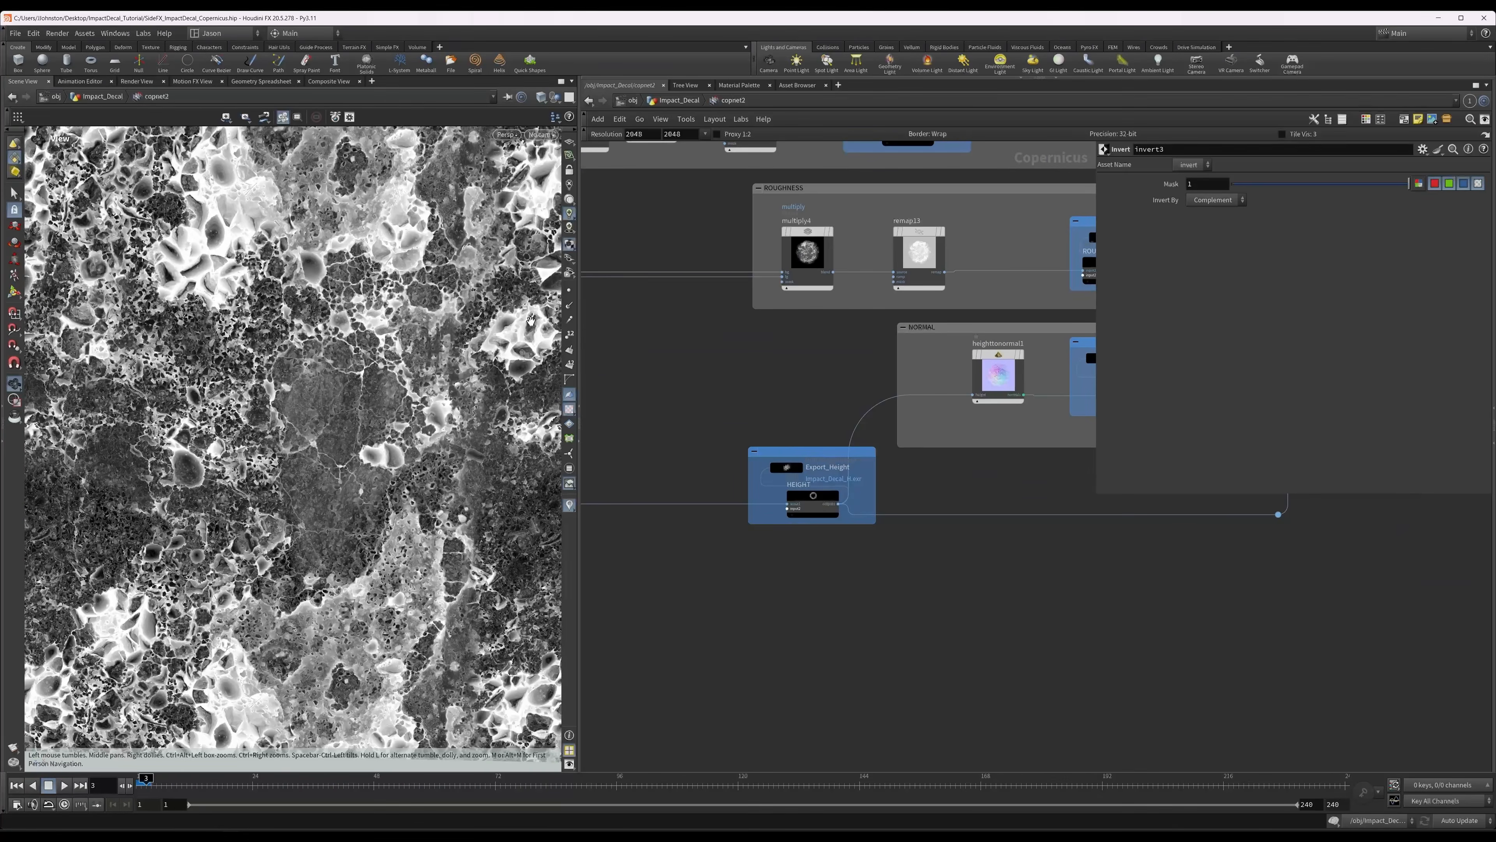
middle_click_drag(739, 359, 717, 412)
left_click(770, 310)
key("r")
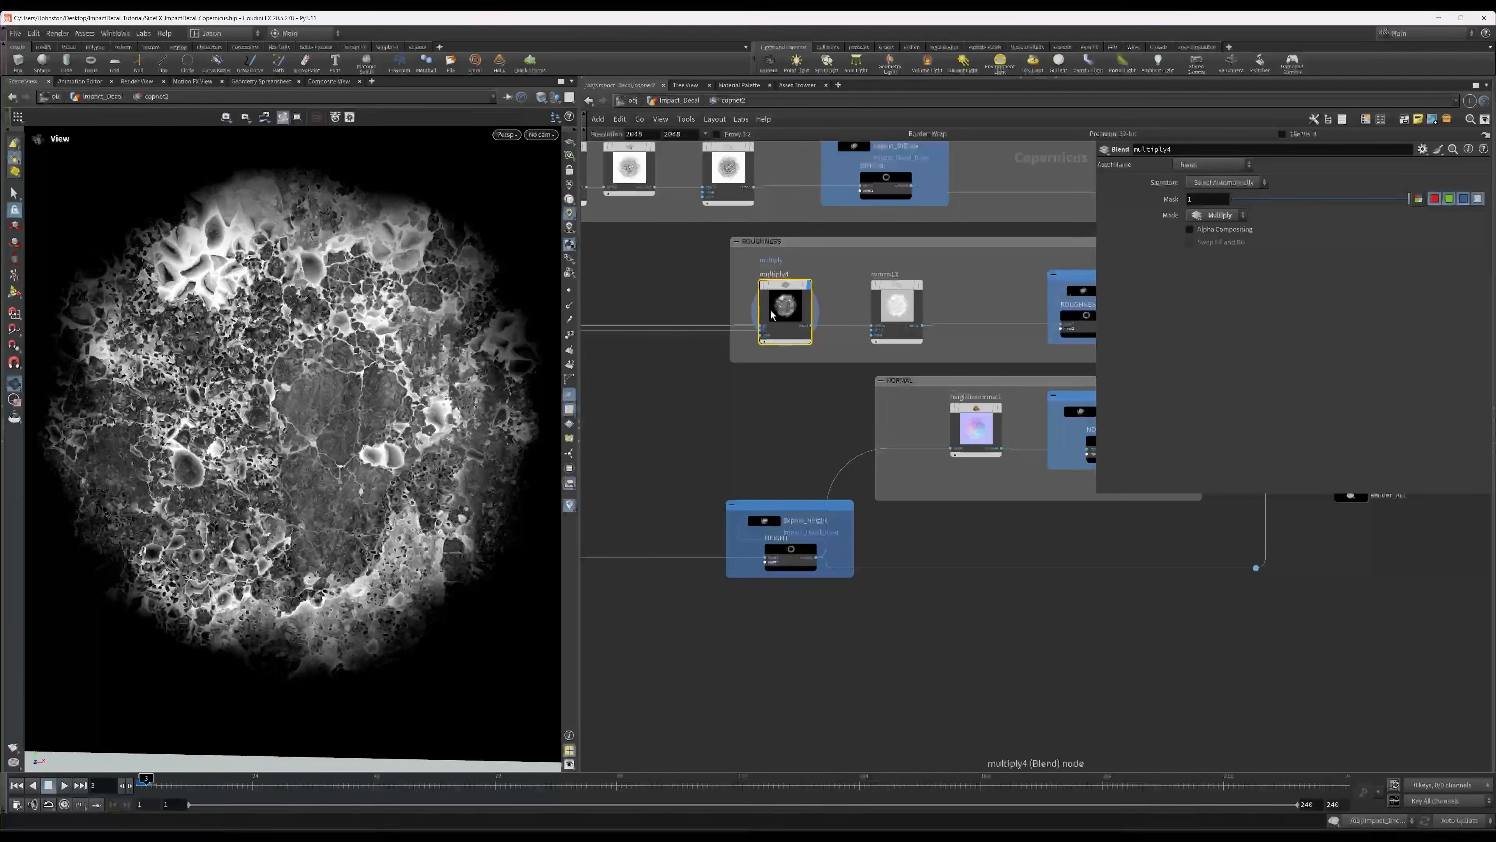
left_click(889, 321)
key("r")
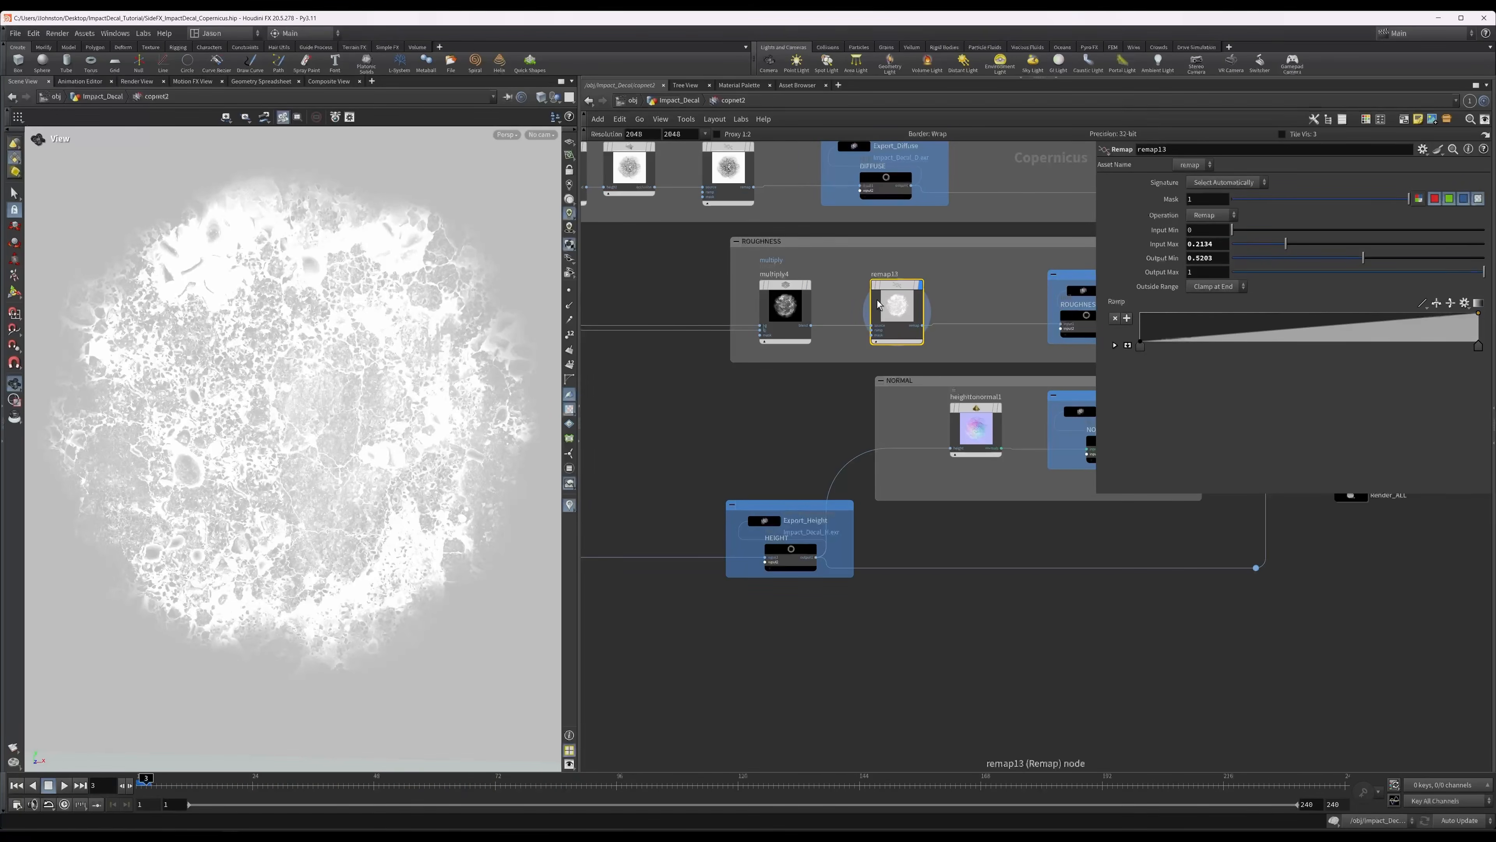
Display previewmaterial1 again and orbit to a view from above to review the finished decal.
middle_click_drag(996, 309, 559, 292)
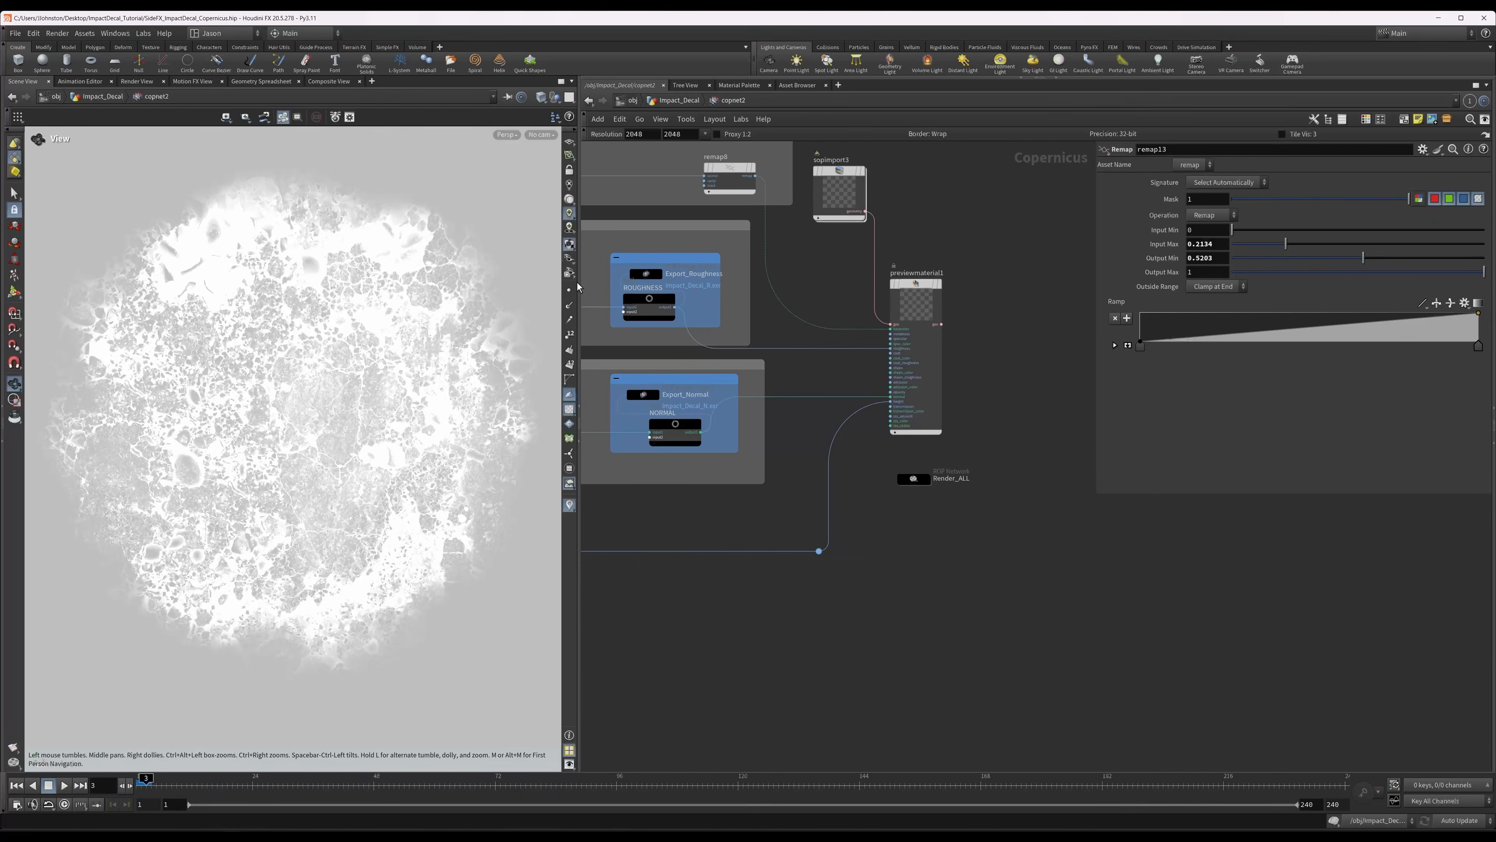
left_click(905, 309)
key("r")
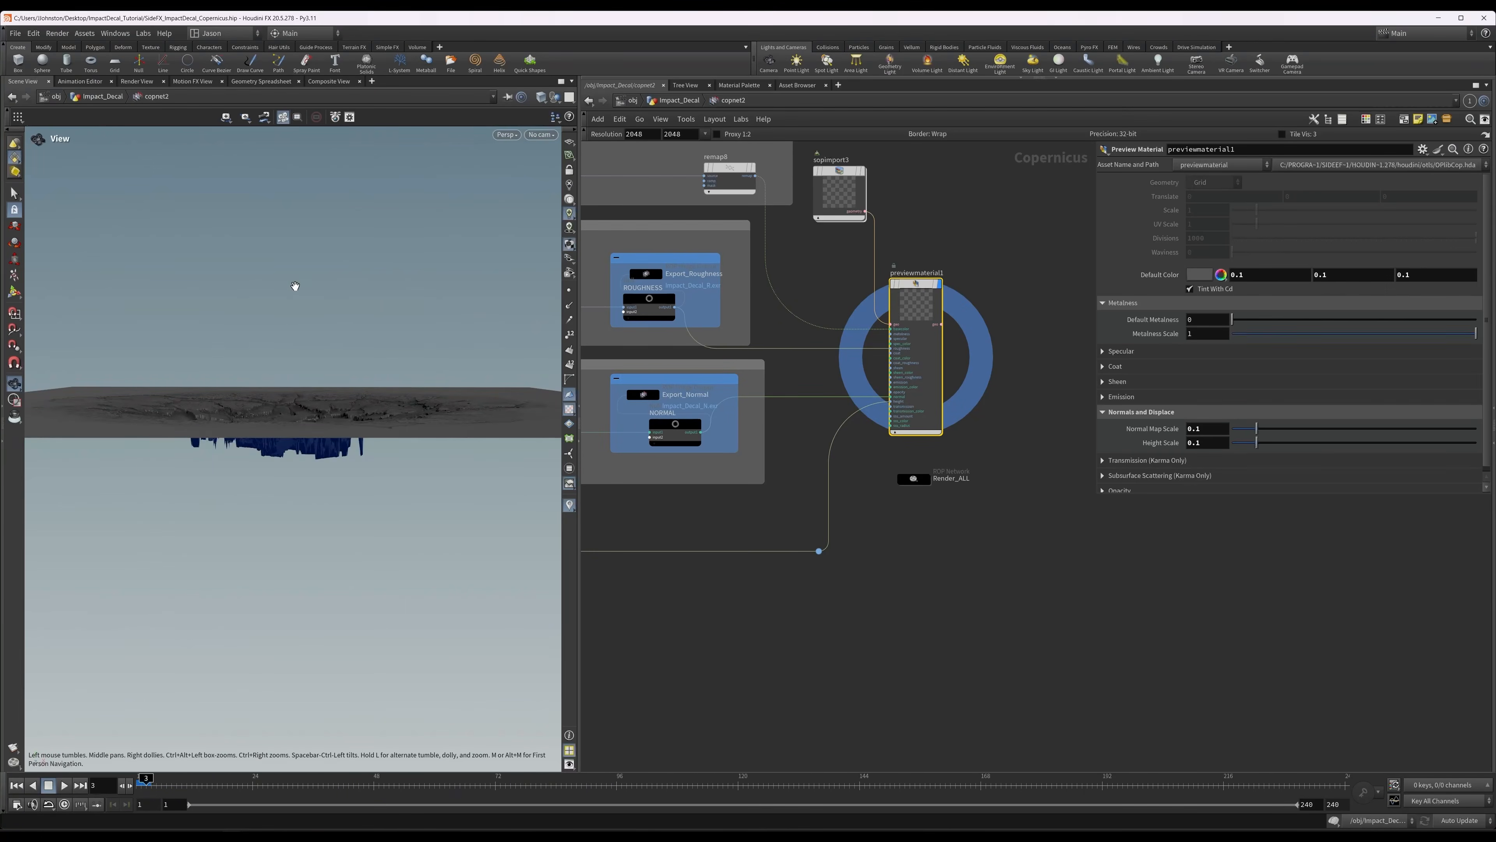
left_click_drag(294, 284, 431, 422)
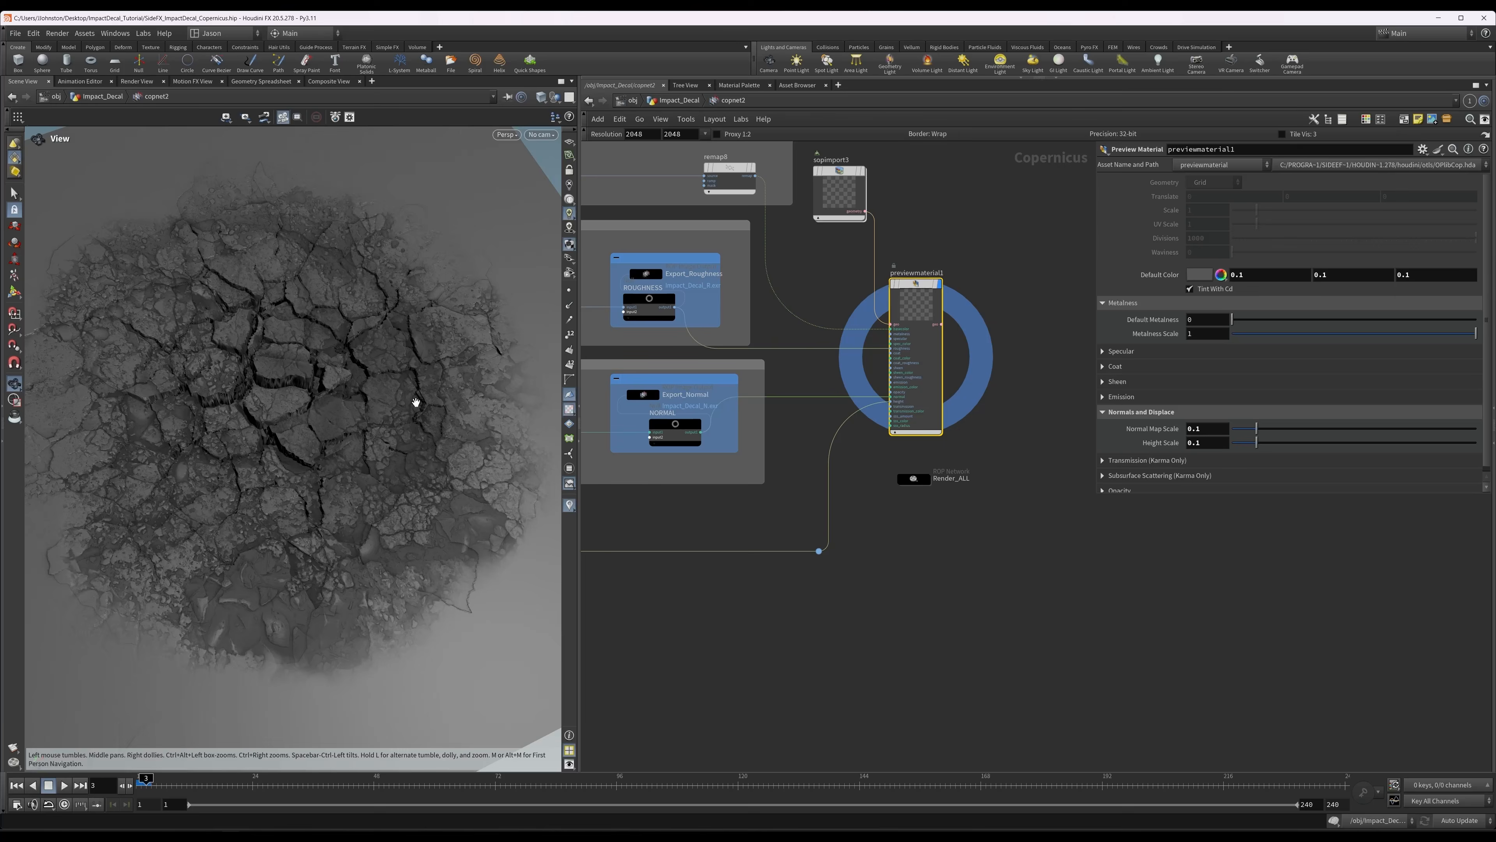
Select the Export_Diffuse ROP Image Output node to inspect its COP path, output file and colorspace settings.
middle_click_drag(815, 279, 928, 346)
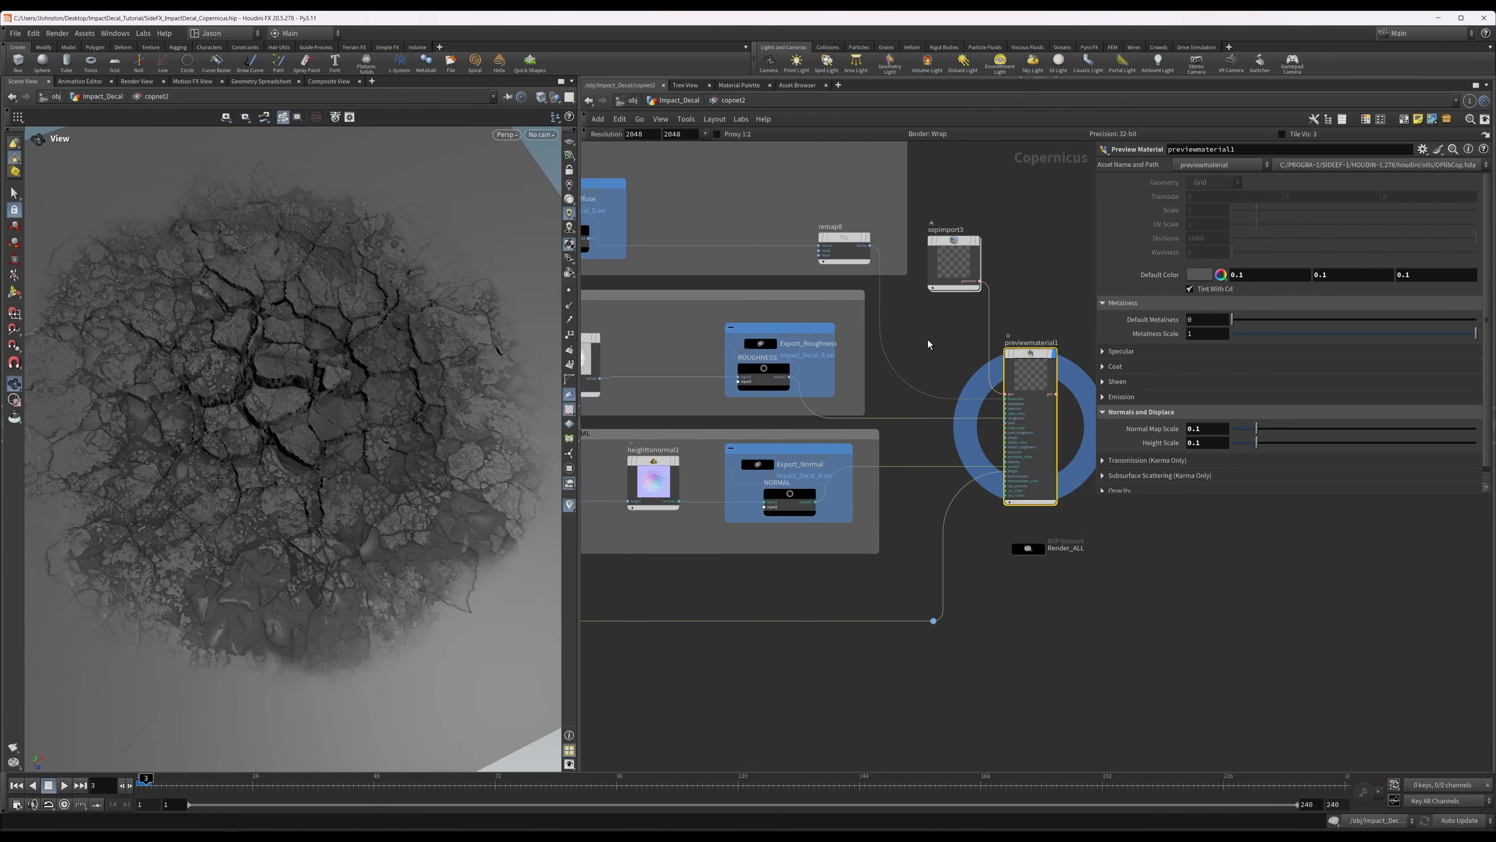
middle_click_drag(929, 342, 928, 389)
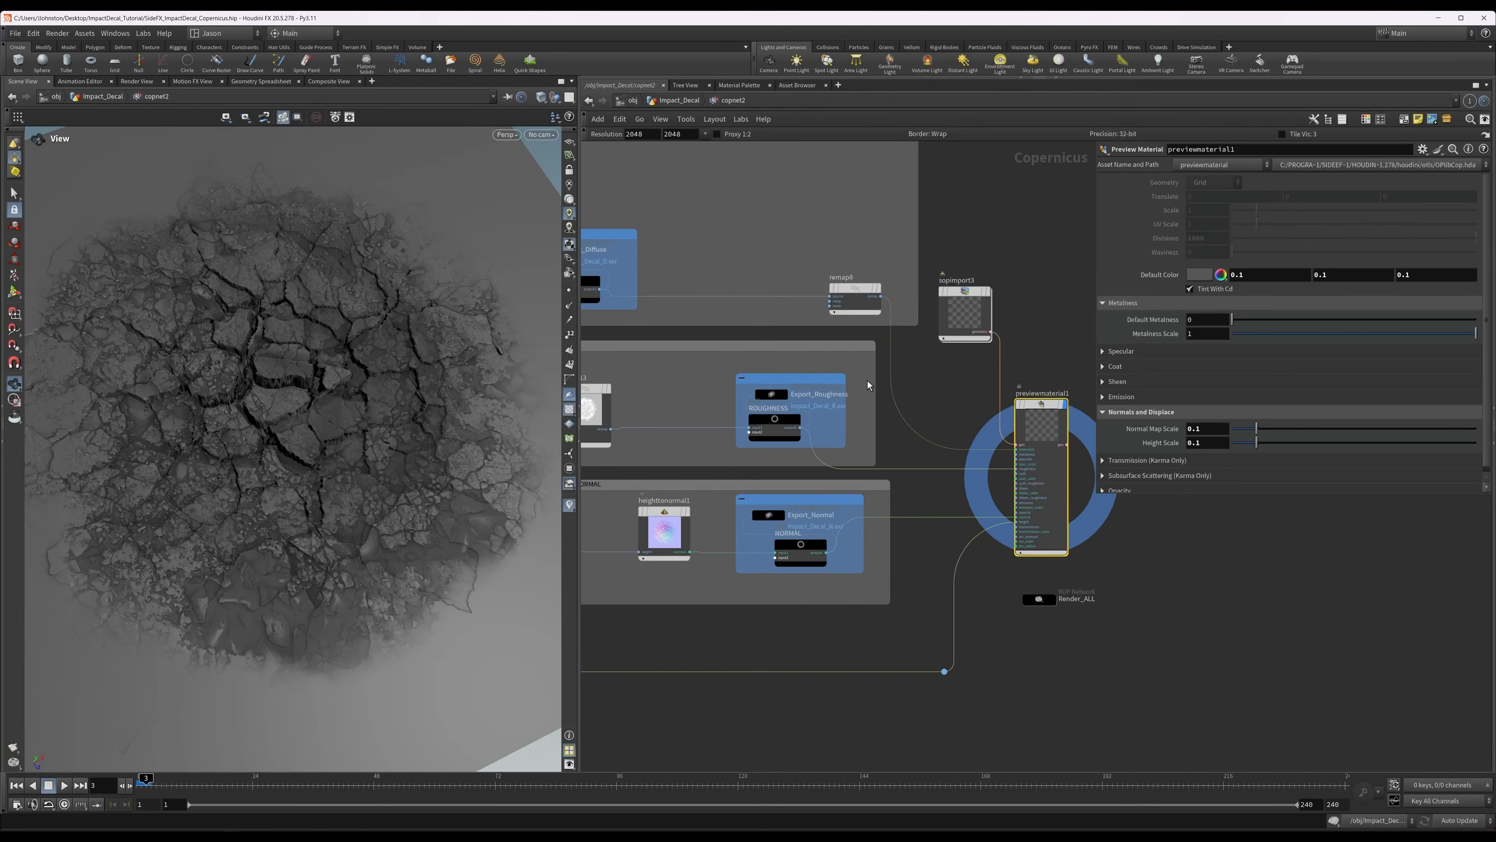
middle_click_drag(780, 245, 848, 229)
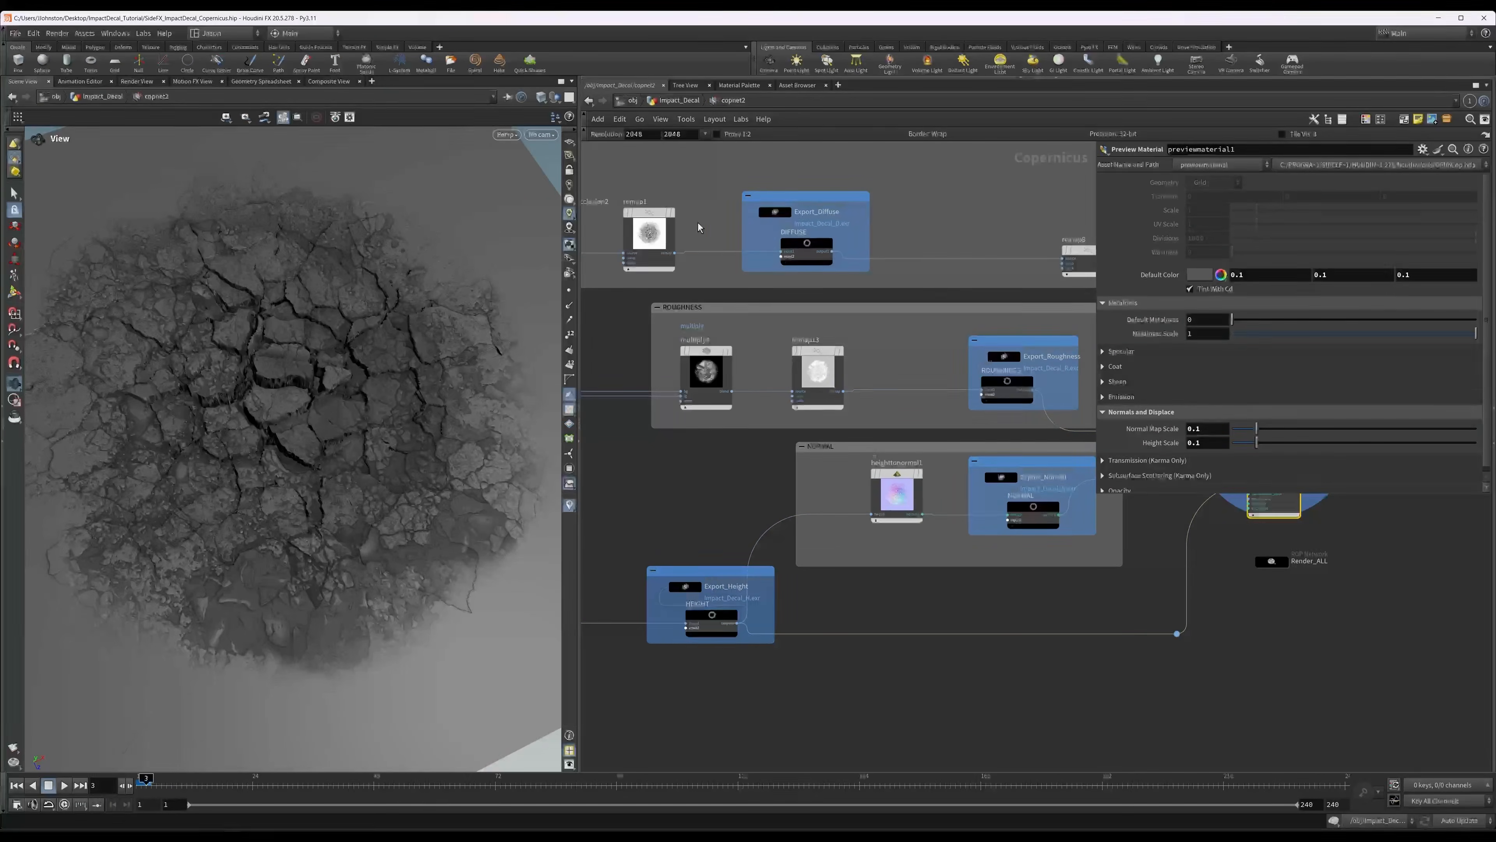
scroll(779, 221, "up", 2)
left_click(776, 213)
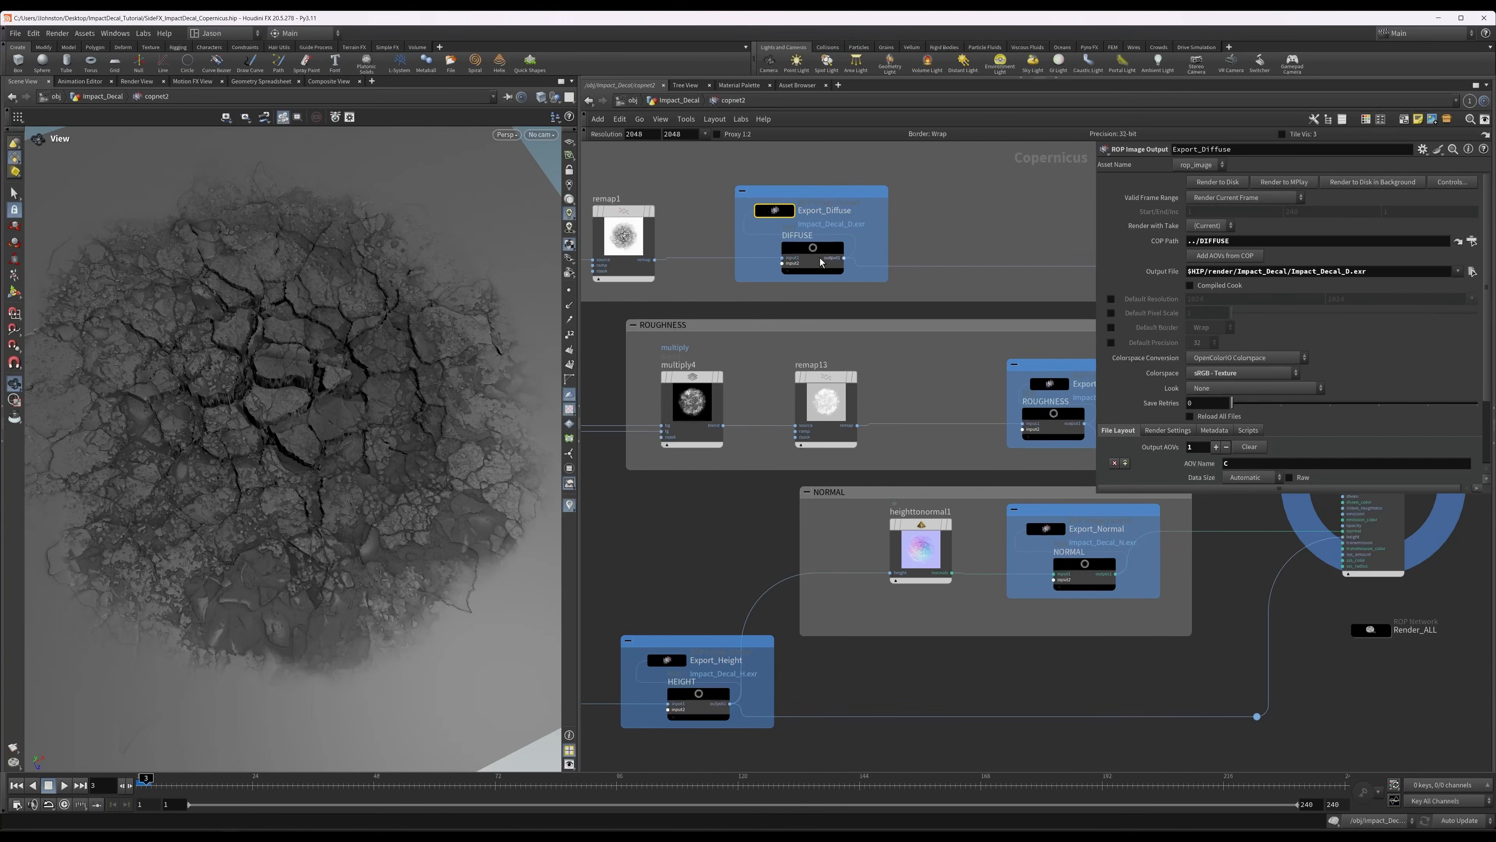
Examine the Export_Roughness, Export_Normal and Export_Height nodes and the Export_Mask output fed by remap10.
middle_click_drag(760, 399, 674, 337)
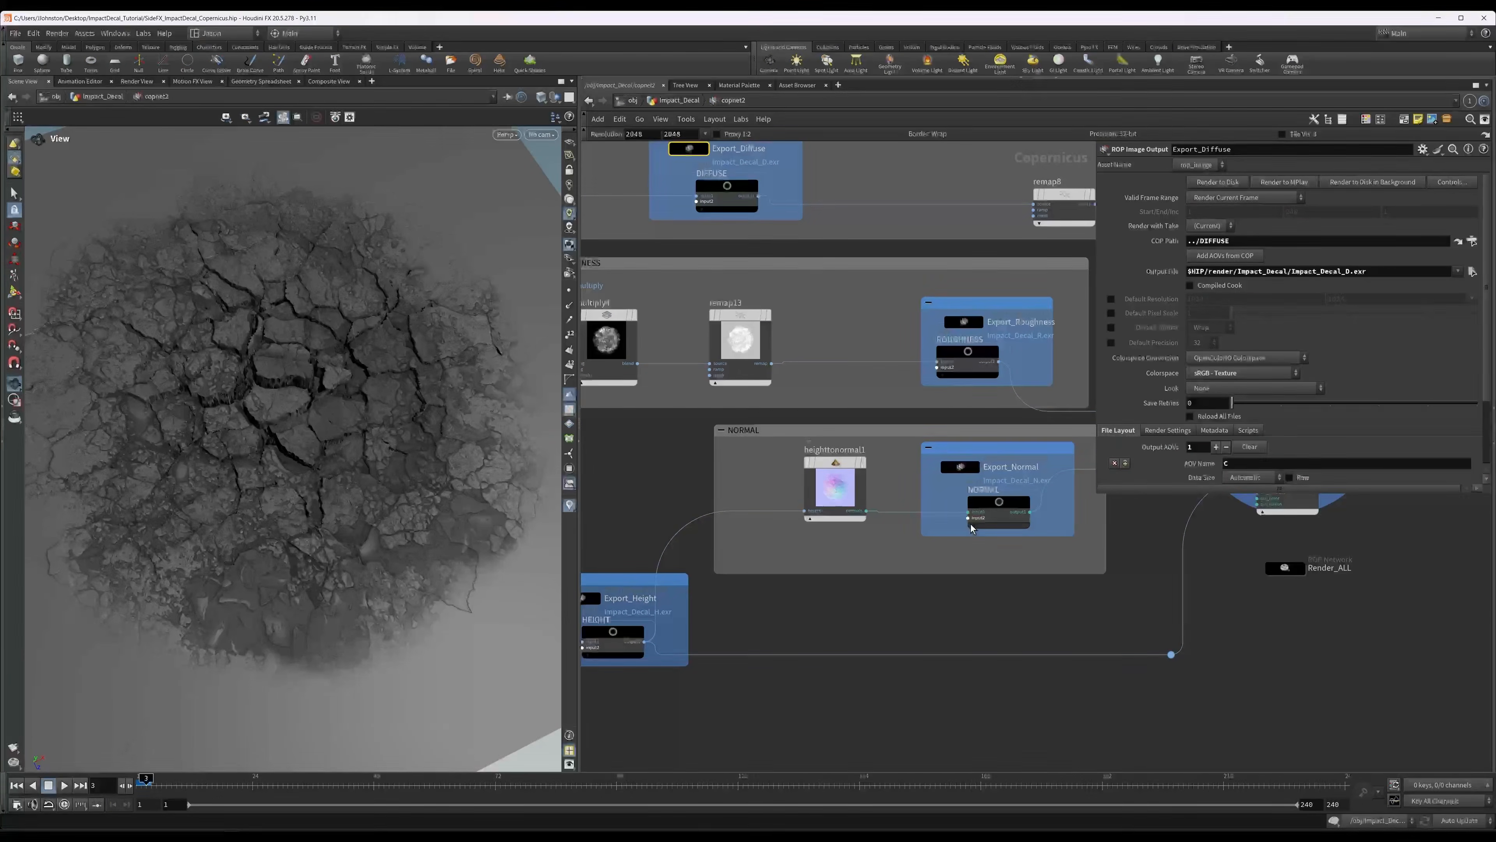
middle_click_drag(740, 625, 1033, 495)
middle_click_drag(695, 513, 1148, 404)
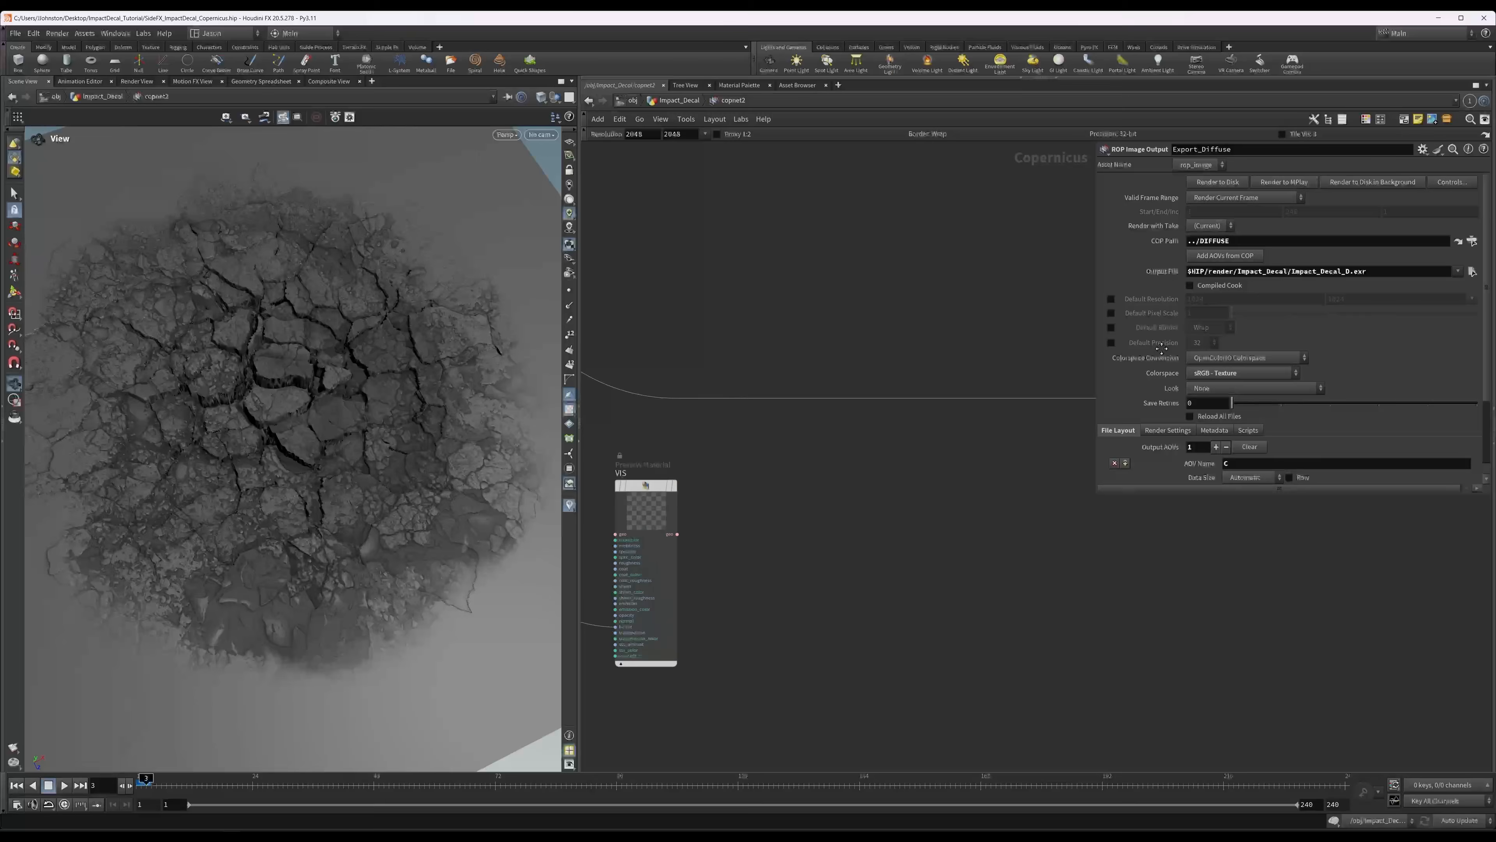
scroll(904, 426, "down", 7)
scroll(805, 439, "up", 8)
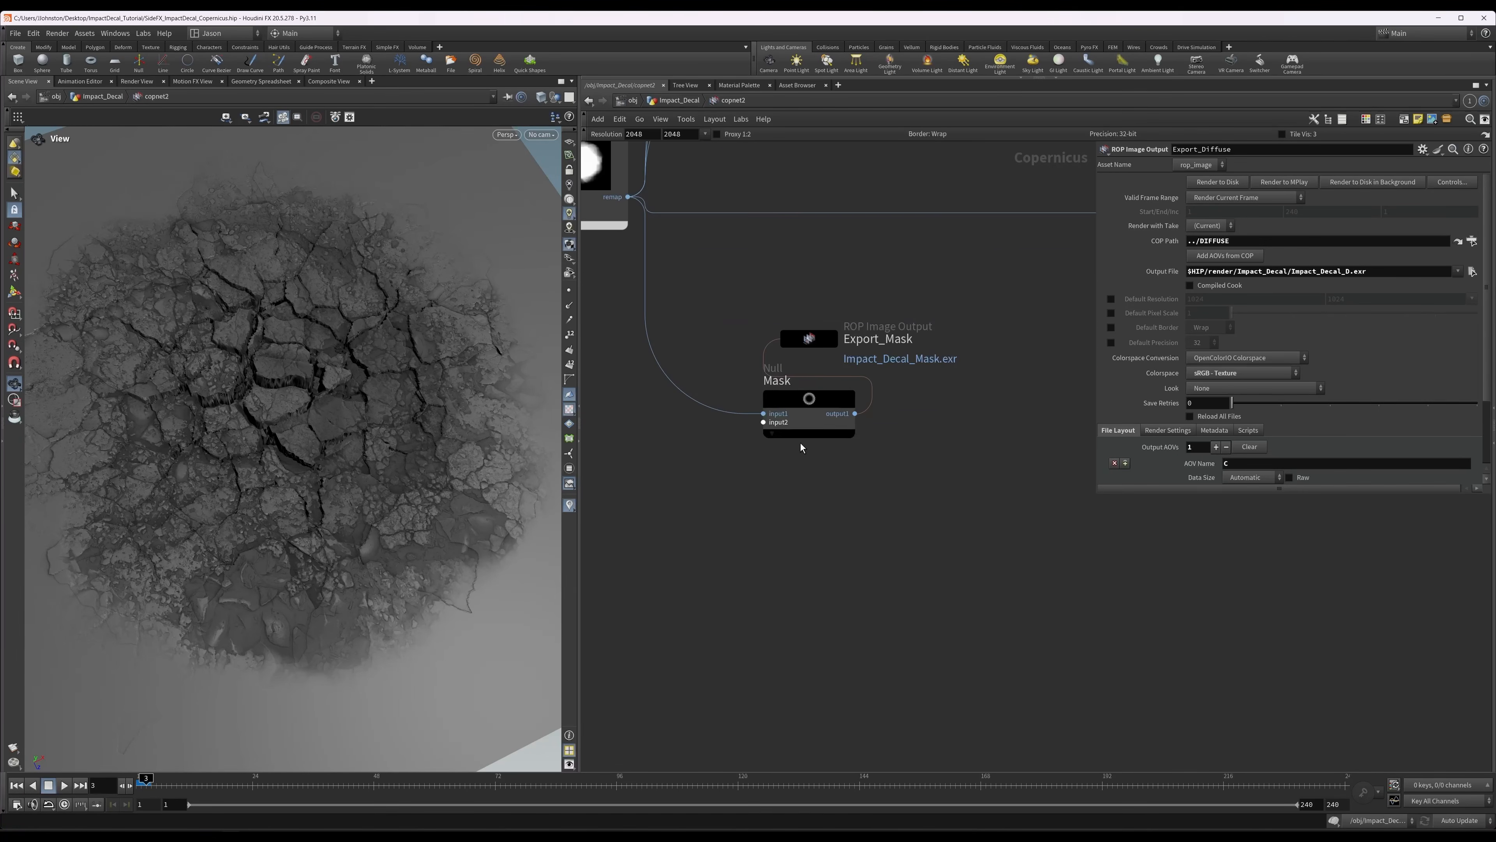
scroll(1028, 450, "down", 4)
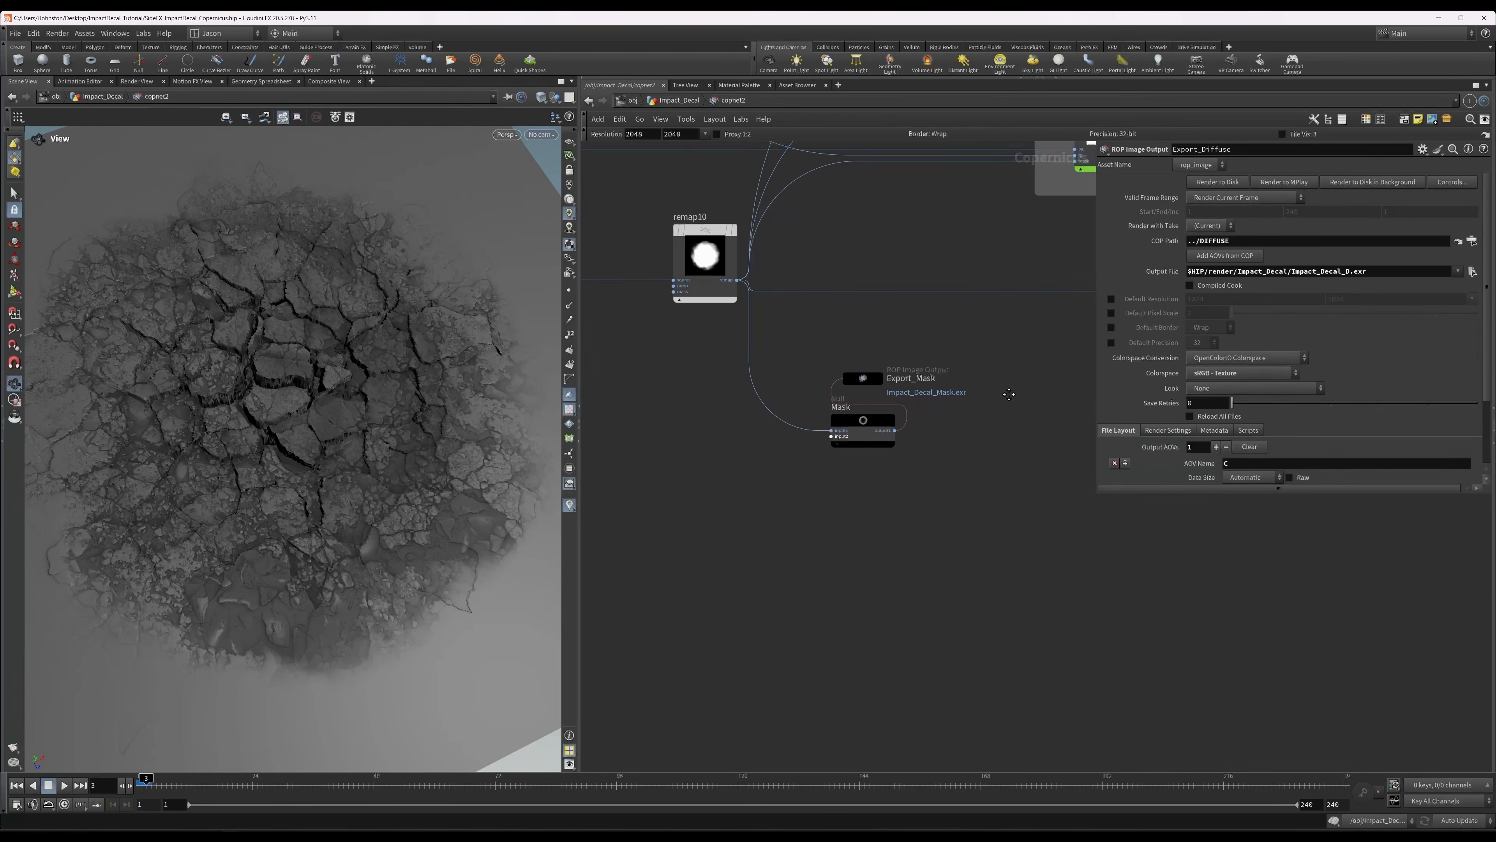
middle_click_drag(986, 374, 870, 393)
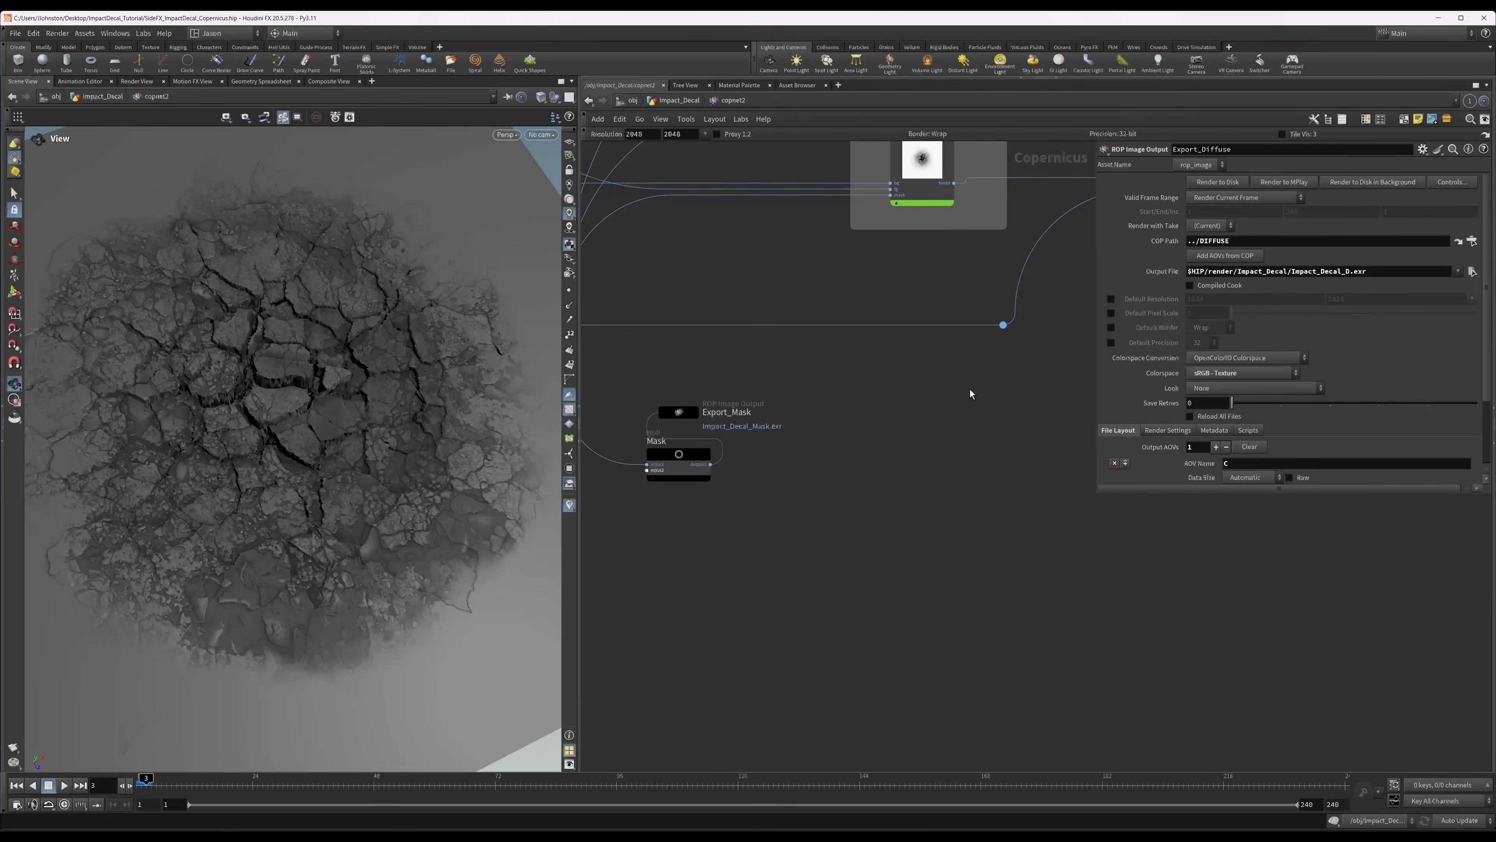
middle_click_drag(969, 391, 870, 451)
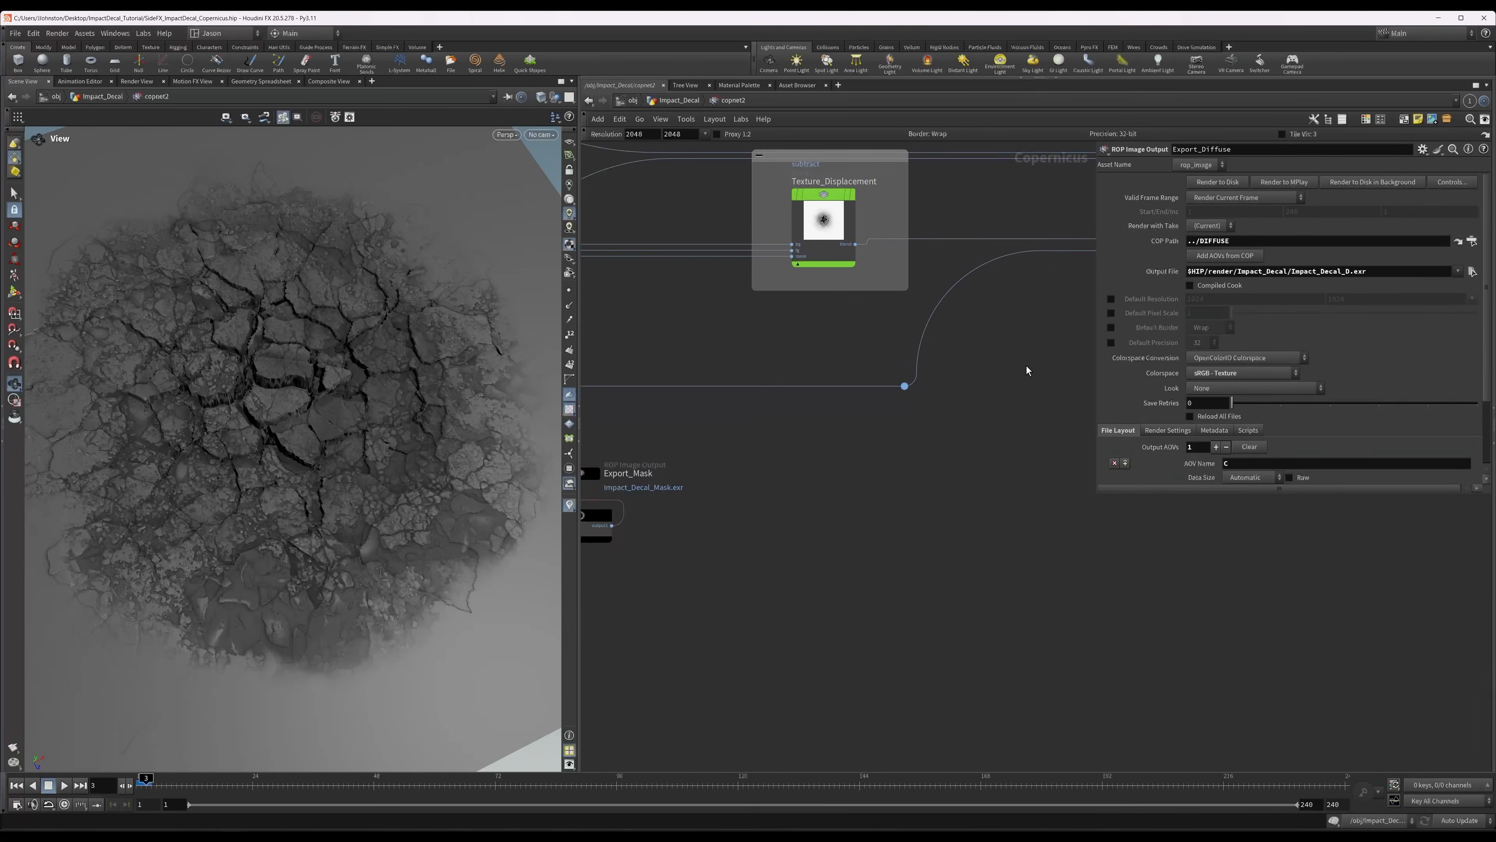
middle_click_drag(1005, 372, 762, 440)
Open the Render_ALL ROP network and inspect the export_Height fetch node and the merge1 inputs.
scroll(930, 437, "down", 9)
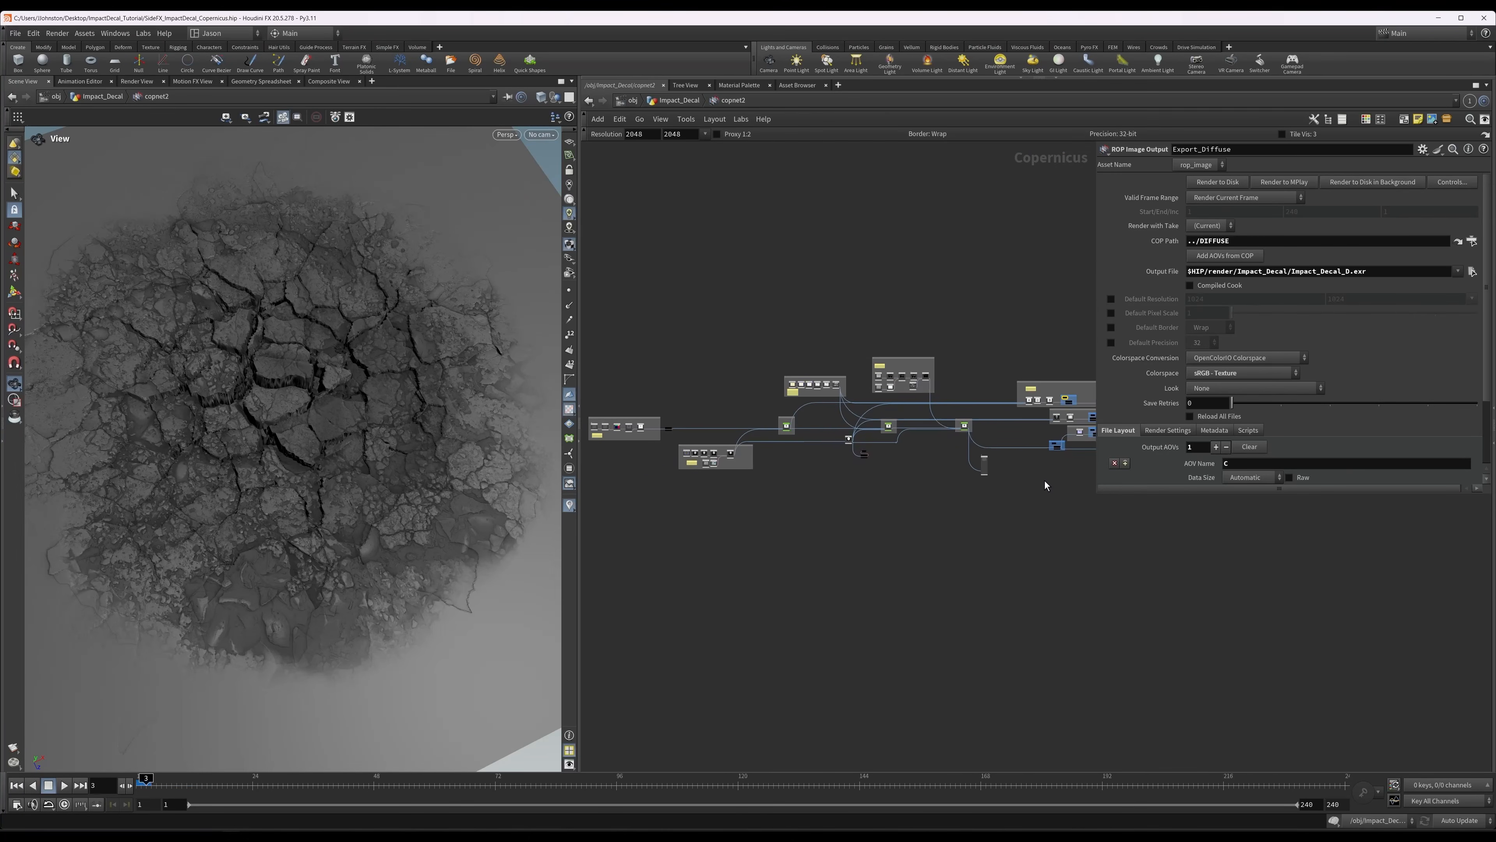
middle_click_drag(1045, 480, 743, 452)
scroll(825, 407, "up", 12)
middle_click_drag(843, 398, 875, 405)
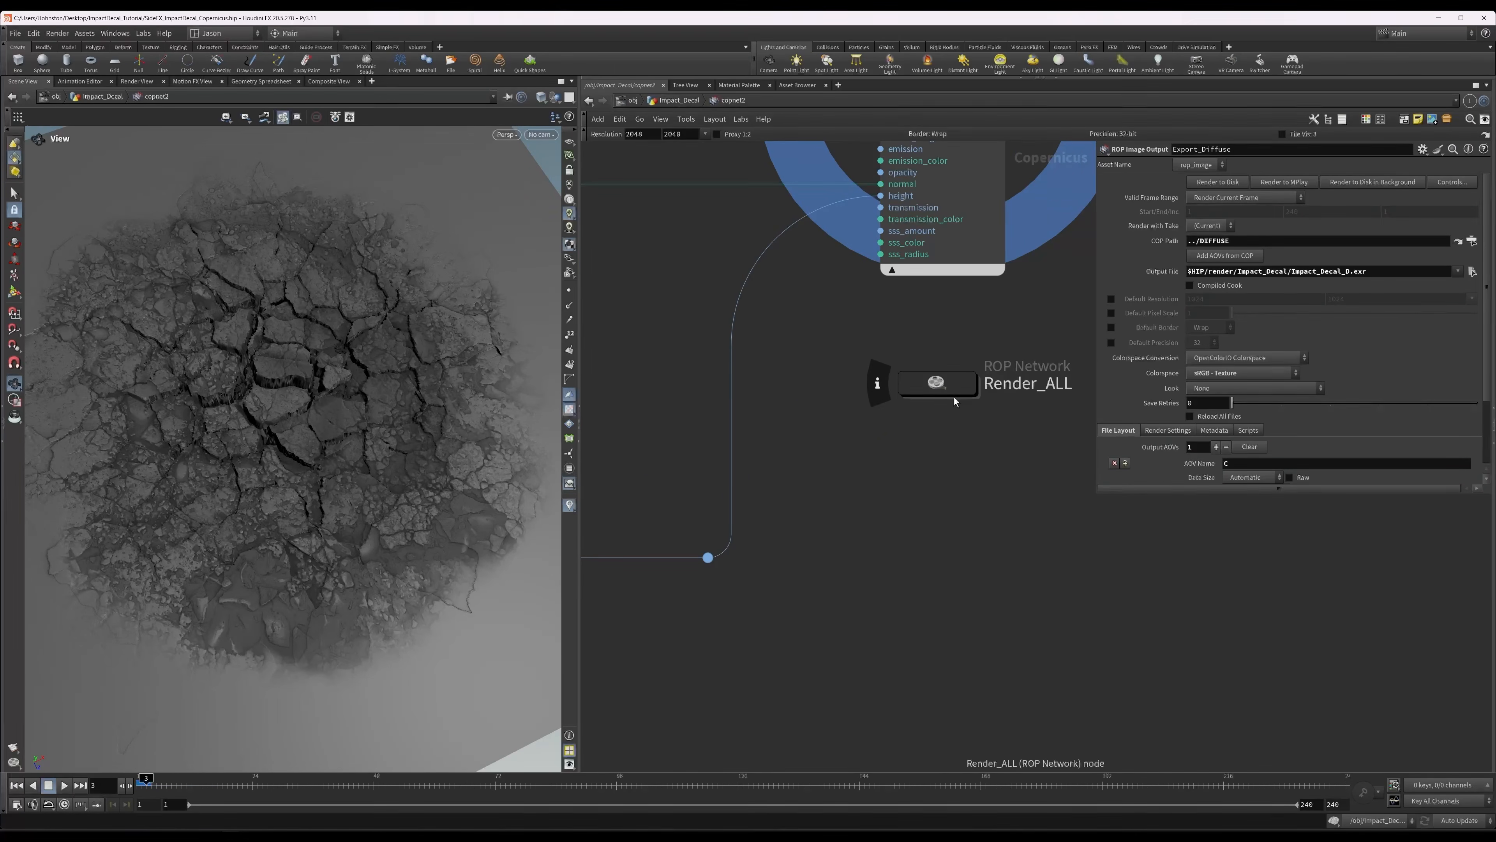
double_click(937, 388)
left_click_drag(773, 284, 902, 317)
left_click_drag(800, 375, 851, 370)
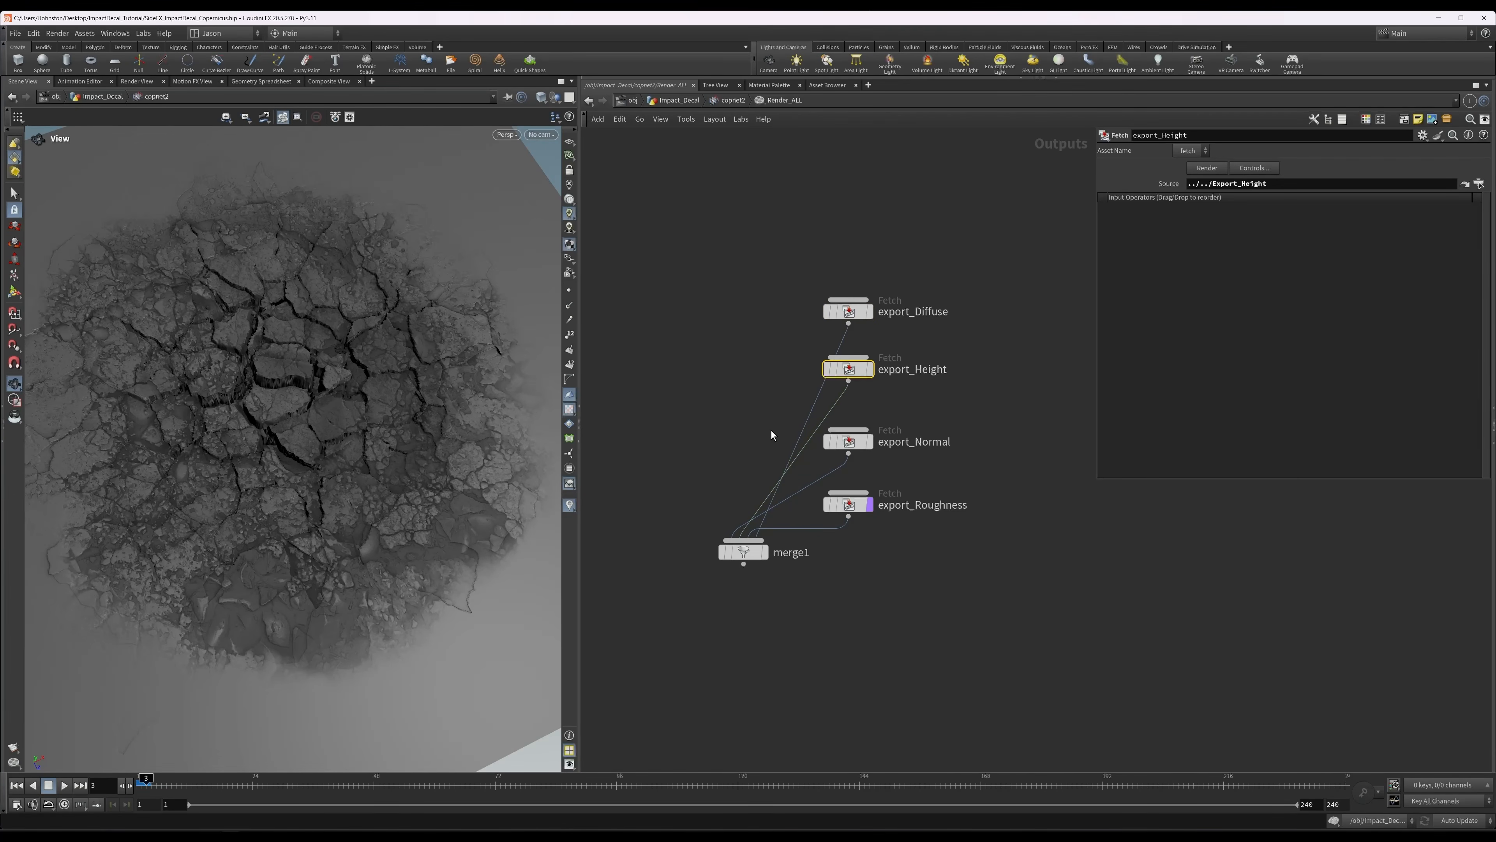
left_click_drag(772, 430, 854, 454)
left_click_drag(724, 549, 726, 551)
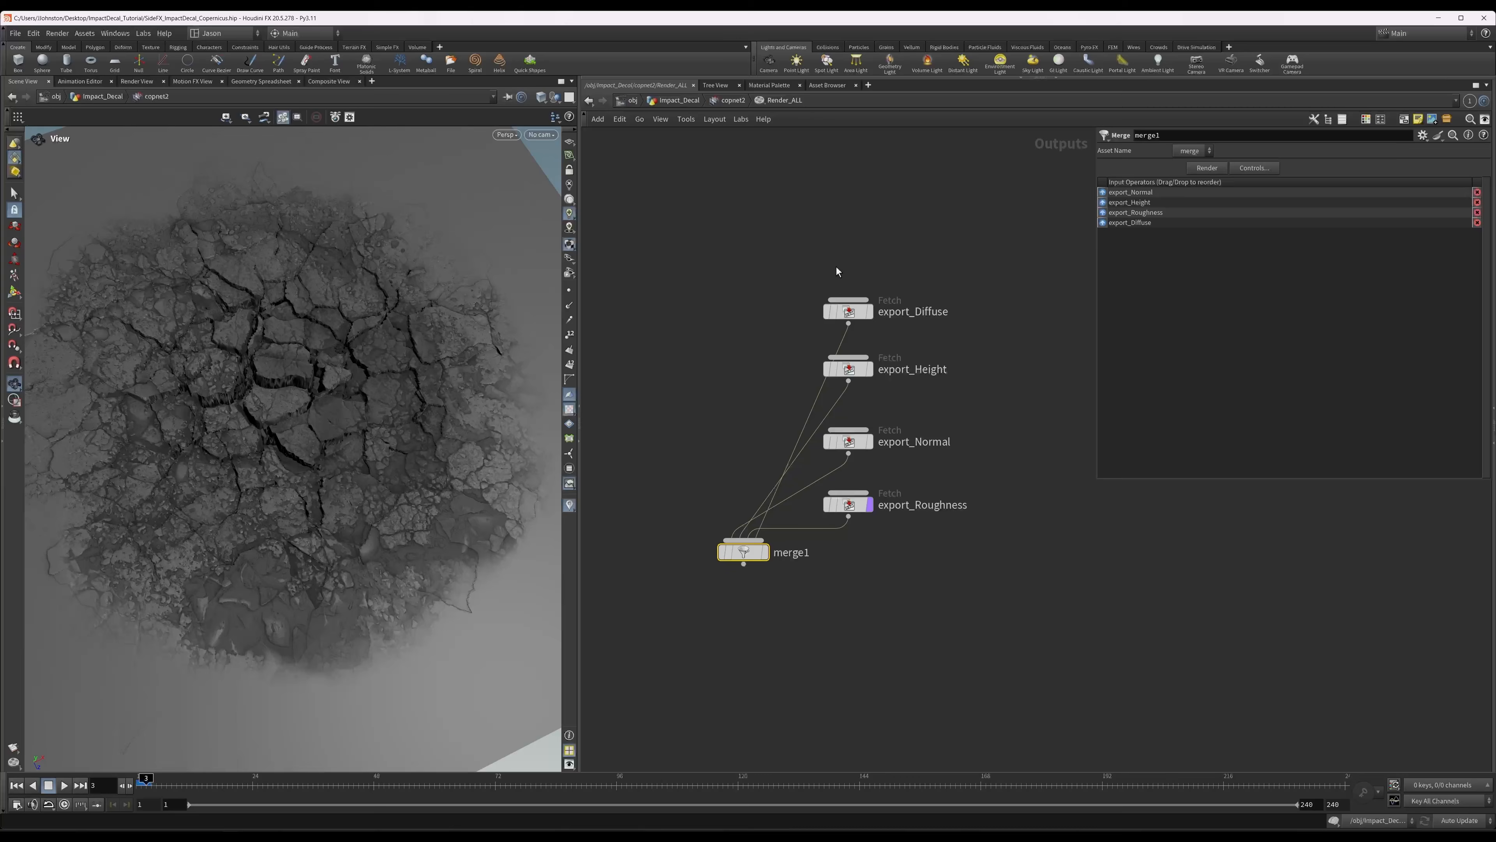
Return to the copnet2 network and review the Render_ALL node beside the preview material.
left_click(734, 100)
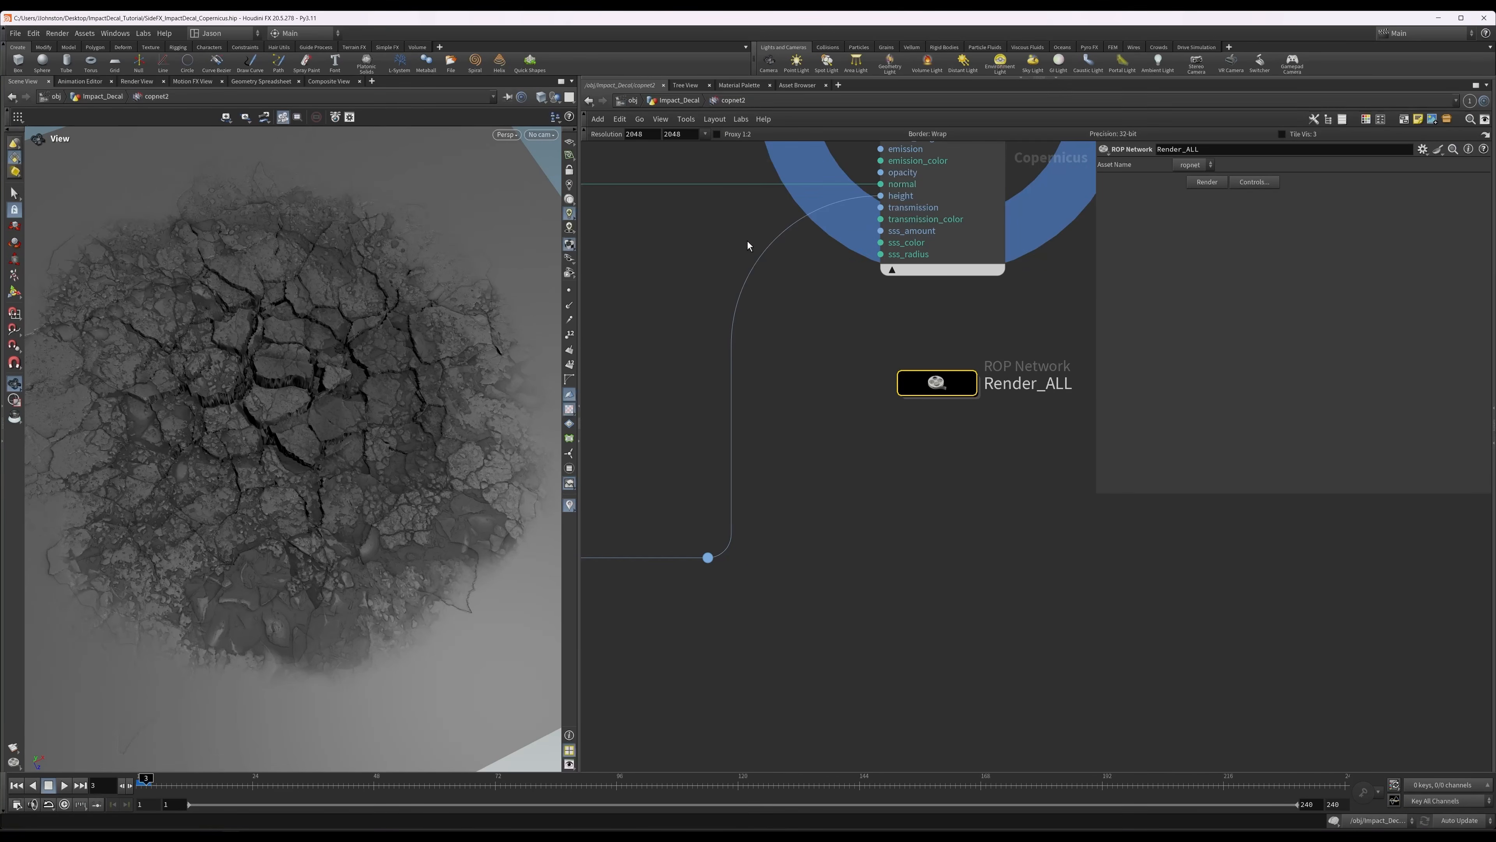
middle_click_drag(850, 367, 943, 460)
scroll(931, 444, "down", 2)
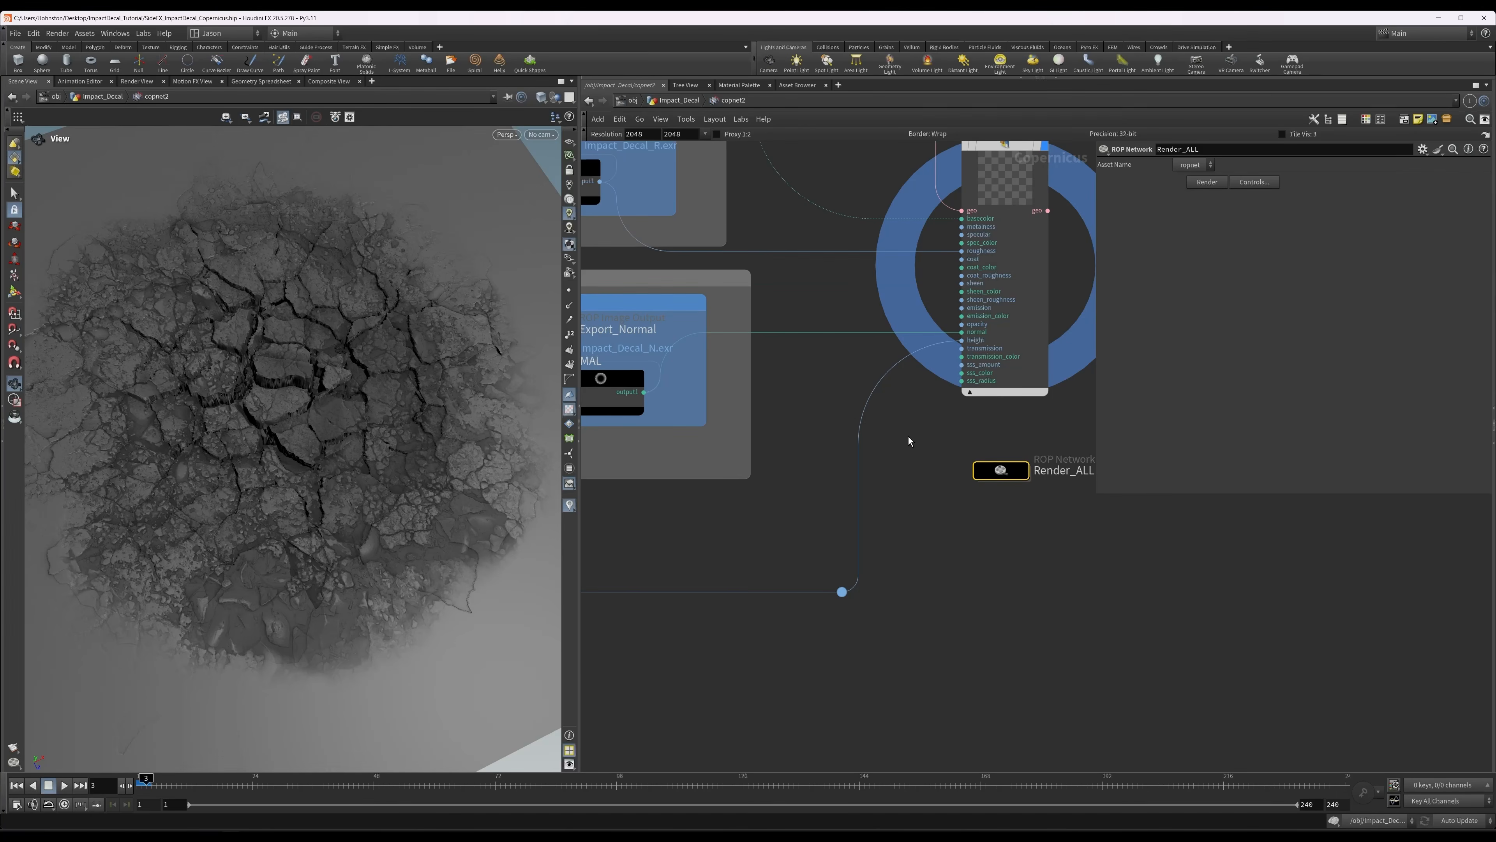
middle_click_drag(908, 440, 942, 473)
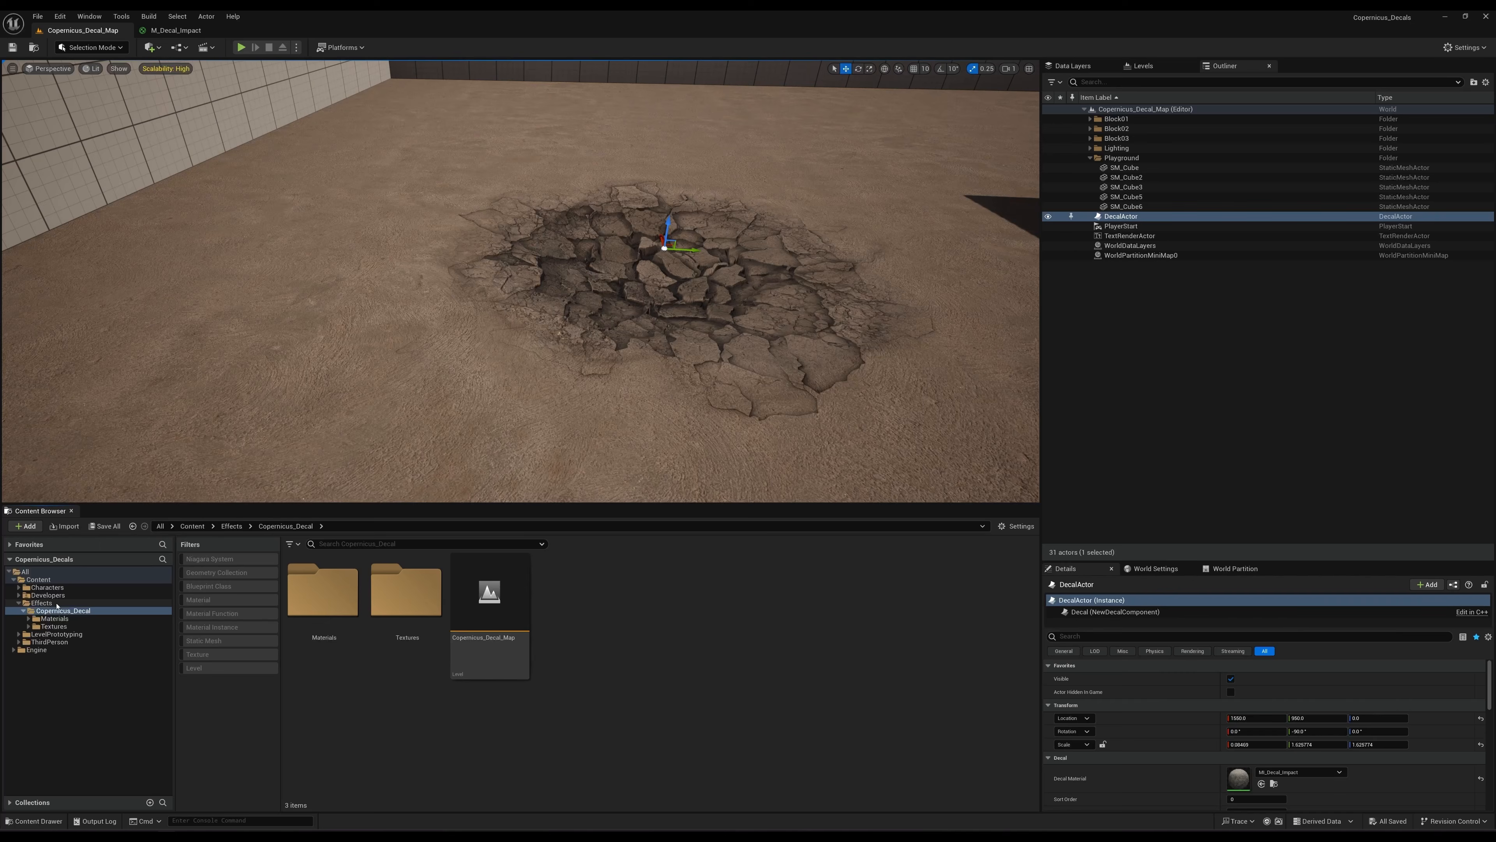
Switch to Unreal Engine, browse the Copernicus_Decal Textures and Materials folders, and open the M_Decal_Impact material.
left_click(65, 625)
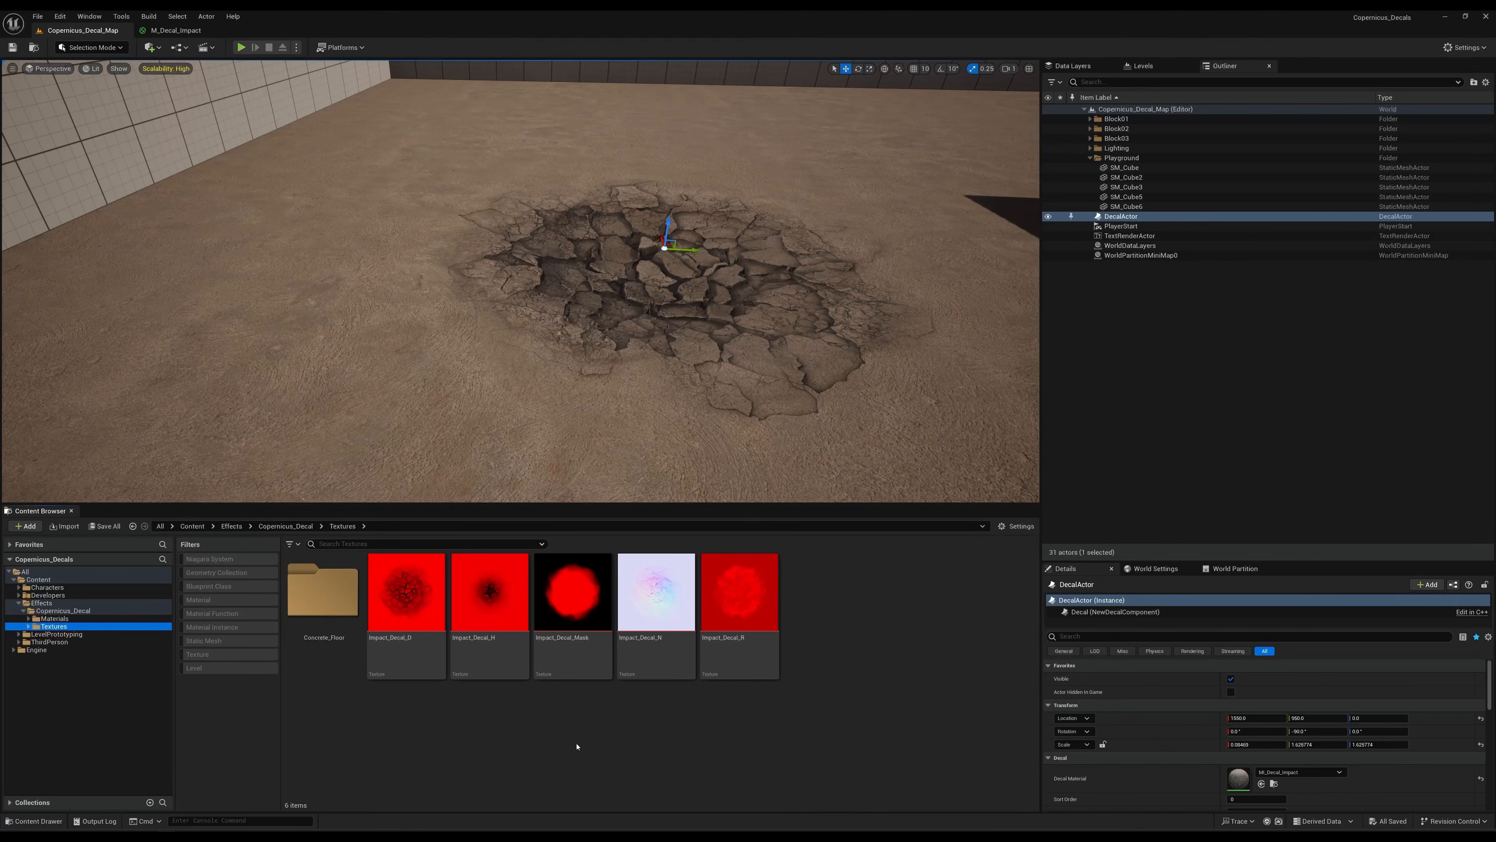
left_click(54, 618)
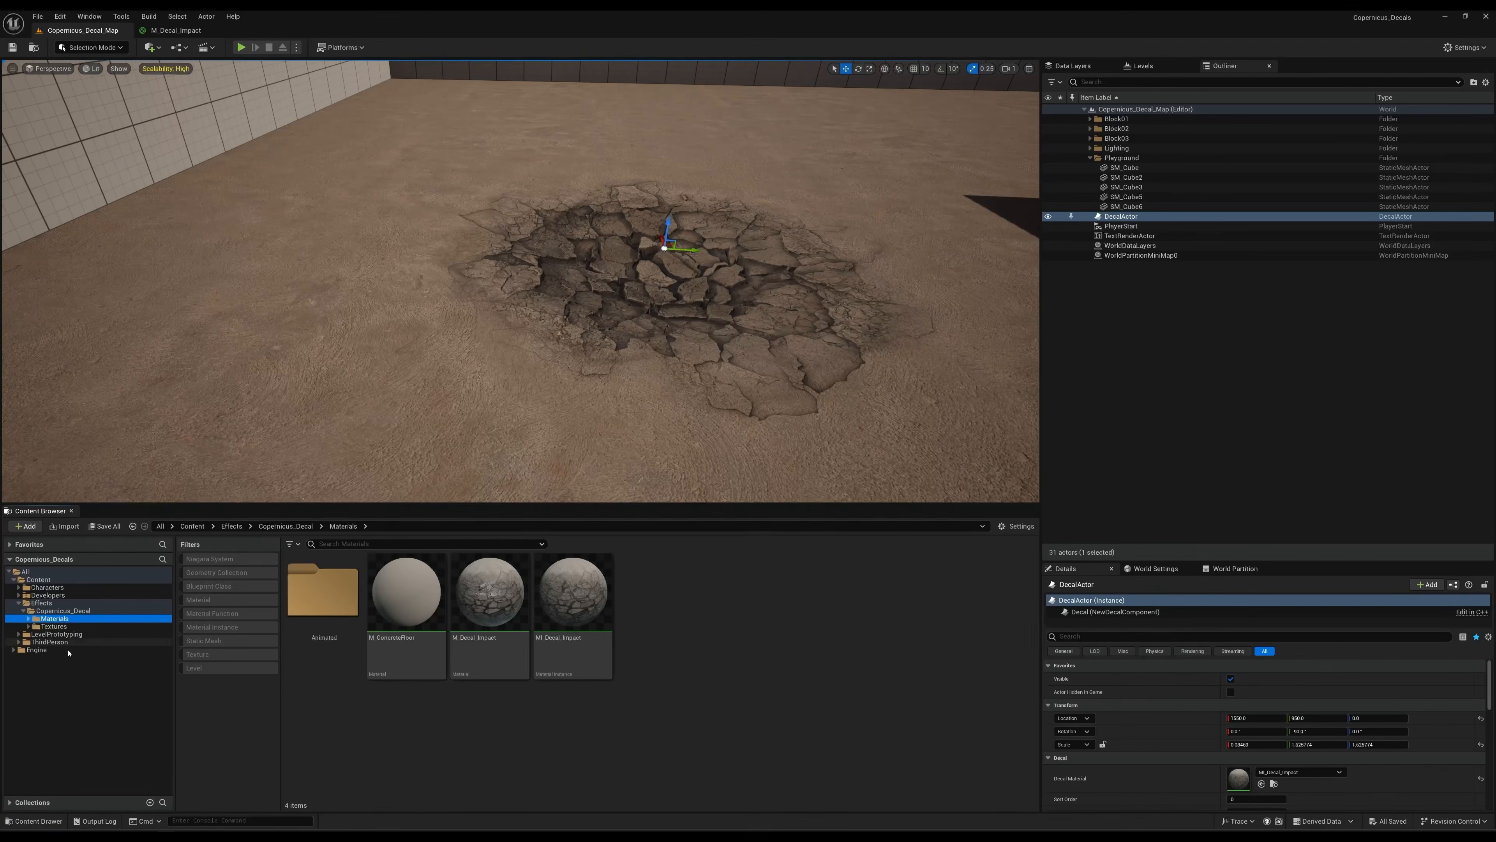
double_click(475, 642)
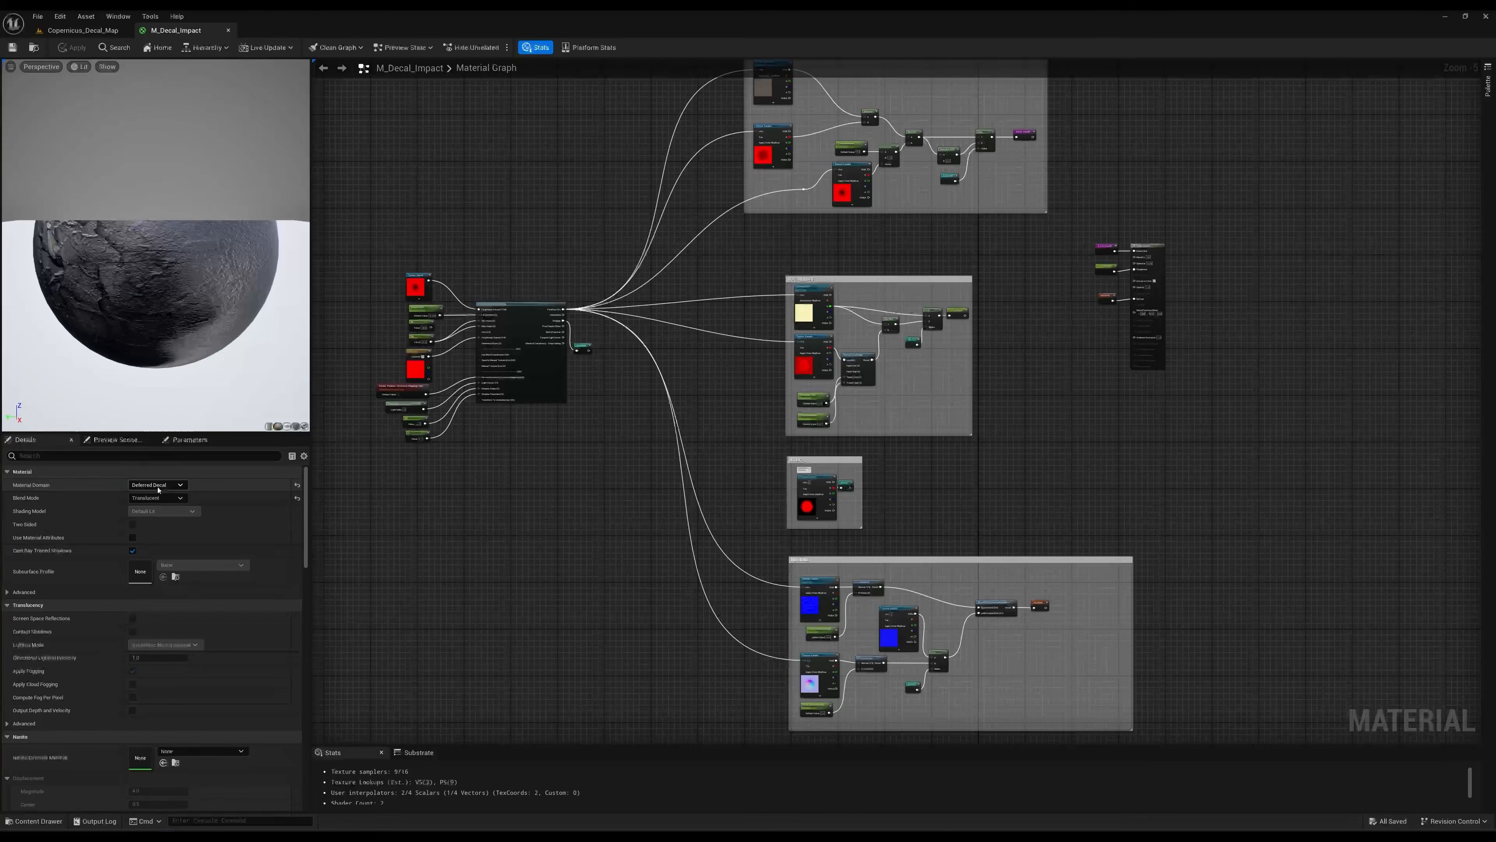
Examine the M_Decal_Impact output node's base color, roughness and normal connections, plus the ParallaxOcclusionMapping node feeding the texture UVs.
scroll(1113, 256, "up", 6)
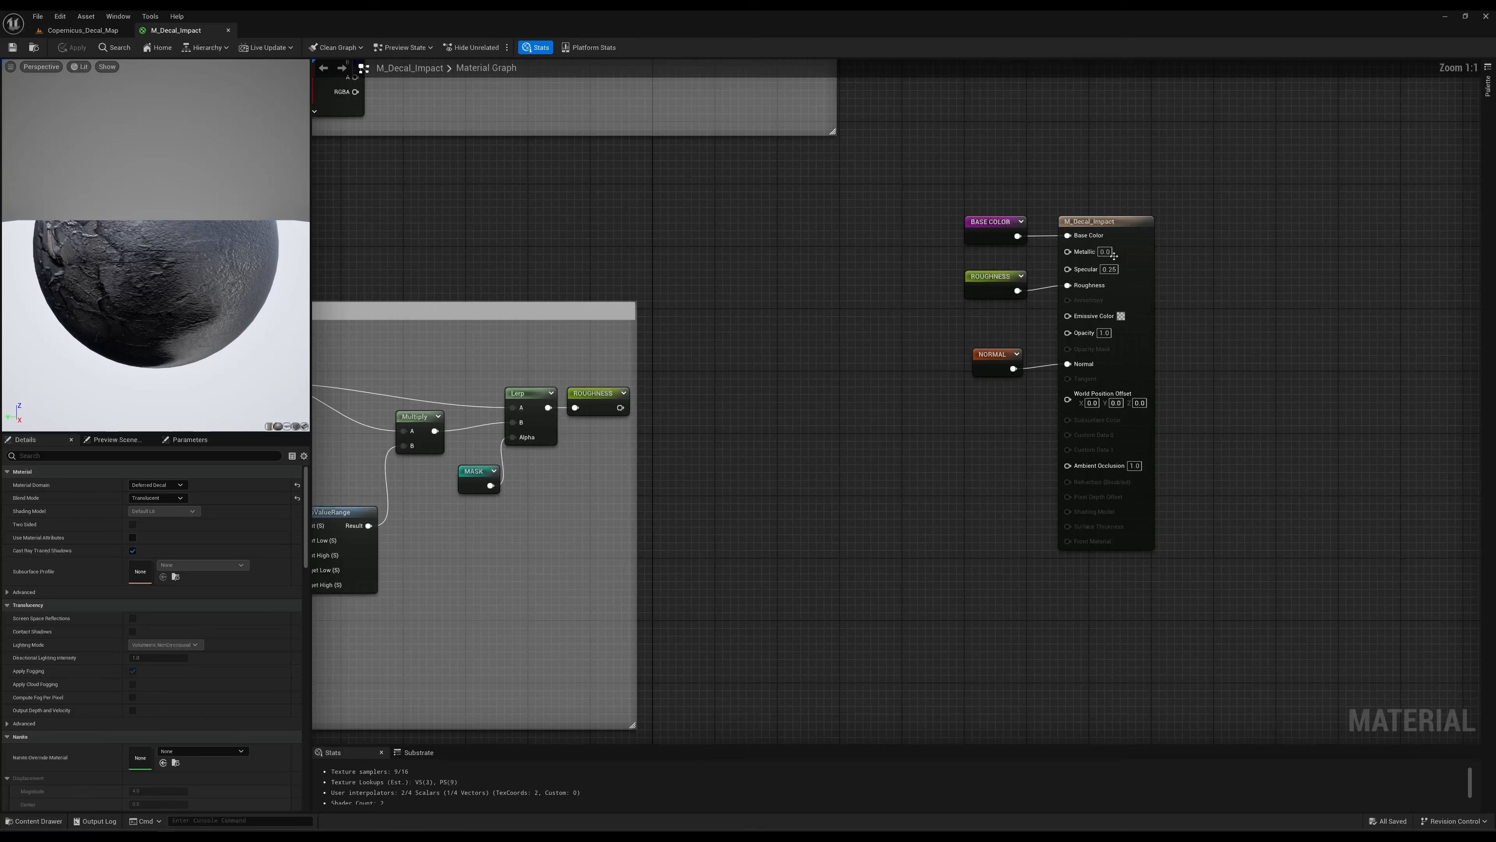
right_click_drag(926, 239, 898, 247)
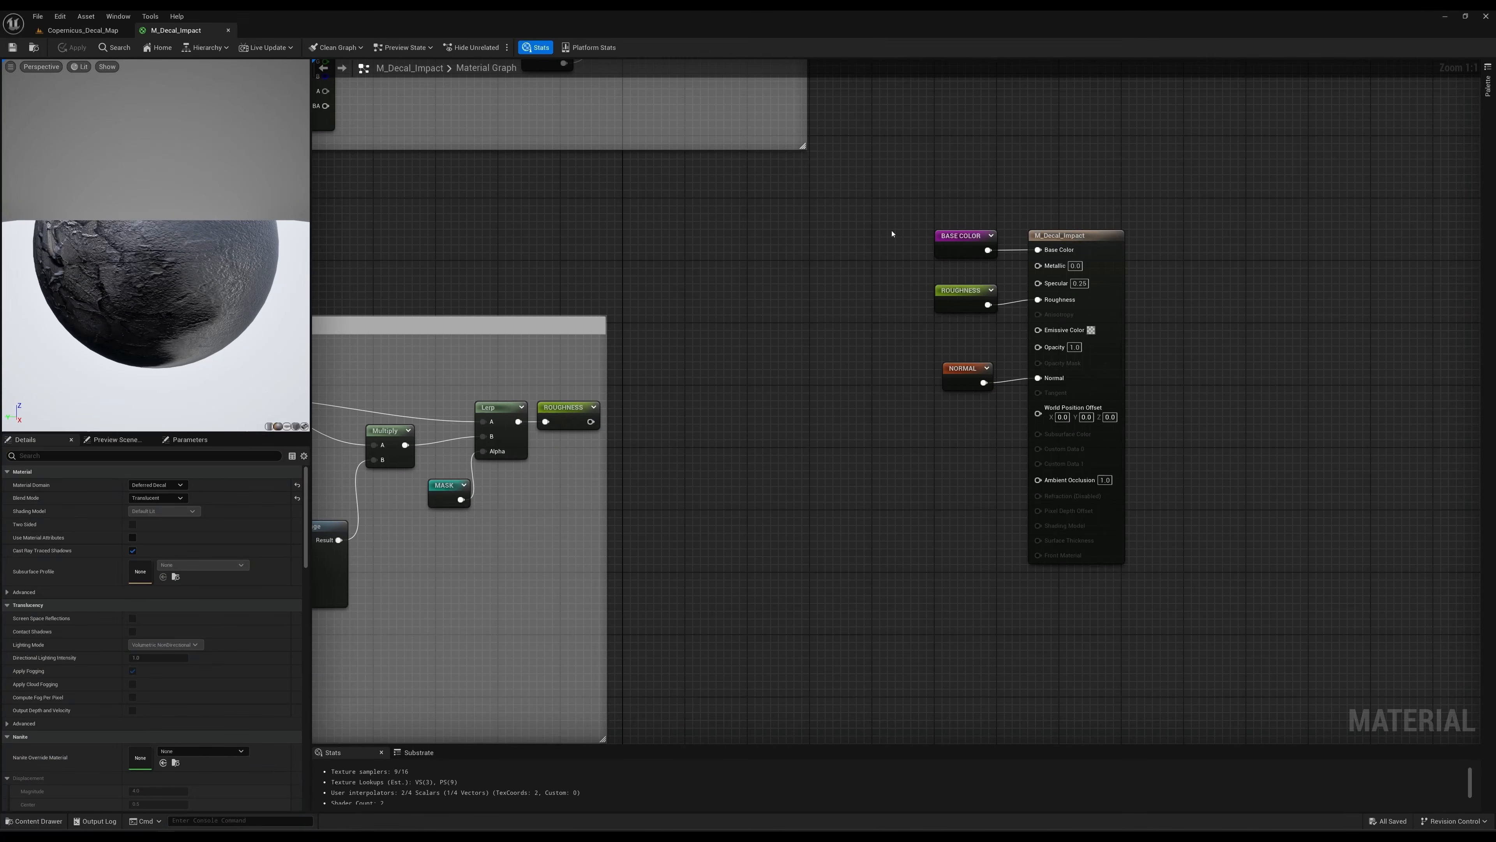
scroll(634, 240, "down", 2)
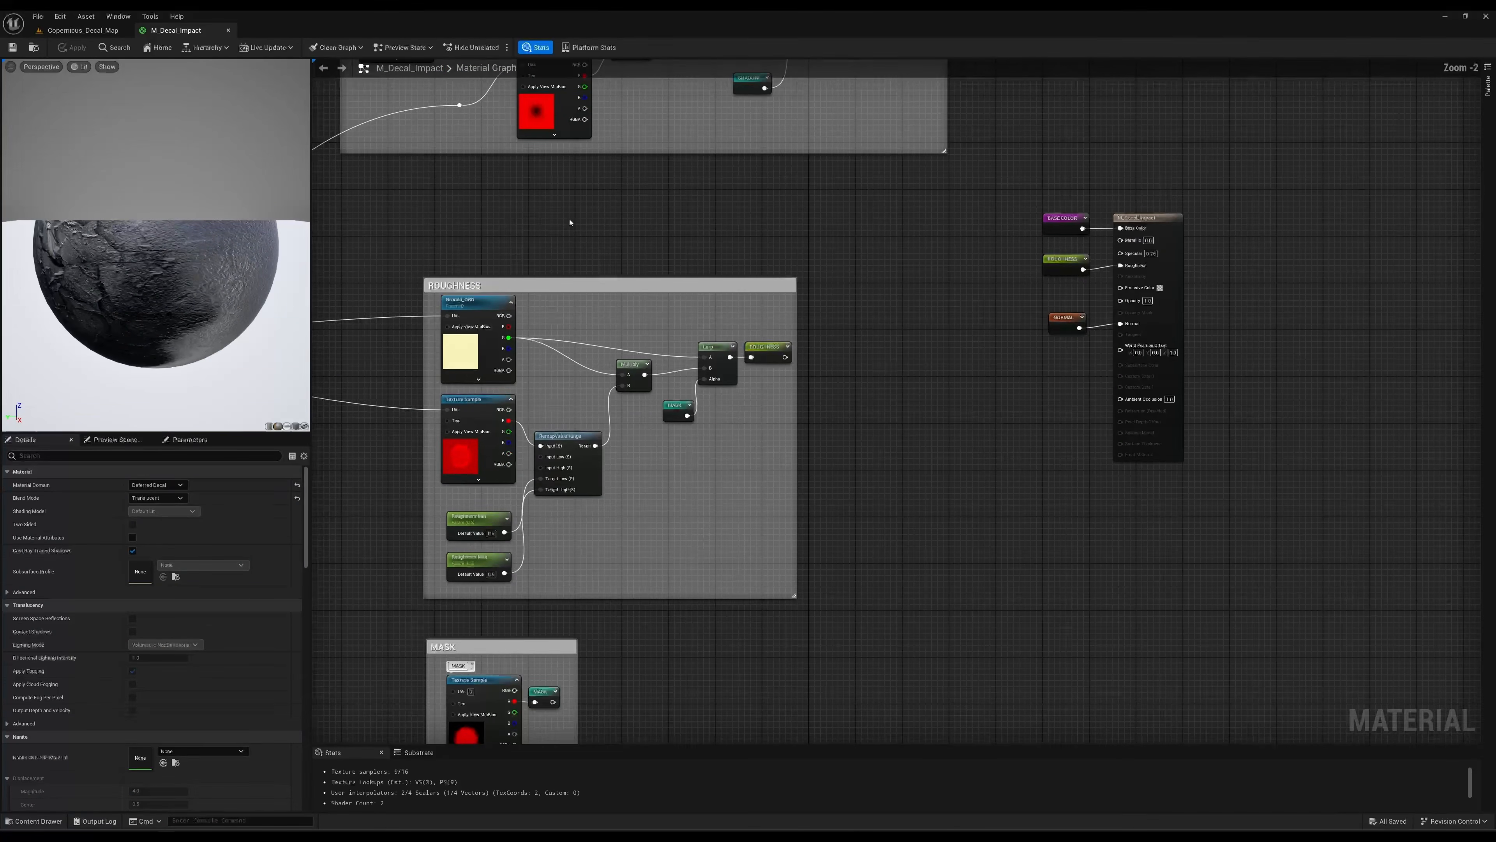
right_click_drag(569, 222, 863, 211)
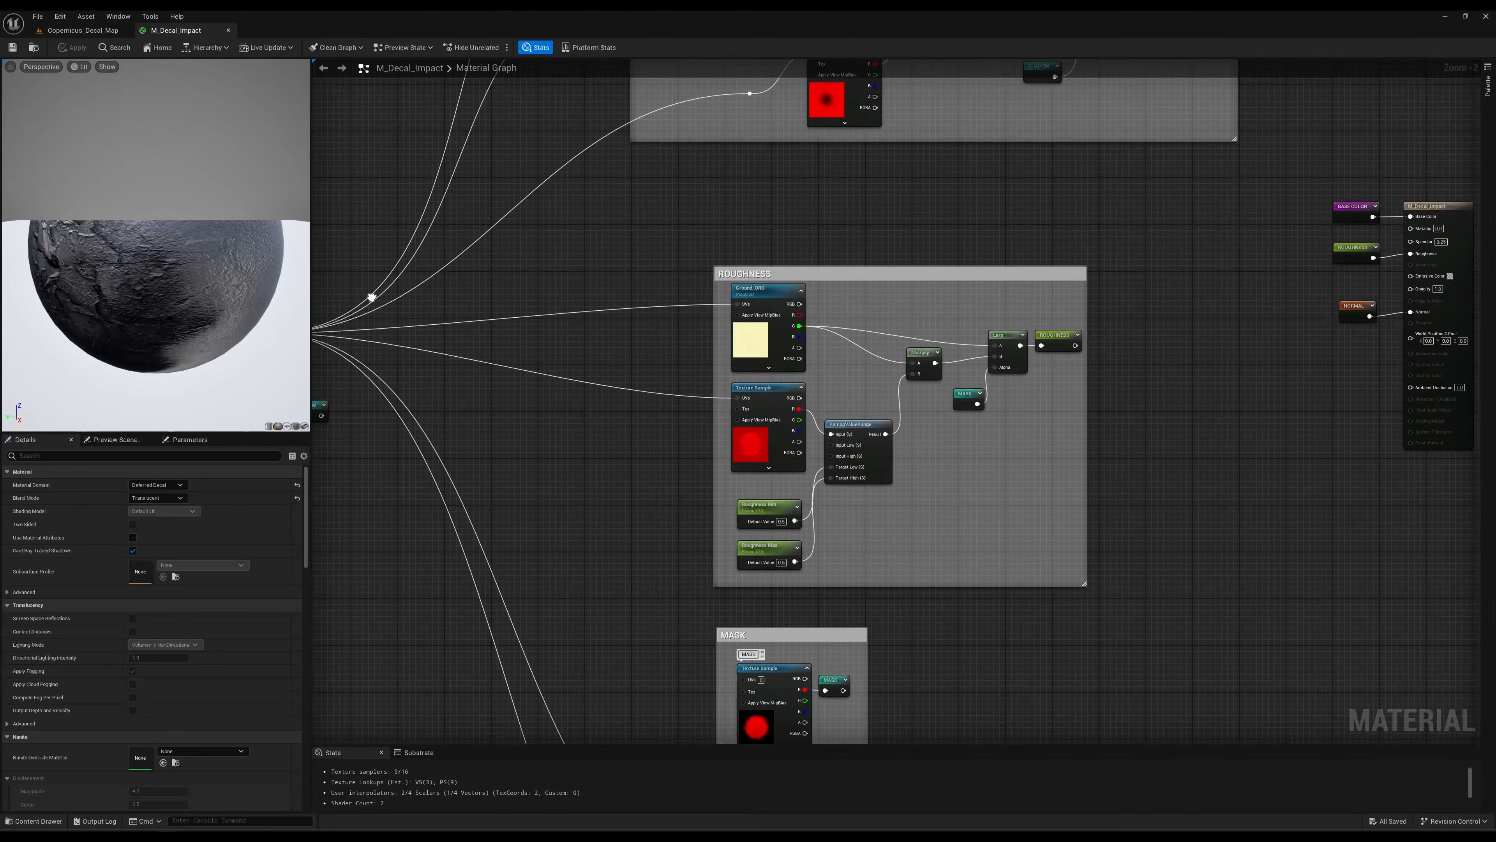
right_click_drag(372, 298, 775, 254)
scroll(633, 258, "up", 2)
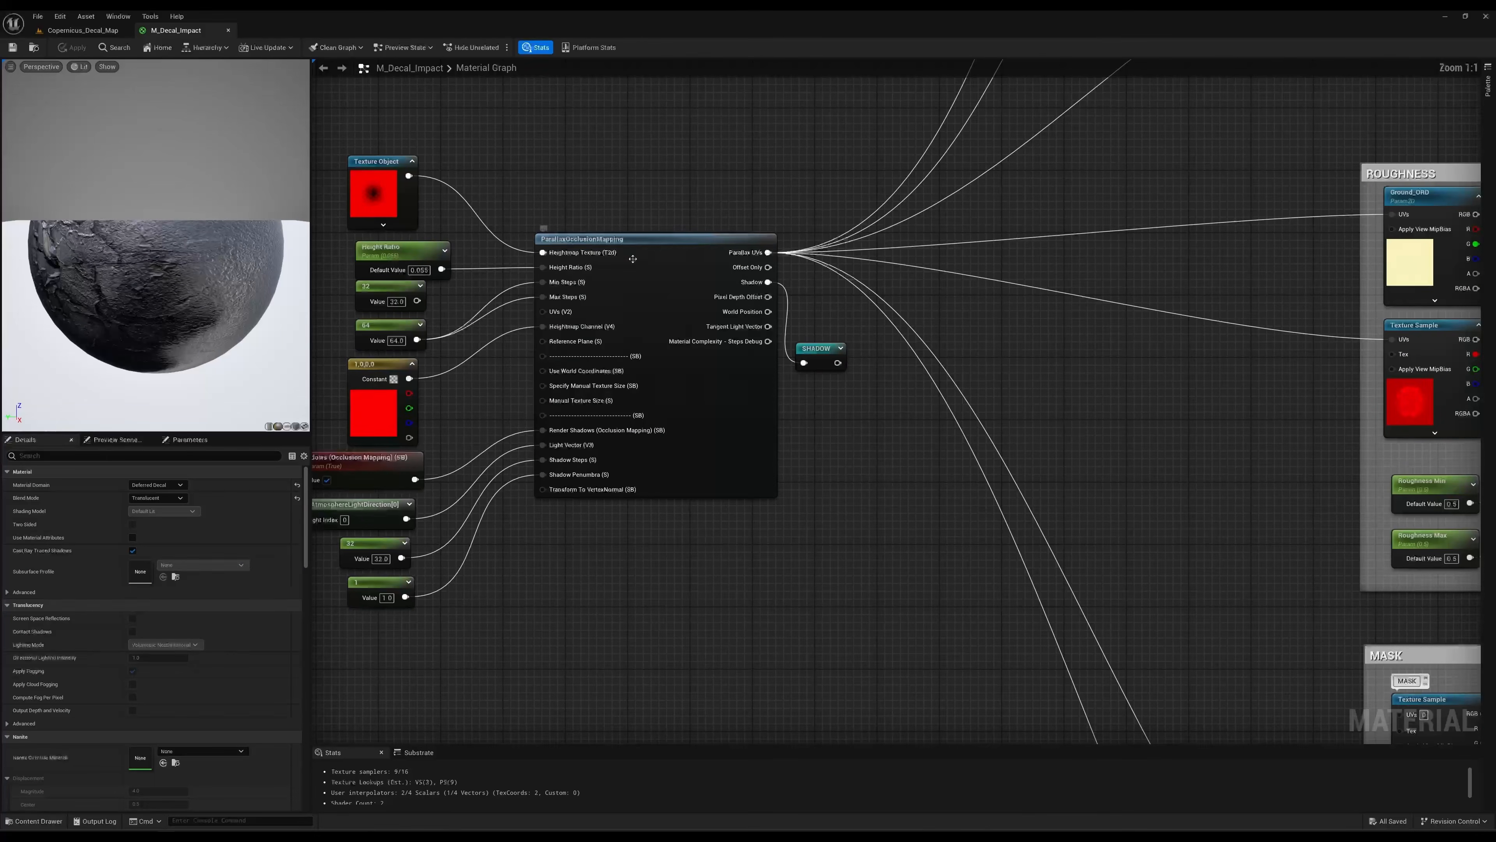
right_click_drag(571, 174, 615, 149)
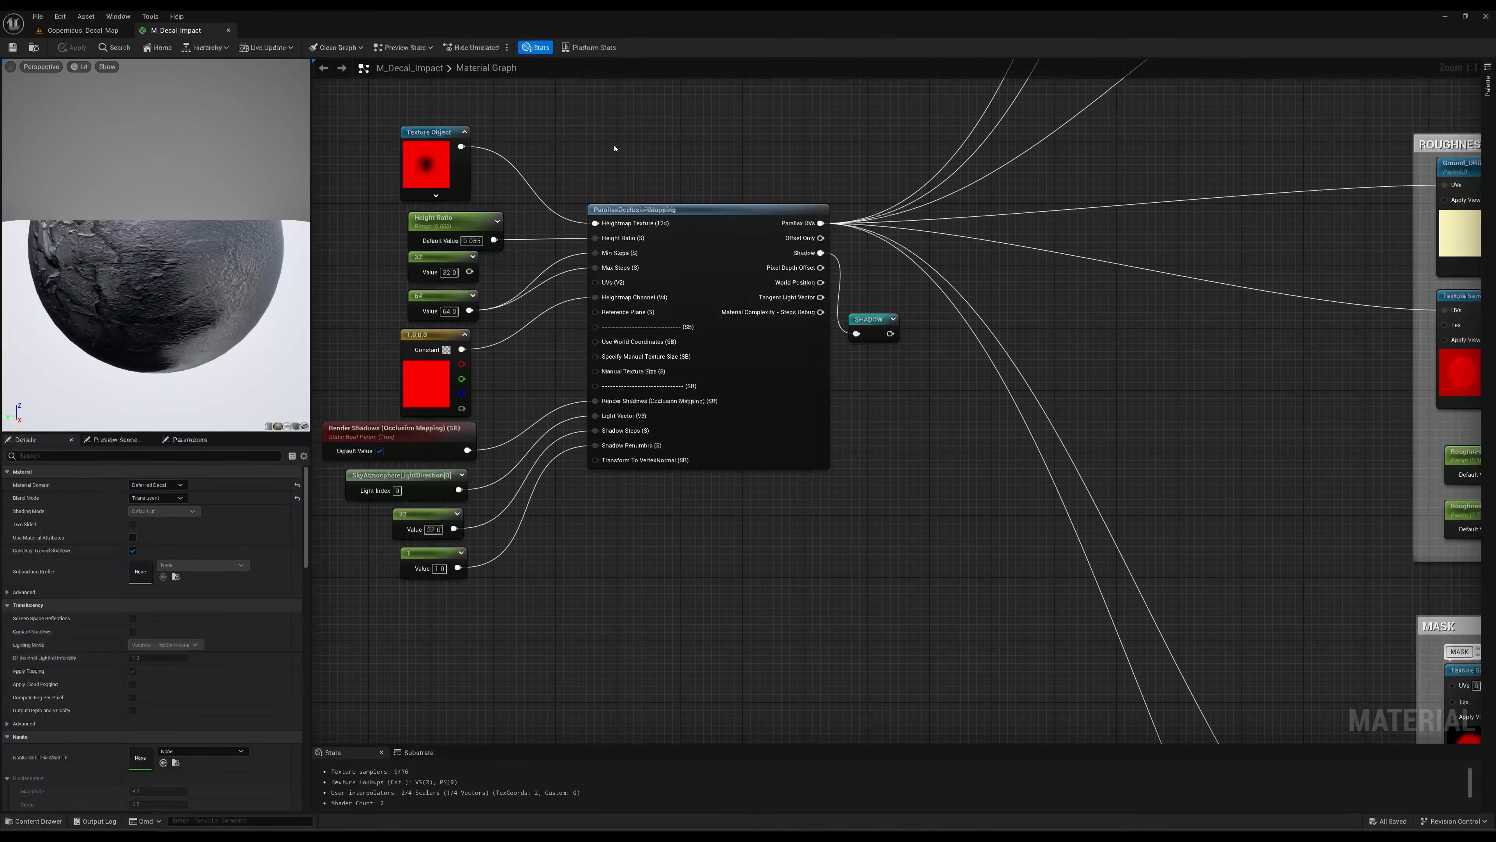
Select the heightmap Texture Object and examine the height ratio, step, channel and shadow inputs of ParallaxOcclusionMapping.
left_click(436, 172)
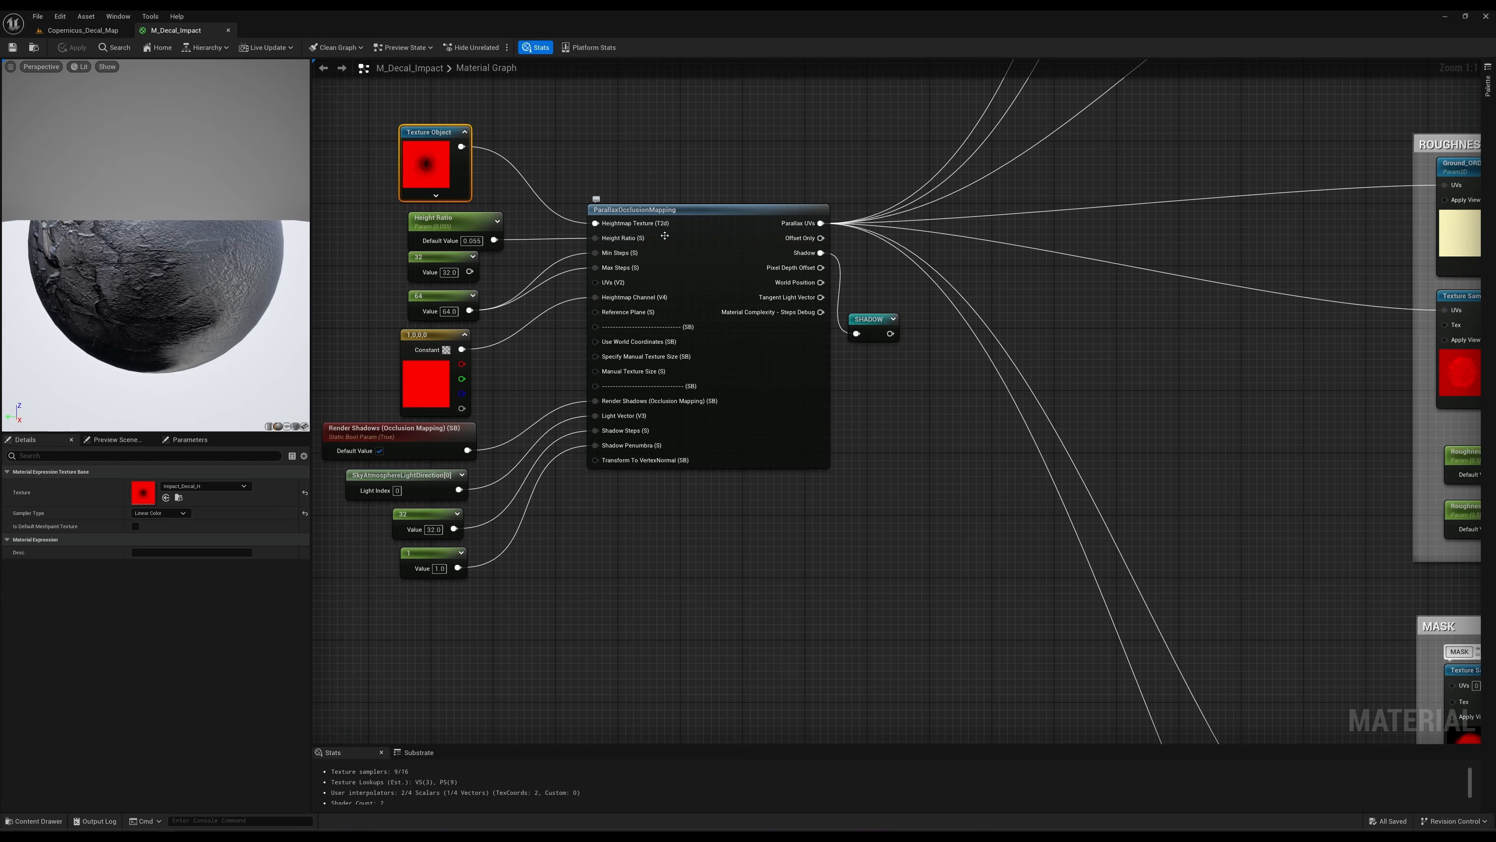
right_click_drag(616, 168, 618, 167)
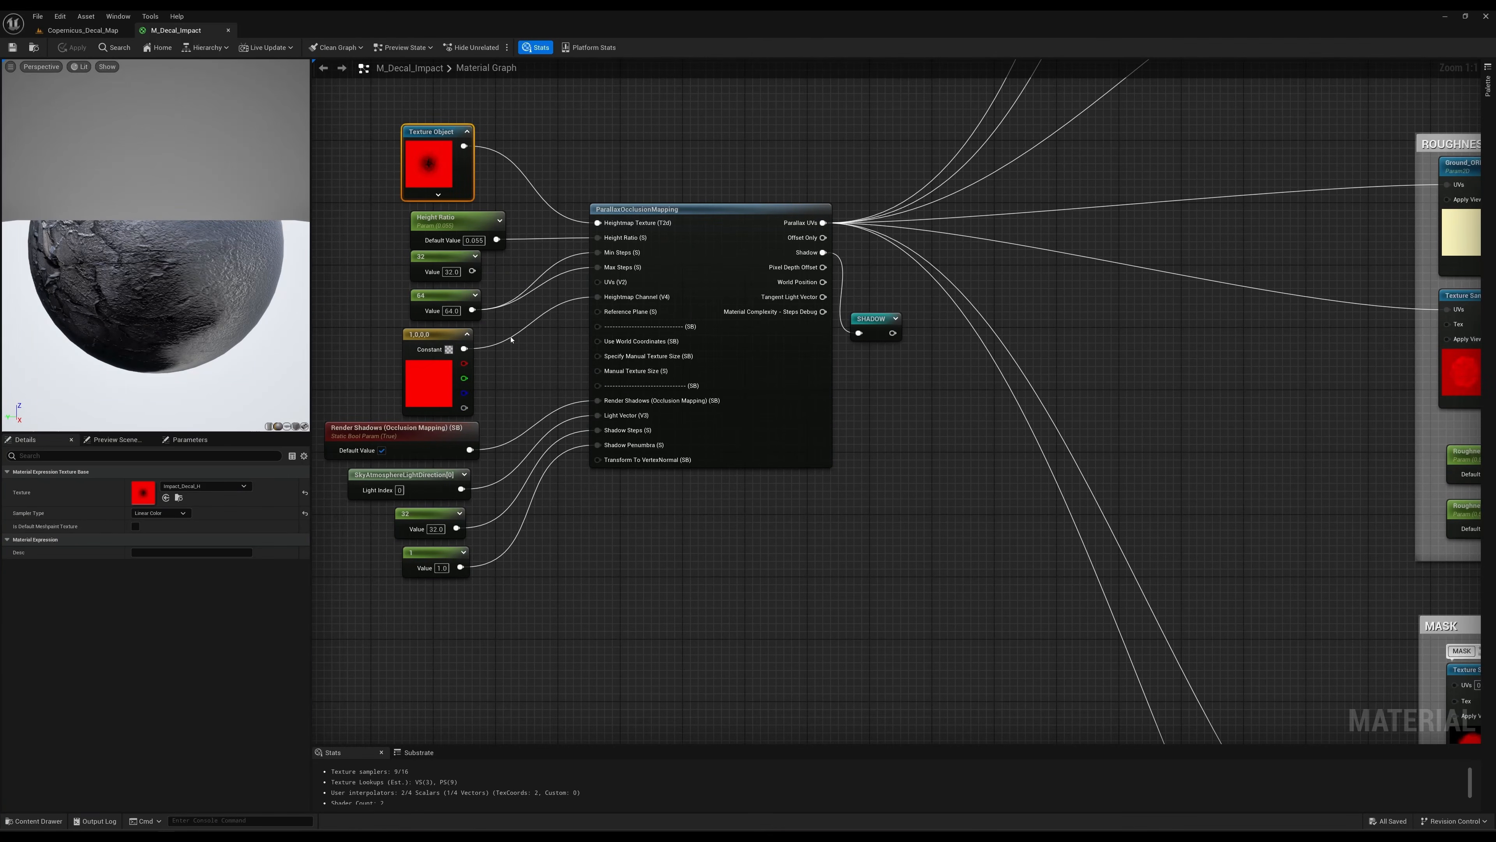
right_click_drag(534, 358, 570, 292)
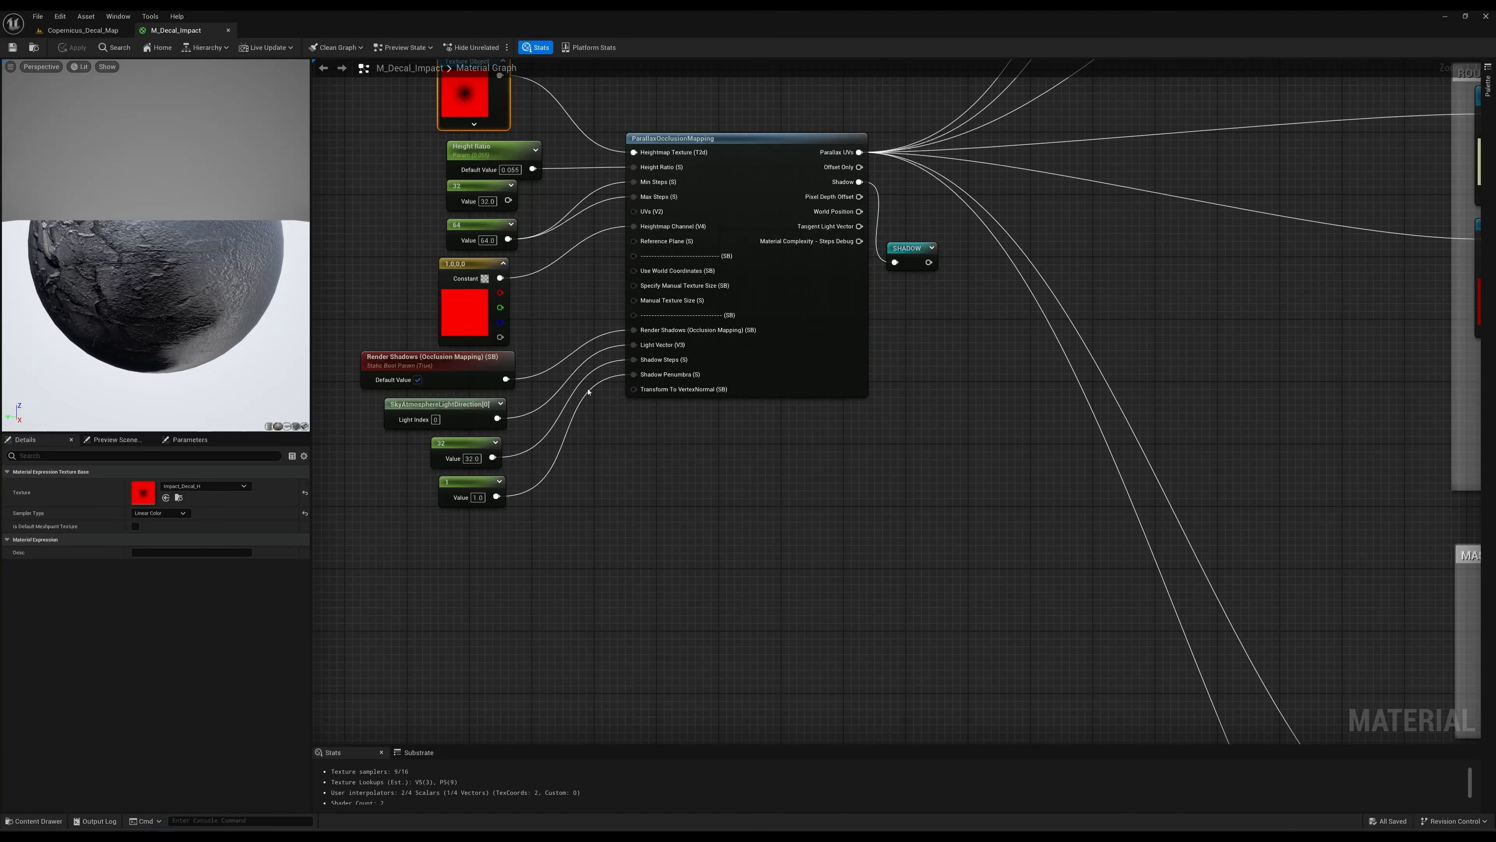
Search for named reroute nodes from ParallaxOcclusionMapping's Shadow output and inspect the existing SHADOW reroute.
right_click_drag(995, 284, 860, 399)
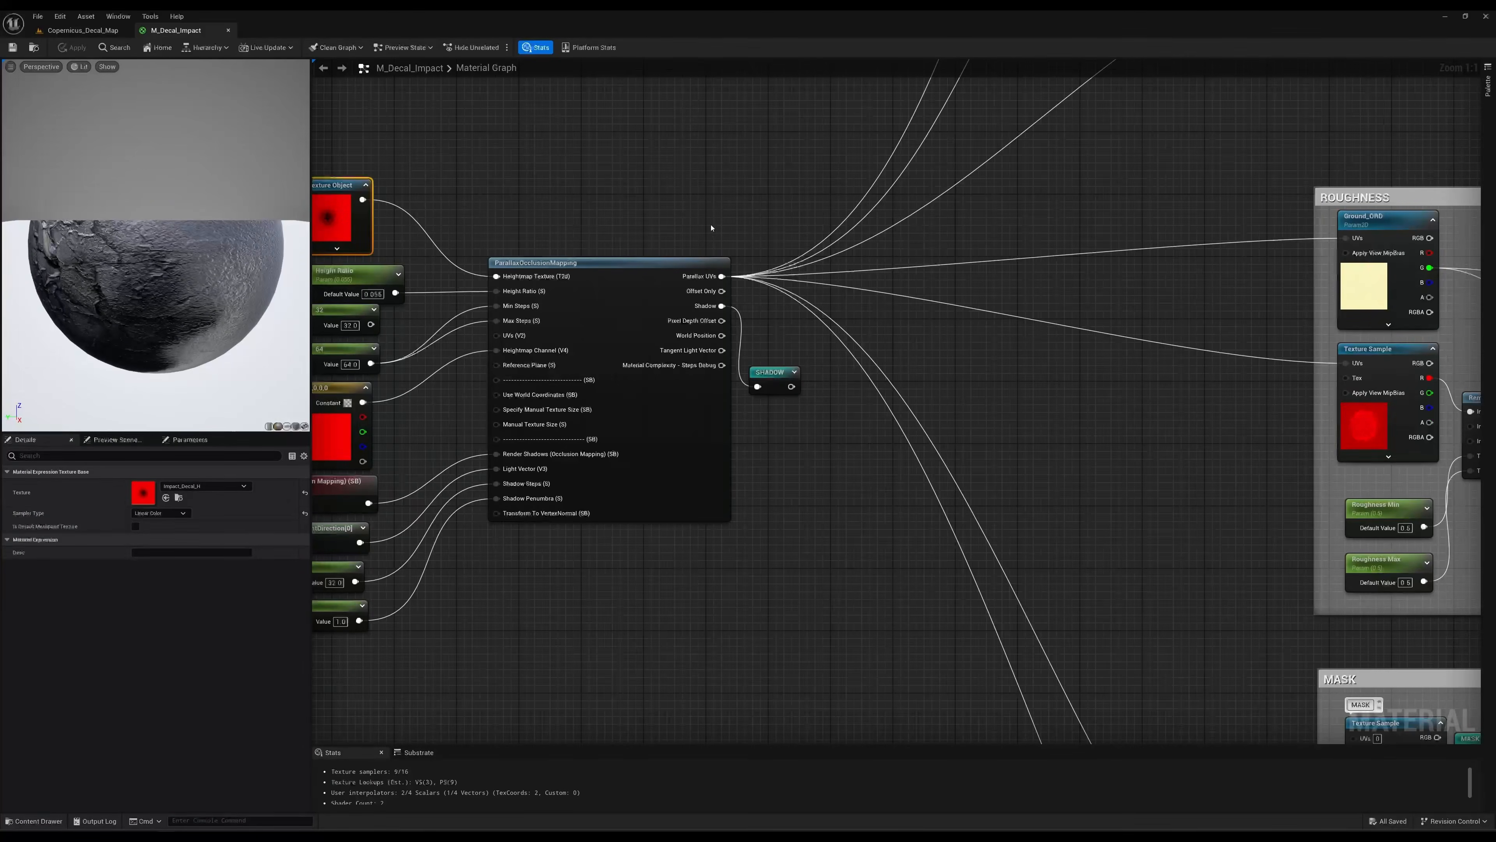
right_click_drag(765, 219, 755, 207)
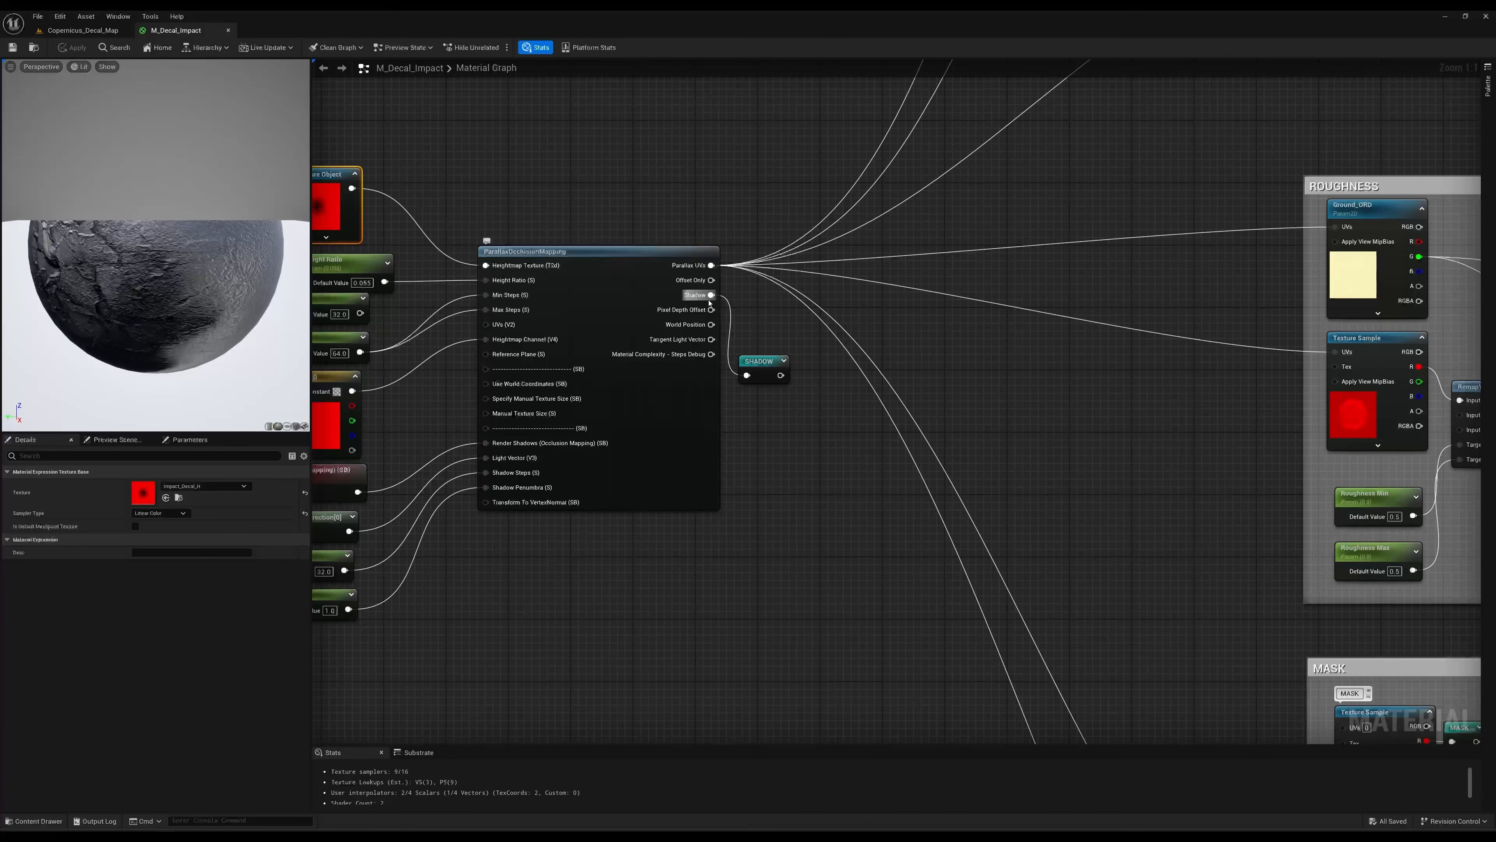
left_click_drag(711, 295, 780, 323)
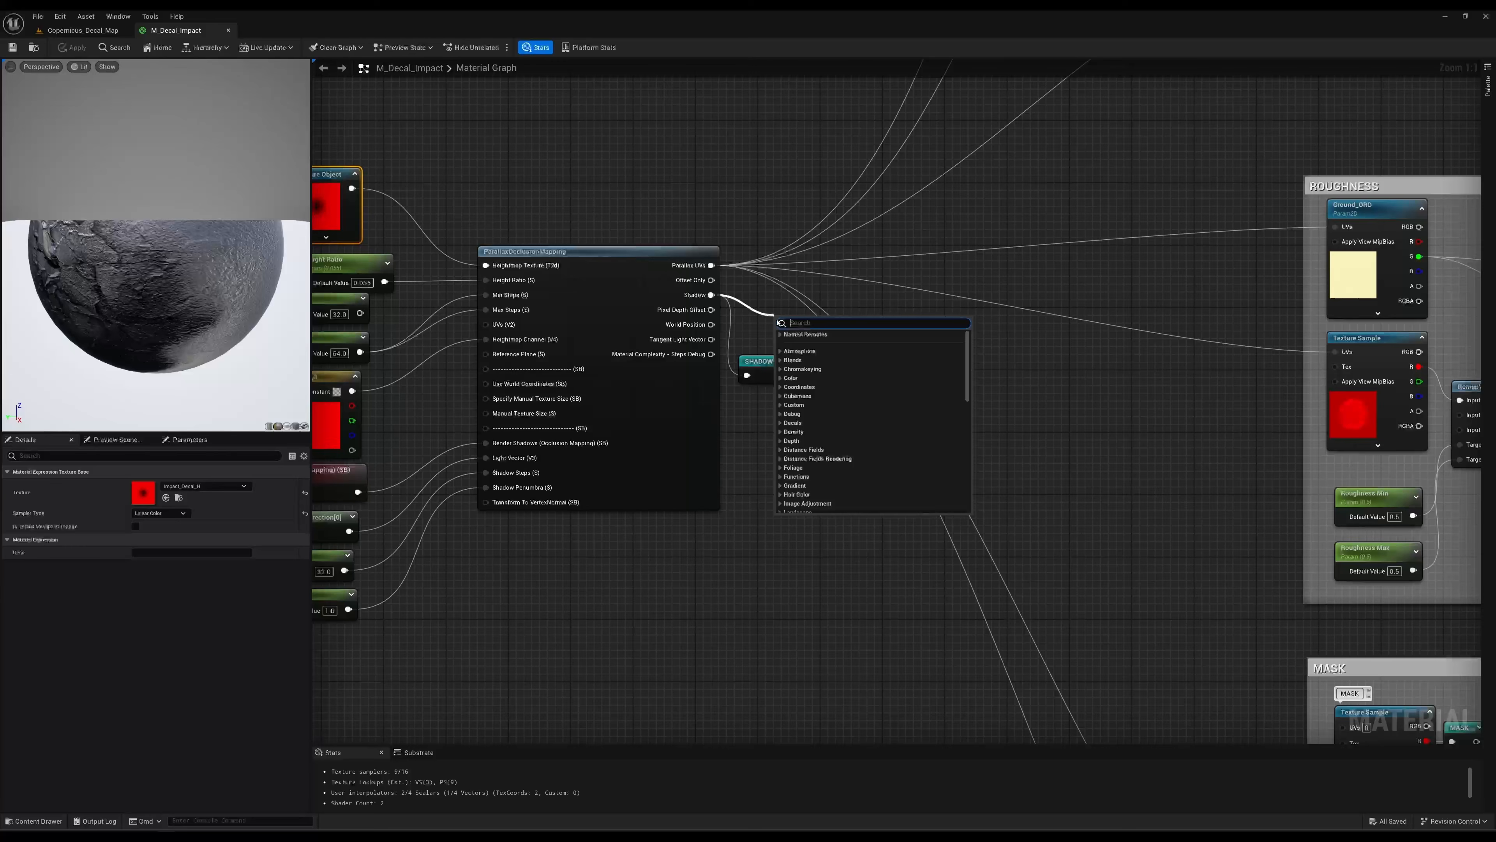
type("nam")
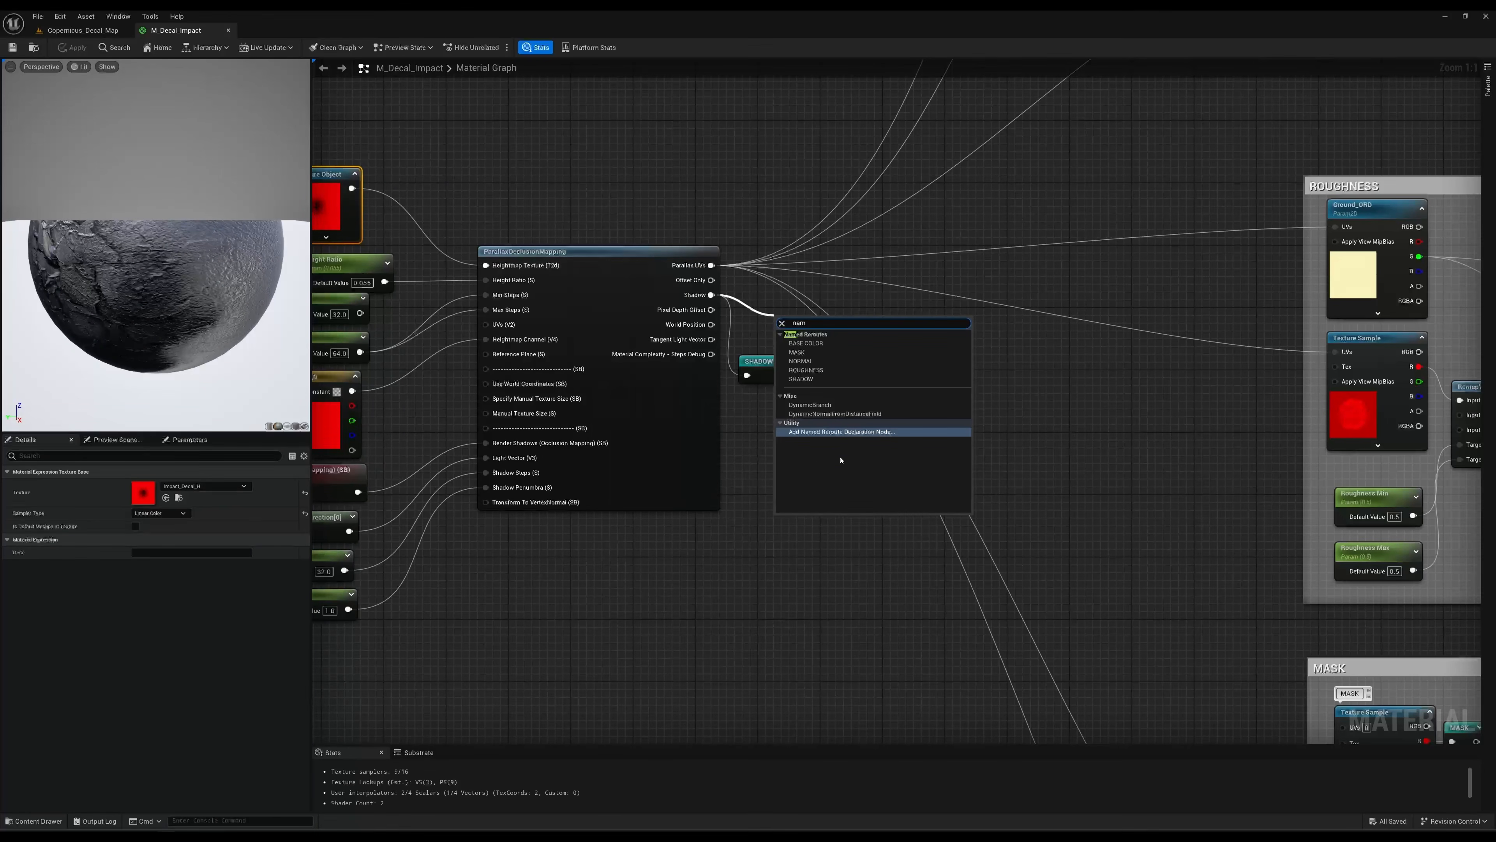
left_click(809, 614)
left_click(762, 360)
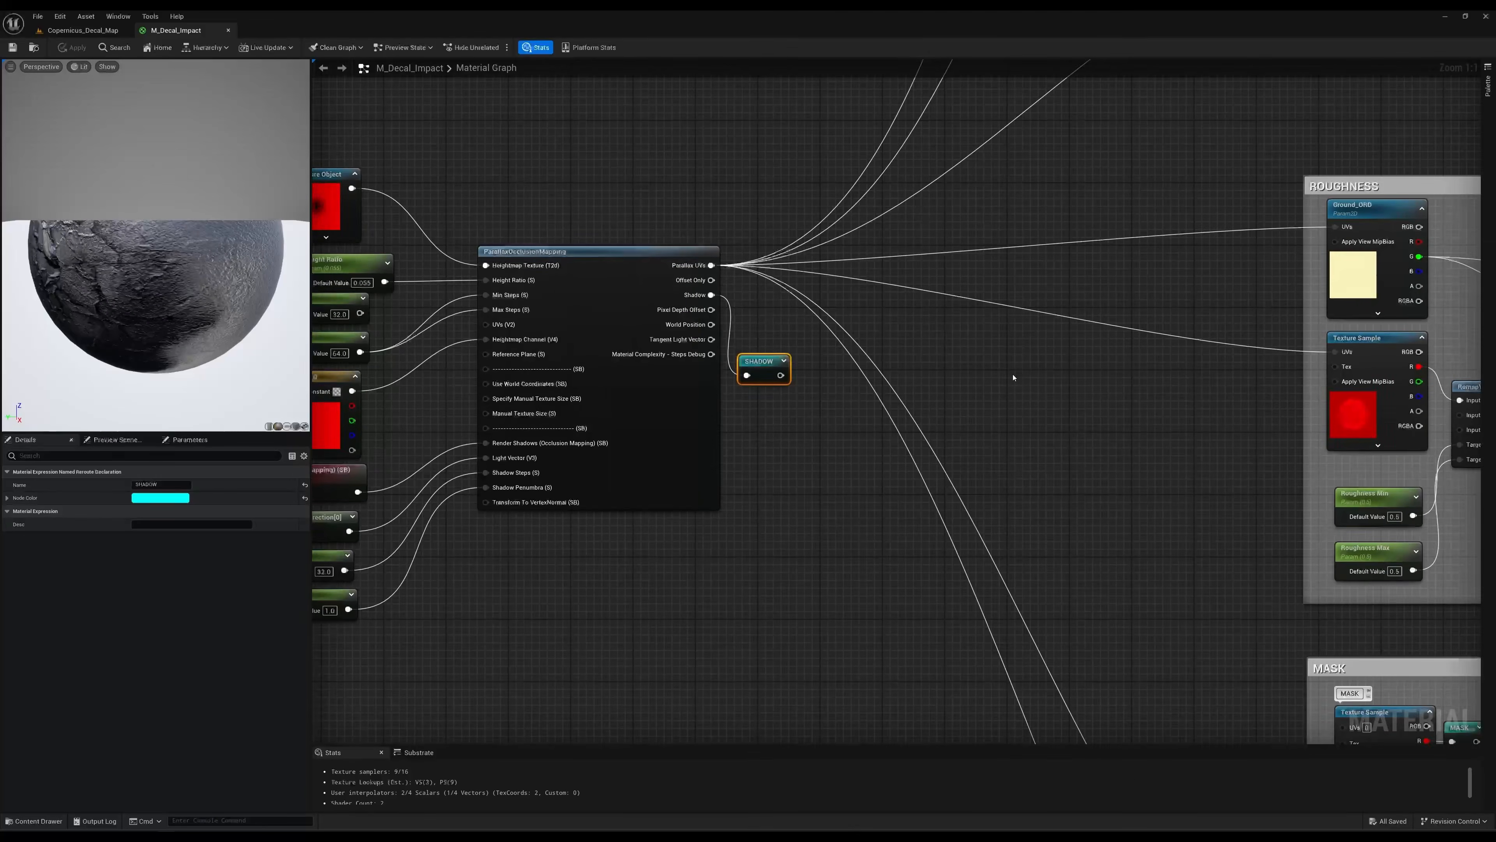
Examine the BASE COLOR group's Ground_BaseColor texture, the two decal texture samples and the Center Darkness parameter.
right_click_drag(1003, 379, 979, 425)
scroll(1099, 186, "down", 1)
right_click_drag(1072, 184, 978, 360)
right_click_drag(808, 261, 458, 371)
right_click_drag(893, 118, 806, 201)
right_click_drag(939, 158, 902, 202)
left_click(632, 176)
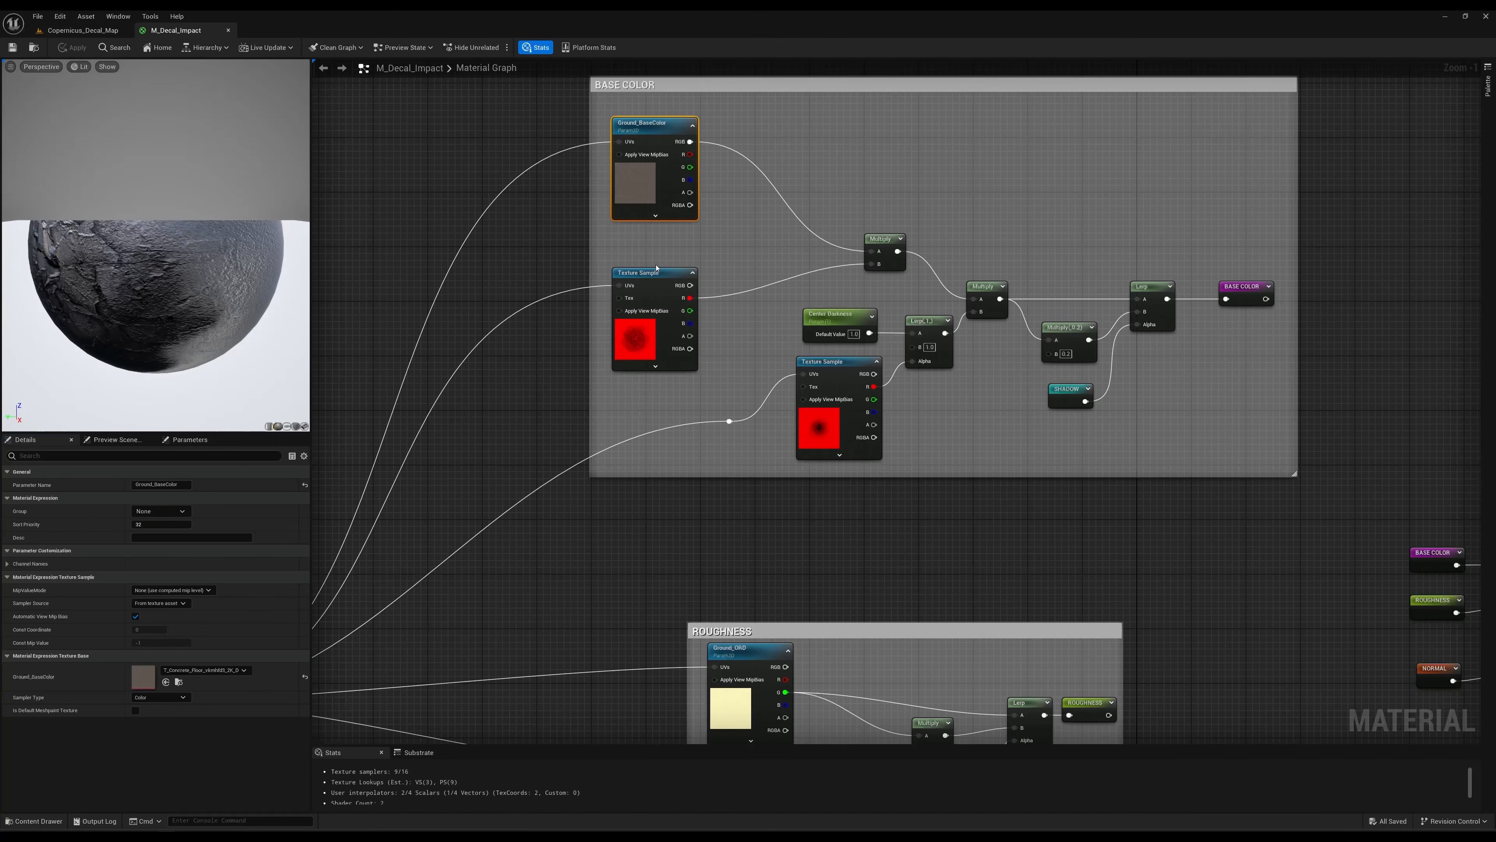
left_click(636, 334)
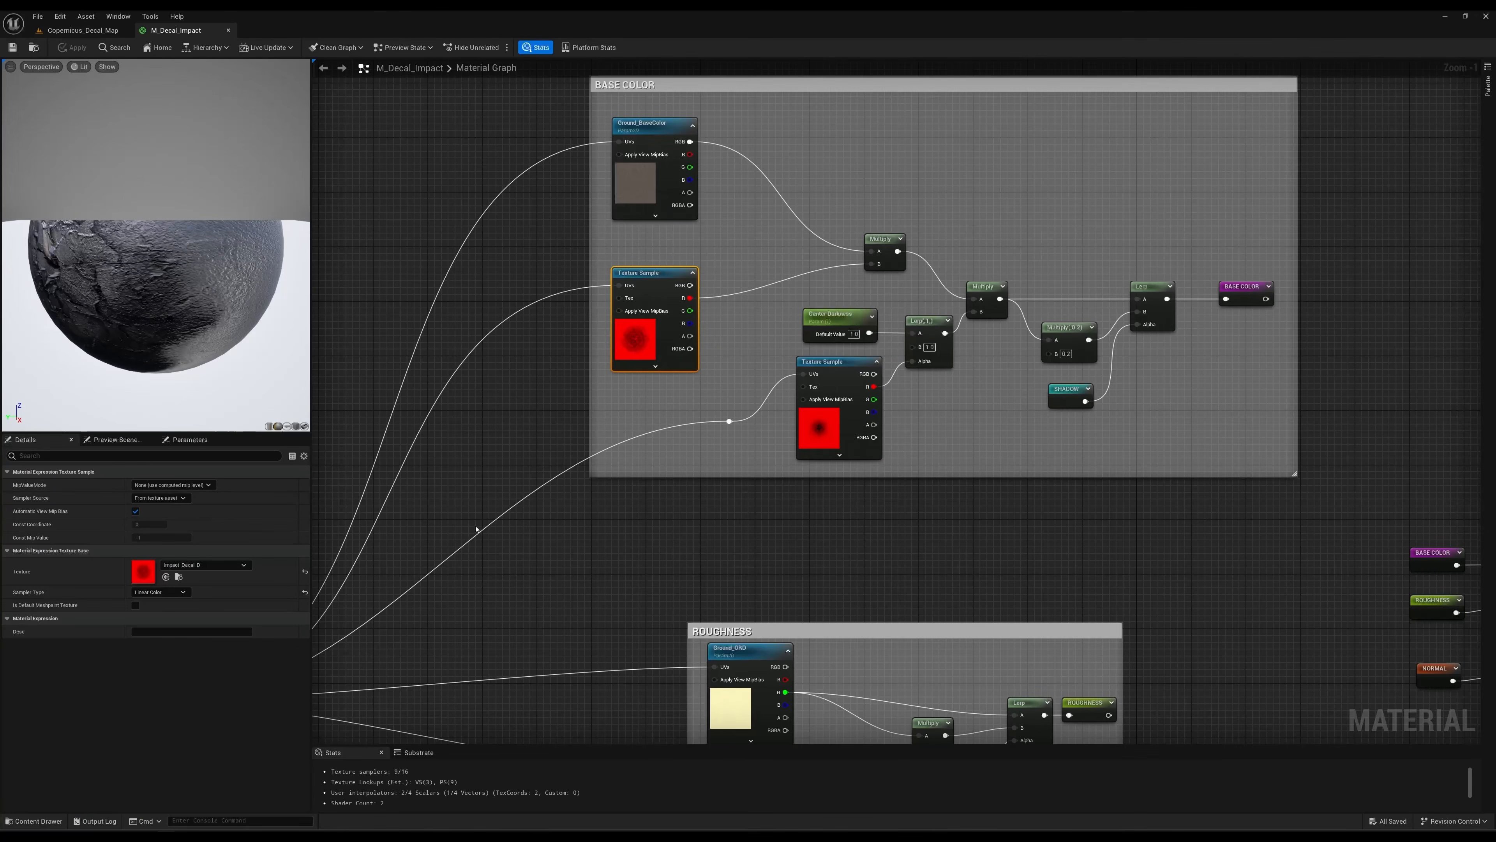
right_click_drag(914, 221, 873, 188)
left_click(786, 373)
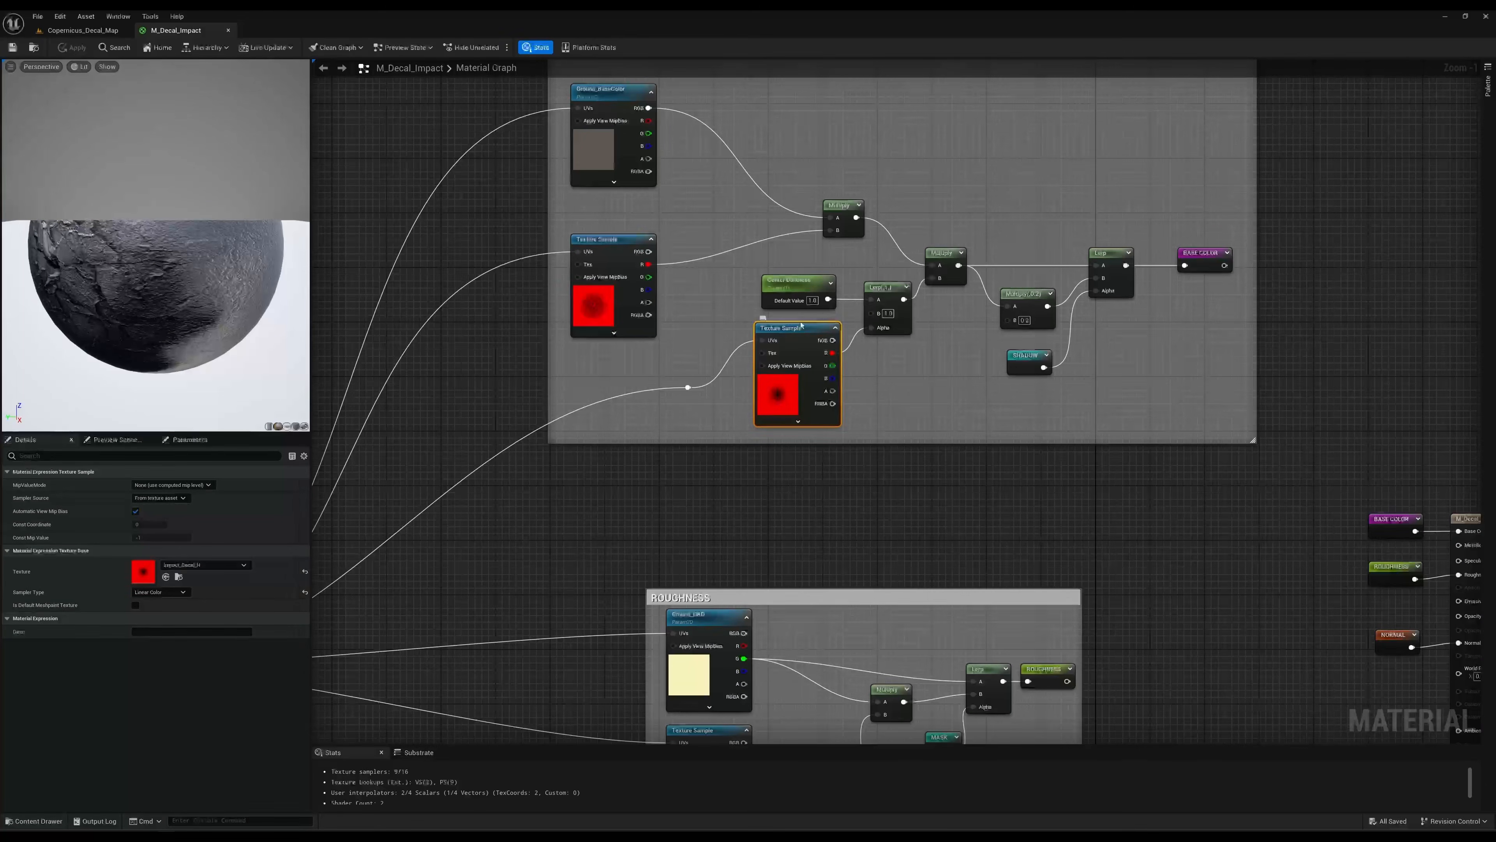
left_click(806, 283)
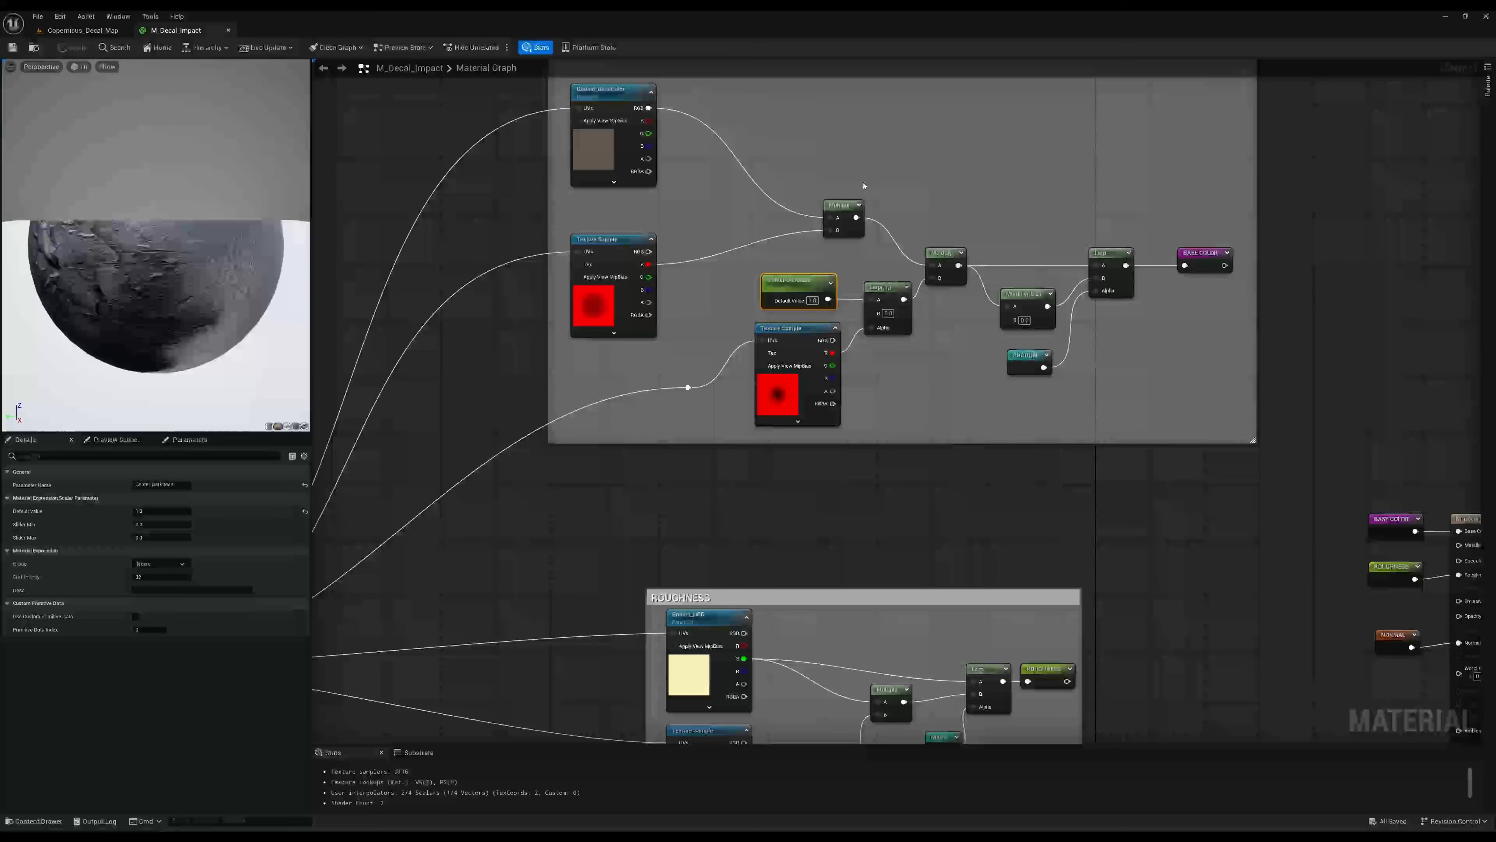
Trace the Parallax UVs output into the BASE COLOR group and examine how its Multiply node and SHADOW reroute feed the final Lerp.
right_click_drag(910, 184, 764, 185)
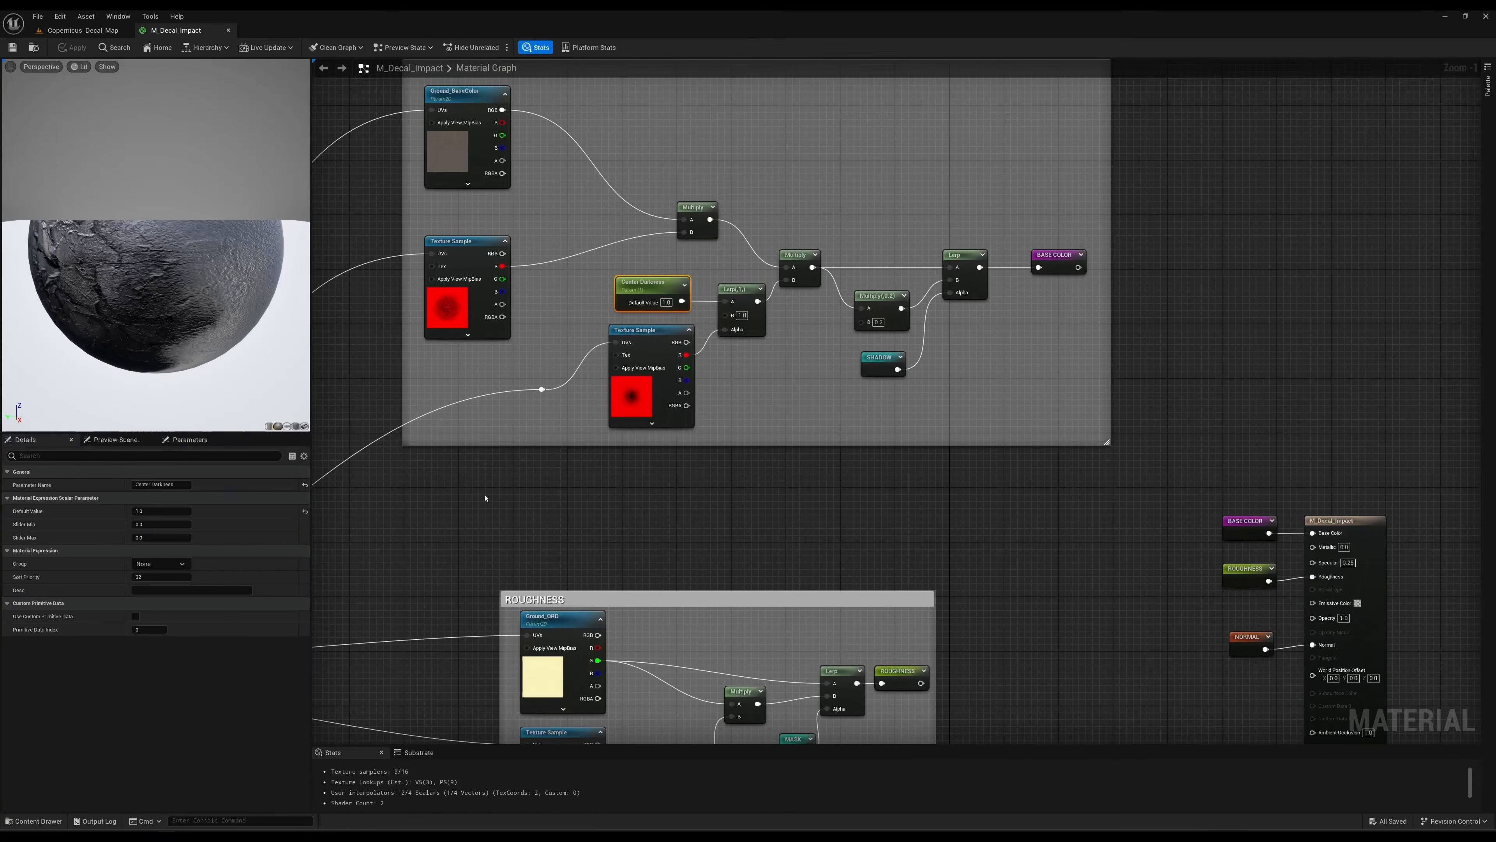
right_click_drag(486, 498, 976, 348)
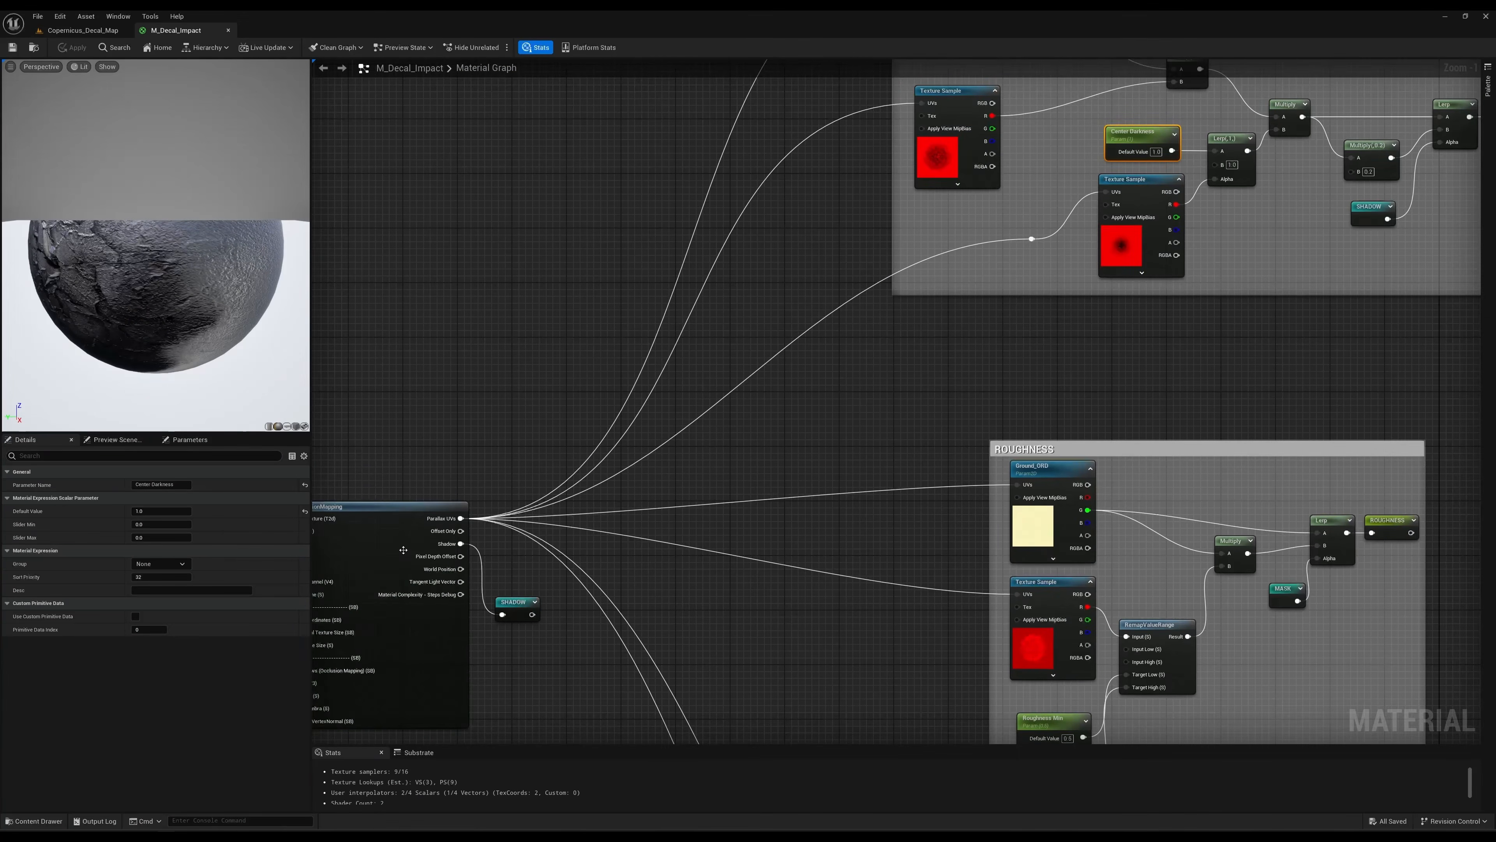
right_click_drag(358, 419, 467, 380)
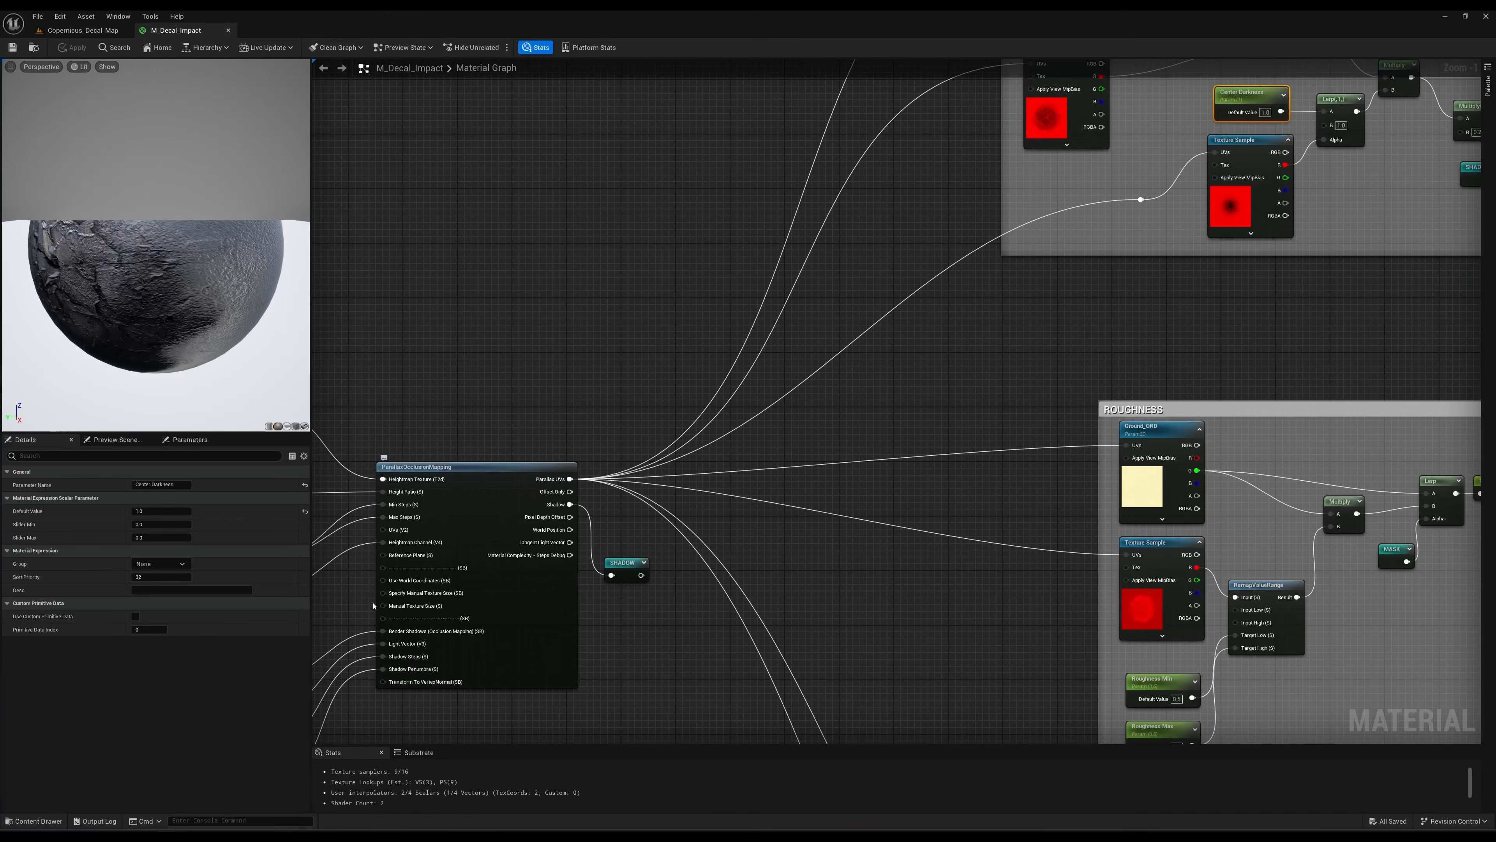
right_click_drag(1063, 381, 606, 524)
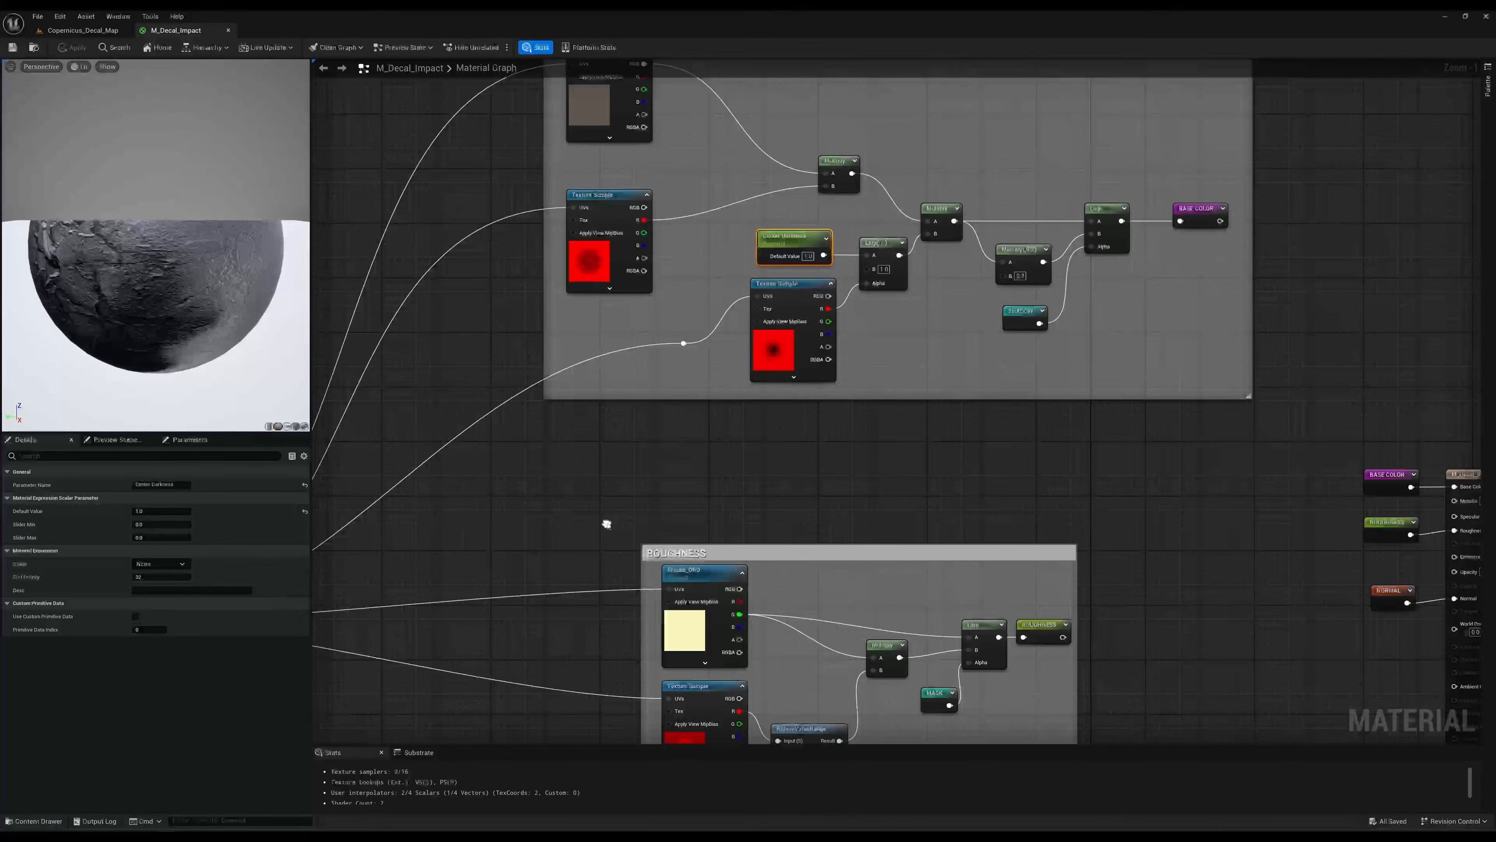
right_click_drag(910, 163, 959, 238)
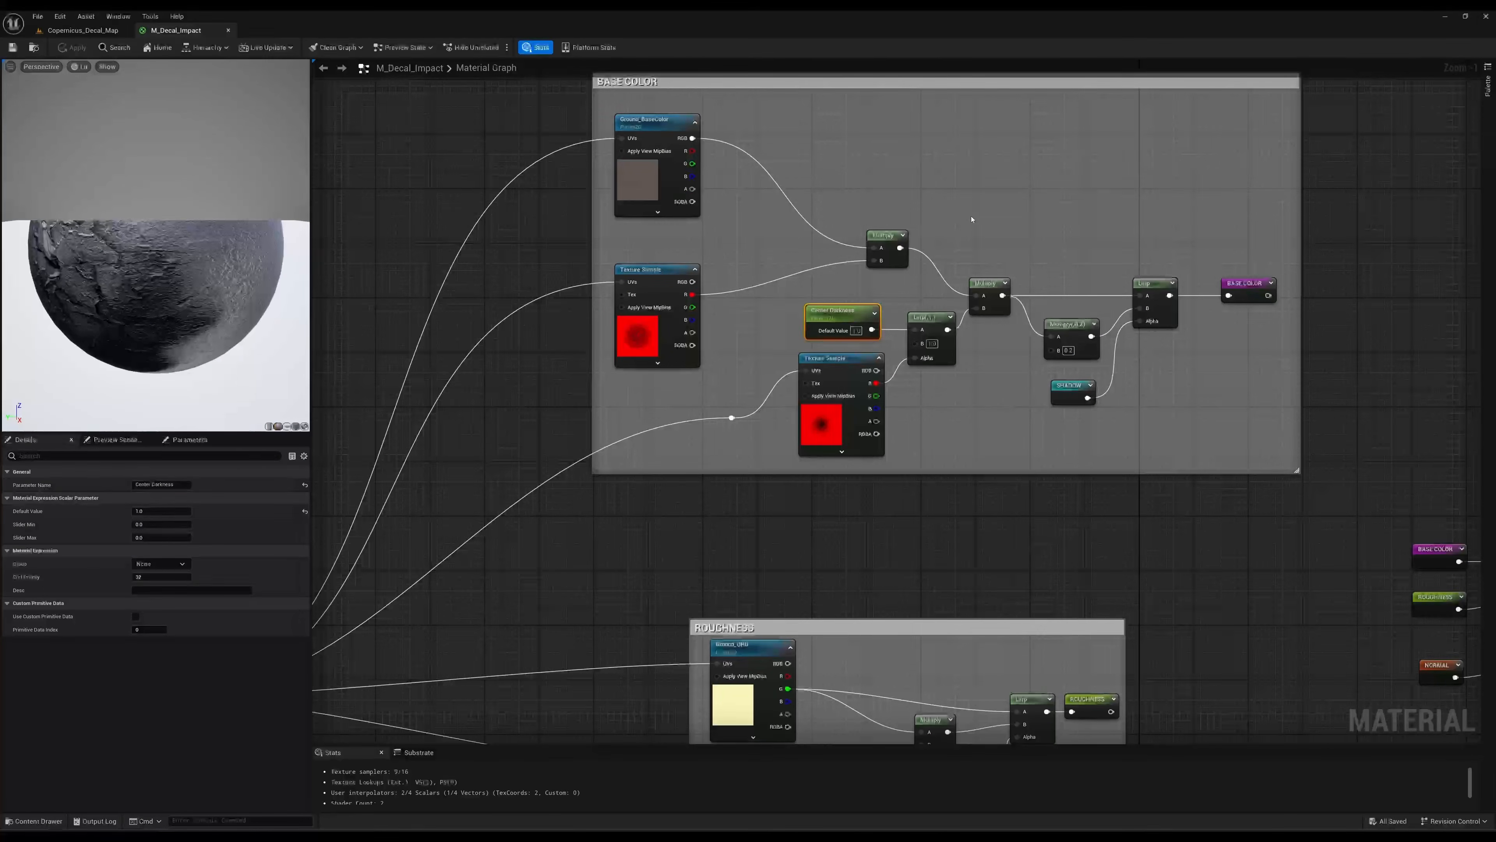
left_click_drag(1001, 138, 657, 430)
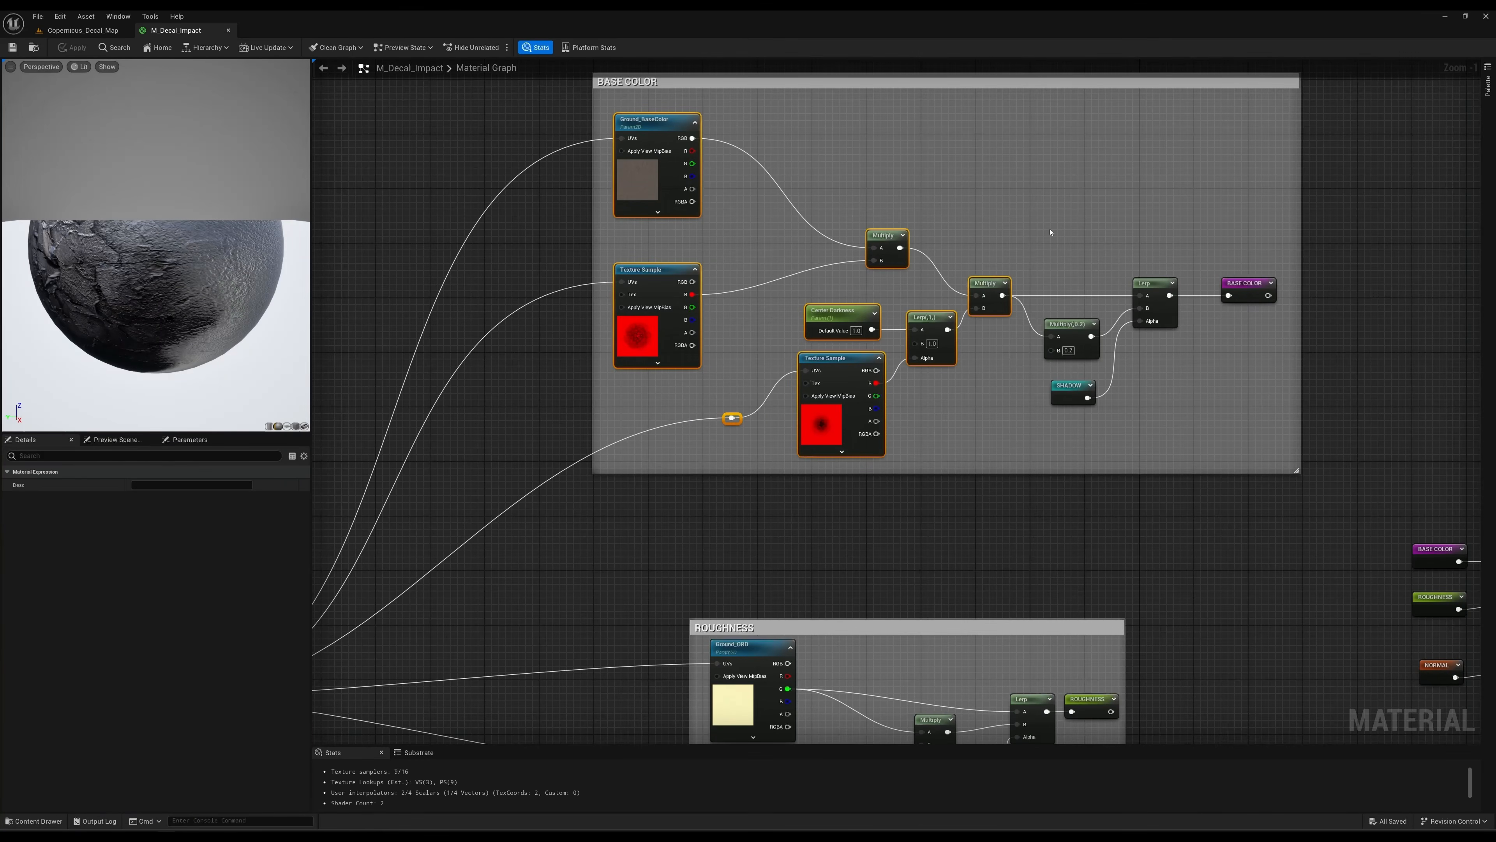
left_click(1076, 335)
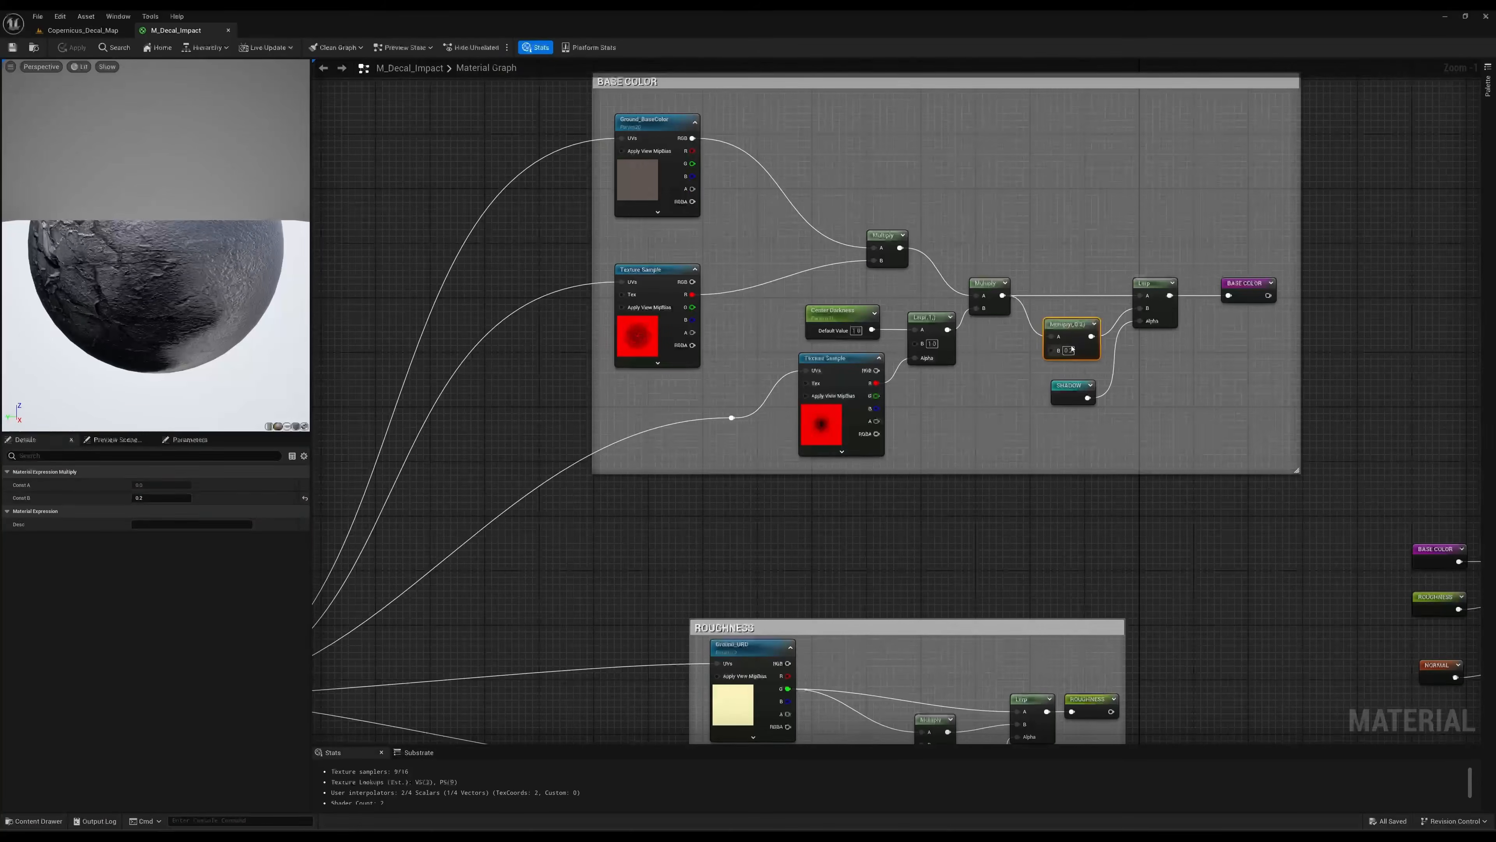
left_click(1065, 394)
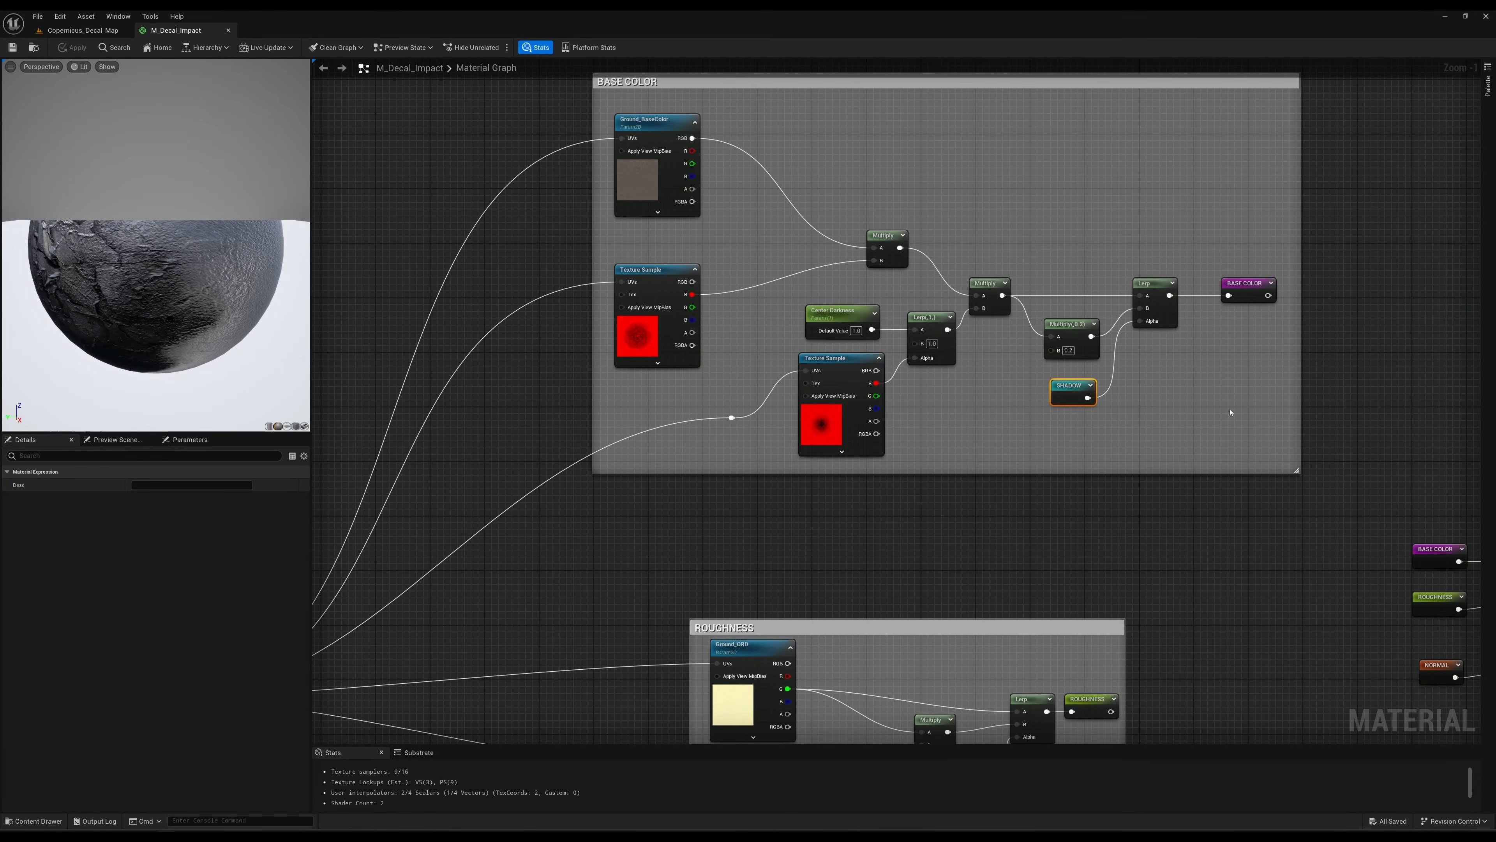
right_click_drag(1218, 406, 1187, 401)
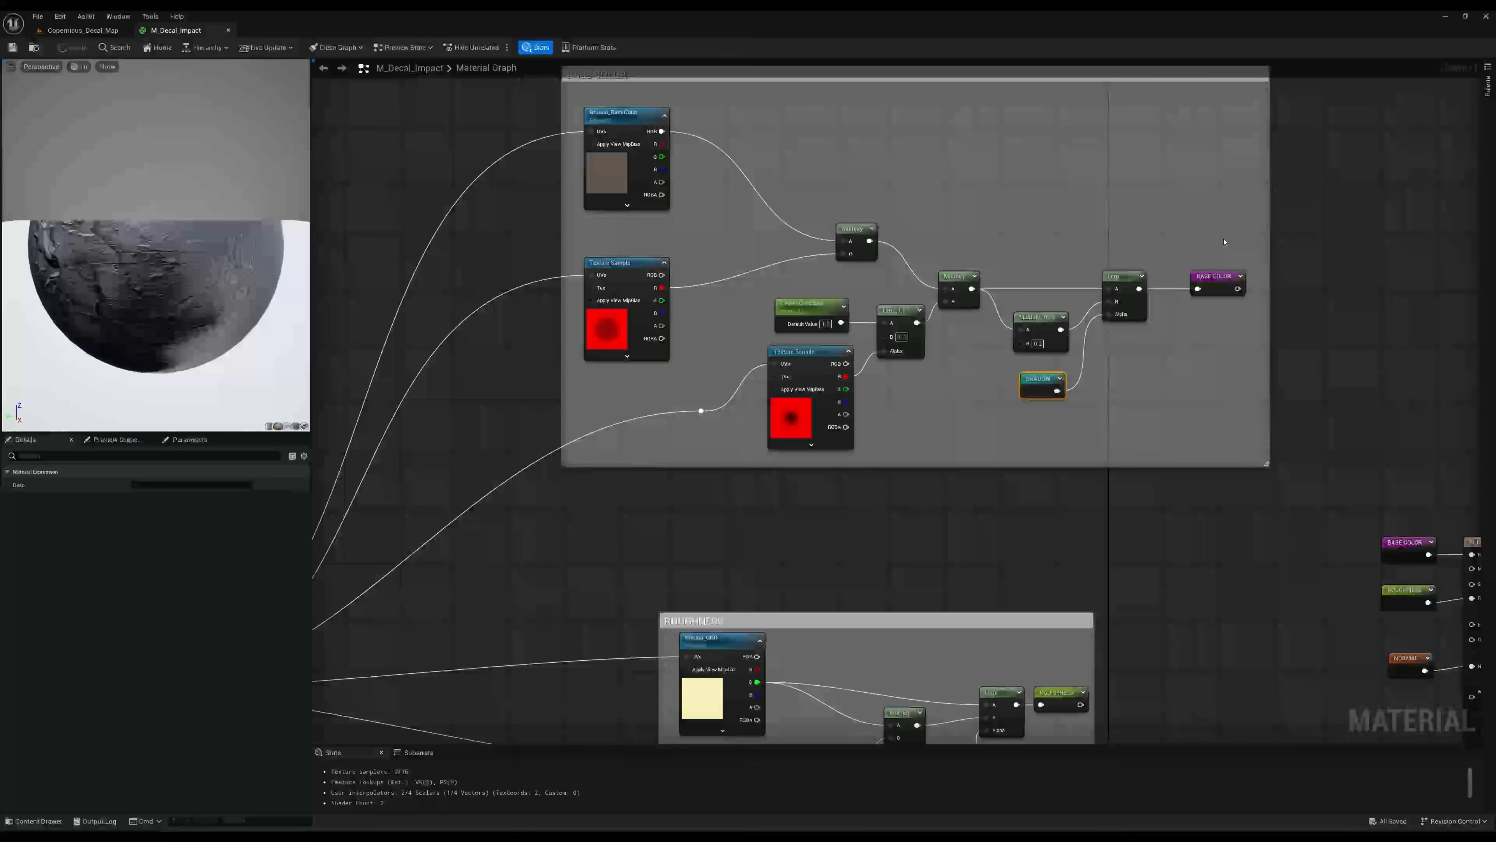
Select the BASE COLOR reroute and follow it to the Base Color input of the M_Decal_Impact output node.
left_click_drag(1210, 278, 1217, 340)
key("ctrl+z")
right_click_drag(1359, 383, 1153, 270)
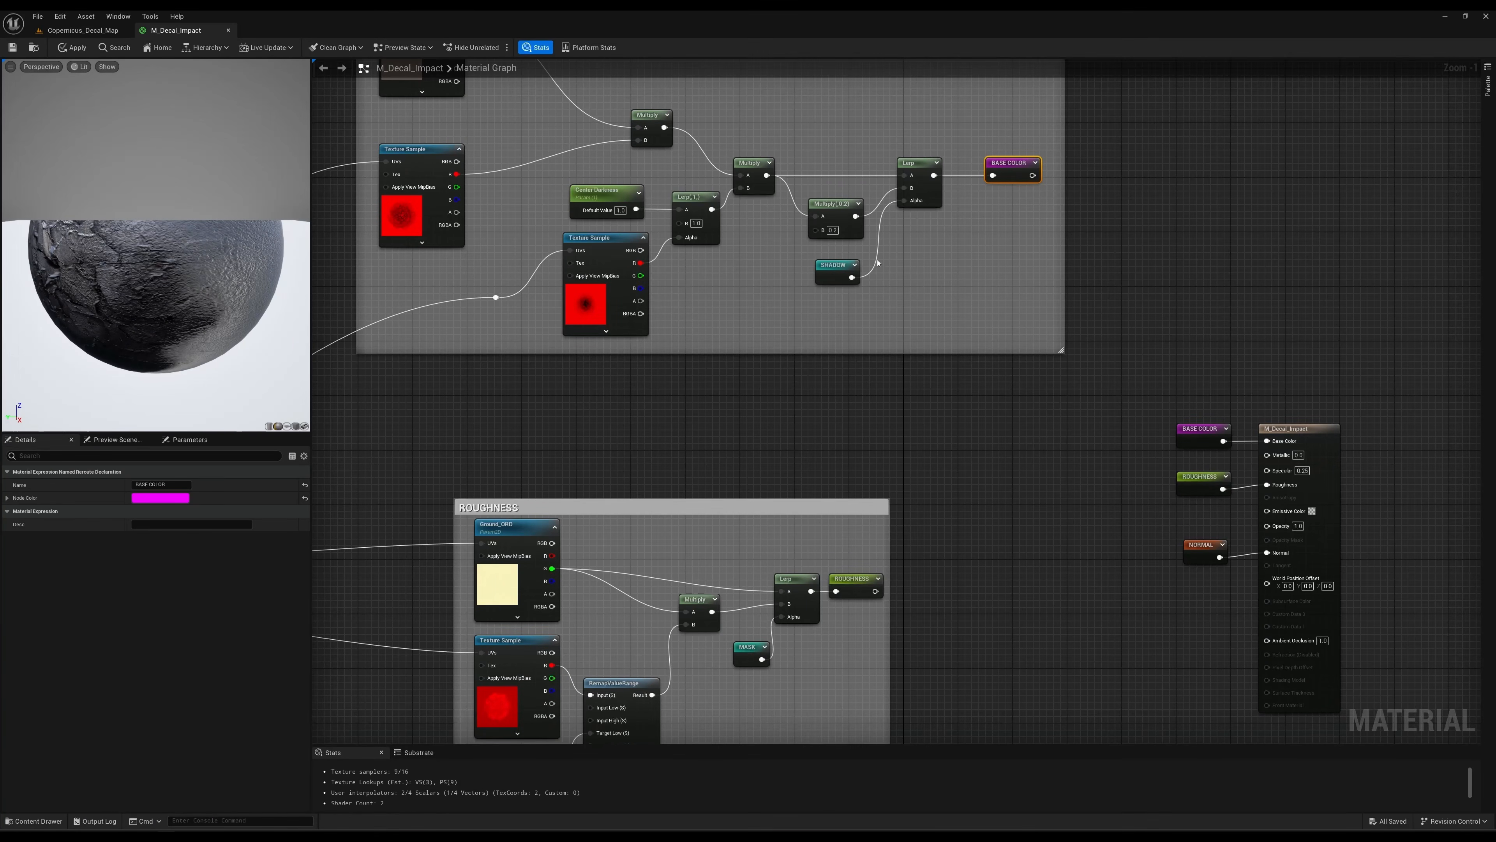
right_click_drag(922, 254, 1038, 300)
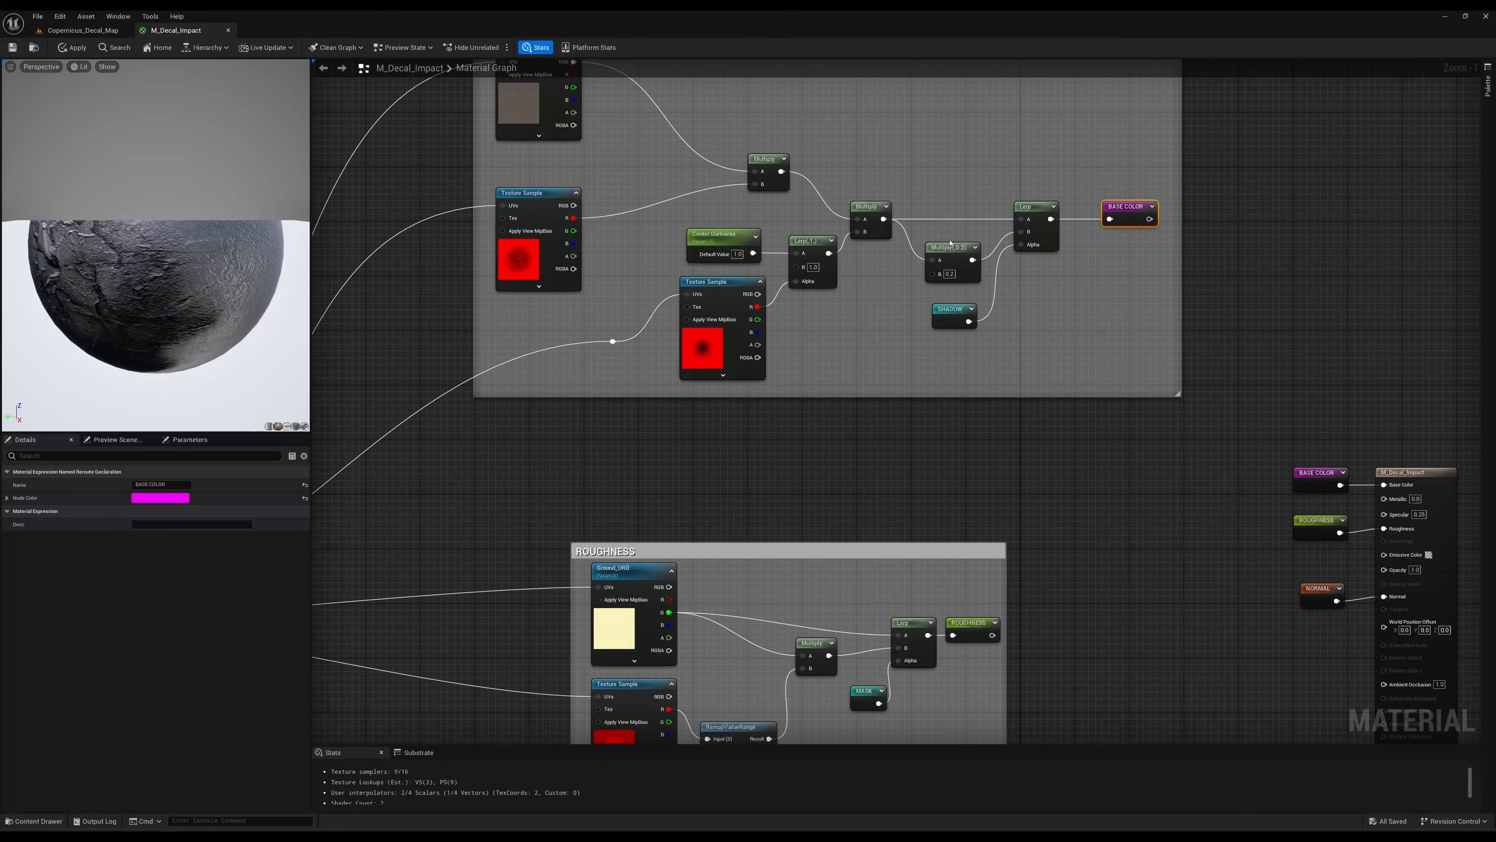
Preview the Lerp node that feeds the BASE COLOR reroute and show it on a plane mesh.
left_click(1029, 206)
key("space")
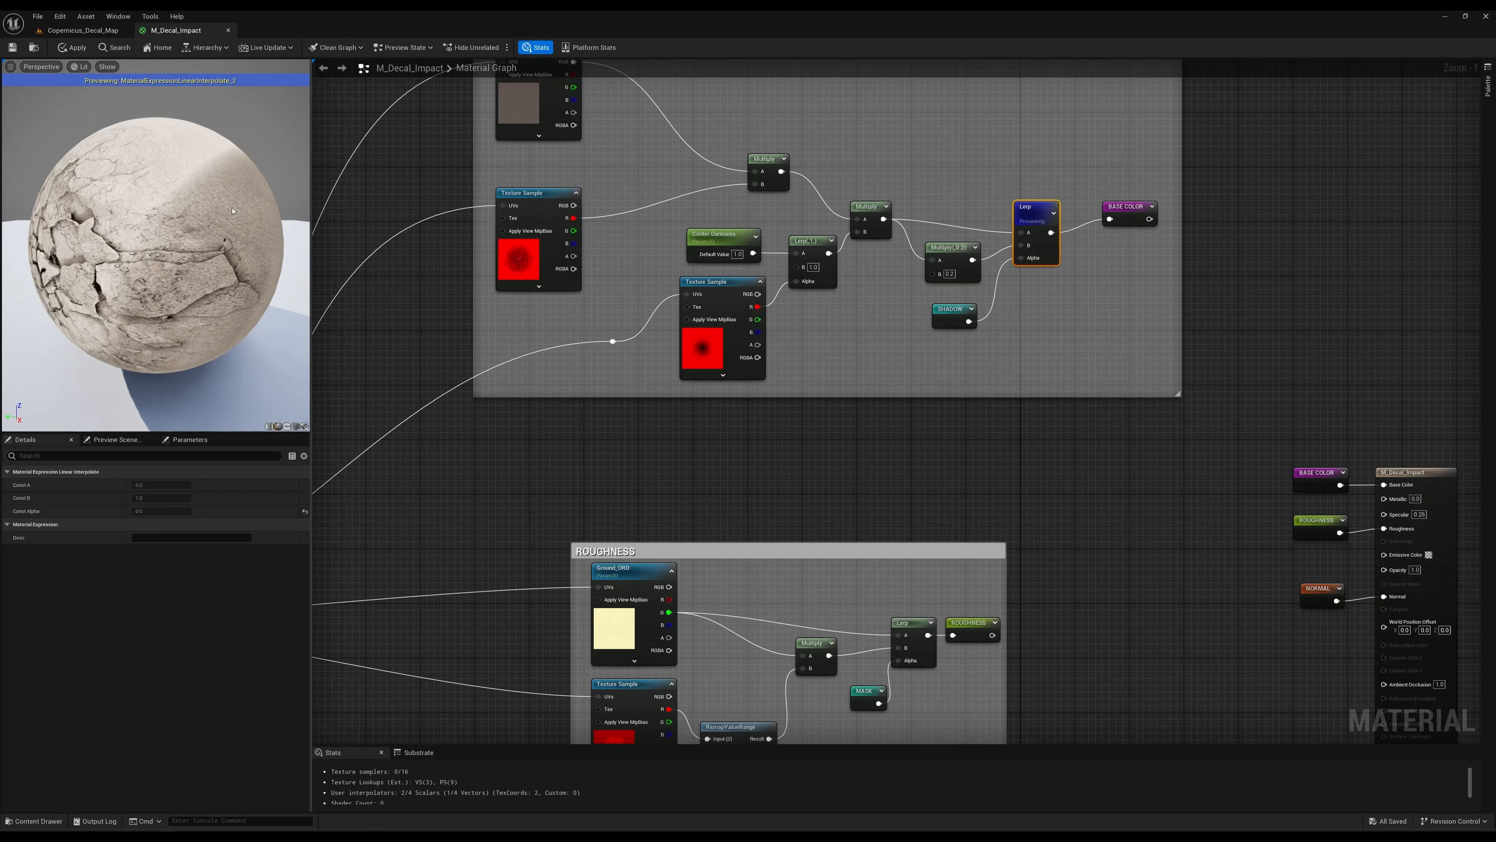
left_click(286, 427)
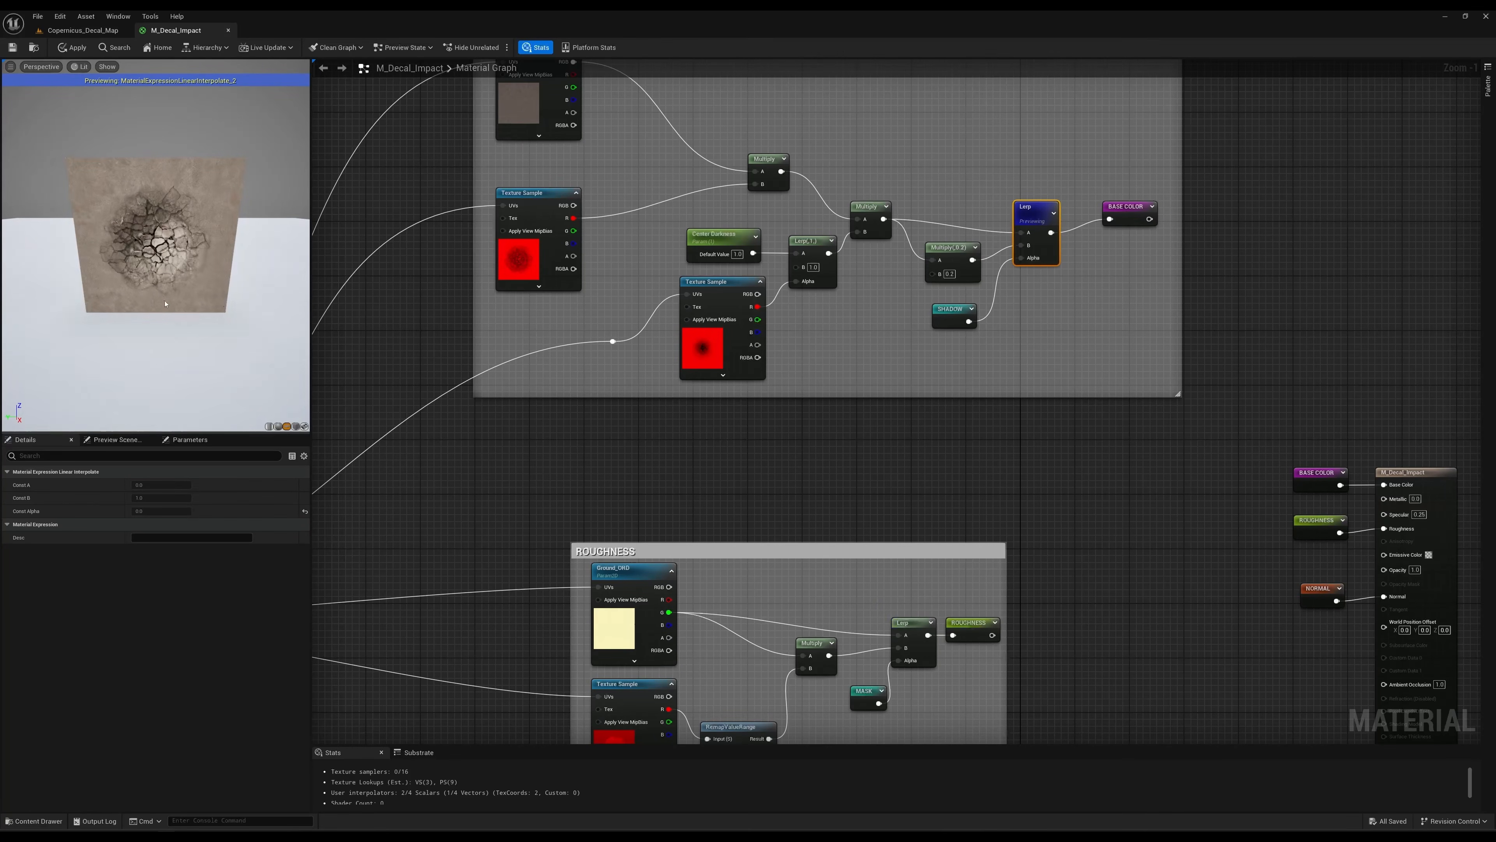
Inspect the cracked impact decal up close on the preview plane and switch the preview mesh back to a sphere.
left_click_drag(159, 253, 170, 253)
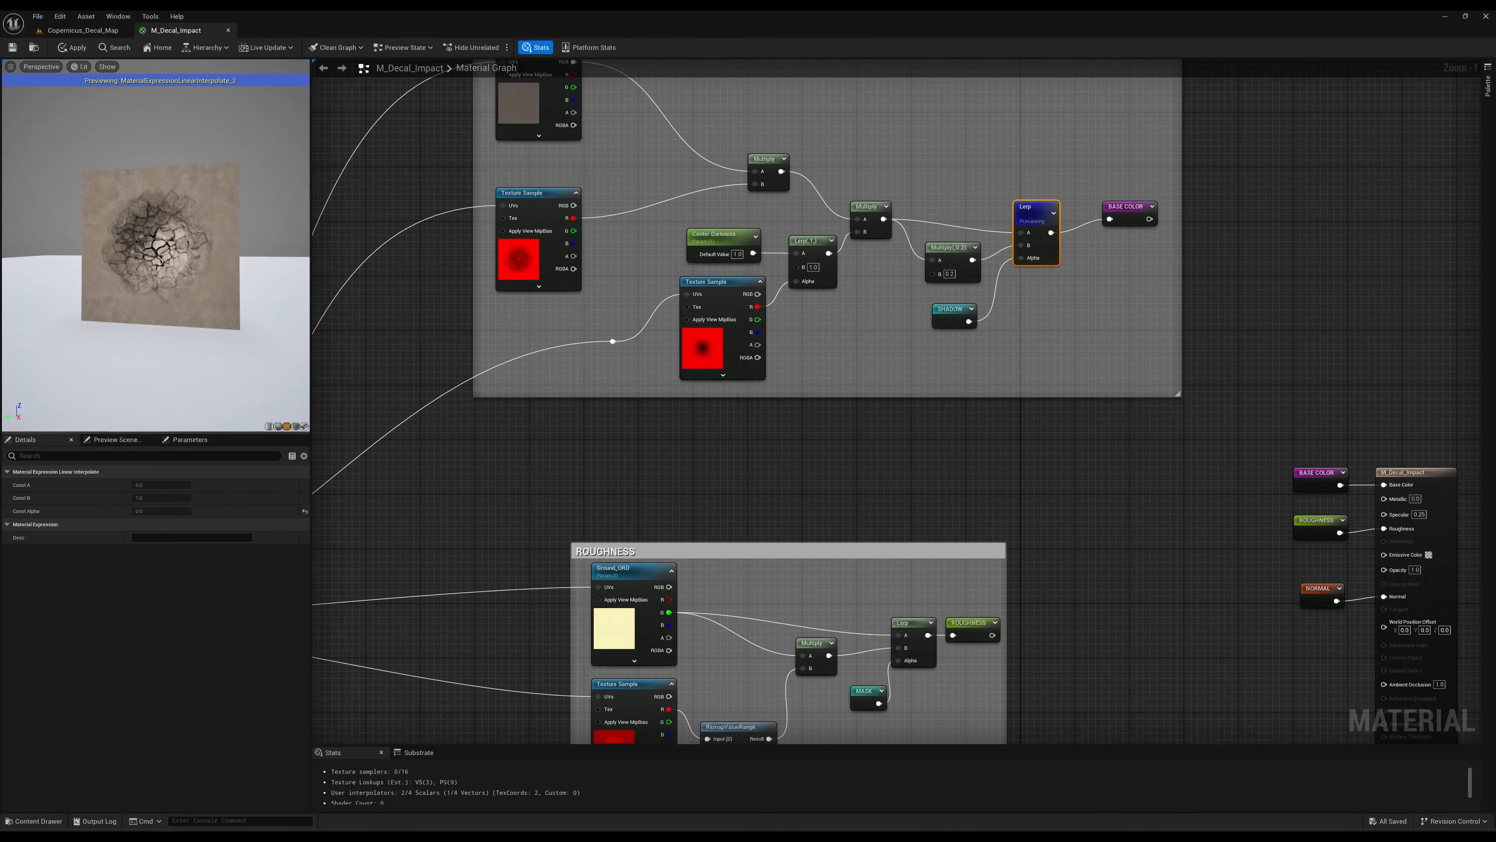
right_click_drag(171, 253, 177, 224)
mouse_move(159, 254)
left_mouse_down()
mouse_move(182, 253)
mouse_move(154, 266)
mouse_move(159, 247)
left_mouse_up()
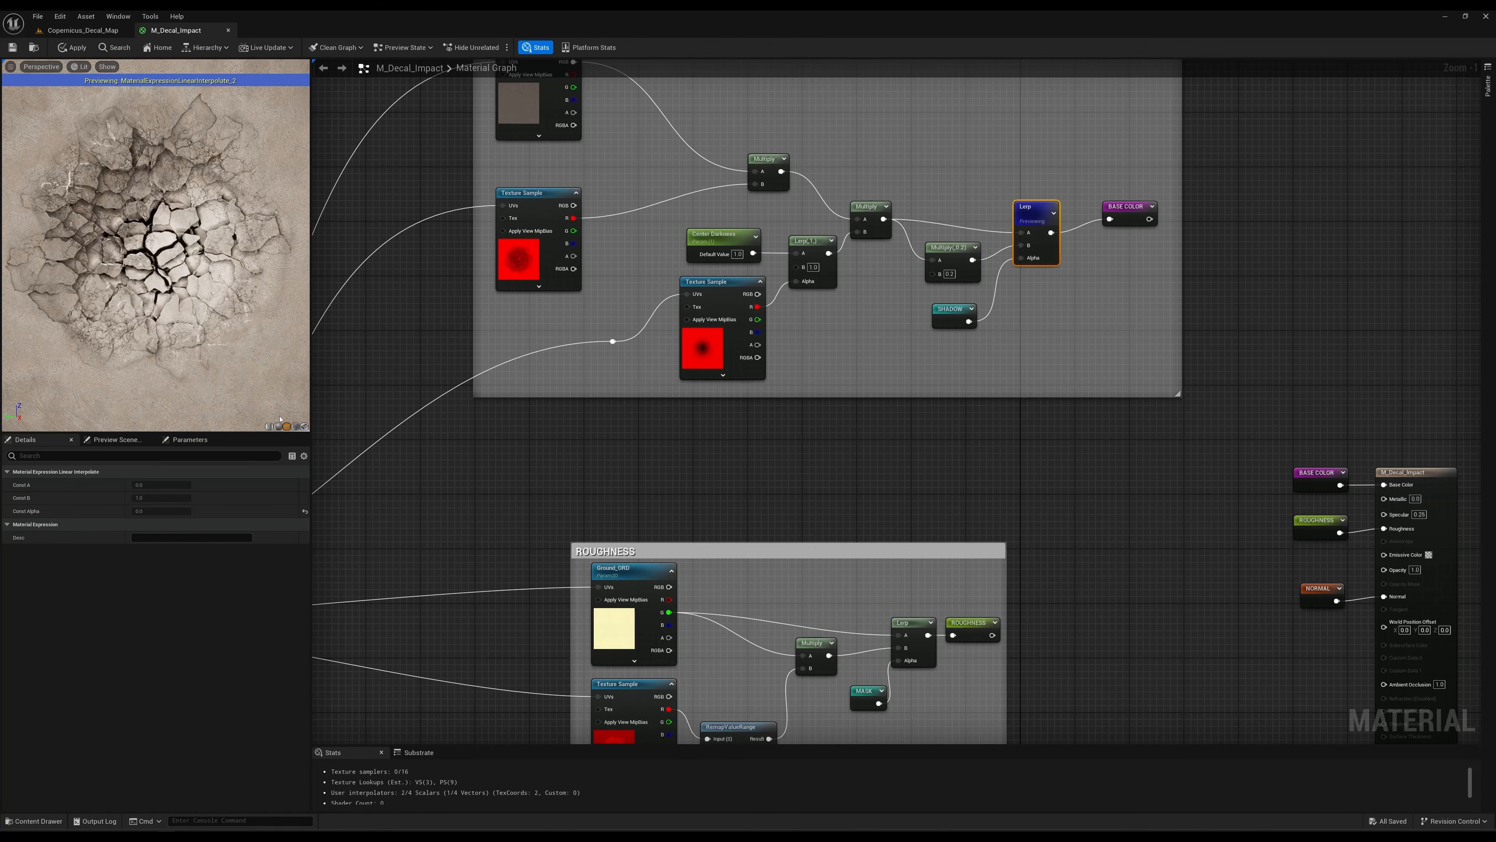
left_click_drag(266, 400, 276, 395)
left_click_drag(240, 344, 231, 346)
left_click(283, 426)
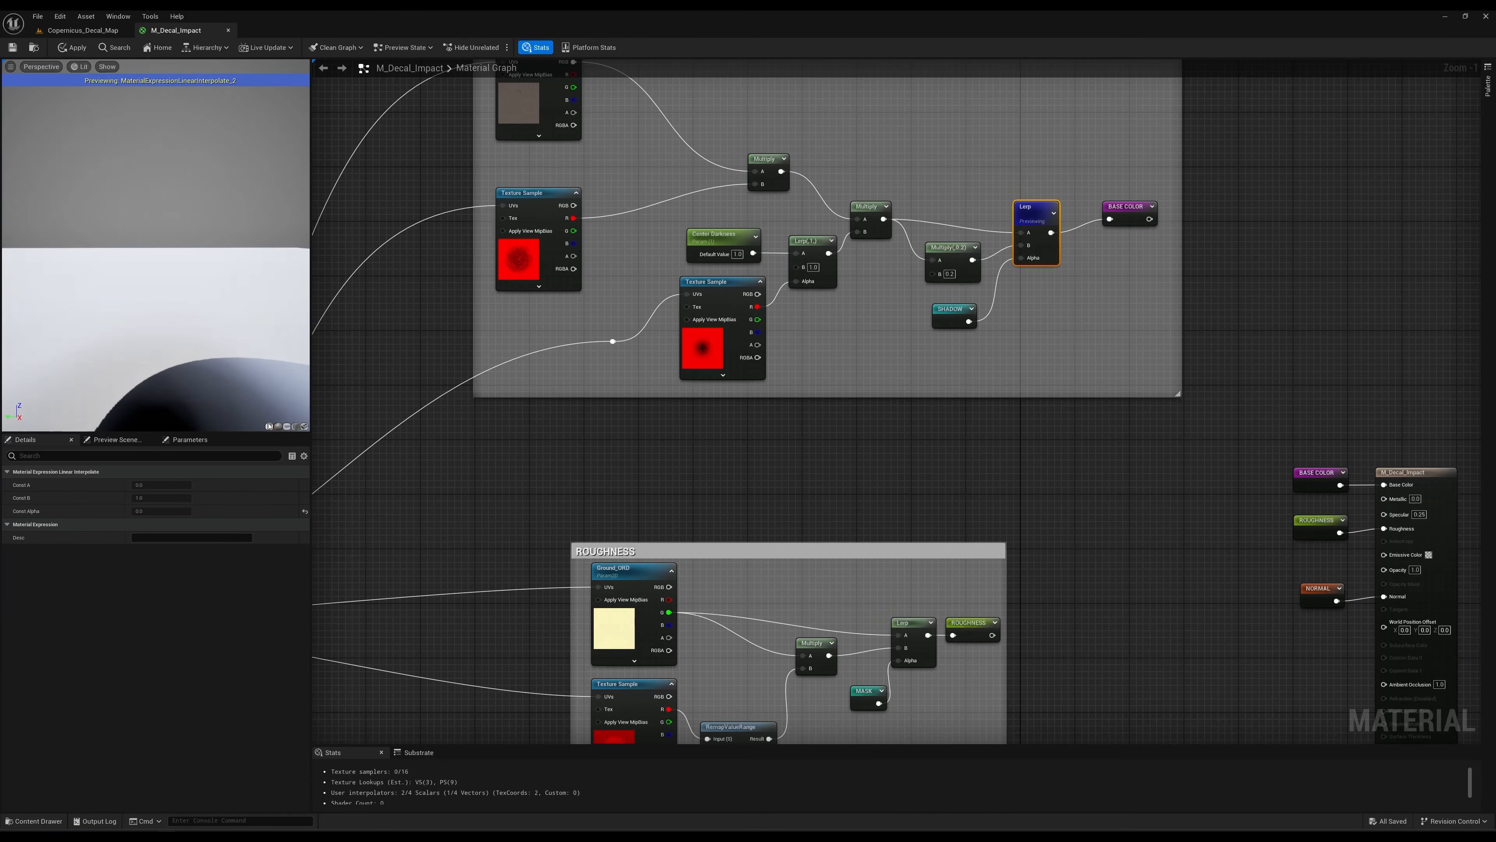
Examine the ROUGHNESS group's Ground_ORD texture and the parallax UV connections feeding the group.
right_click_drag(694, 458, 808, 321)
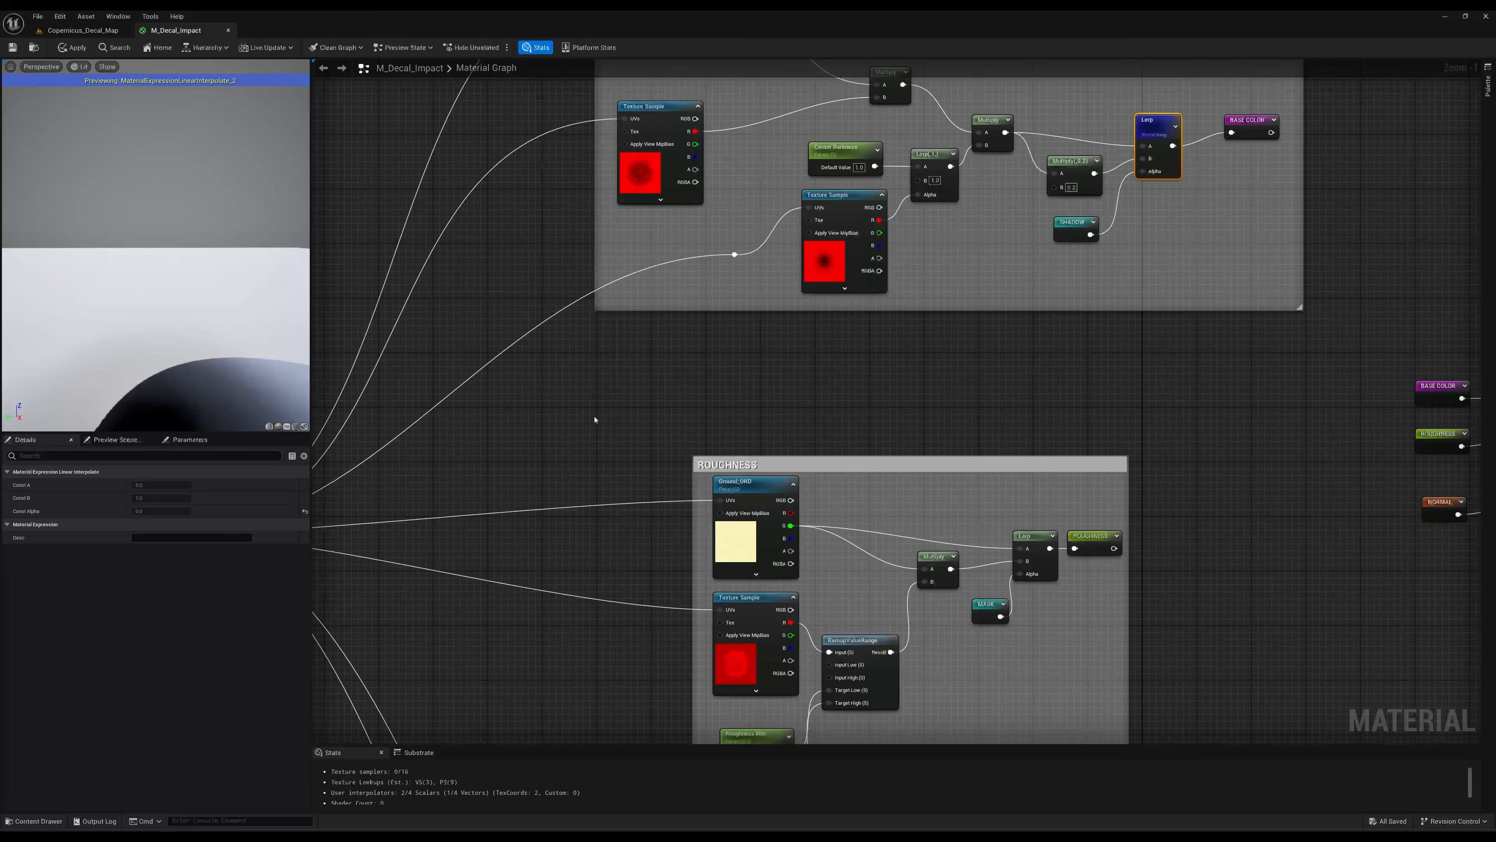
right_click_drag(594, 418, 821, 391)
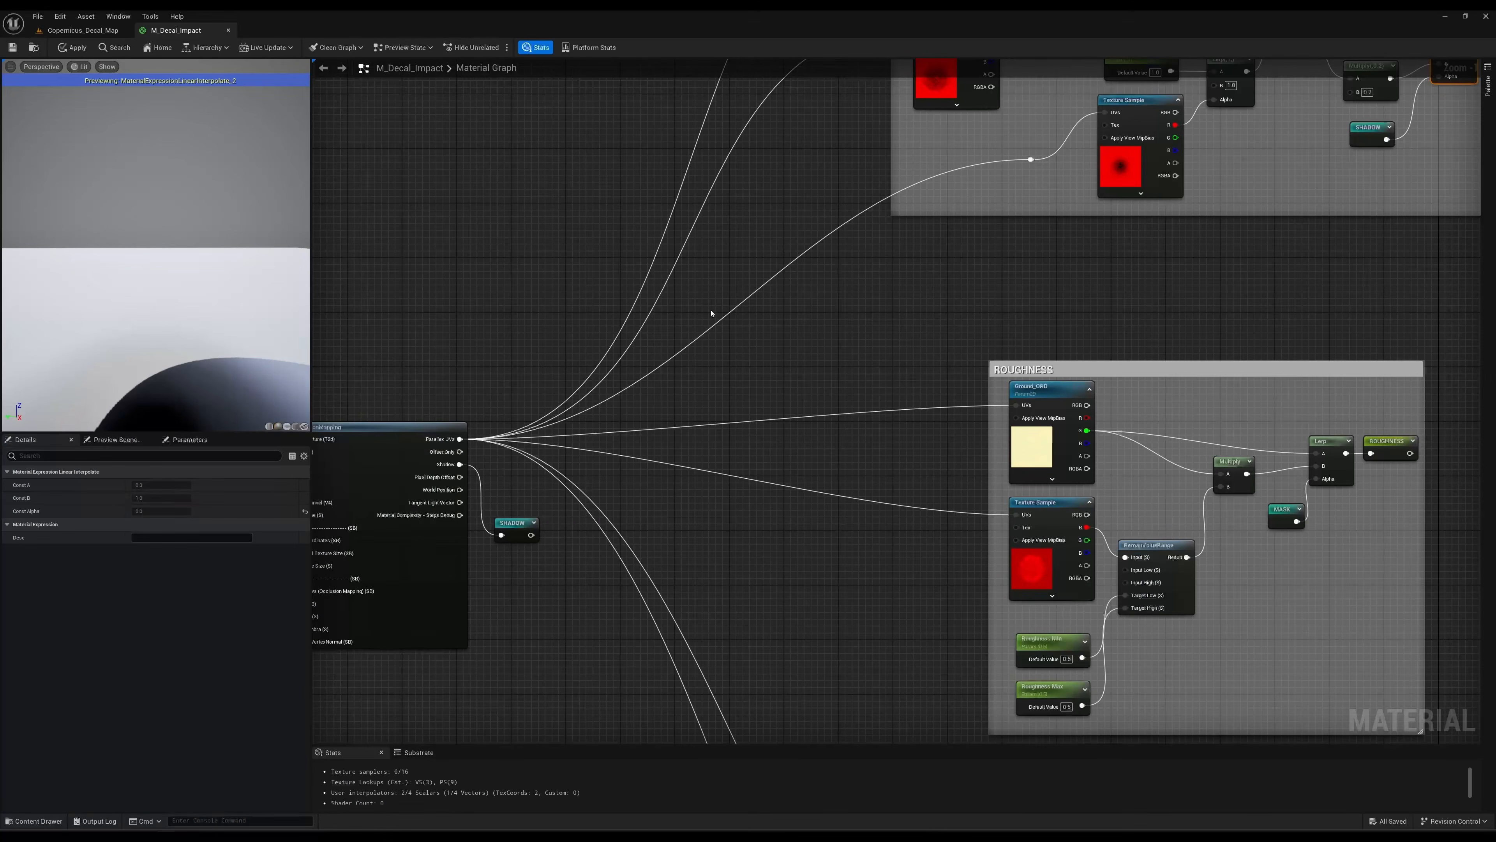
left_click(1059, 391)
right_click_drag(1069, 335, 929, 321)
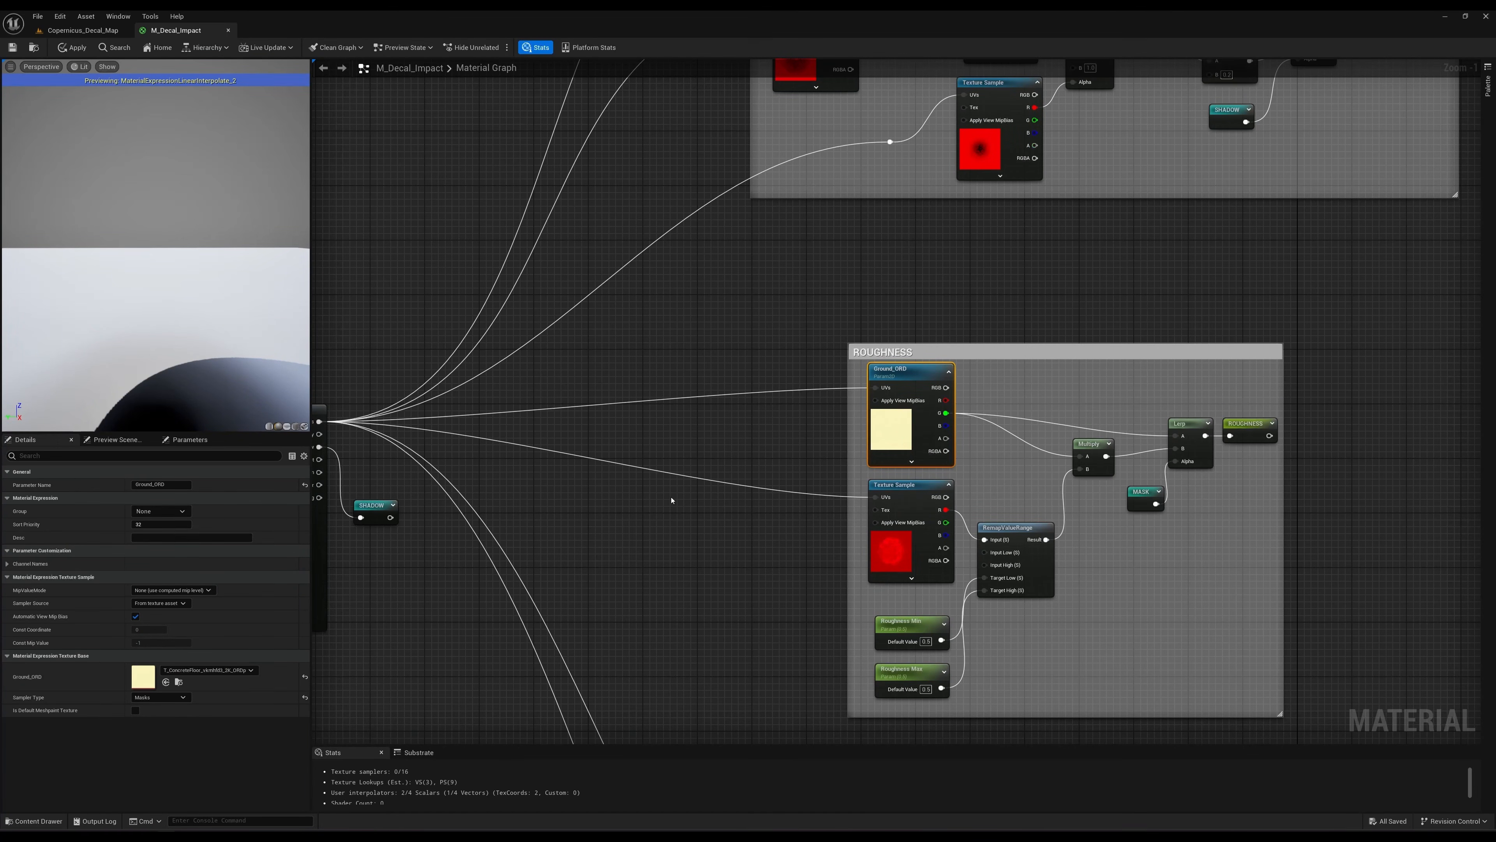
right_click_drag(795, 290, 770, 414)
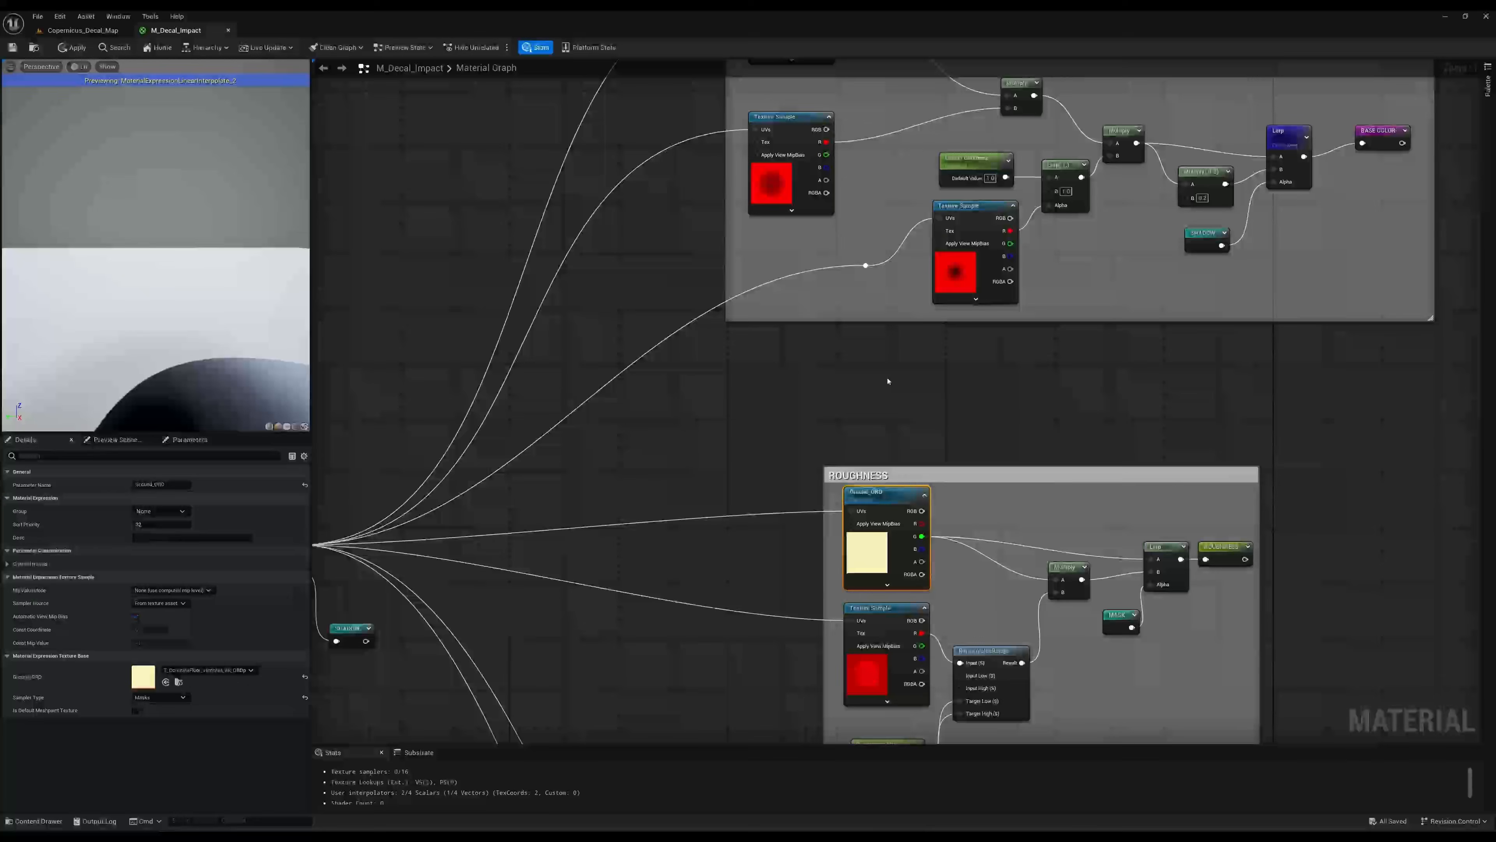
right_click_drag(832, 392, 764, 310)
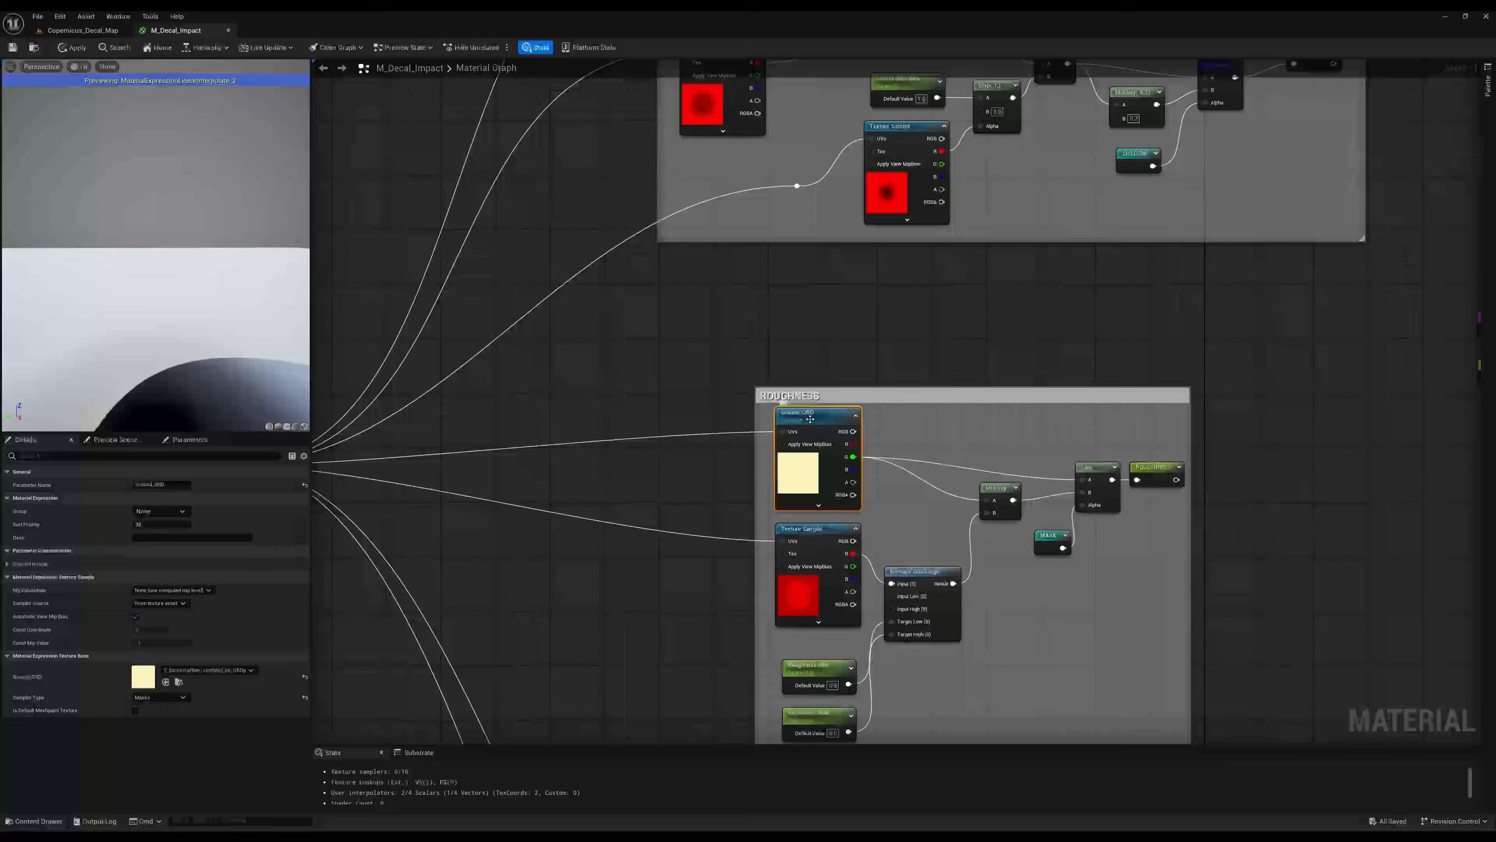
right_click_drag(936, 452, 911, 370)
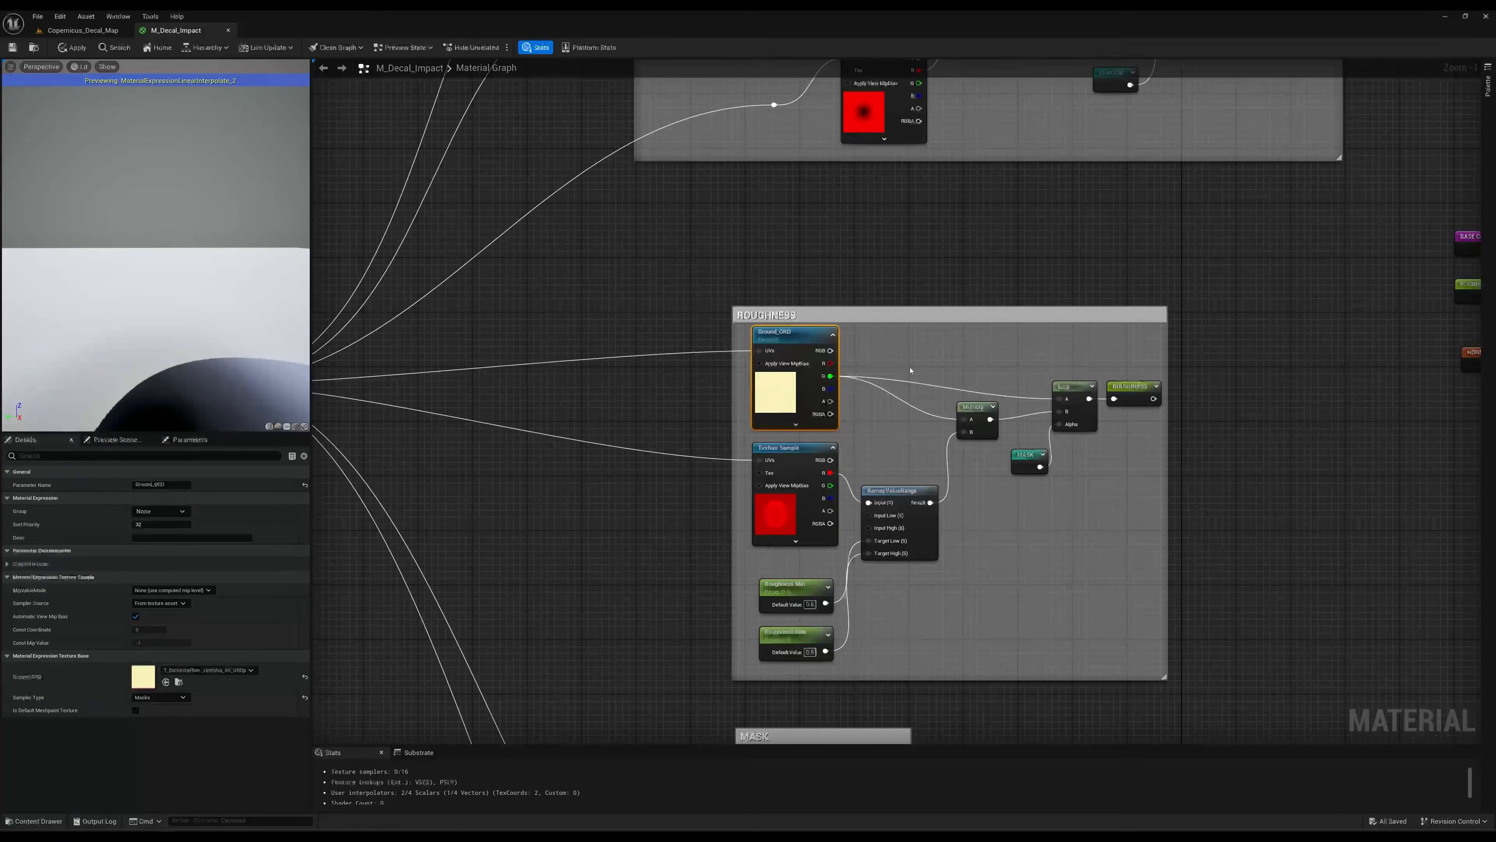
right_click_drag(868, 230, 818, 219)
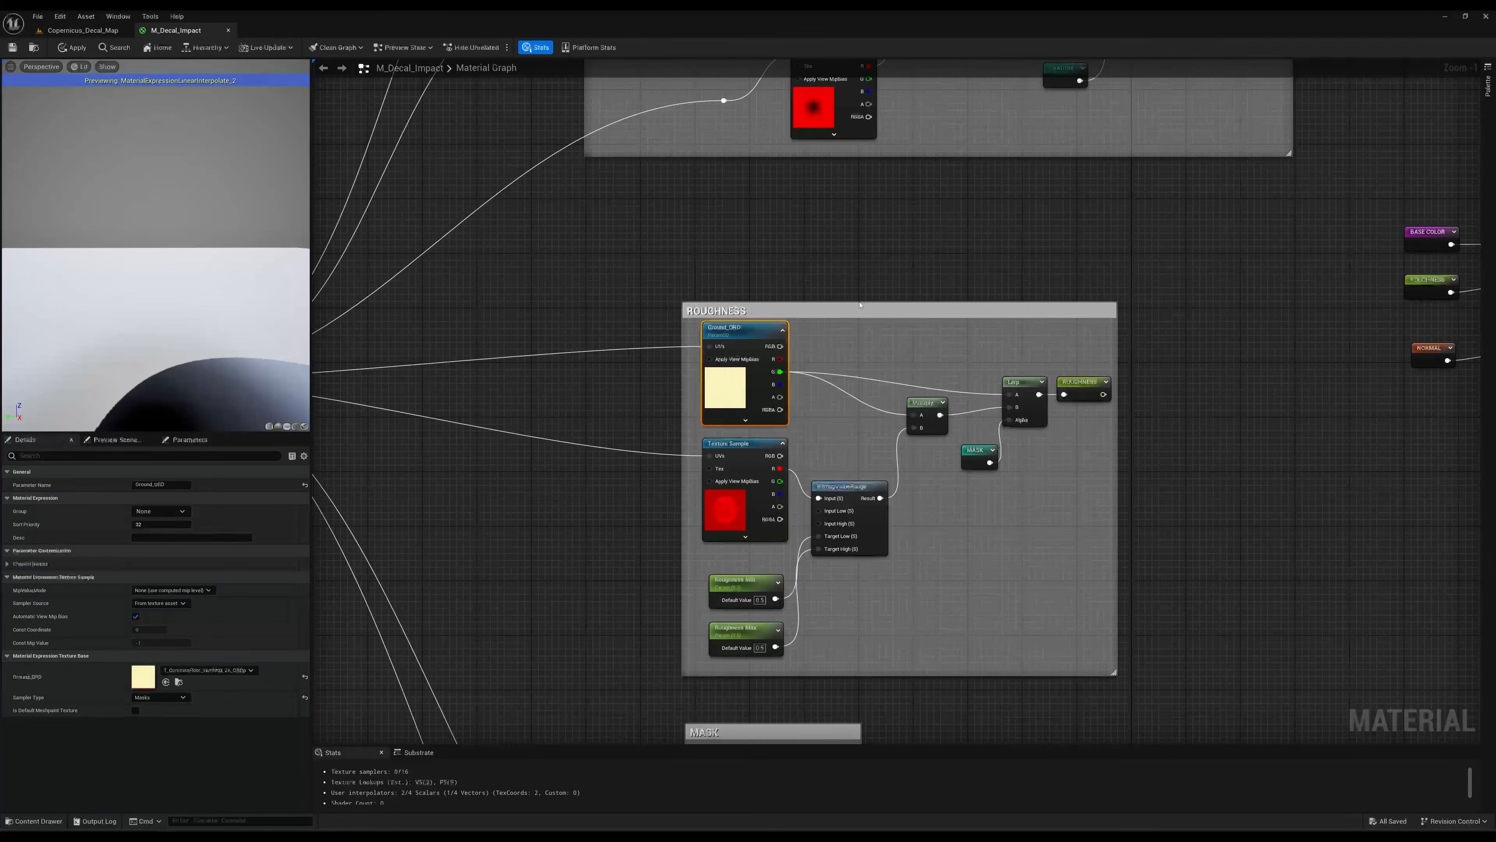
Examine the ROUGHNESS group's Impact_Decal_R texture sample and the RemapValueRange node it feeds.
left_click(725, 514)
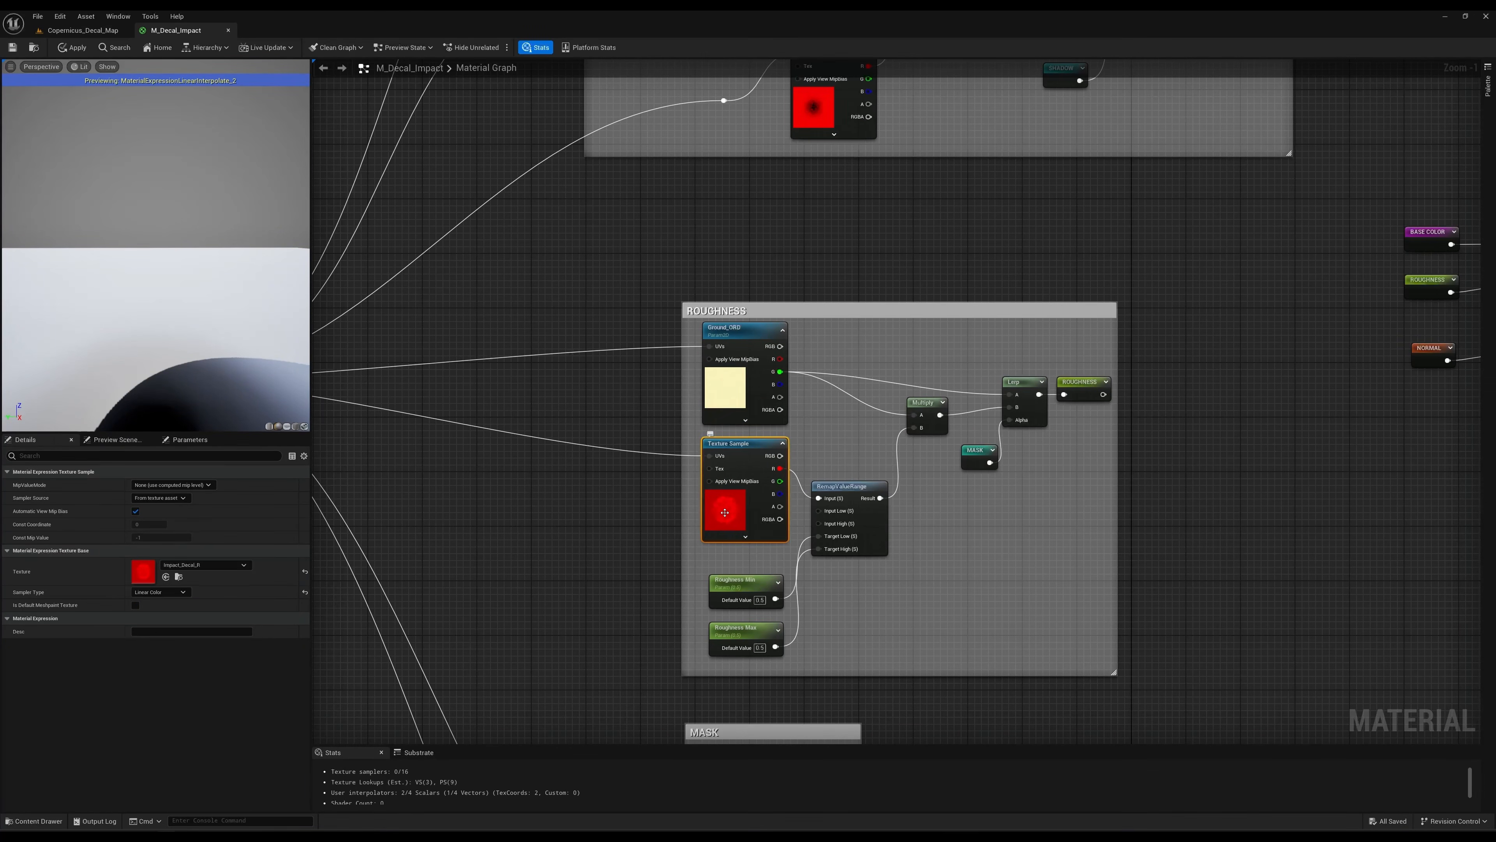
left_click(842, 458)
left_click_drag(849, 485, 850, 487)
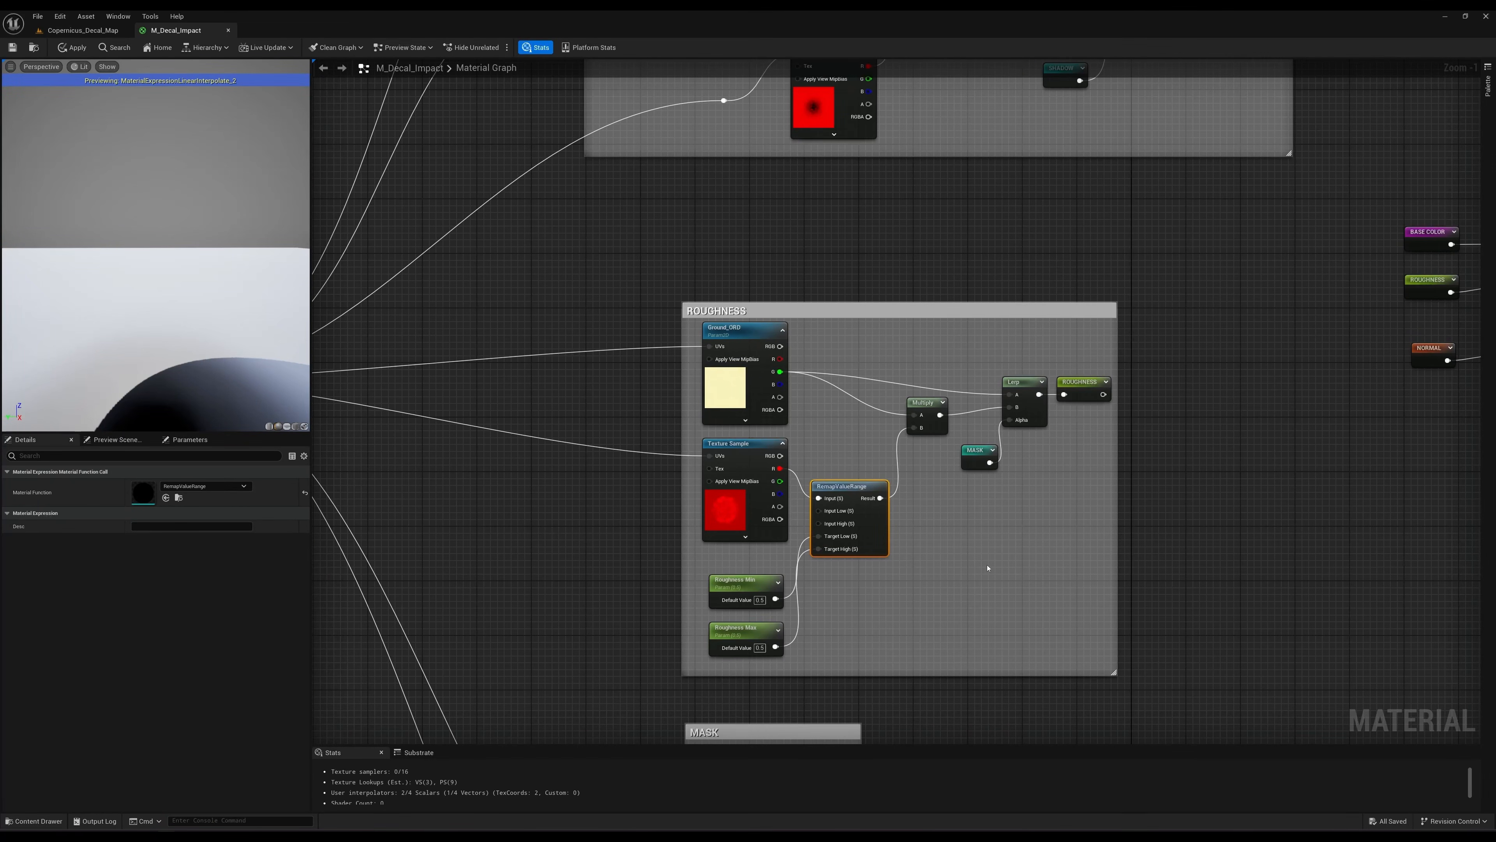
right_click_drag(988, 568, 974, 581)
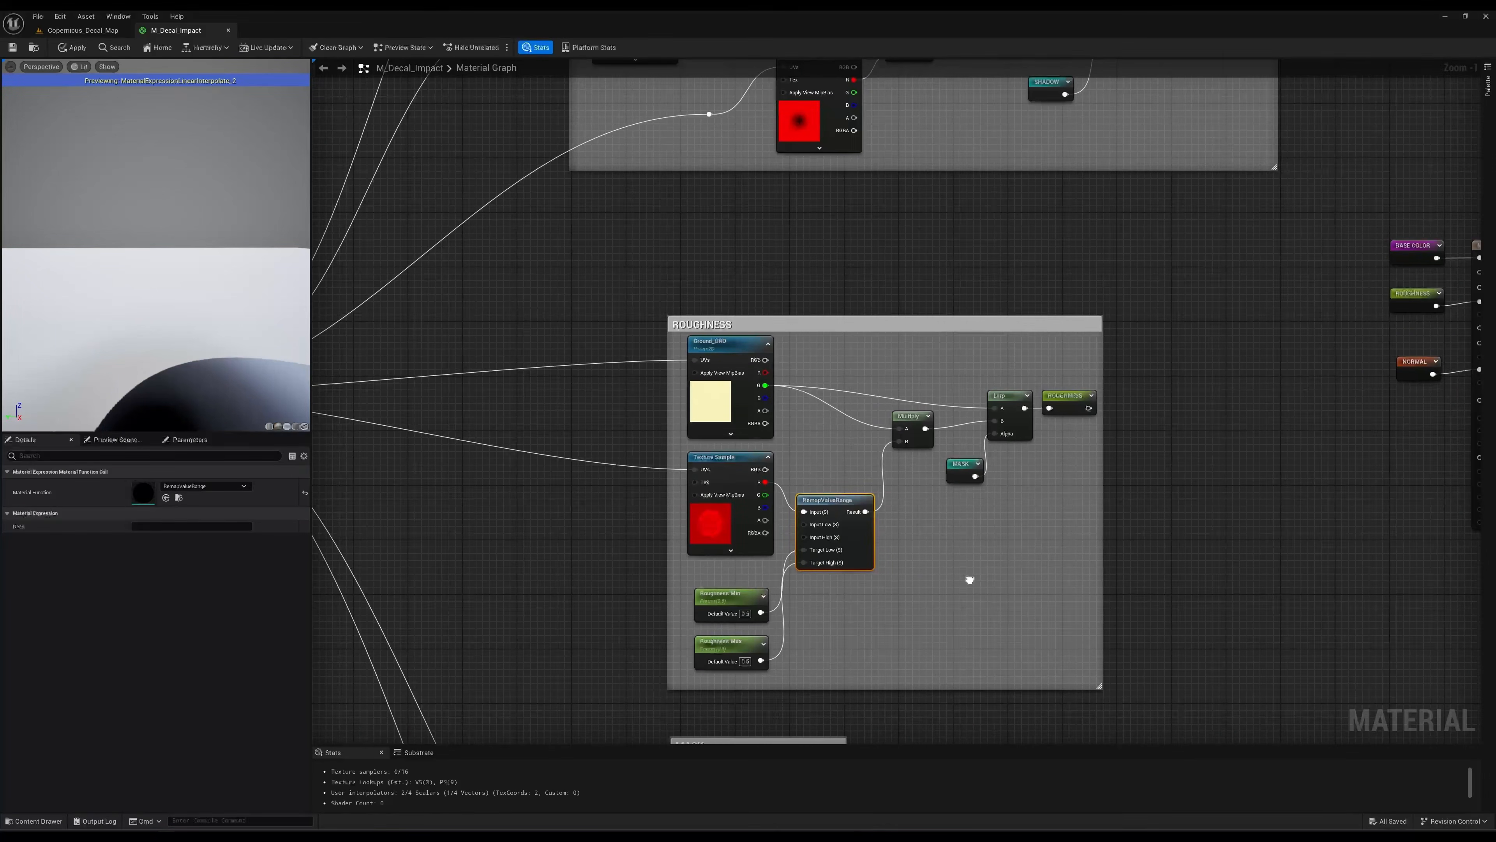
Examine the ROUGHNESS group's Ground_ORD and Impact_Decal_R textures and how they combine in the Multiply node.
left_click(726, 381)
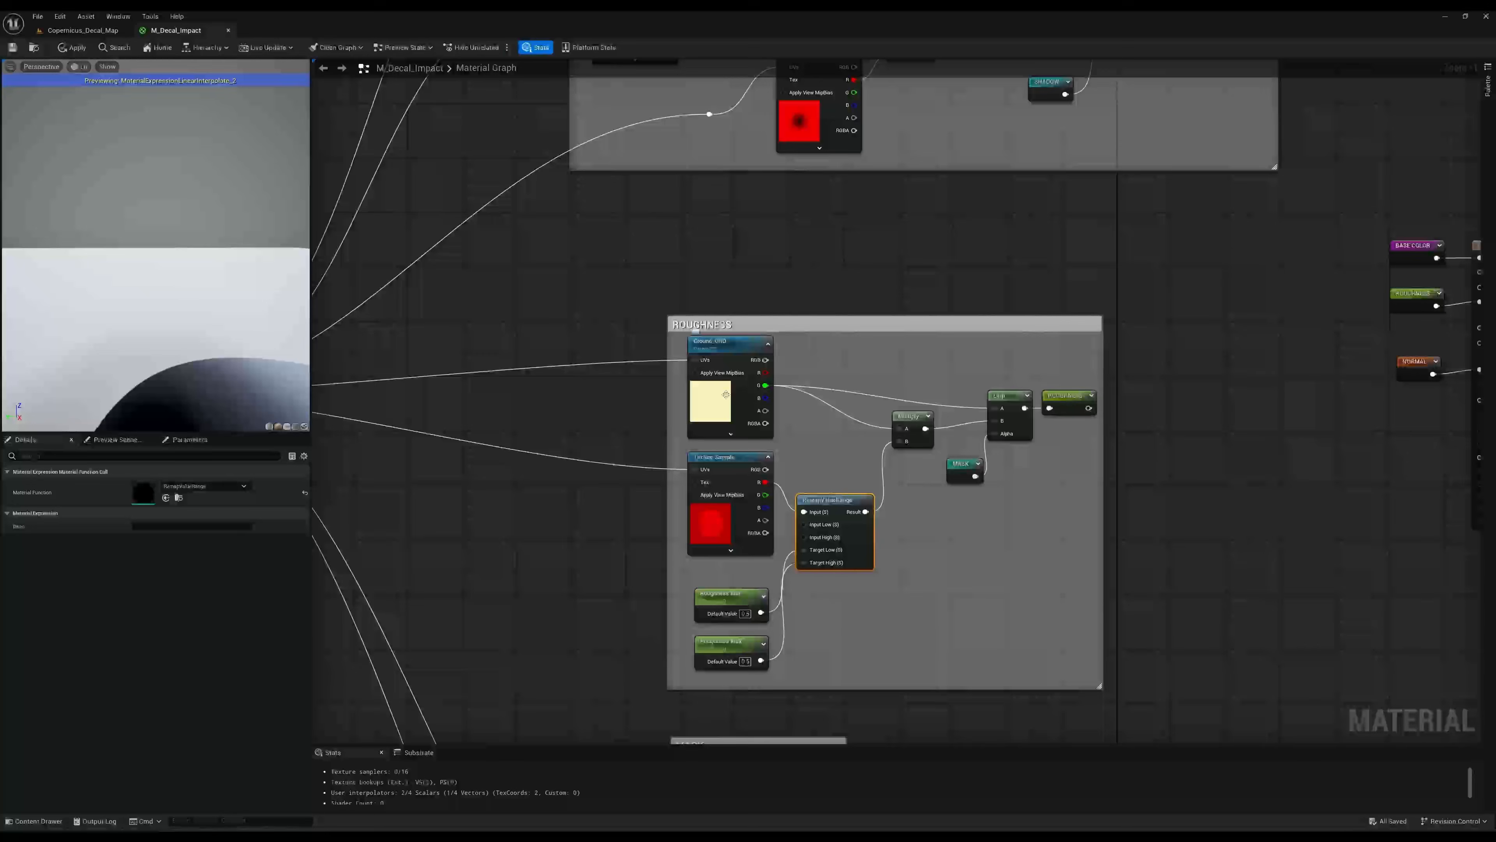
left_click(730, 537)
right_click_drag(943, 518, 843, 530)
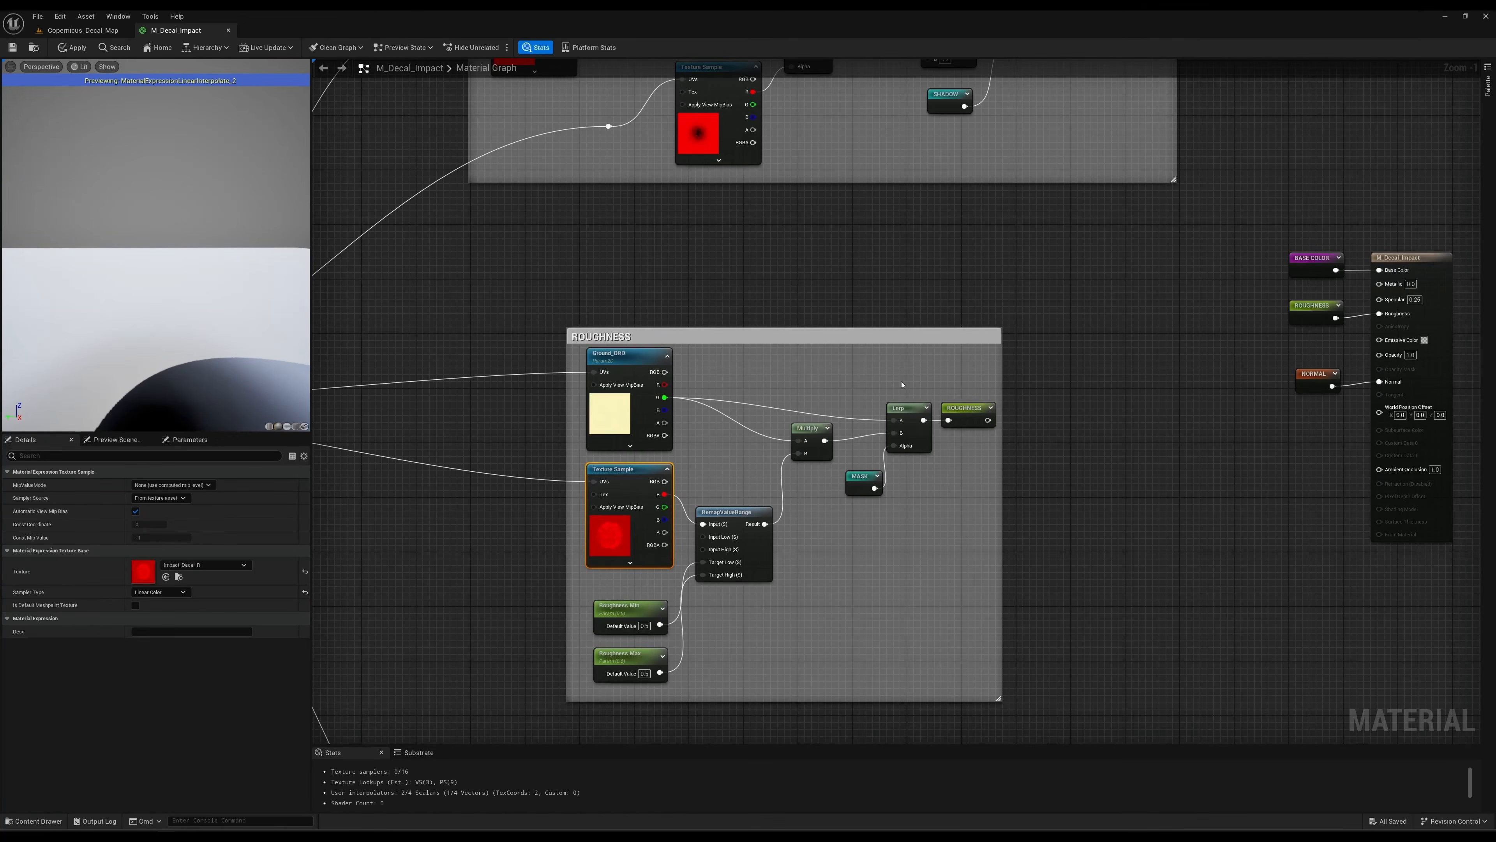
left_click(608, 410)
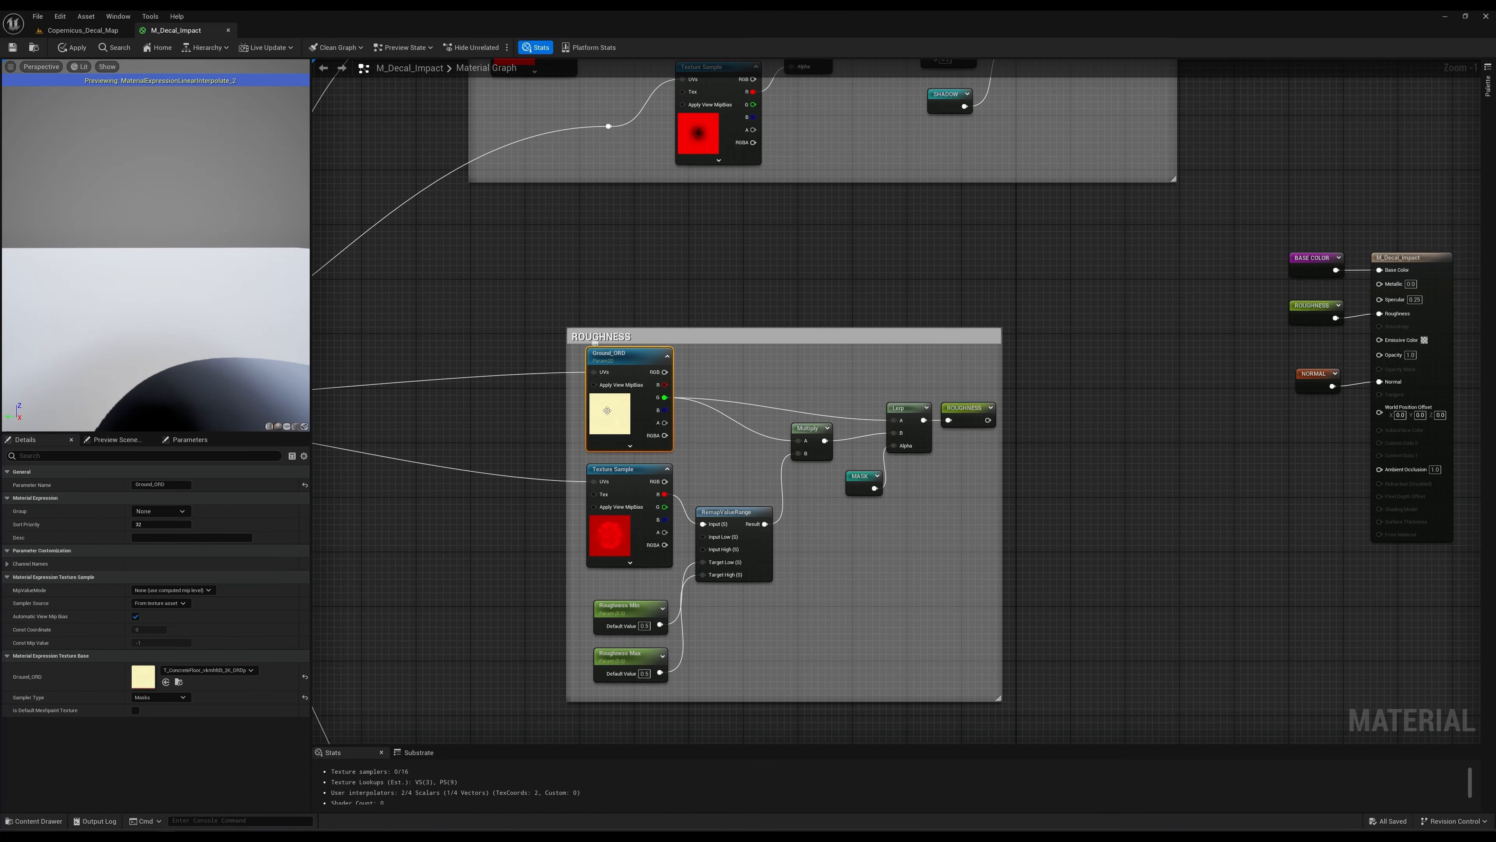
right_click_drag(804, 401, 803, 393)
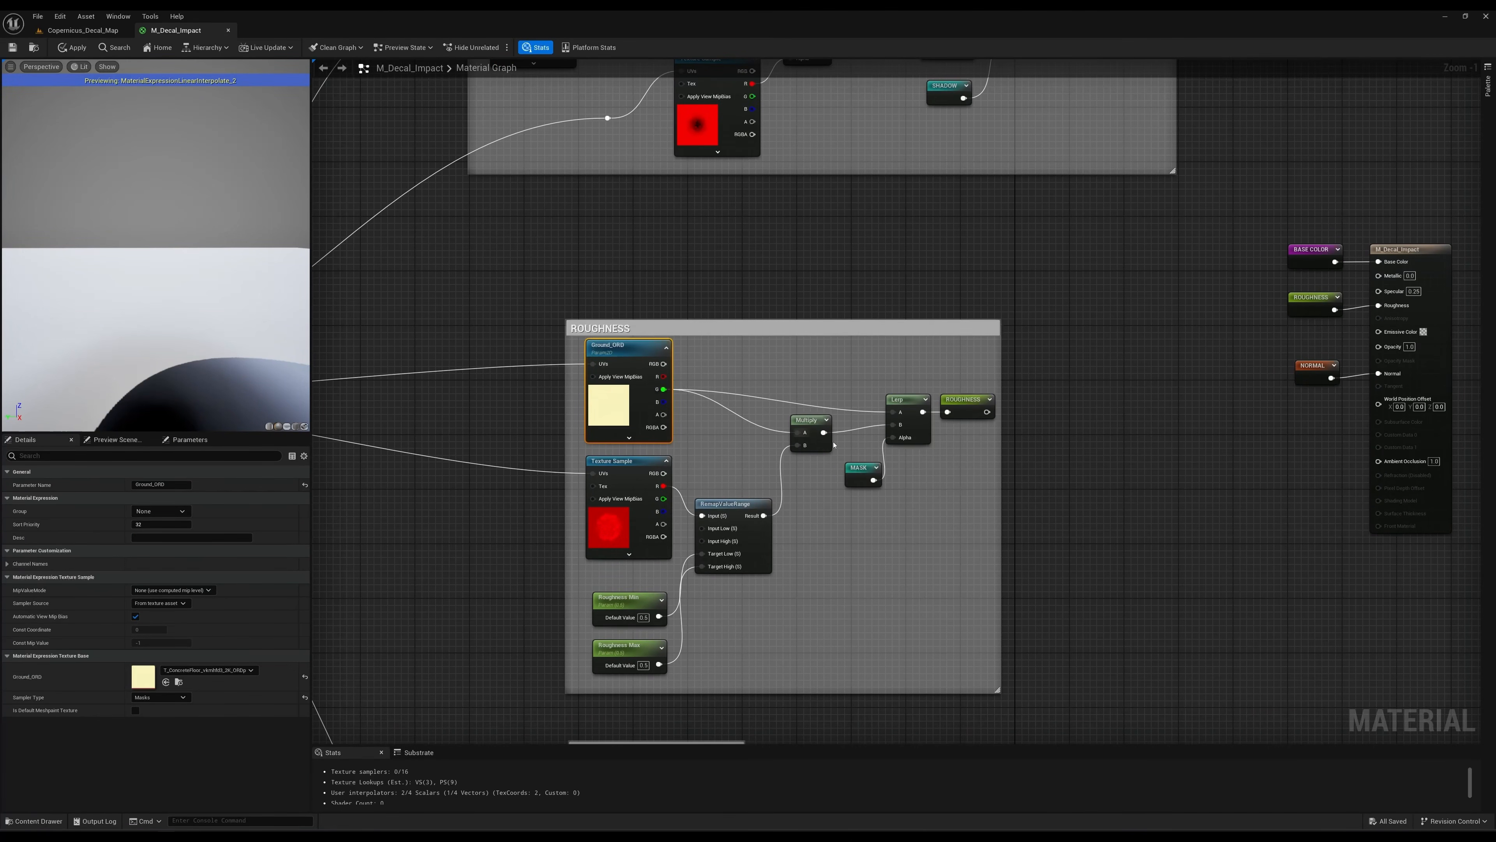
Trace the ROUGHNESS group's MASK reroute to the MASK group and examine its Impact_Decal_Mask texture sample.
left_click(861, 469)
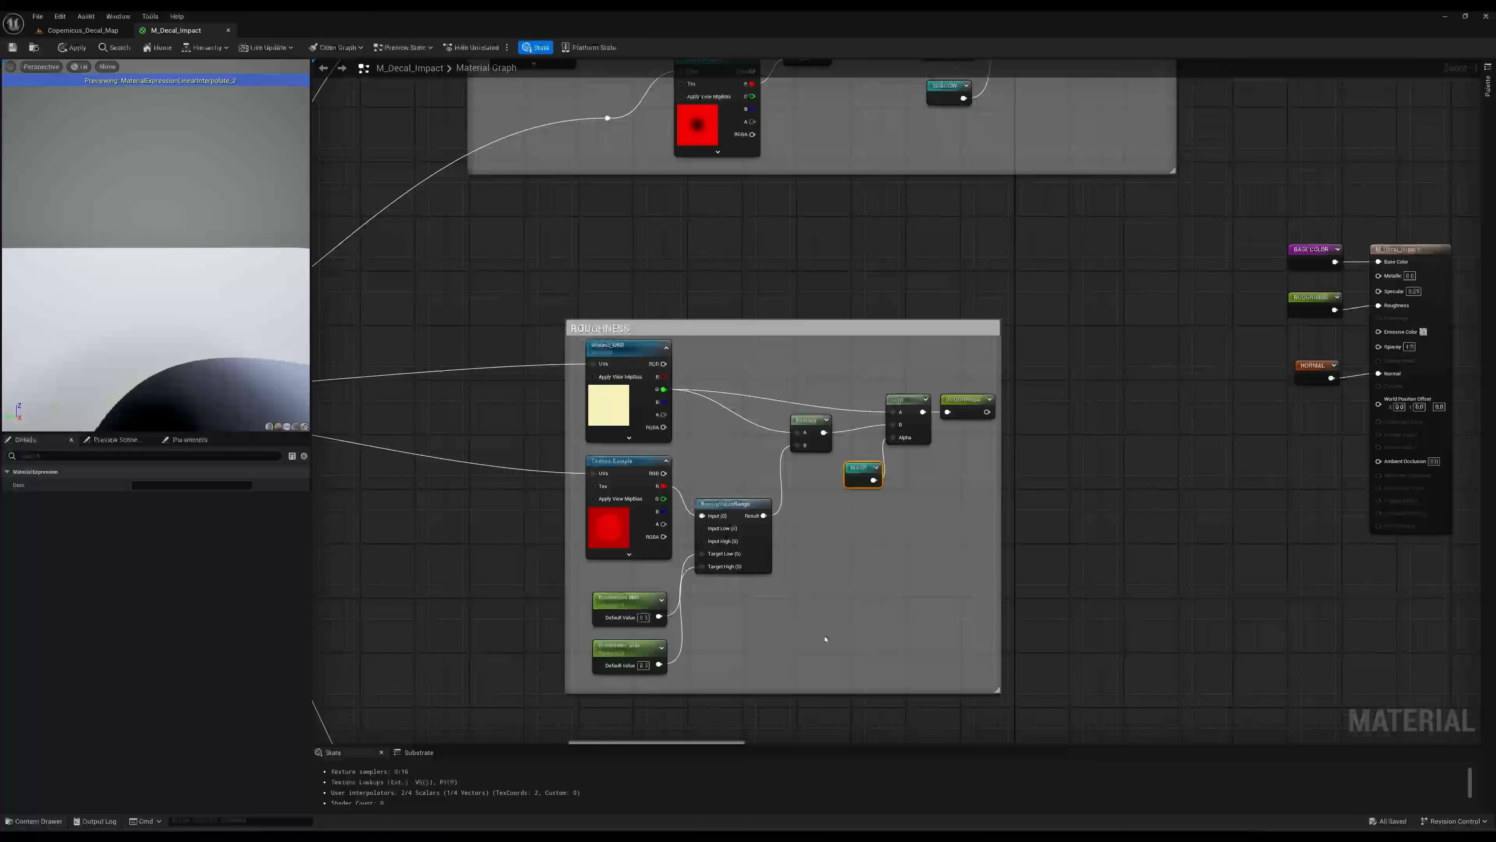
right_click_drag(822, 635, 910, 362)
left_click(710, 570)
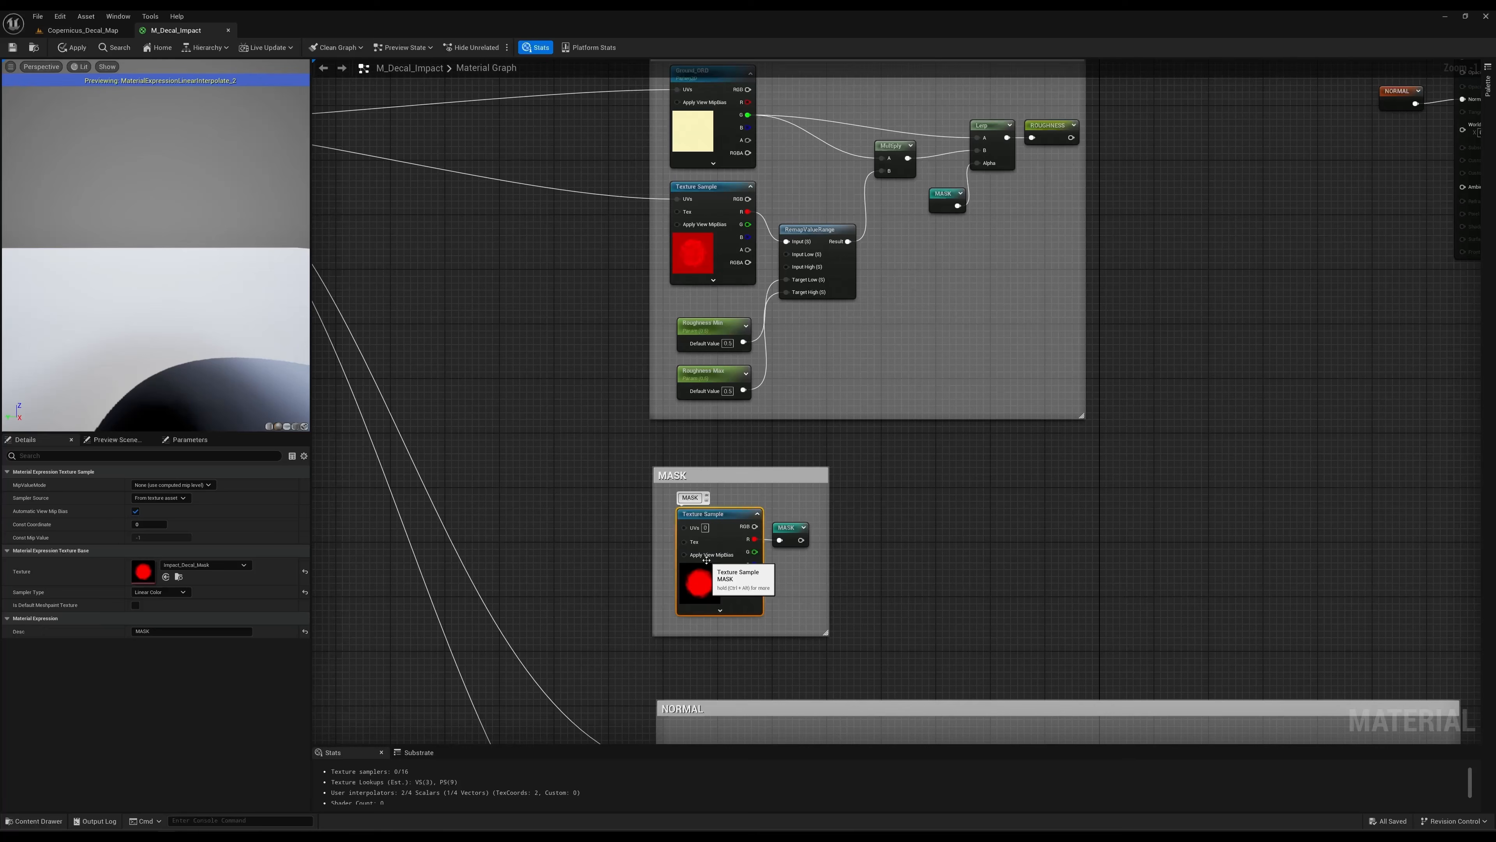
right_click_drag(956, 569, 869, 641)
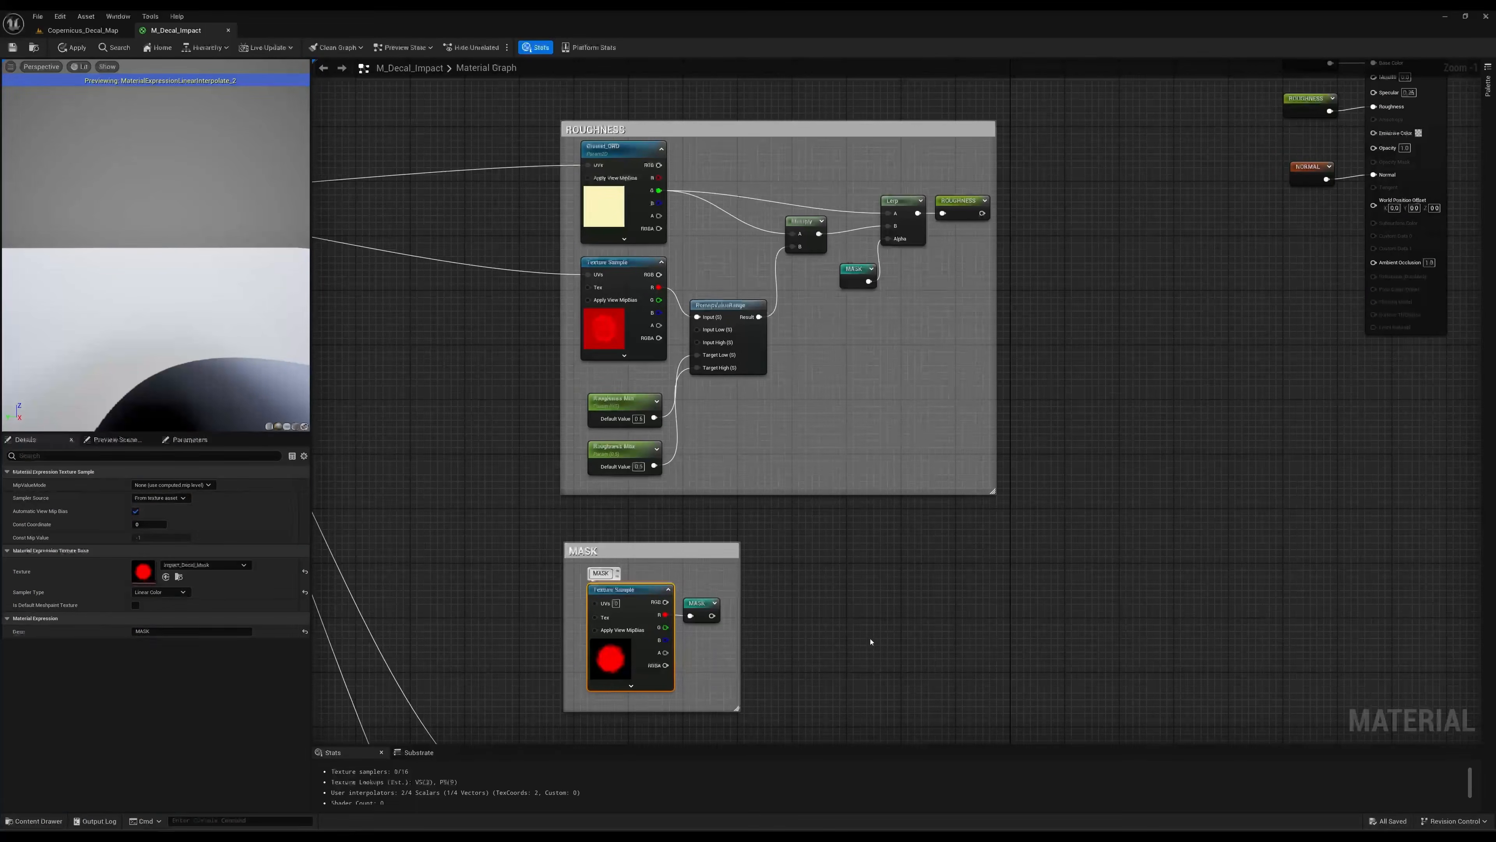
Preview the ROUGHNESS group's Lerp node on a plane mesh, inspect it, and stop previewing the node.
left_click(896, 201)
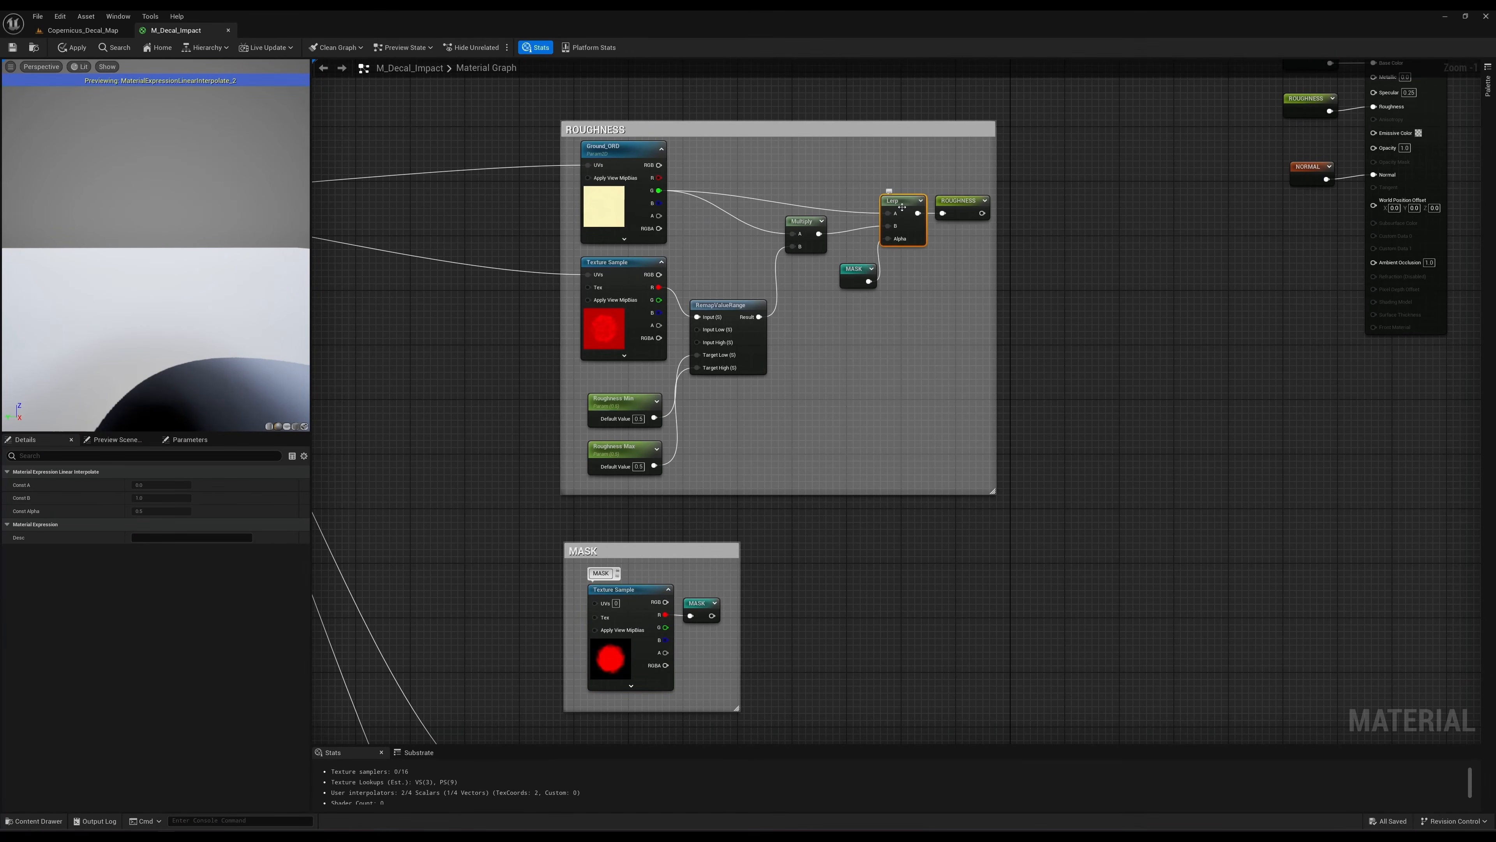
key("space")
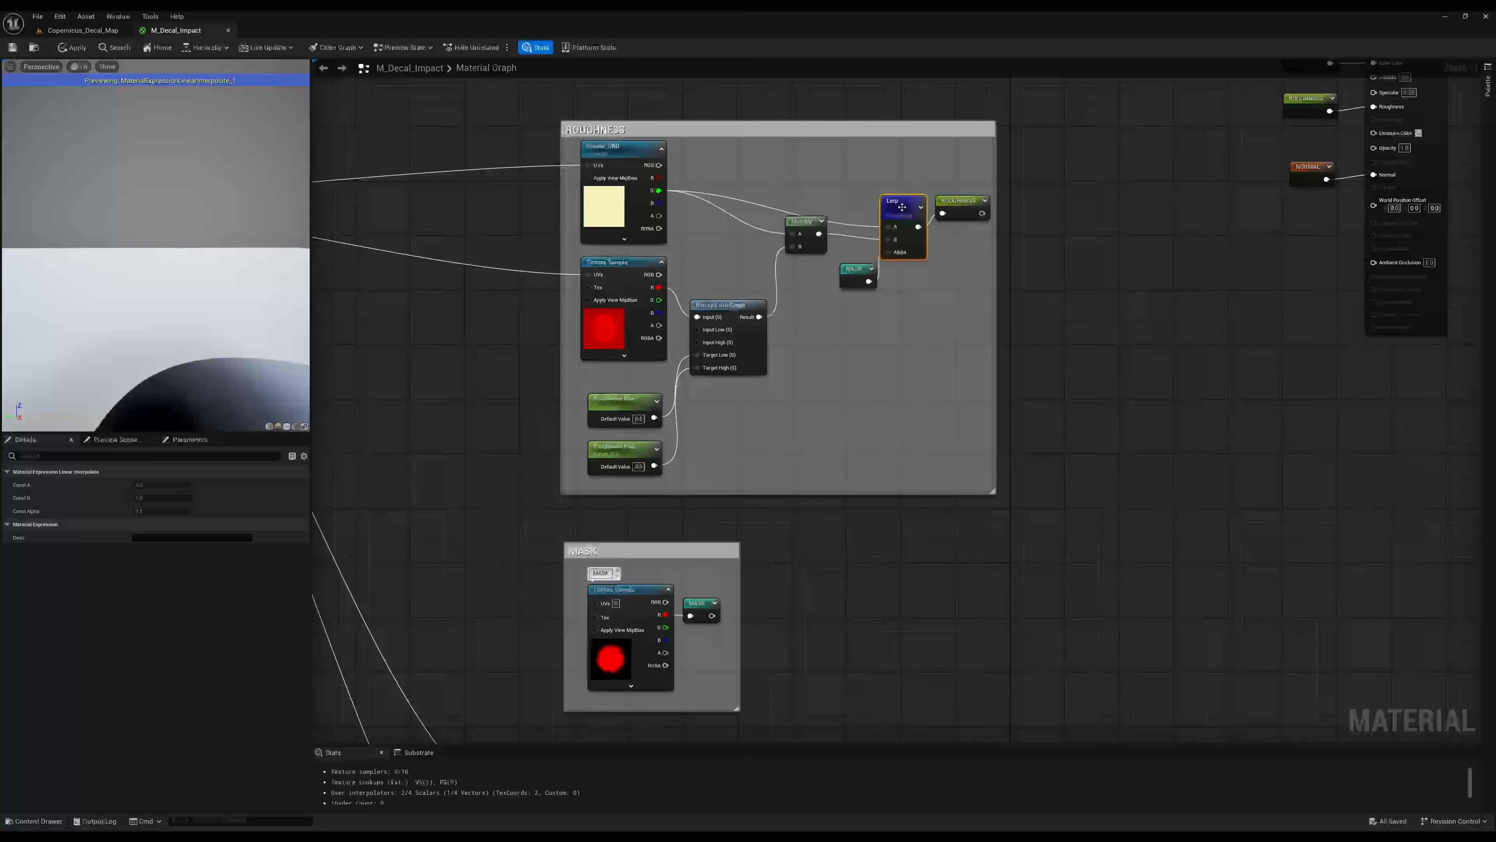
left_click(287, 426)
scroll(215, 243, "down", 4)
mouse_move(215, 242)
left_mouse_down()
mouse_move(191, 244)
mouse_move(225, 242)
left_mouse_up()
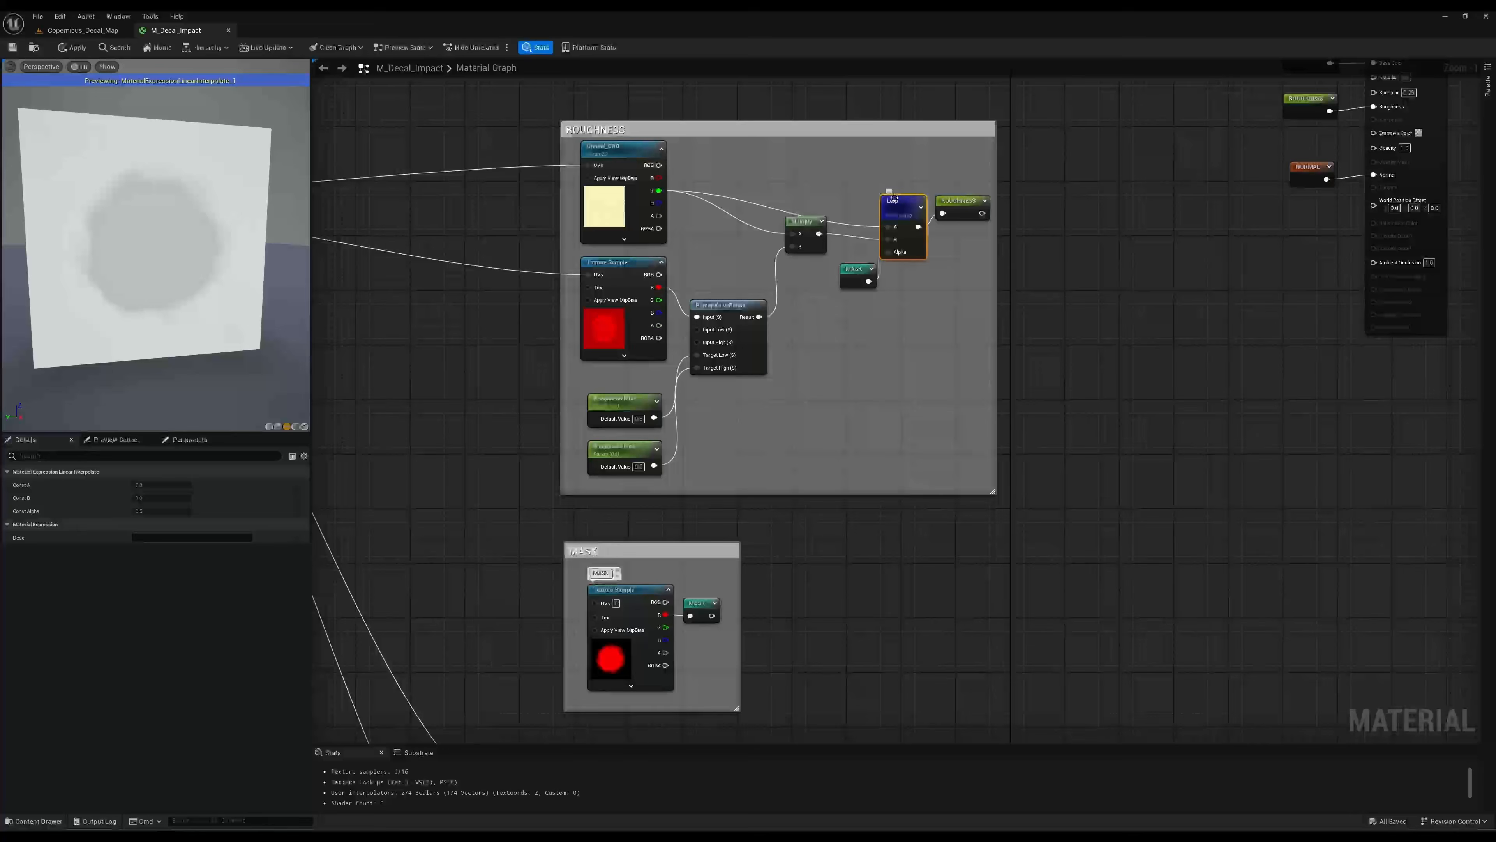
key("space")
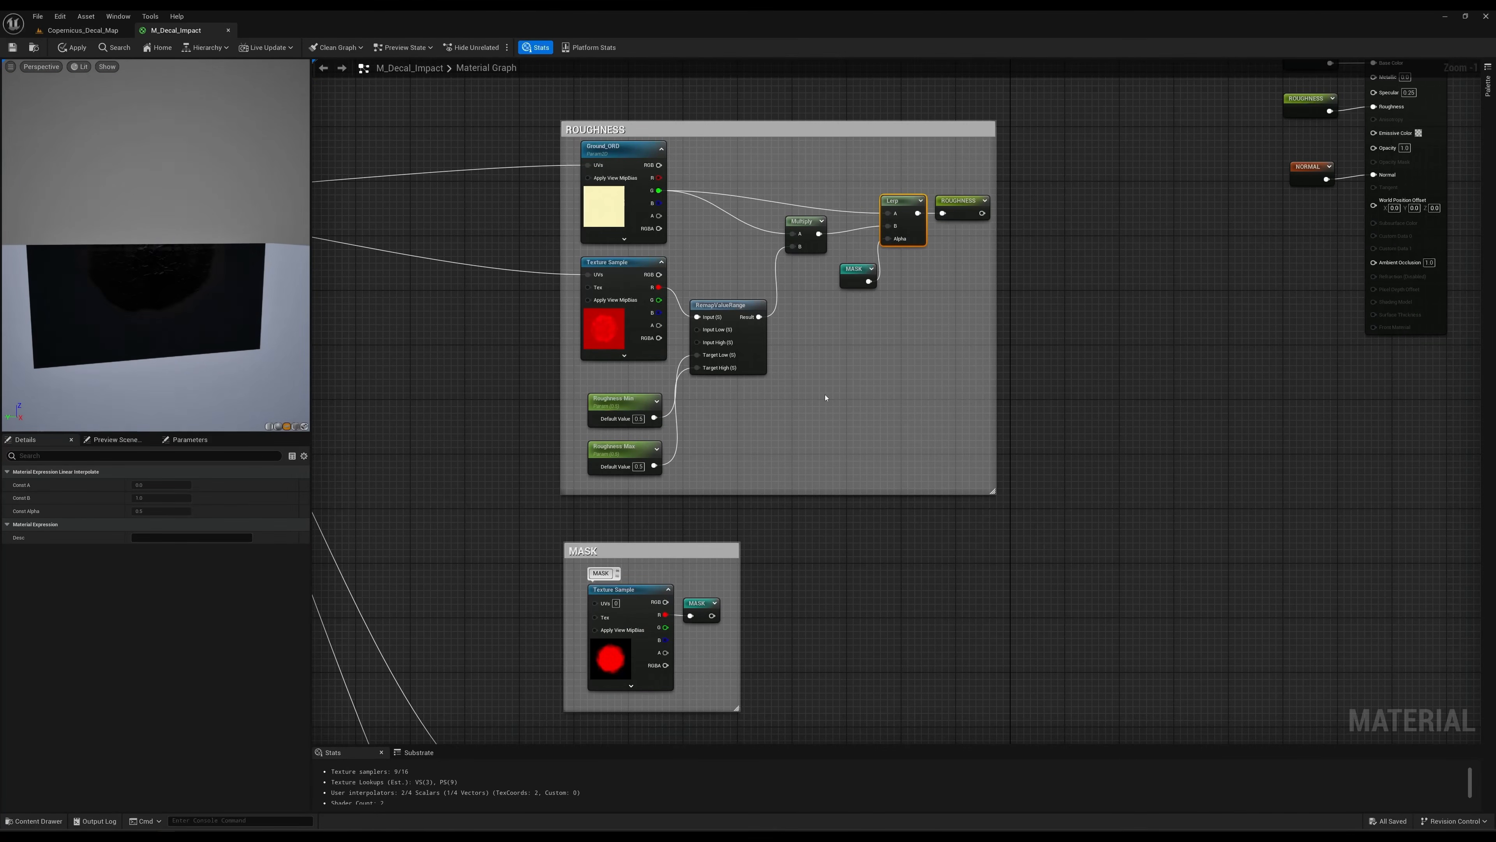
Examine the NORMAL group's Ground_Normal texture and the FlattenNormal node it feeds.
scroll(825, 396, "down", 1)
right_click_drag(794, 562, 885, 234)
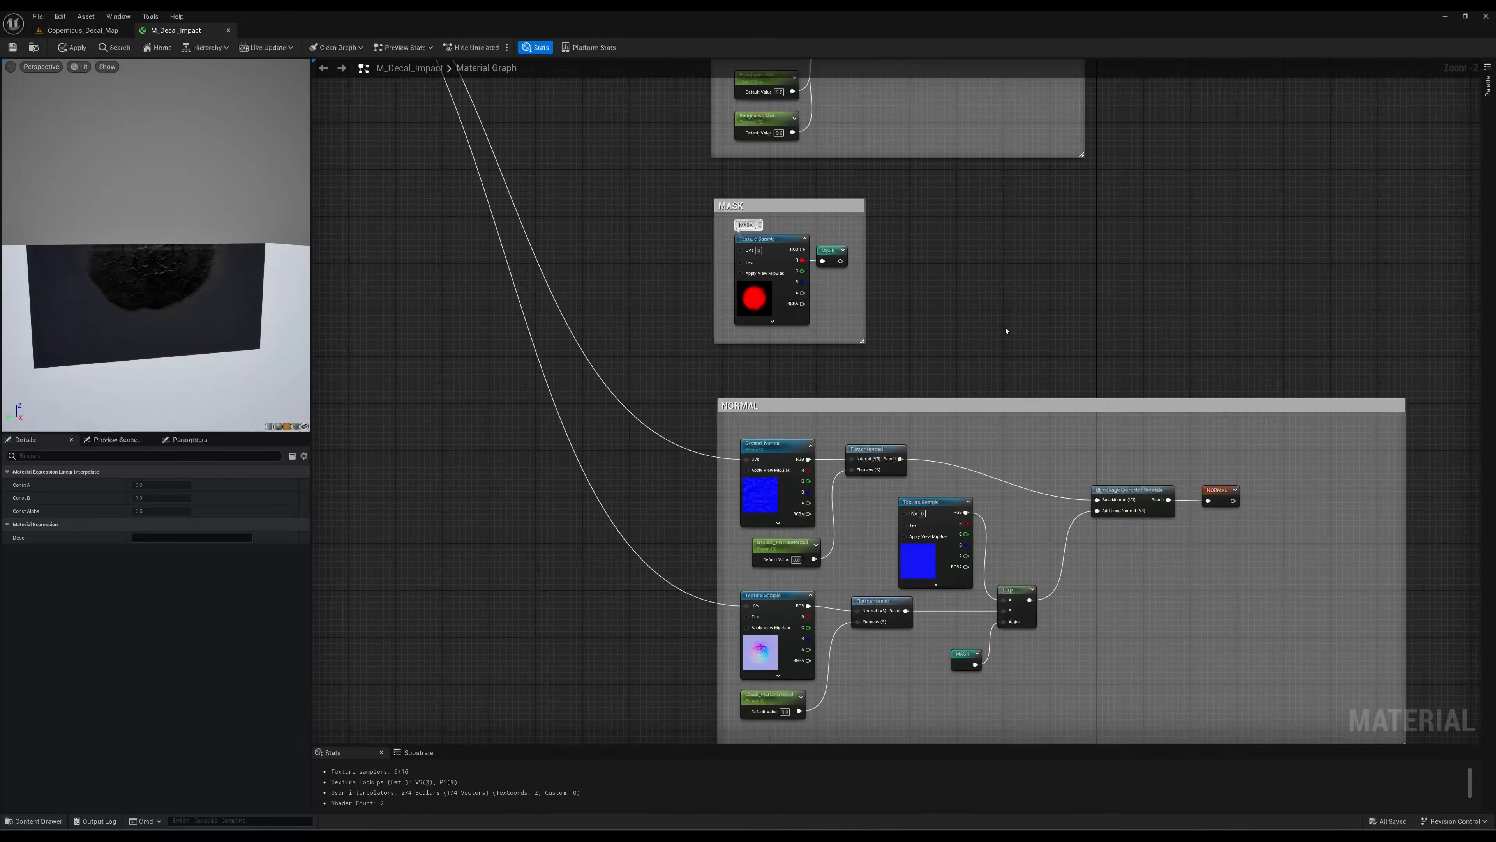
right_click_drag(1005, 328, 953, 211)
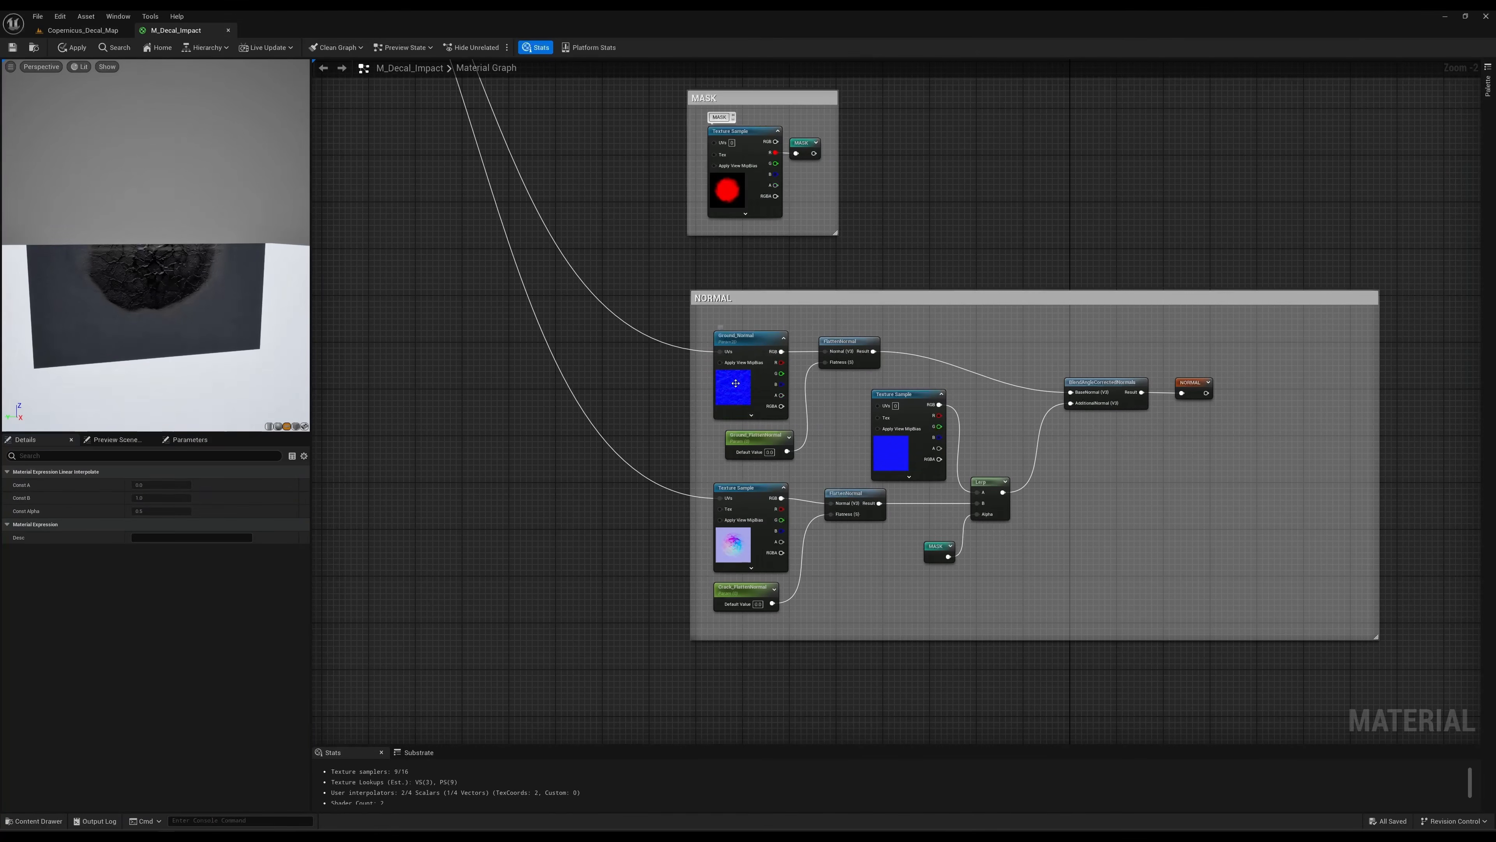
left_click(749, 372)
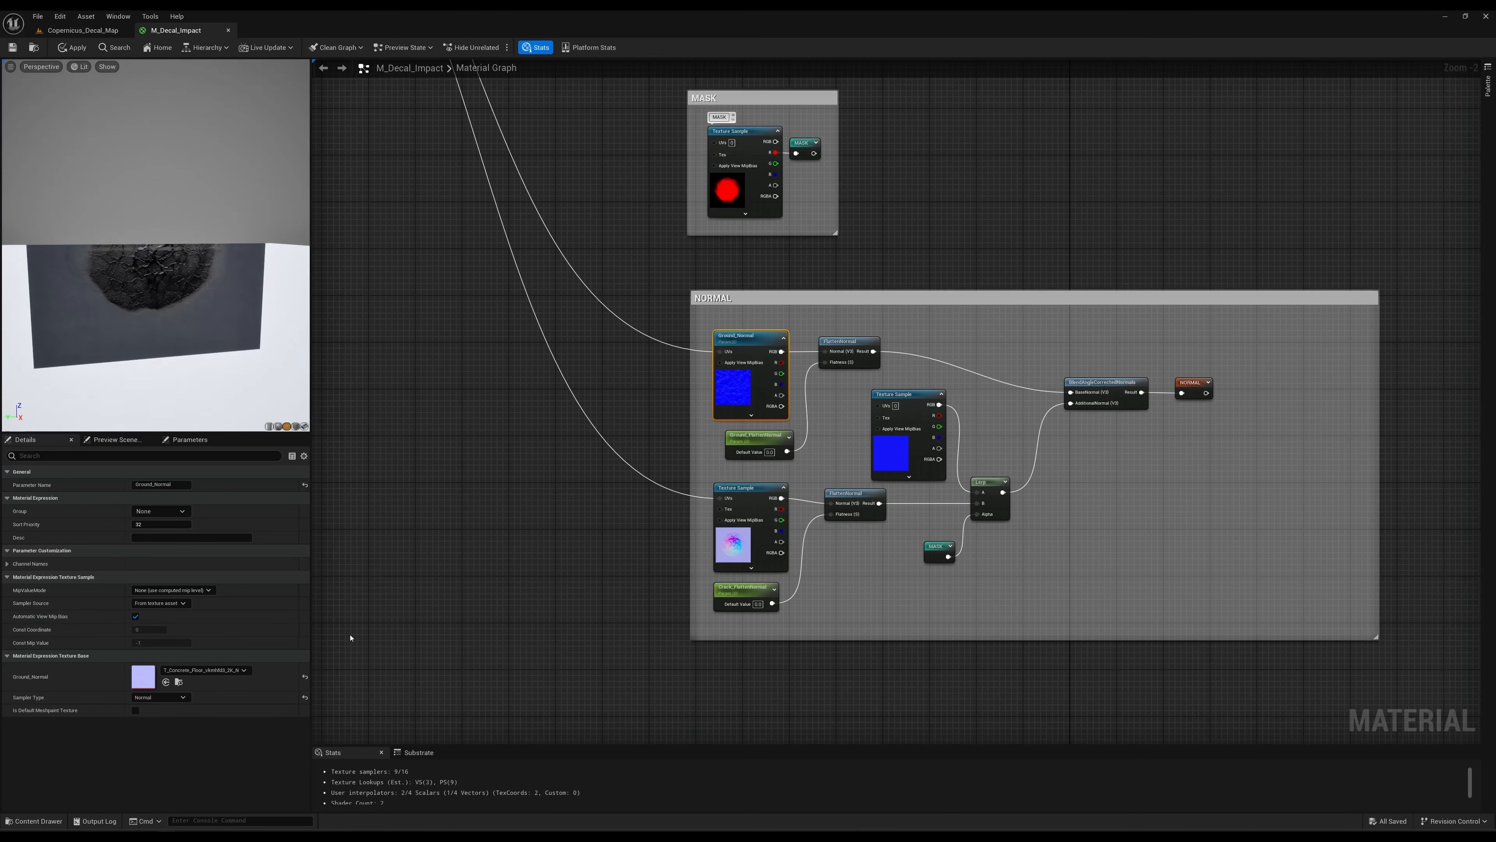
left_click(850, 342)
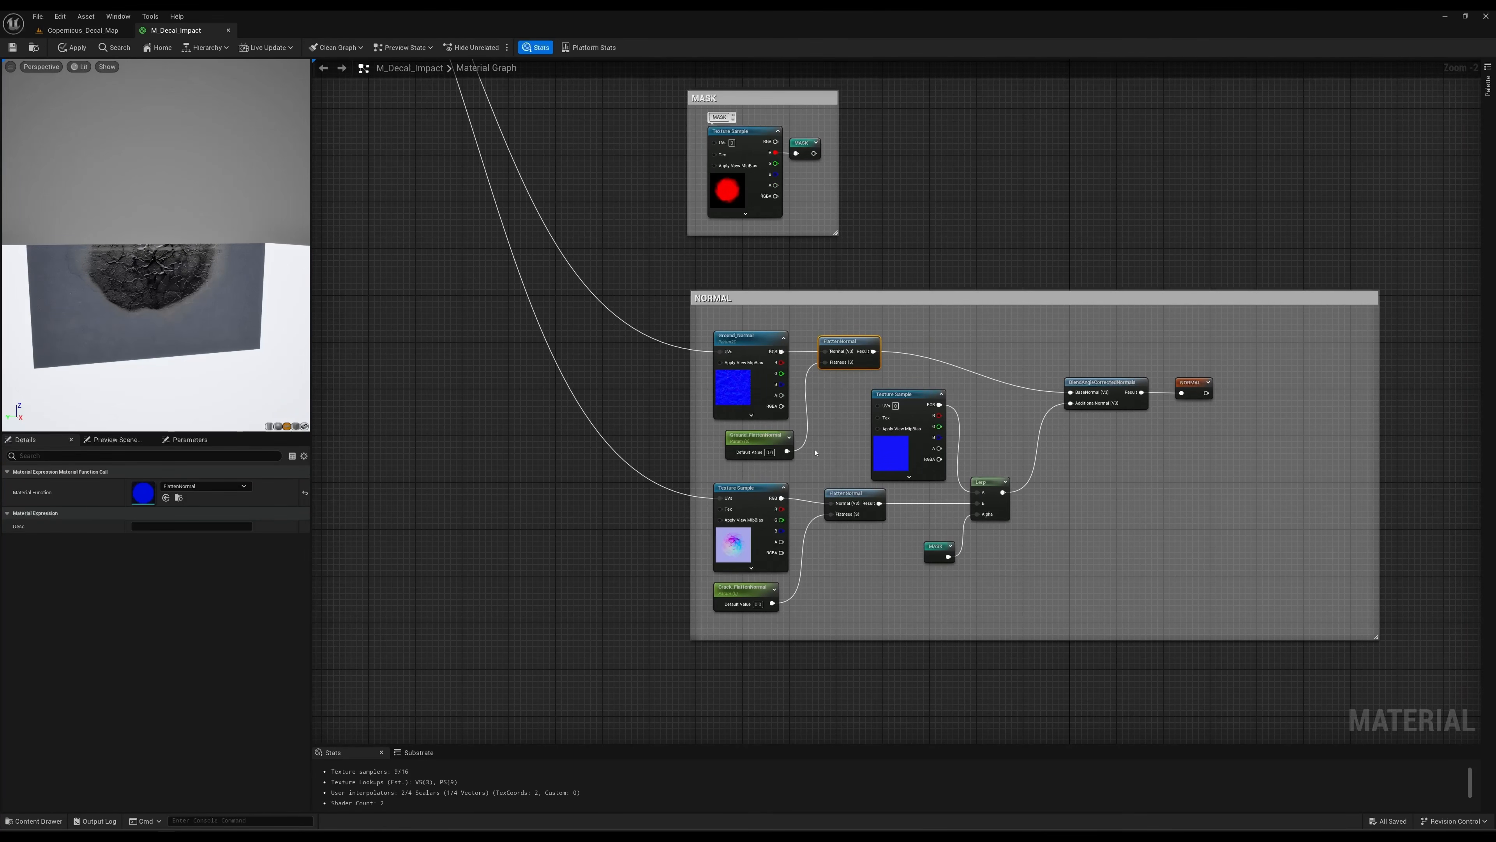
Examine the Impact_Decal_N texture, its FlattenNormal node, both flatten parameters and the BaseFlattenNormalMap texture in the NORMAL group.
left_click(733, 544)
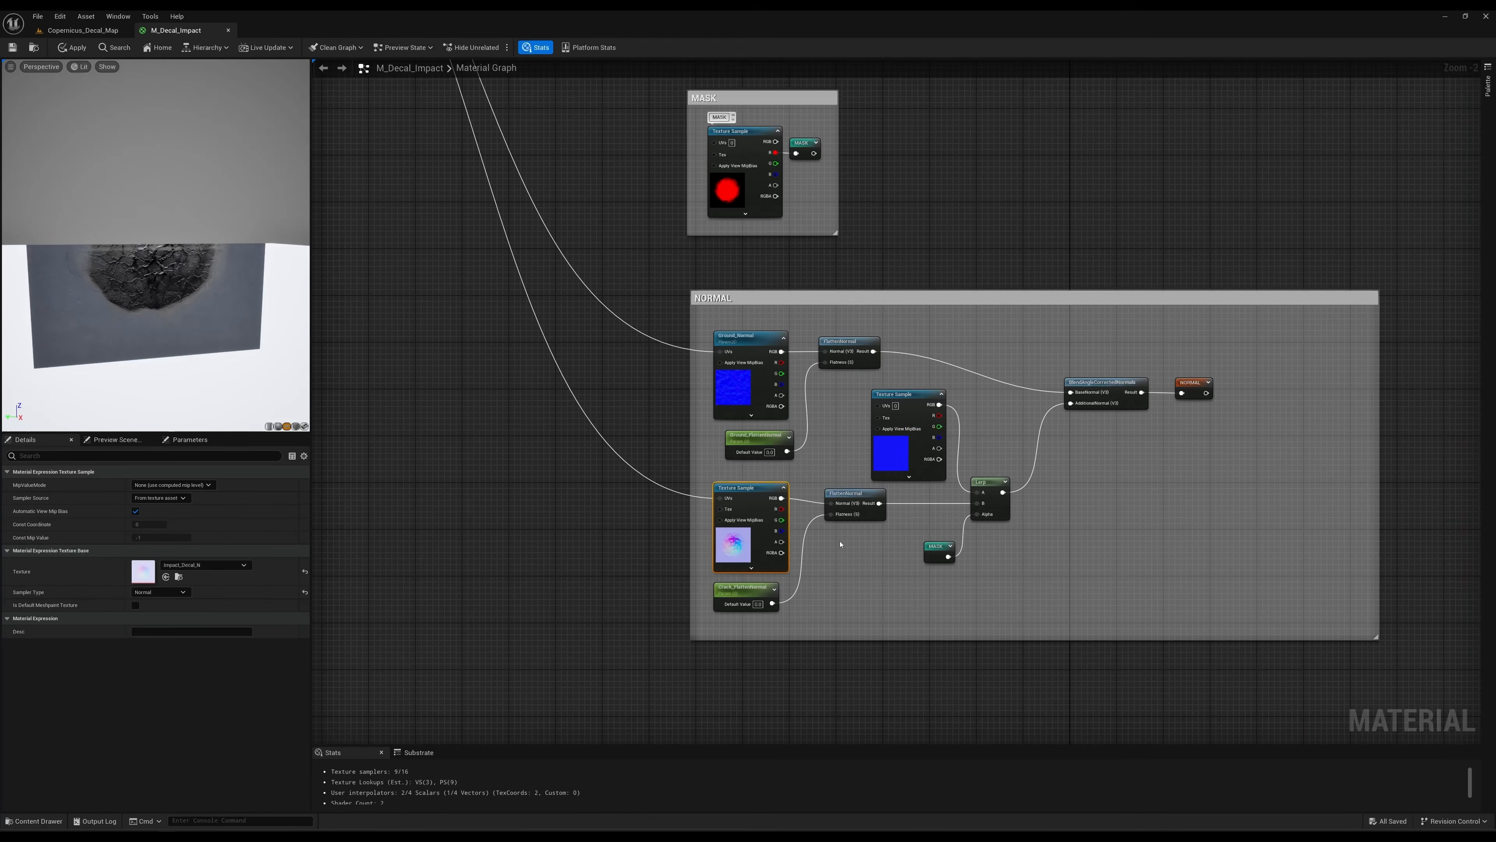
left_click(851, 514)
left_click(748, 612)
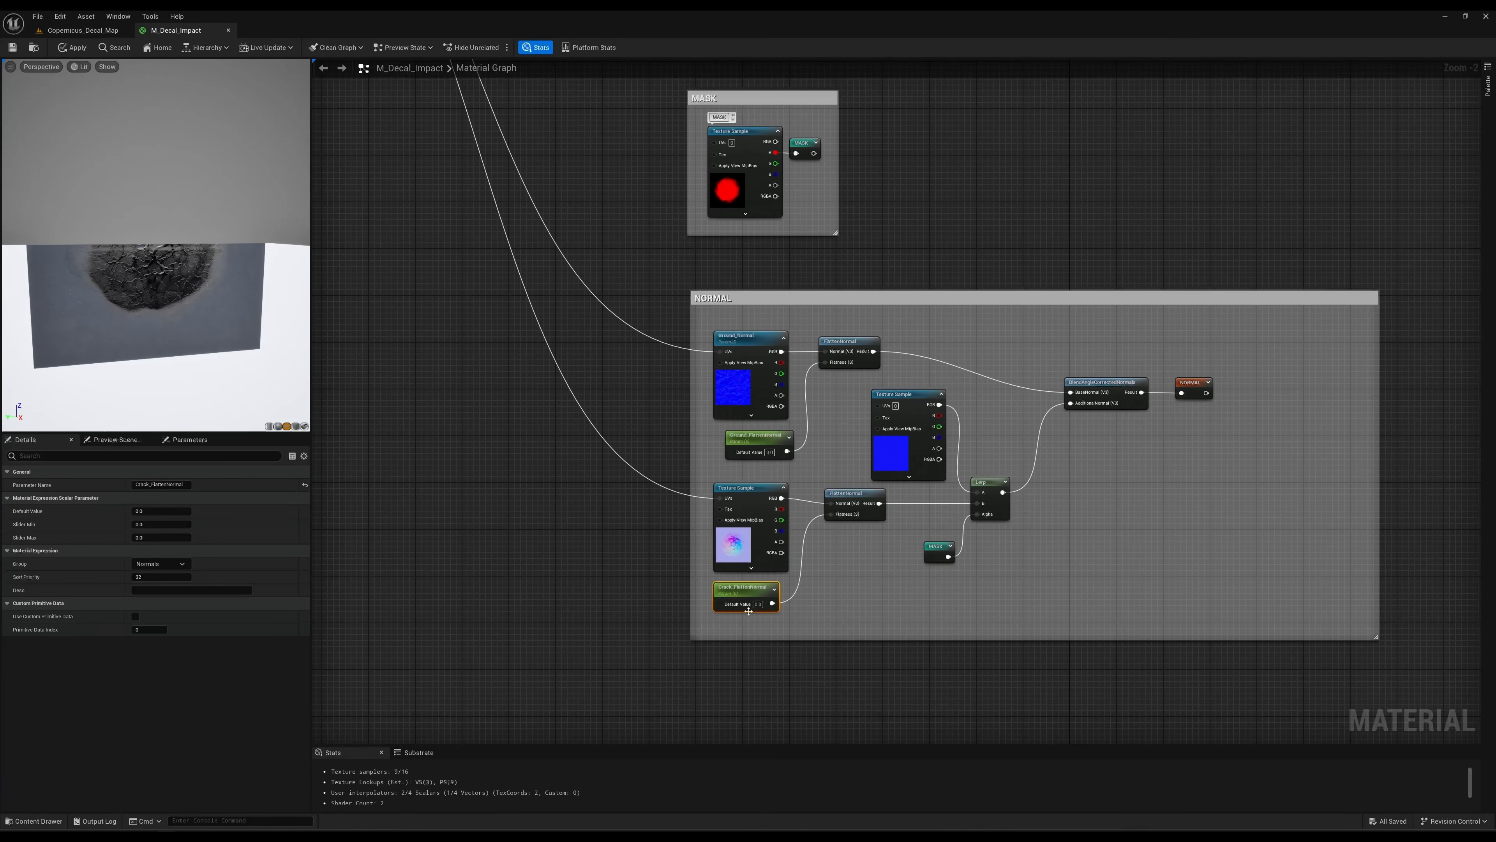
left_click(766, 443)
left_click(909, 403)
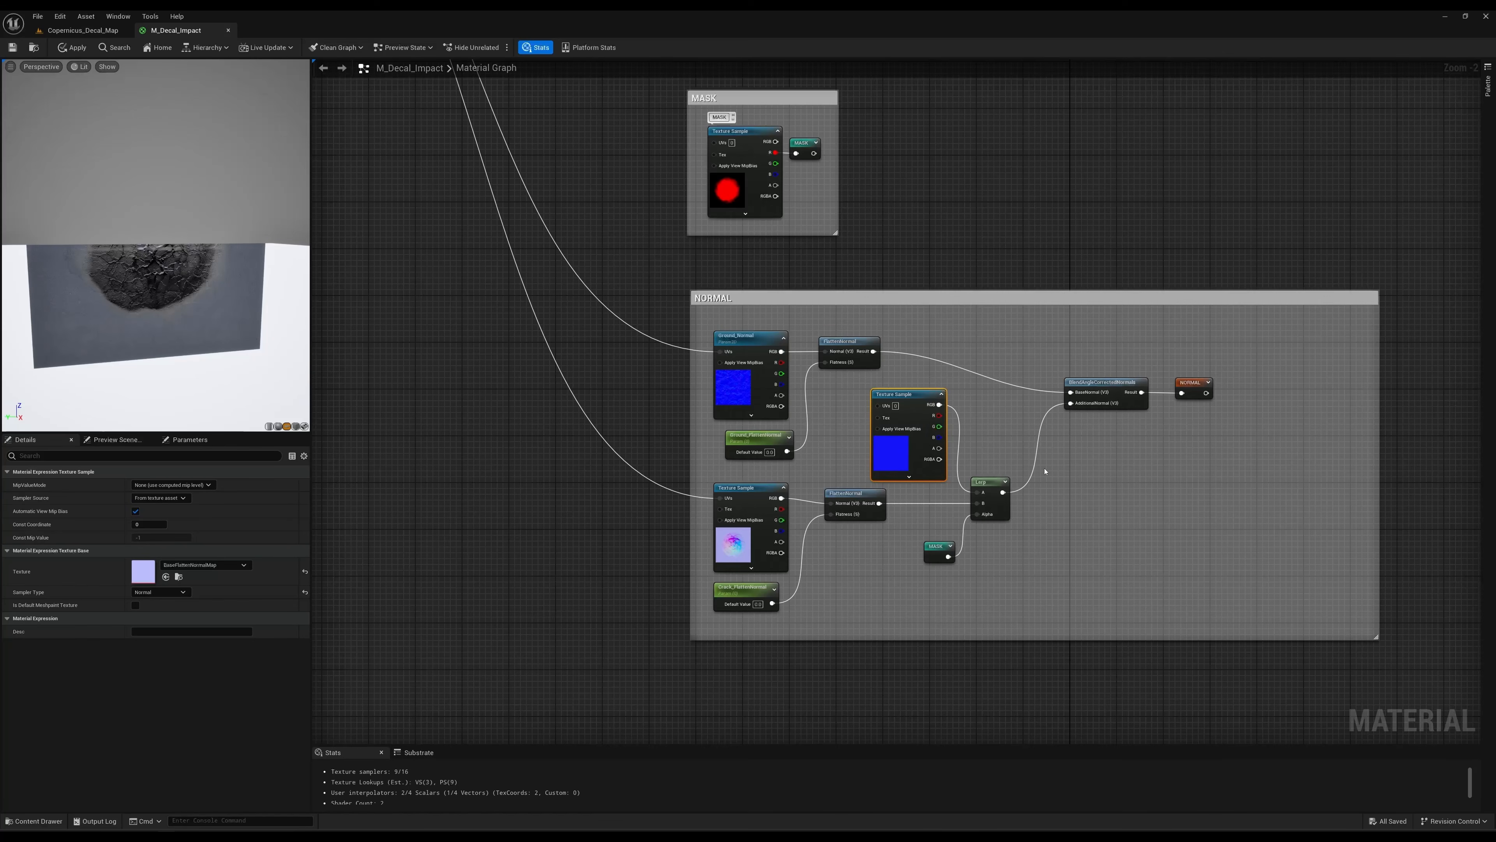
right_click_drag(988, 436, 972, 411)
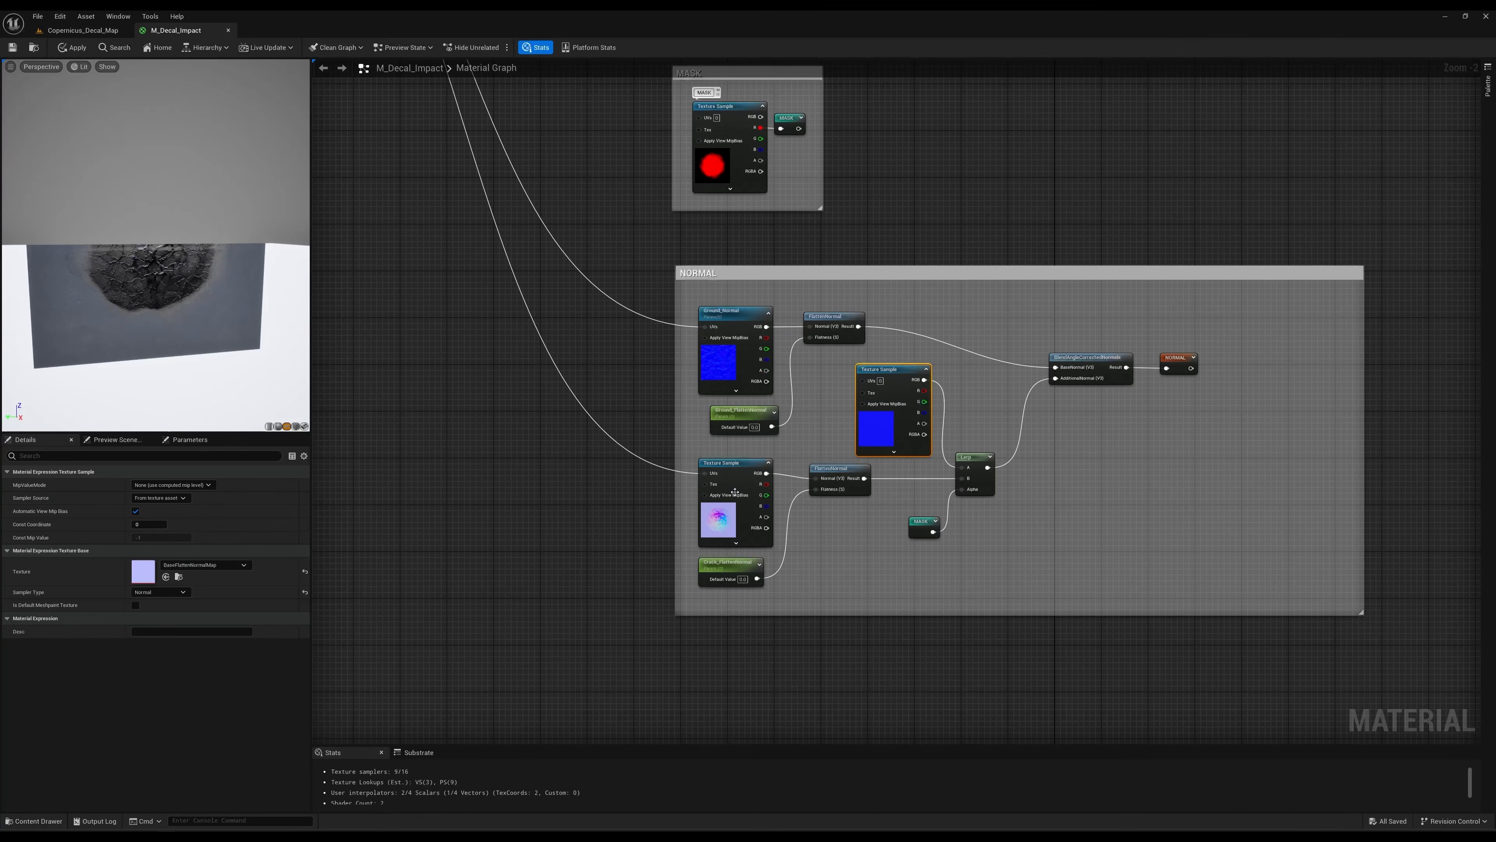
Examine how the Impact_Decal_N texture and the MASK reroute drive the Lerp in the NORMAL group.
left_click(706, 512)
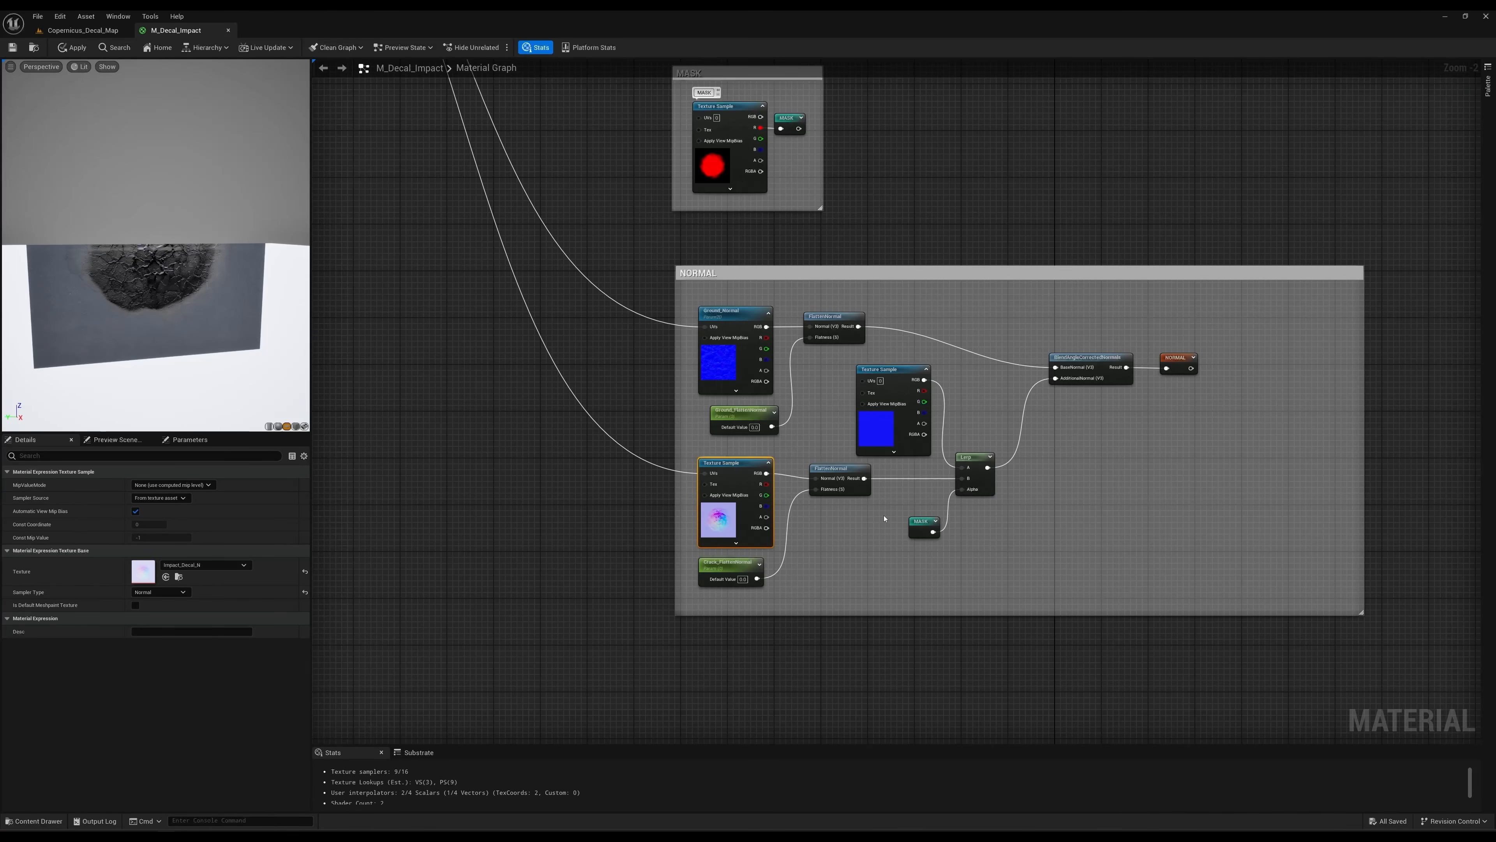
left_click(922, 527)
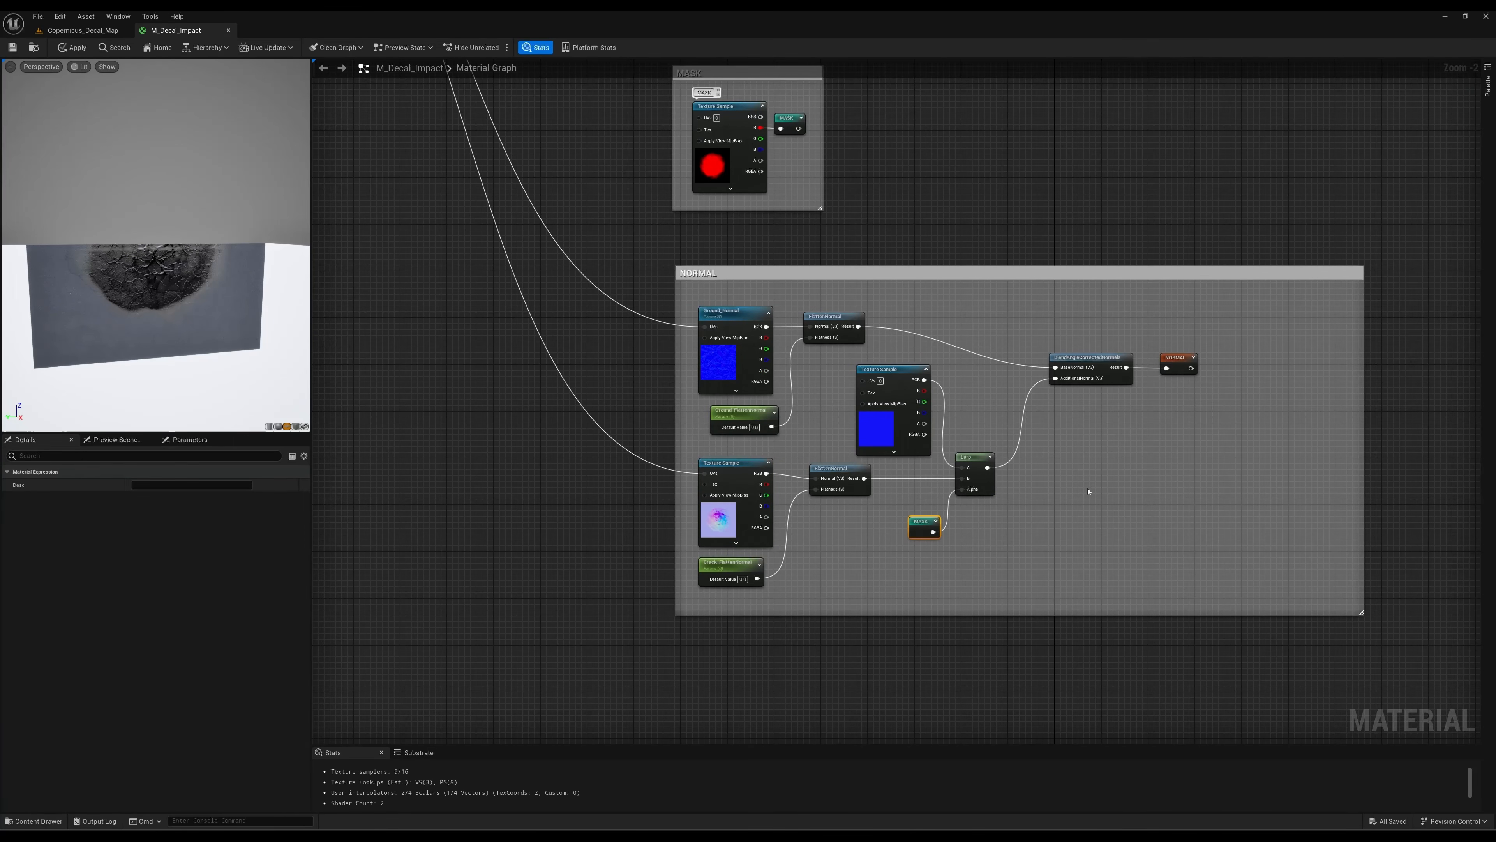
right_click_drag(1022, 445, 955, 485)
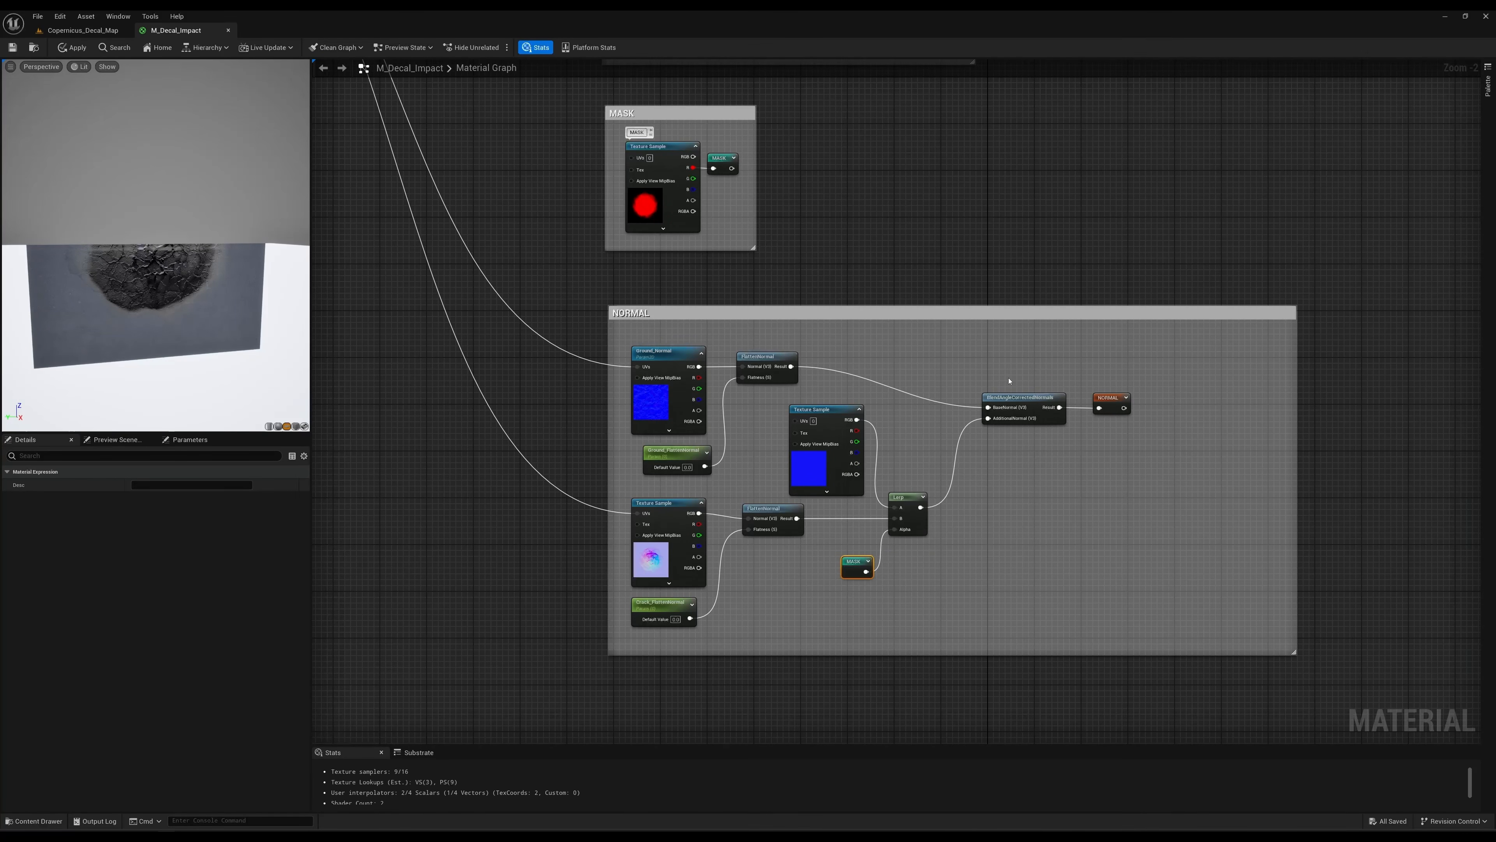
Examine the BlendAngleCorrectedNormals node, the two normal textures it blends and the NORMAL reroute it outputs to.
left_click(1023, 398)
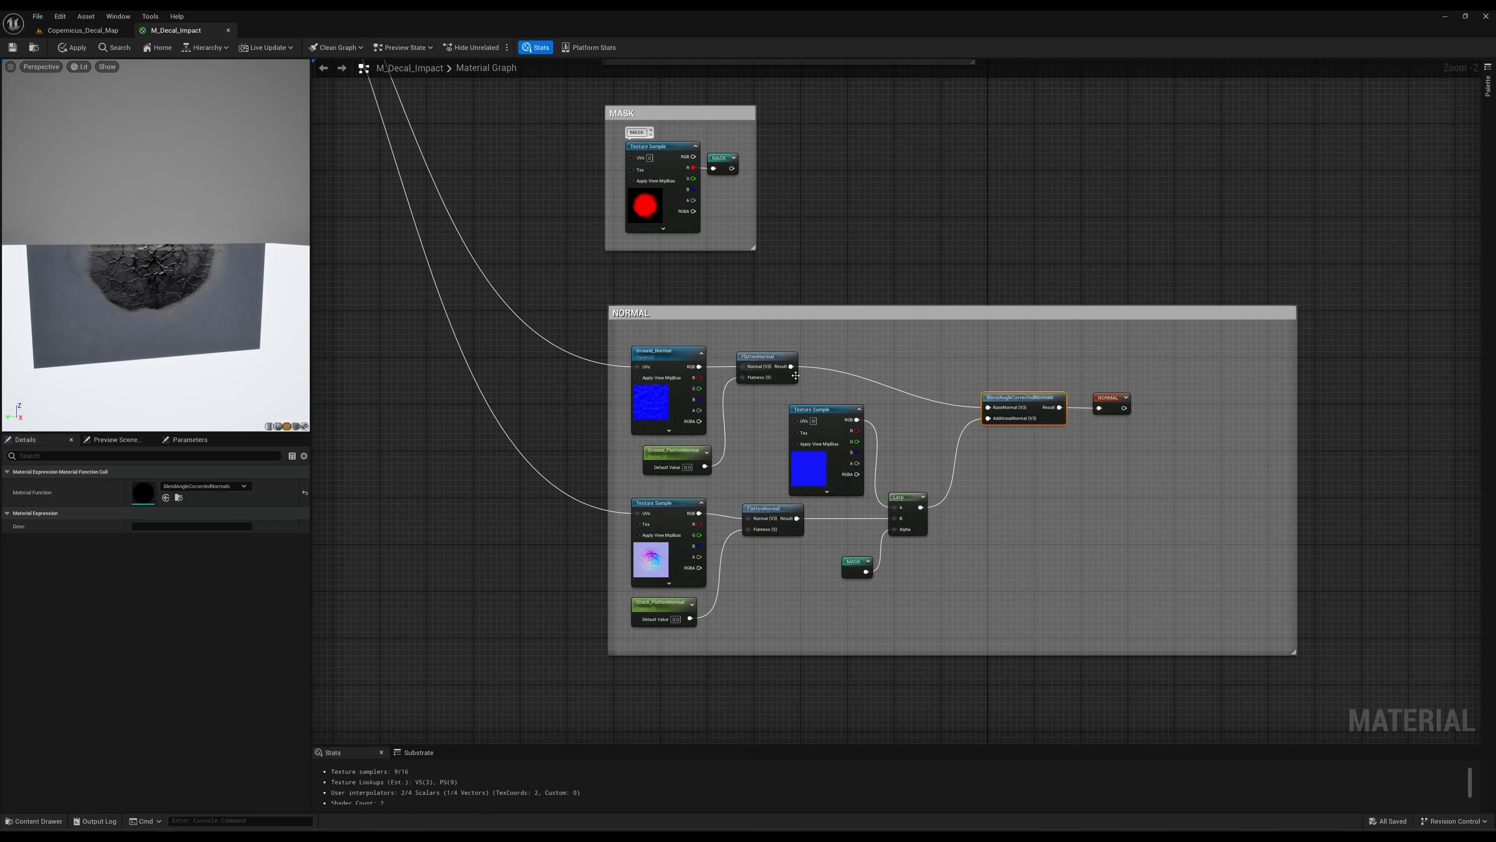
left_click(677, 381)
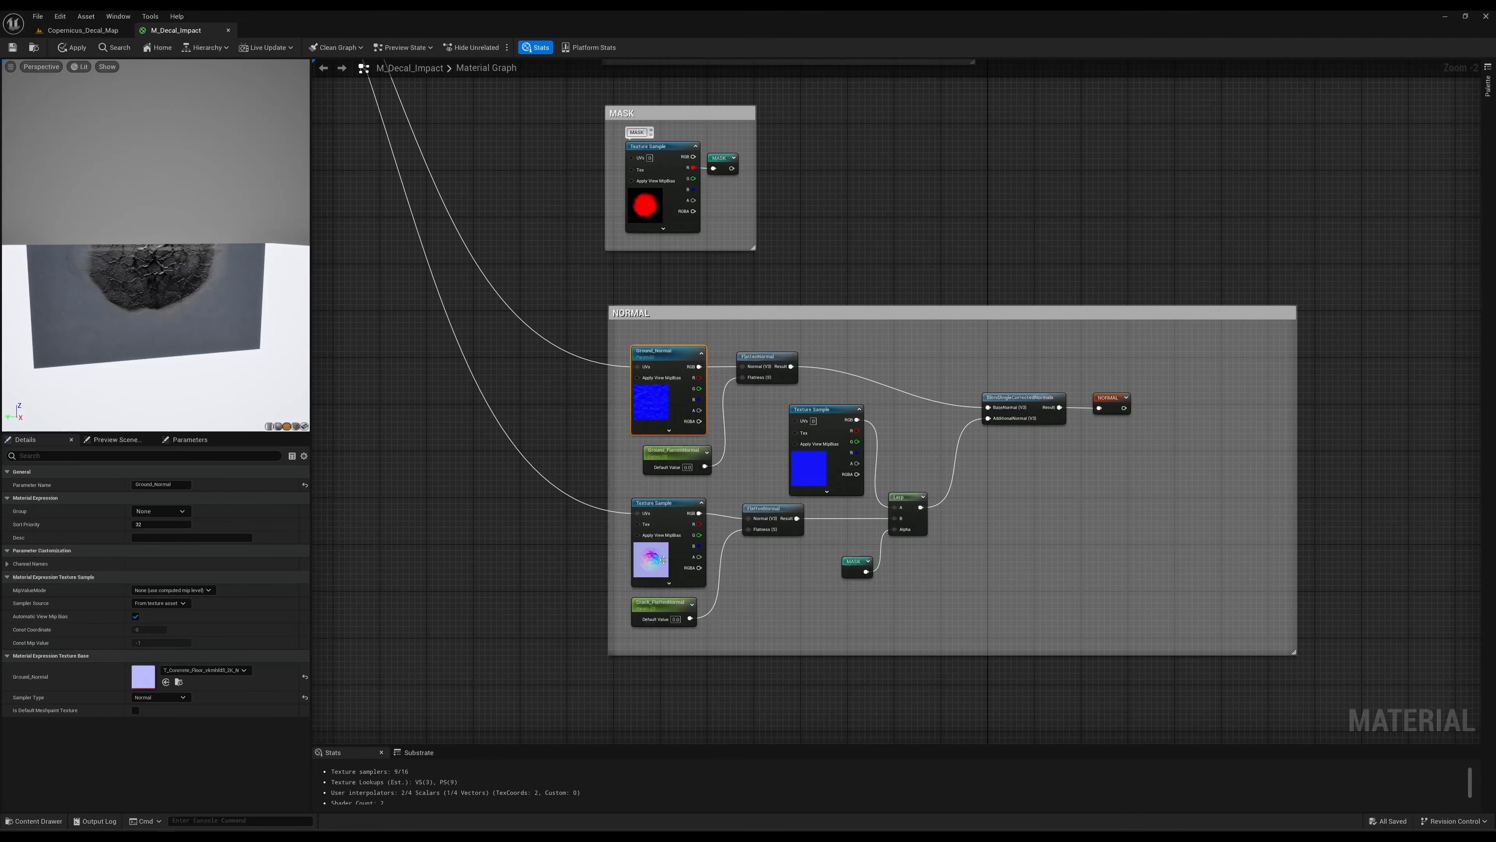
left_click(671, 531)
left_click(1110, 398)
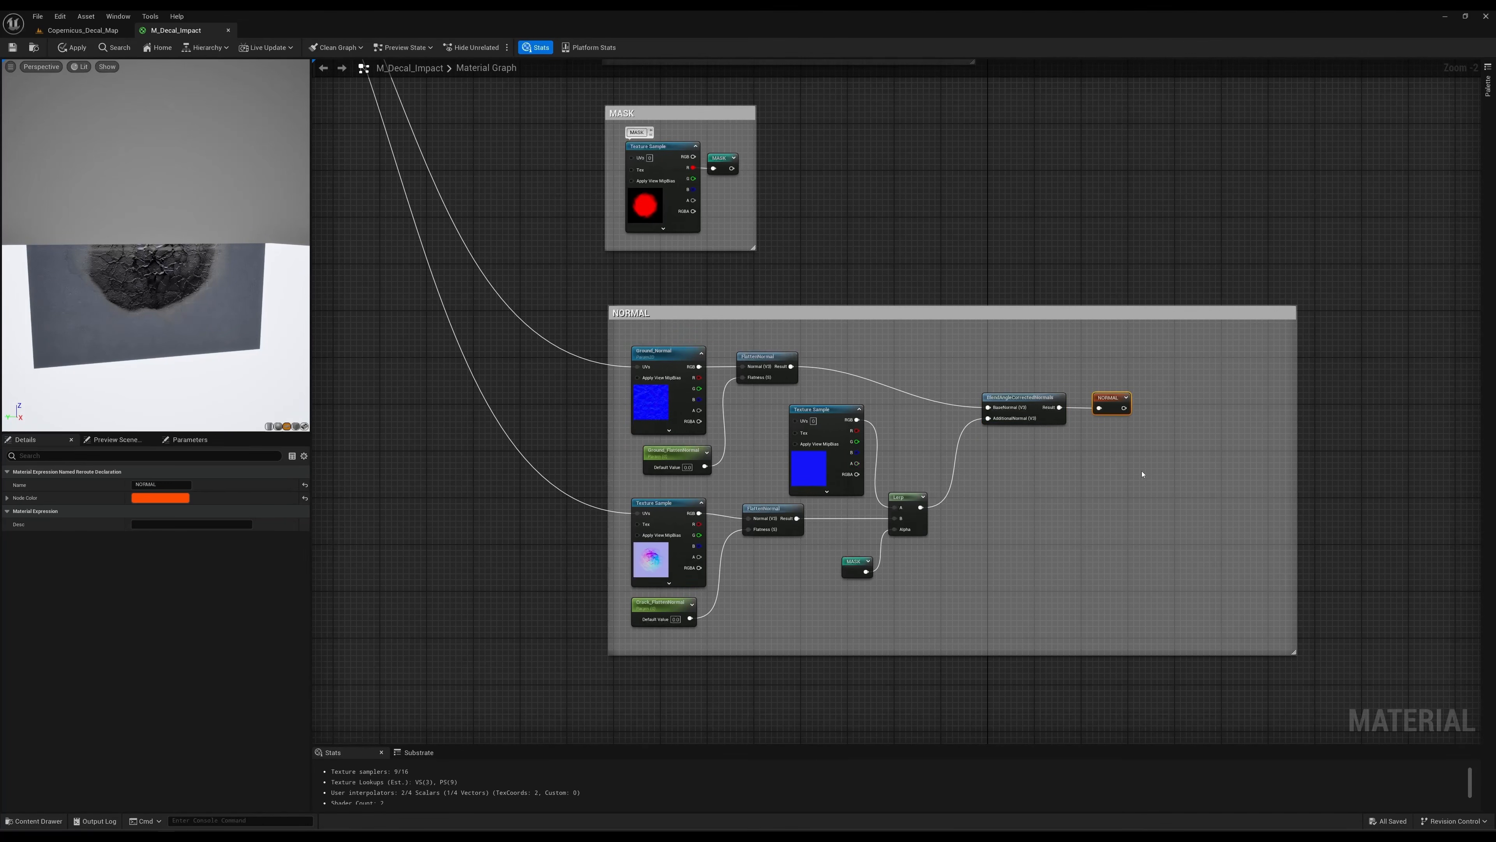
Examine the BASE COLOR, ROUGHNESS and NORMAL reroutes connected to the M_Decal_Impact output node.
scroll(1125, 477, "down", 8)
scroll(1113, 348, "up", 7)
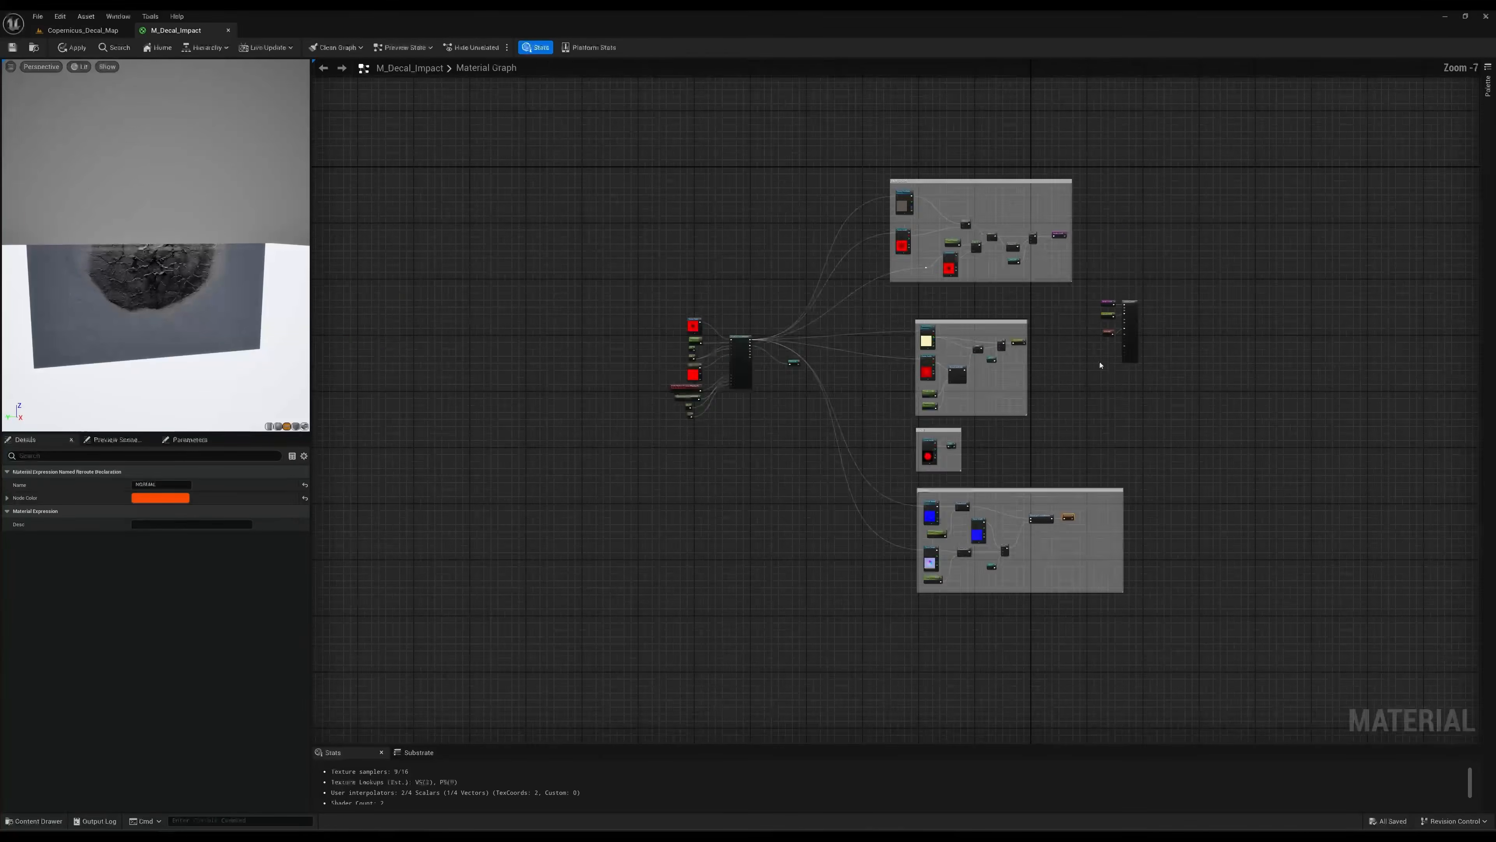
scroll(1044, 366, "up", 1)
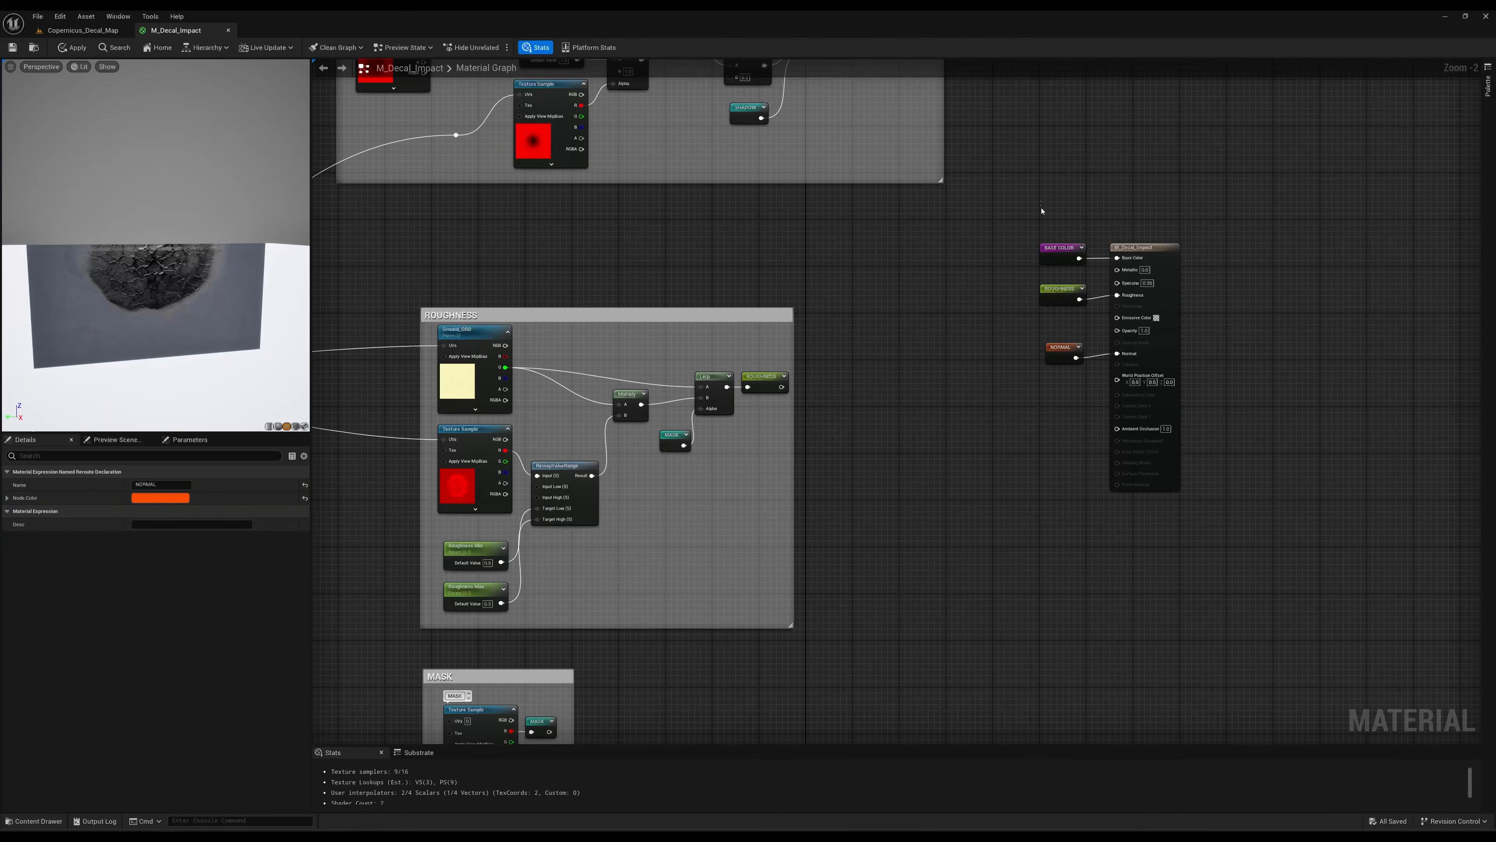
left_click_drag(1015, 271, 1049, 366)
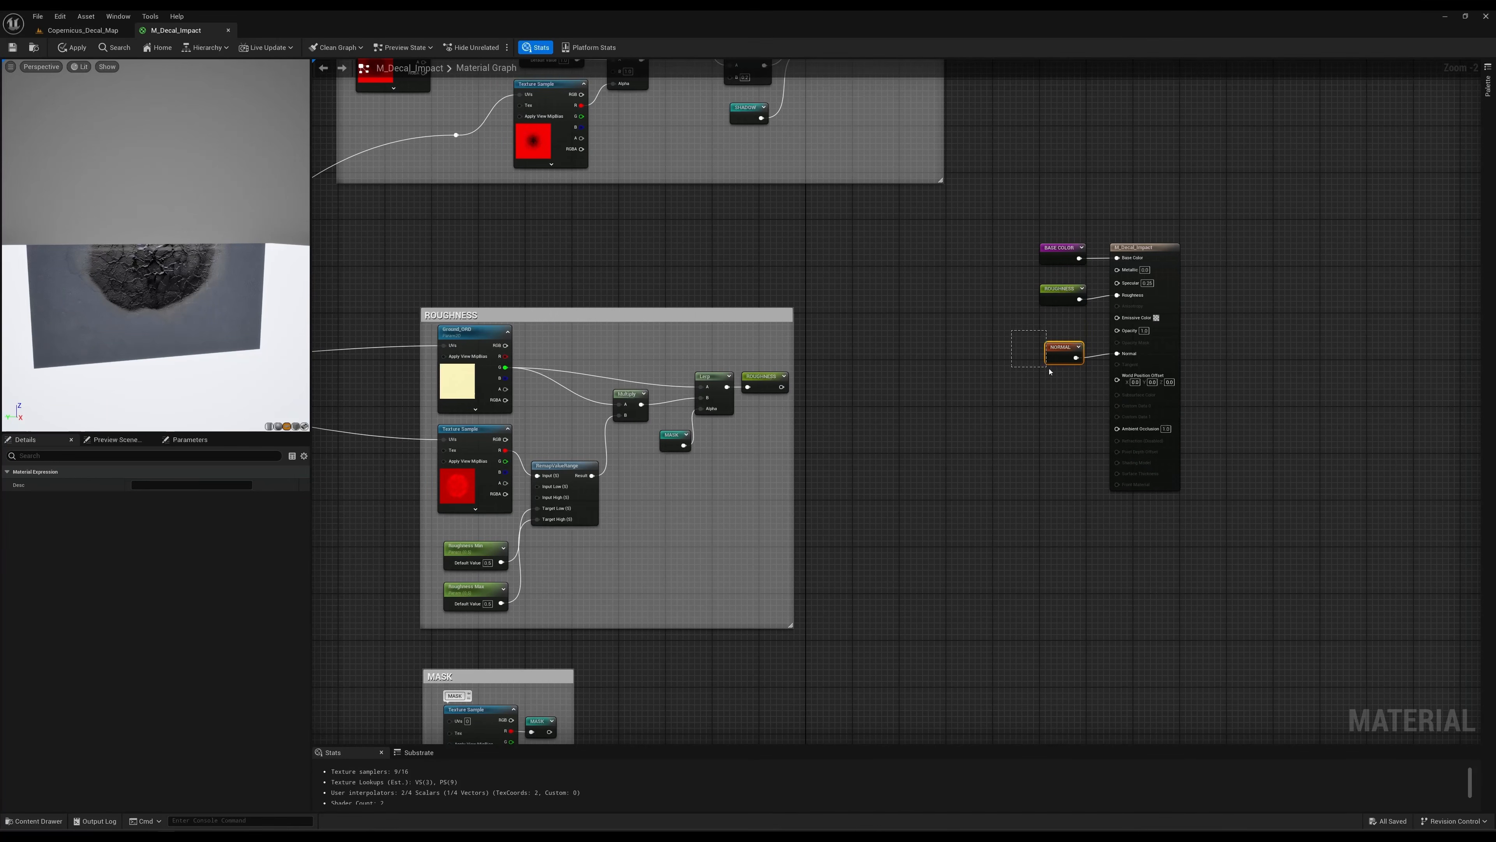
right_click_drag(945, 329, 1092, 327)
scroll(1092, 327, "down", 1)
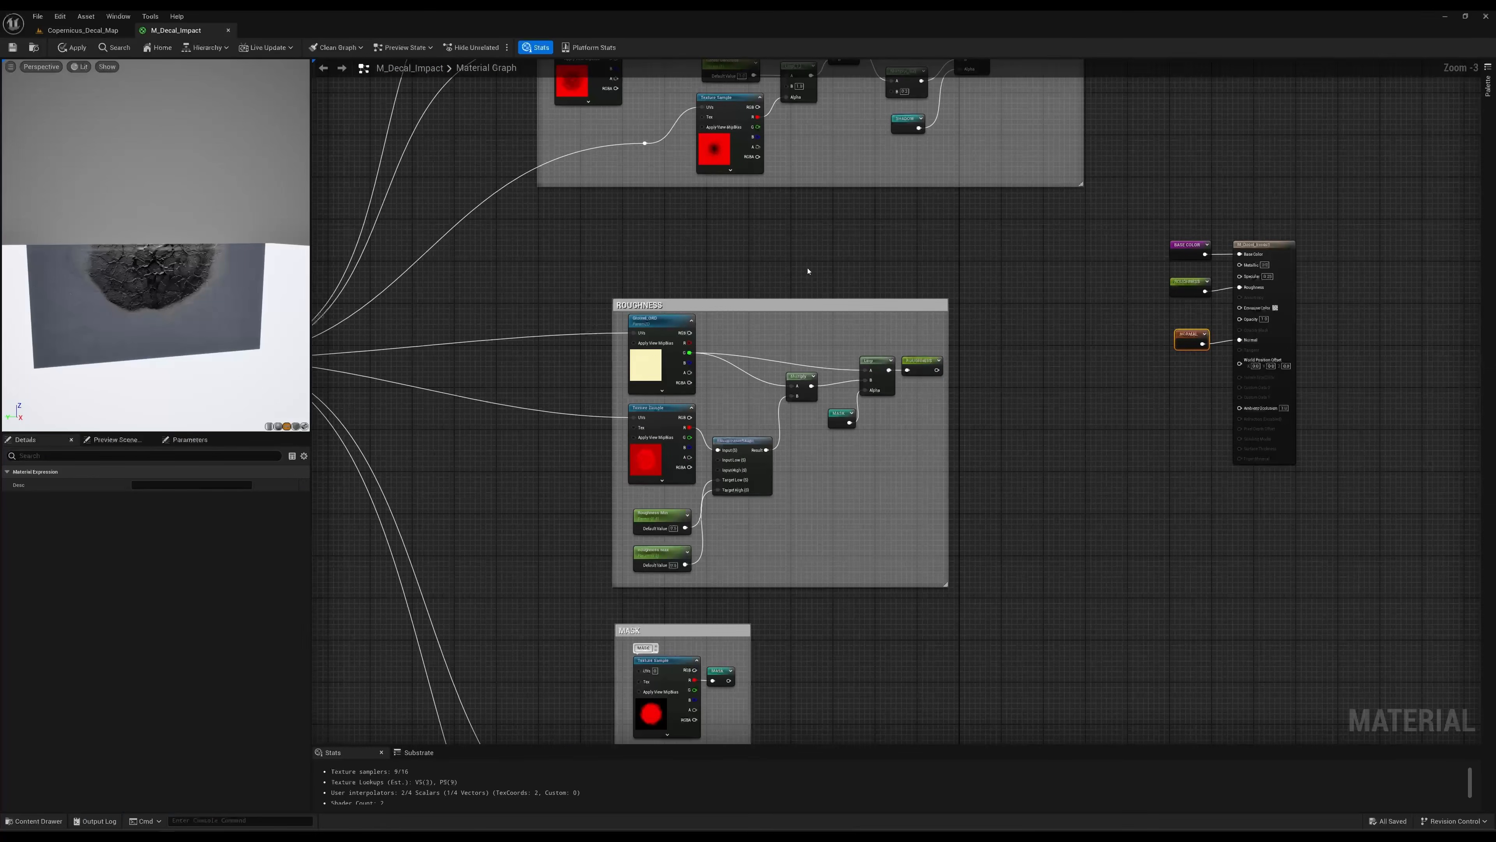
Switch to the Copernicus_Decal_Map level, view the impact decal from above and turn on Game View.
left_click(107, 30)
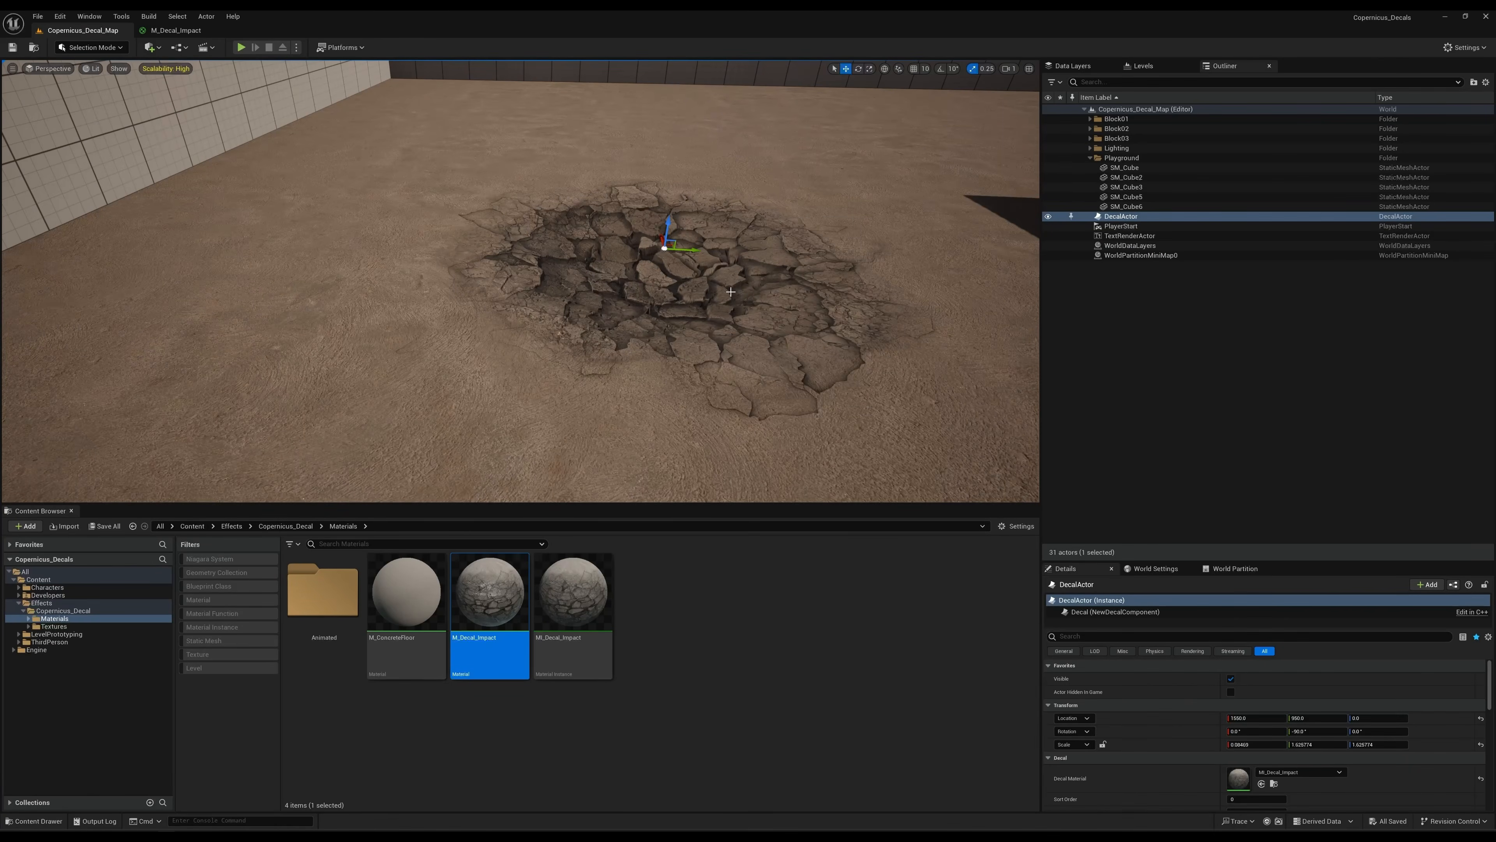
left_click_drag(730, 292, 757, 295, "alt")
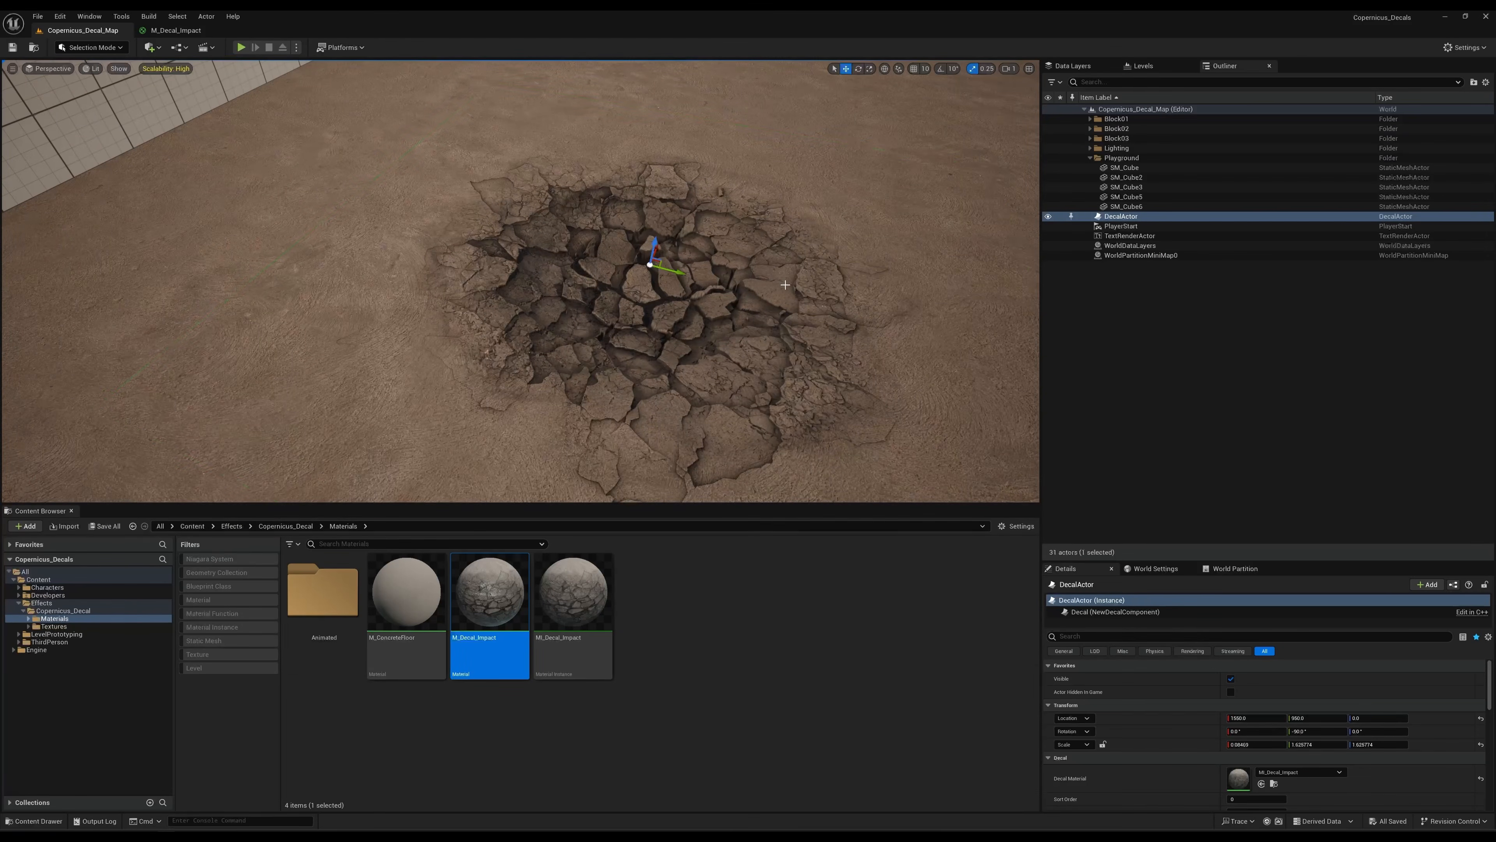
key("g")
Open the MI_Decal_Impact material instance, narrow its window and place it so the decal can be seen in the viewport.
right_click(468, 599)
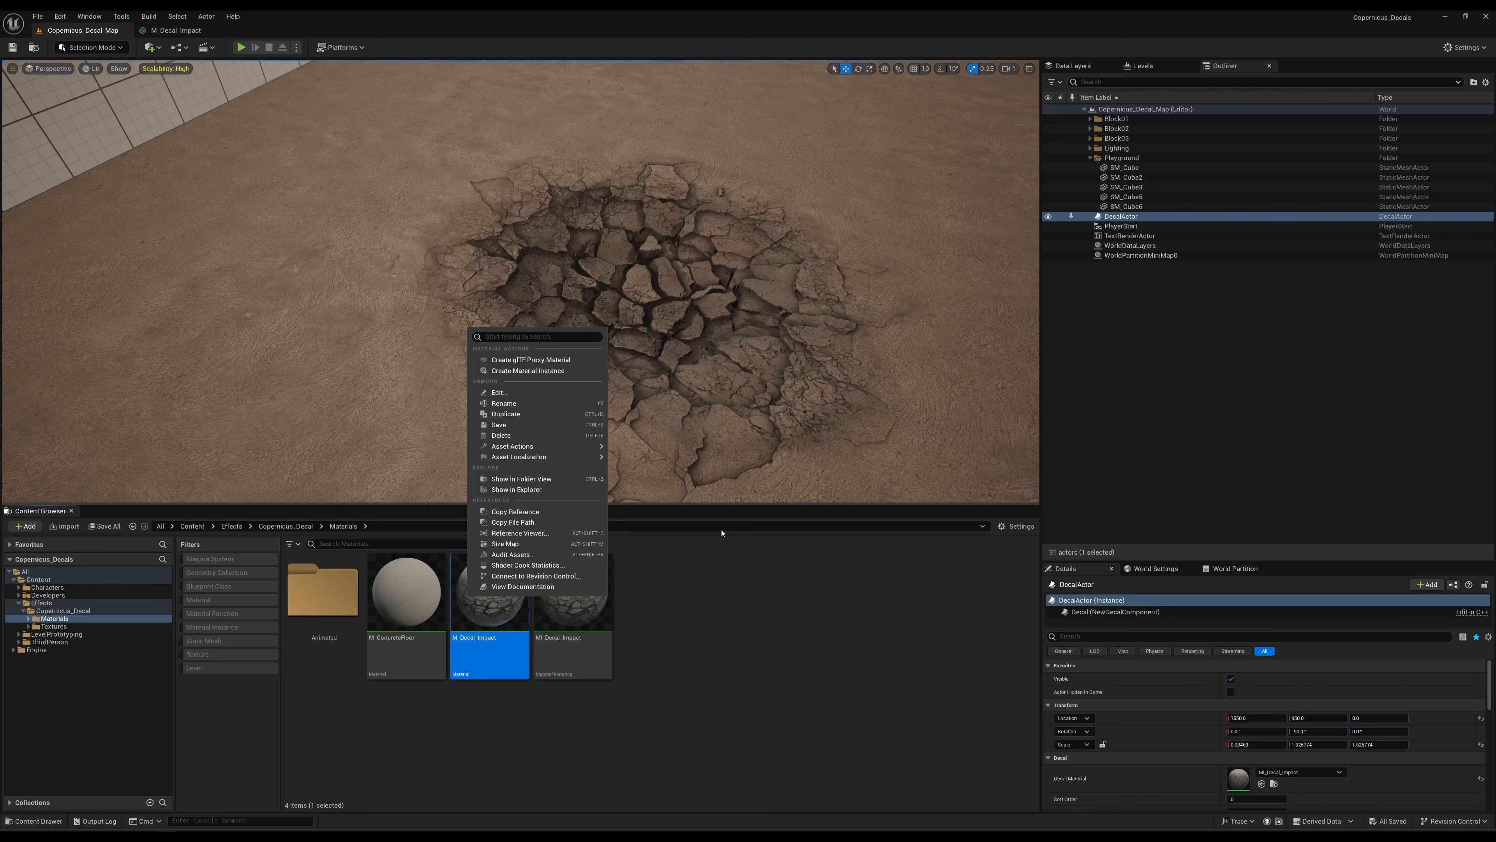
left_click(761, 622)
left_click(576, 574)
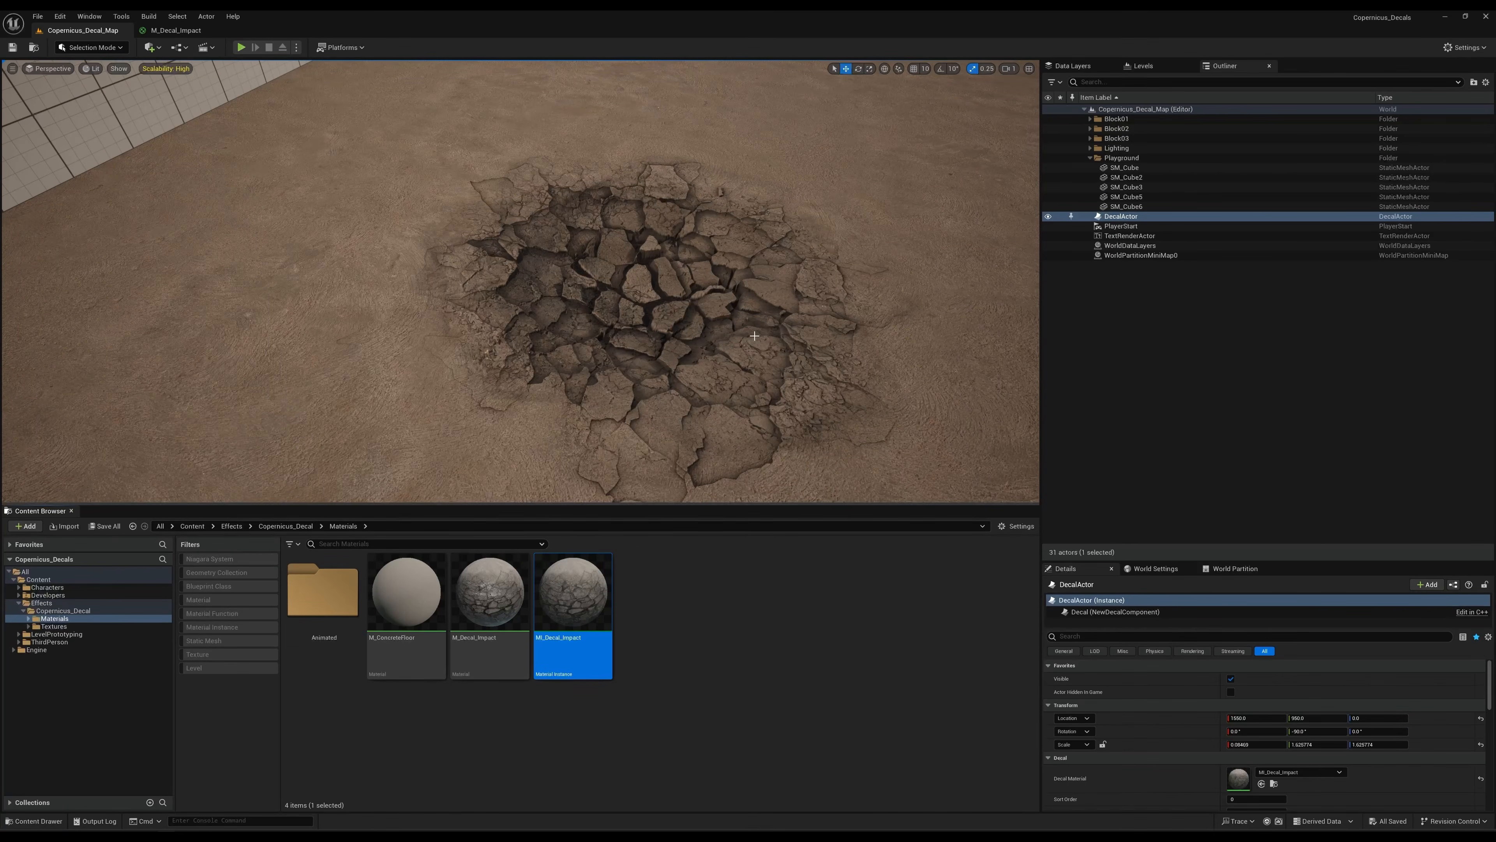
double_click(561, 596)
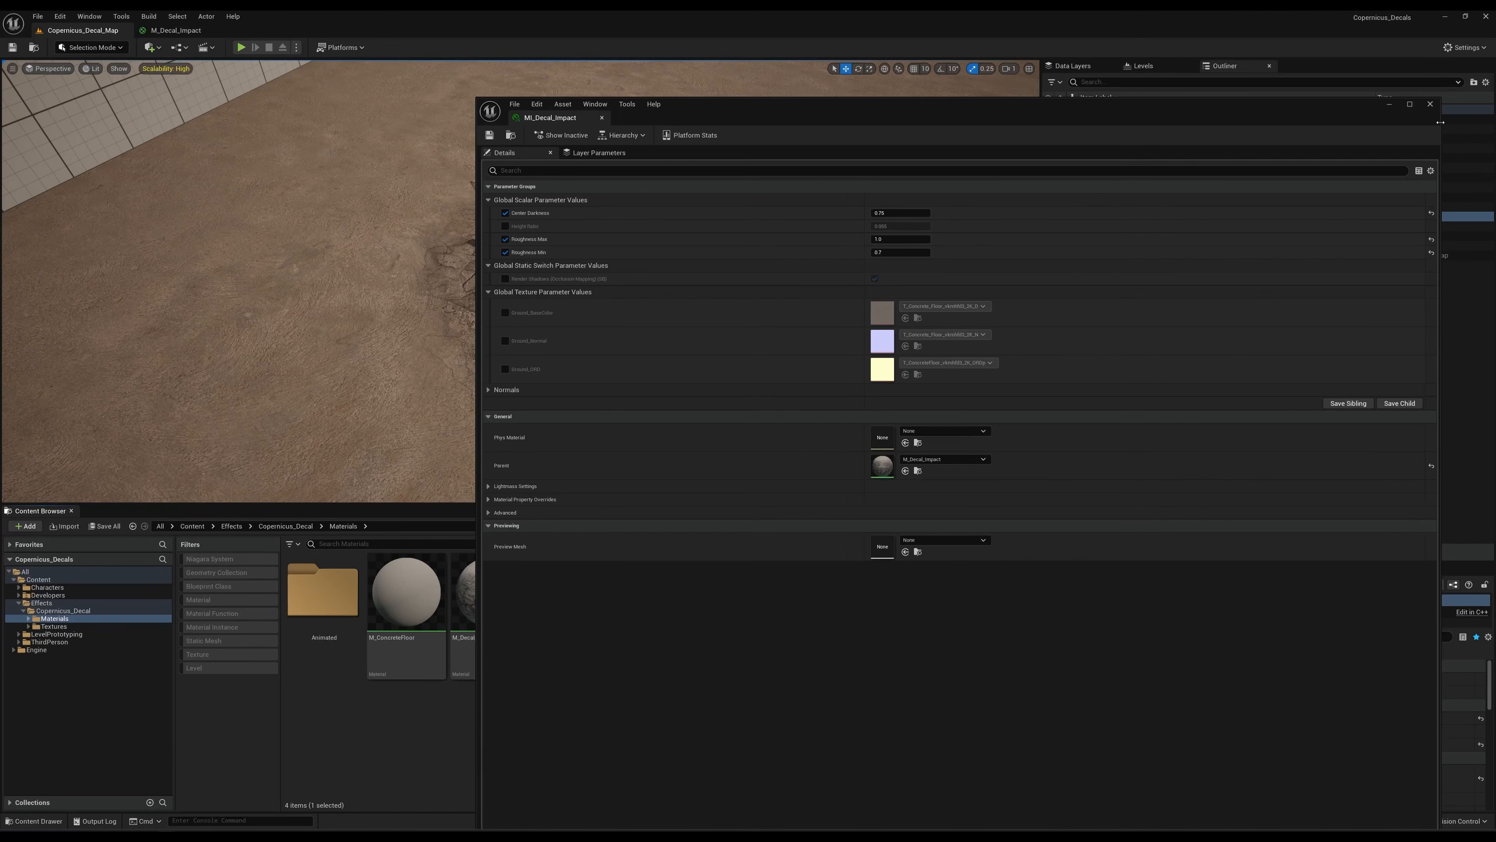
left_click_drag(1443, 126, 1181, 127)
left_click_drag(906, 114, 1240, 112)
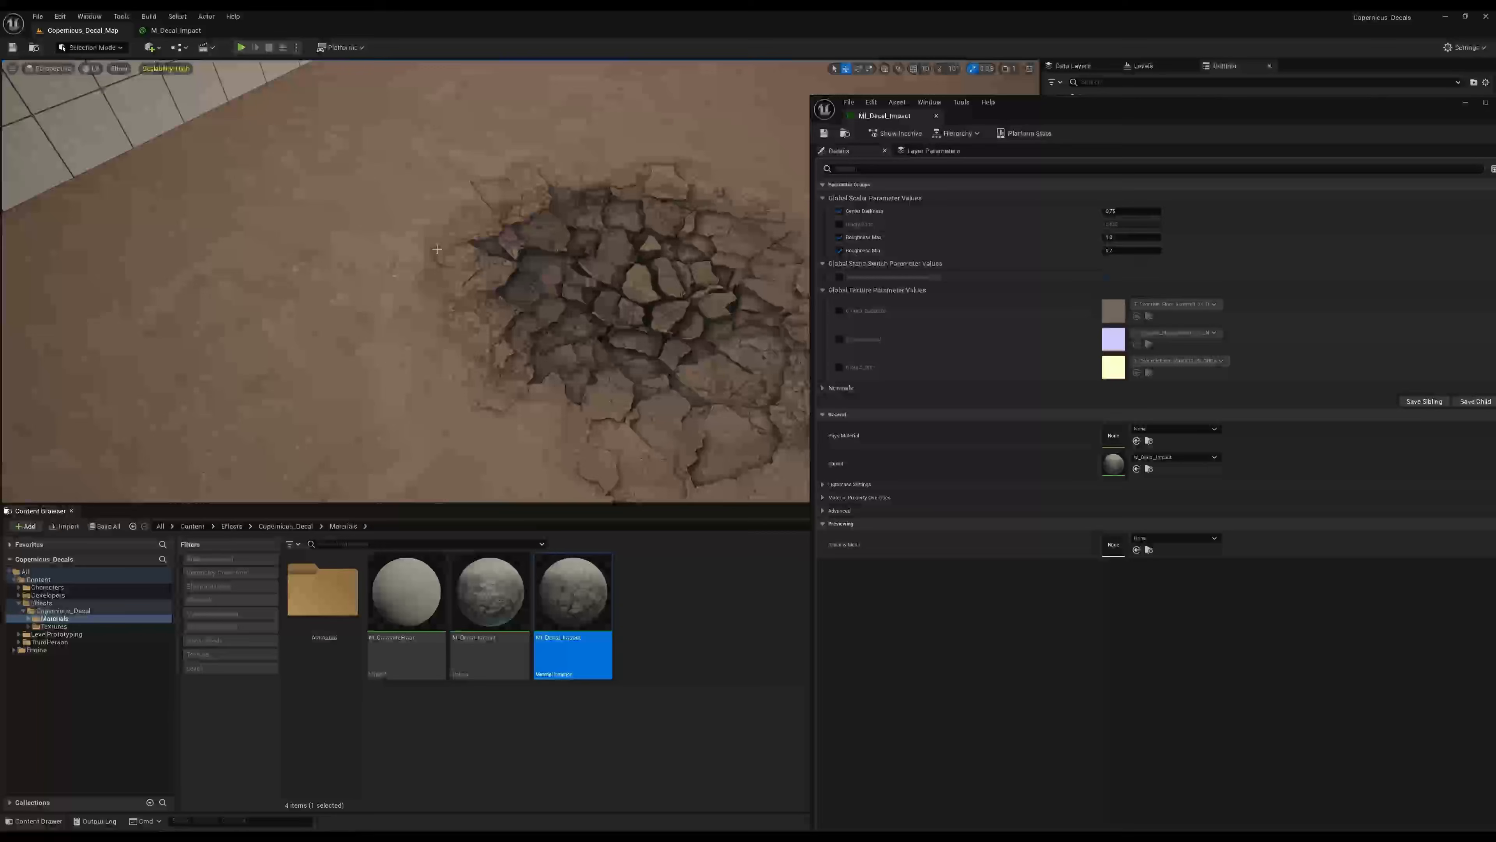
Check the BASE COLOR group in the M_Decal_Impact graph and return to the Copernicus_Decal_Map level.
key("d")
right_click_drag(514, 247, 580, 247)
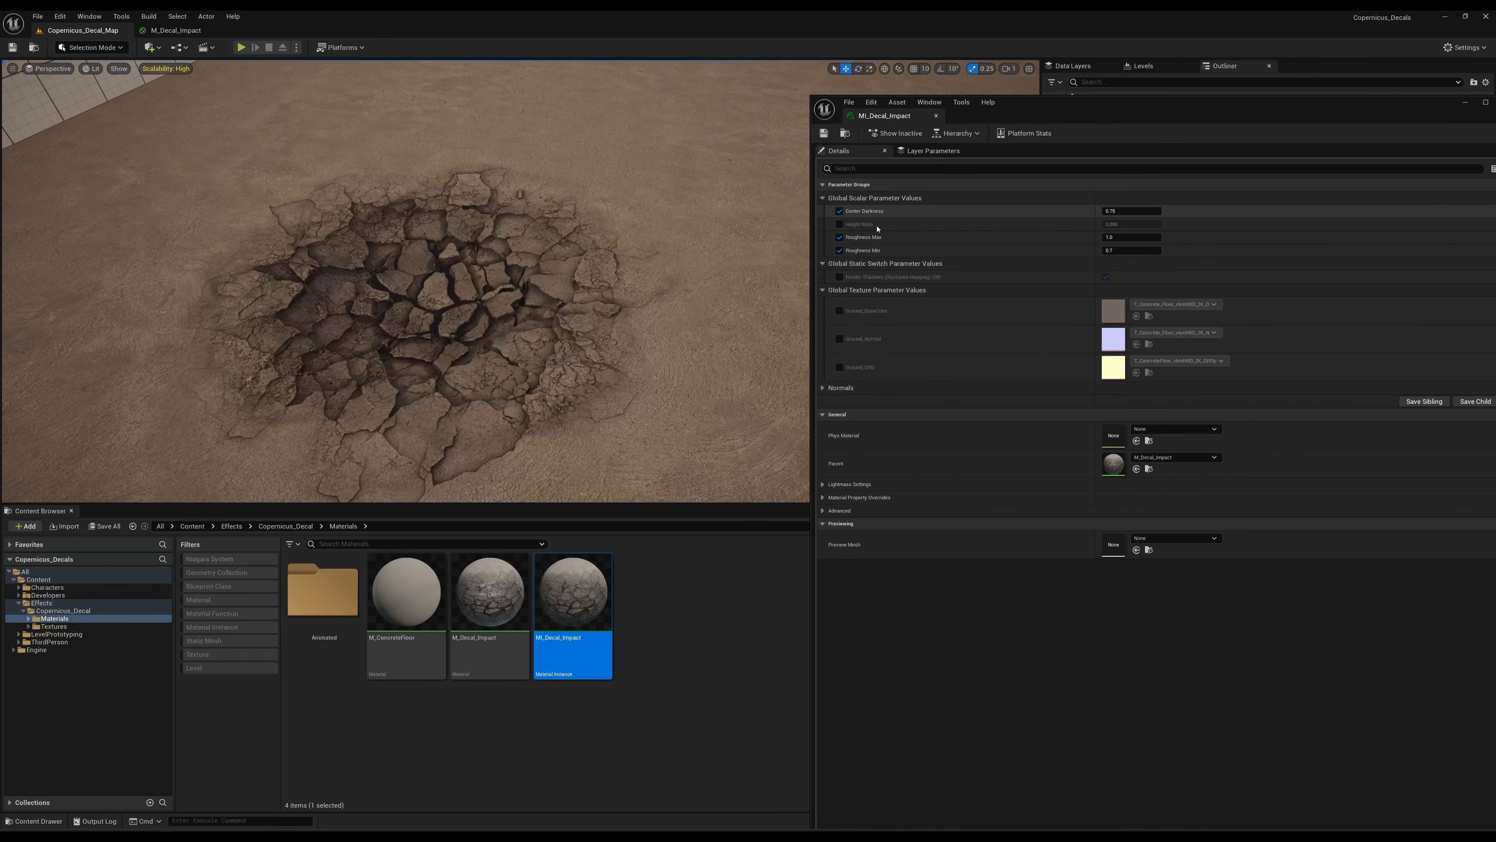
double_click(489, 593)
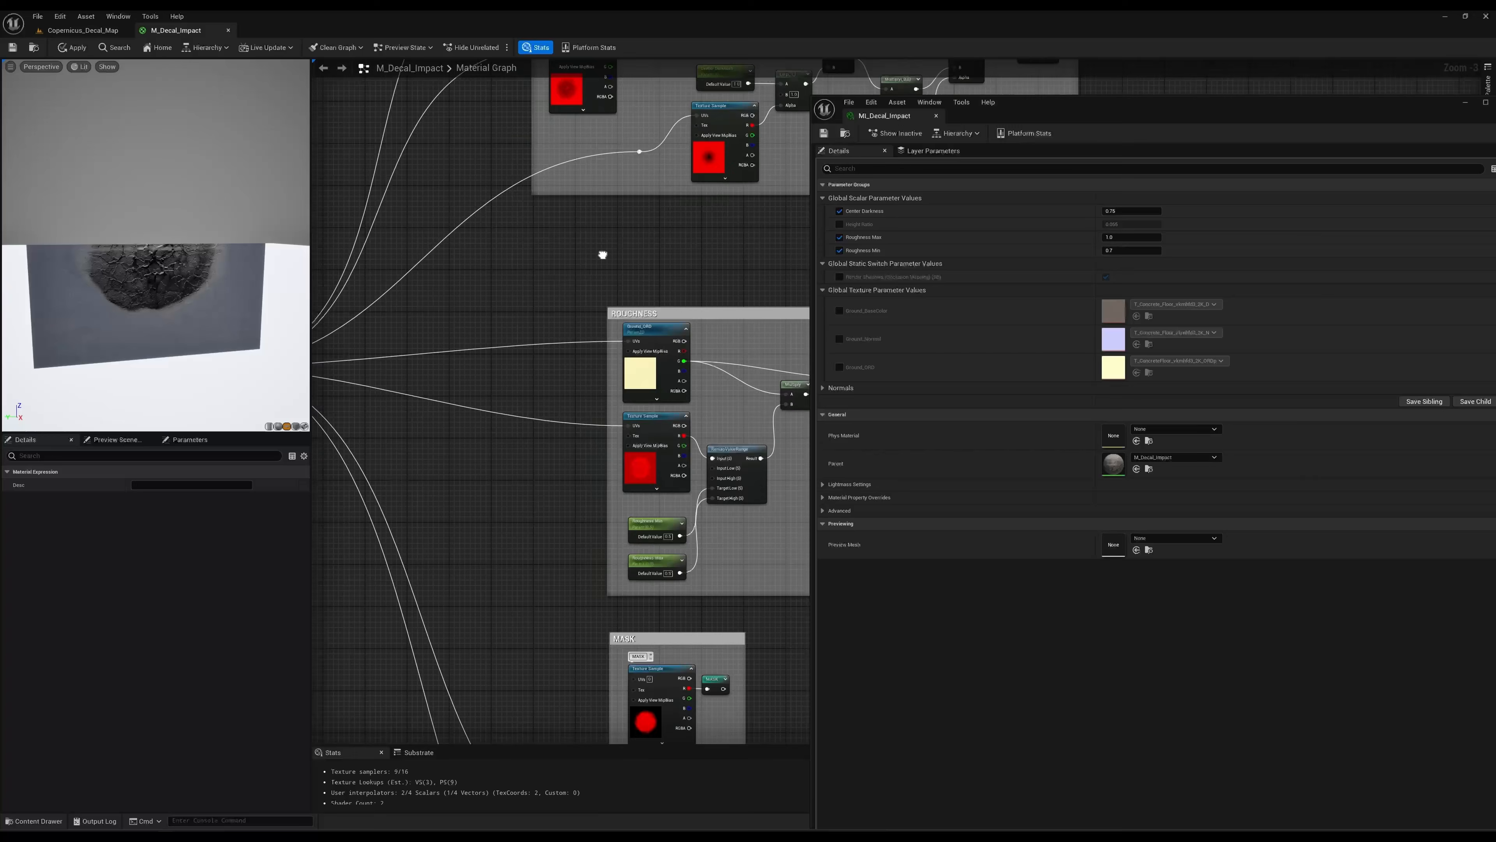
right_click_drag(602, 255, 394, 478)
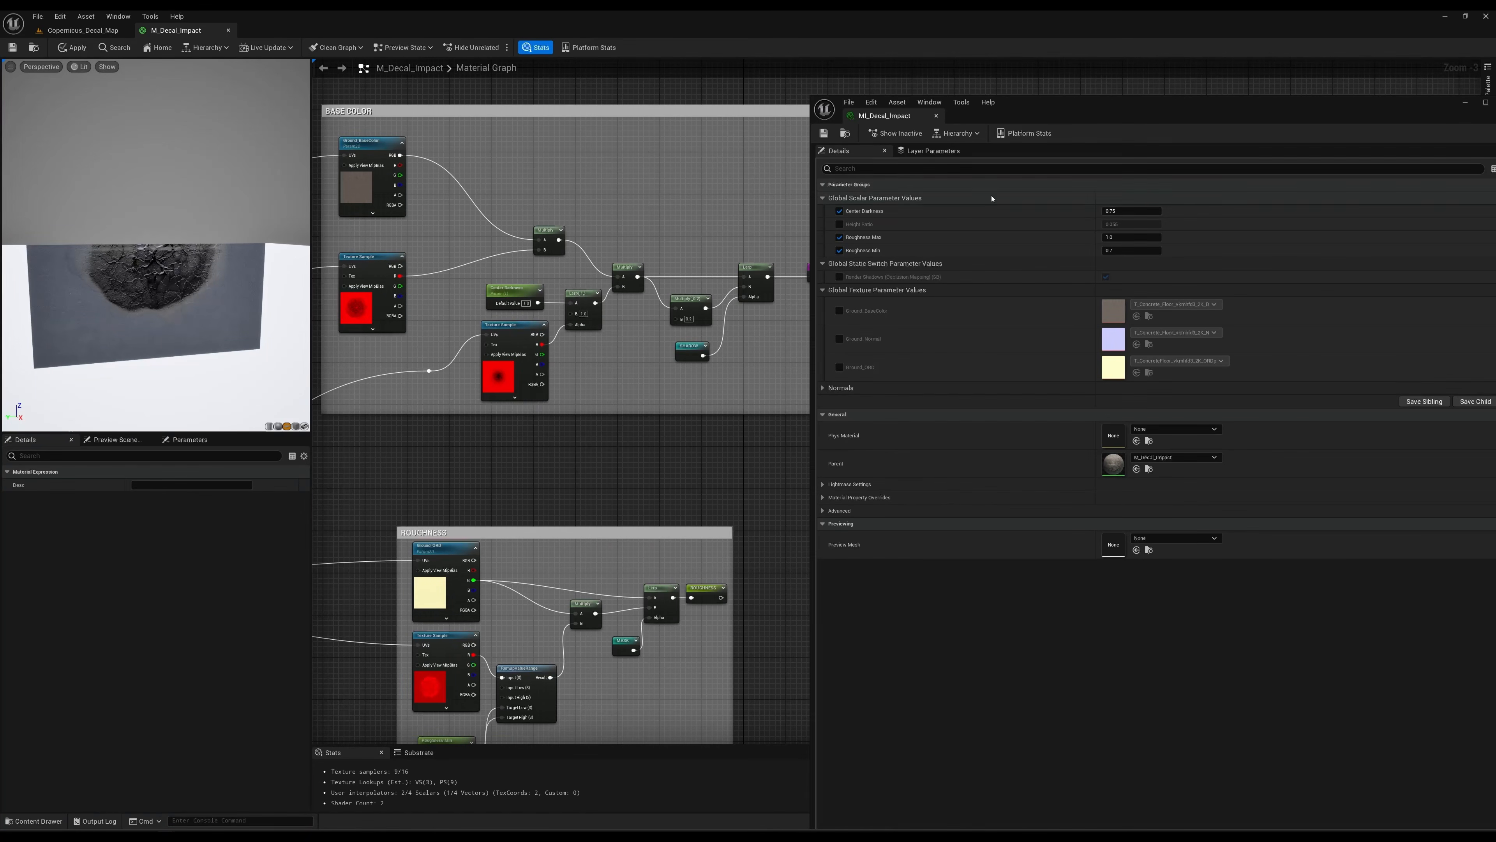
left_click(82, 30)
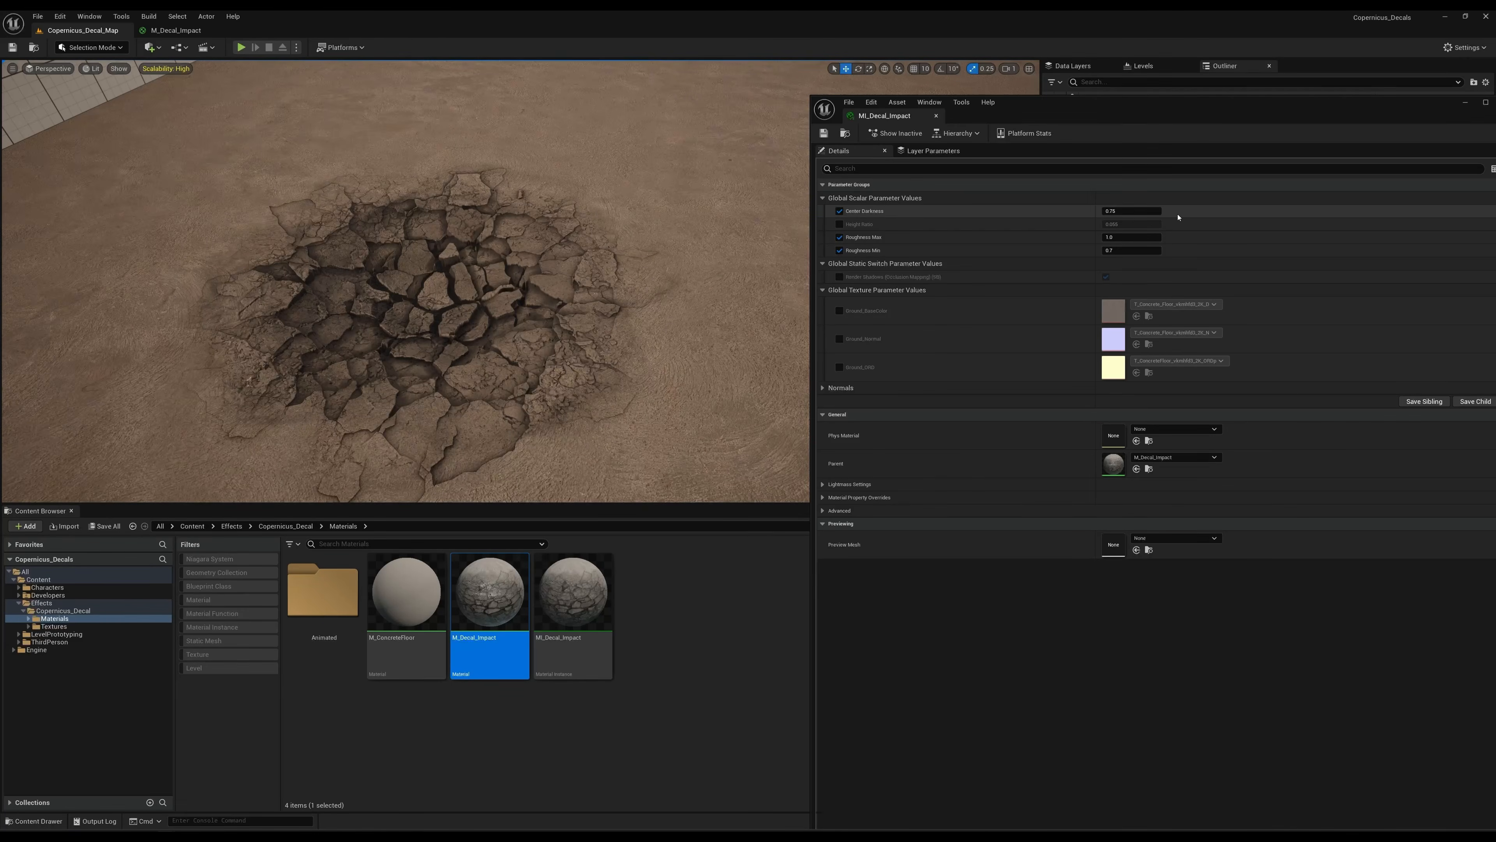
Try Center Darkness values of 1 and 0 in MI_Decal_Impact.
left_click(1131, 212)
type("1")
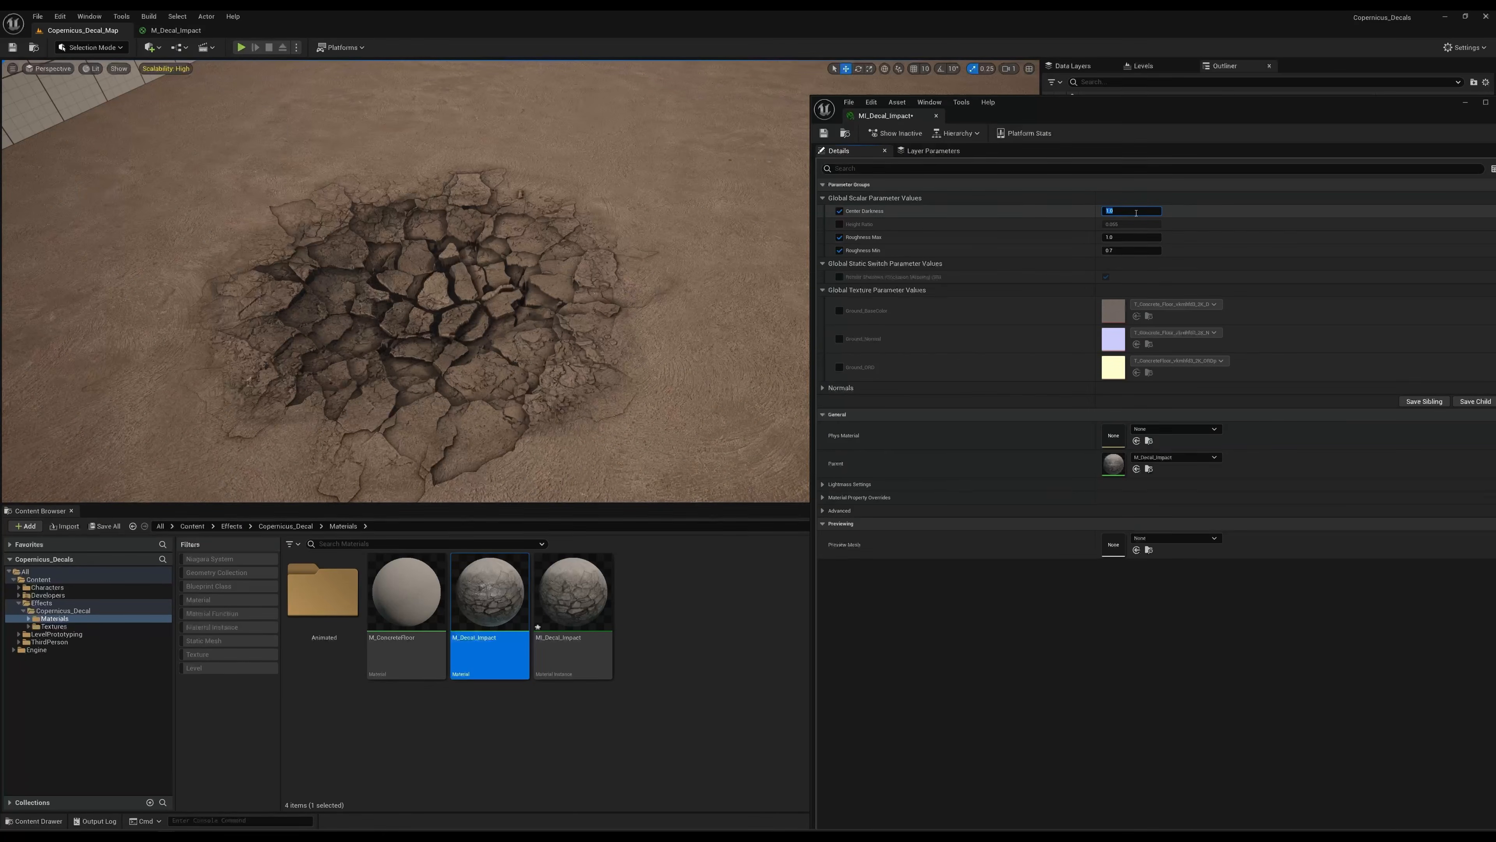
key("Return")
key("Return")
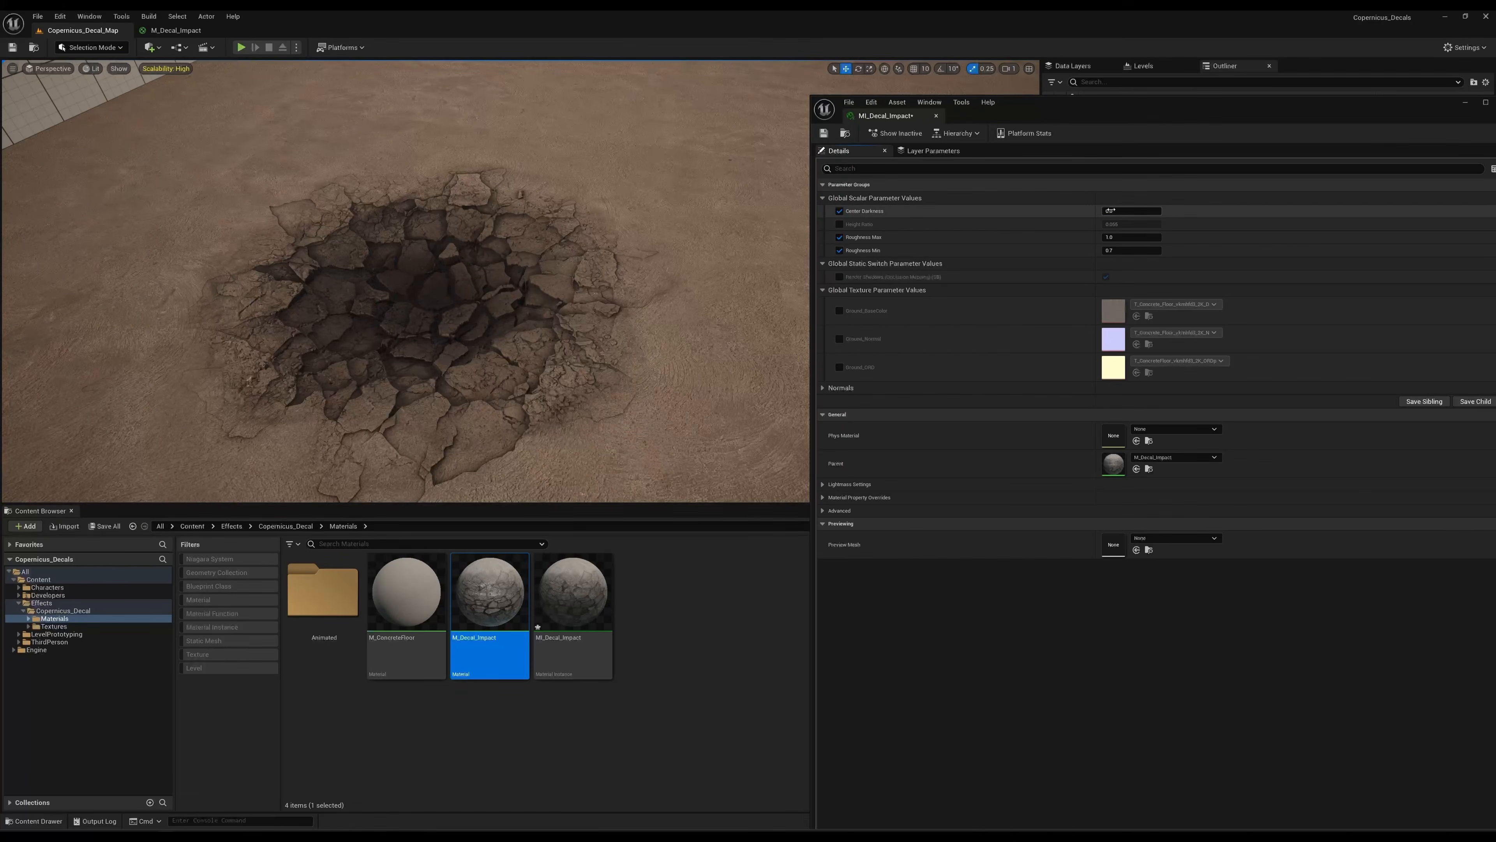
Set Center Darkness to 0.75 after briefly scrubbing its value.
mouse_move(1111, 211)
left_mouse_down()
mouse_move(1142, 211)
mouse_move(1109, 213)
left_mouse_up()
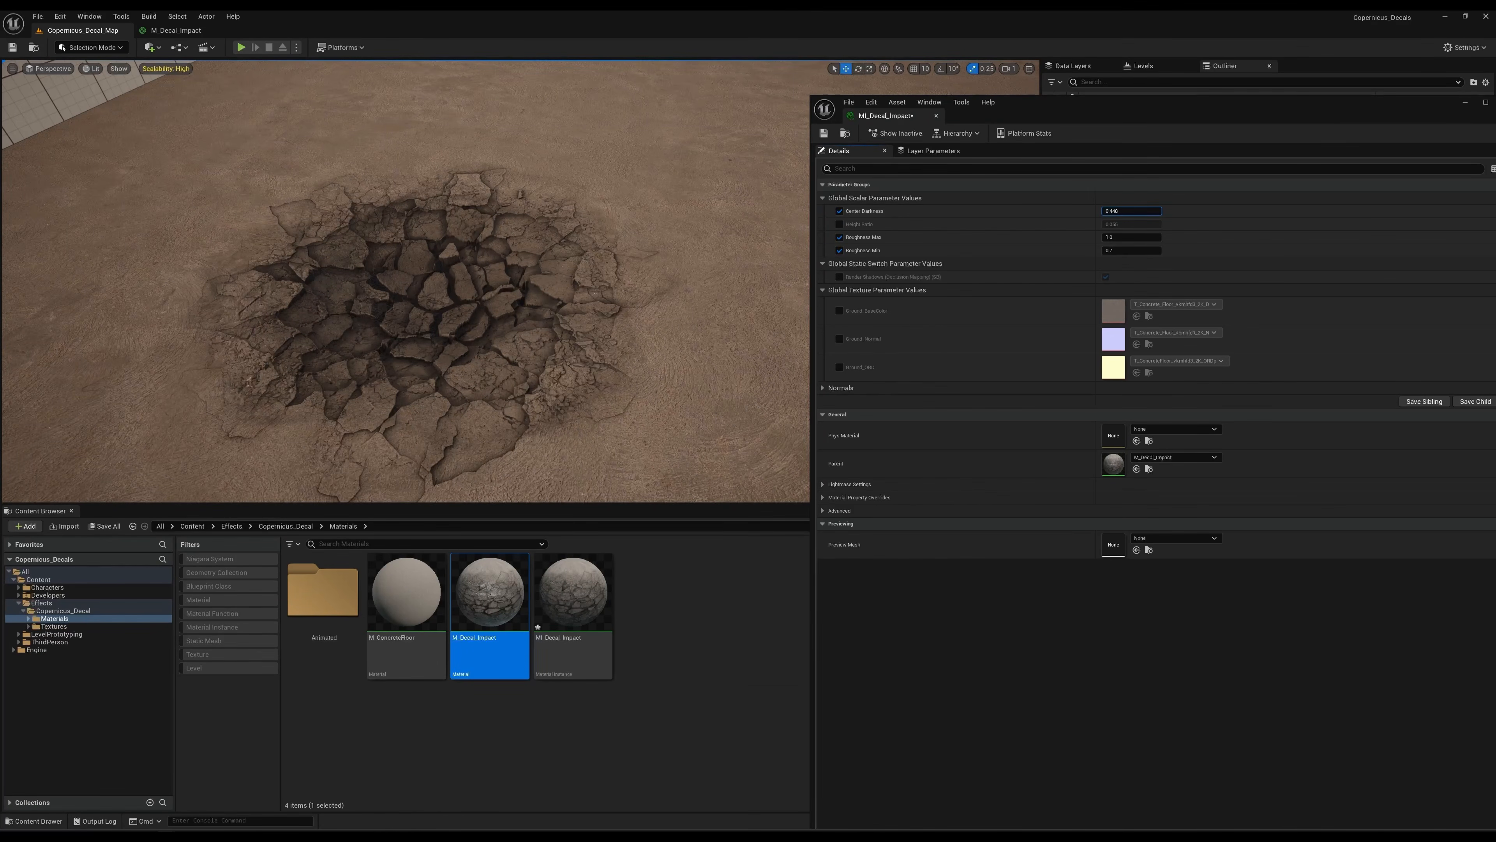
left_click(1110, 212)
type(".7")
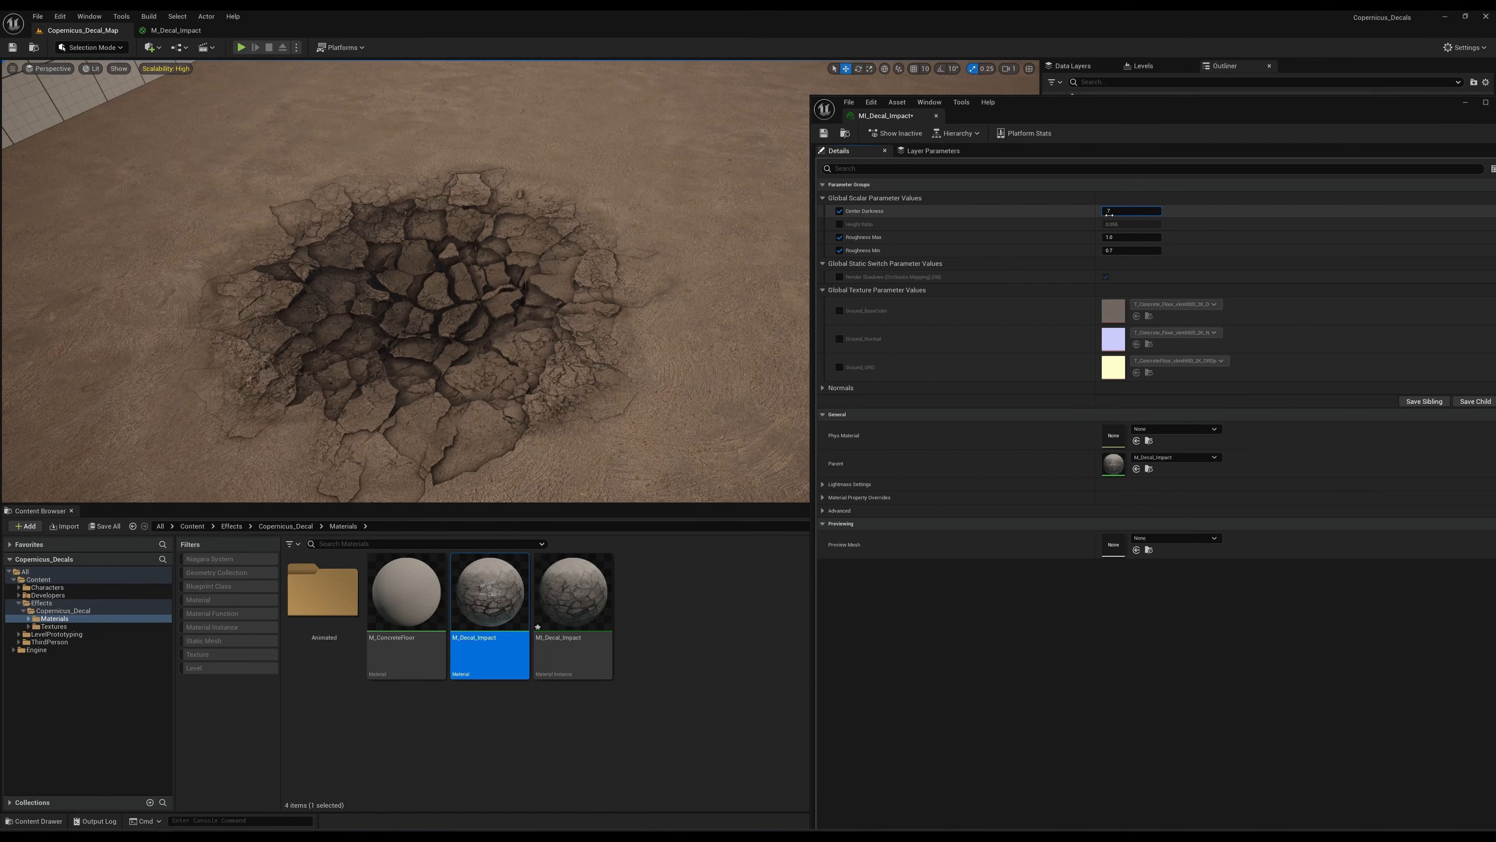
type("5")
key("Return")
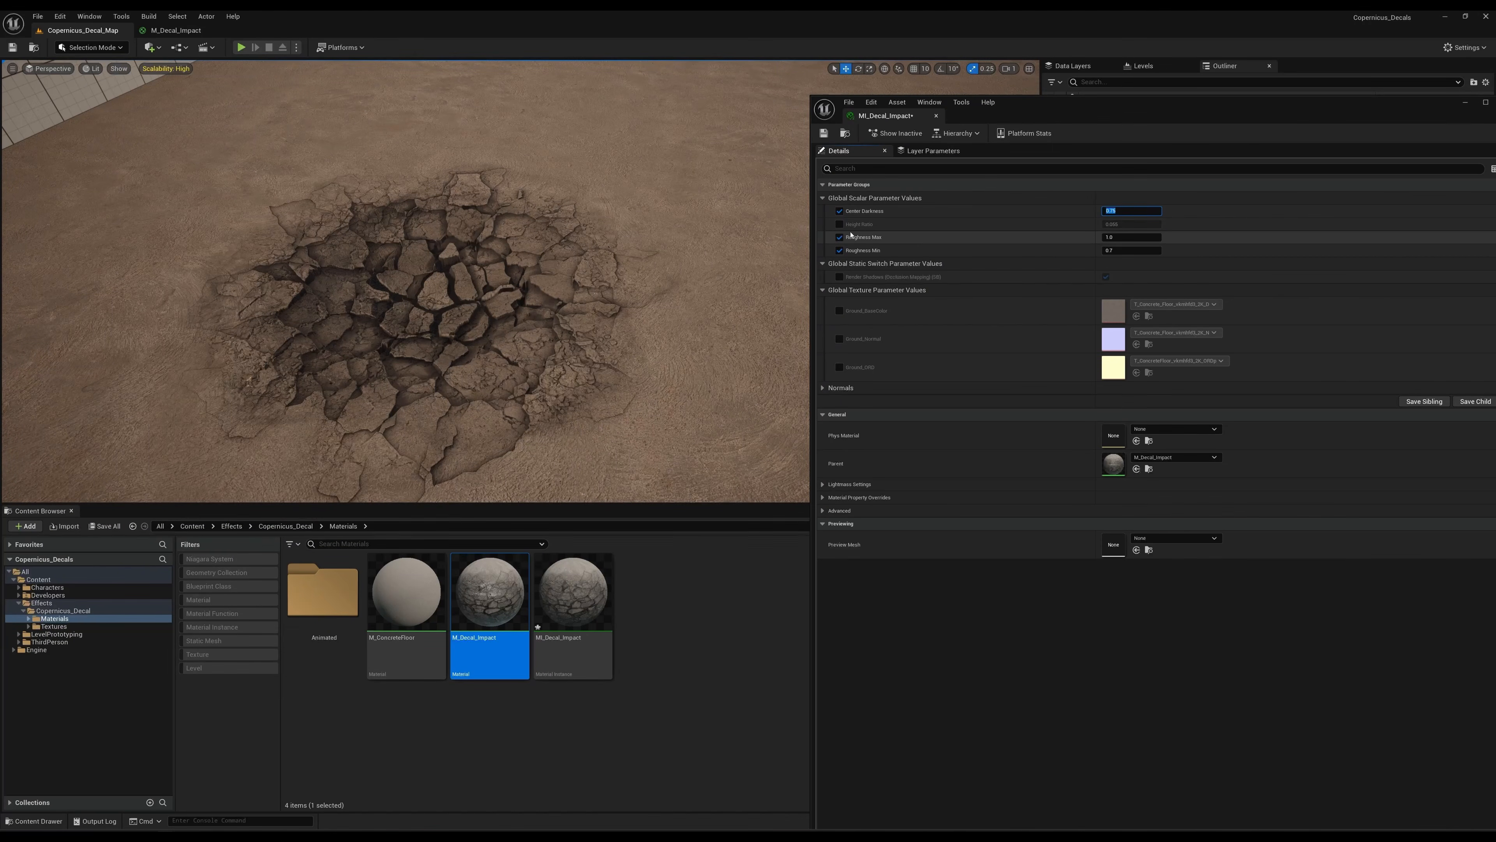
Enable the Height Ratio override, try it at 0.1 and set it to 0.055.
left_click(839, 224)
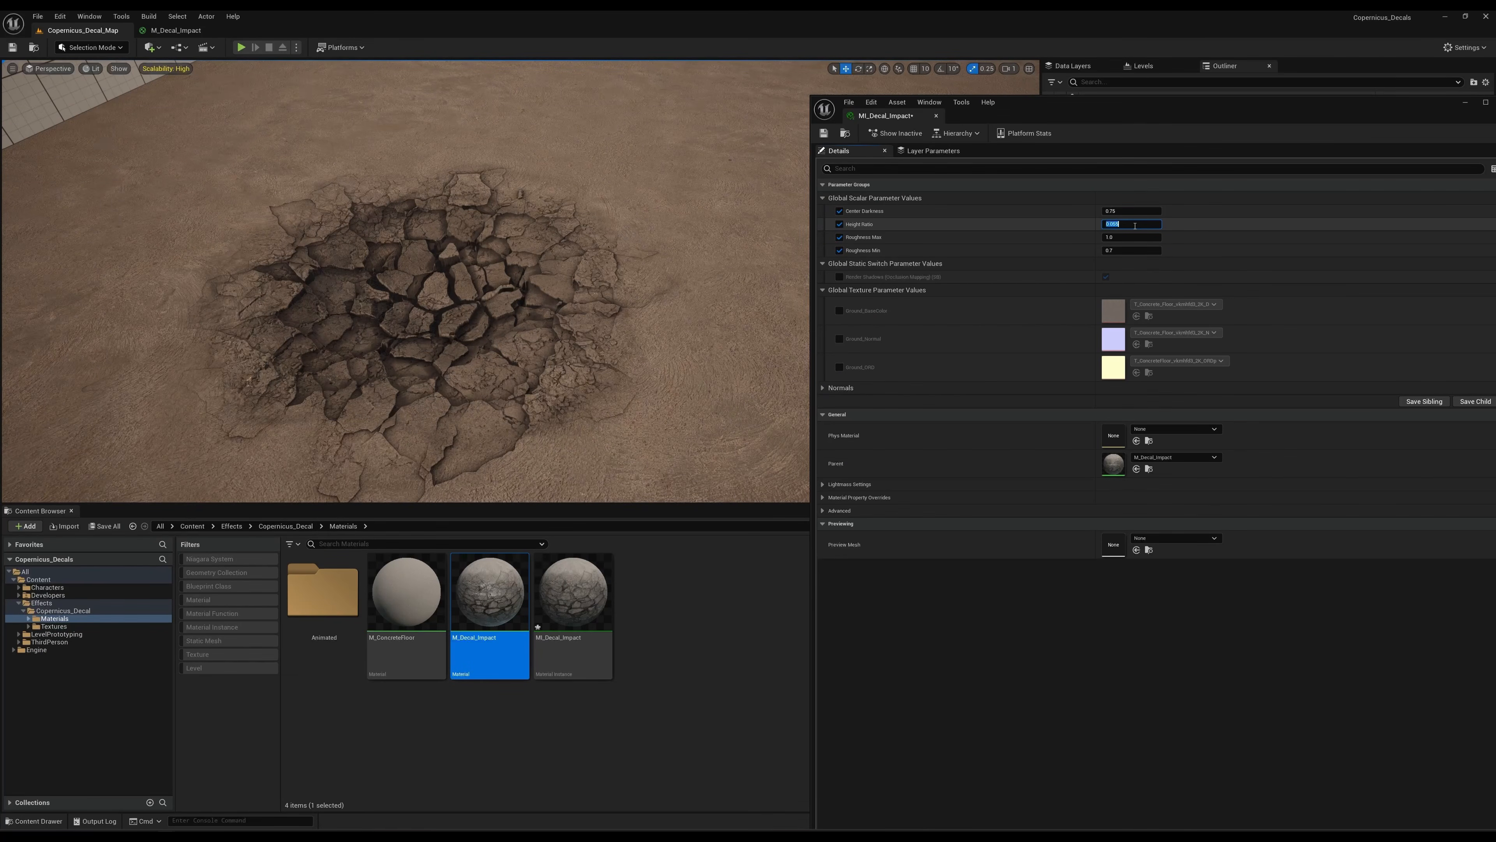
left_click(1212, 237)
type("0.1")
key("Return")
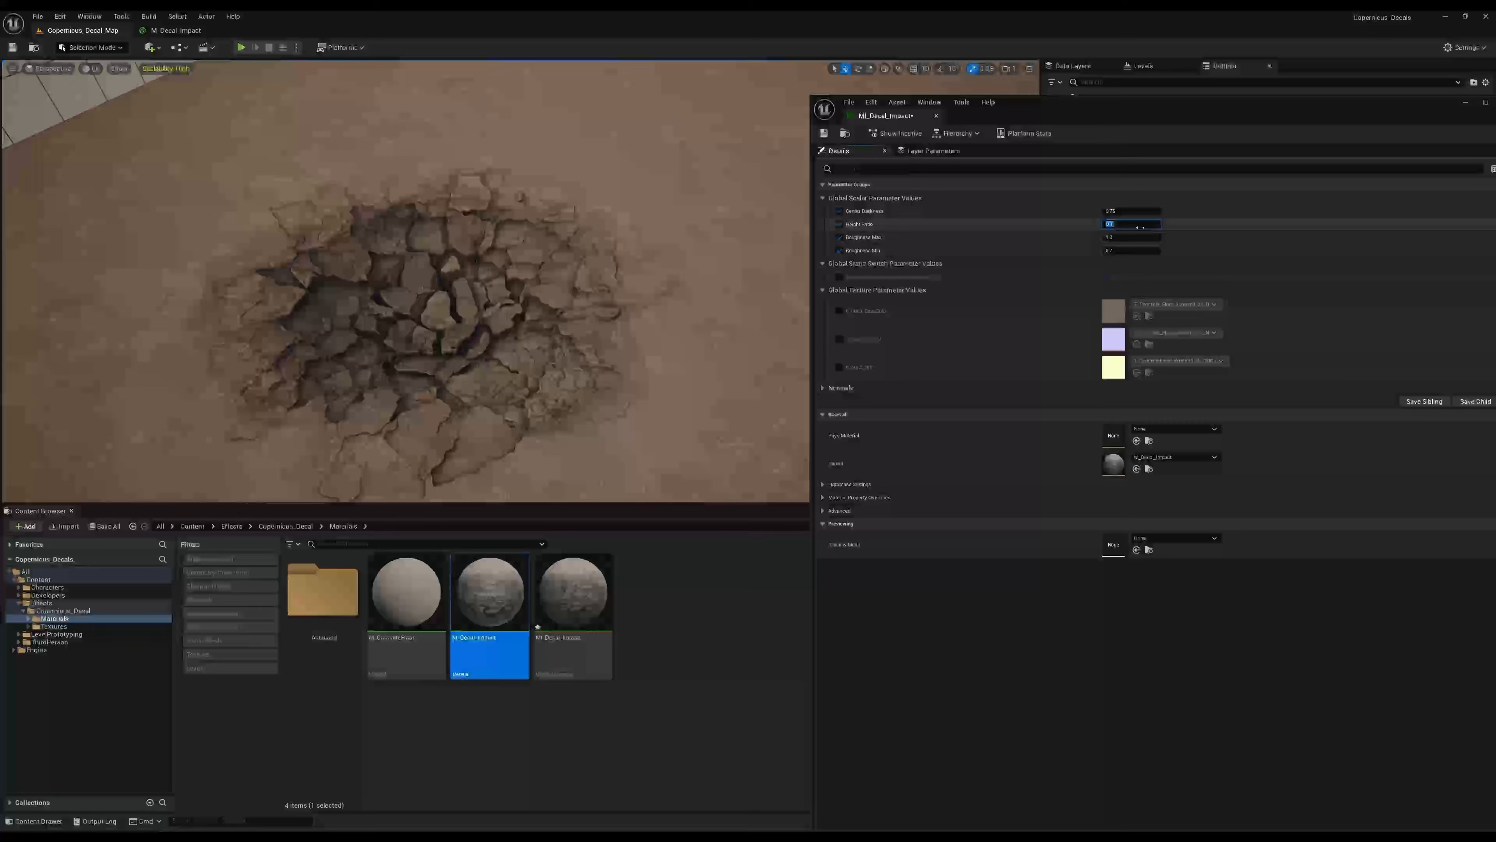
type("0.055")
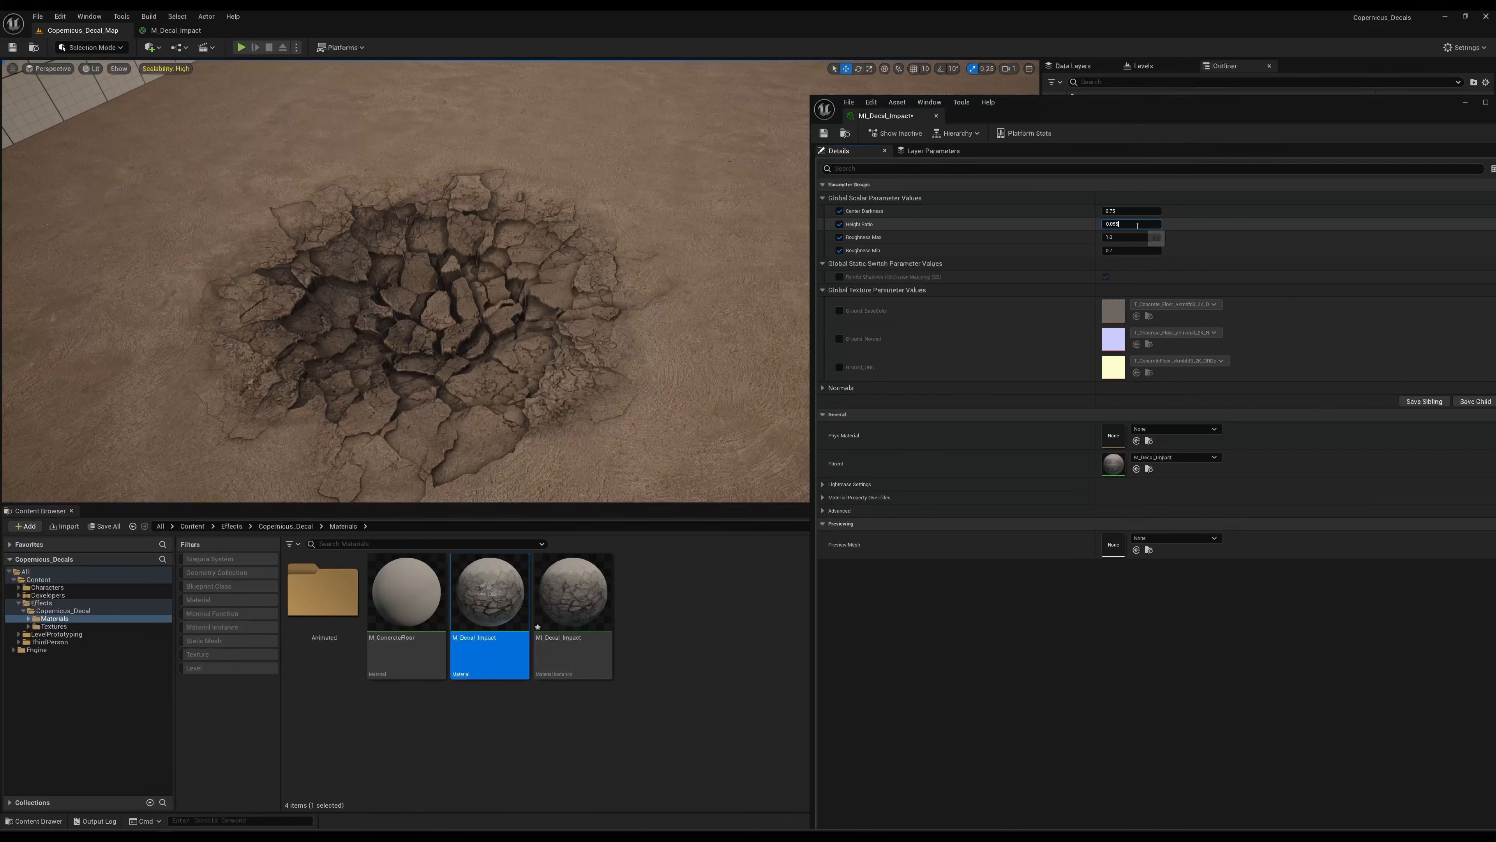
key("Return")
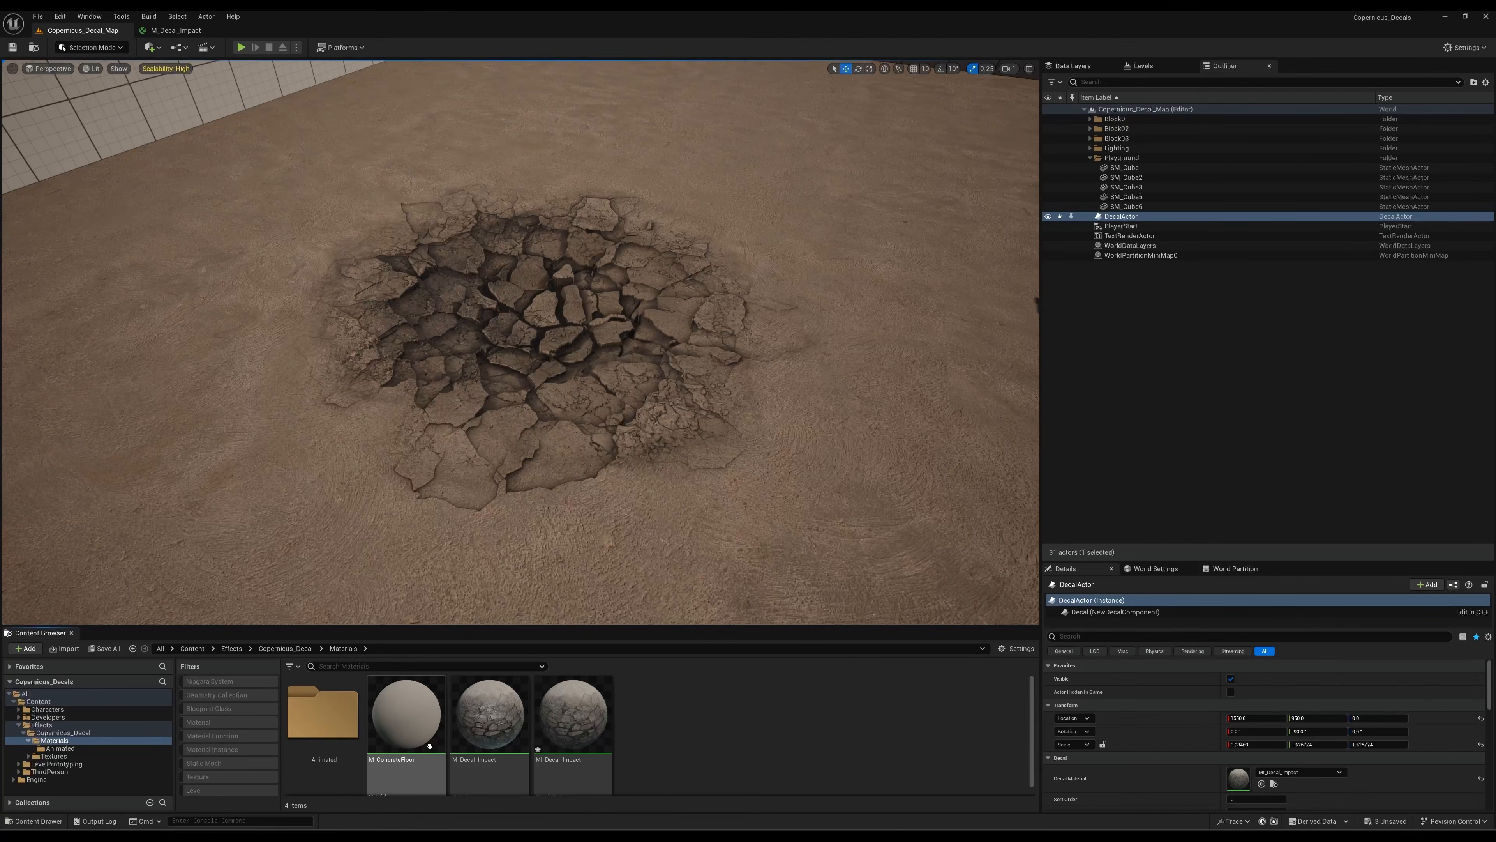
Assign MI_Decal_Impactanim from the Animated folder as the DecalActor's decal material and open that instance in a window beside the decal.
double_click(327, 712)
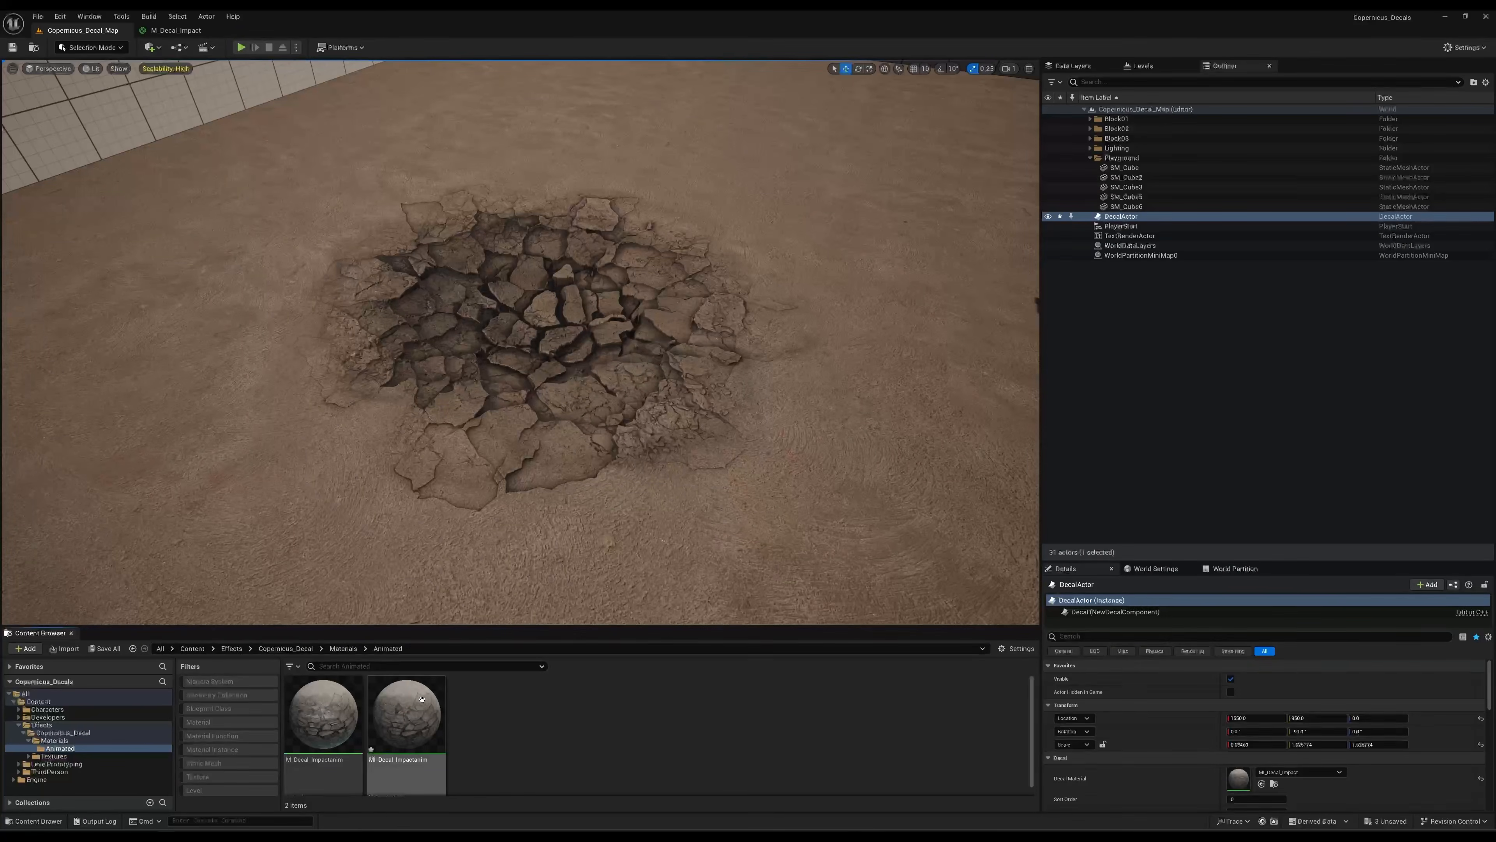
left_click_drag(404, 716, 1293, 773)
left_click(932, 745)
double_click(418, 713)
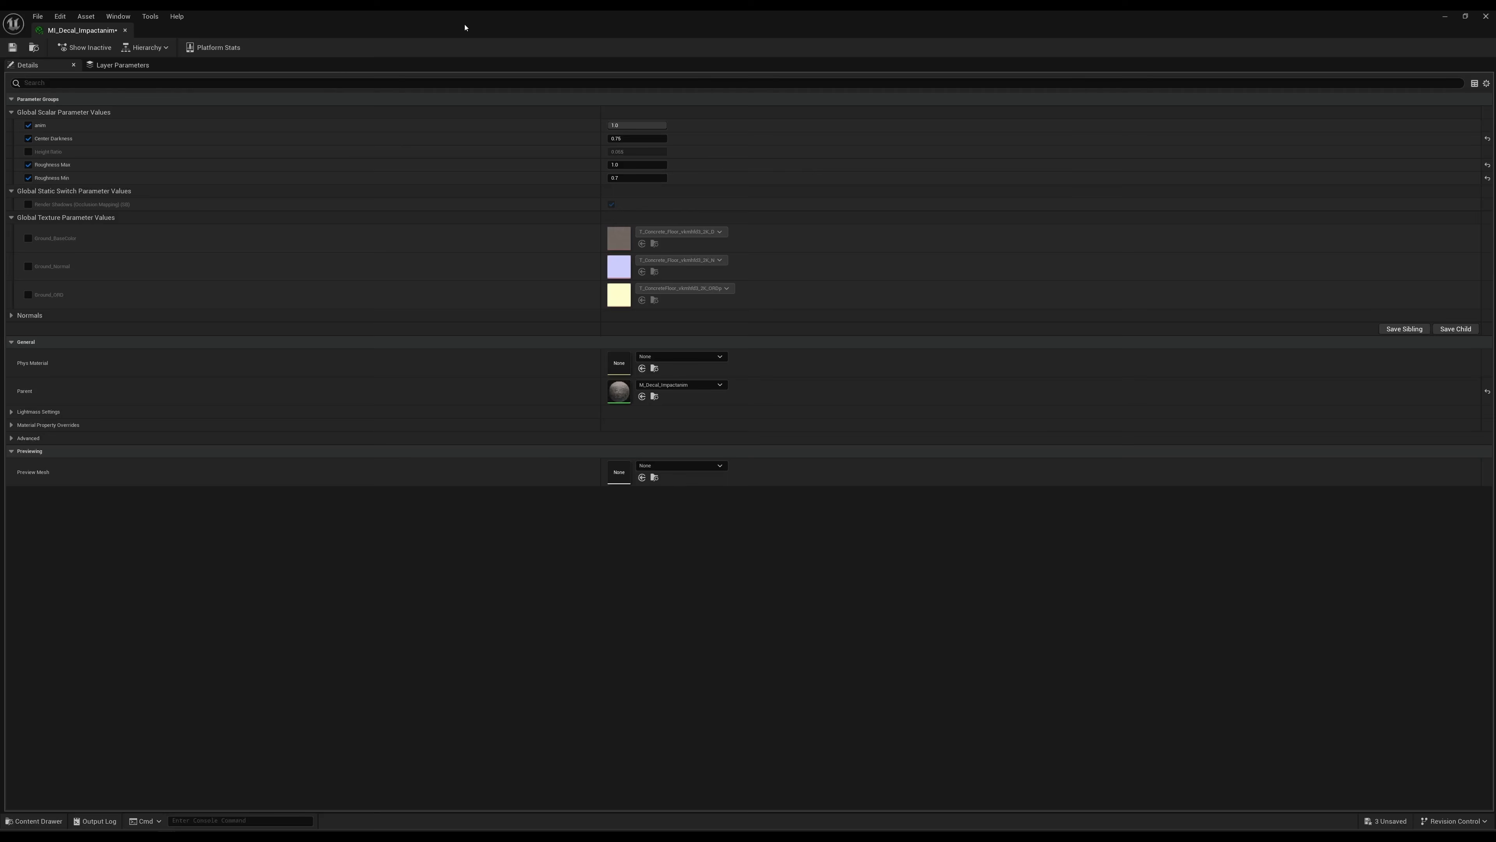
left_click_drag(464, 28, 1040, 96)
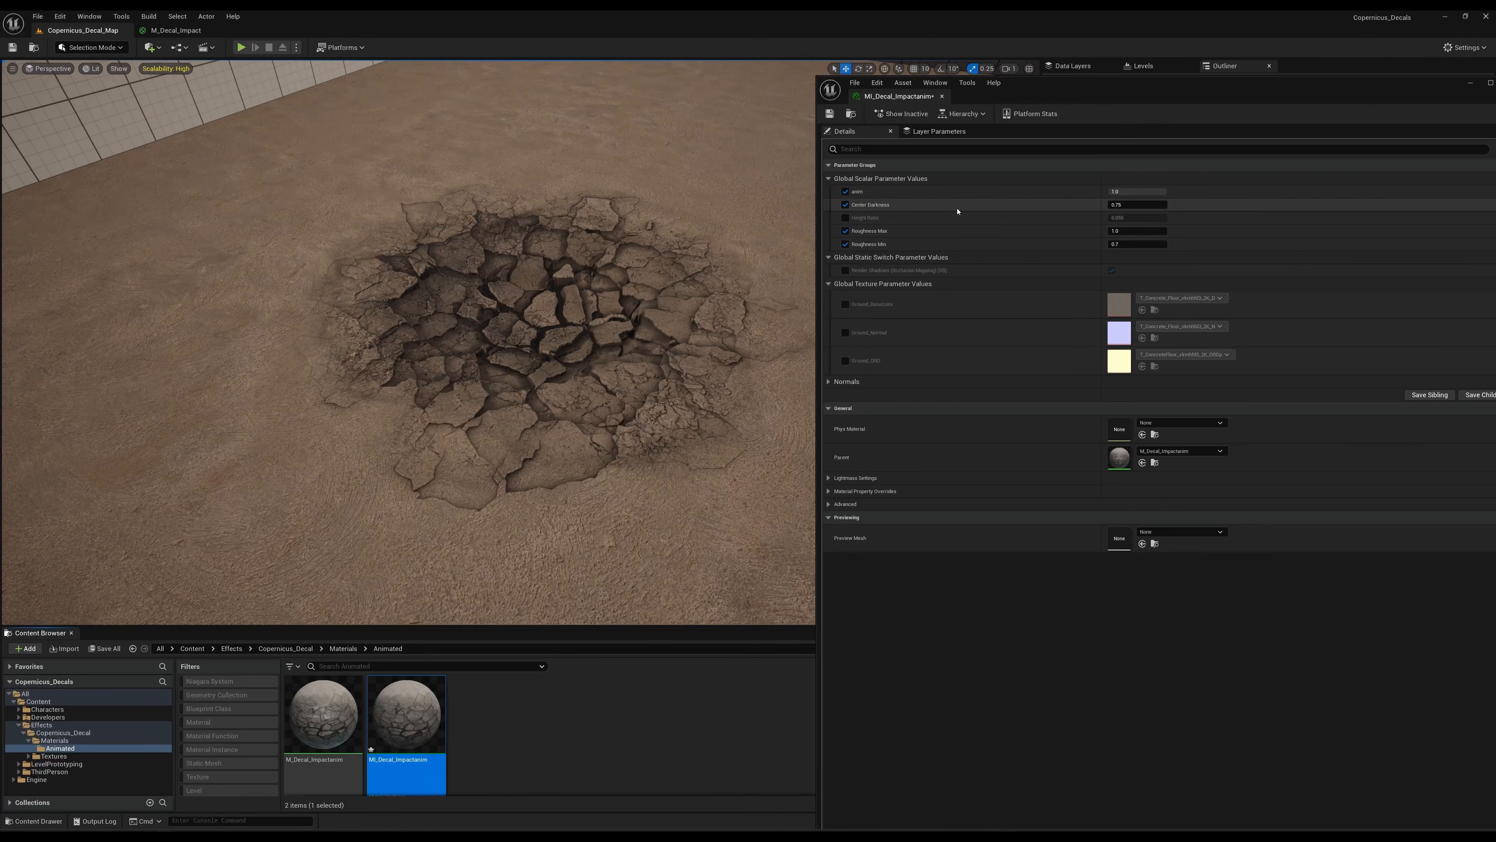
Set the anim parameter to 0 and scrub it back up to 1 while watching the decal.
left_click(1135, 191)
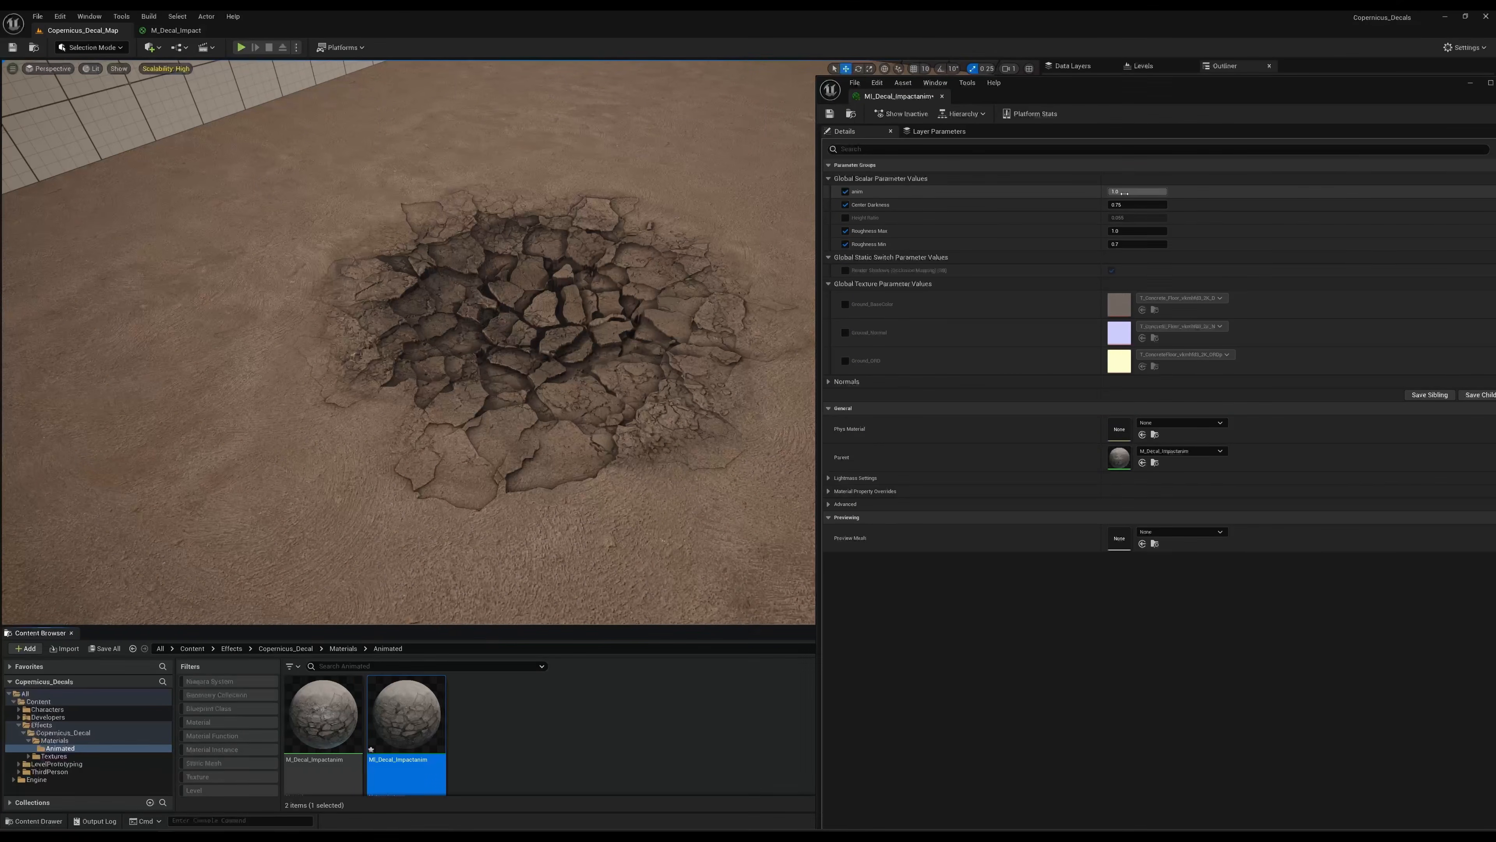
type("0")
key("Return")
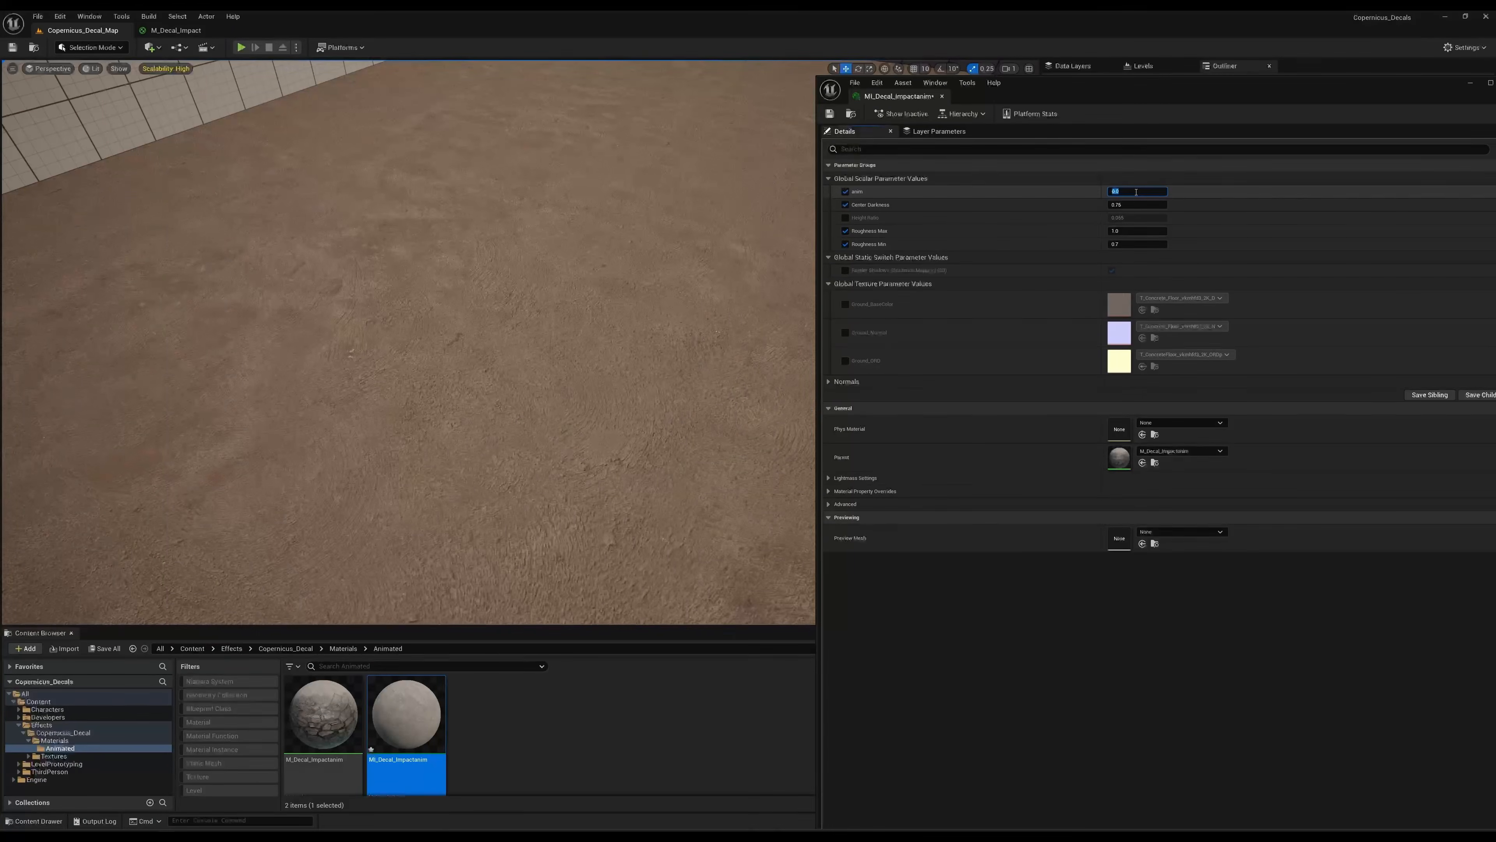
left_click(1179, 166)
left_click(1182, 170)
left_click_drag(1122, 192, 1170, 191)
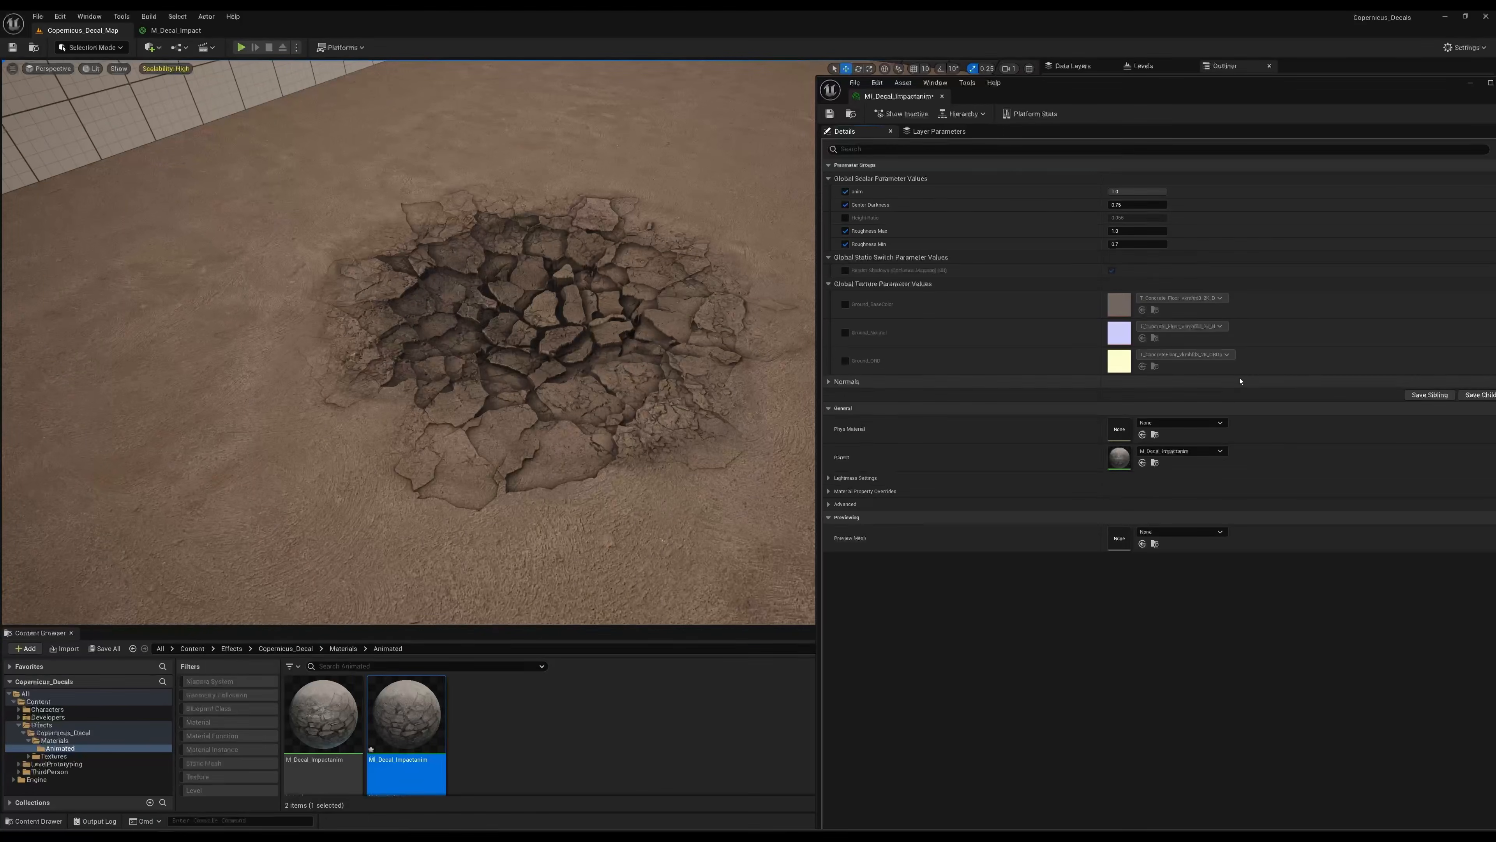
Open the parent material M_Decal_Impactanim in a maximized window and look over its ROUGHNESS group.
double_click(1119, 457)
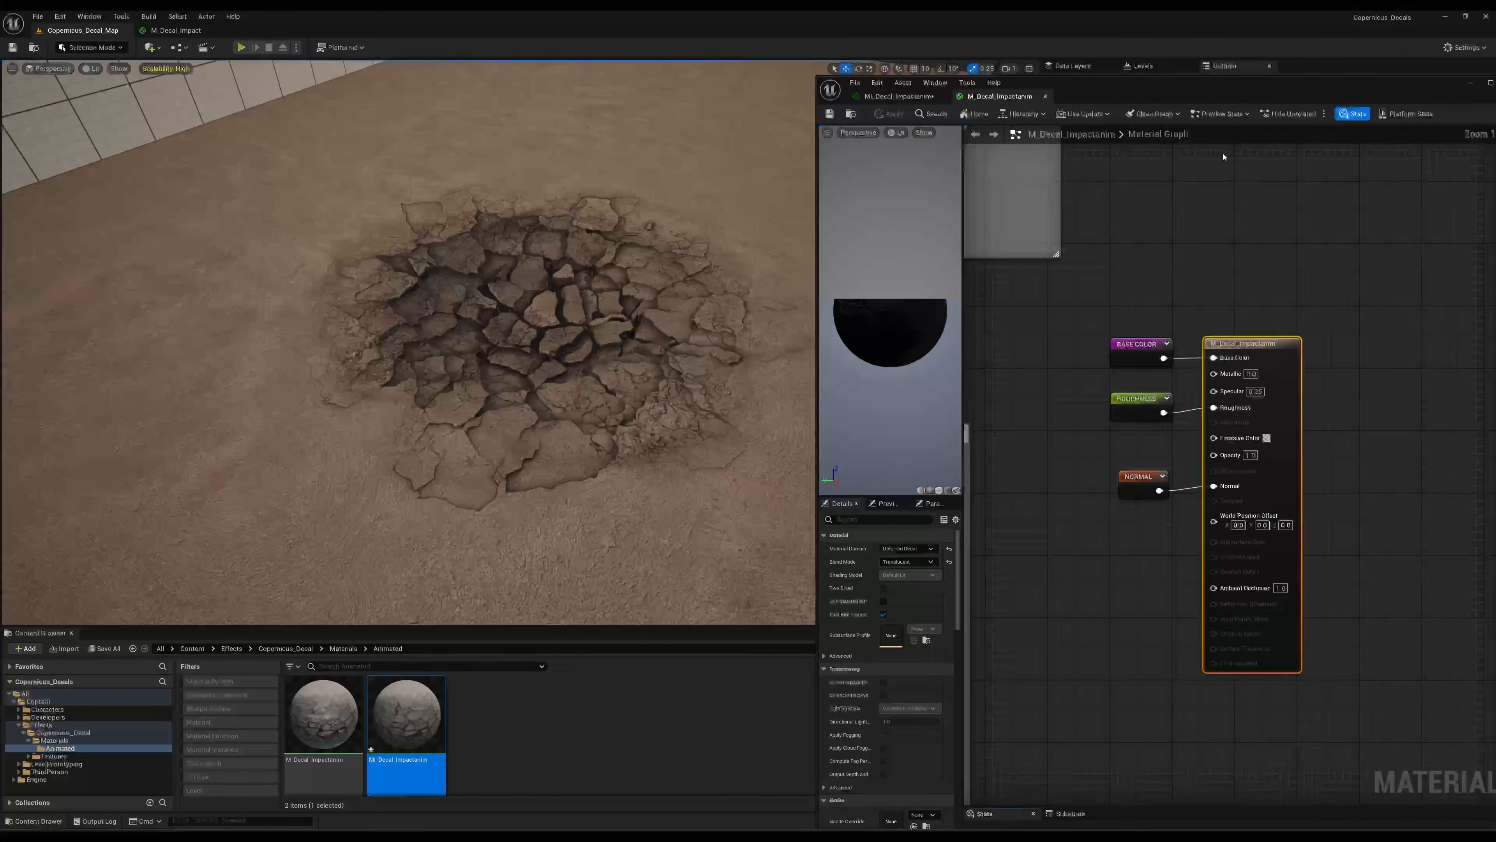
left_click(1490, 82)
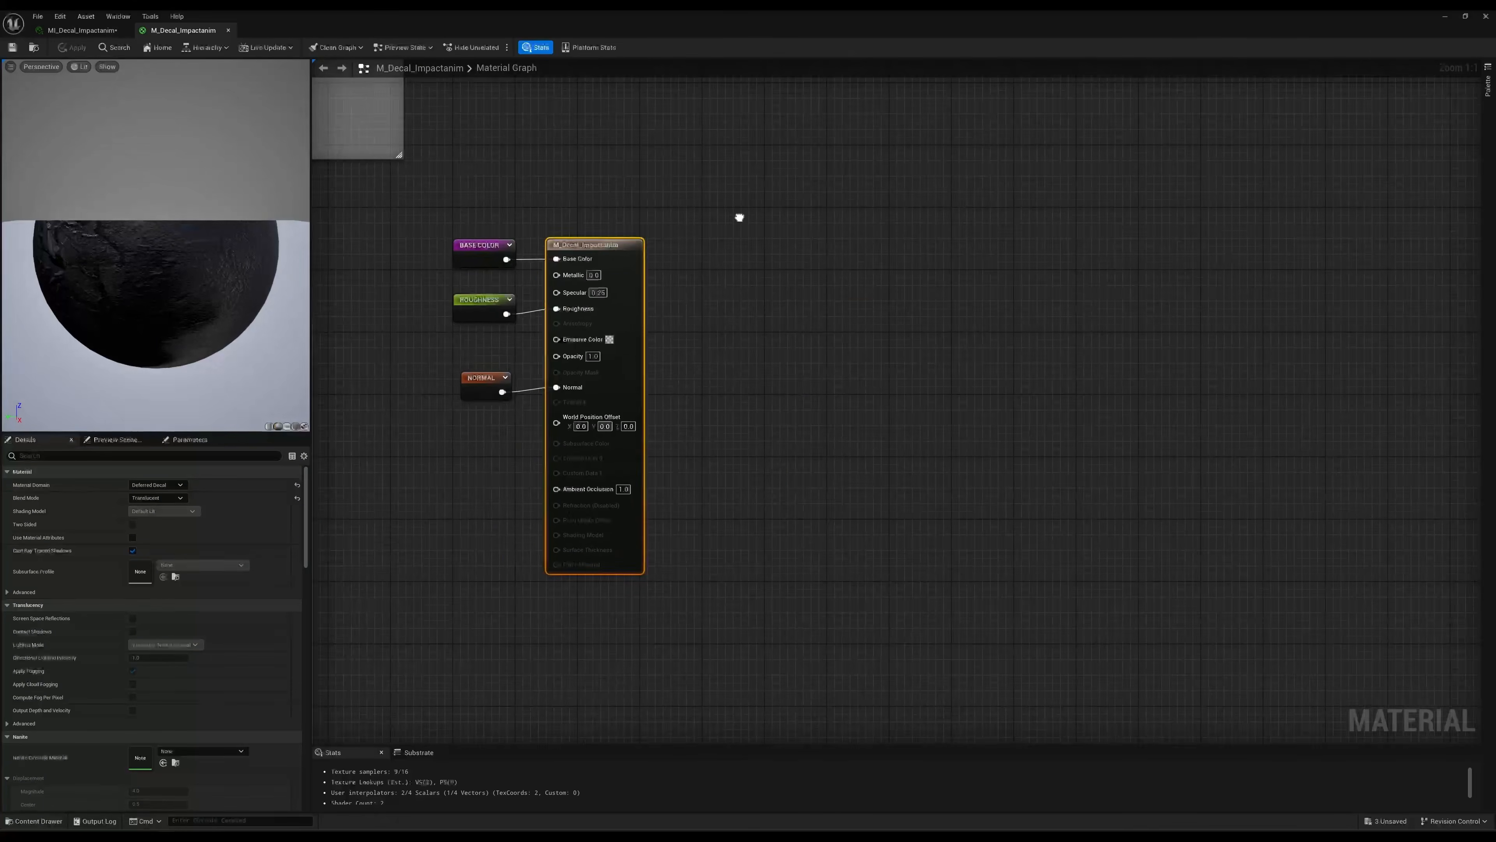
right_click_drag(738, 220, 988, 222)
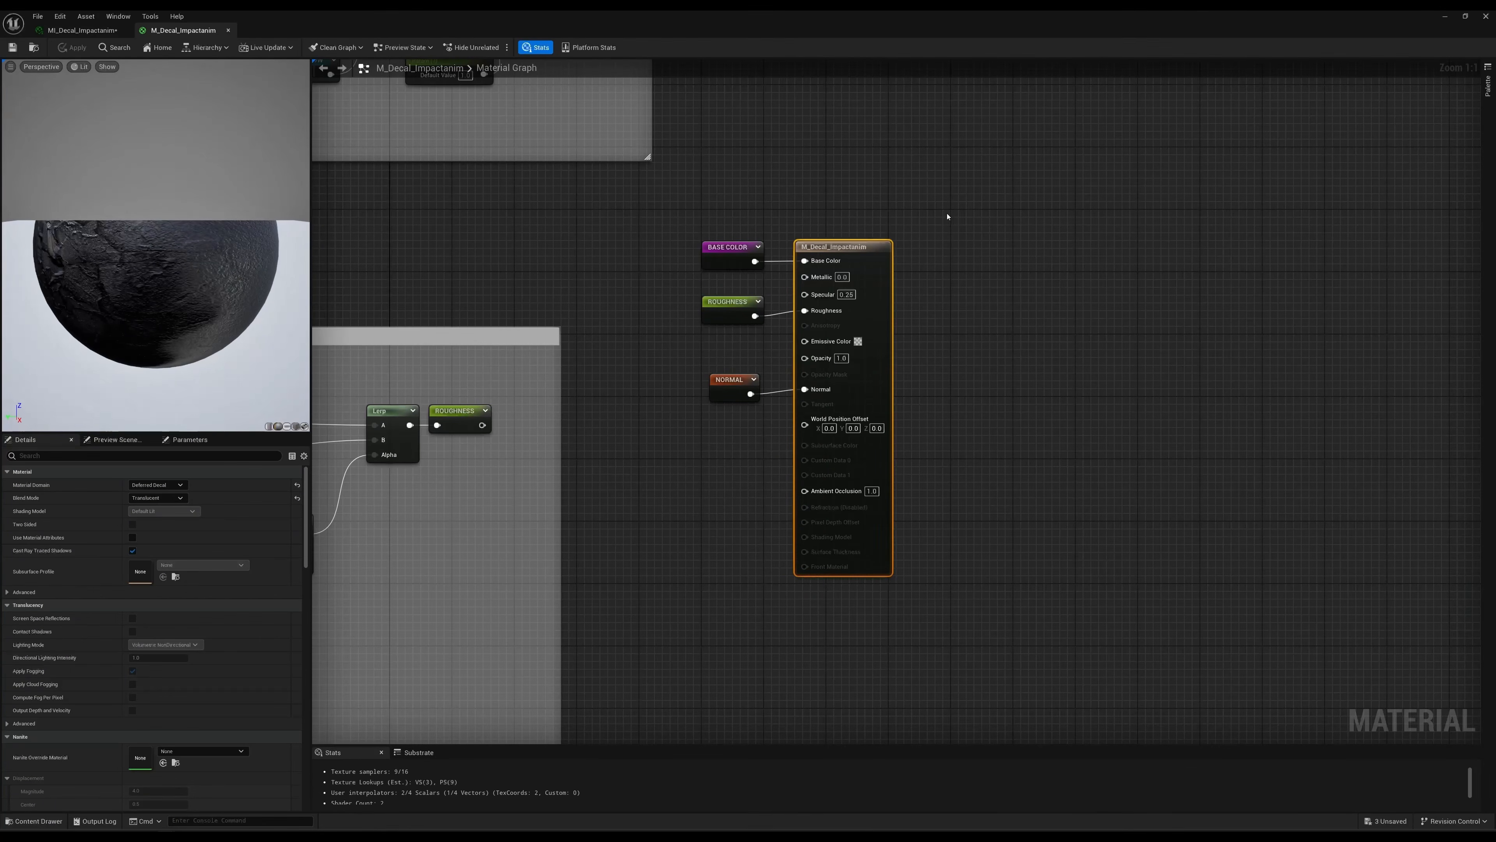
right_click_drag(474, 244, 789, 260)
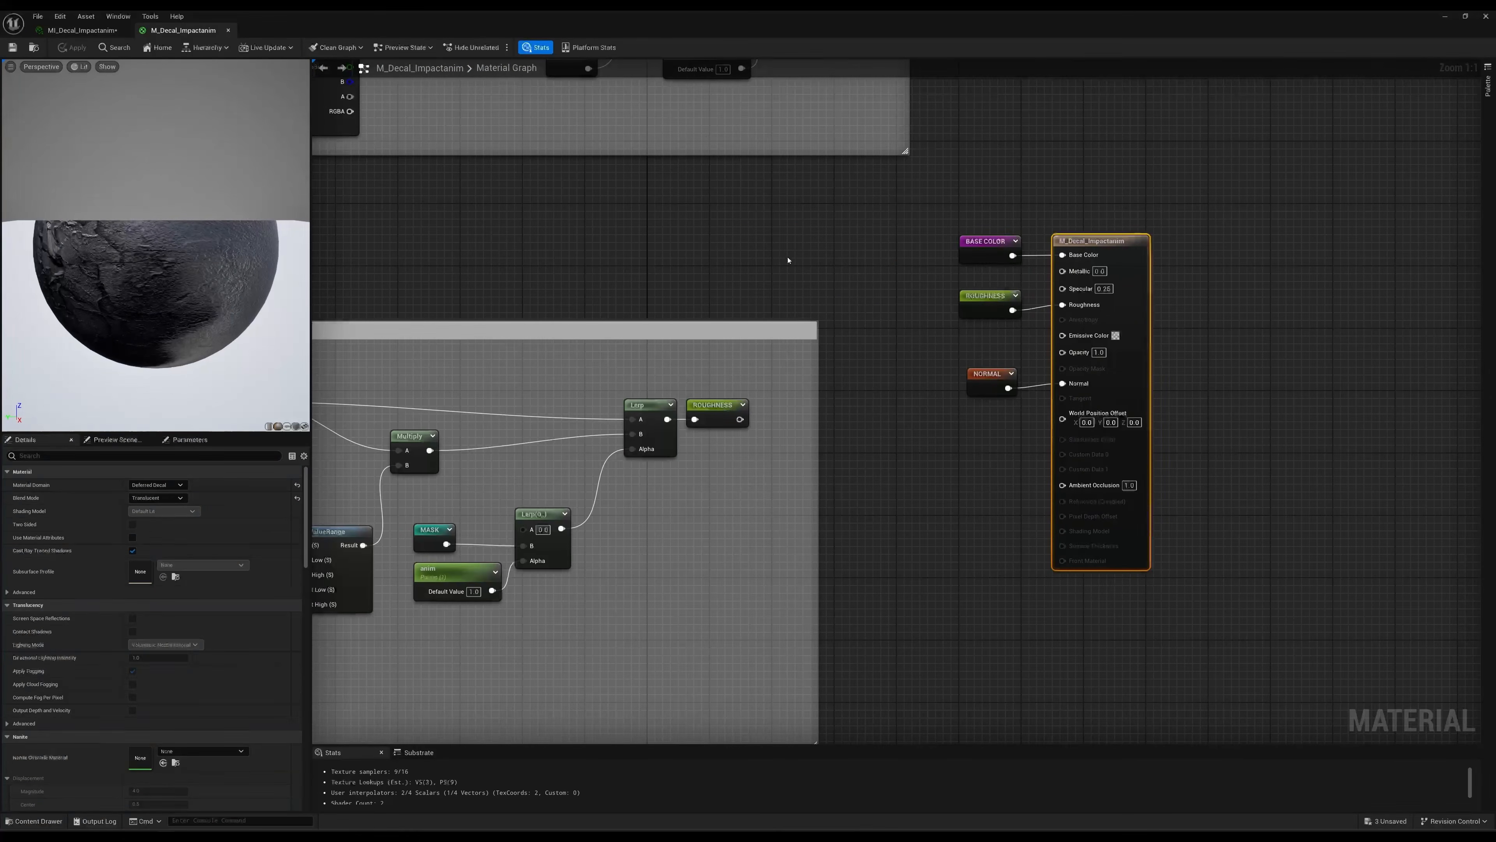
right_click_drag(631, 251, 959, 265)
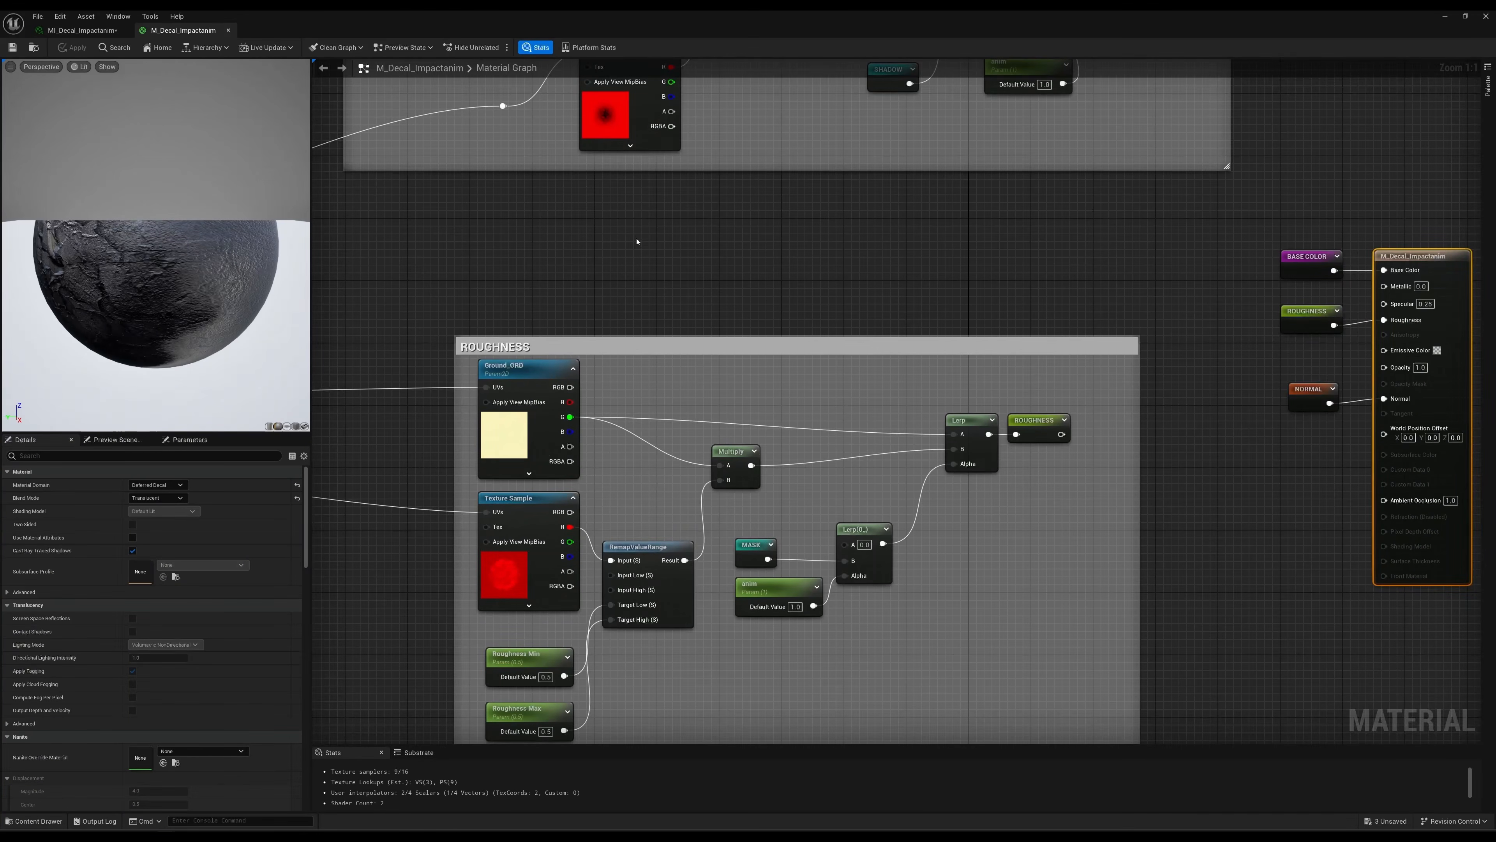
right_click_drag(637, 241, 903, 230)
Move the anim parameter node that is multiplied with Height Ratio for ParallaxOcclusionMapping slightly up and left.
scroll(396, 323, "down", 1)
right_click_drag(390, 329, 916, 289)
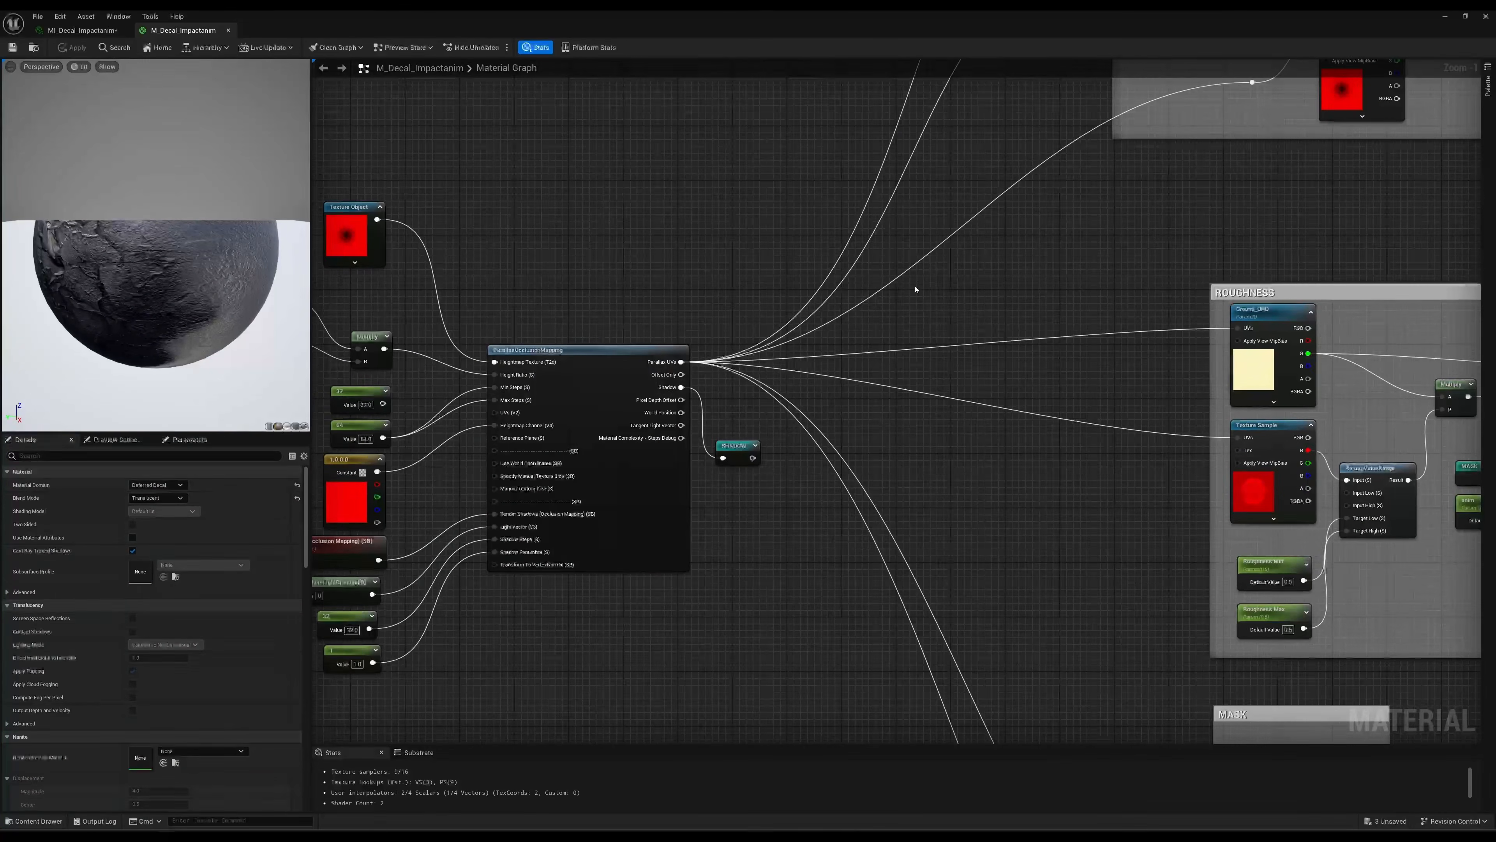
right_click_drag(564, 283, 854, 224)
scroll(825, 236, "up", 1)
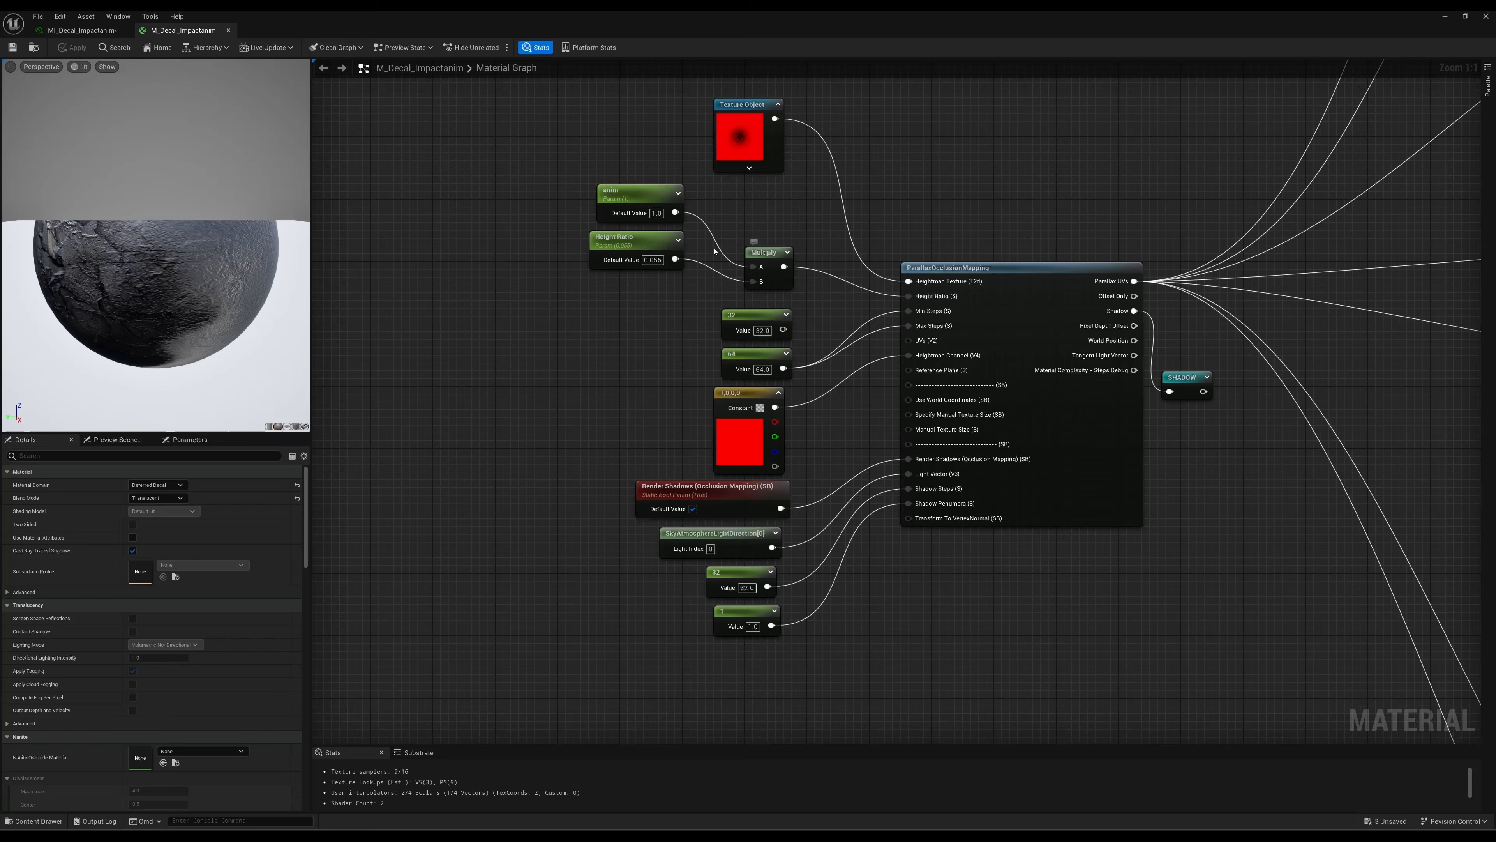
left_click_drag(634, 198, 626, 190)
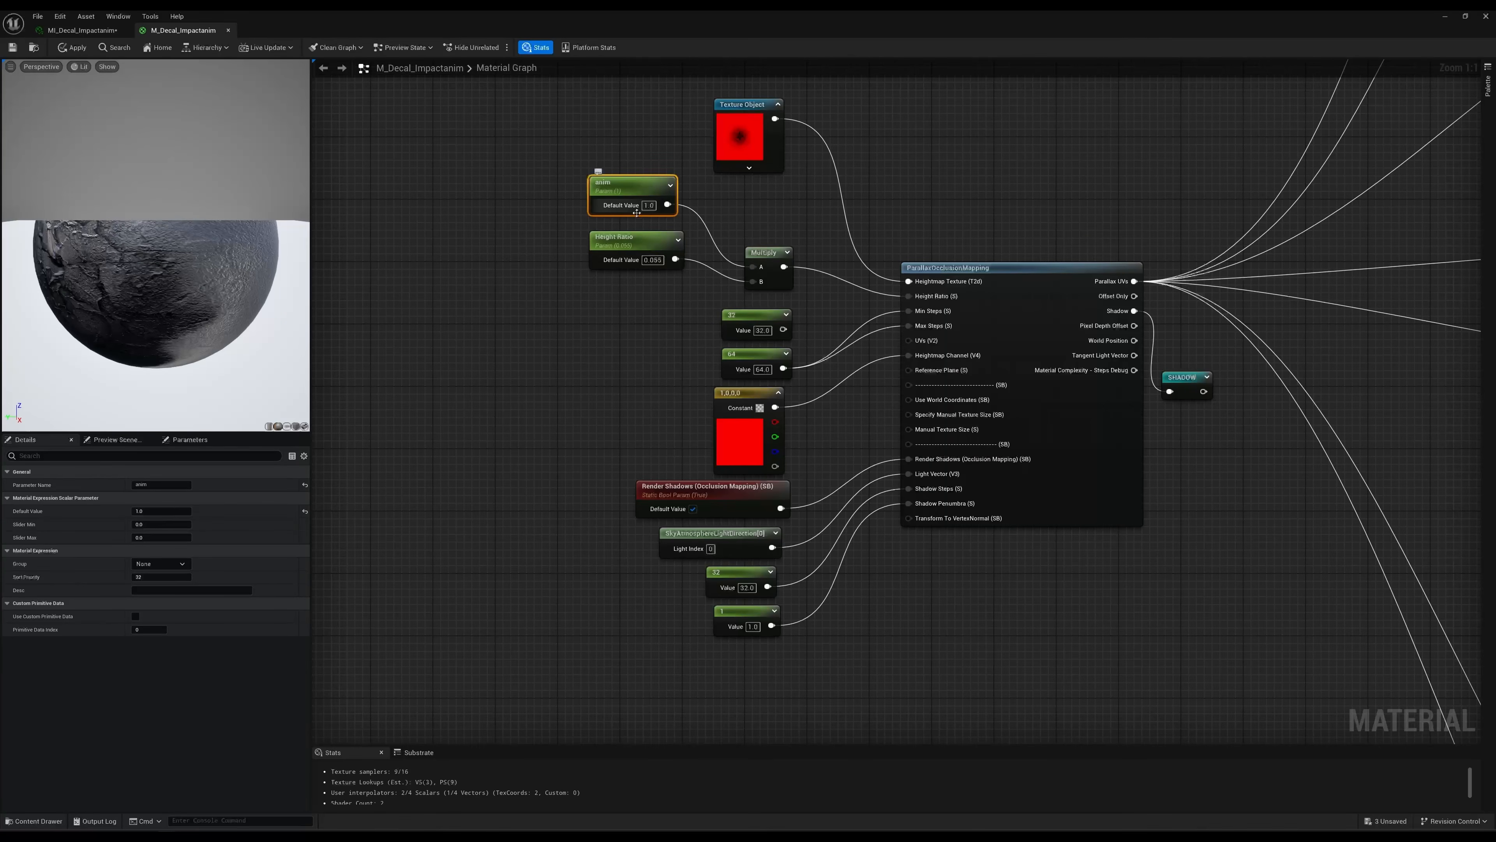
Examine the final Lerp before the BASE COLOR reroute and the anim parameter connected to its Alpha.
right_click_drag(978, 163, 805, 224)
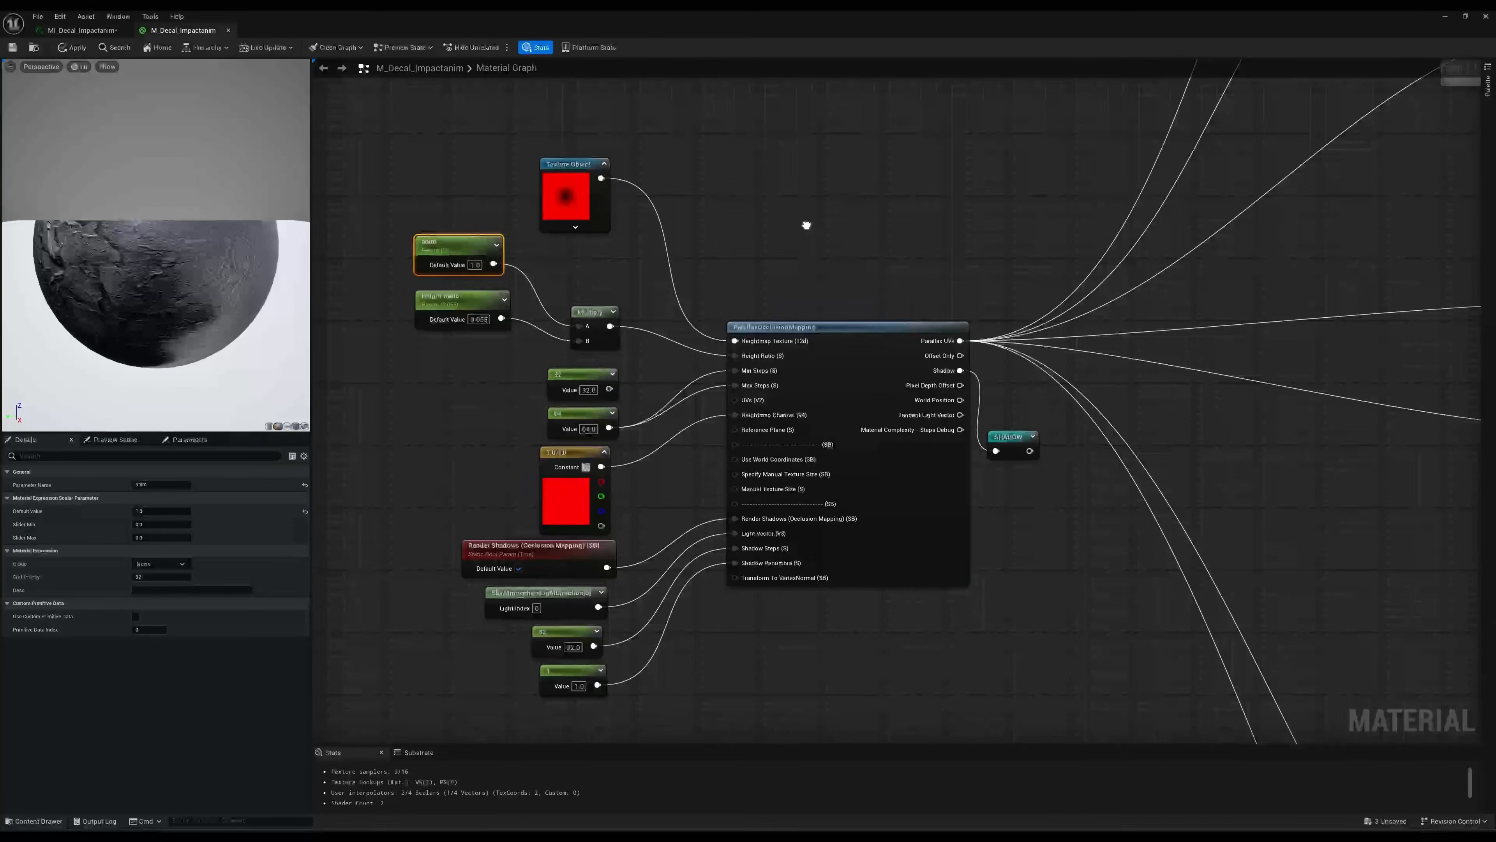
scroll(805, 223, "down", 2)
right_click_drag(1011, 124, 664, 264)
right_click_drag(1280, 201, 937, 302)
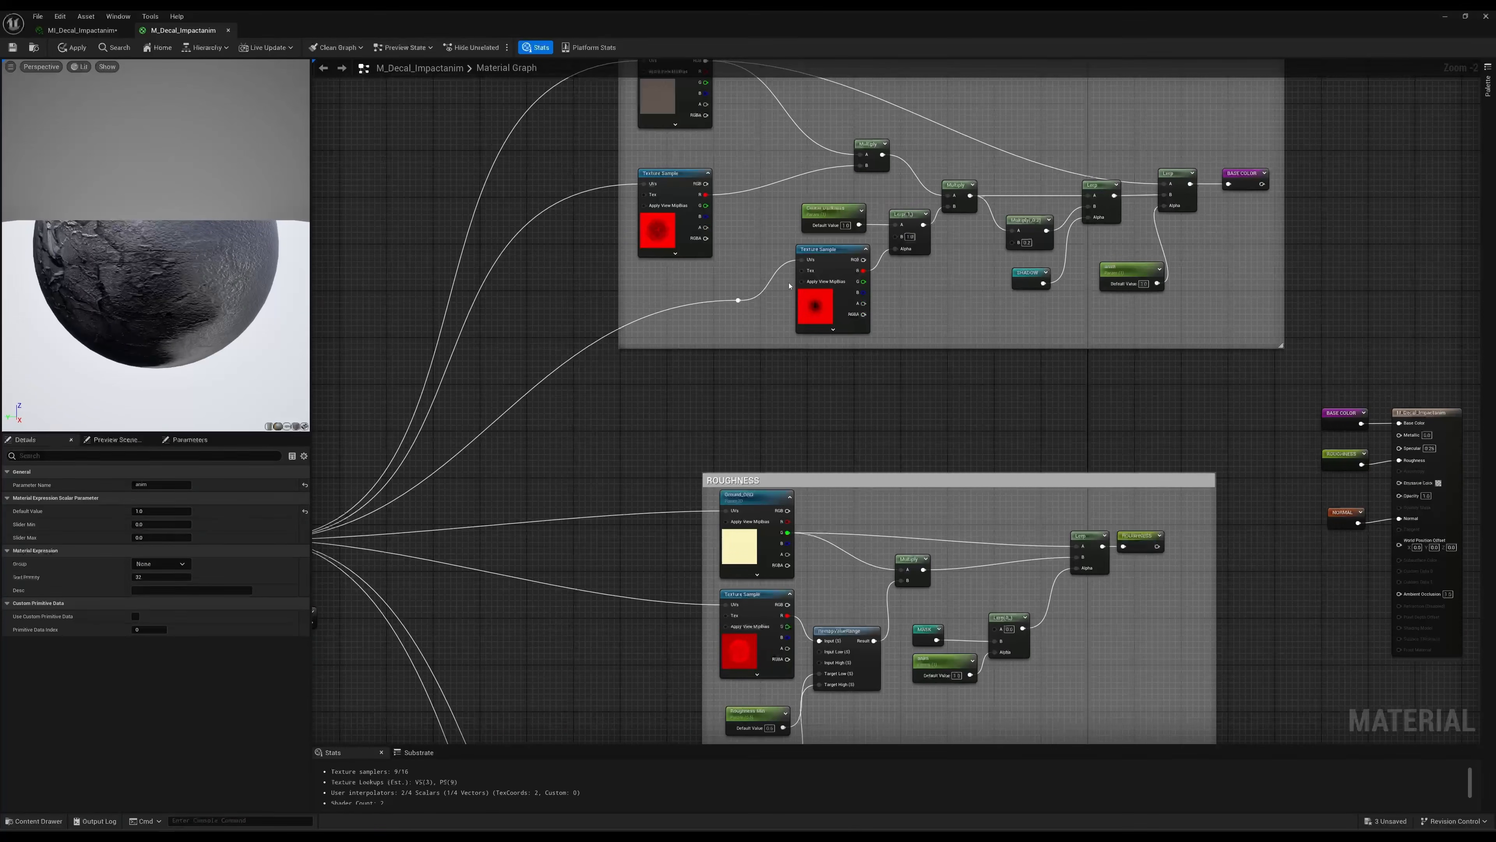
right_click_drag(977, 319, 804, 382)
scroll(1026, 304, "up", 2)
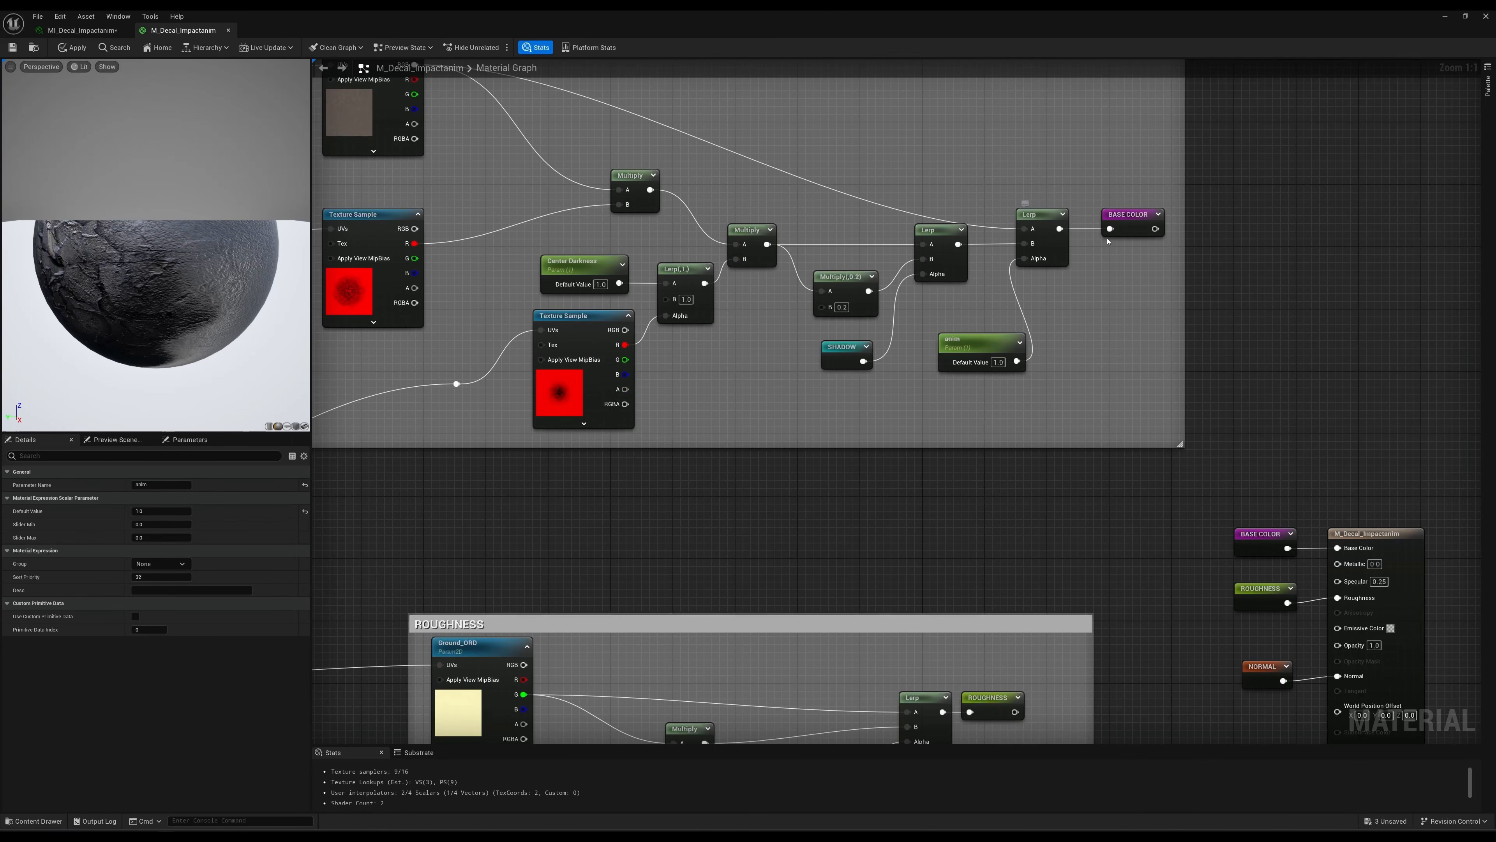
right_click_drag(843, 157, 959, 217)
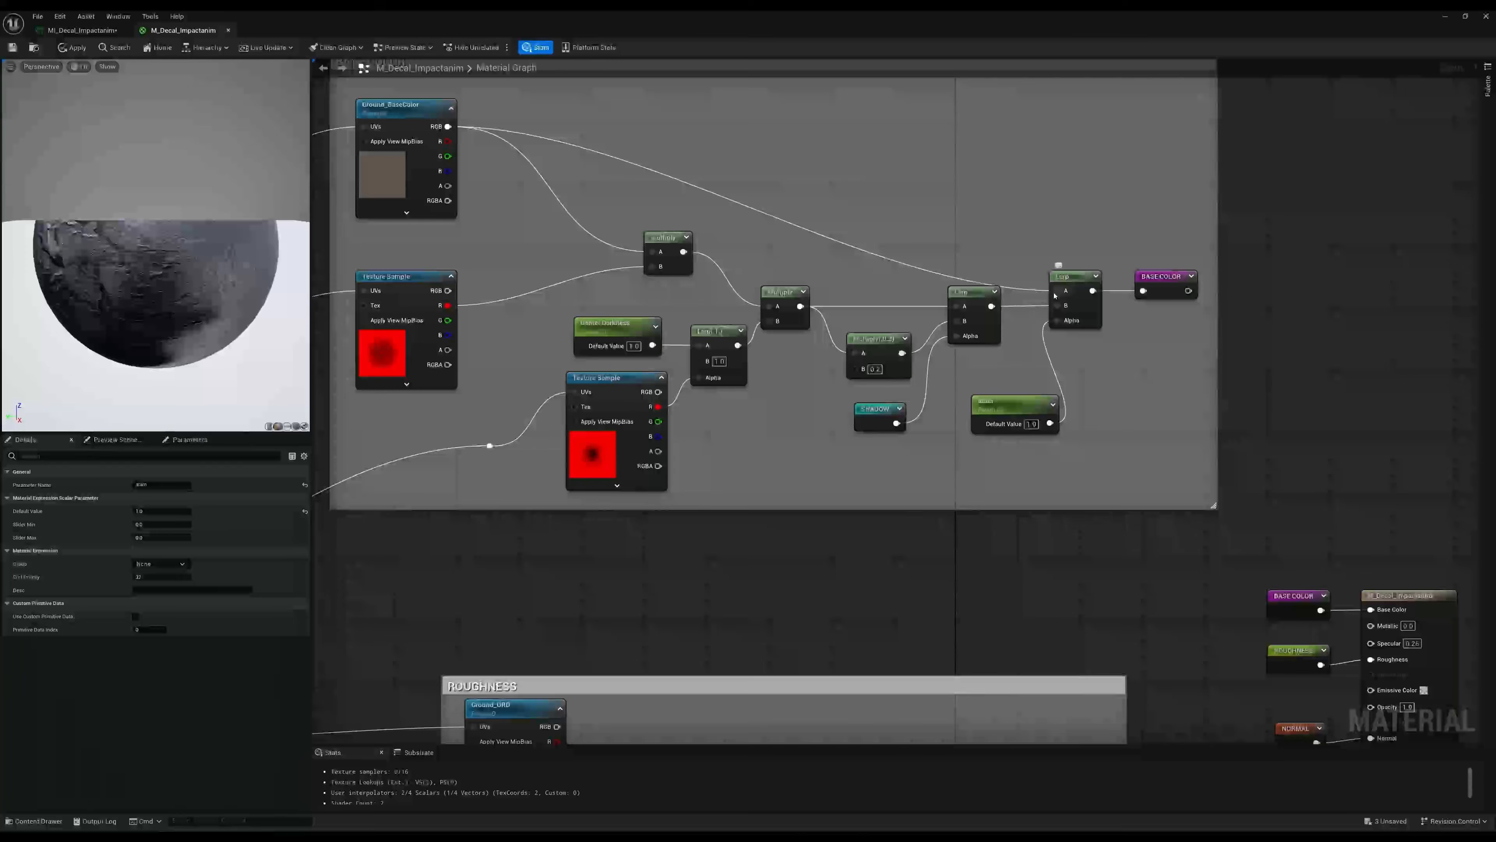
Highlight Ground_BaseColor and the impact color nodes as the final Lerp's two sources, and clear the selection.
left_click(384, 160)
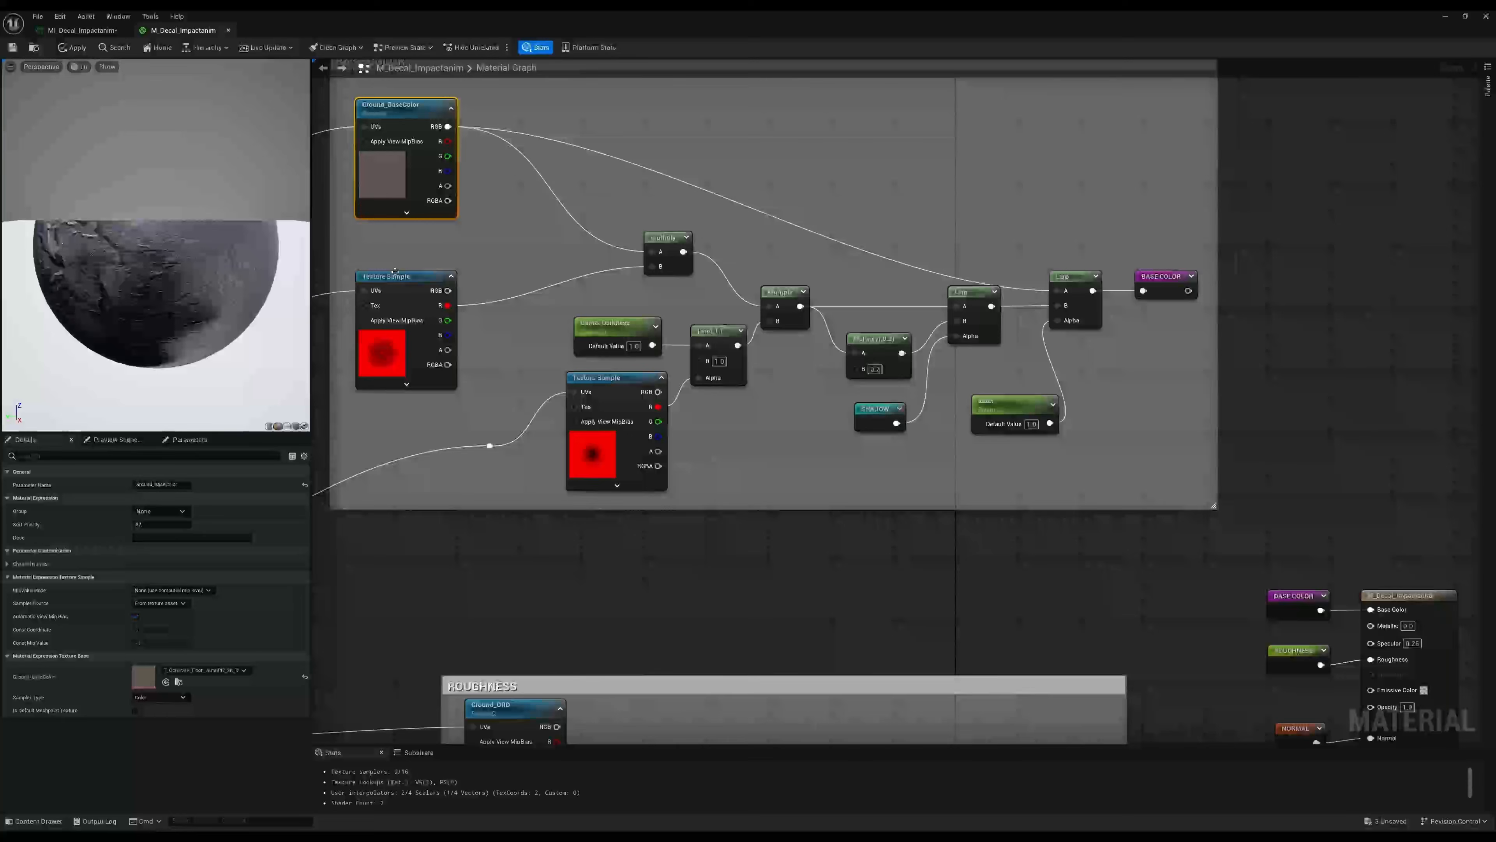
left_click_drag(401, 255, 959, 482)
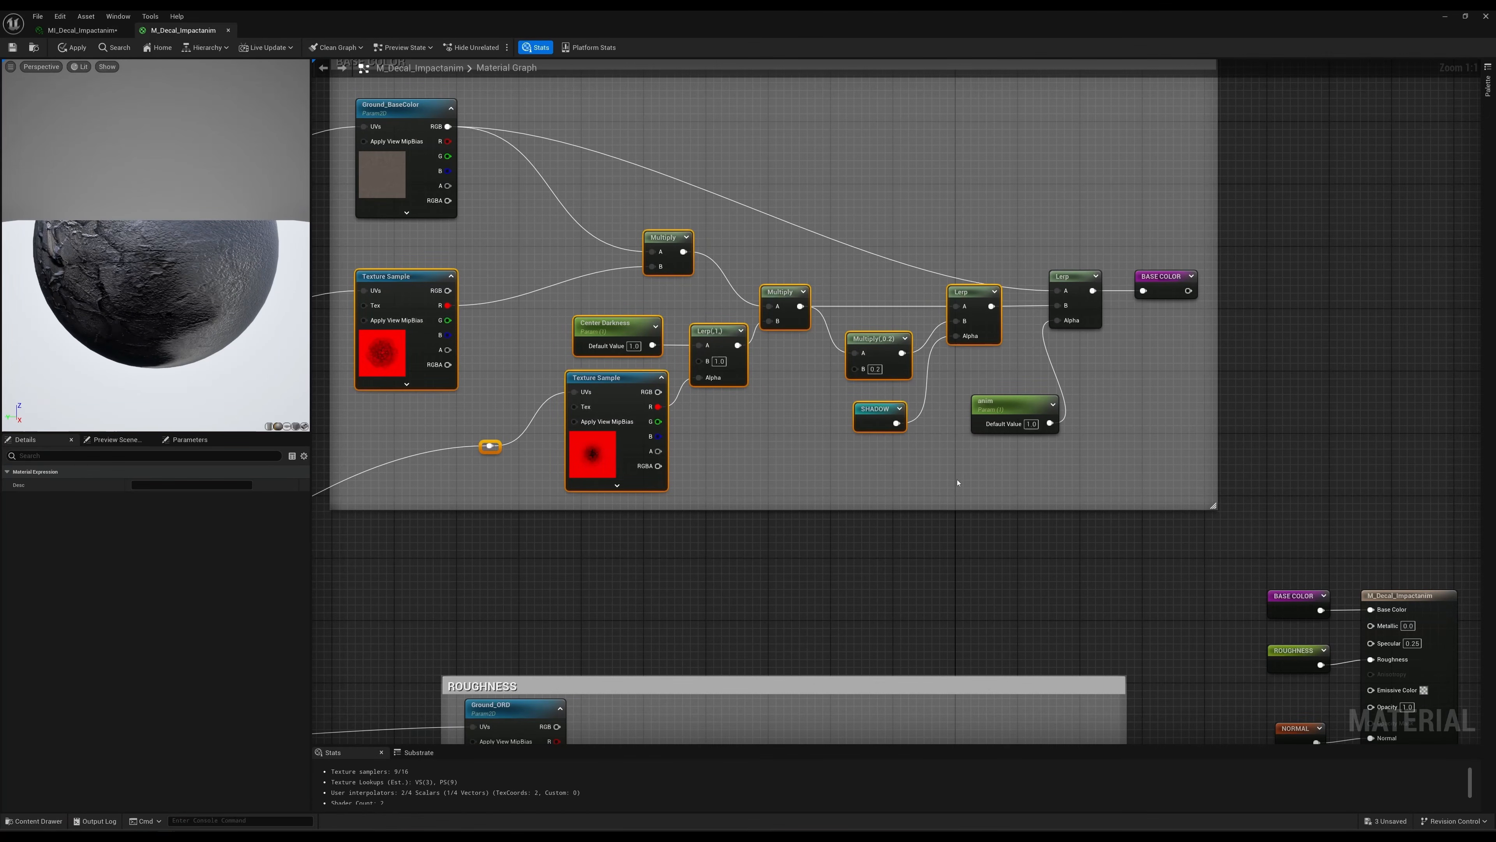
left_click(1008, 236)
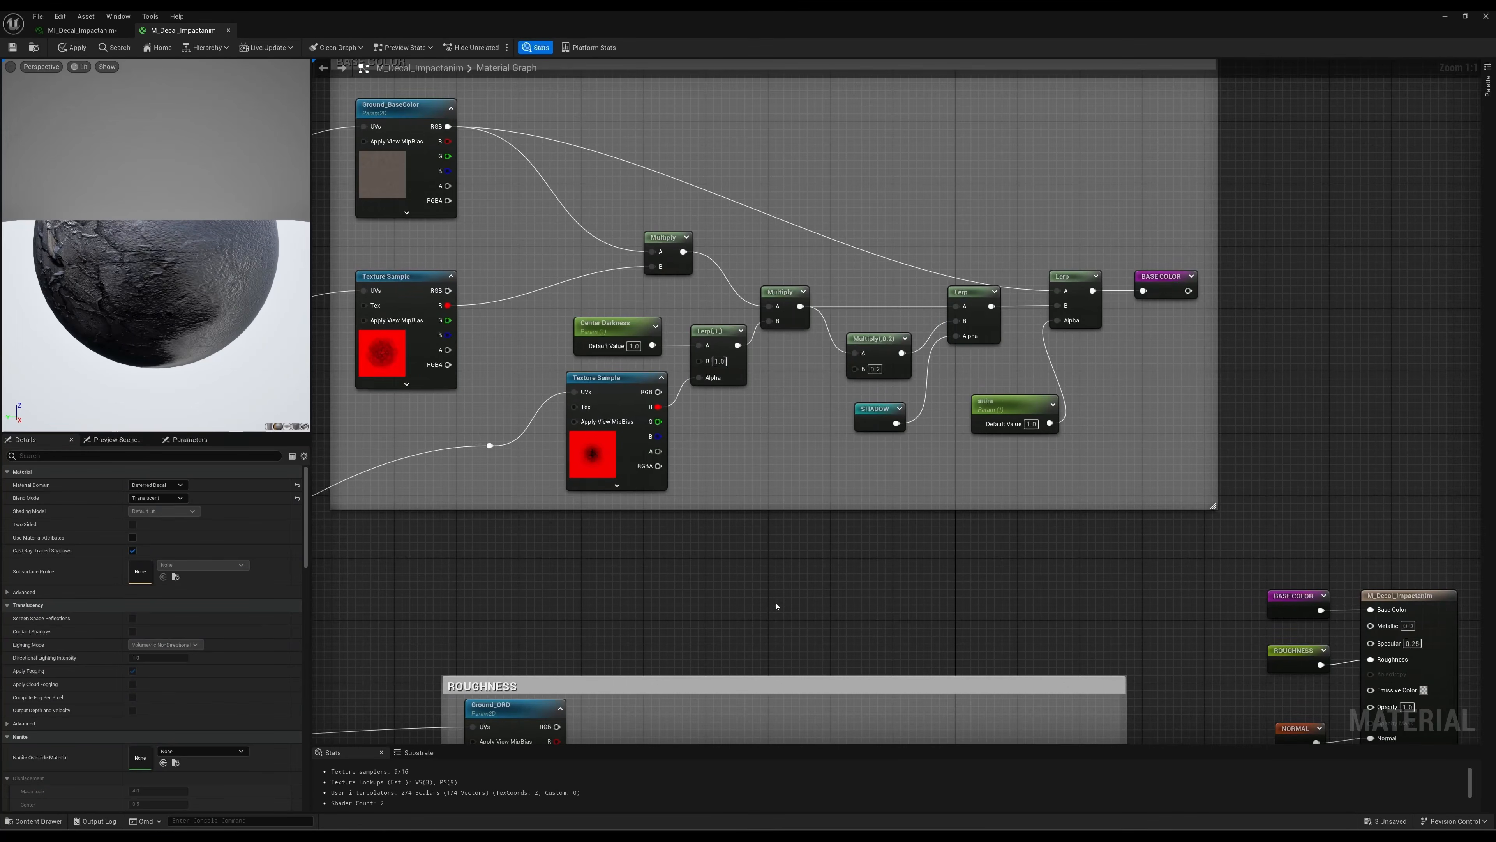
Test the previewed MASK and anim Lerp in the ROUGHNESS group by setting anim's default value to 0, and restore it to 1.
right_click_drag(776, 606, 812, 200)
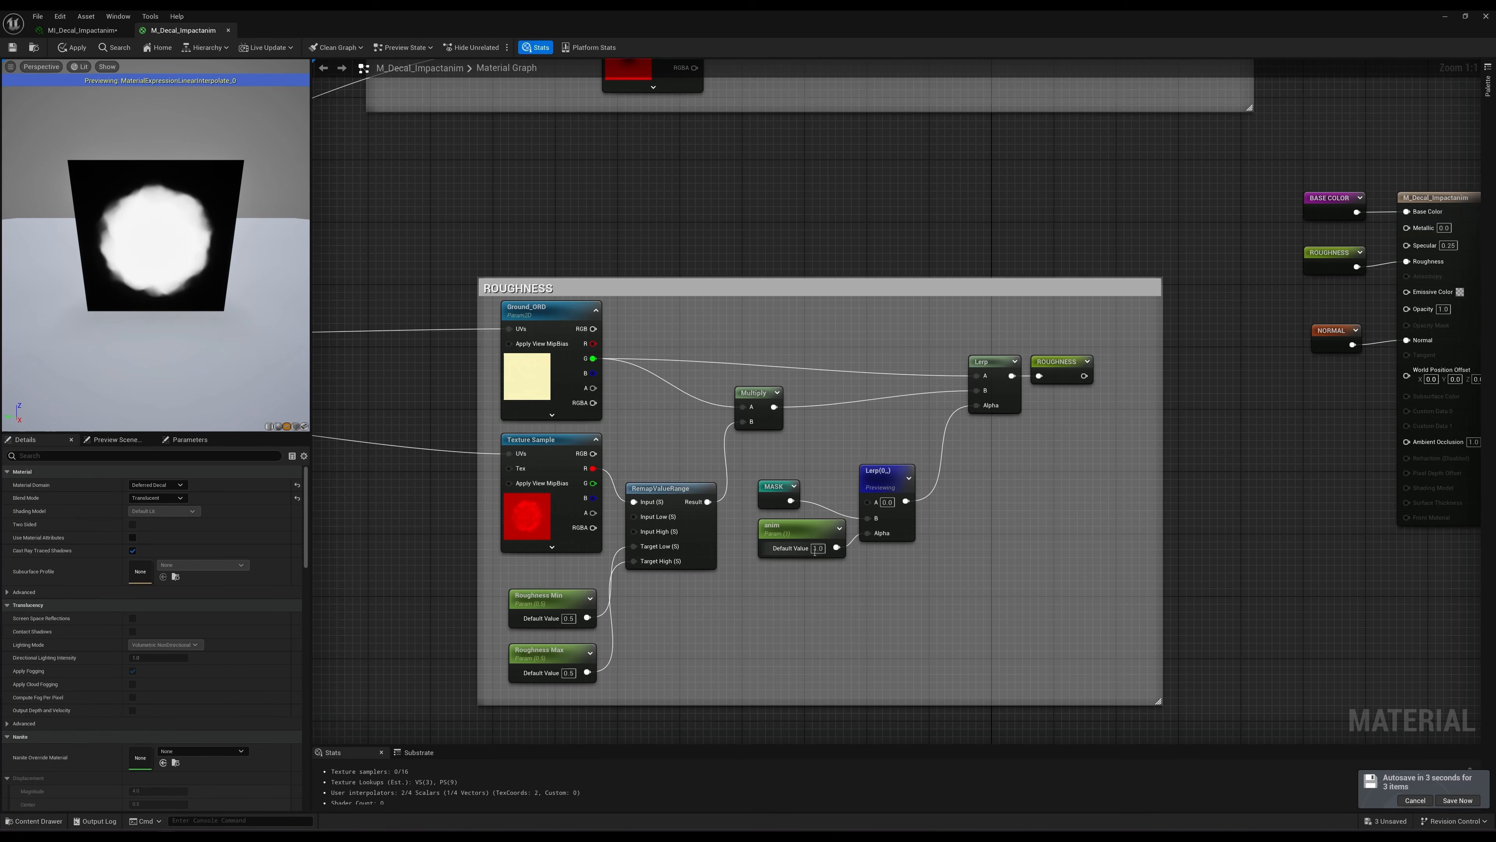
left_click_drag(224, 317, 226, 310)
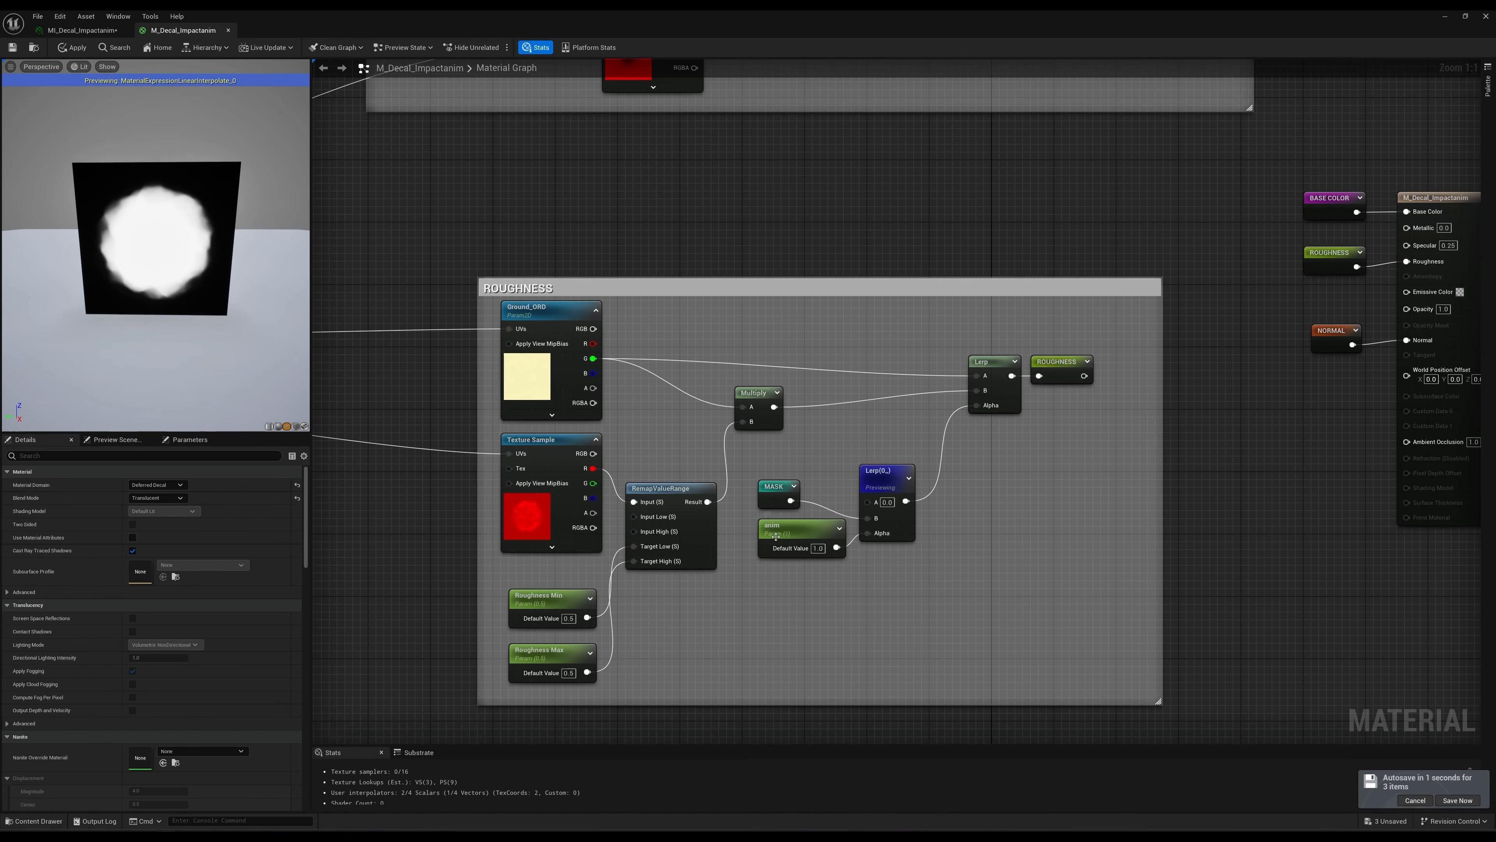
left_click(817, 549)
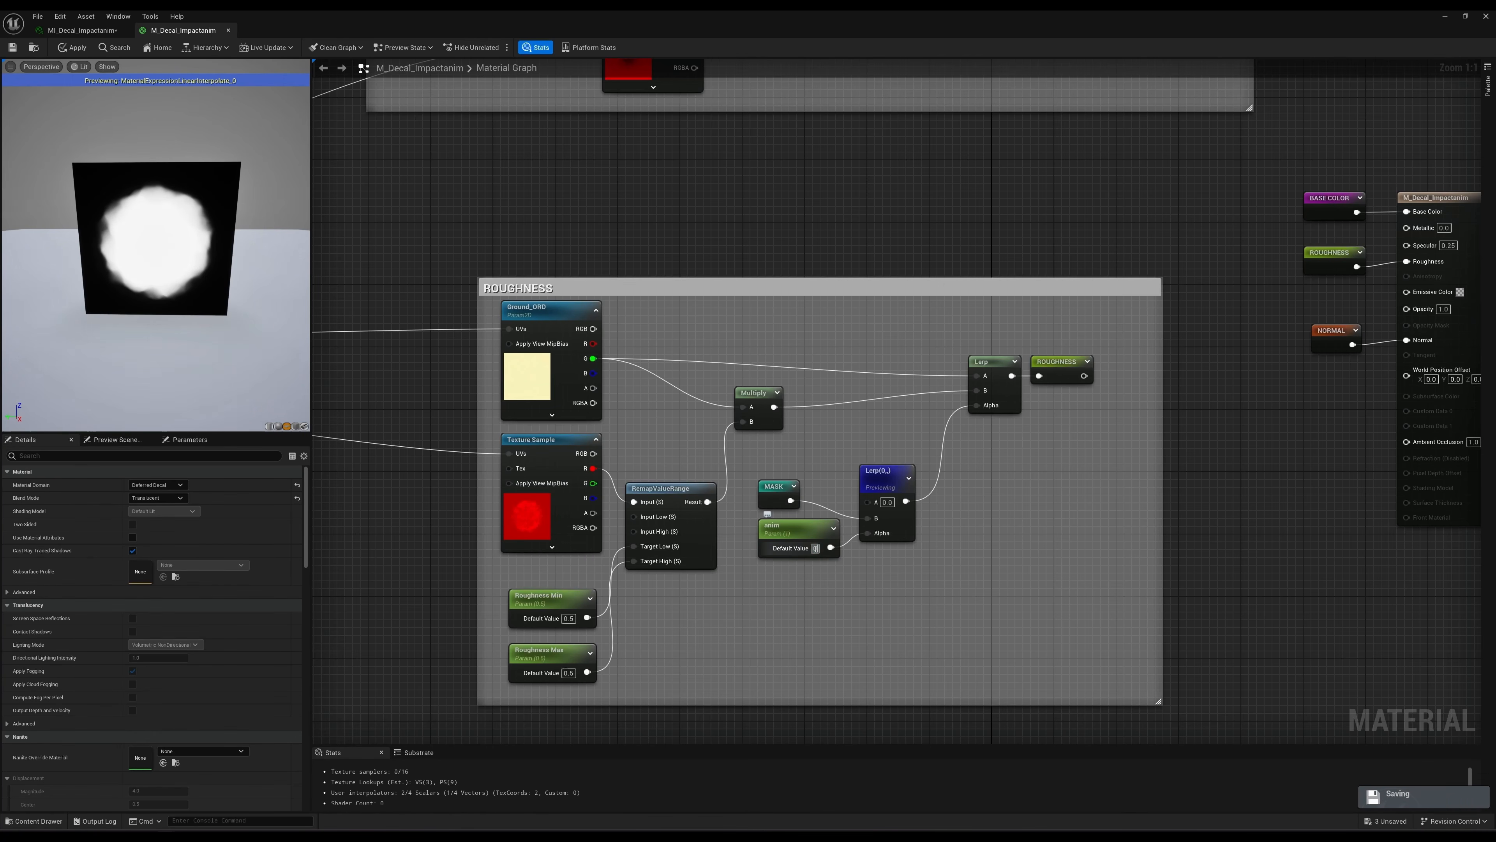
type("0")
key("Return")
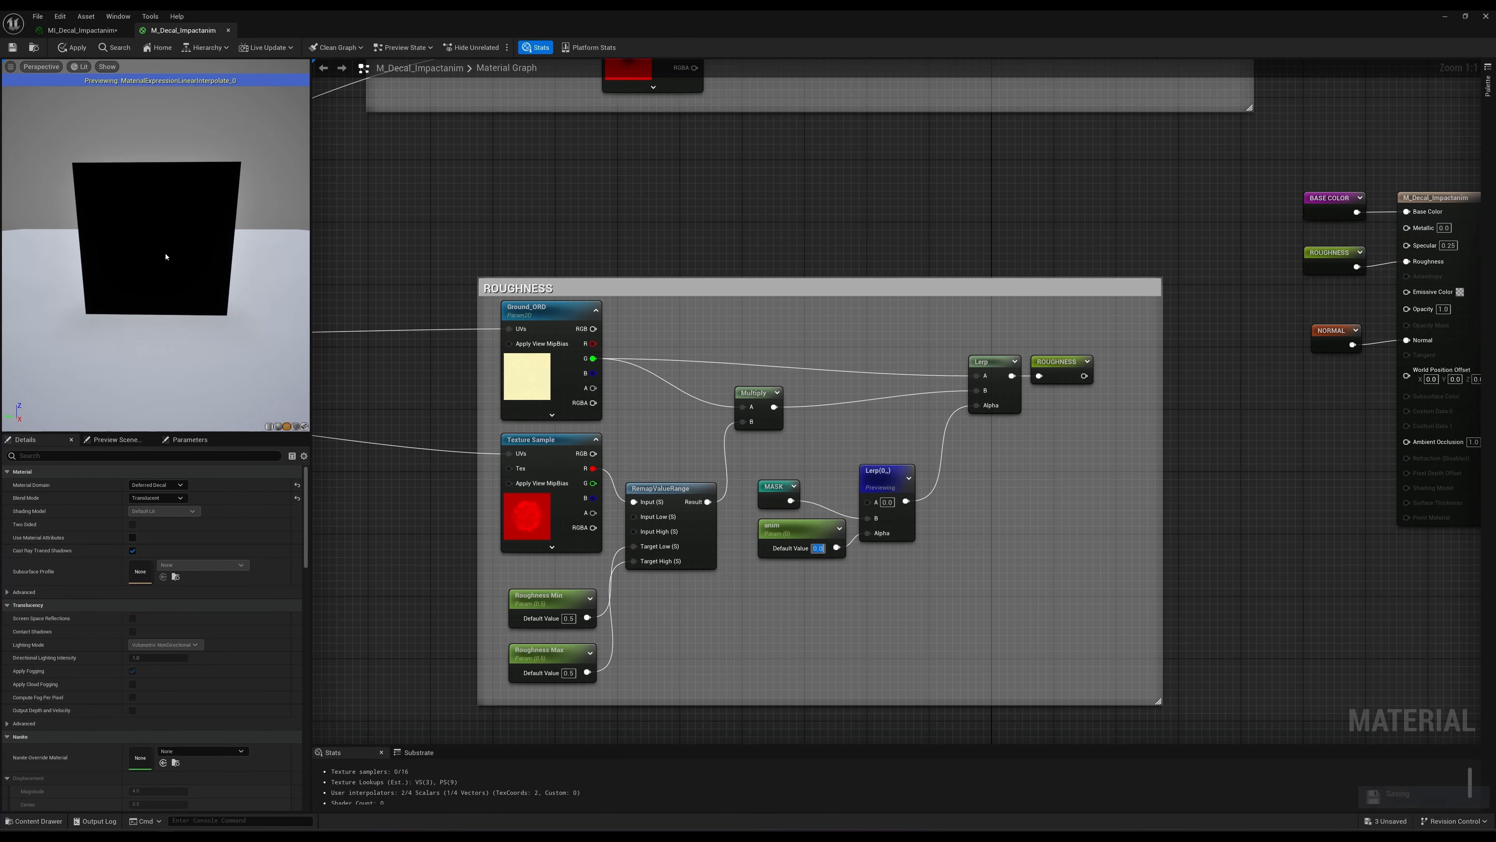
type("1")
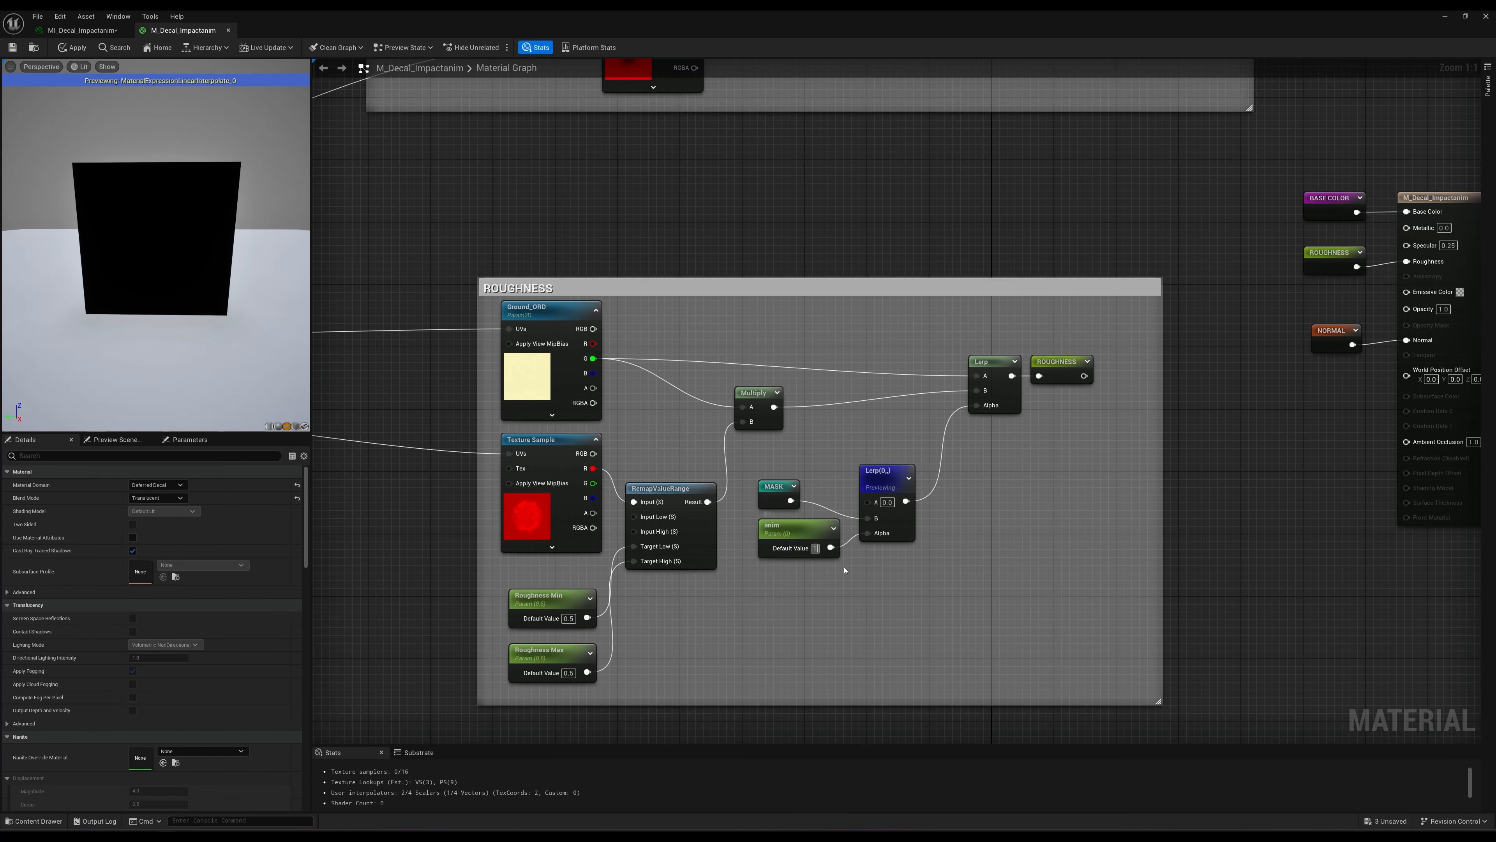
key("Return")
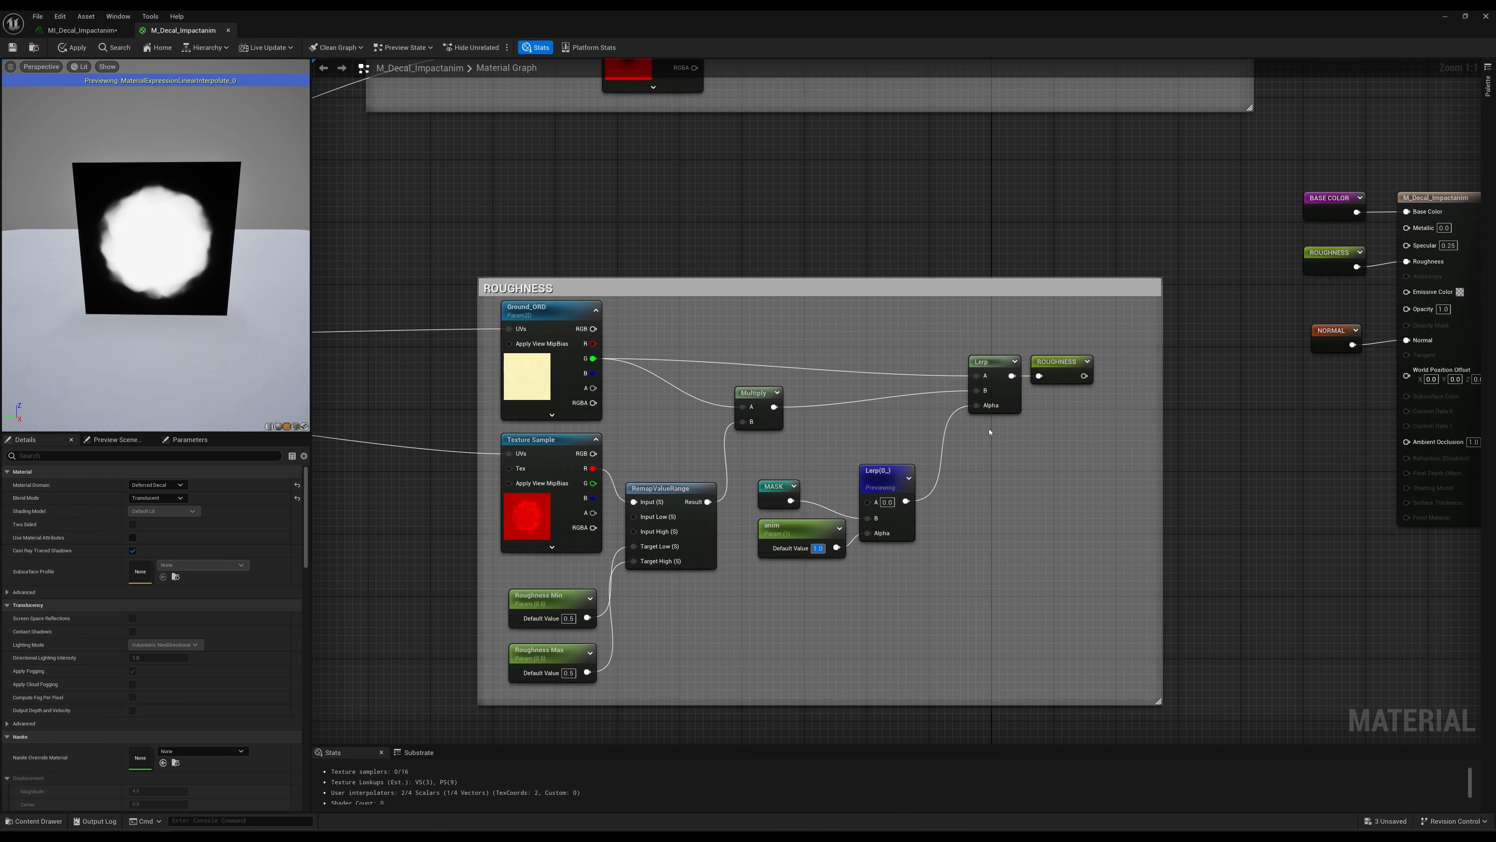
Preview the final Lerp before the ROUGHNESS reroute and enlarge the preview plane.
left_click(988, 362)
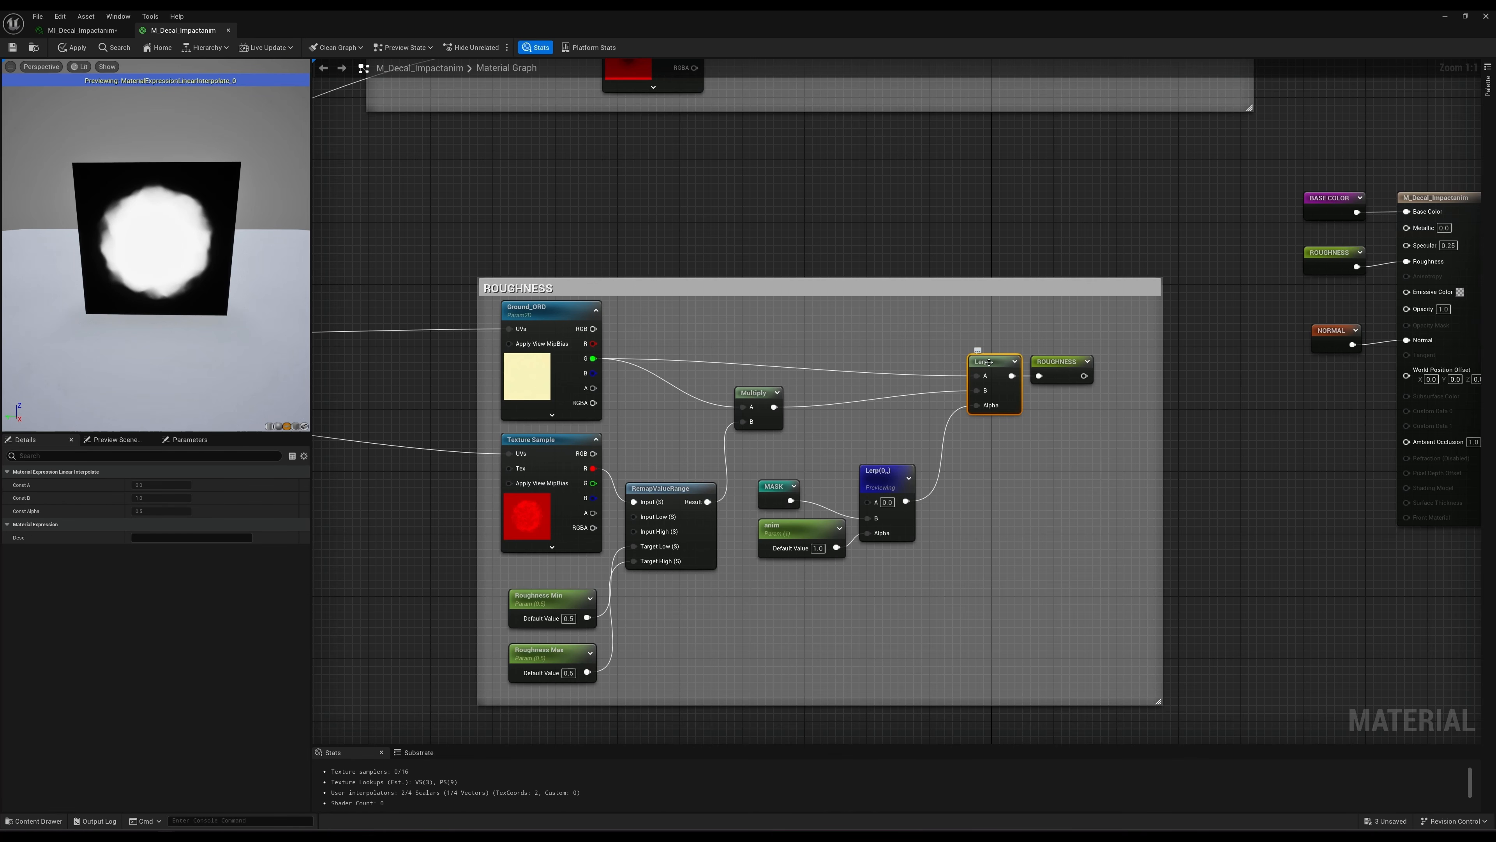
key("space")
scroll(198, 259, "up", 4)
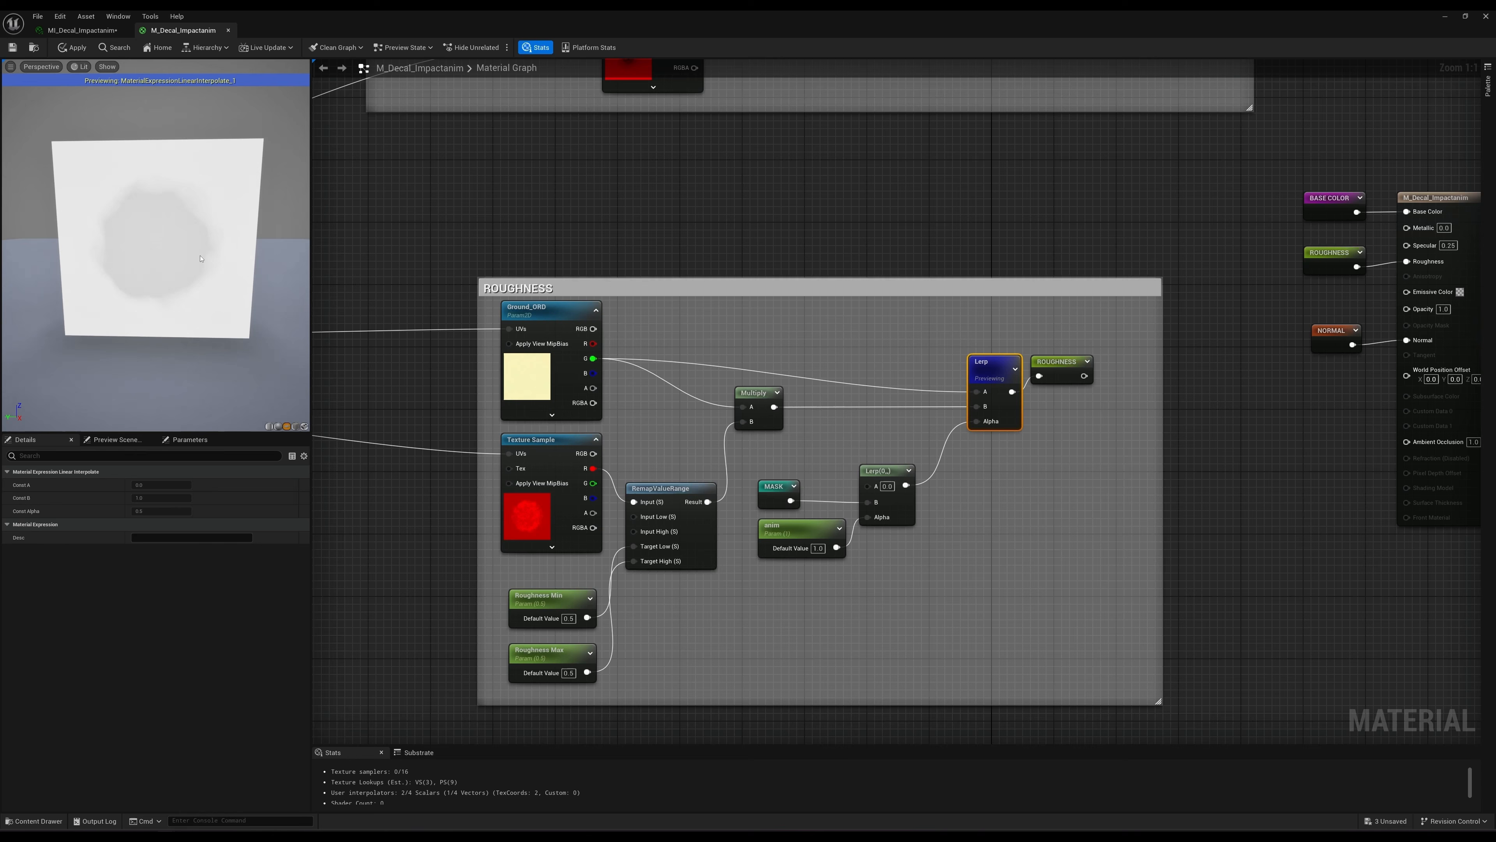
scroll(200, 259, "up", 2)
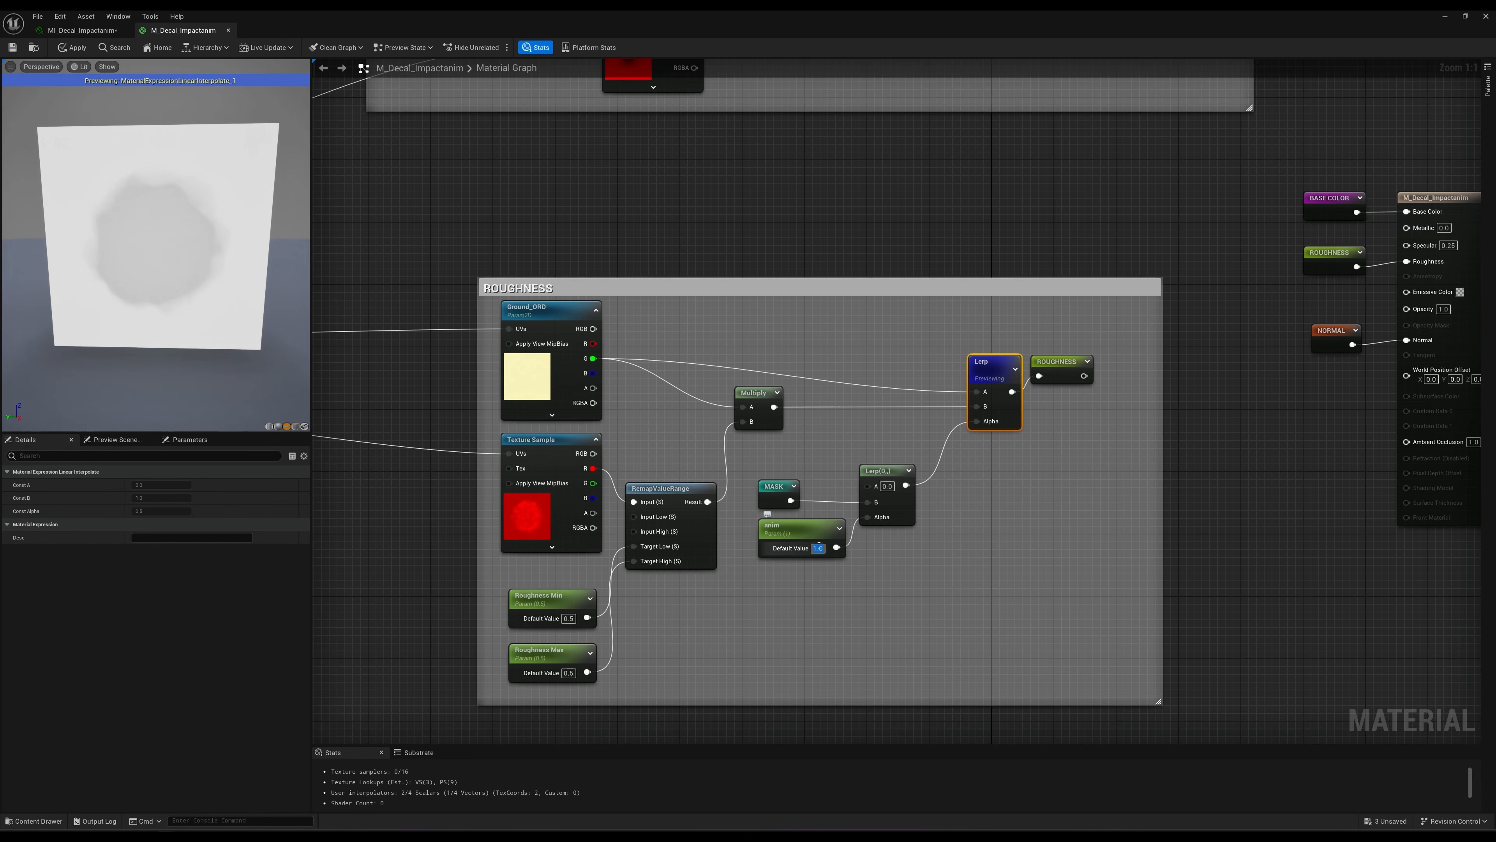
Compare the final roughness result with anim's default value at 0 and back at 1.
type("0")
key("Return")
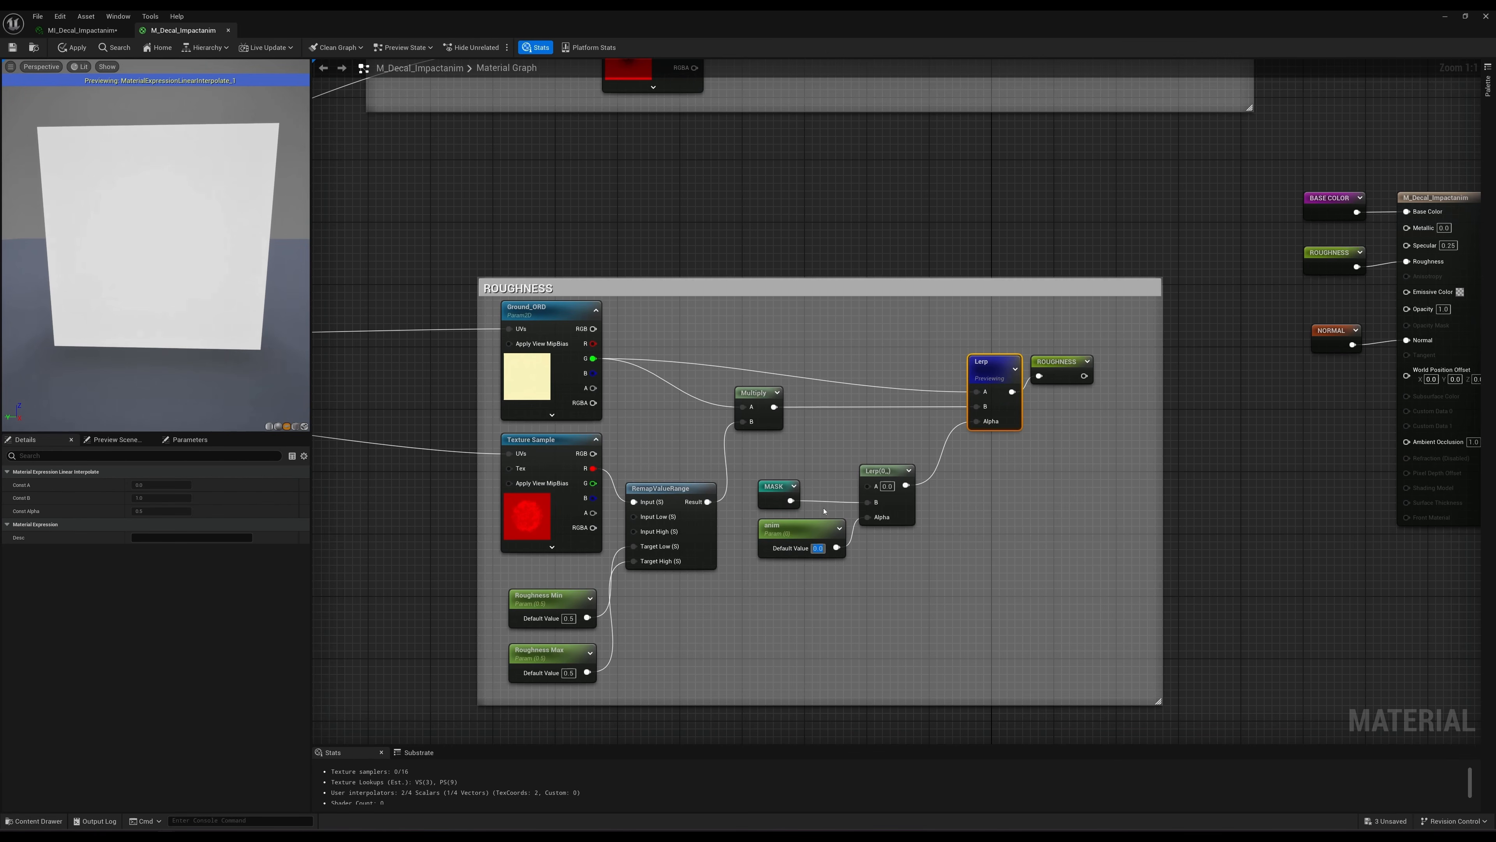
type("1")
key("Return")
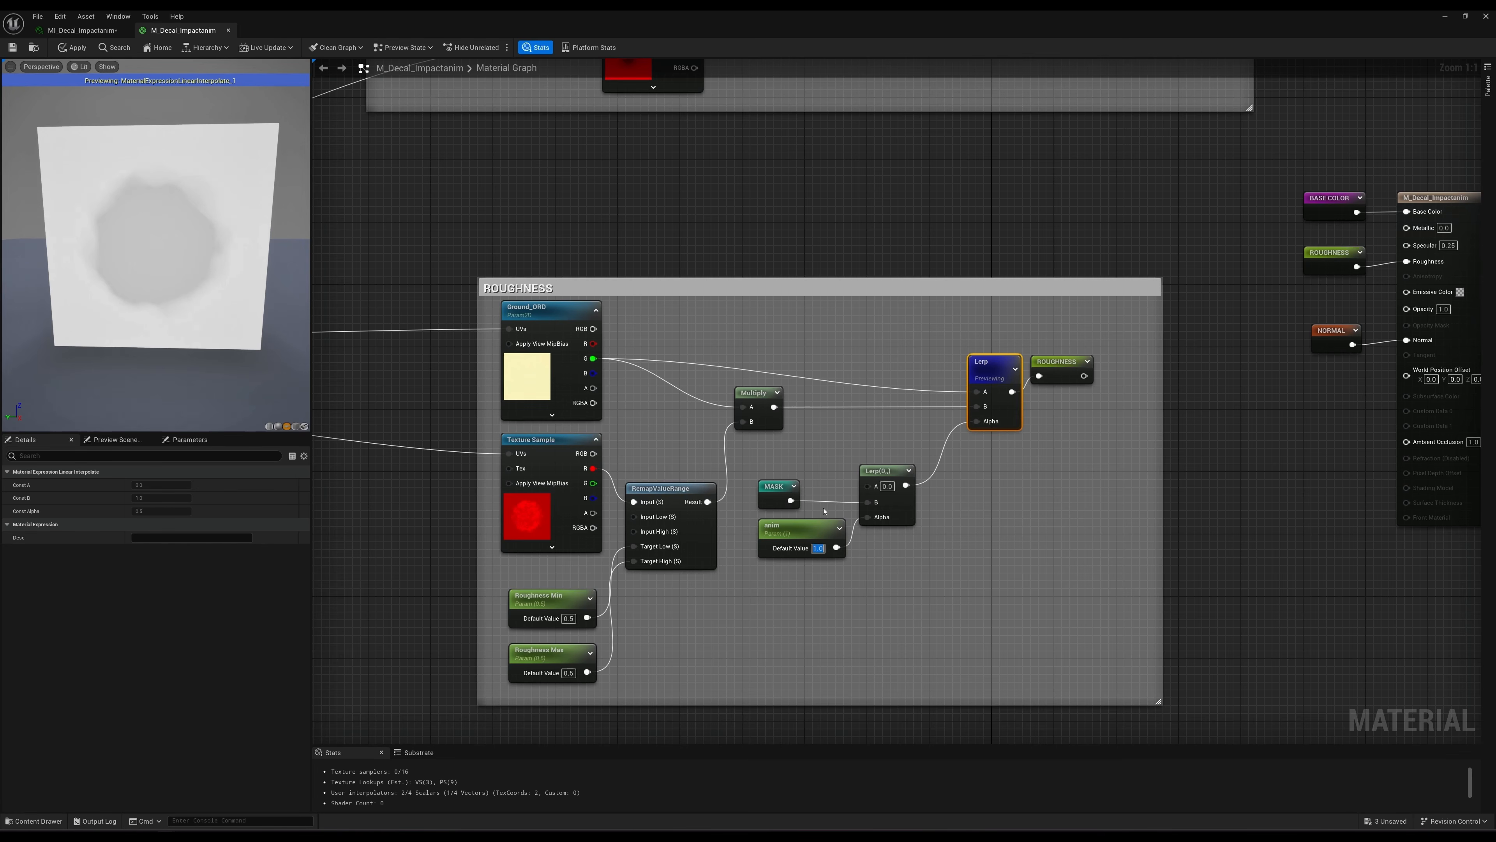
Examine the MASK and NORMAL groups, including the anim parameter connected to the final normal Lerp.
right_click_drag(844, 446, 881, 425)
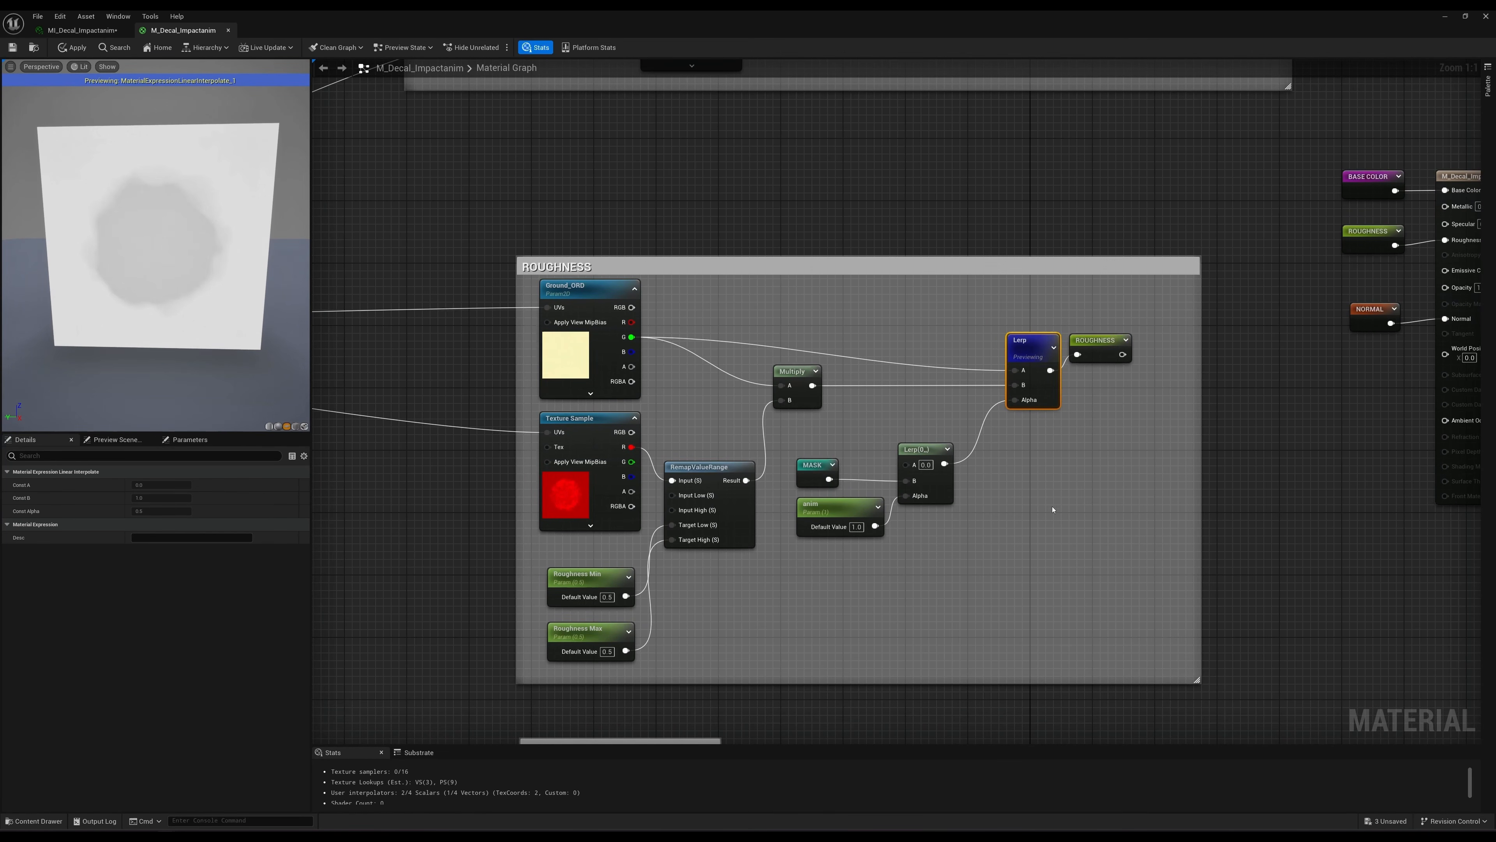
scroll(989, 564, "down", 1)
scroll(989, 565, "down", 1)
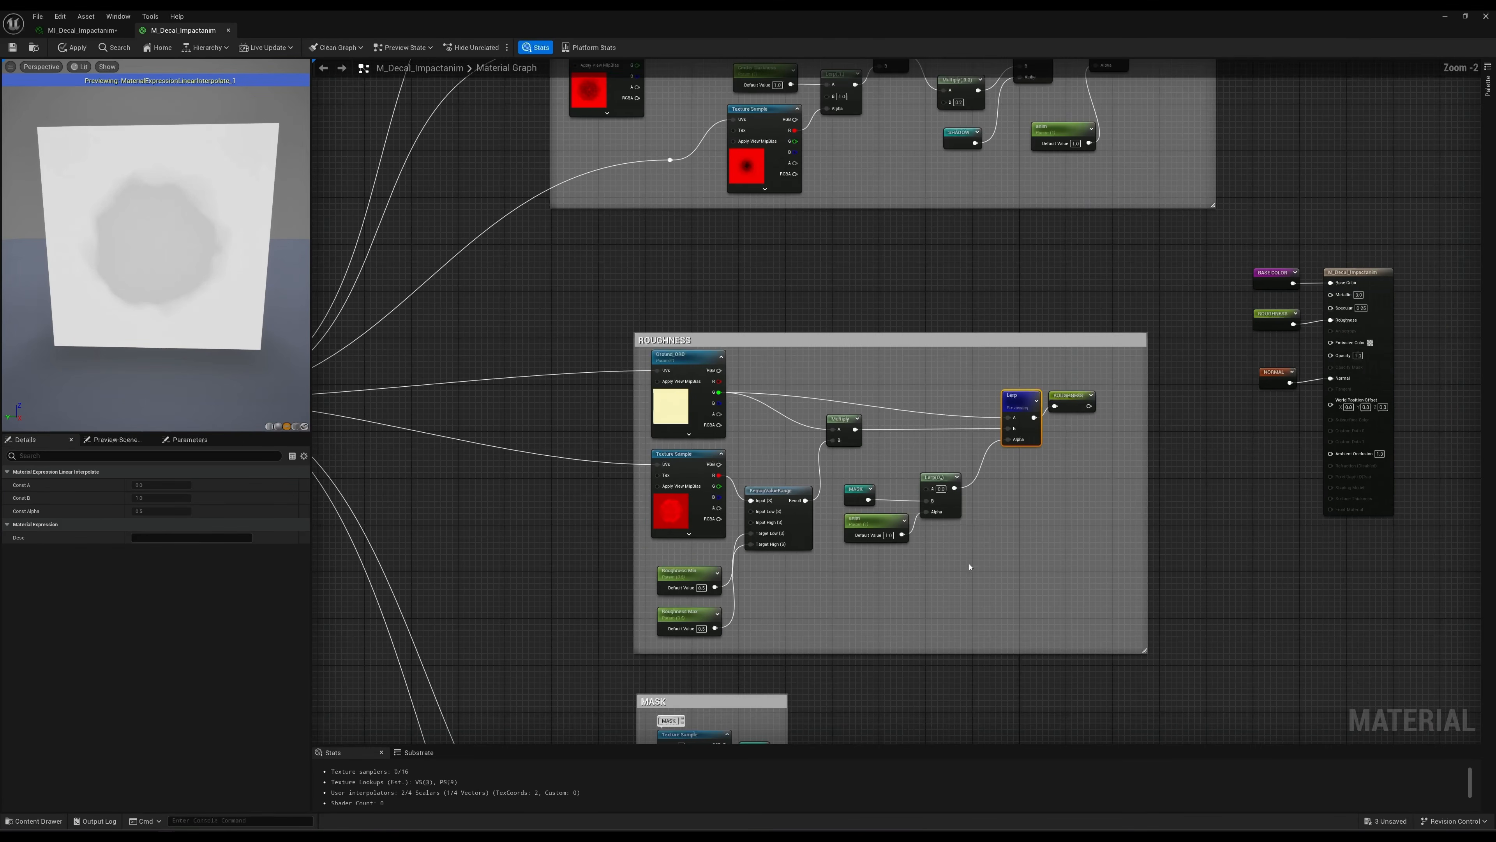
right_click_drag(990, 564, 964, 116)
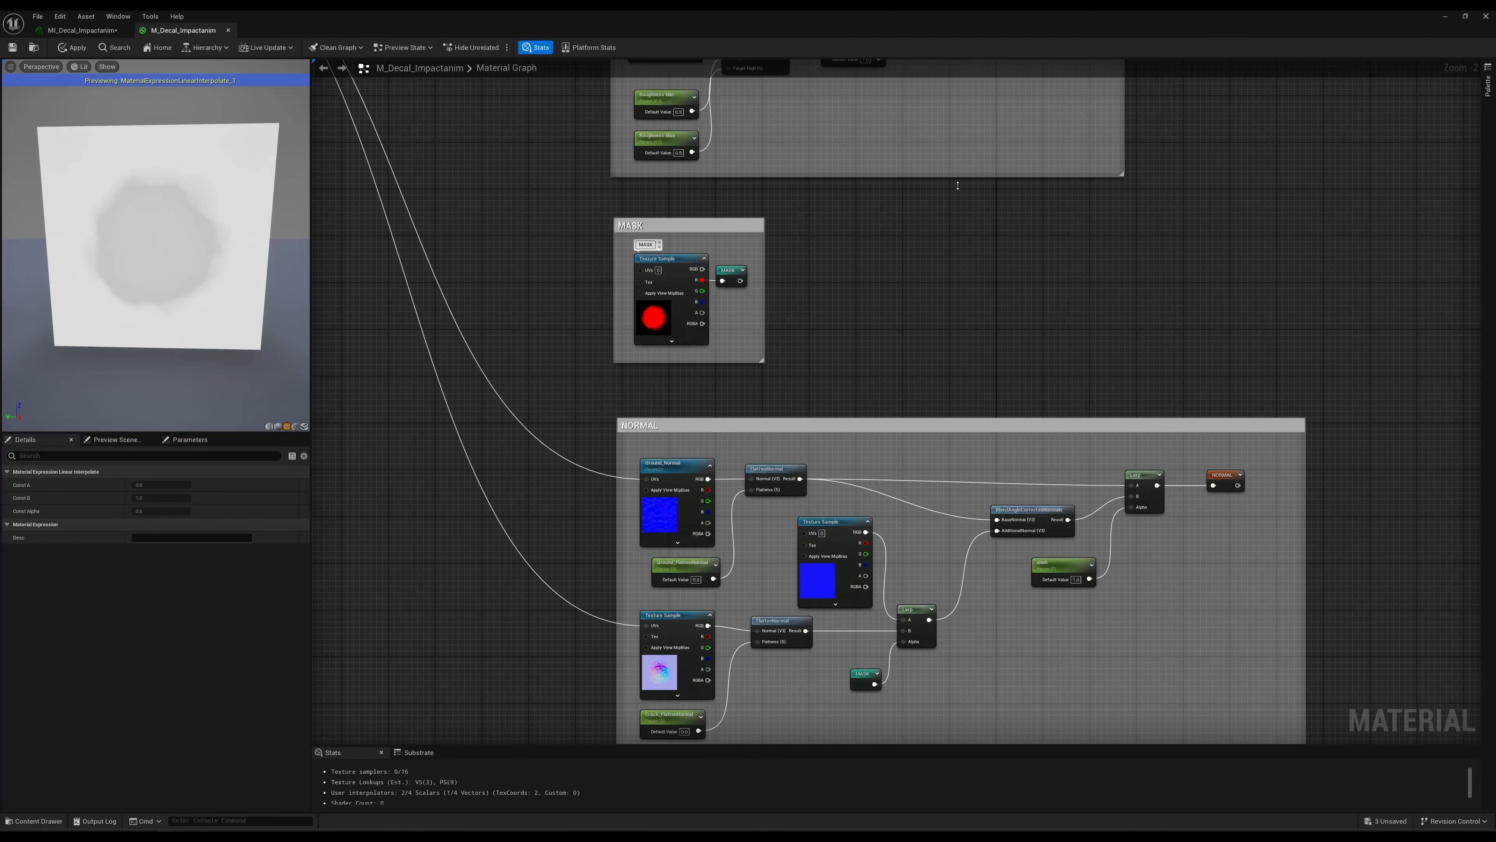
right_click_drag(1172, 548, 1042, 509)
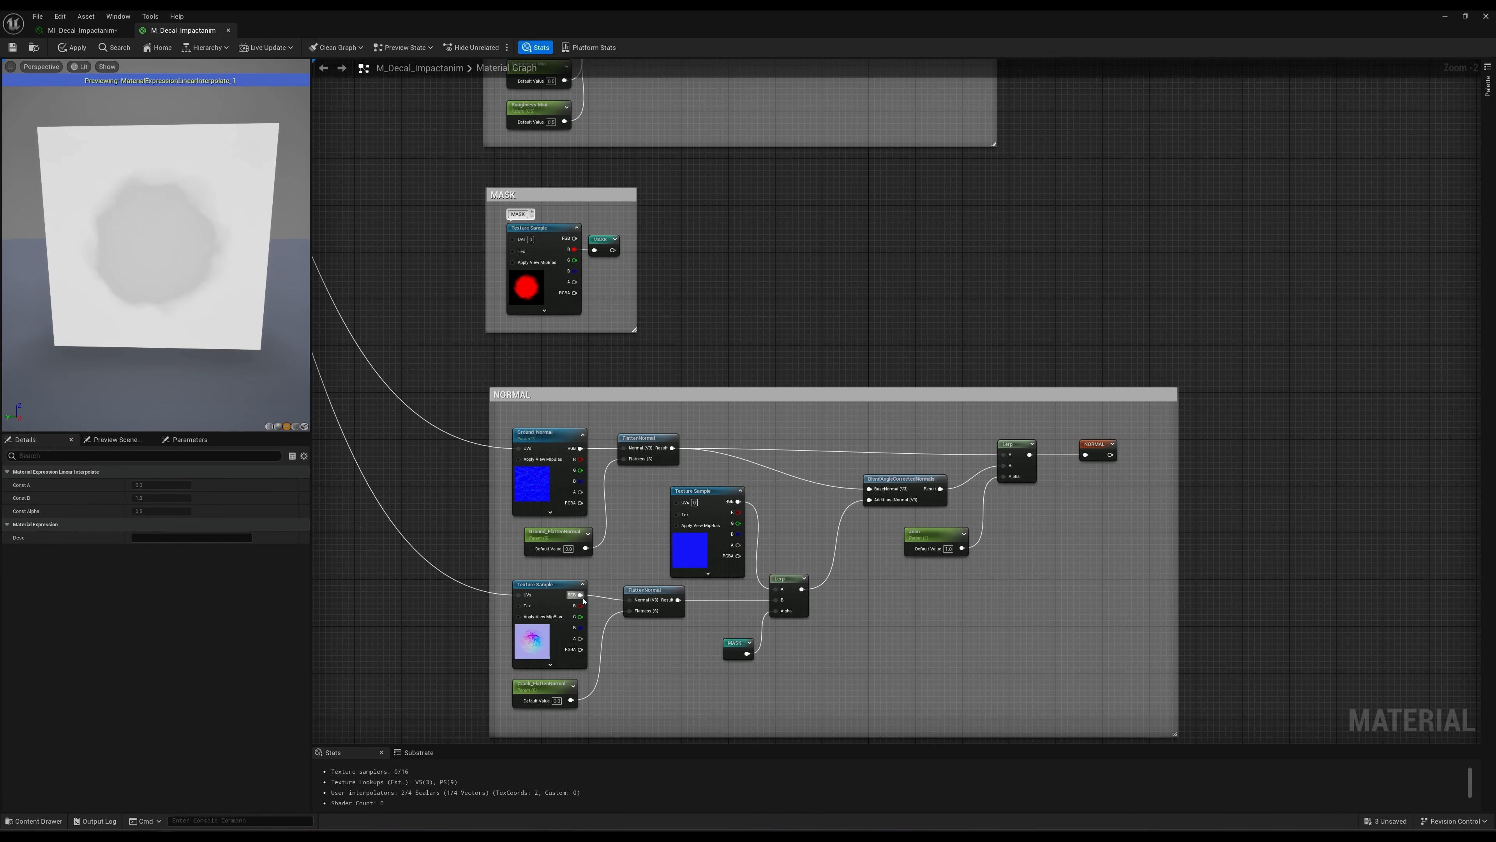
scroll(1027, 540, "down", 1)
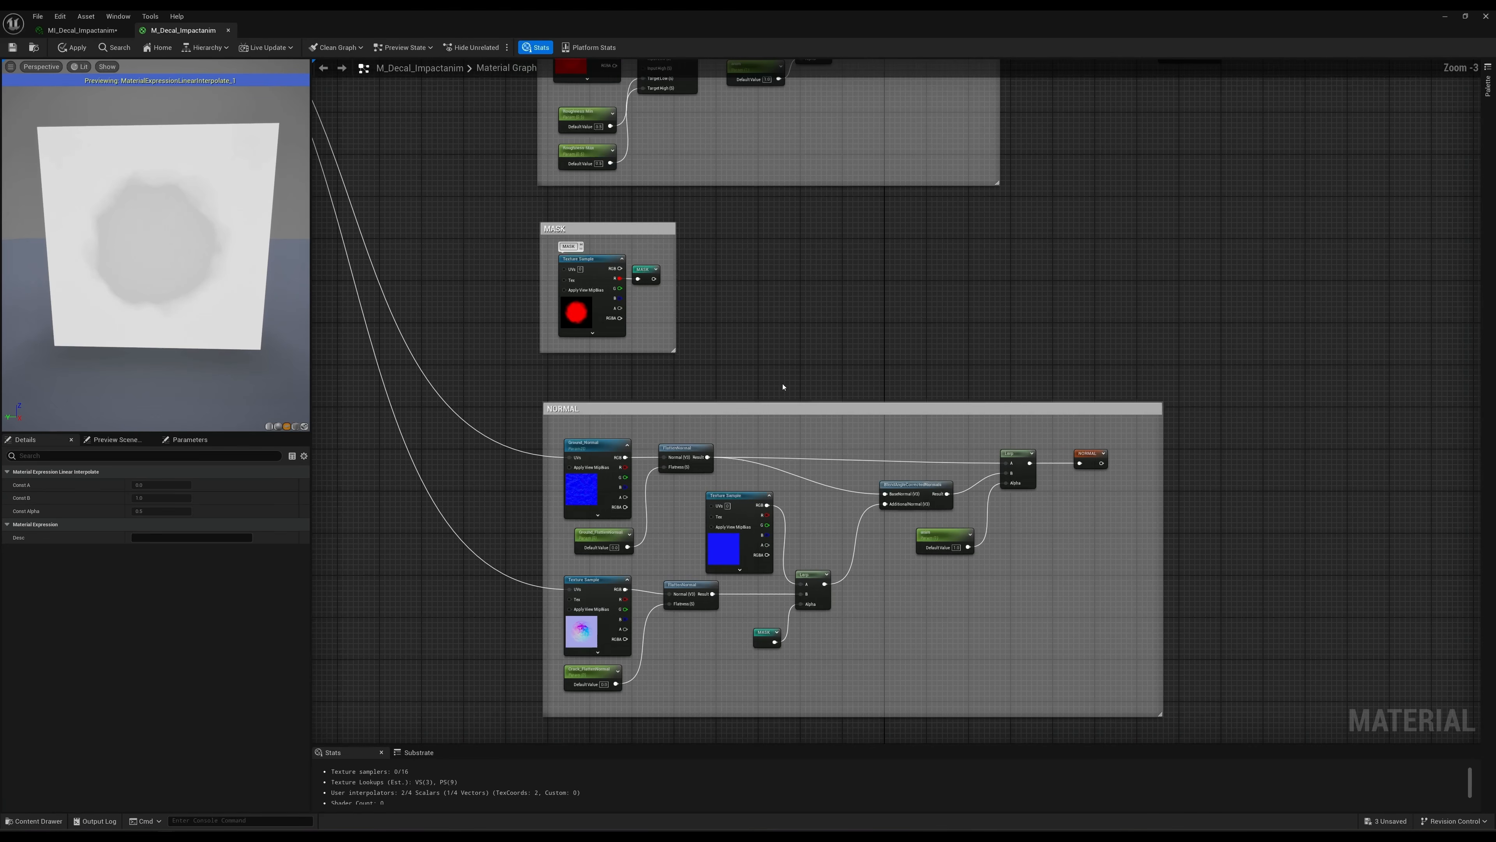
right_click_drag(785, 384, 899, 410)
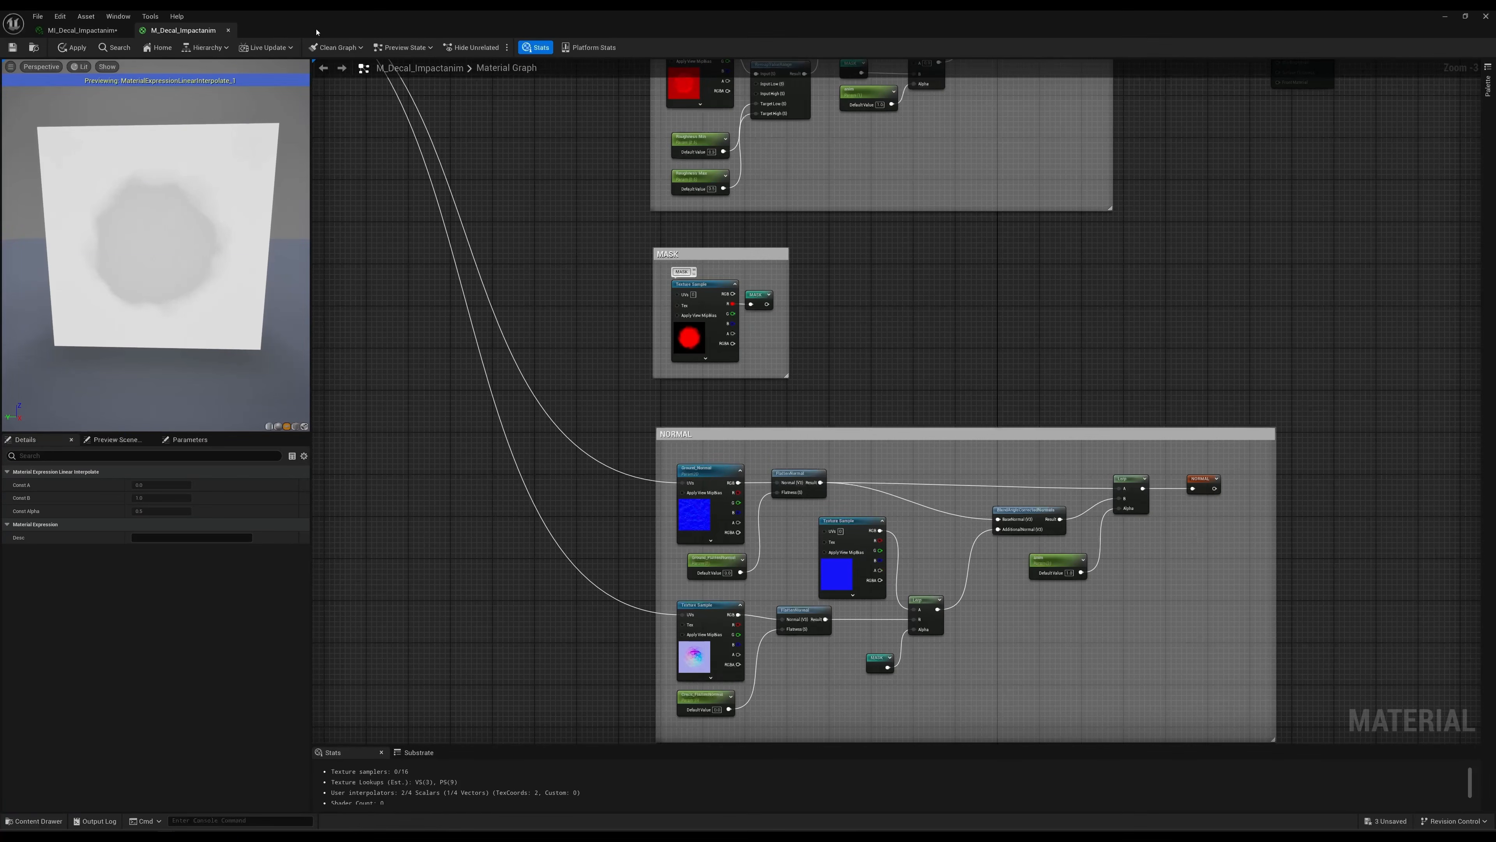
Uncover the level decal, return to the MI_Decal_Impactanim instance, and scrub anim down to near 0 and back up to 1.0.
left_click_drag(312, 28, 1053, 147)
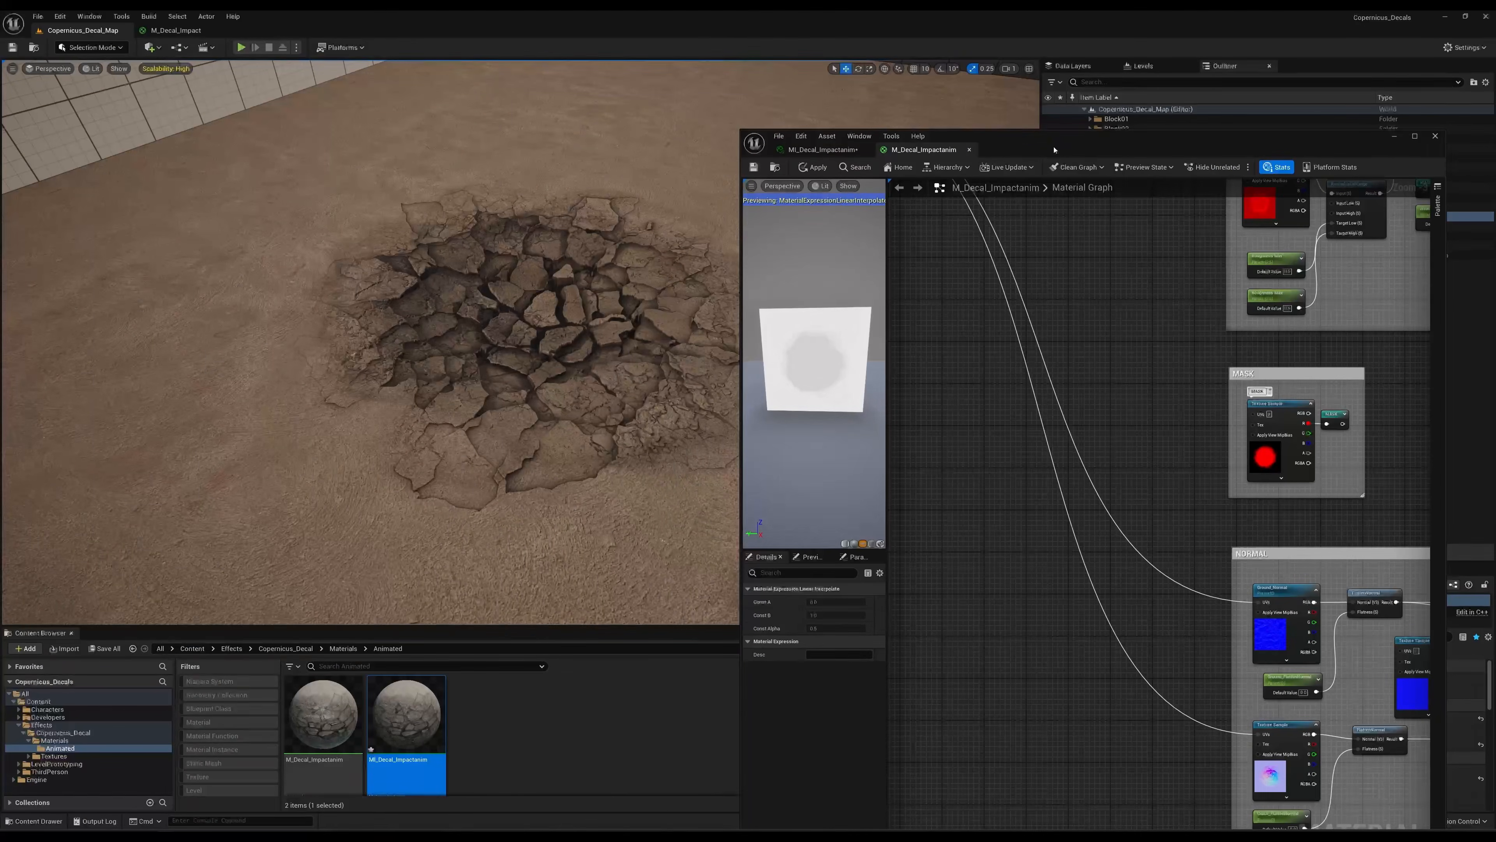
left_click(833, 152)
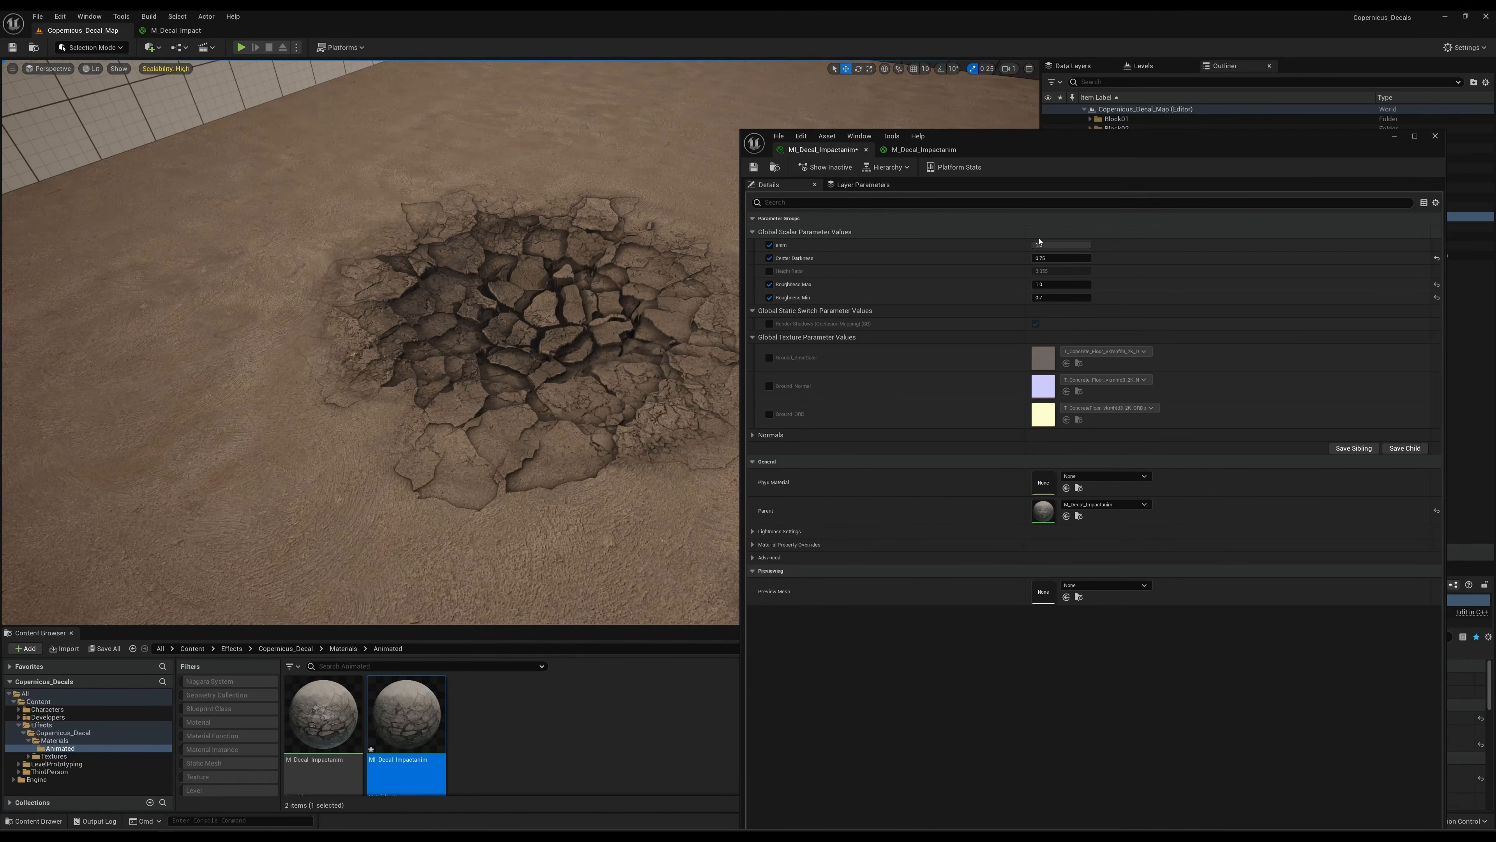
mouse_move(1039, 242)
left_mouse_down()
mouse_move(1025, 242)
mouse_move(1091, 245)
mouse_move(1045, 245)
left_mouse_up()
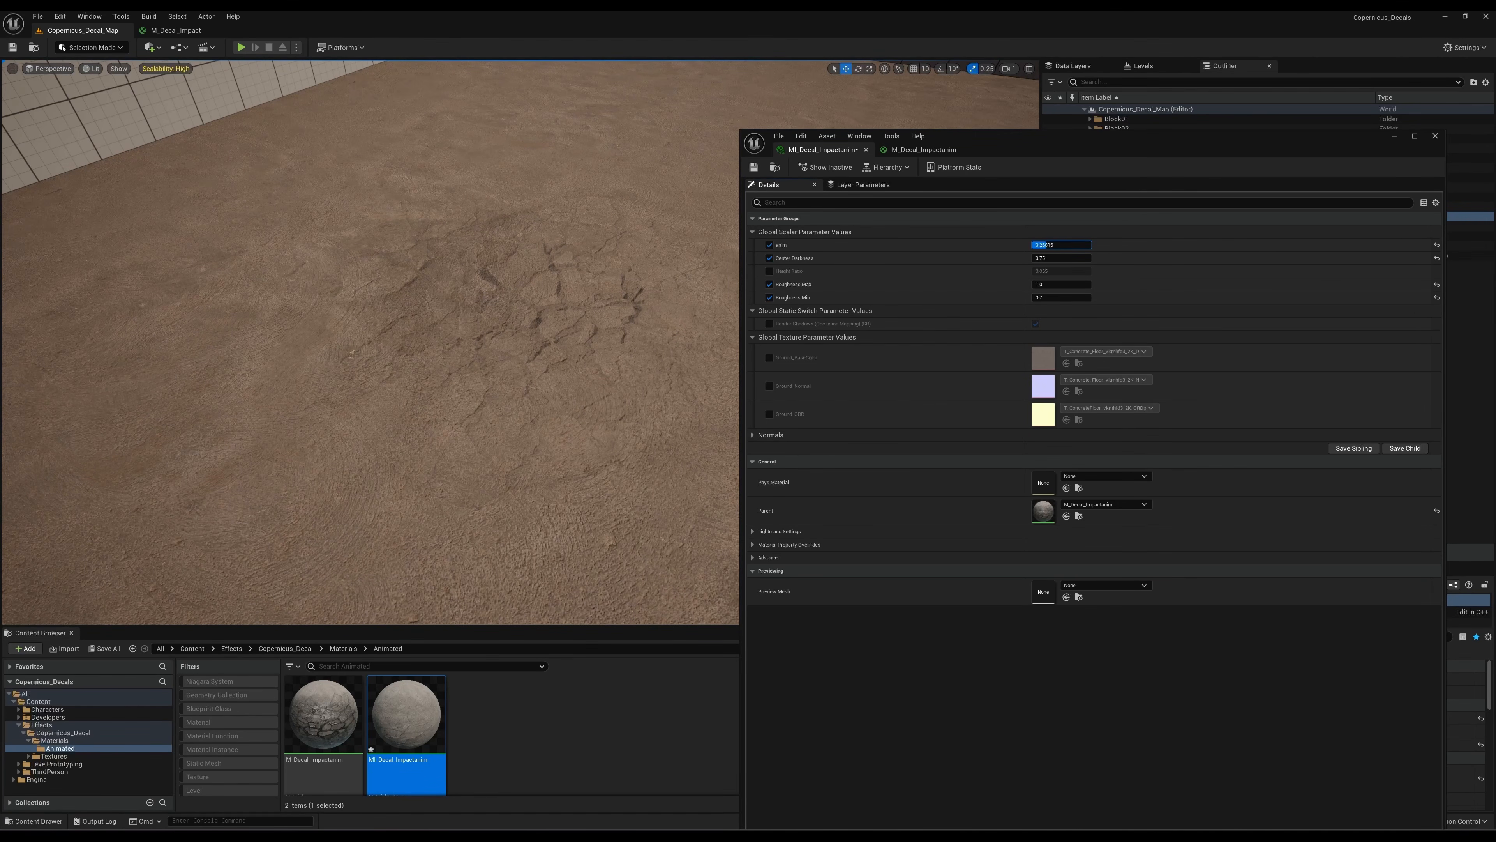
mouse_move(1045, 245)
left_mouse_down()
mouse_move(1091, 245)
mouse_move(1071, 242)
left_mouse_up()
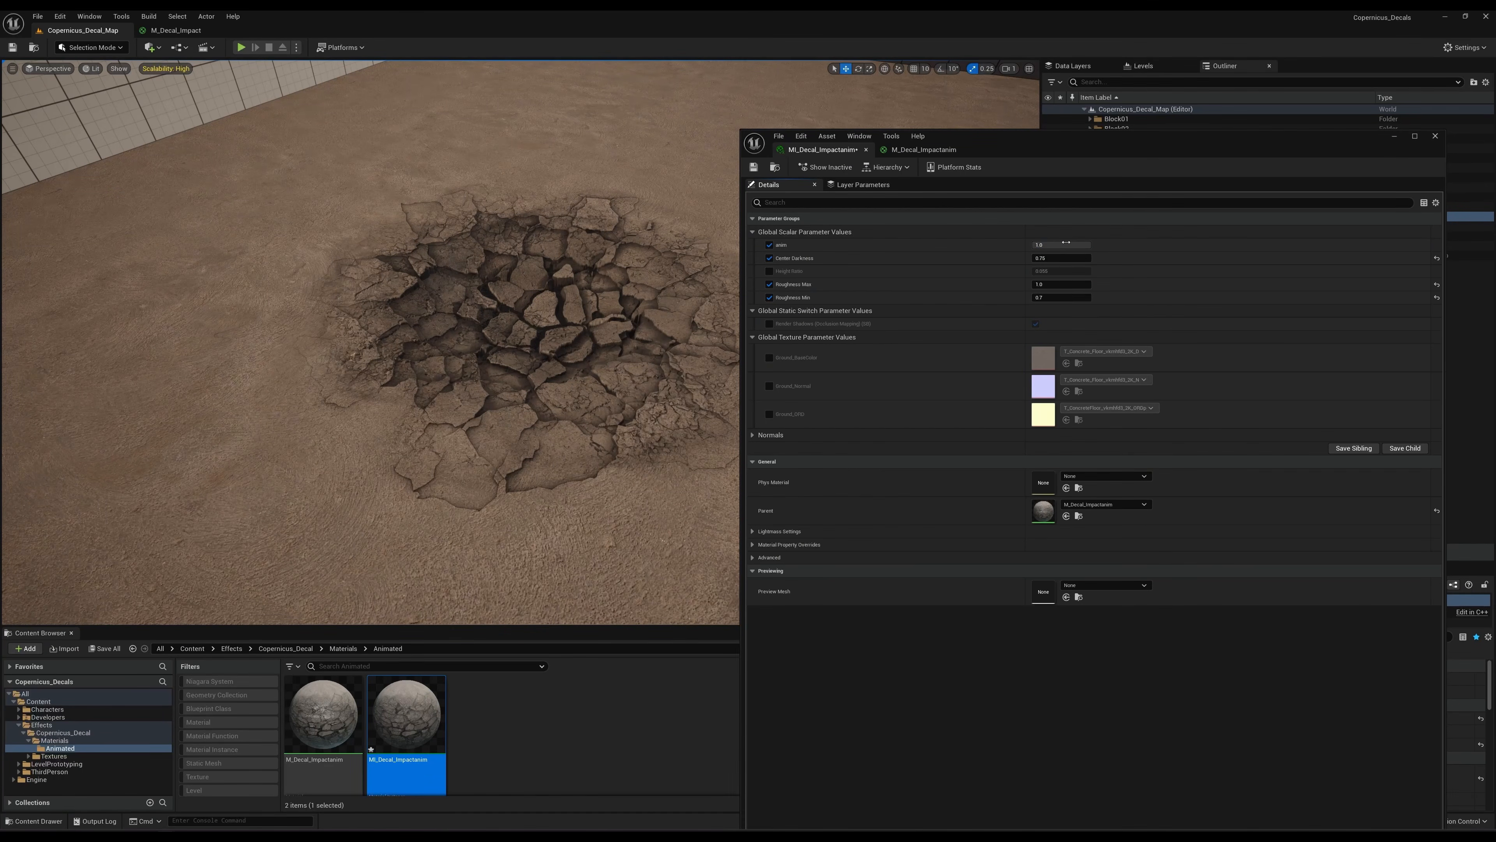
left_click_drag(983, 144, 1007, 108)
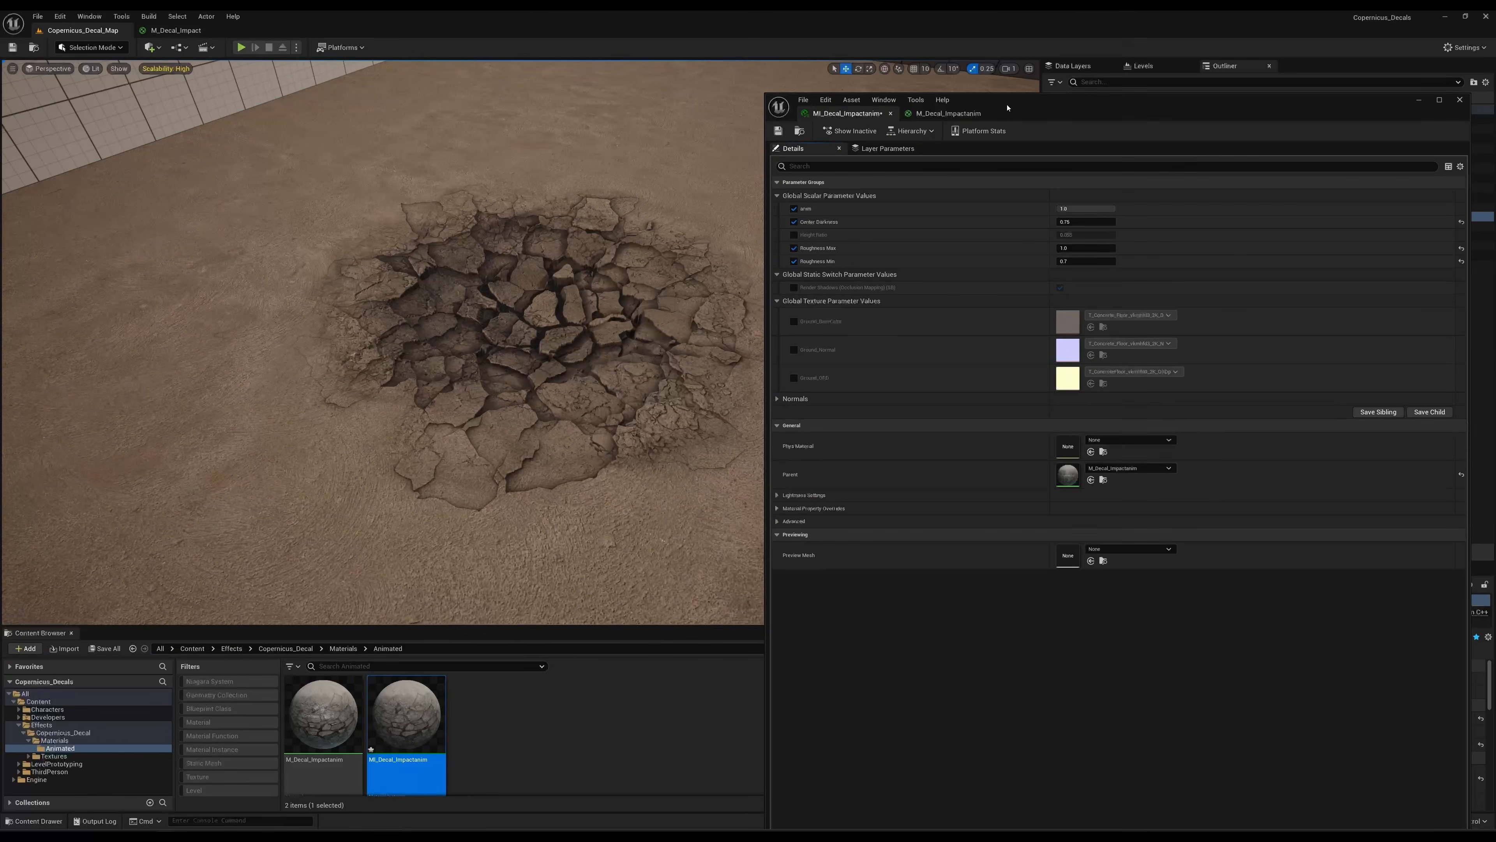